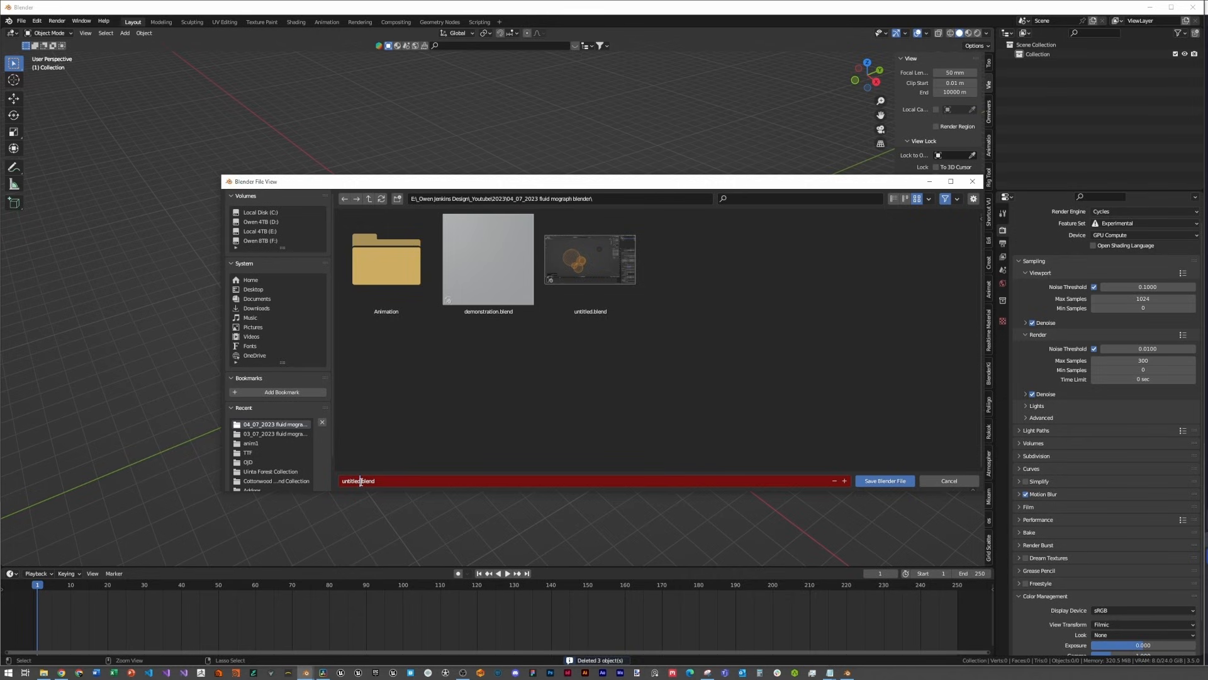
Step: Save the Blender file under the name fluids
text(fluids)
key(Return)
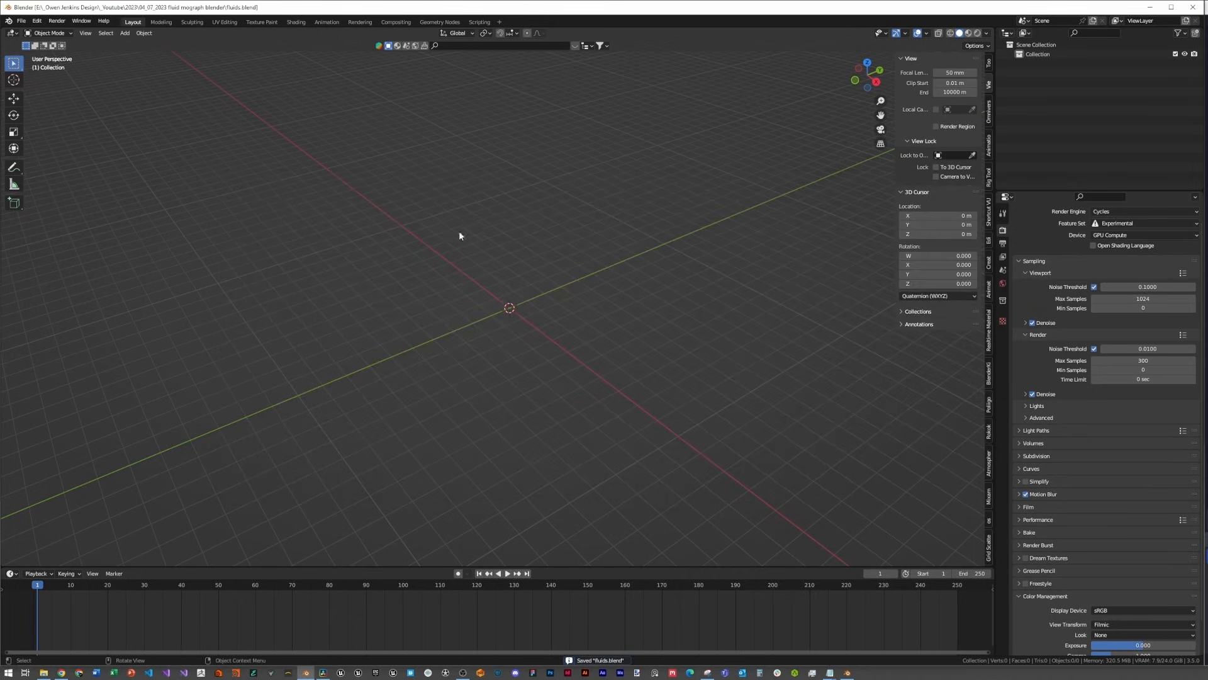
Step: Look up the Extra Objects add-ons in the preferences and inspect the details of Add Mesh: Extra Objects
click(36, 21)
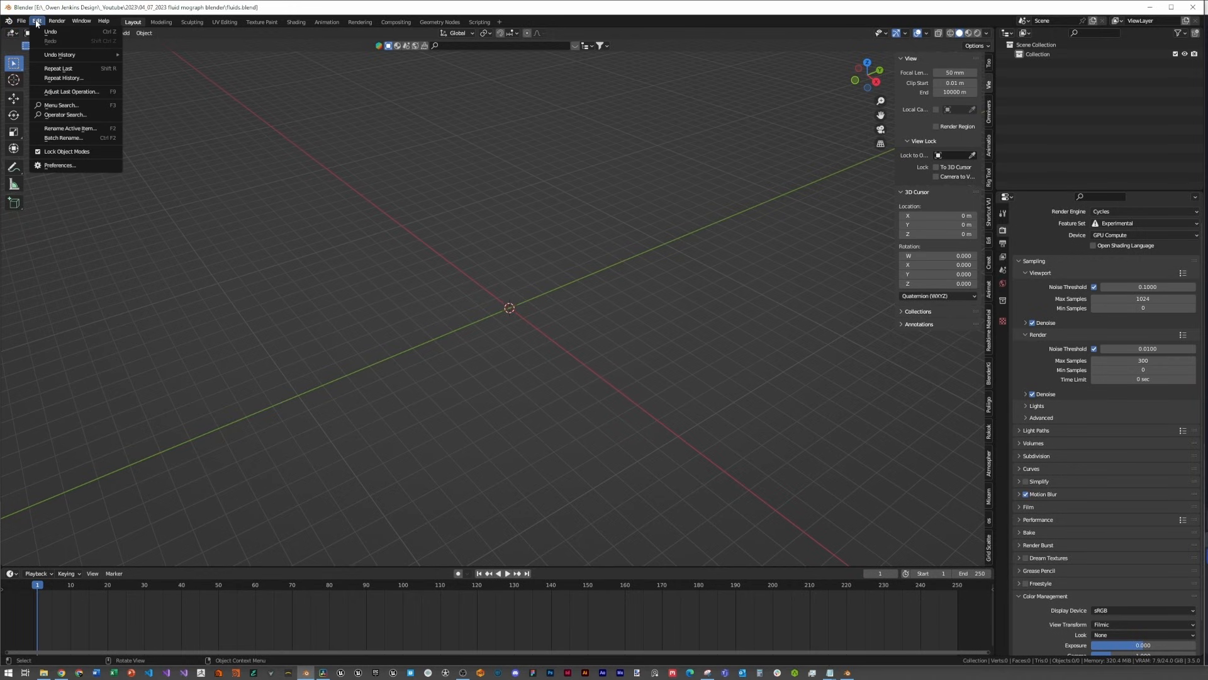
click(60, 165)
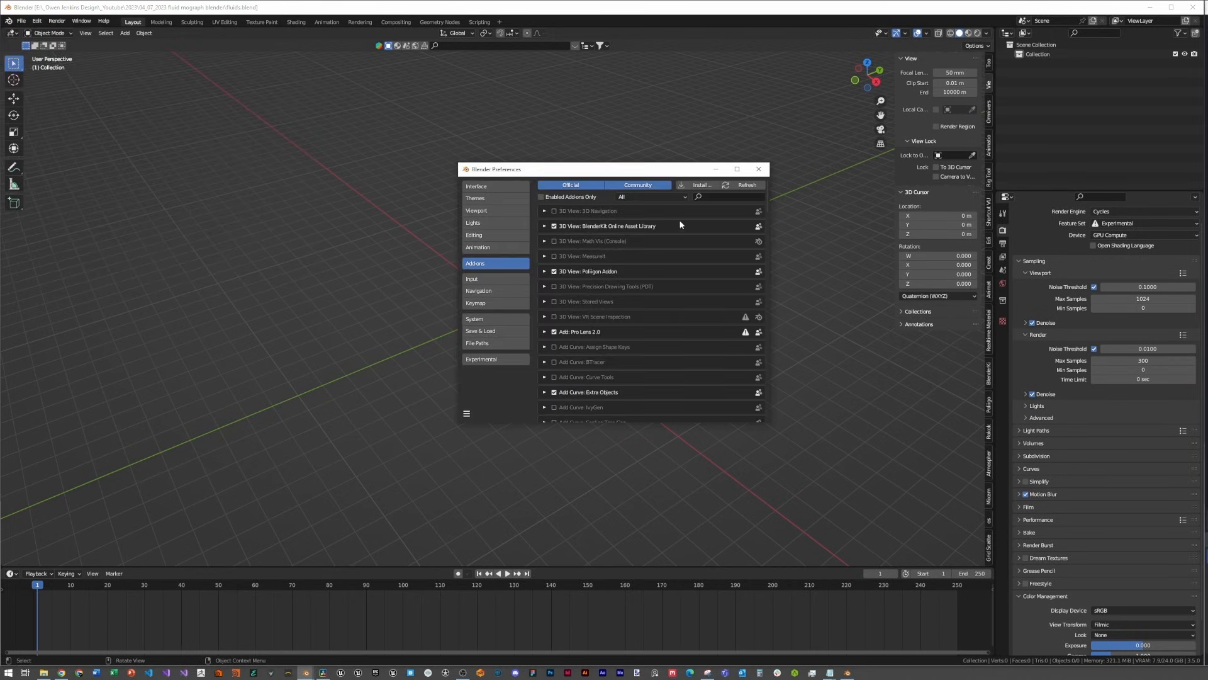
click(708, 197)
text(extra)
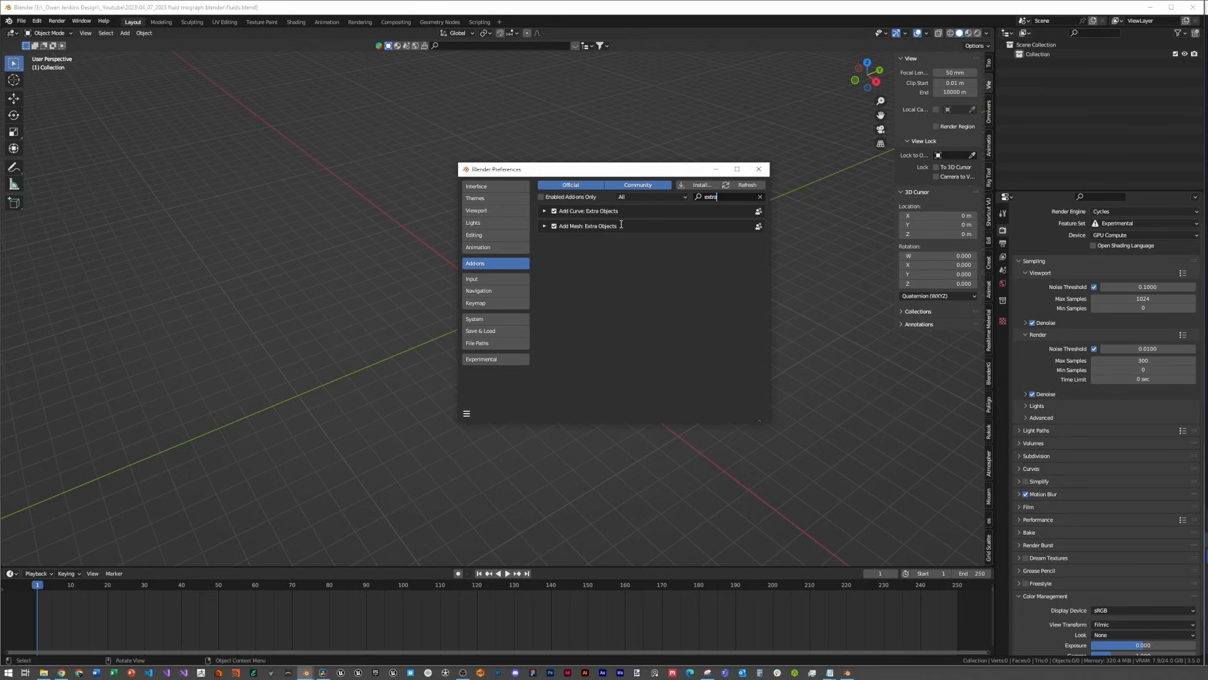
click(544, 225)
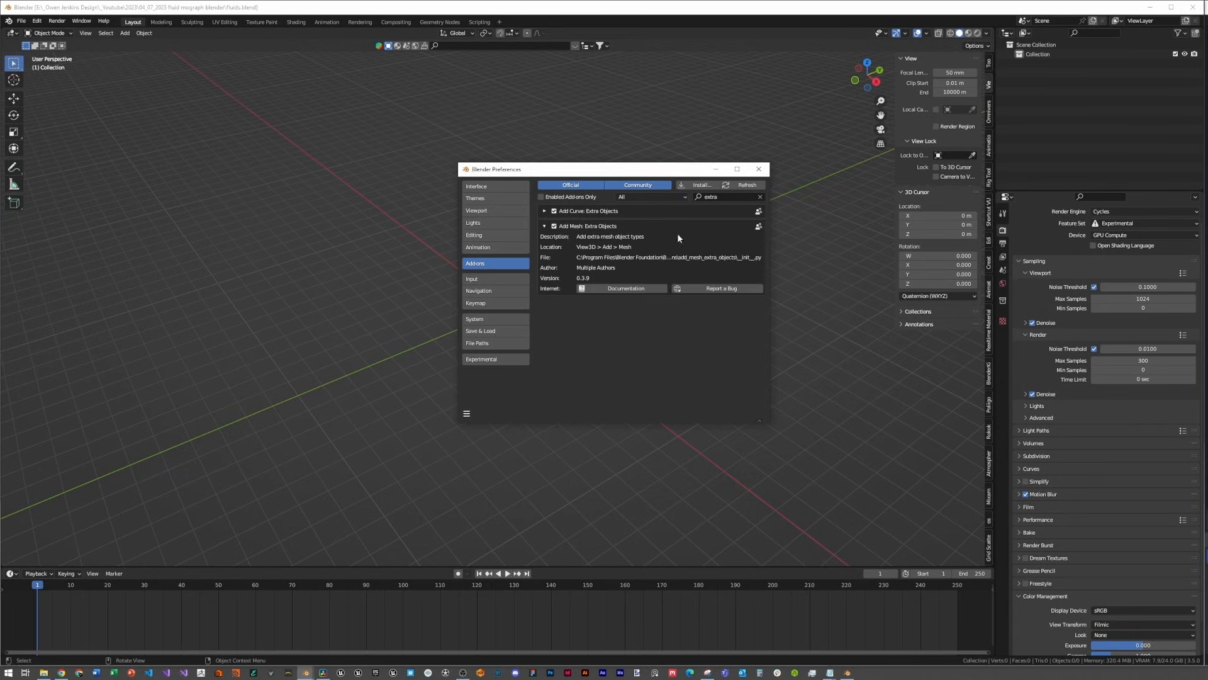
click(758, 169)
Step: Add a Round Cube mesh at the origin using the Quadsphere preset
key(shift+a)
mouse_move(484, 275)
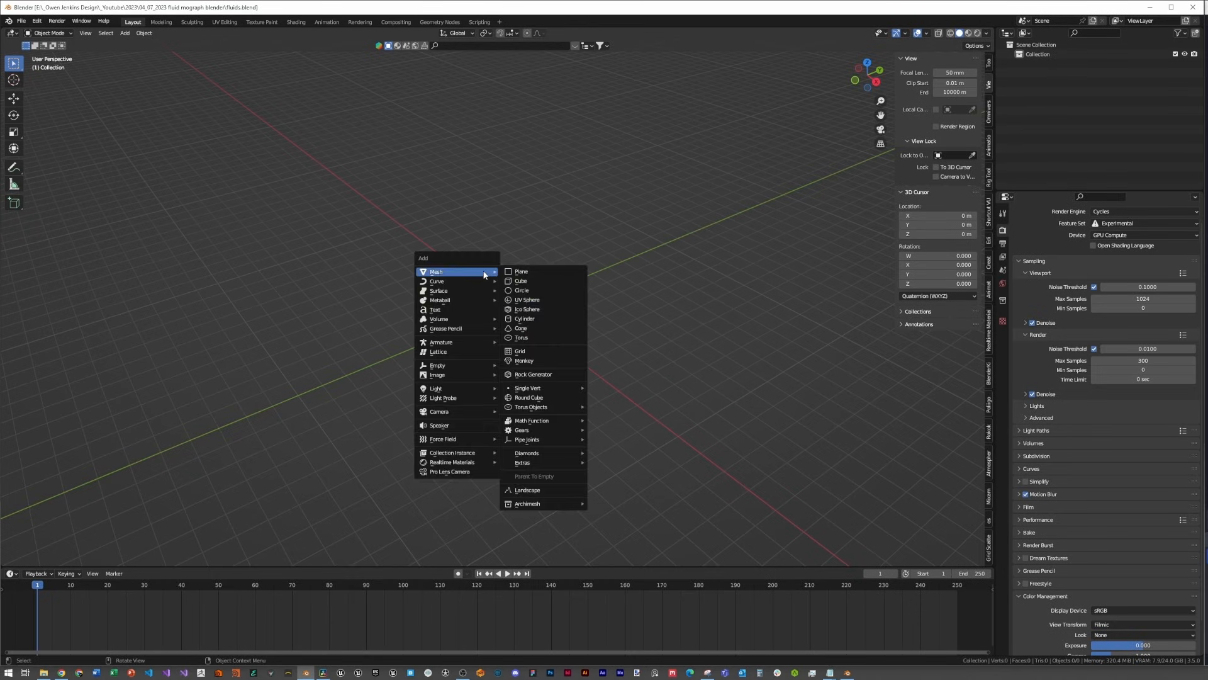
click(528, 397)
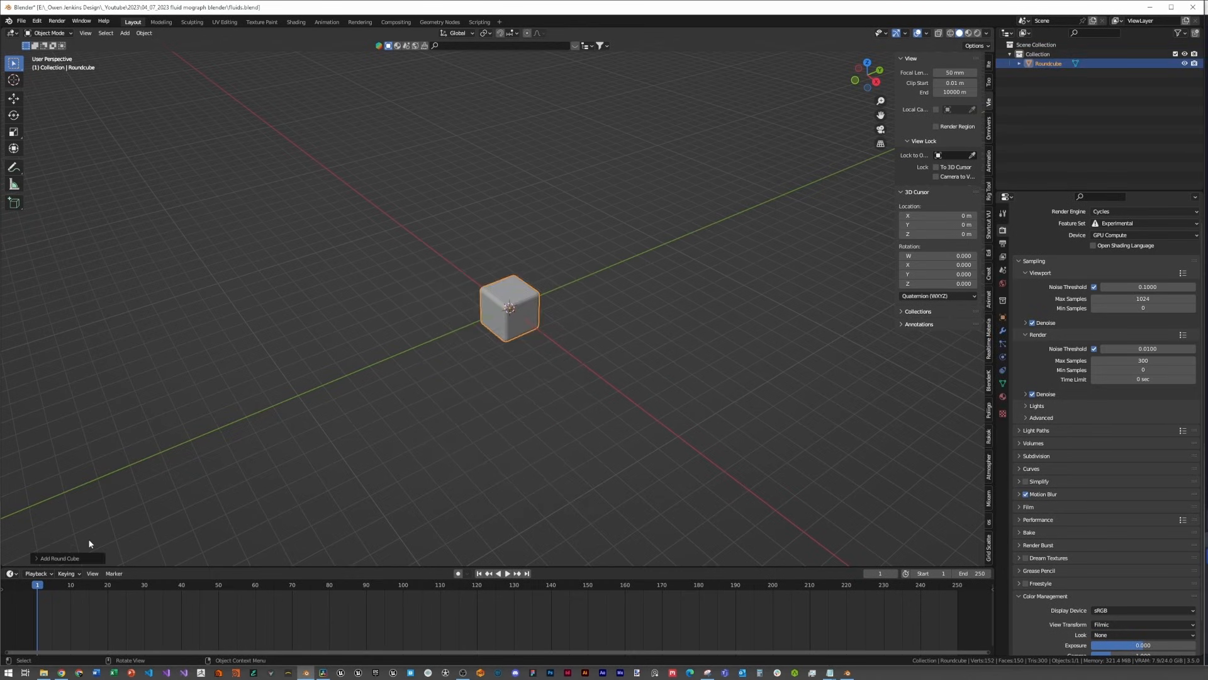
click(67, 559)
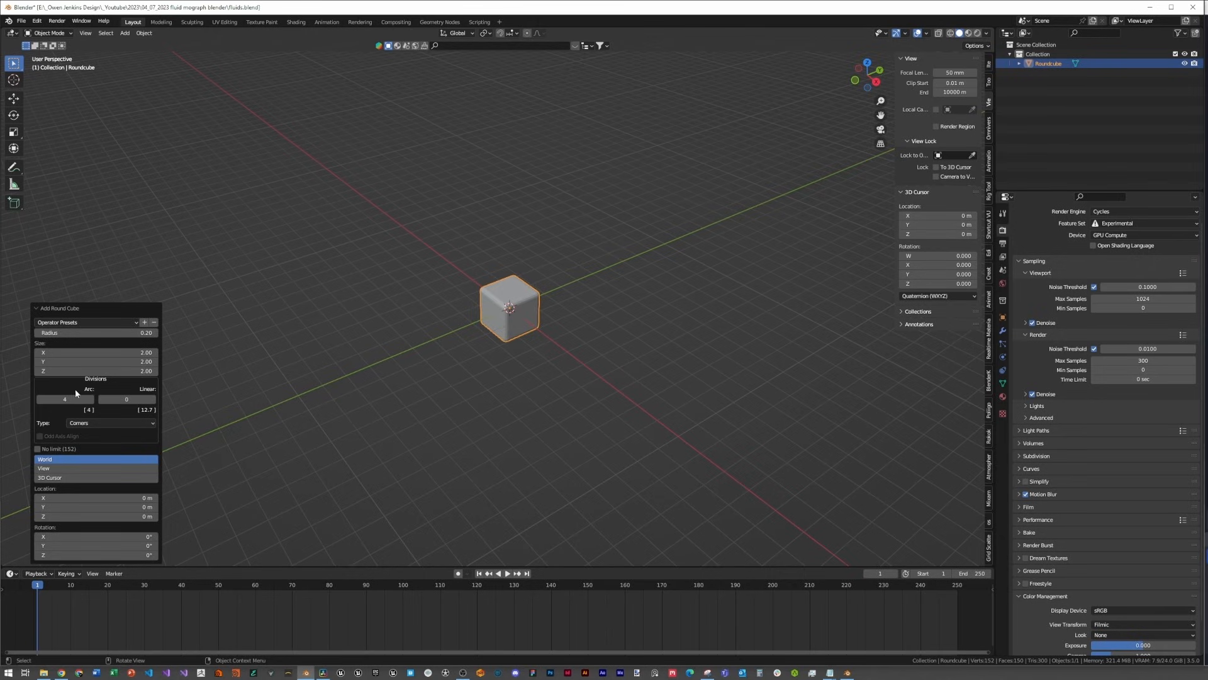
click(93, 322)
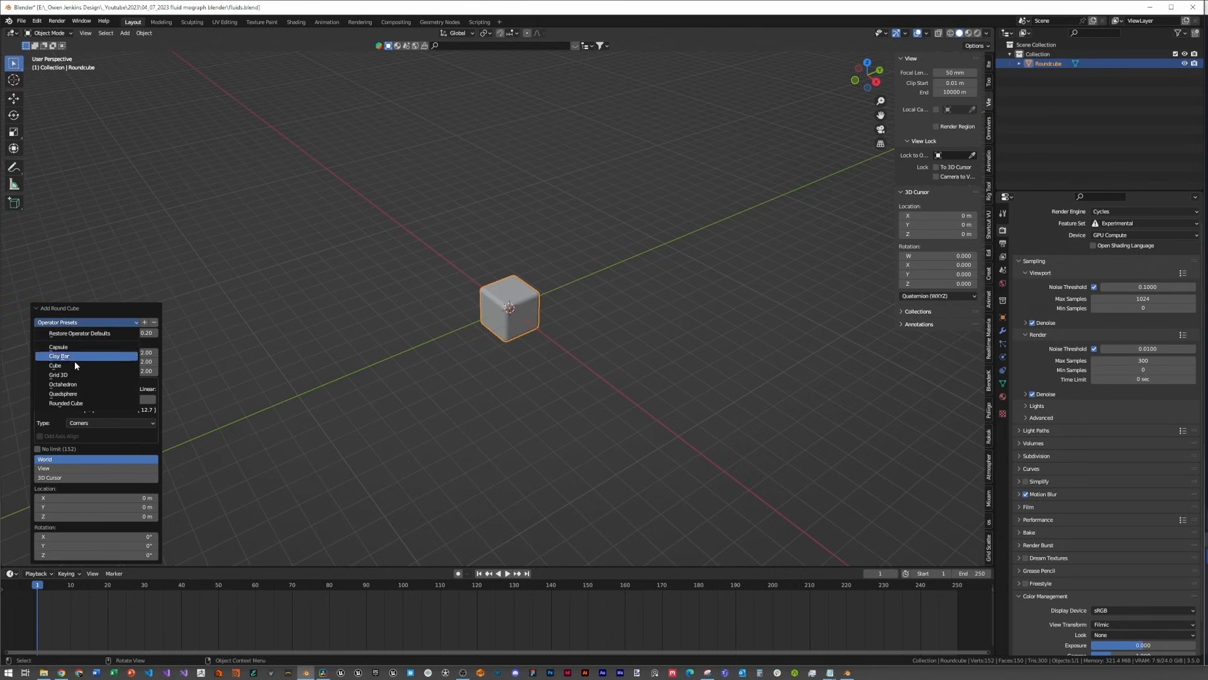
click(60, 395)
click(386, 304)
Step: Apply smooth shading to the new sphere
click(530, 317)
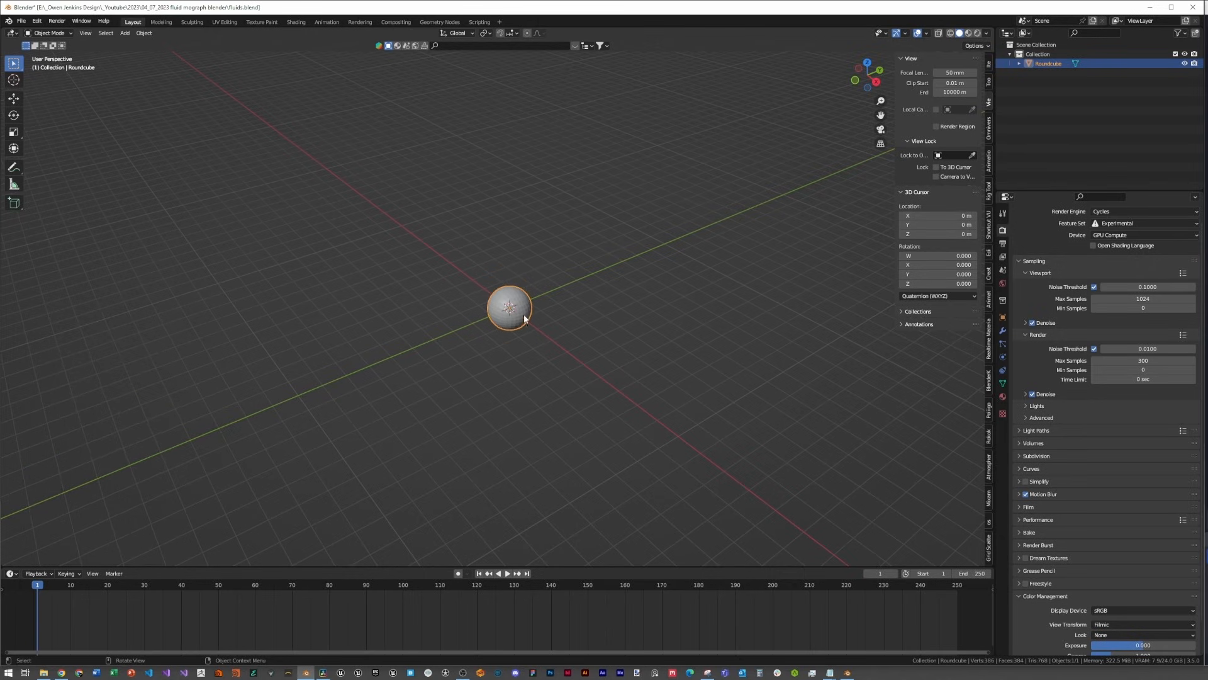
right_click(523, 317)
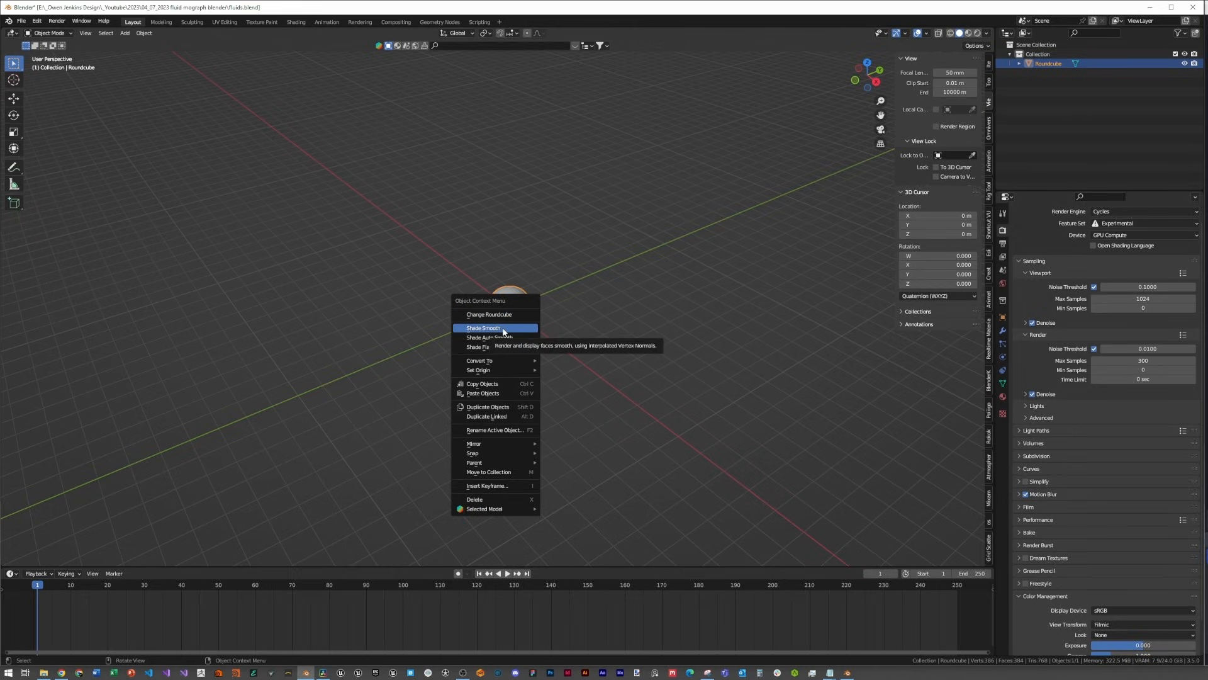
click(504, 328)
Step: Duplicate the sphere and place the copy 15 m away along the X axis
scroll(548, 333, up, 6)
scroll(591, 348, down, 2)
middle_drag(599, 350, 655, 343)
scroll(636, 333, down, 6)
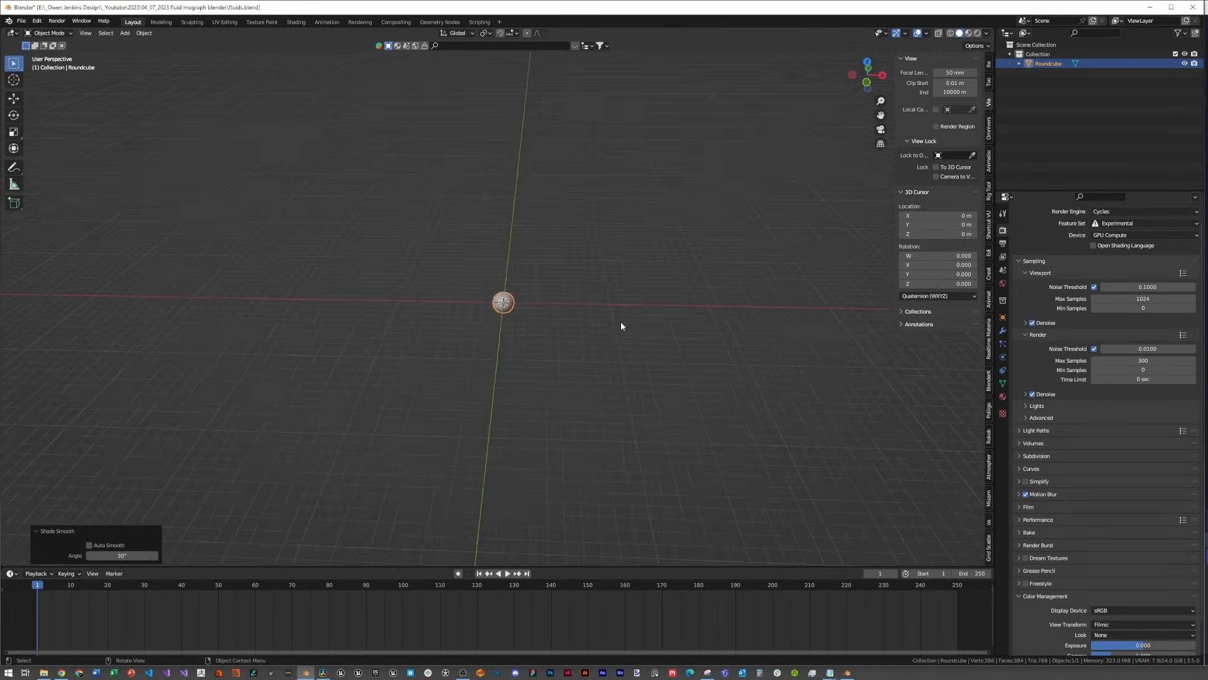
key(shift+d)
key(x)
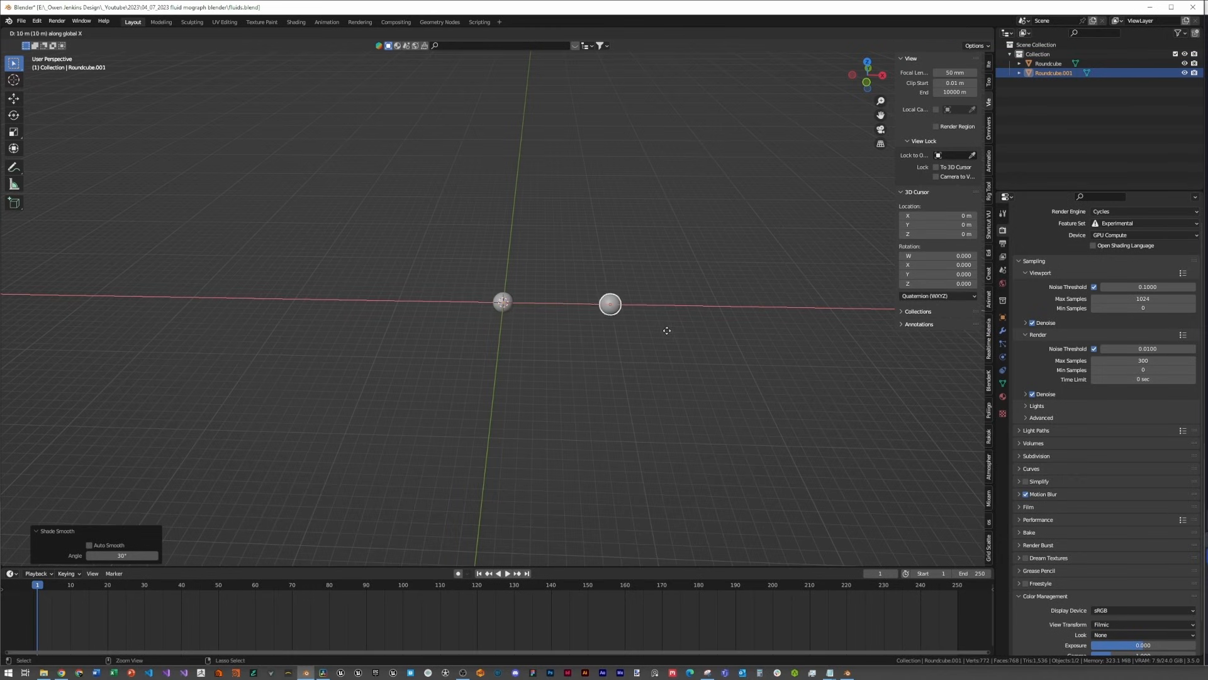
click(708, 323)
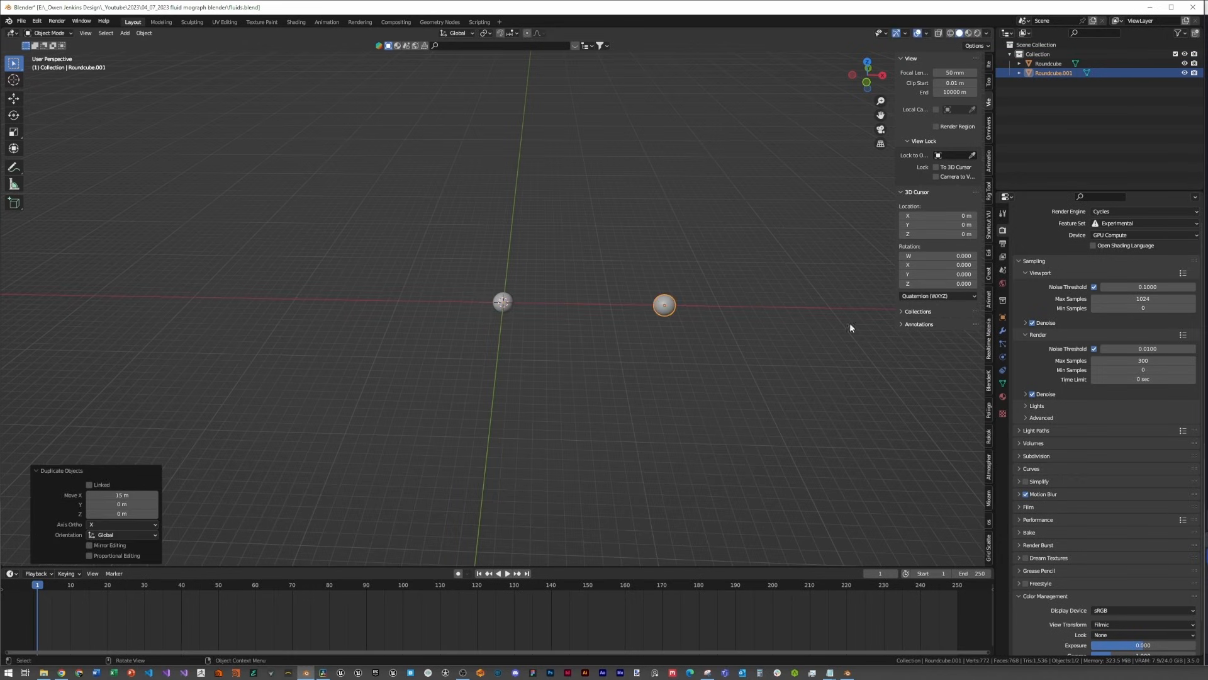
Step: Rename the duplicated sphere as bubble
click(1049, 73)
double_click(1050, 73)
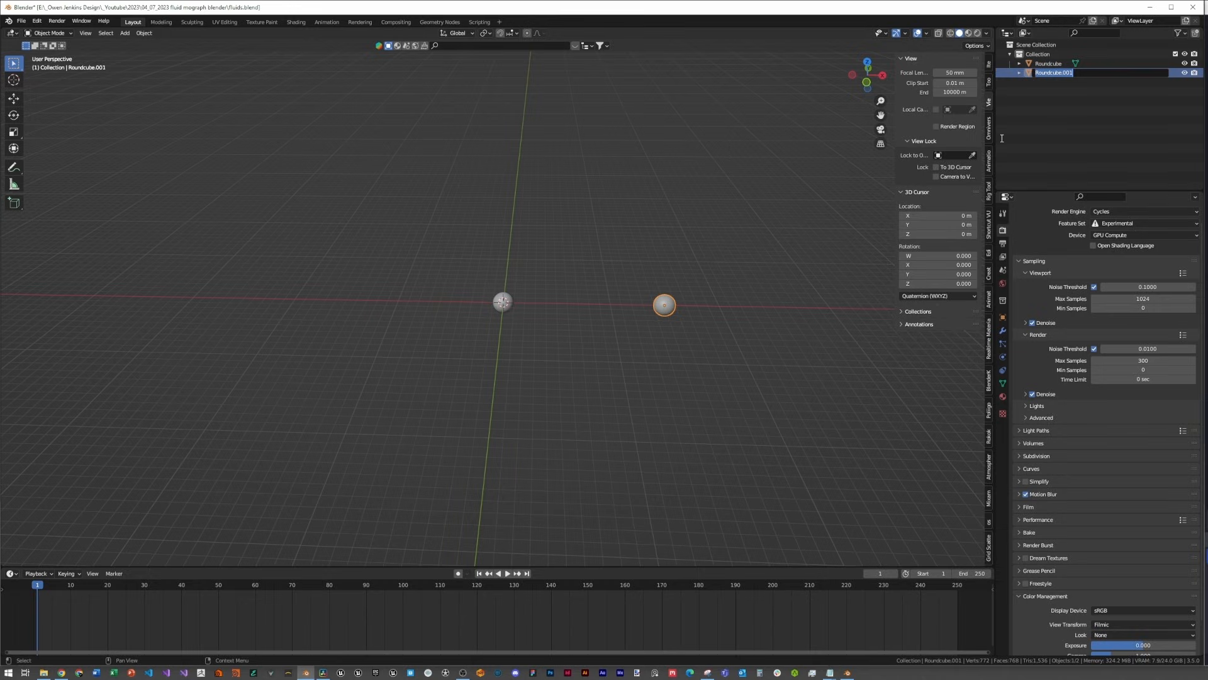
text(bubble)
key(Return)
Step: Turn on the Face Orientation overlay in Object Mode
key(Tab)
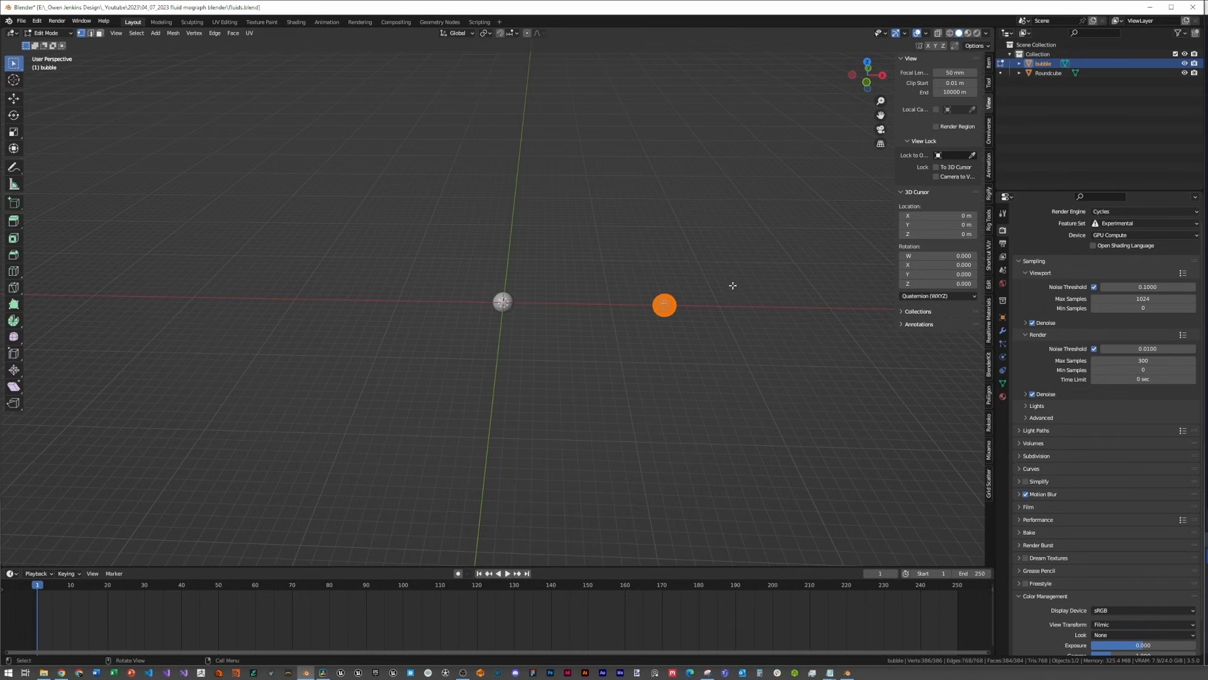
key(Tab)
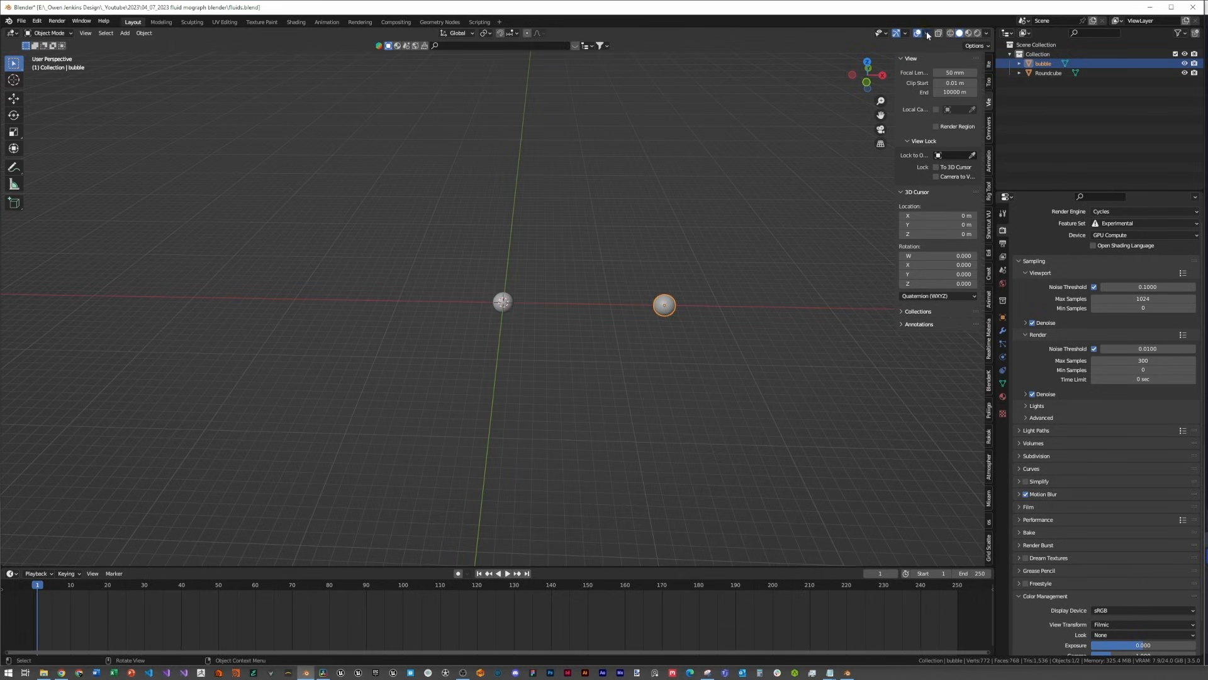
click(928, 33)
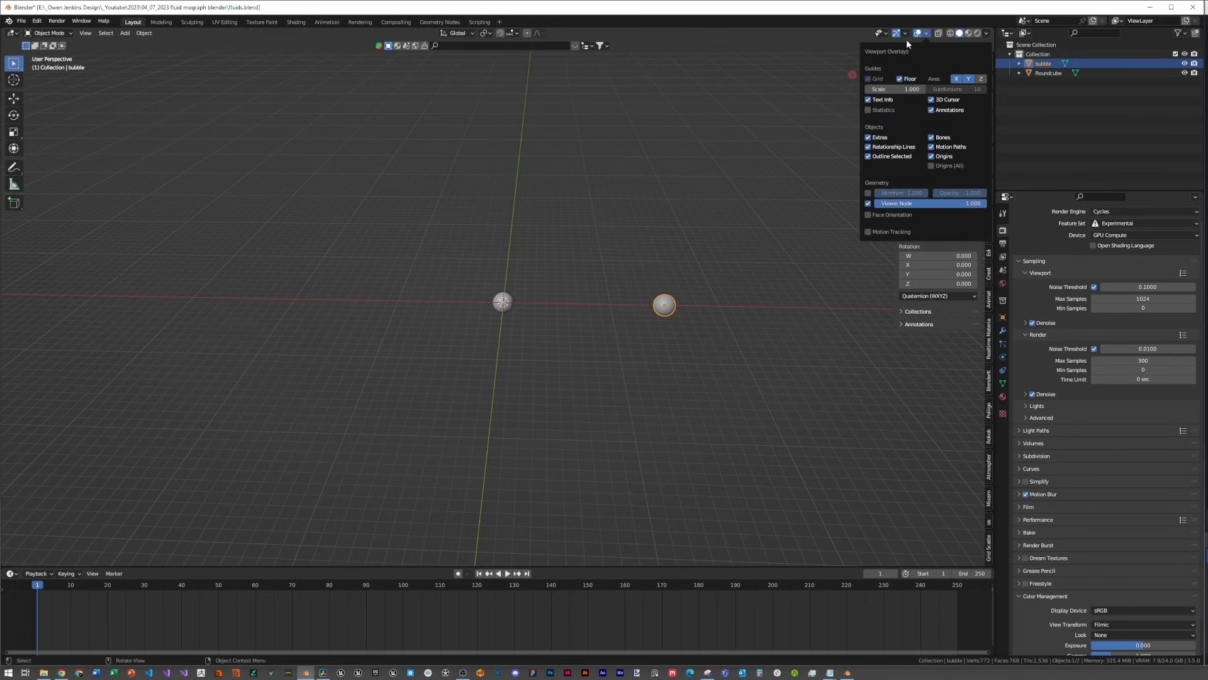
click(873, 215)
click(707, 294)
Step: Flip the normals of the bubble sphere's whole mesh and turn the Face Orientation overlay off
scroll(695, 315, up, 3)
shift+middle_drag(854, 332, 621, 297)
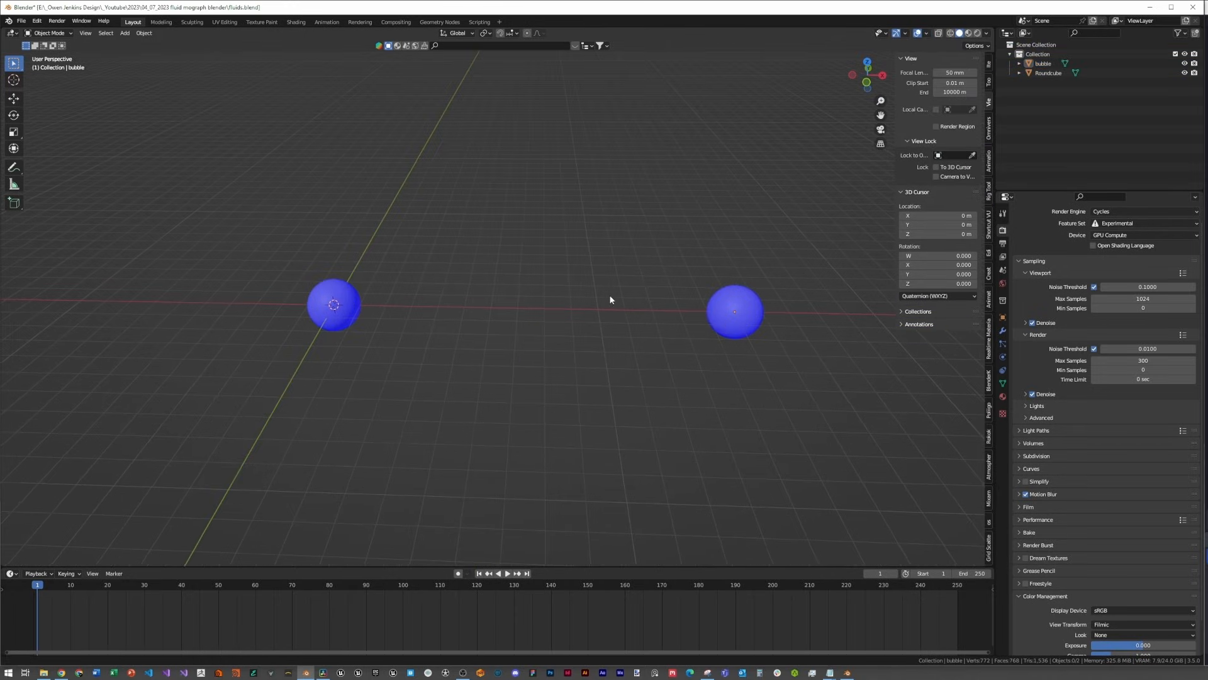
click(743, 314)
key(Tab)
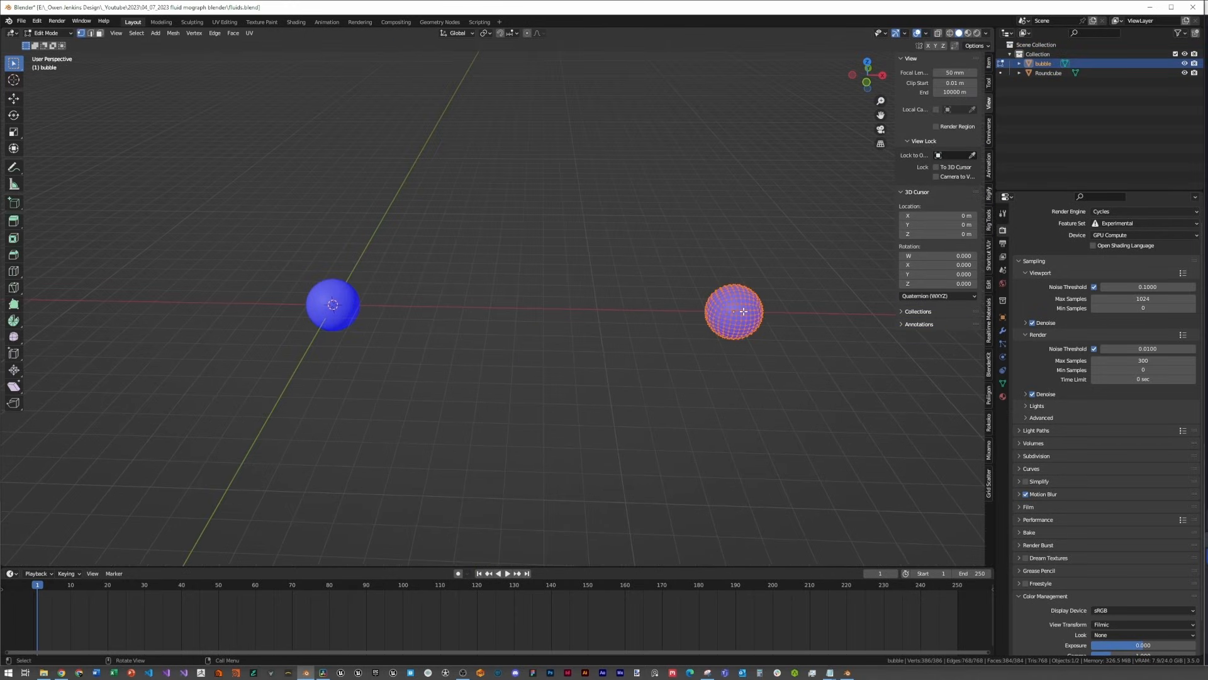
key(alt+n)
click(743, 312)
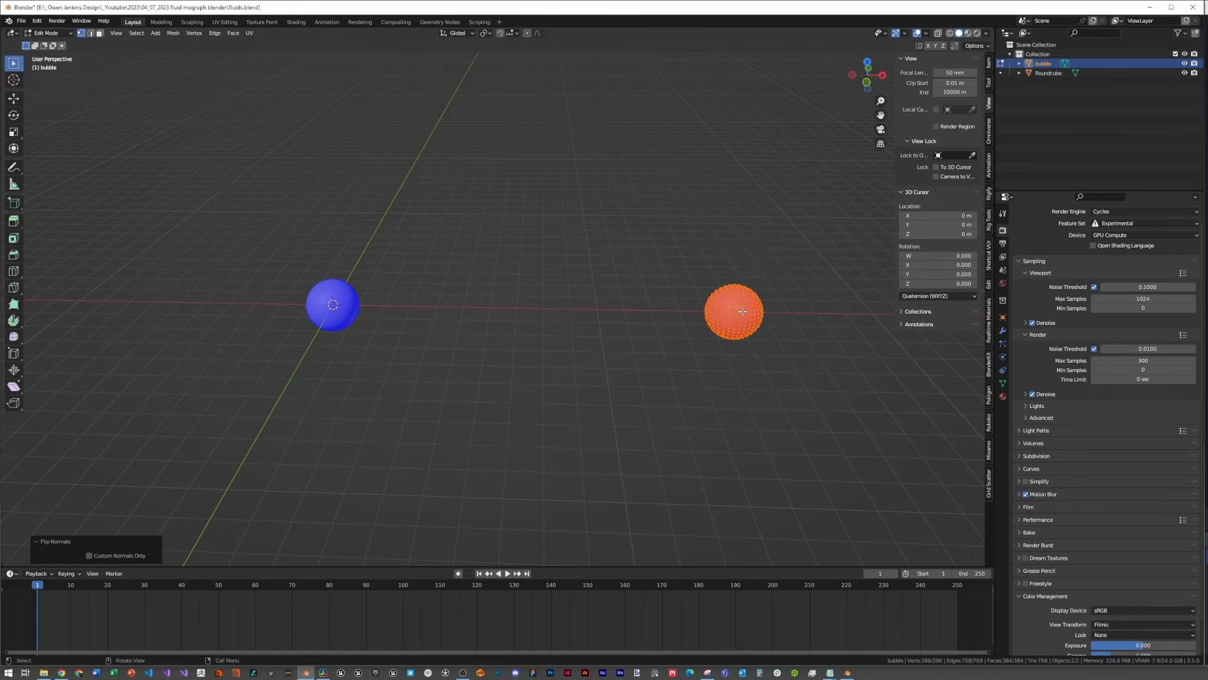
key(Tab)
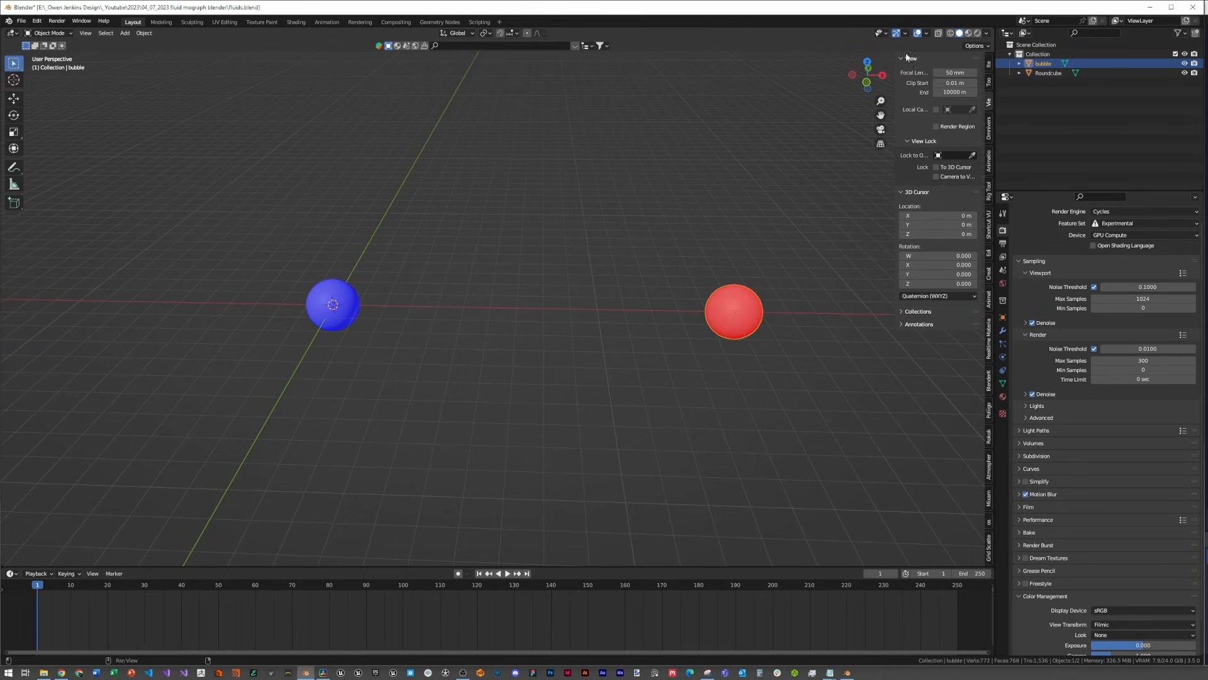
click(928, 34)
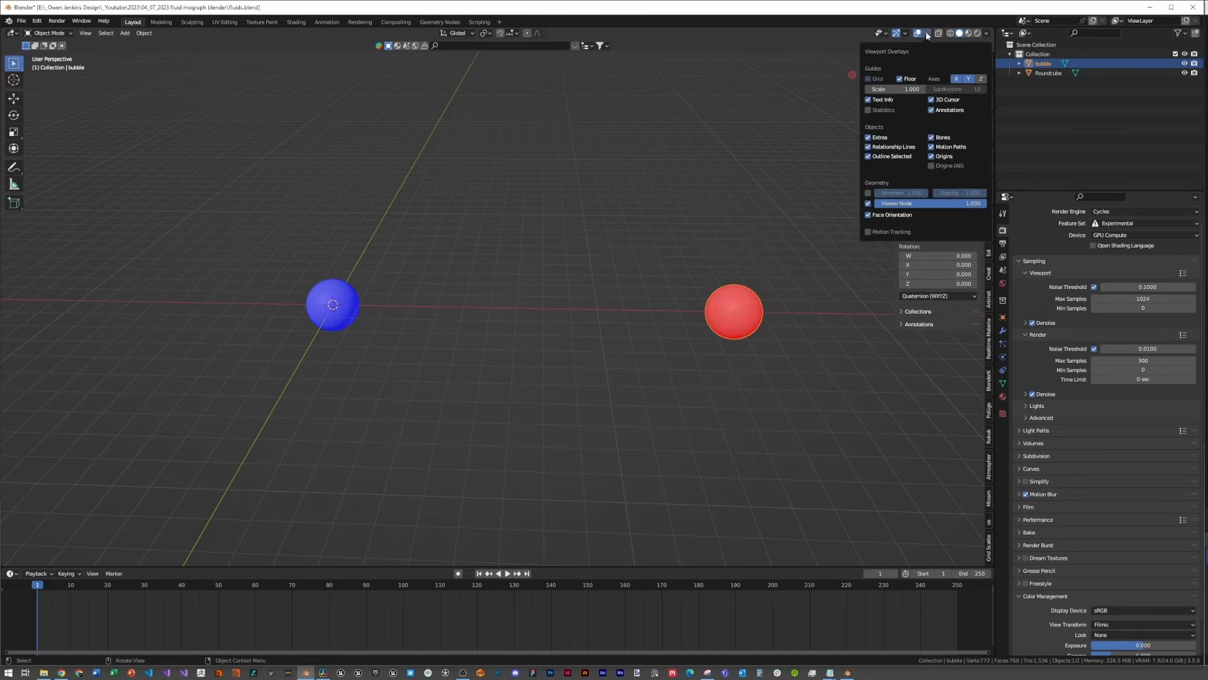
click(869, 215)
Step: Duplicate the sphere at the origin in place and scale the copy up by about 4.54
shift+middle_drag(549, 233, 748, 213)
click(605, 275)
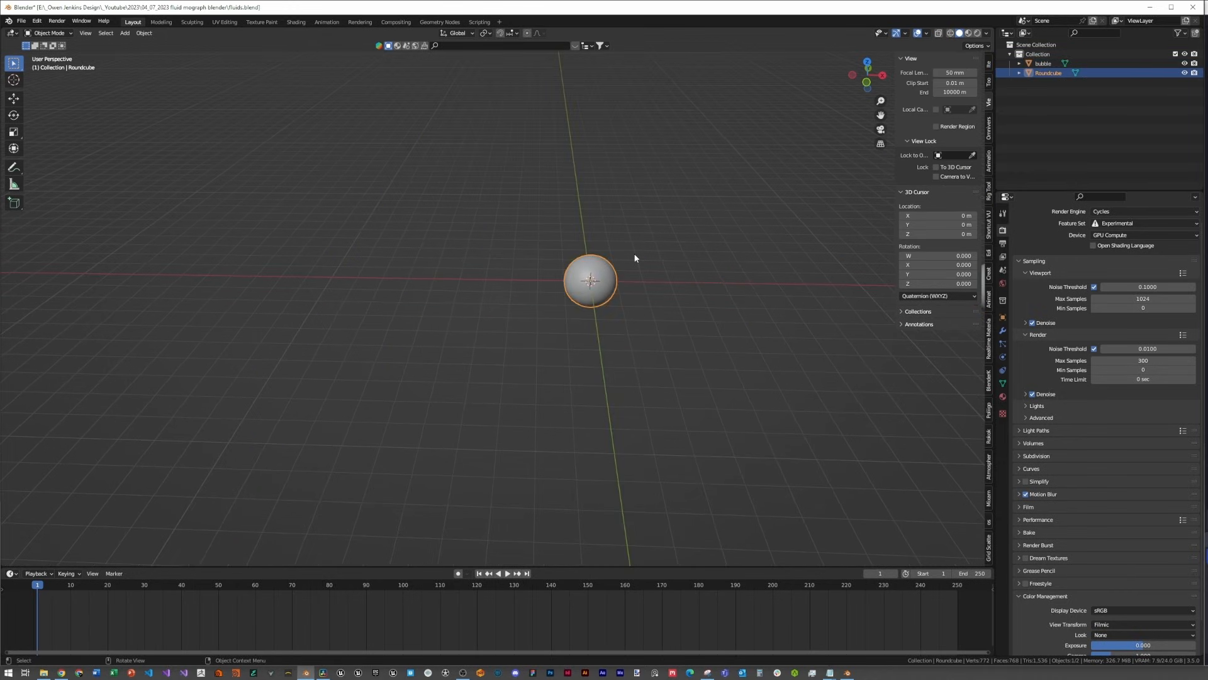
key(shift+d)
right_click(668, 209)
key(s)
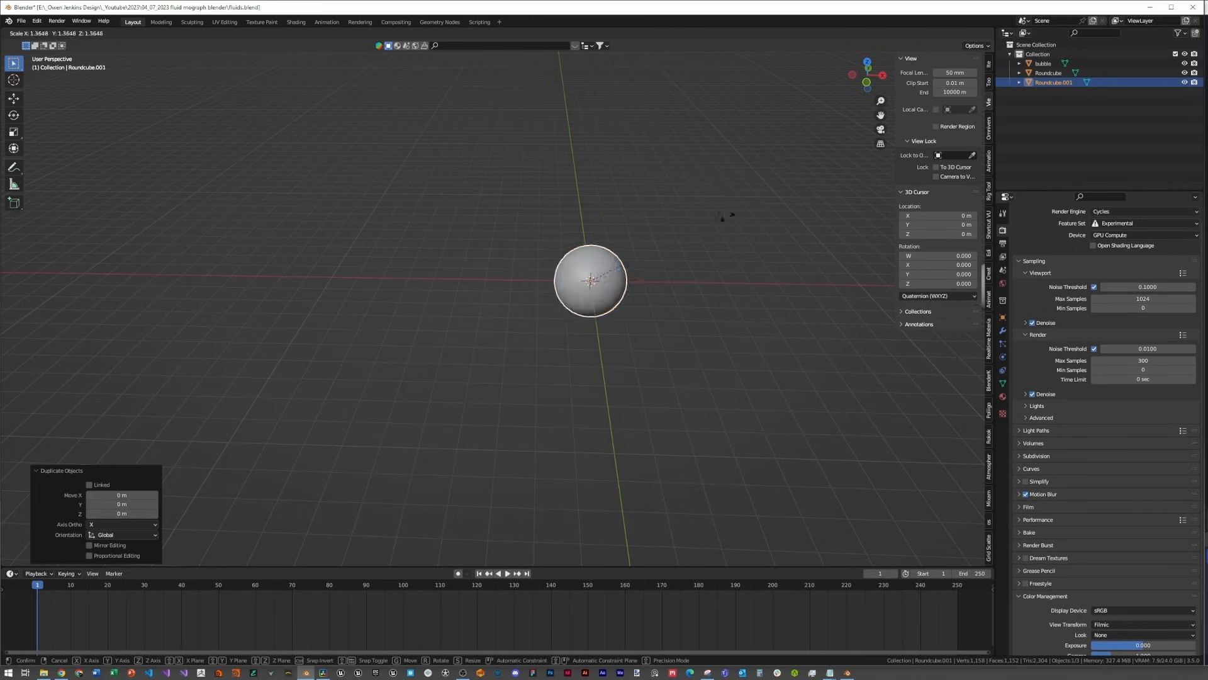
click(3, 257)
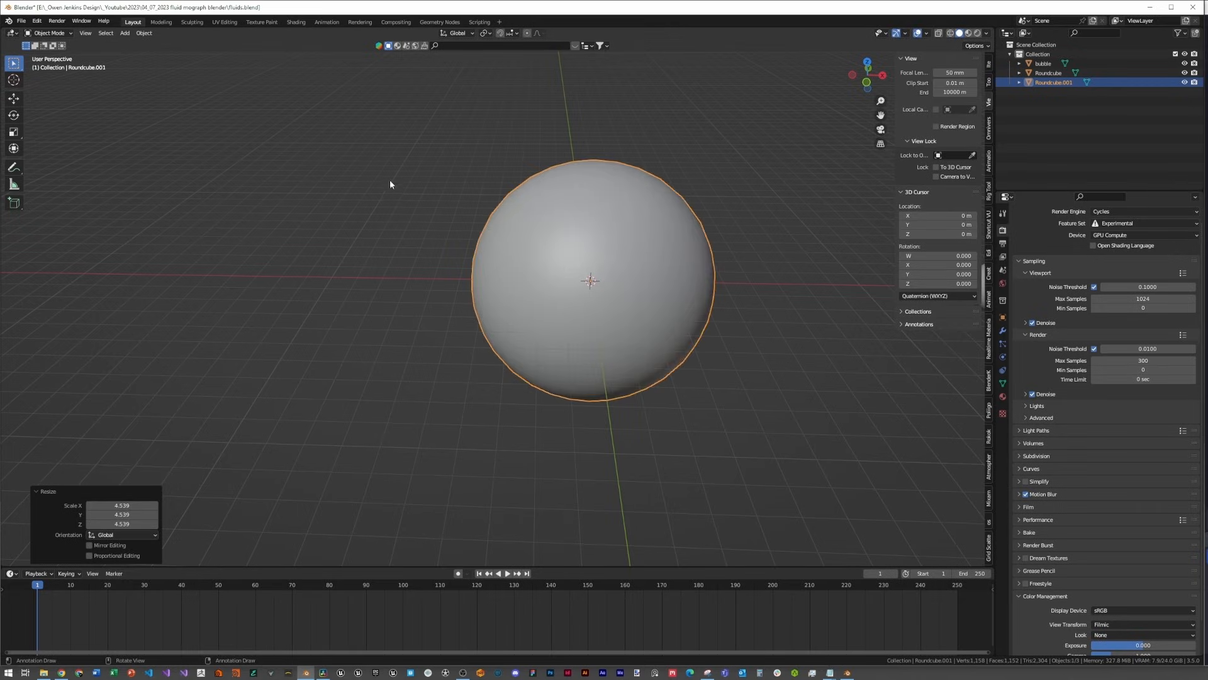
Step: Add a Subdivision modifier with viewport level 1 to the enlarged sphere
click(1002, 330)
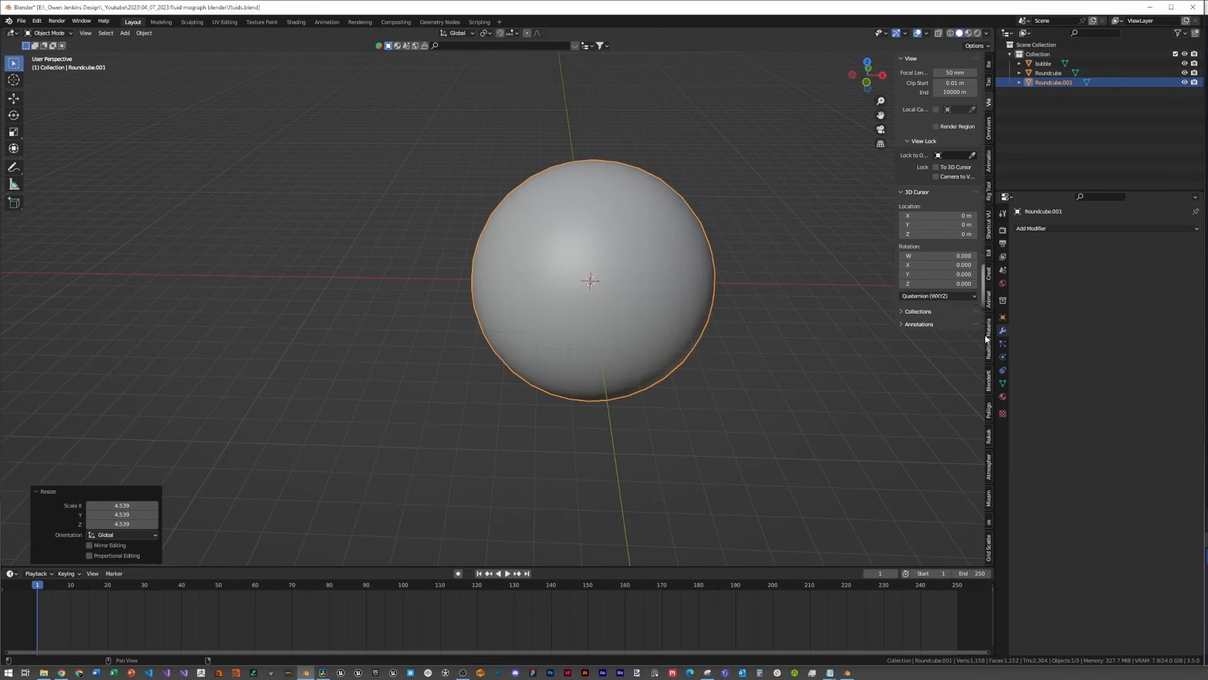
click(576, 242)
key(ctrl+1)
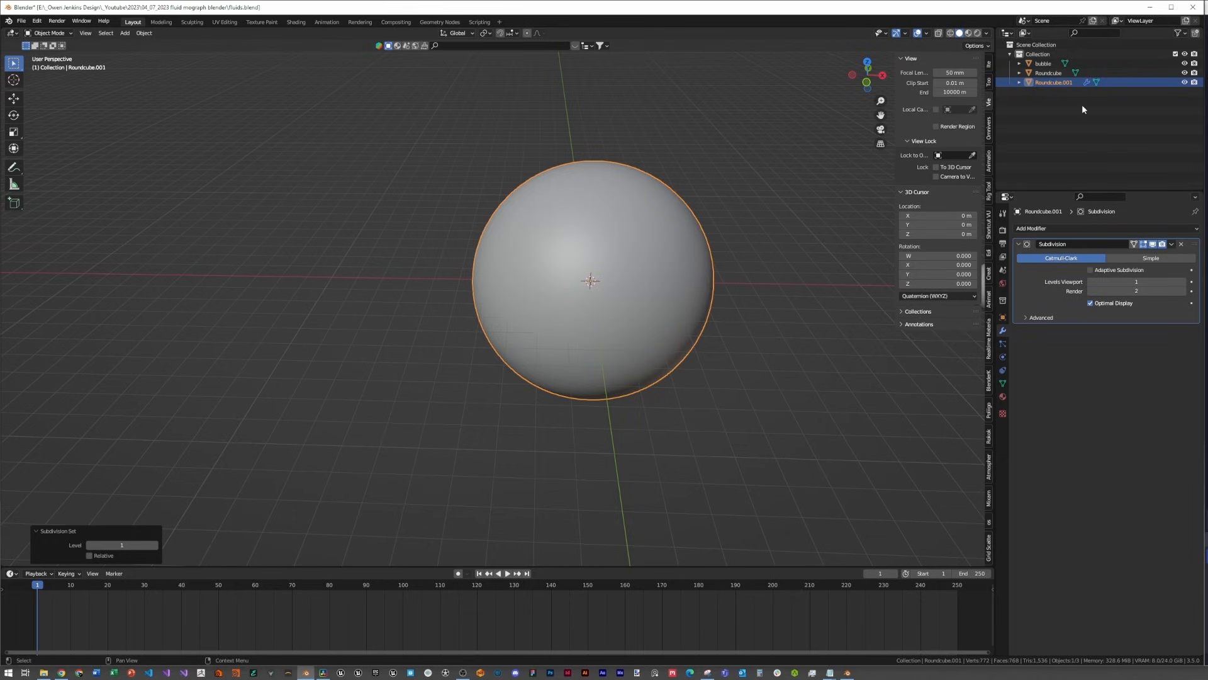
Step: Rename the enlarged sphere as Skin and the small sphere inside it as fluid bouncy balls
double_click(1053, 82)
text(s)
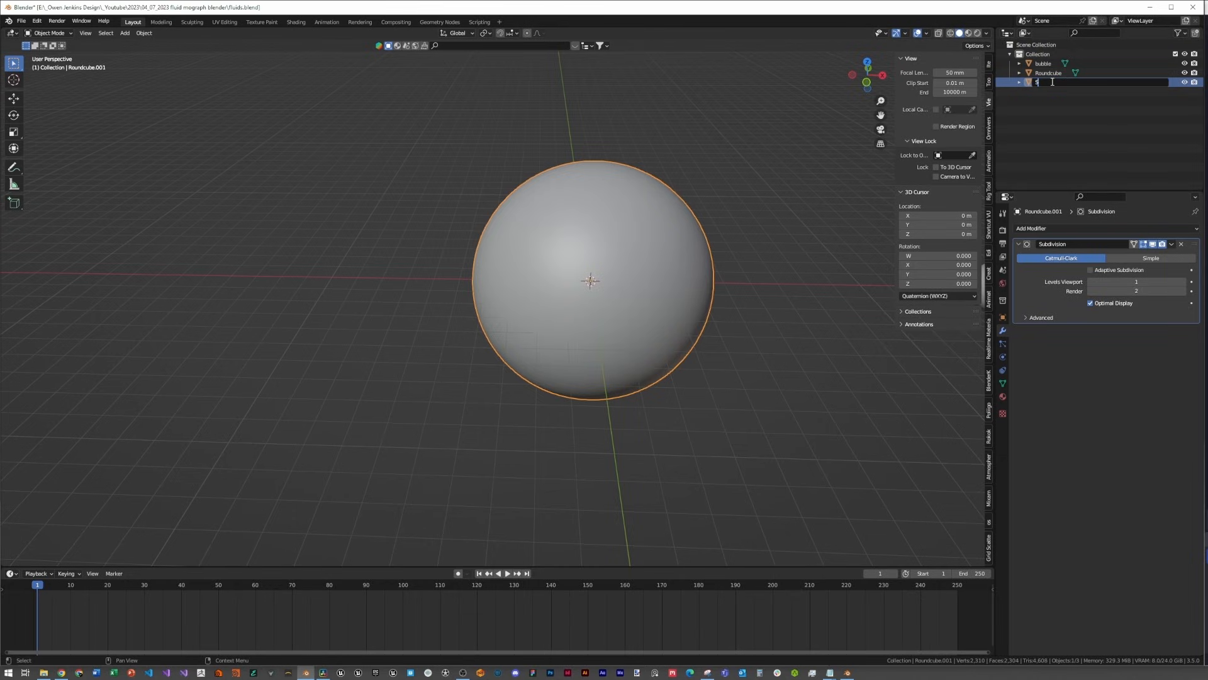
text(kin)
key(Return)
double_click(1047, 73)
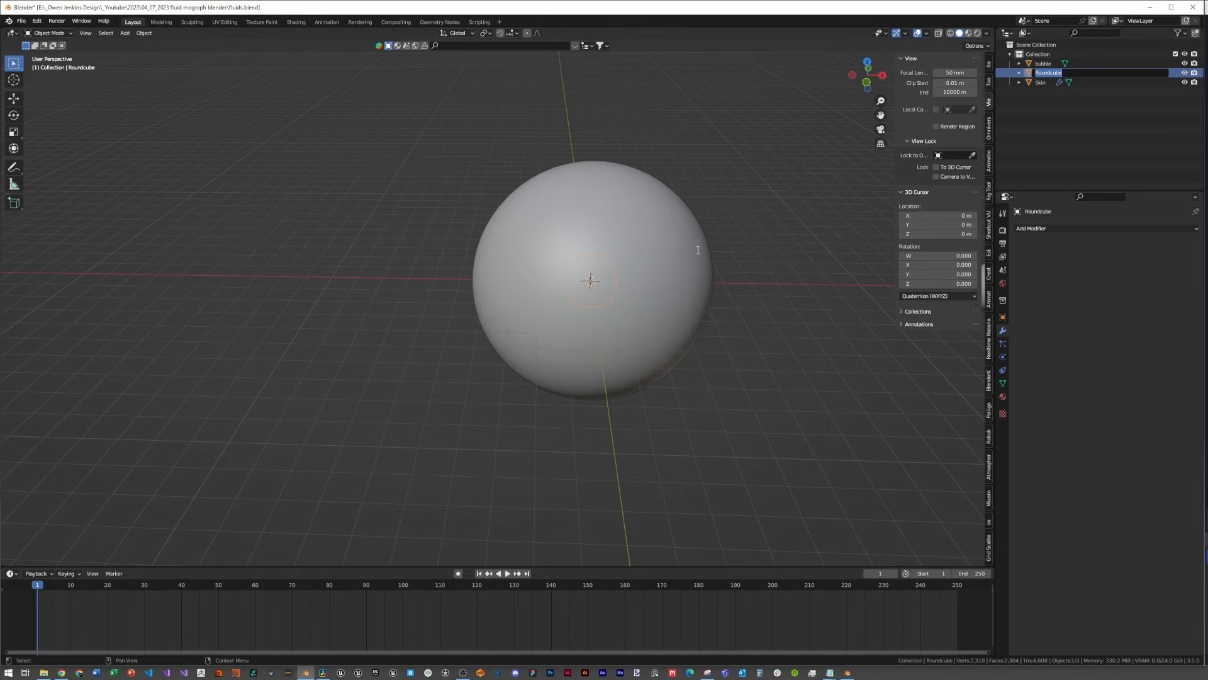
text(fluid b)
key(Return)
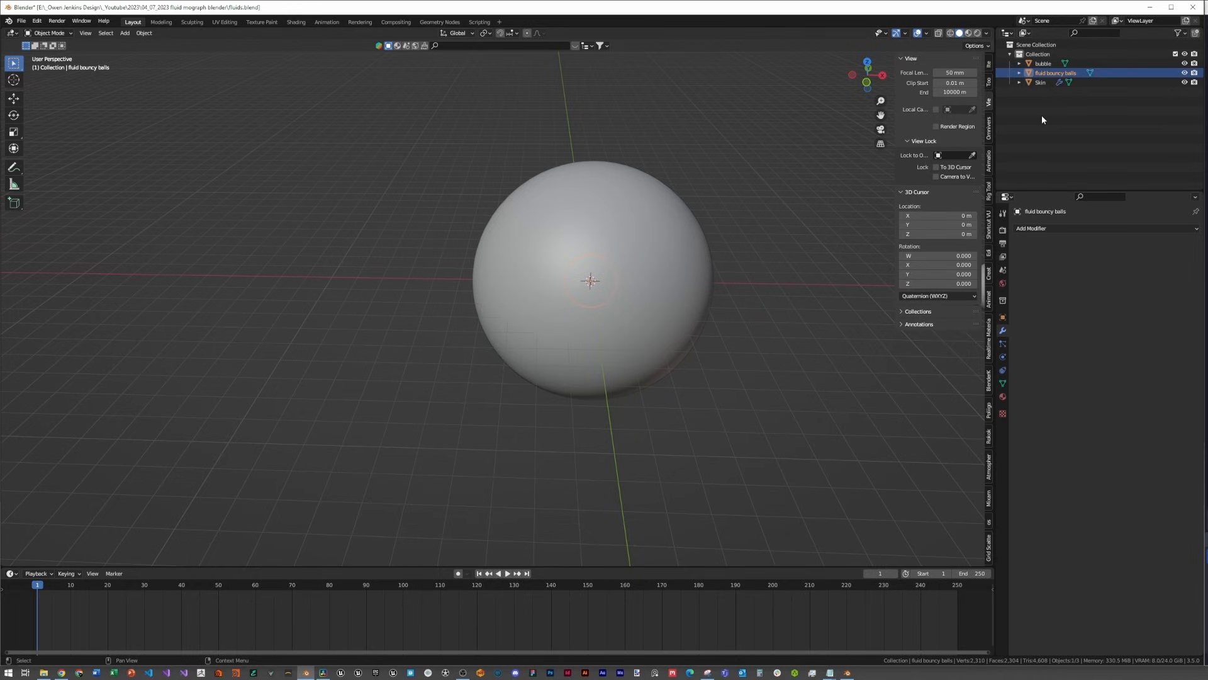
Step: Hide the Skin sphere in the viewport
click(1168, 83)
click(1184, 83)
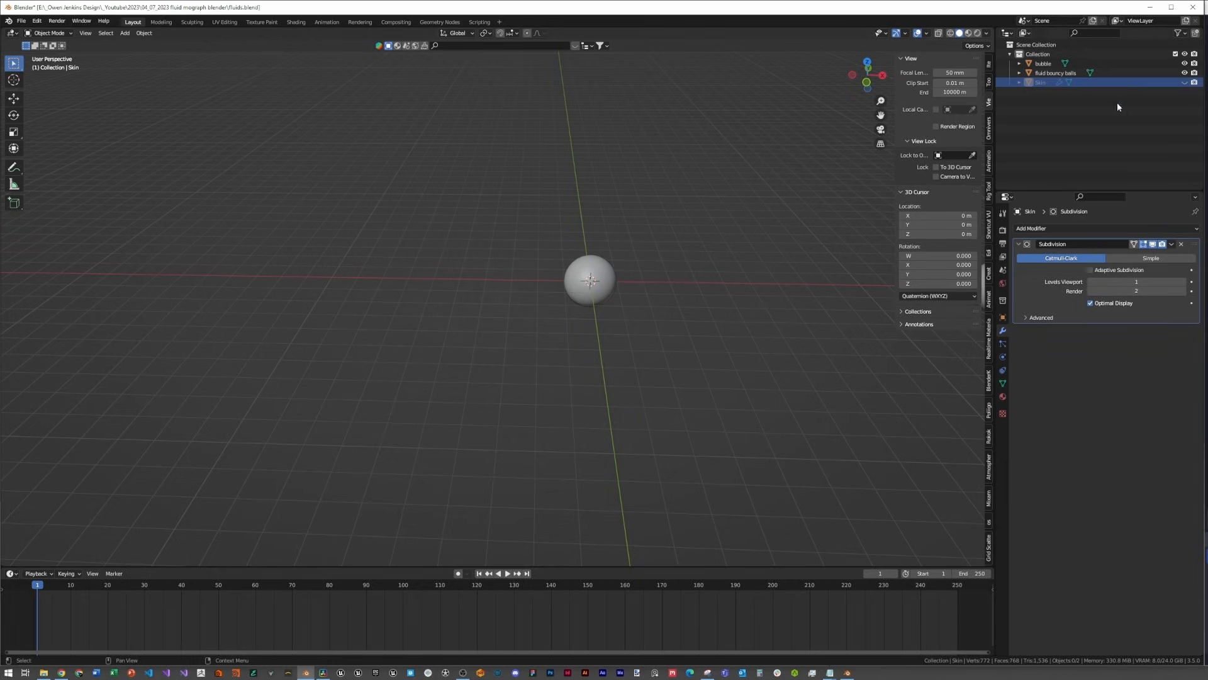
Step: In the fluid bouncy balls mesh, enlarge the sphere slightly and duplicate it about -2.0 m in X, 0.88 m in Y and 1.92 m in Z
click(606, 280)
scroll(603, 277, up, 3)
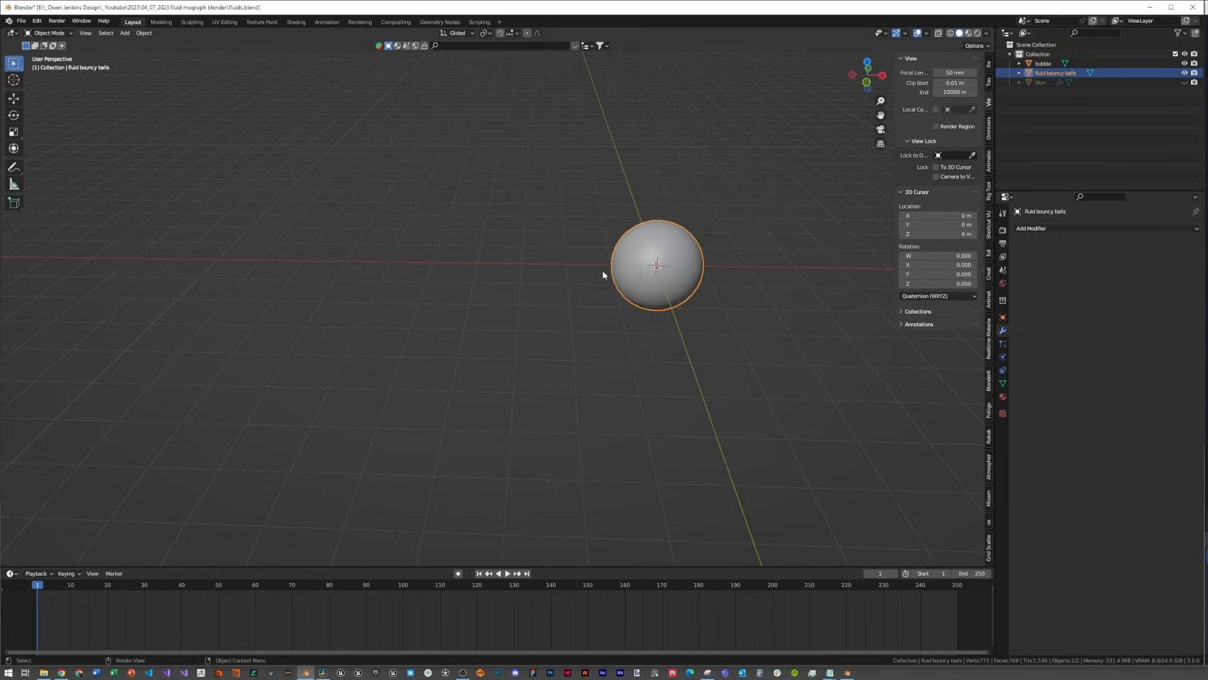
shift+middle_drag(776, 300, 644, 335)
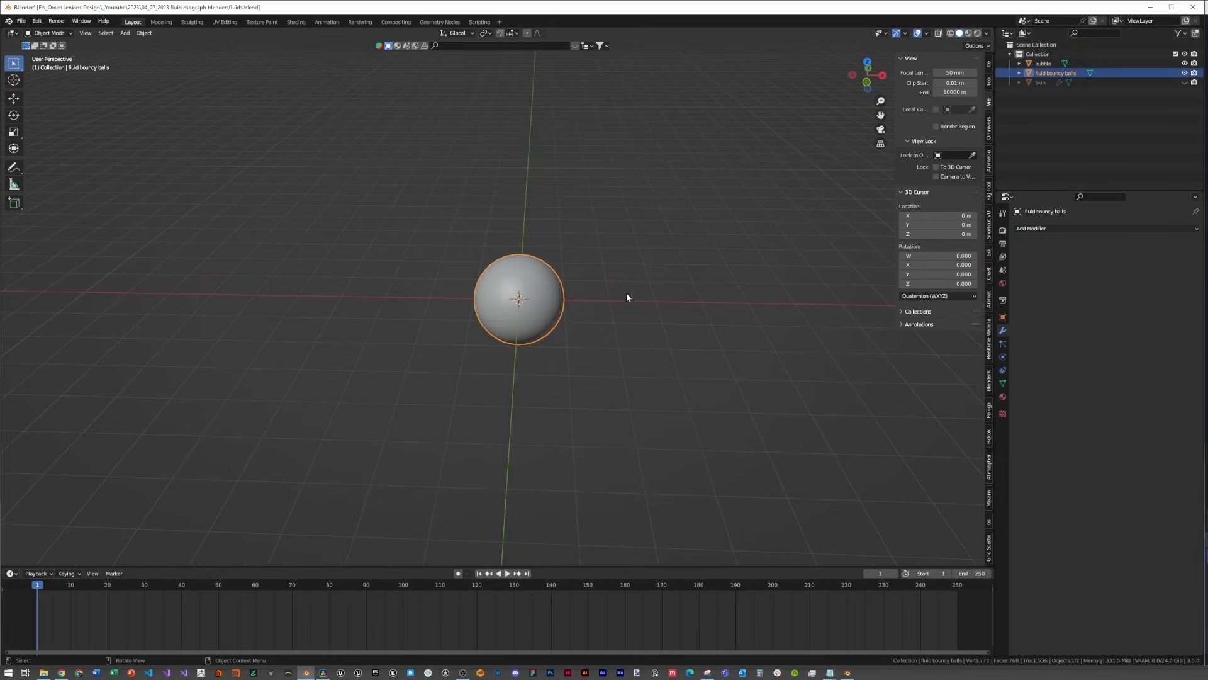
key(Tab)
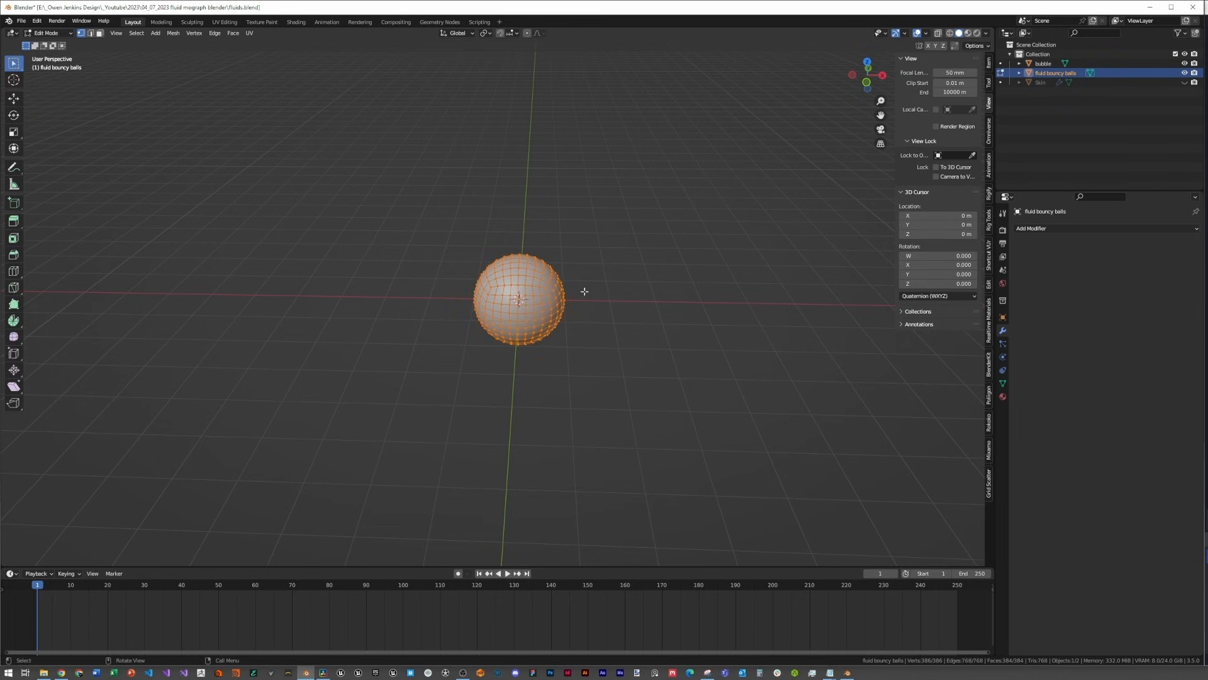
scroll(579, 293, down, 1)
key(s)
click(591, 288)
key(shift+d)
click(480, 205)
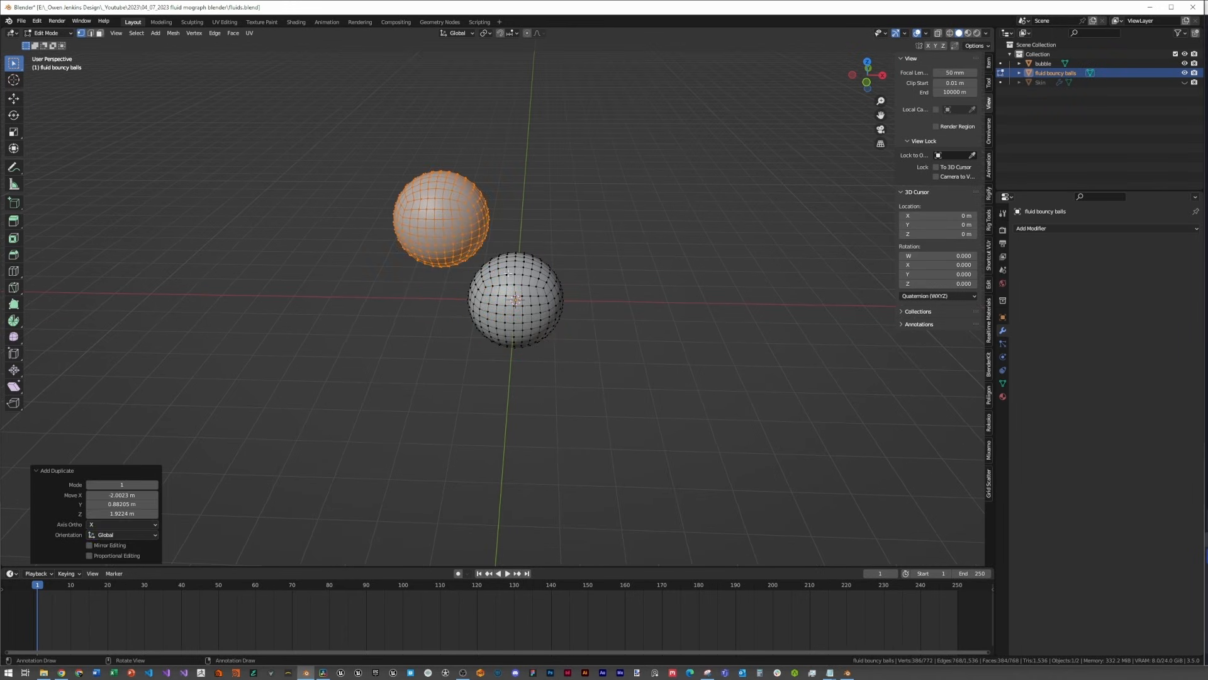
Step: Duplicate the selected ball about 4.91 m in X, 0.57 m in Y and 0.49 m in Z, and scale the copy by about 0.687
key(shift+d)
click(744, 216)
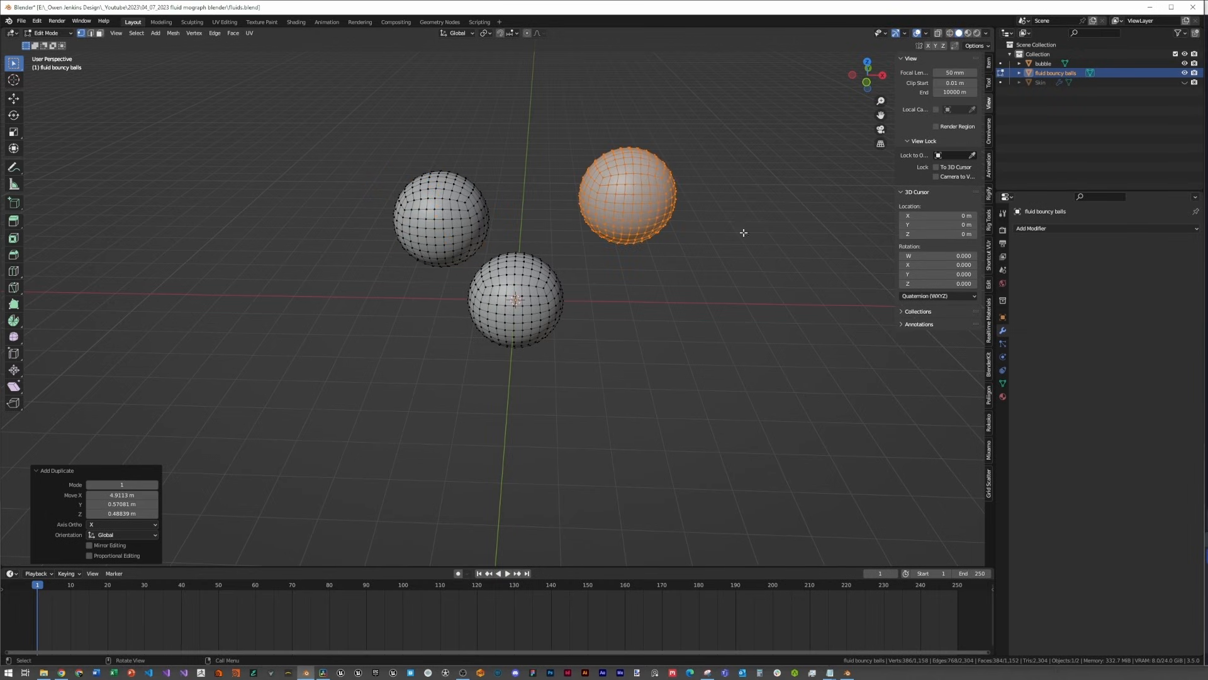
key(s)
click(720, 262)
middle_drag(720, 262, 604, 296)
Step: Duplicate the scaled ball out to the positive Y side of the cluster, lower it, and scale it by about 0.785
key(shift+d)
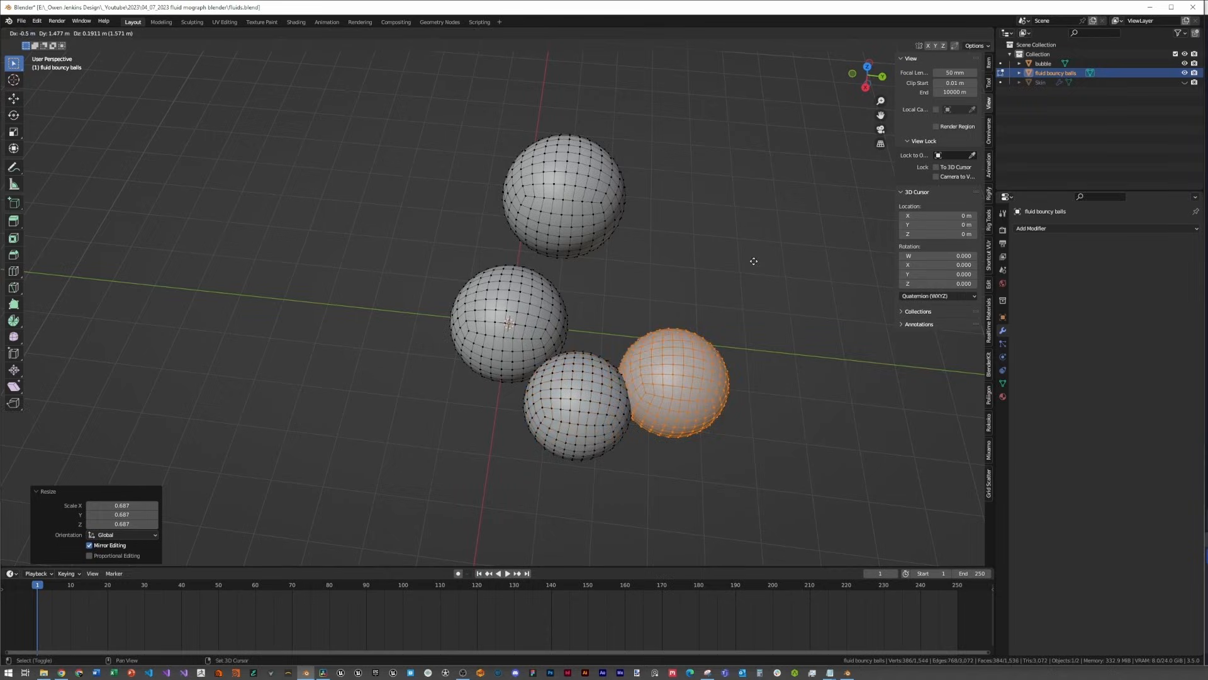
click(789, 174)
middle_drag(789, 175, 701, 186)
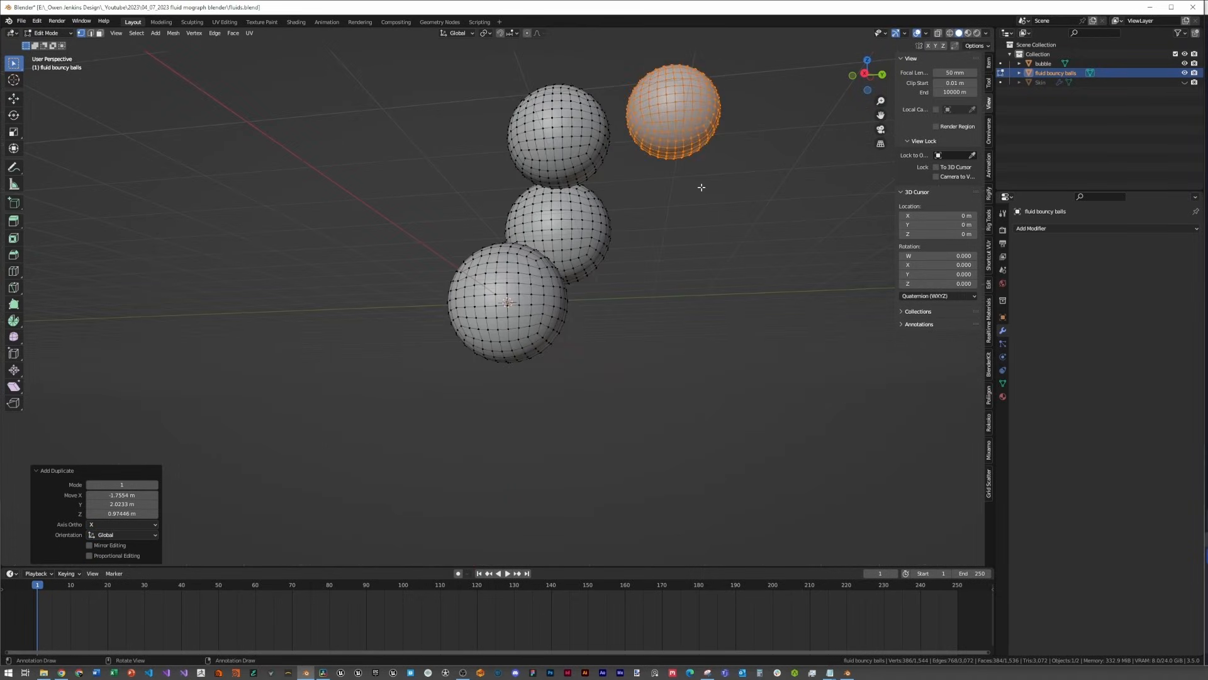
key(g)
click(695, 284)
key(s)
click(741, 300)
middle_drag(742, 300, 704, 224)
Step: Duplicate the small ball about 4.6 m towards negative Y, and place another copy of it below the cluster
key(shift+d)
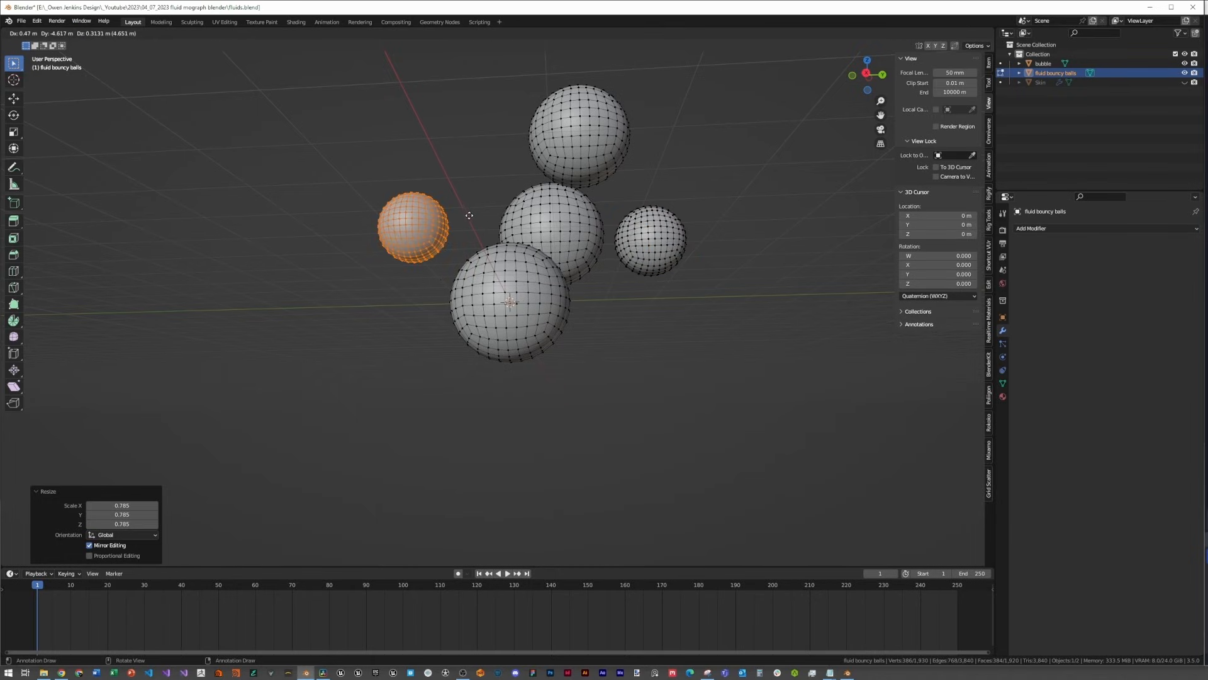
click(462, 220)
middle_drag(462, 220, 666, 285)
key(shift+d)
click(532, 408)
middle_drag(532, 407, 718, 376)
Step: Select one whole small ball beside the cluster through its linked geometry and scale it up
click(396, 293)
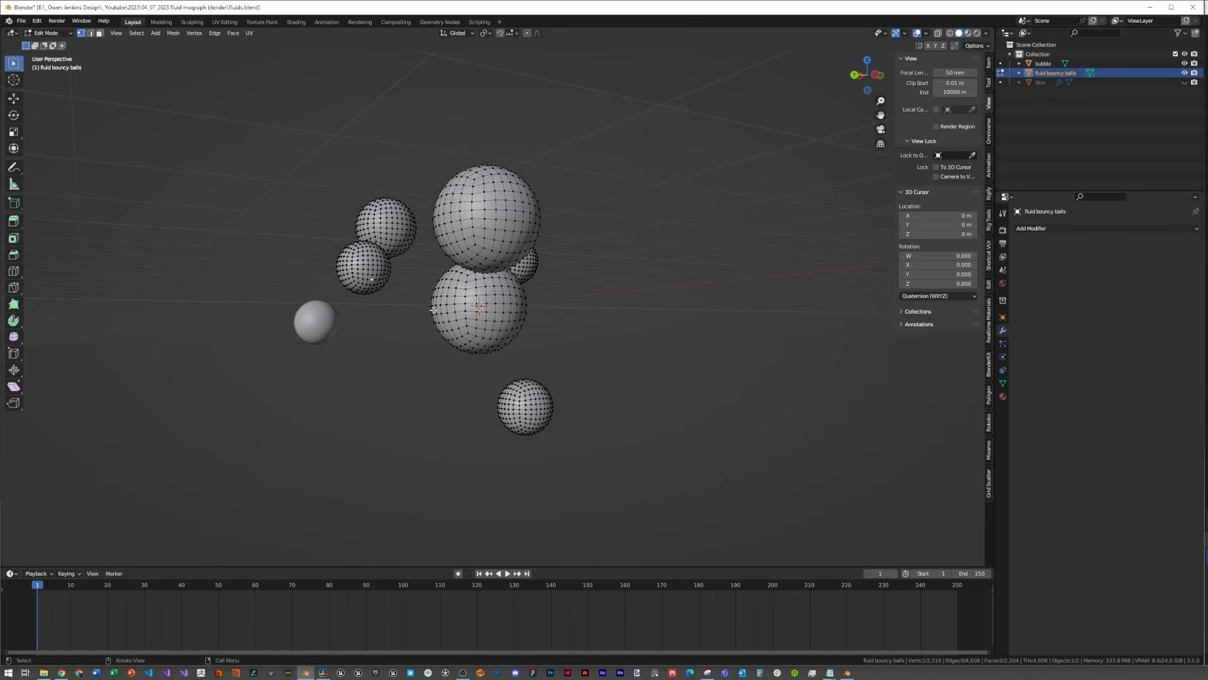
key(ctrl+l)
key(s)
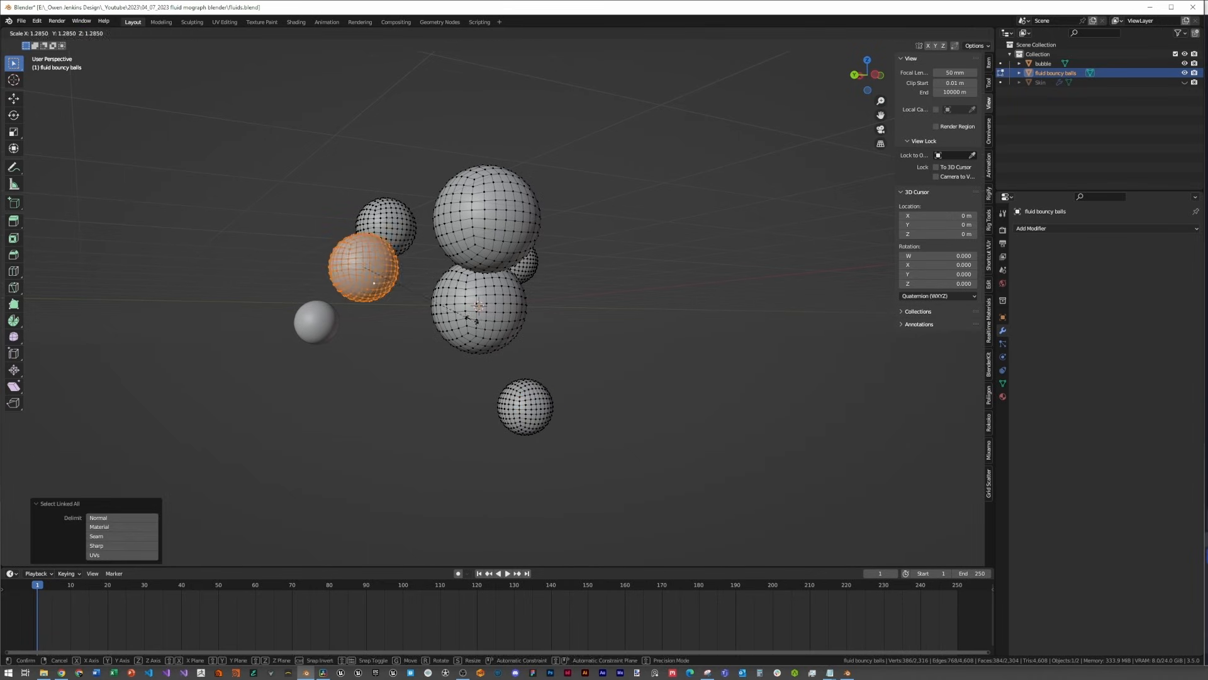
click(504, 324)
middle_drag(503, 324, 384, 307)
Step: Select the whole large ball above the central one and scale it down by about 0.732
click(428, 258)
key(ctrl+l)
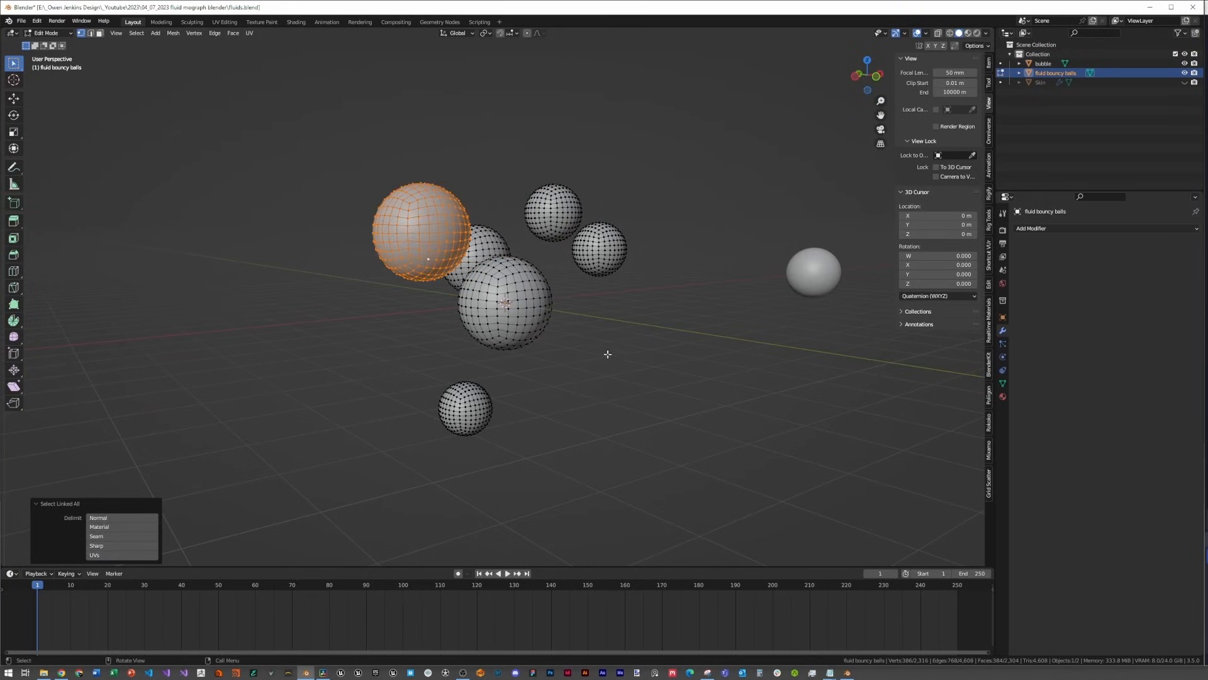
key(s)
click(563, 316)
middle_drag(563, 315, 562, 343)
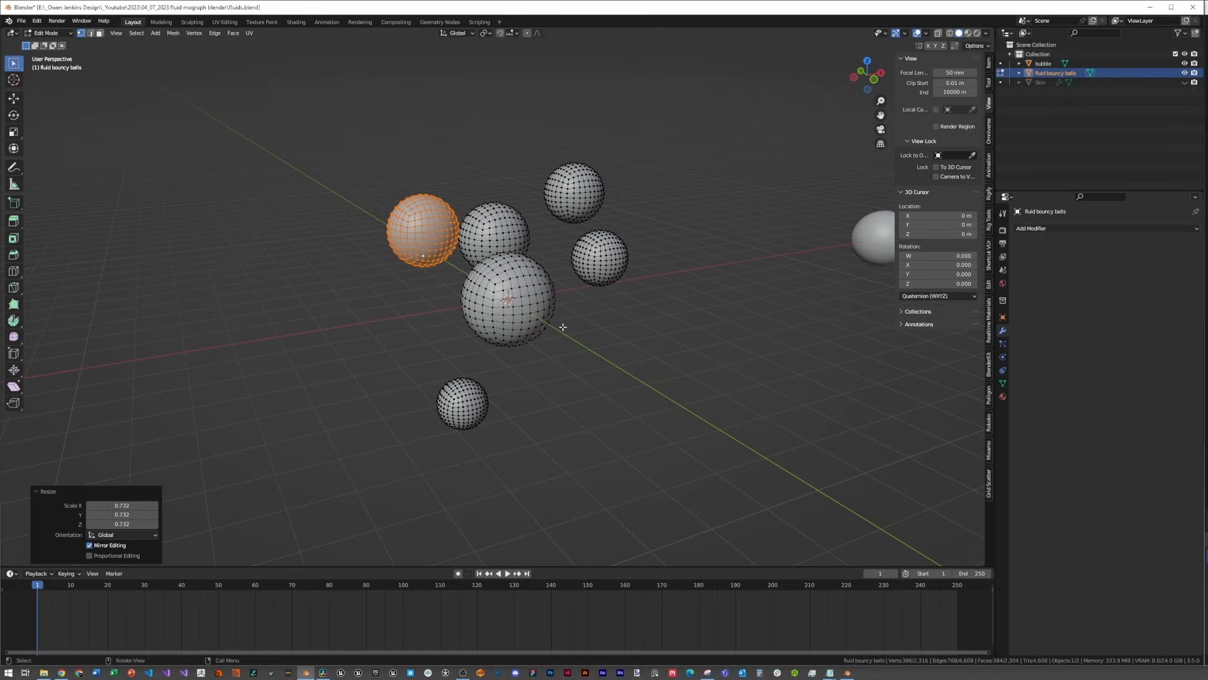
Step: Return to Object Mode and save the Blender file
key(Tab)
middle_drag(669, 341, 638, 330)
key(ctrl+s)
middle_drag(518, 291, 554, 293)
Step: Add Cloth physics to fluid bouncy balls and set the quality steps to 10
click(1003, 357)
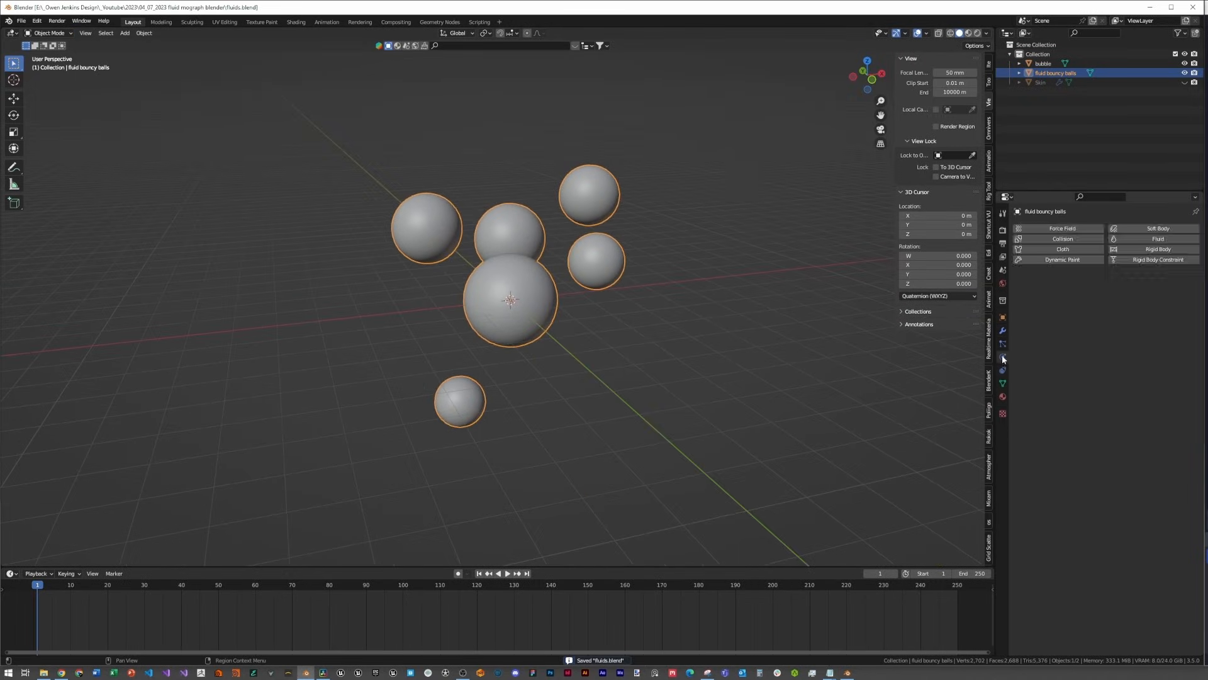
click(1070, 249)
scroll(1054, 327, down, 3)
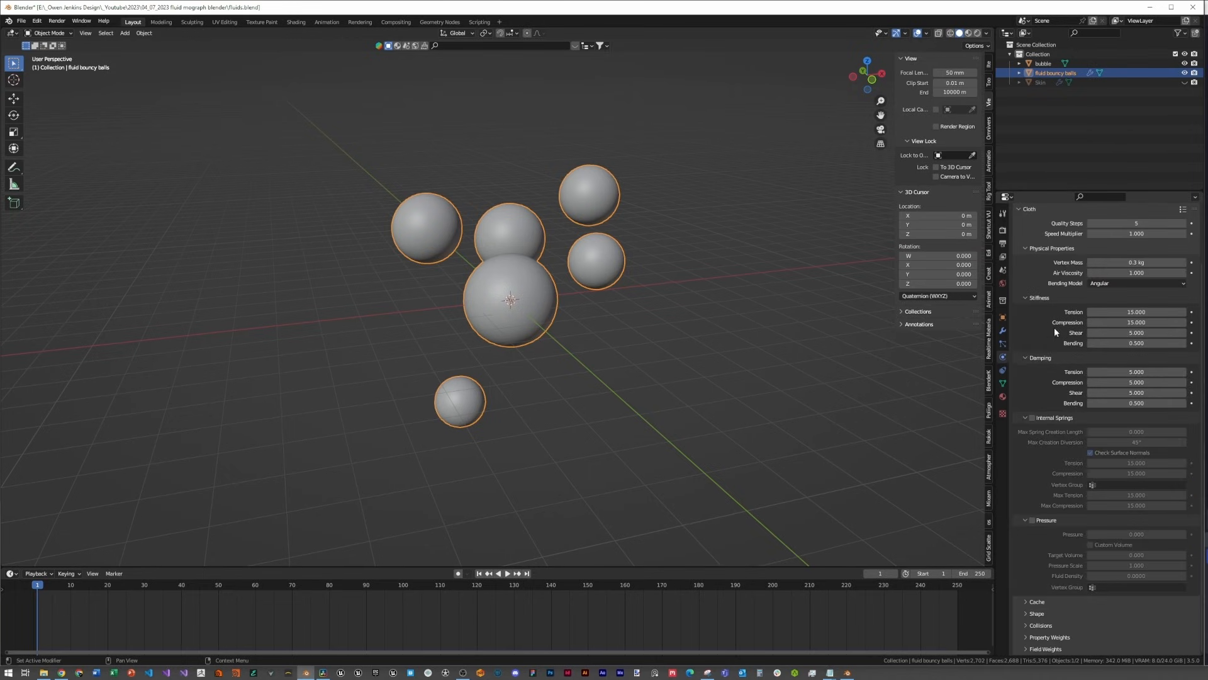
click(1127, 222)
text(10)
key(Return)
Step: Enable cloth pressure and set the pressure to 10 and the fluid density to 0.1
click(1032, 520)
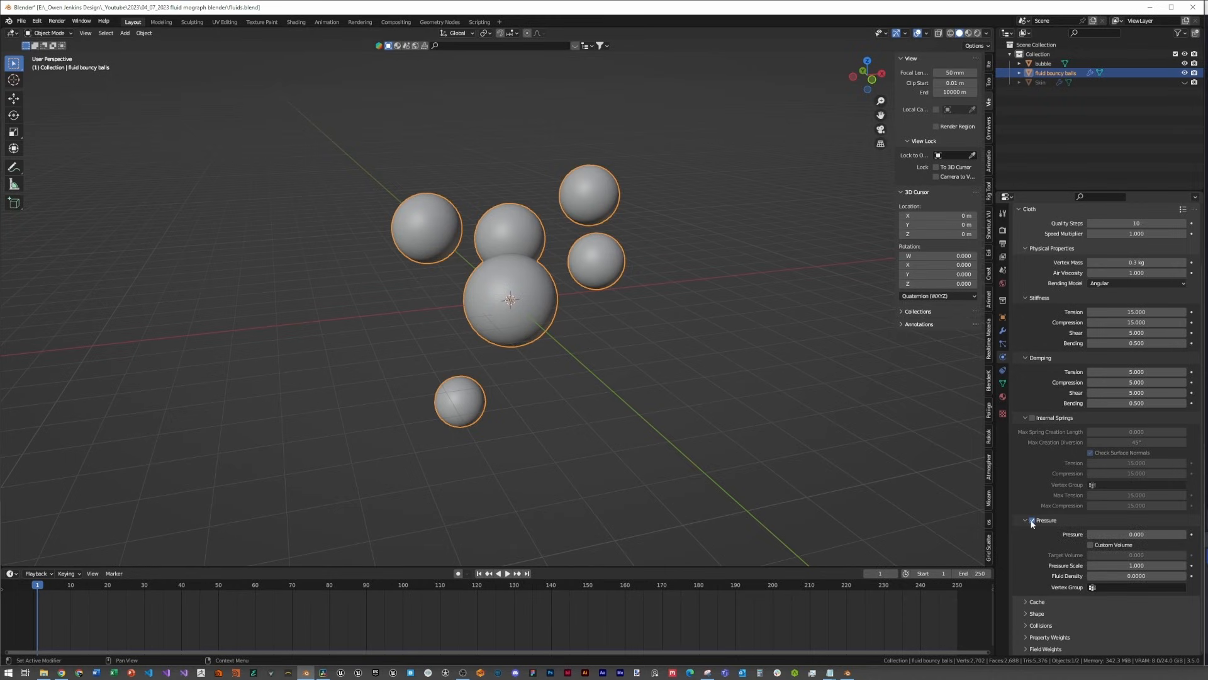
click(1114, 535)
text(10)
key(Return)
click(1126, 576)
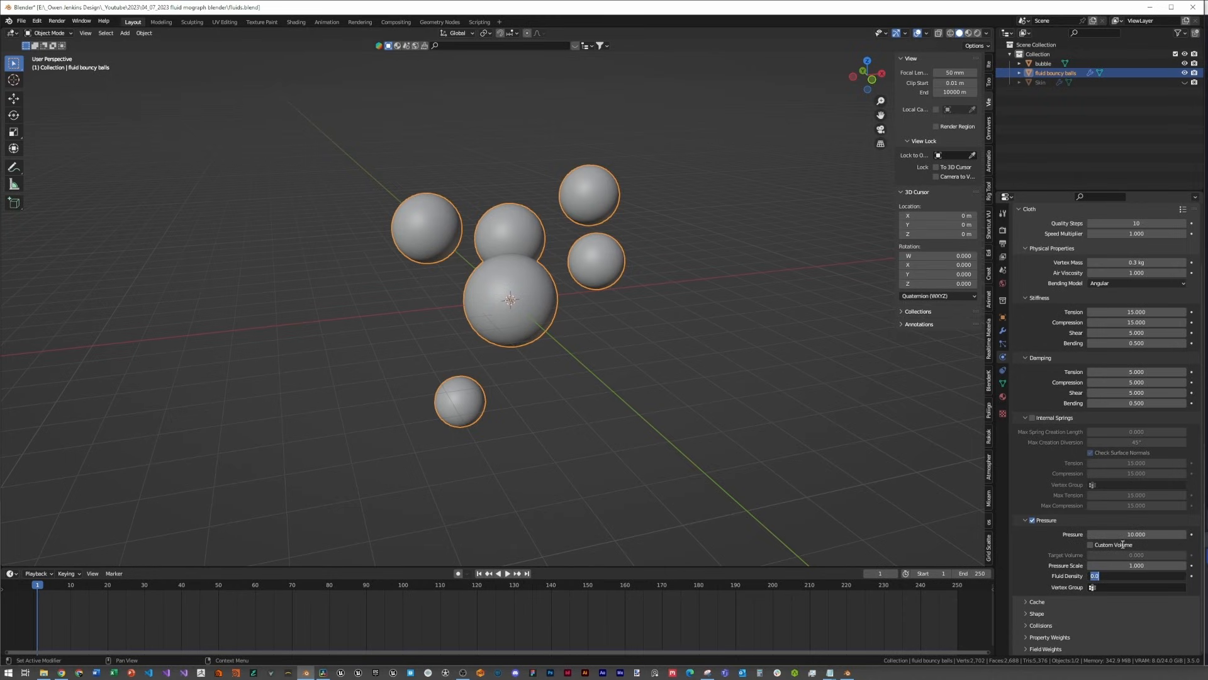
text(0.1)
key(Return)
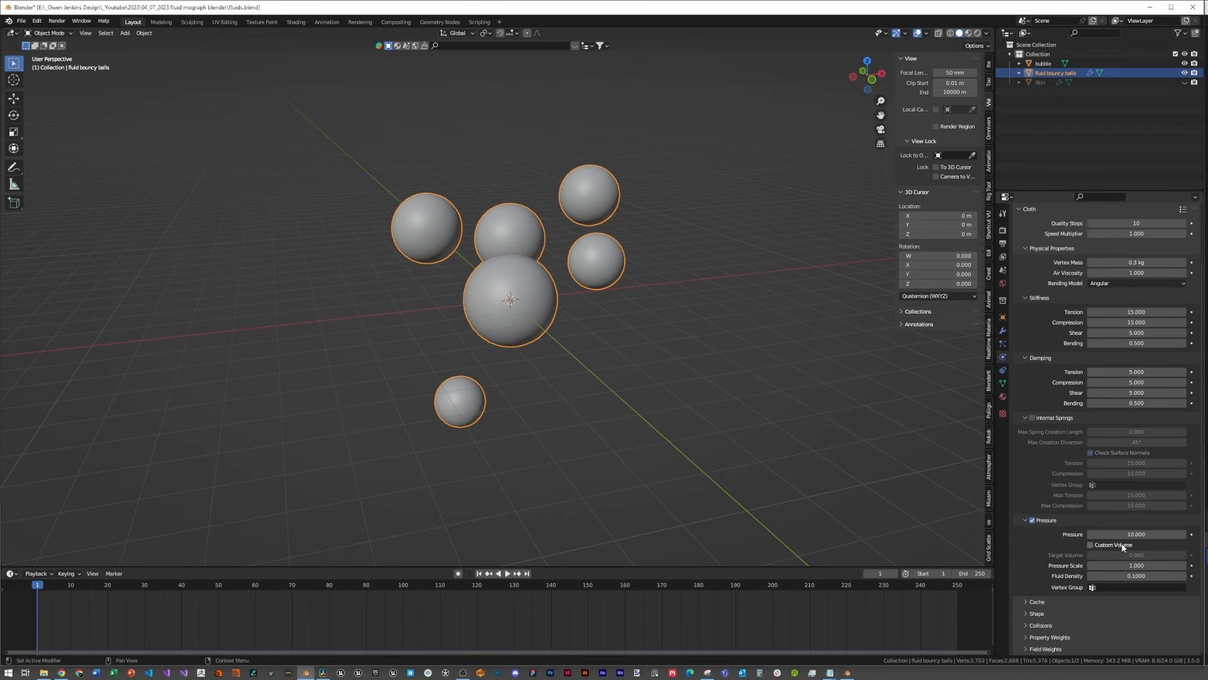
Step: Set the cloth collision quality to 10 and enable self collisions
click(1051, 598)
scroll(1048, 601, down, 4)
scroll(1064, 566, down, 2)
click(1079, 539)
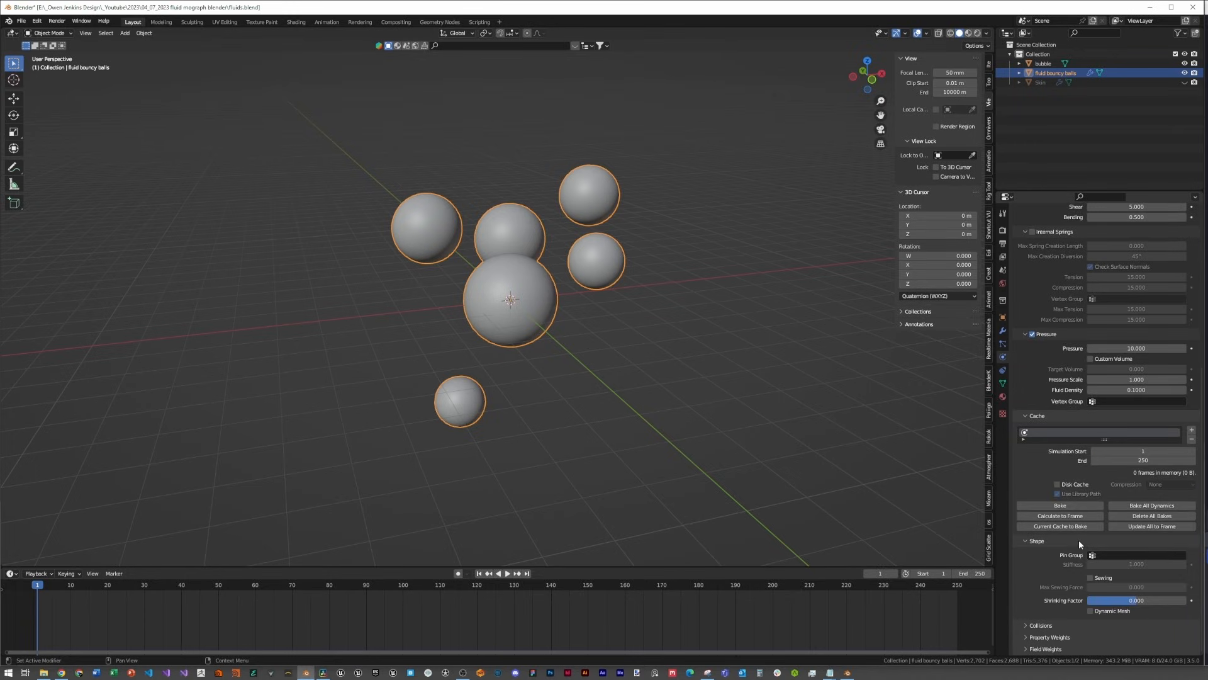
click(1040, 625)
scroll(1048, 623, down, 4)
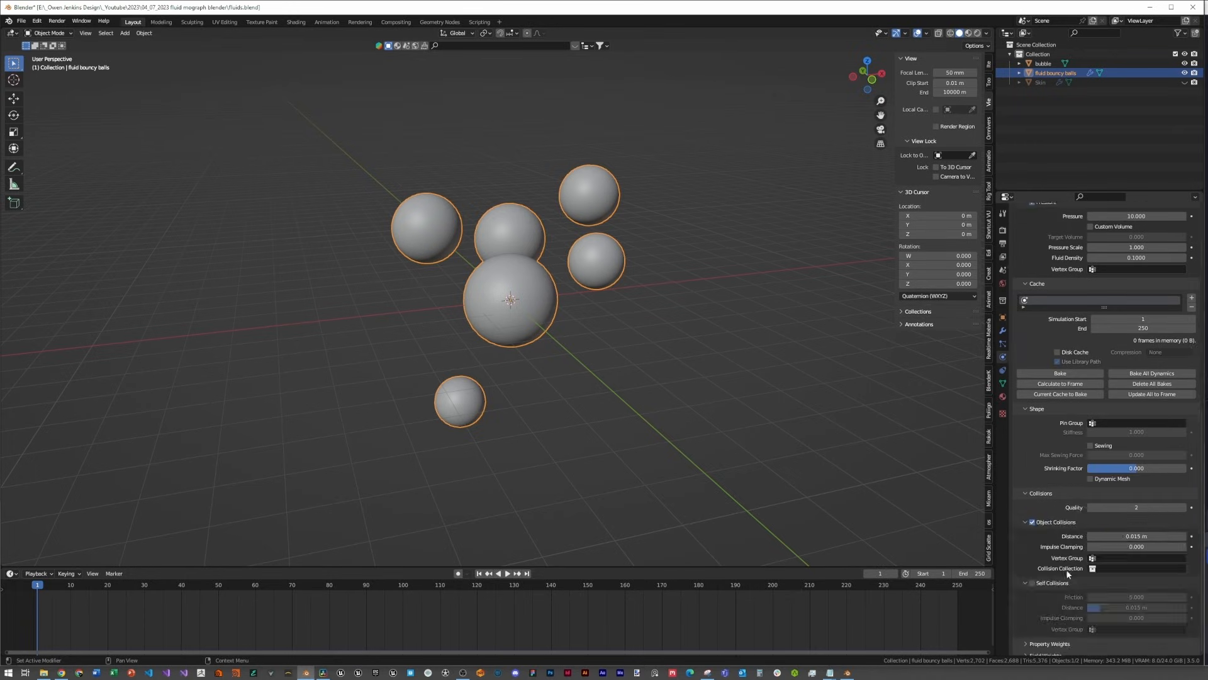
click(1124, 507)
text(10)
key(Return)
click(1033, 583)
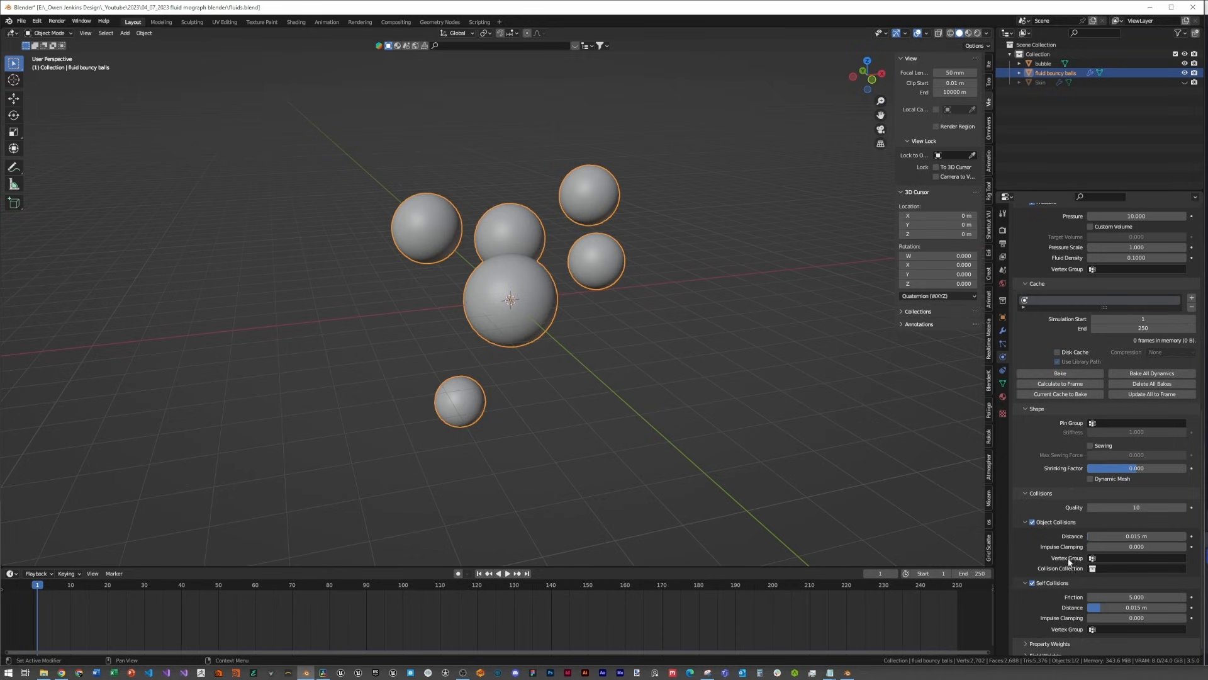
Step: Set the gravity field weight of the cloth to 0
scroll(1049, 471, down, 1)
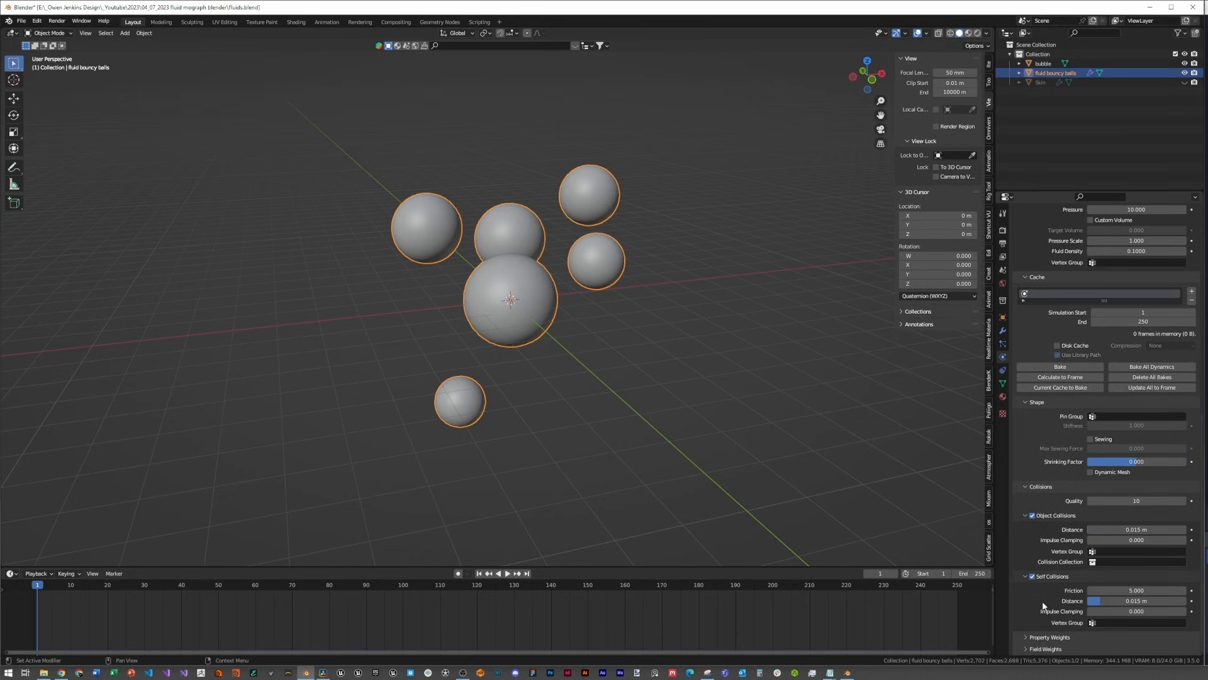
click(1032, 649)
scroll(1083, 541, down, 6)
drag(1118, 498, 1090, 501)
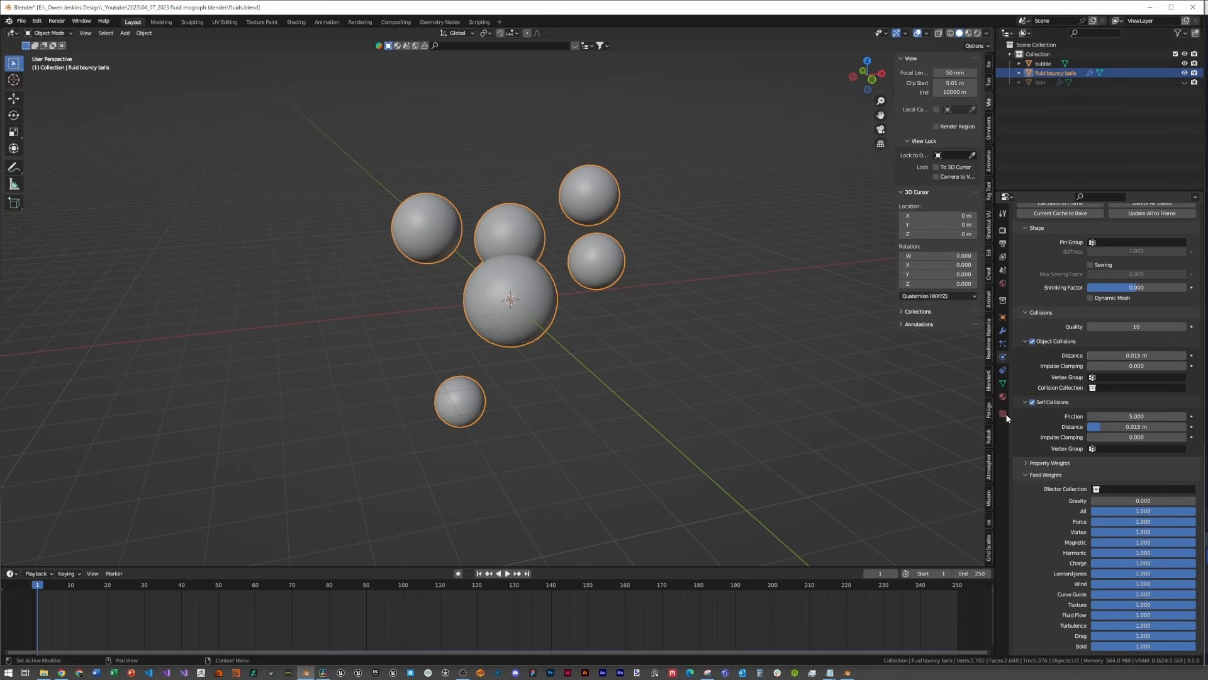
Step: Play the cloth simulation to frame 33 and examine how the balls behave from several angles
scroll(1058, 421, up, 10)
scroll(1095, 466, up, 6)
scroll(1079, 412, down, 1)
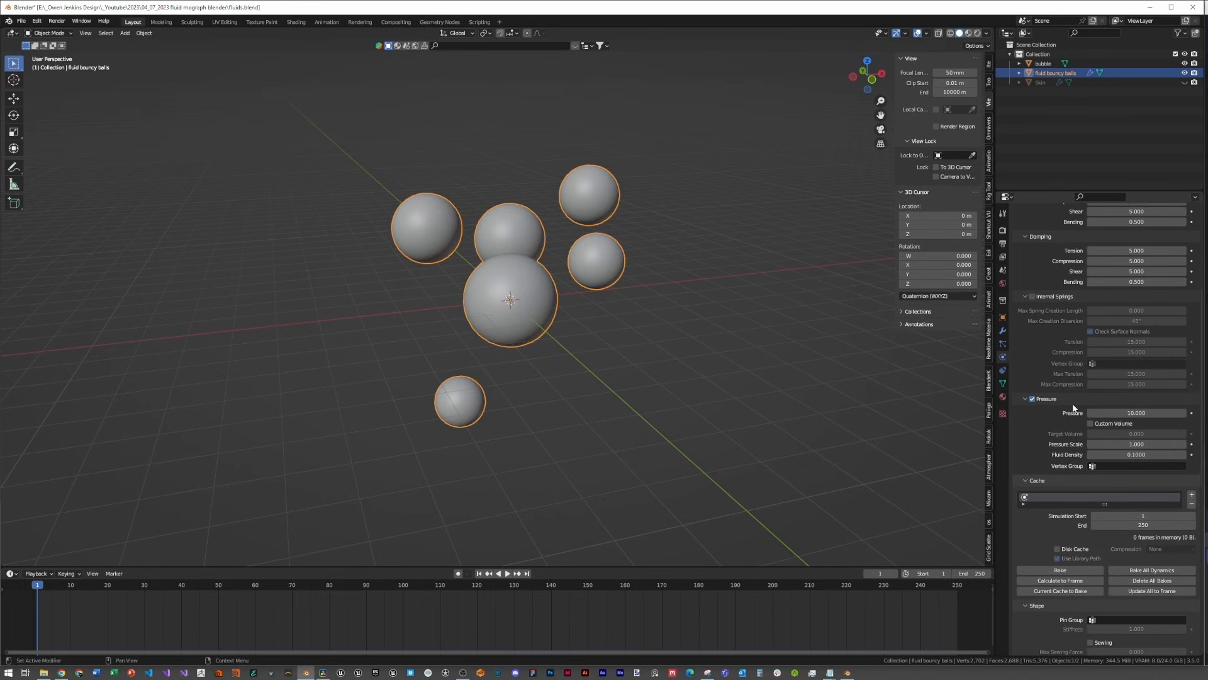
key(space)
key(space)
middle_drag(553, 292, 531, 374)
key(KP_1)
middle_drag(587, 314, 584, 338)
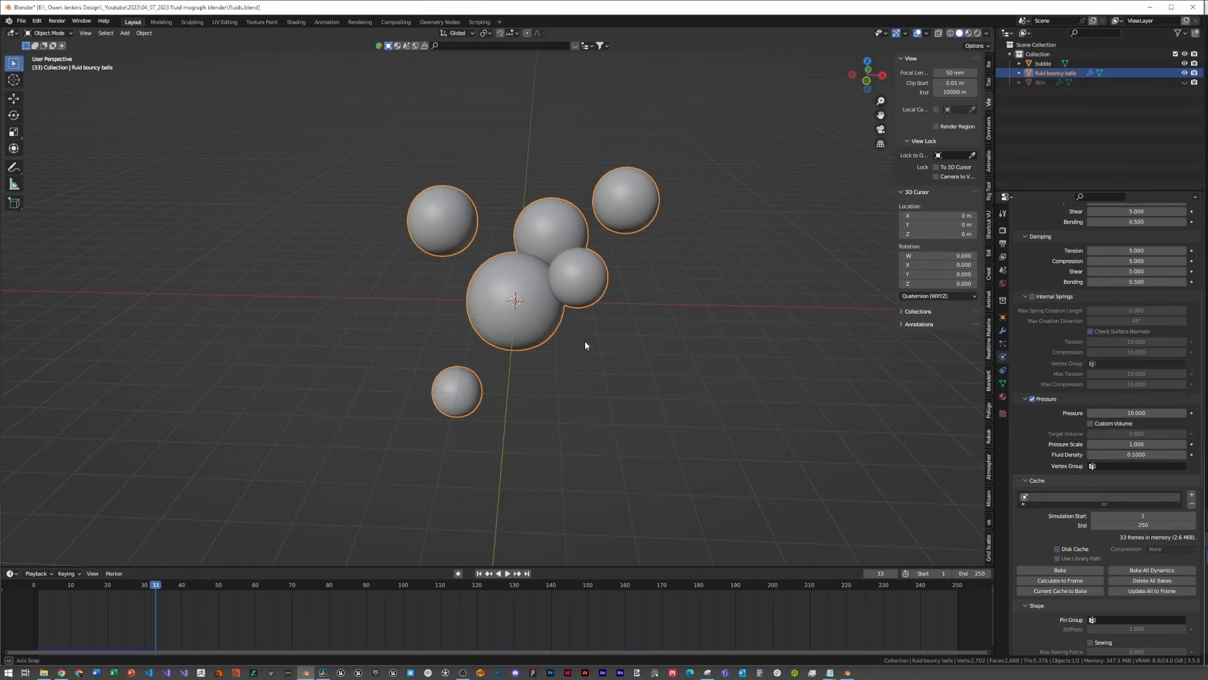
Step: Select all the balls in Edit Mode and rotate them 180 degrees about the Z axis
key(Tab)
key(a)
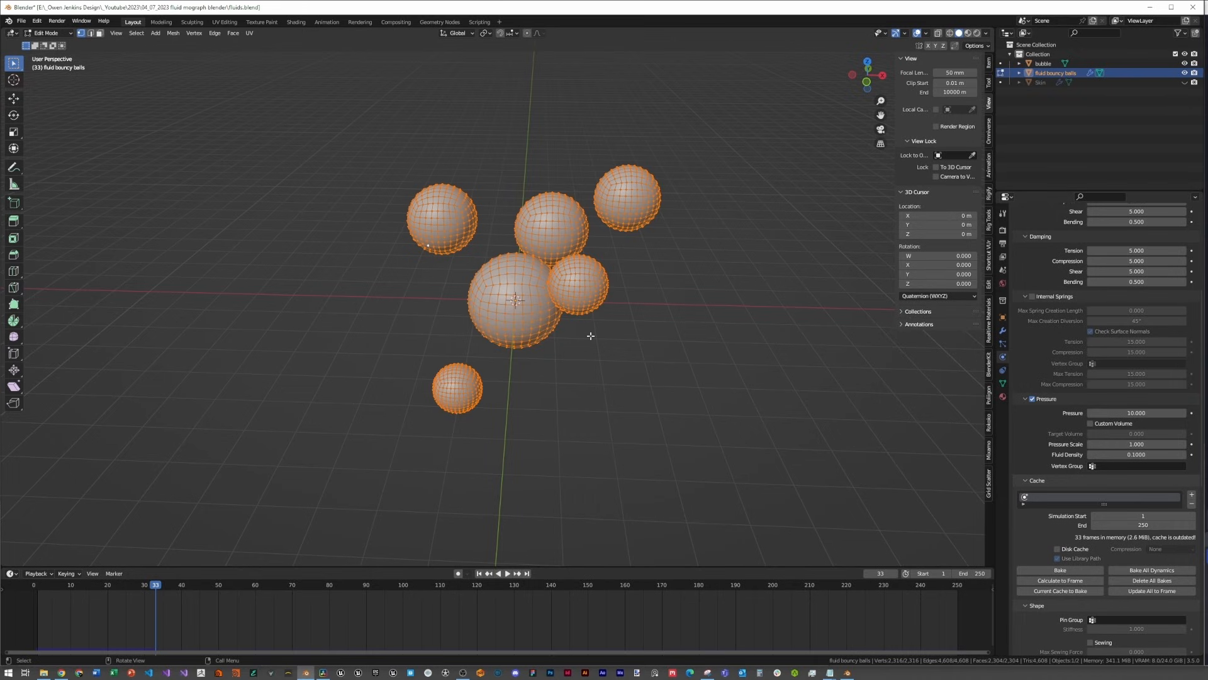
key(r)
text(z)
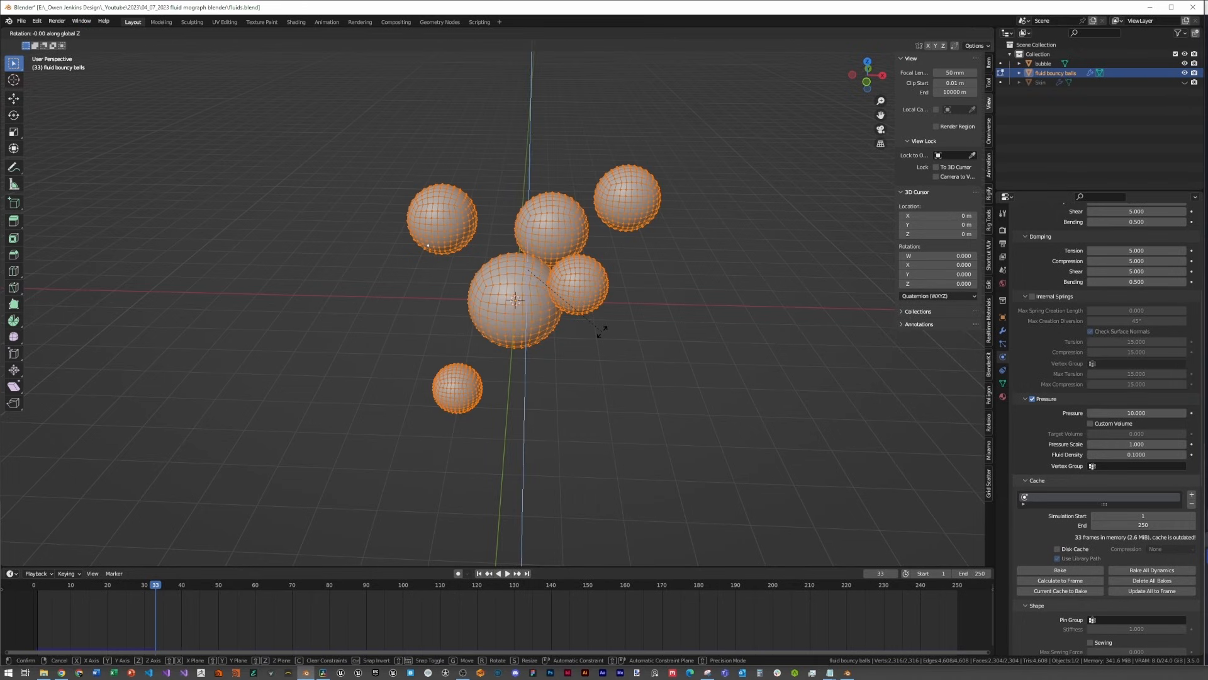
text(180)
key(Return)
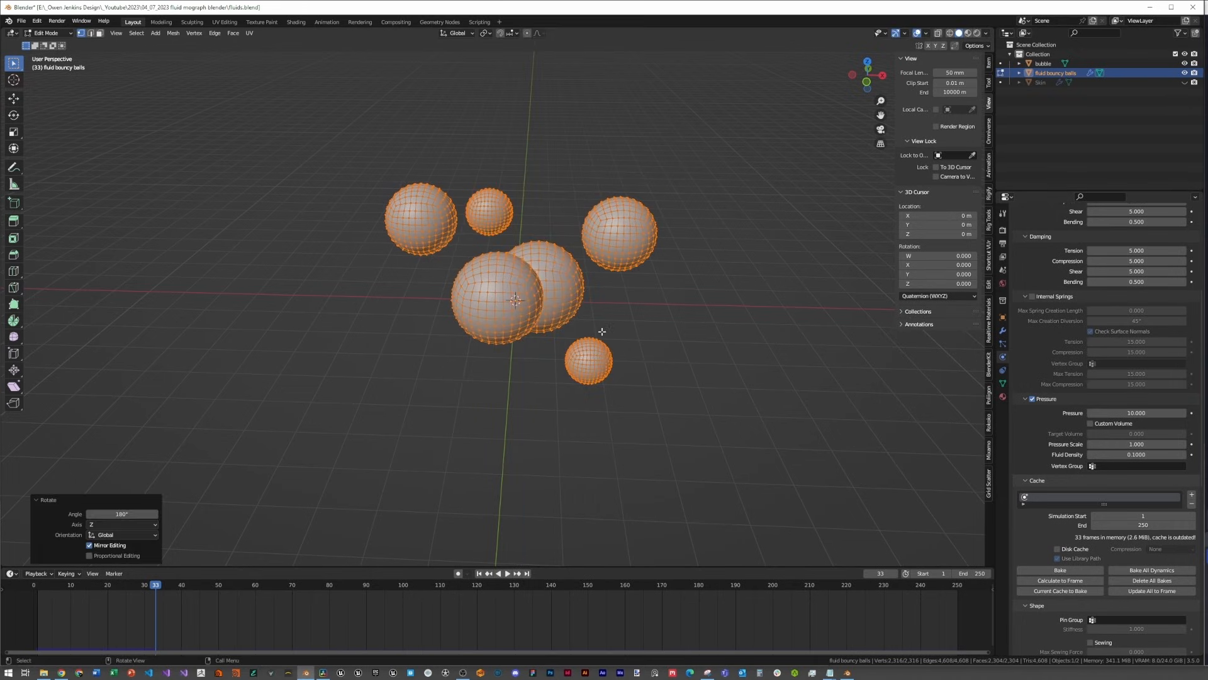
Step: Select the whole front ball that overlaps the central one and scale it down
click(535, 302)
key(ctrl+l)
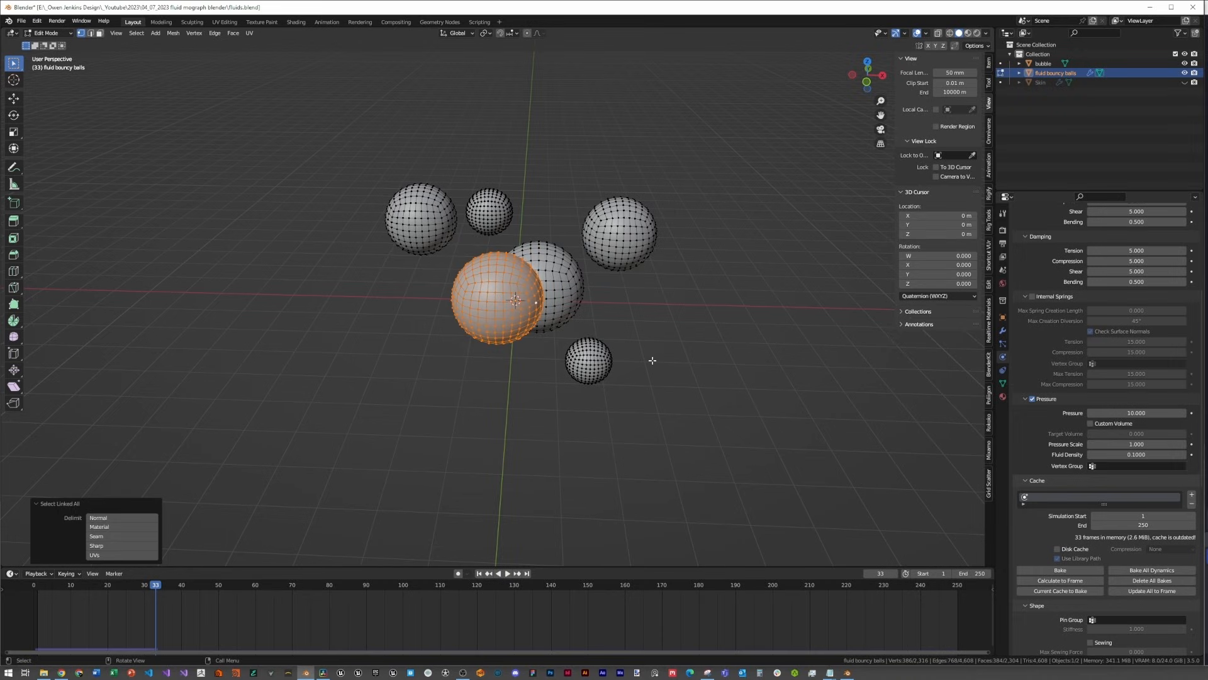
key(s)
click(622, 340)
key(Tab)
middle_drag(621, 340, 617, 313)
key(Tab)
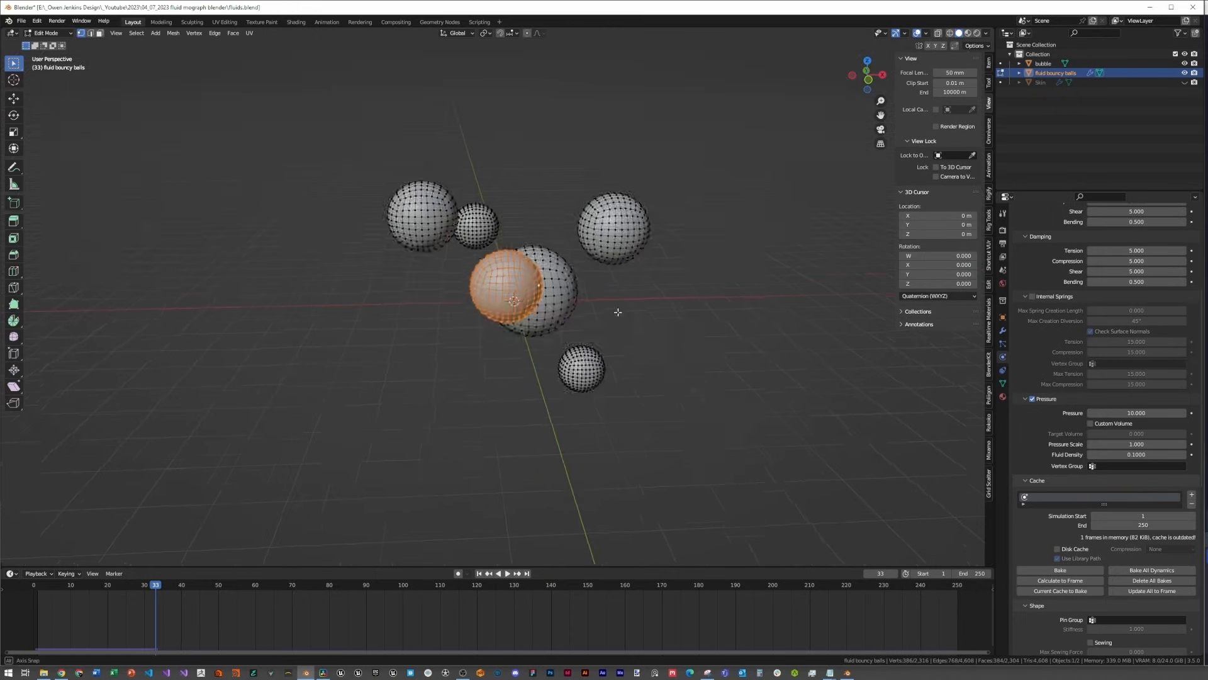
scroll(615, 317, down, 1)
click(583, 376)
key(ctrl+l)
key(g)
right_click(663, 348)
Step: Select the whole upper ball on the positive X side and move it slightly closer to the cluster's centre
click(615, 252)
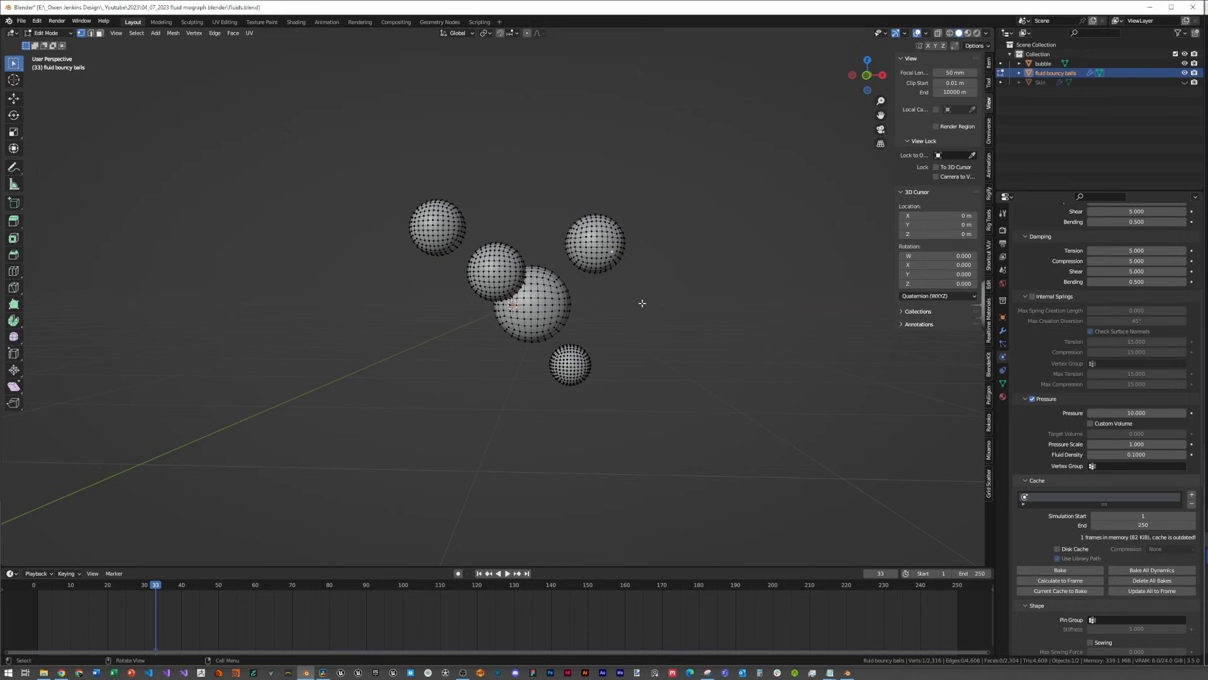
key(ctrl+l)
key(g)
click(647, 300)
Step: Move the outlying upper ball on the negative X side in towards the cluster's centre and return to Object Mode
click(450, 253)
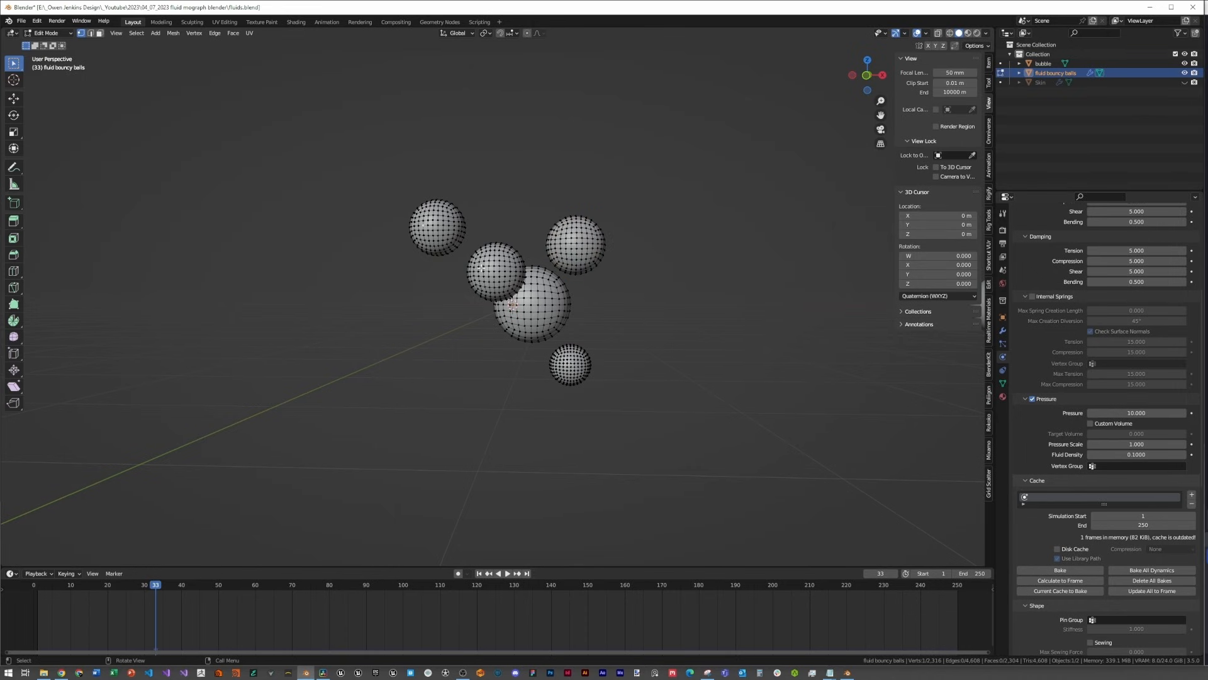
click(440, 229)
key(ctrl+l)
middle_drag(441, 229, 457, 234)
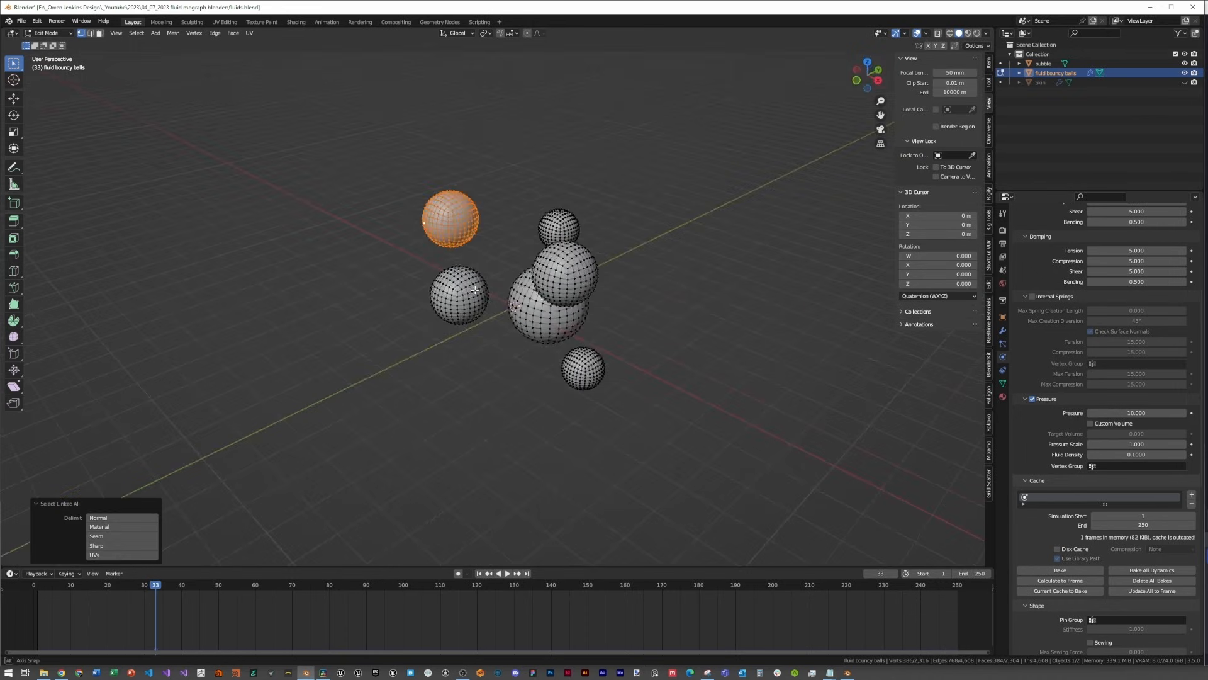
key(g)
click(520, 307)
middle_drag(505, 290, 584, 290)
key(Tab)
Step: Add a Force type force field at the world origin and set its strength to -1000
key(shift+a)
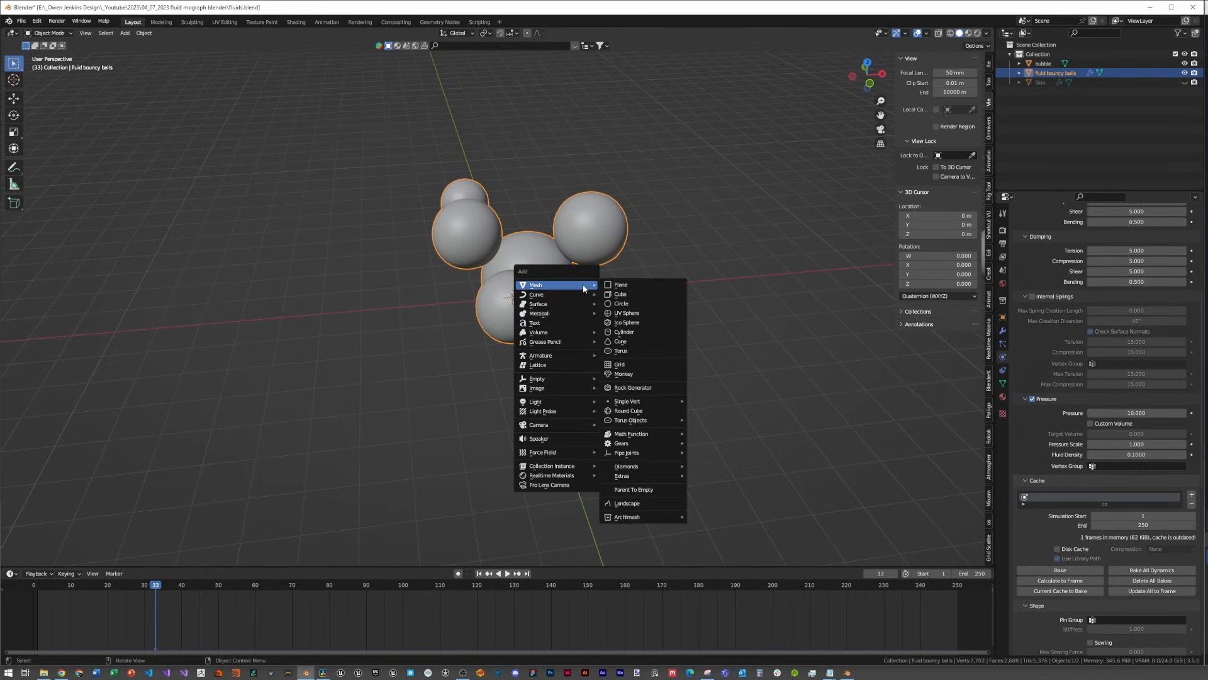
mouse_move(554, 452)
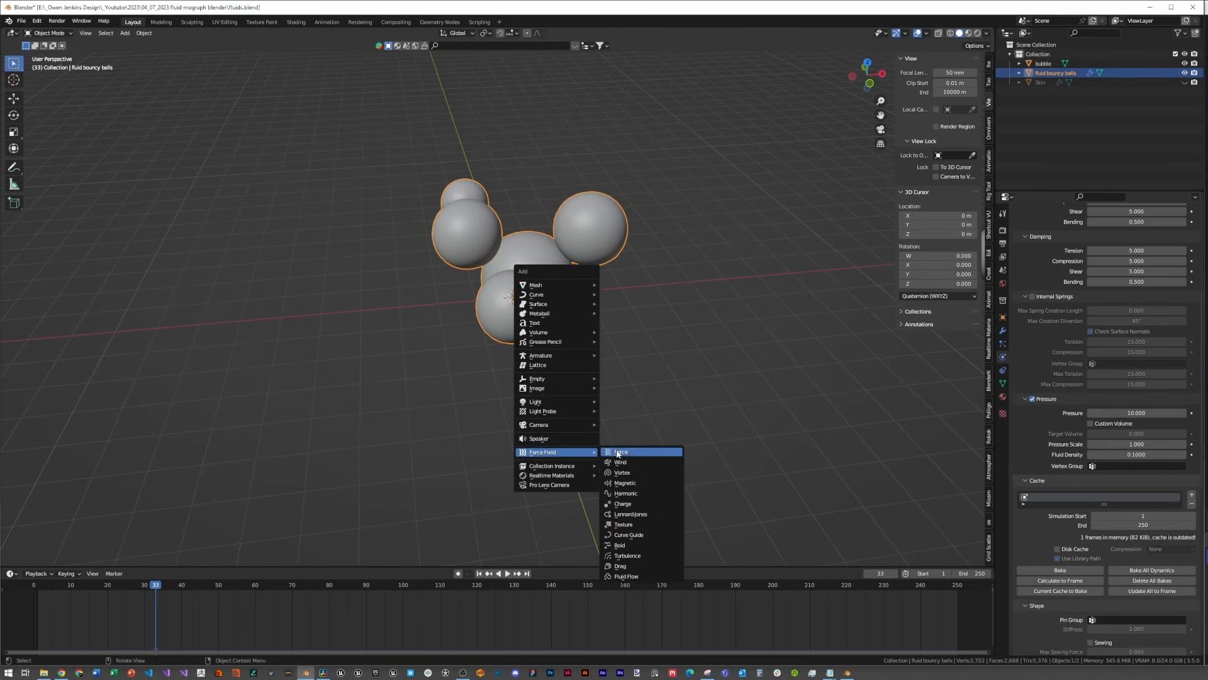
click(626, 453)
click(1153, 300)
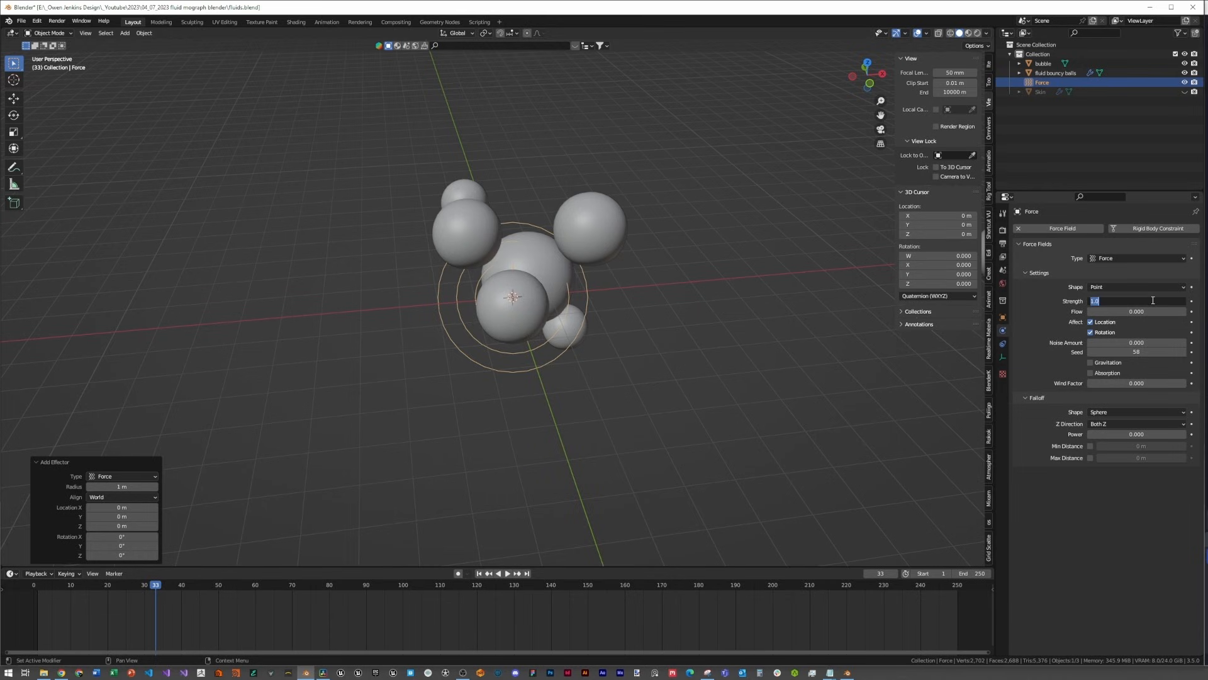
text(-1000)
key(Return)
click(665, 322)
Step: Play the simulation from the first frame and examine in wireframe how the balls are pulled together and collide
key(space)
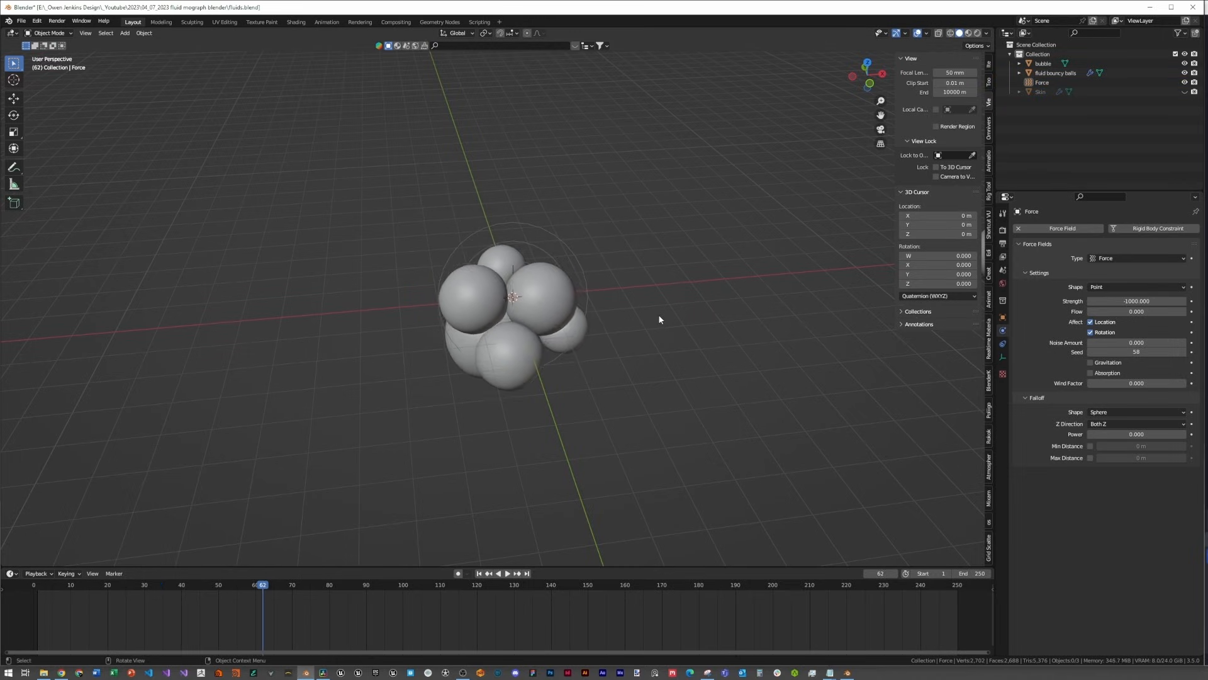
key(shift+Left)
key(space)
scroll(655, 310, up, 5)
key(space)
mouse_move(644, 308)
middle_down()
mouse_move(617, 245)
mouse_move(665, 269)
mouse_move(599, 319)
mouse_move(520, 300)
mouse_move(448, 321)
mouse_move(485, 297)
mouse_move(542, 307)
mouse_move(584, 342)
mouse_move(755, 298)
mouse_move(847, 316)
mouse_move(679, 318)
mouse_move(642, 305)
middle_up()
key(z)
click(609, 282)
key(space)
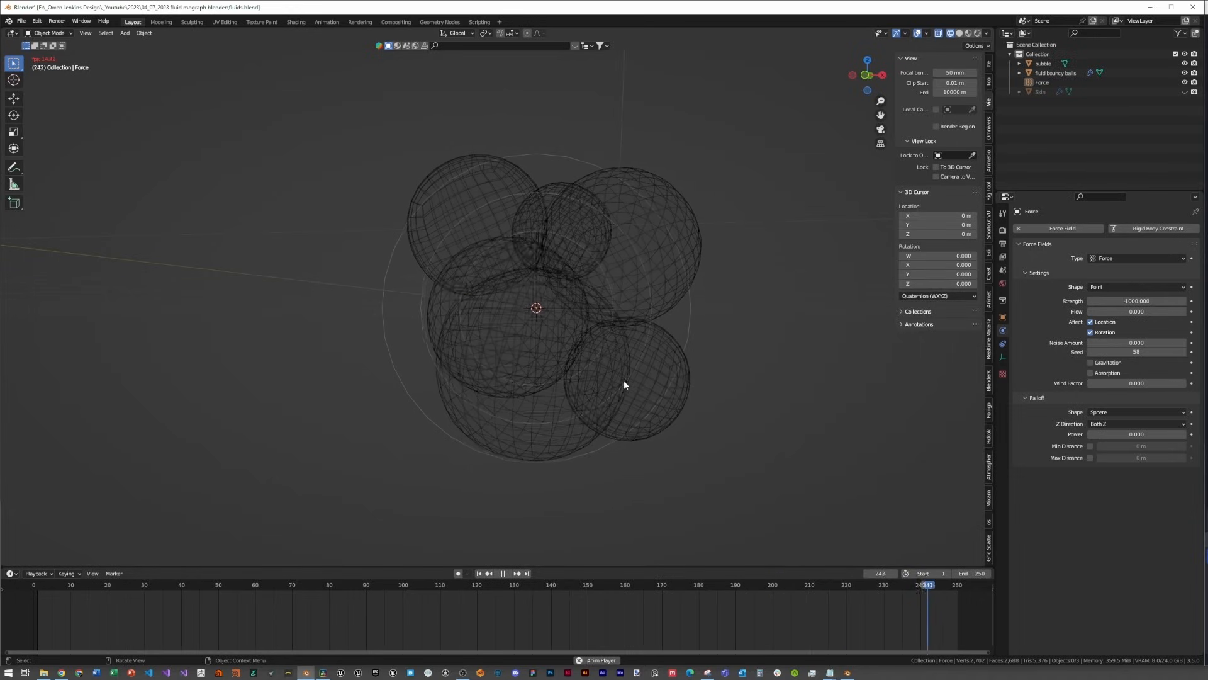
key(Escape)
middle_drag(623, 398, 547, 347)
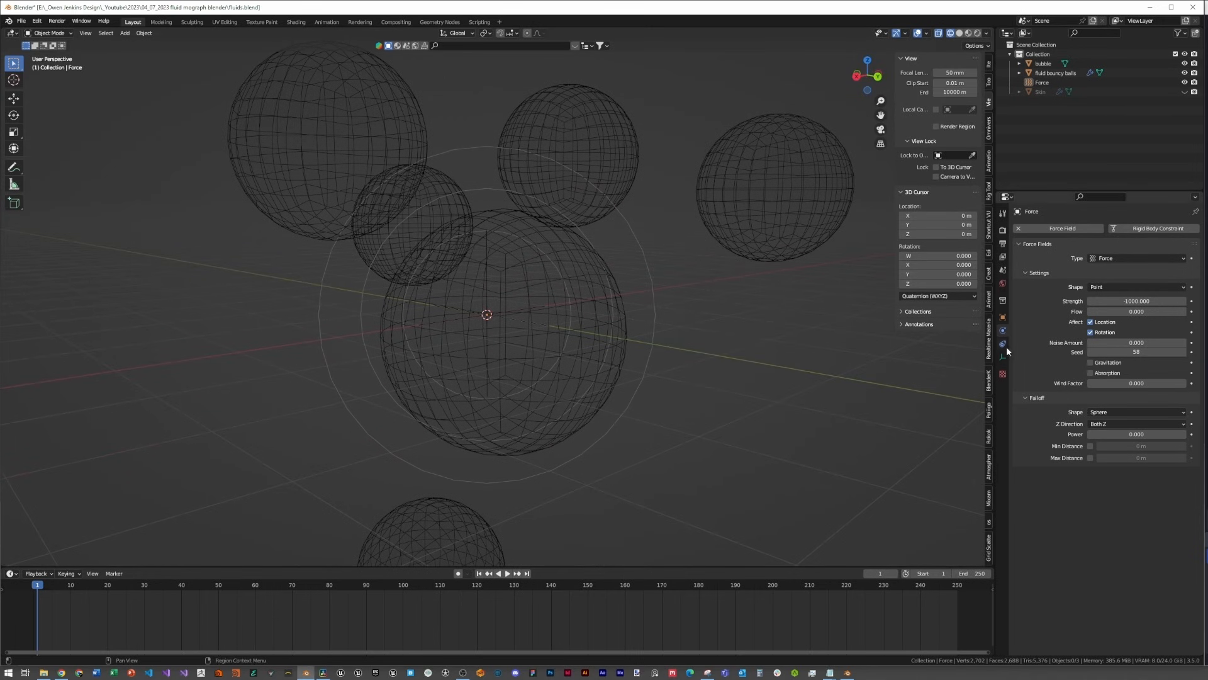
Step: Select the fluid bouncy balls and set the quality of their cloth collisions to 10
click(469, 248)
scroll(1060, 433, down, 15)
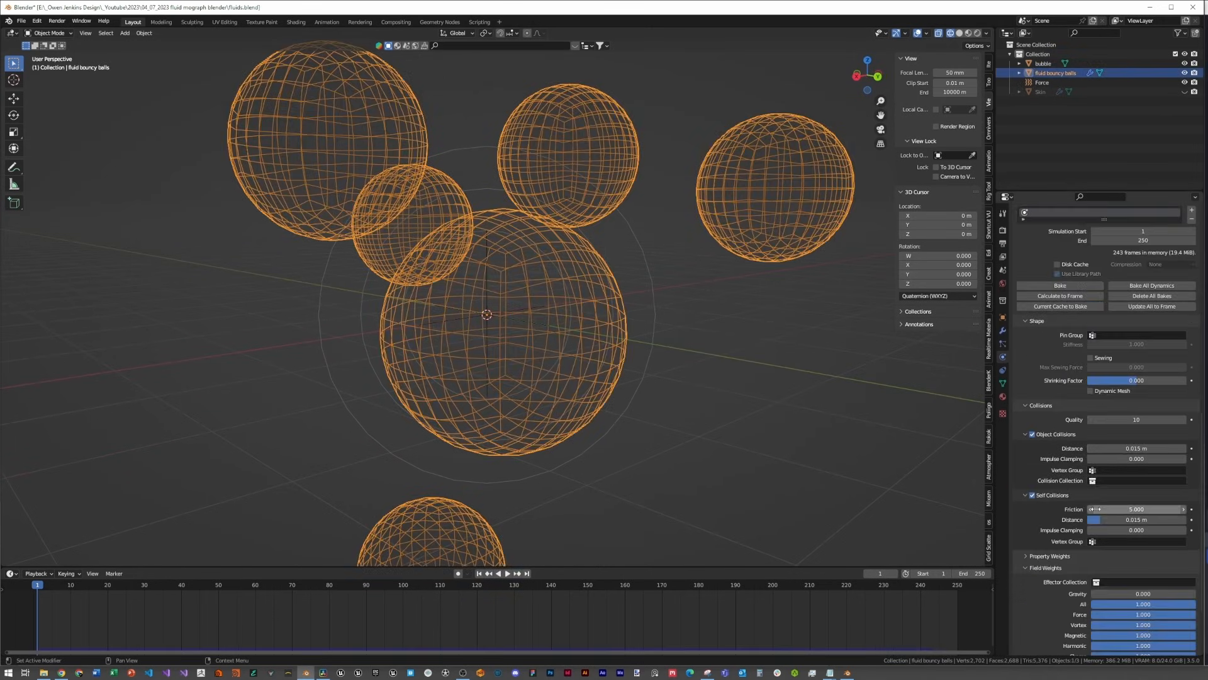
click(1116, 419)
key(Return)
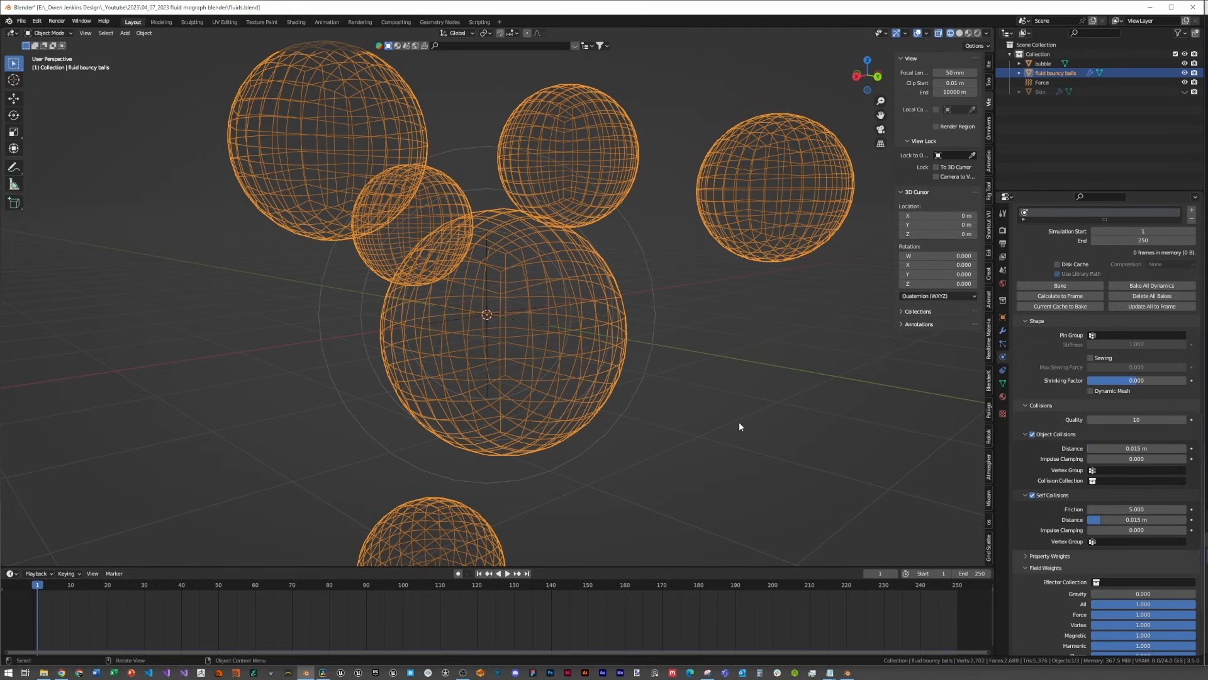
Step: Return the viewport to solid shading and add a level 1 Subdivision Surface to the fluid bouncy balls
key(shift+z)
scroll(662, 404, down, 5)
mouse_move(687, 385)
middle_down()
mouse_move(639, 424)
mouse_move(643, 389)
middle_up()
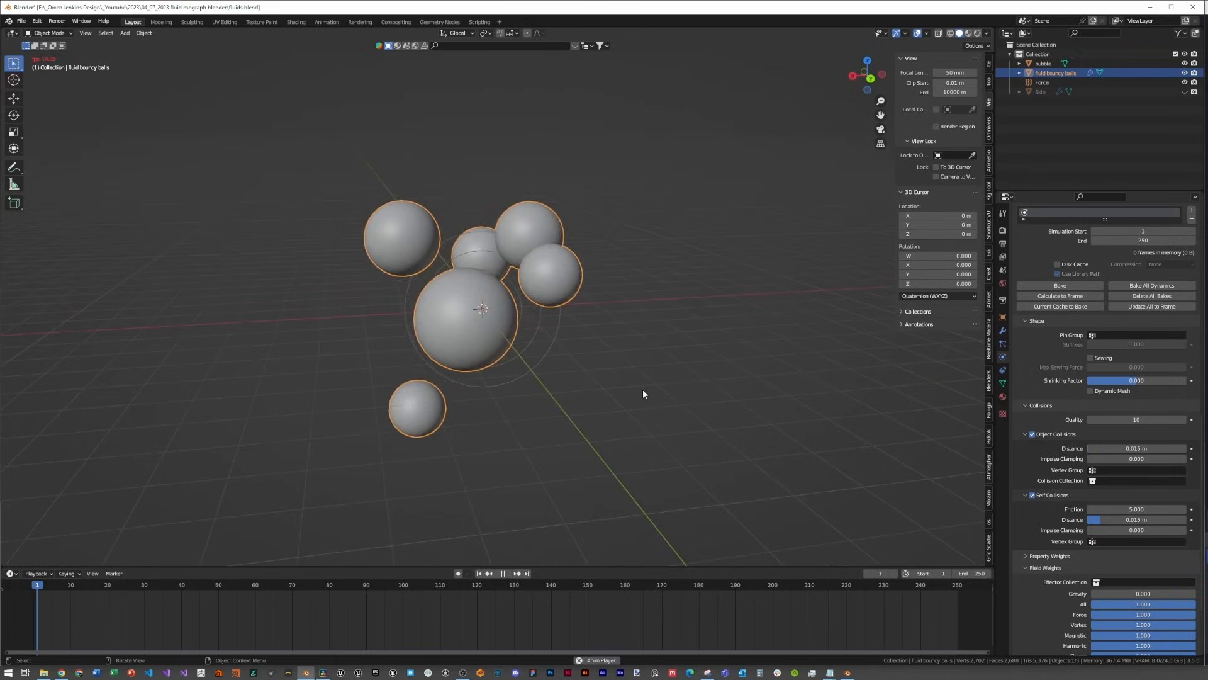
key(space)
key(ctrl+1)
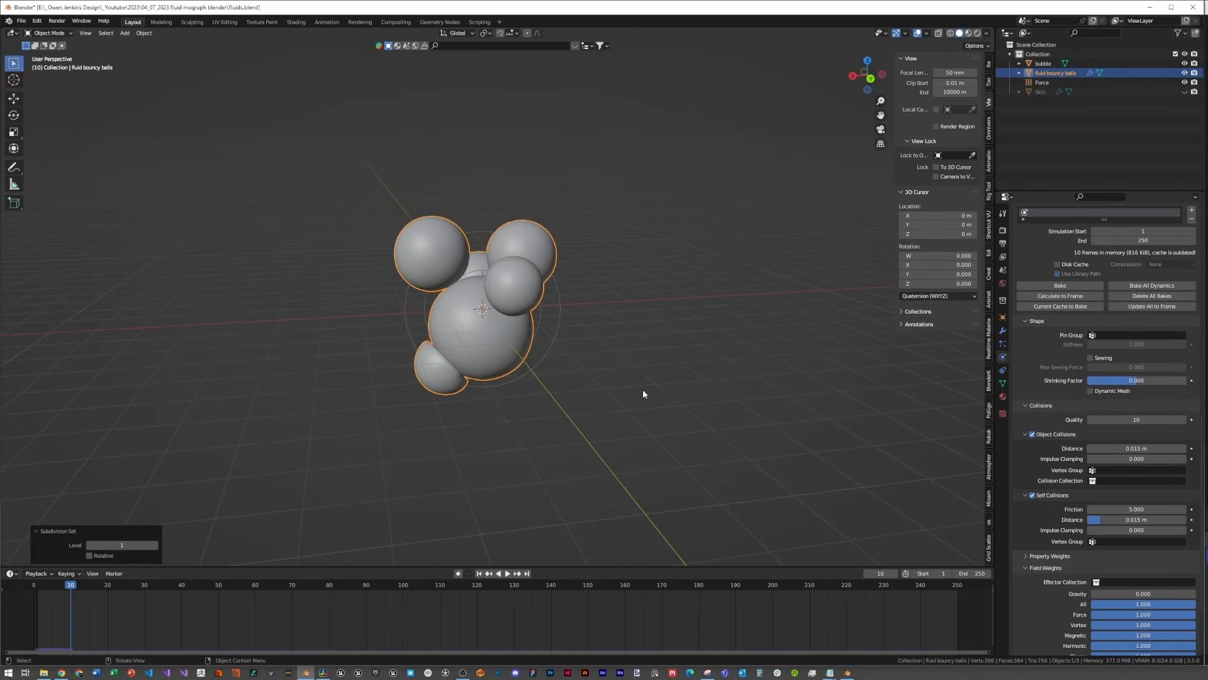
Step: Replay the subdivided ball simulation from the start and examine the contacts between the balls from several sides
scroll(632, 393, up, 3)
middle_drag(635, 386, 696, 405)
key(space)
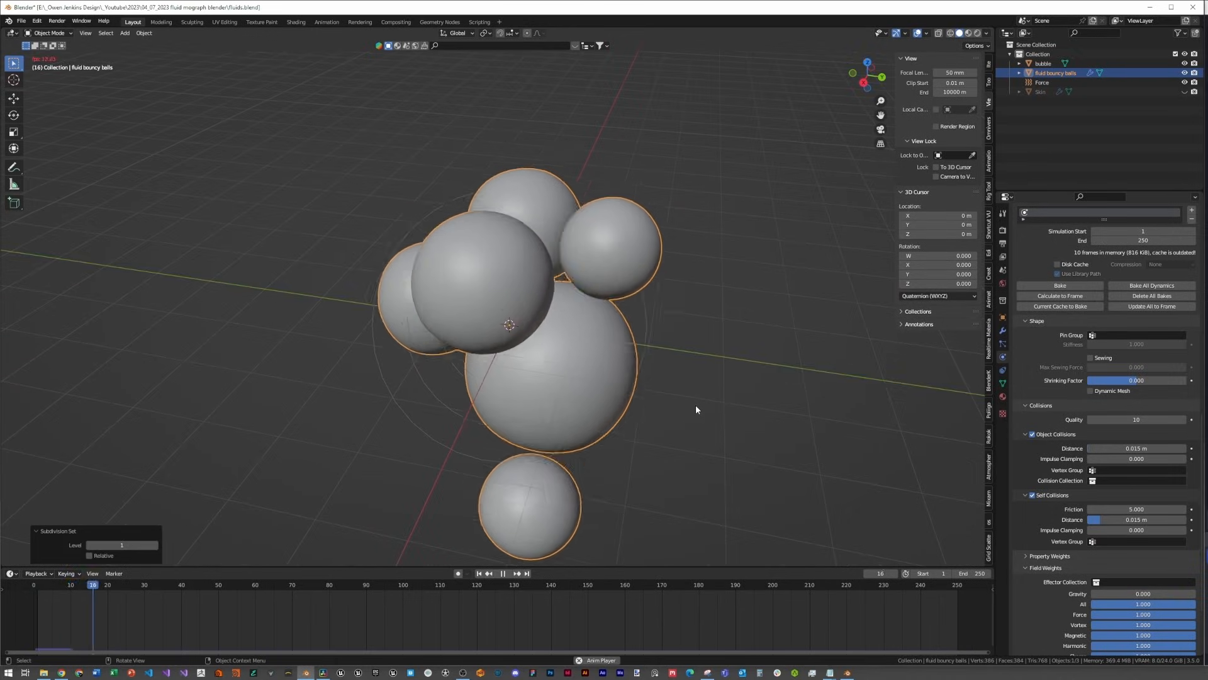
key(space)
key(shift+Left)
key(space)
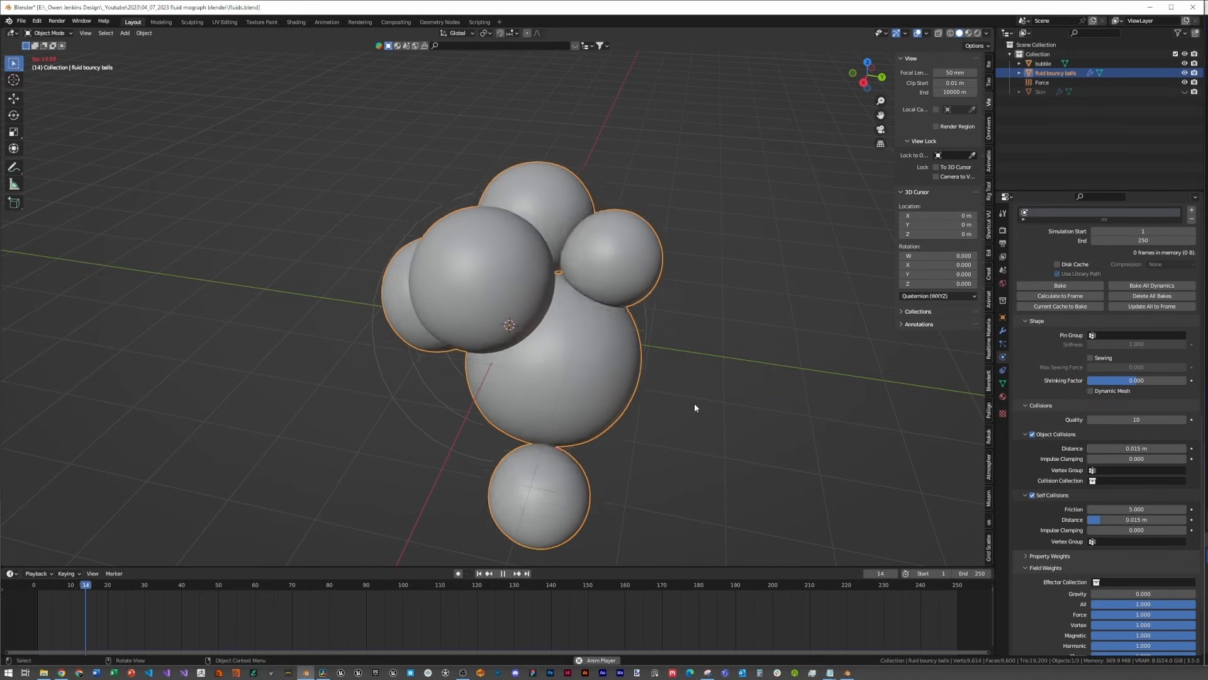
key(space)
middle_drag(692, 394, 592, 371)
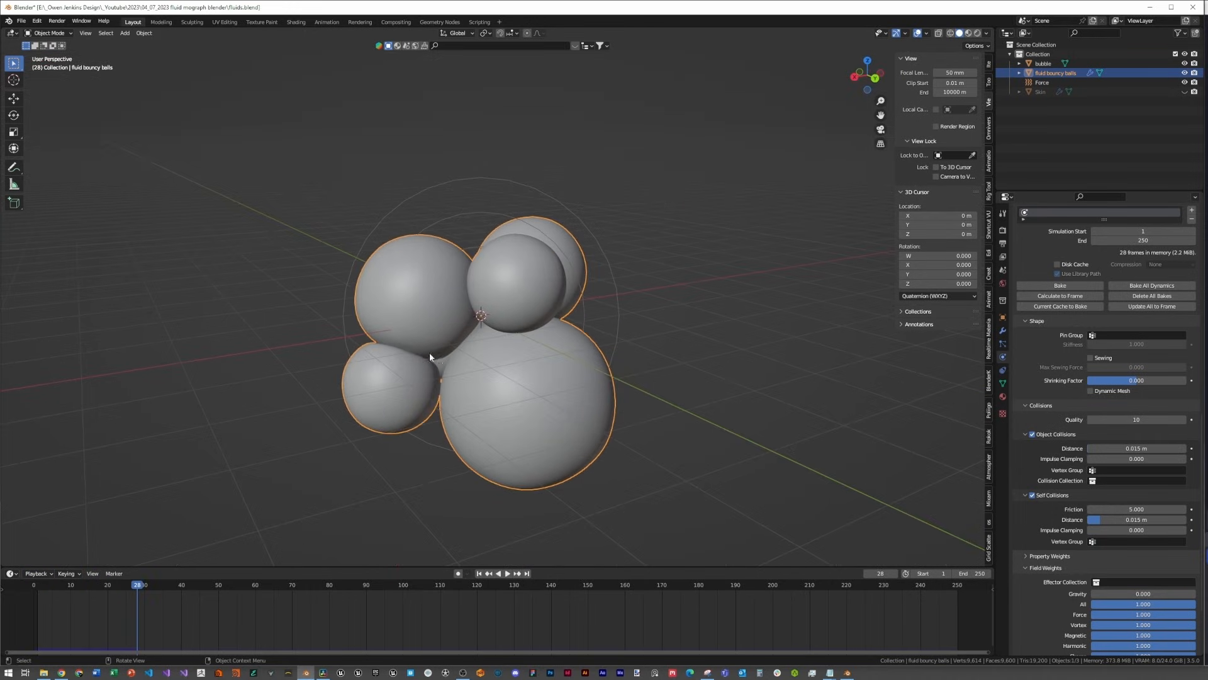
middle_drag(492, 342, 537, 306)
key(space)
key(space)
middle_drag(555, 355, 539, 375)
scroll(493, 357, down, 9)
scroll(506, 366, up, 6)
Step: Export only the selected balls as the Alembic file fluids.abc, with hair and particle export turned off
click(27, 21)
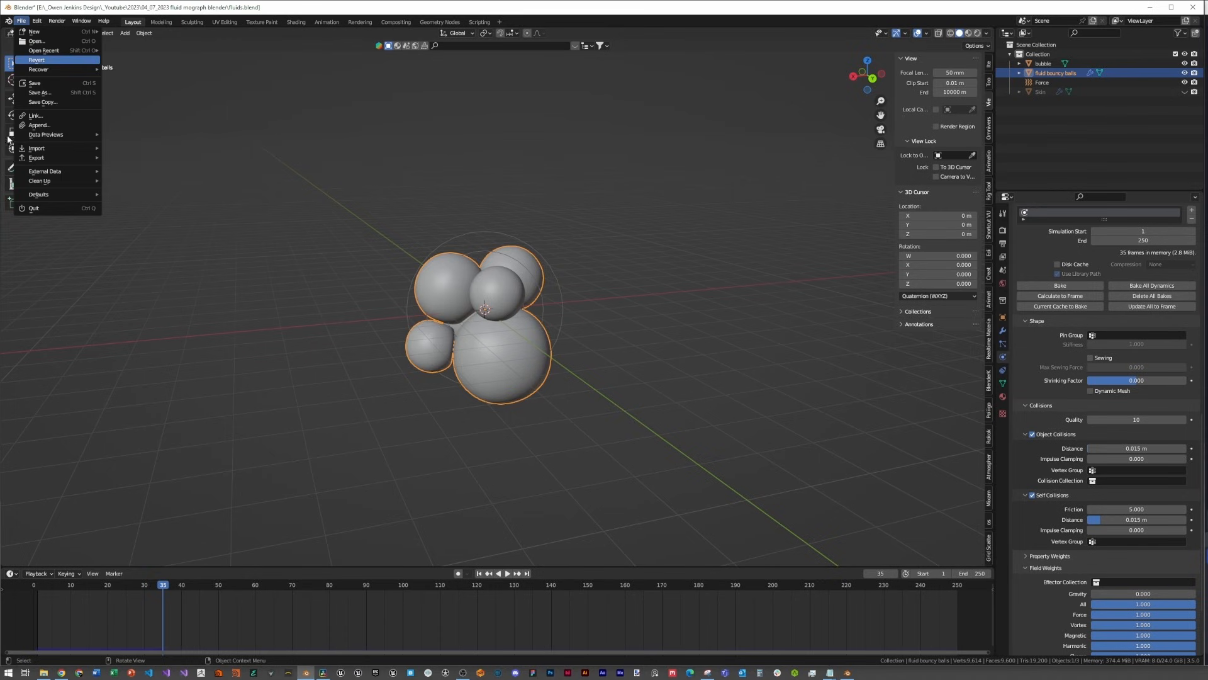
mouse_move(42, 159)
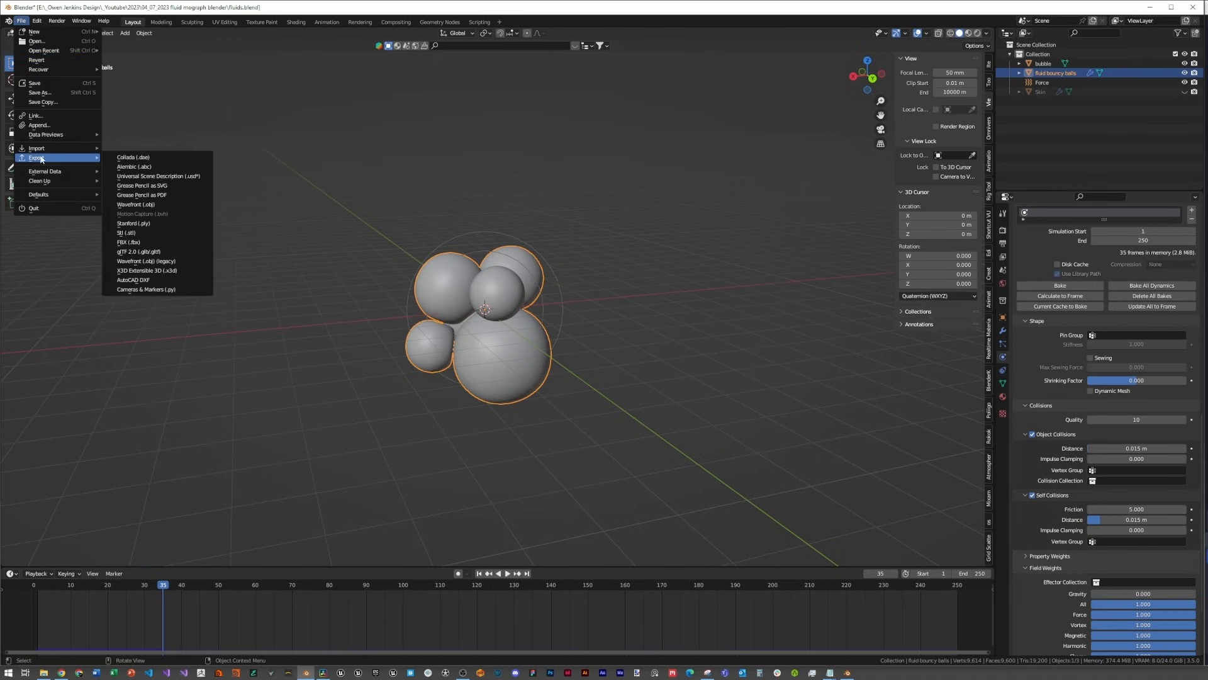
click(134, 167)
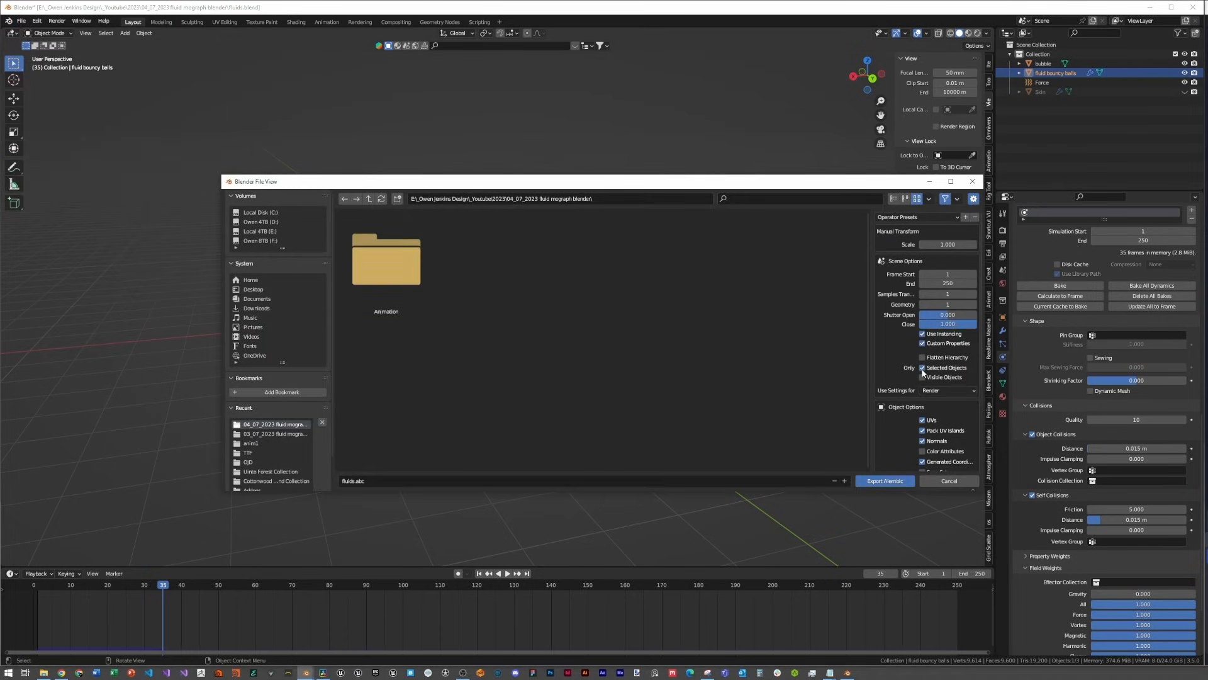
scroll(944, 372, down, 5)
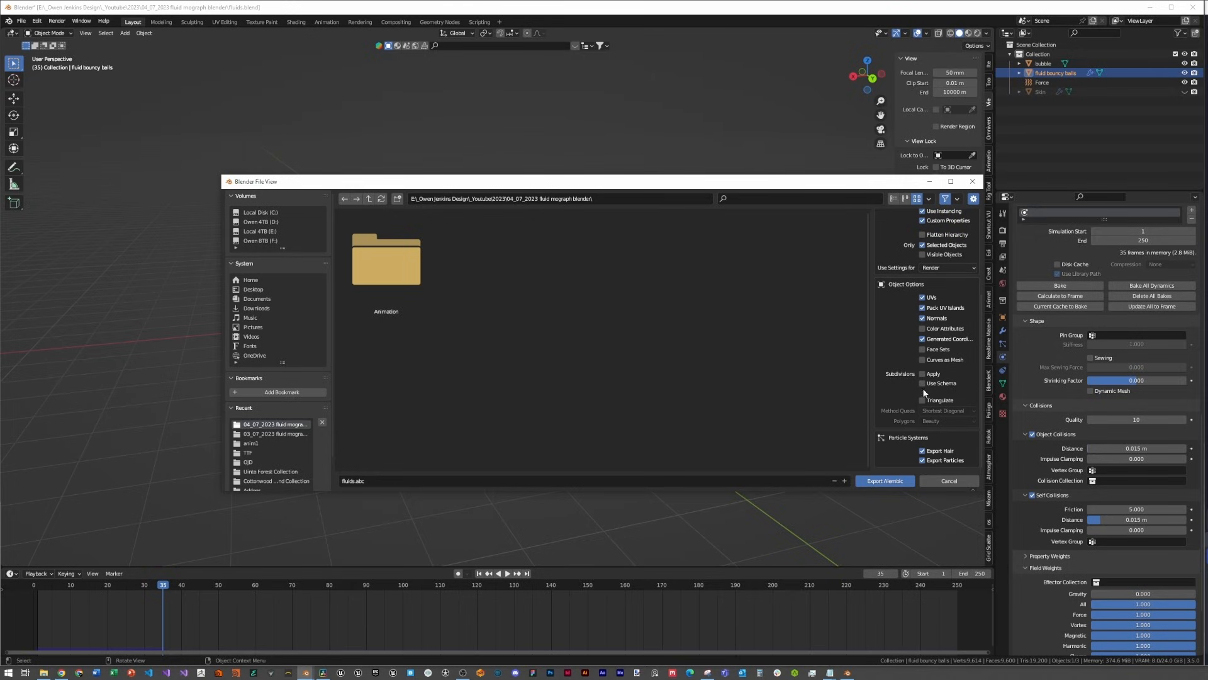
click(923, 450)
click(923, 460)
click(883, 482)
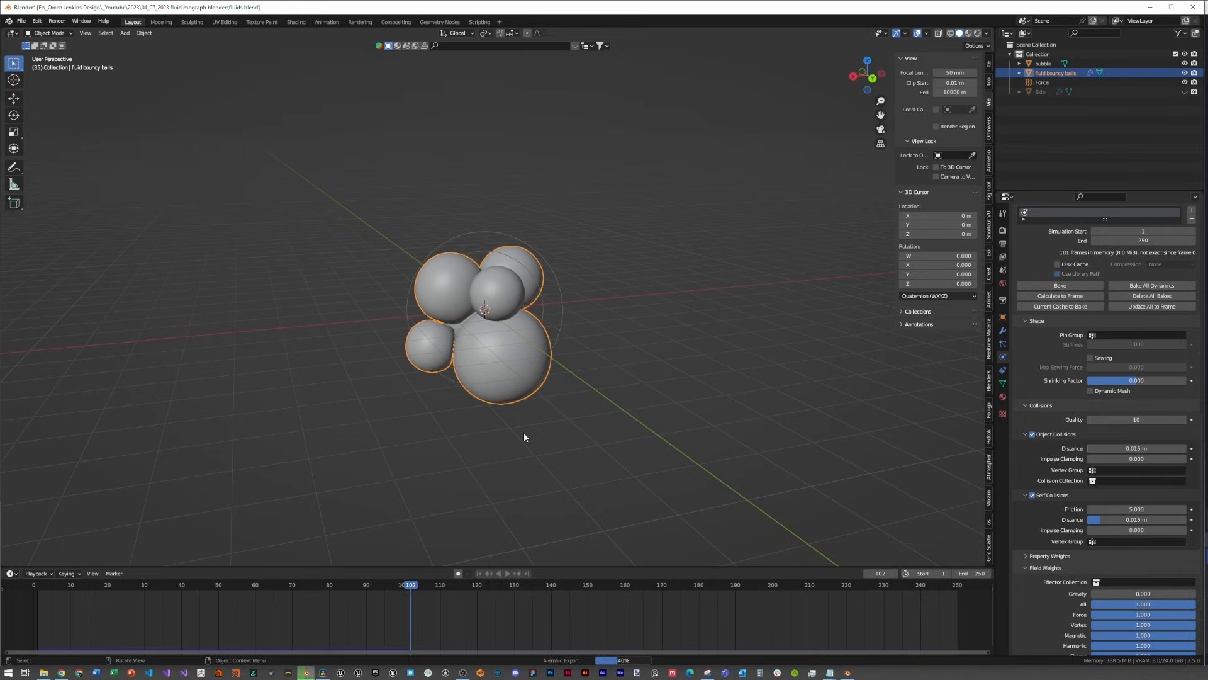
Step: Hide the original fluid bouncy balls and import the exported Alembic file of them
click(1184, 73)
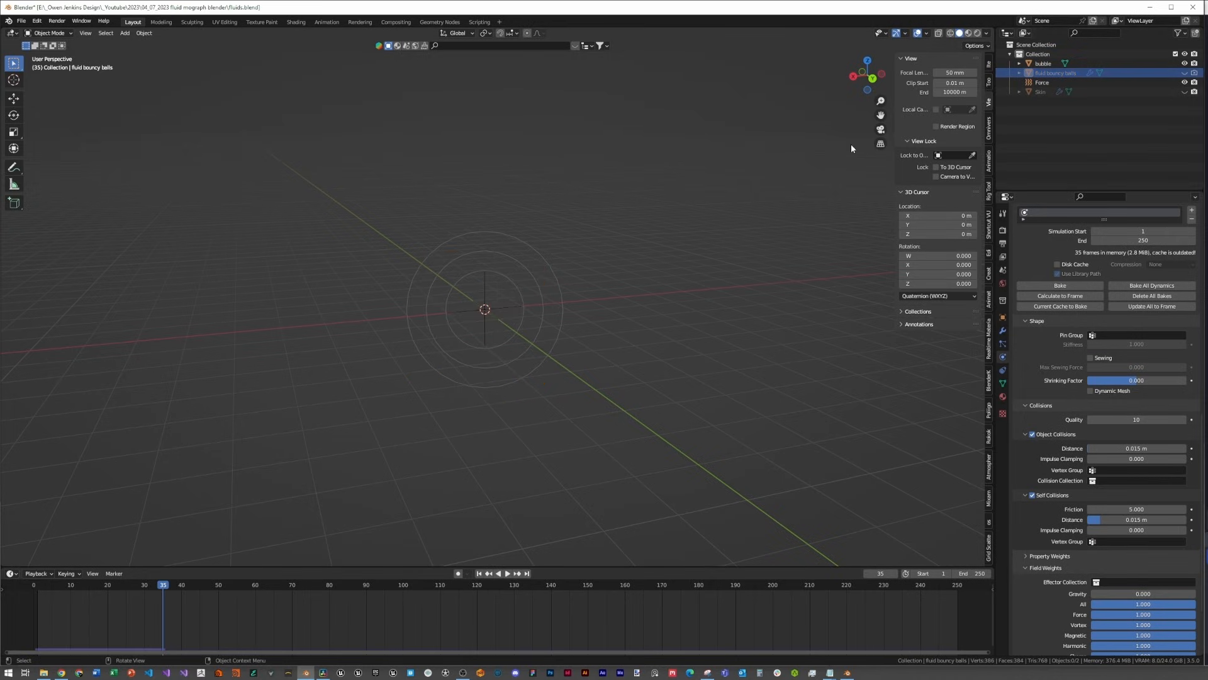
click(1060, 122)
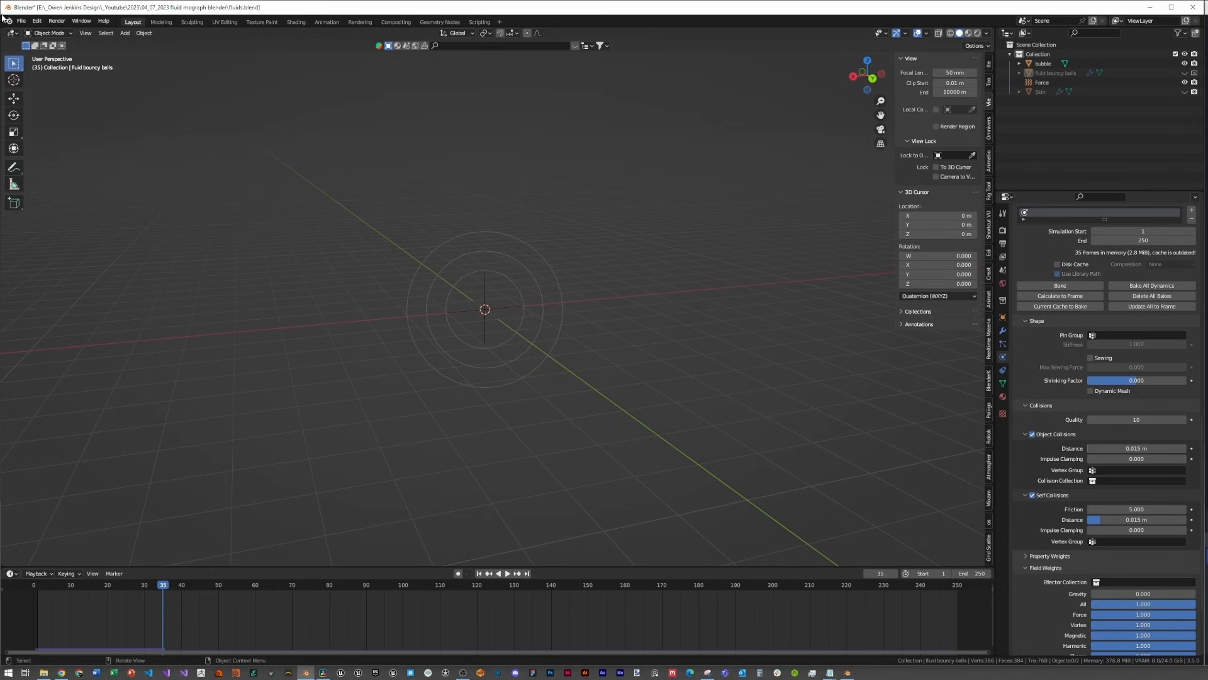
click(22, 21)
mouse_move(50, 152)
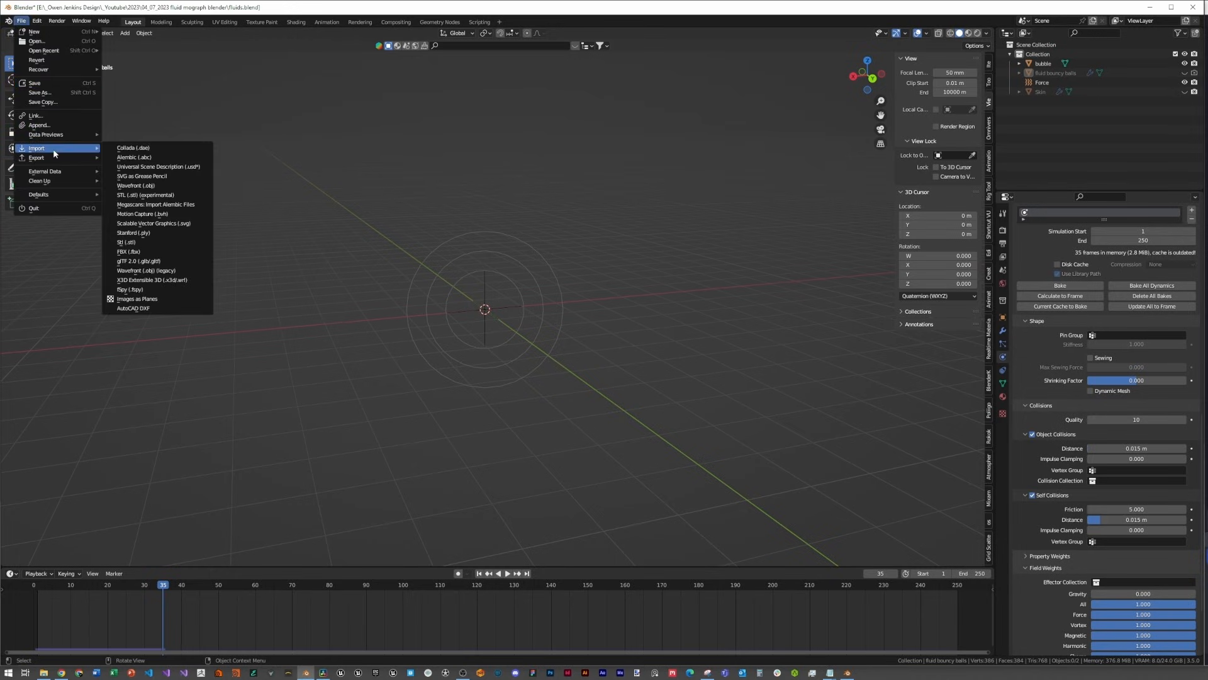
click(139, 158)
double_click(478, 249)
Step: Play the imported ball animation and try to stretch the balls along the global X axis
key(space)
middle_drag(622, 289, 649, 348)
key(s)
key(x)
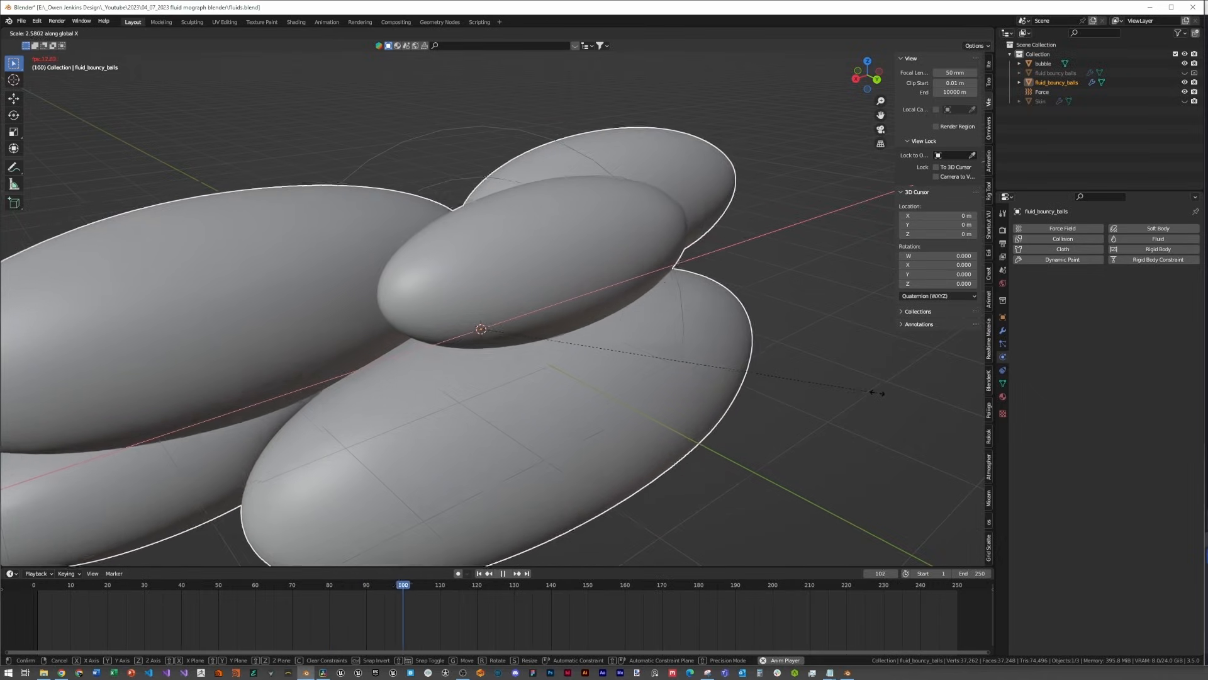
right_click(867, 390)
middle_drag(866, 391, 748, 322)
Step: Add a particle system to the imported balls, name its settings bubbles and make it a Hair system
click(1003, 344)
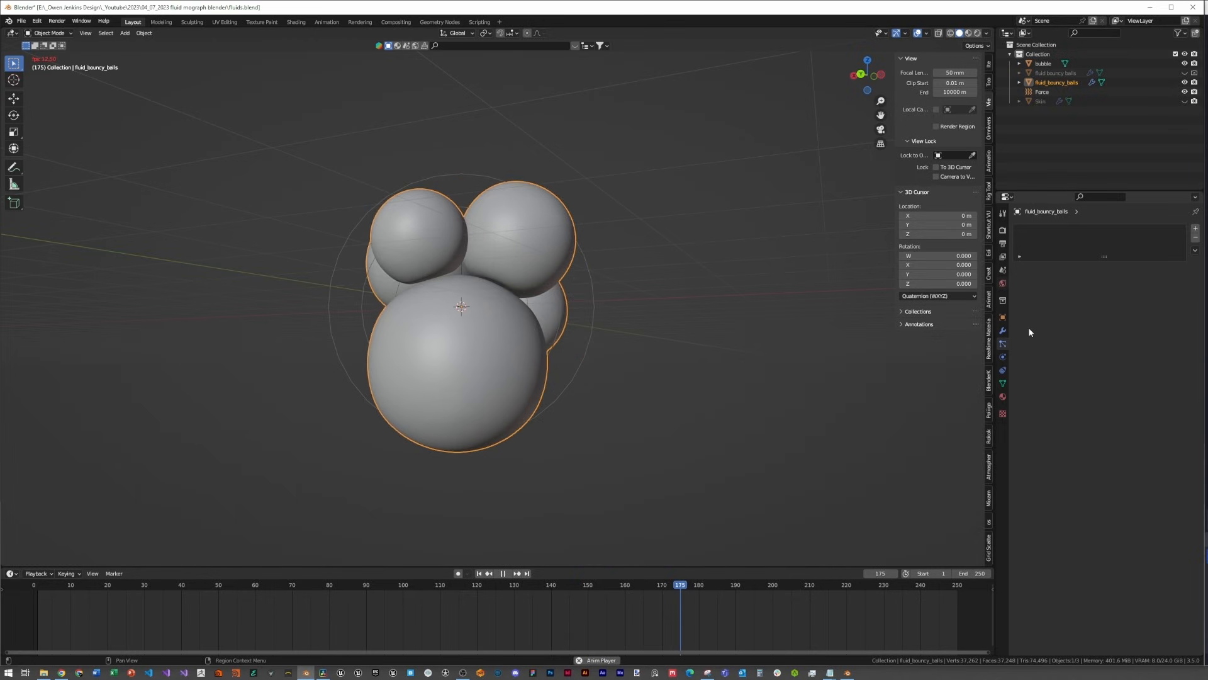
click(1195, 229)
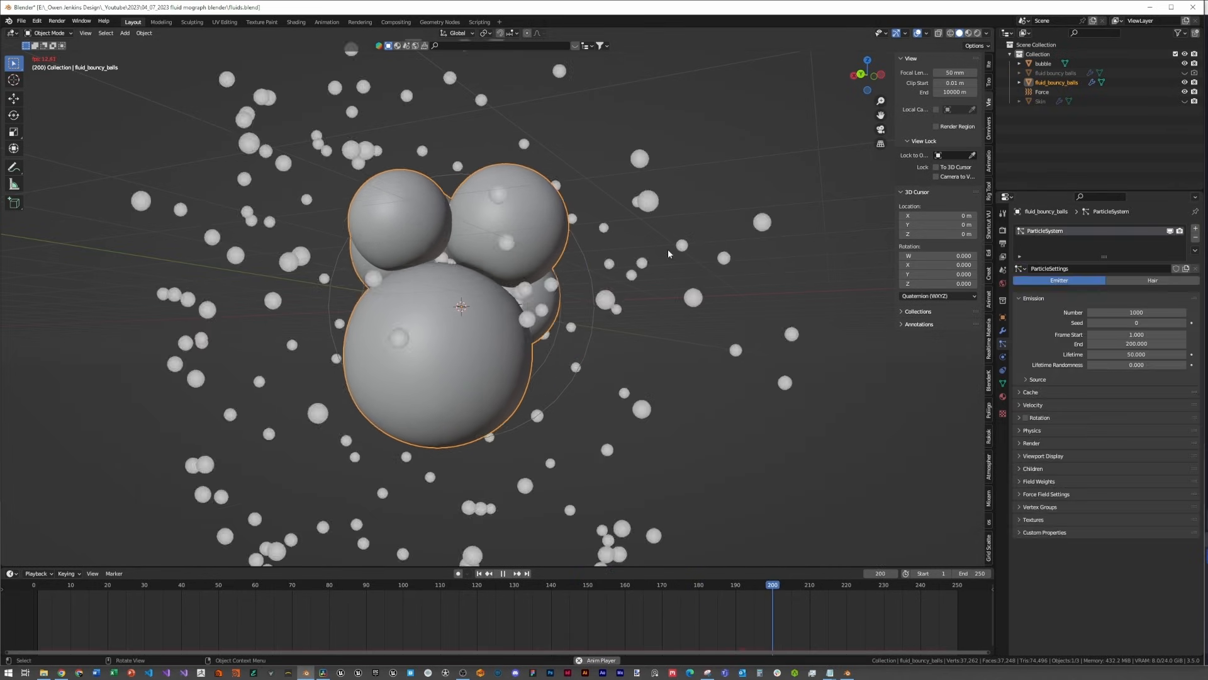
key(Escape)
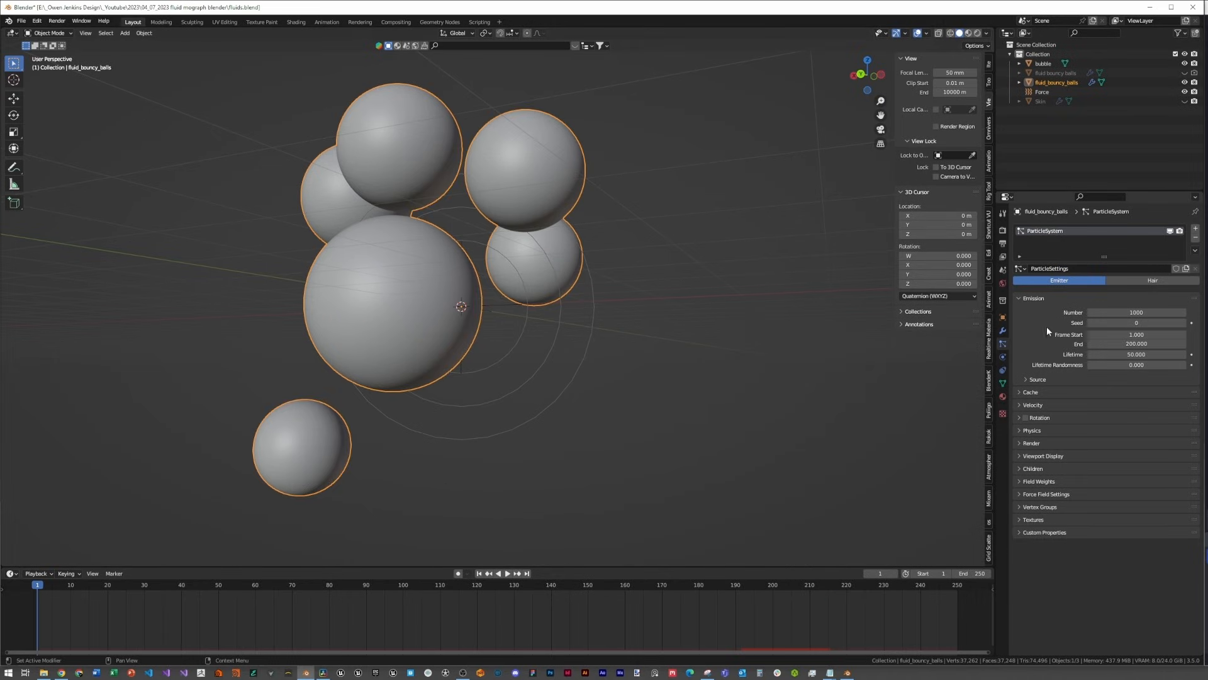
click(1080, 266)
click(1154, 280)
Step: Make the bubbles hair emit from Volume with a jittering amount of 2.0
click(1048, 368)
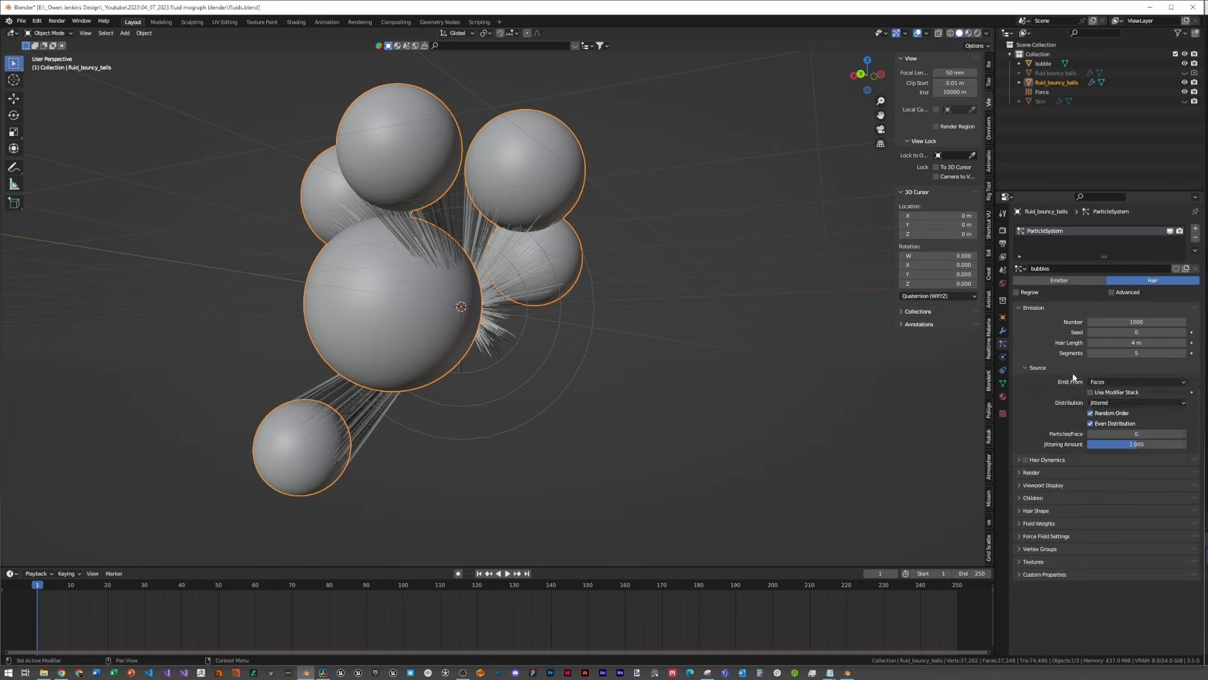
click(1104, 385)
click(1107, 414)
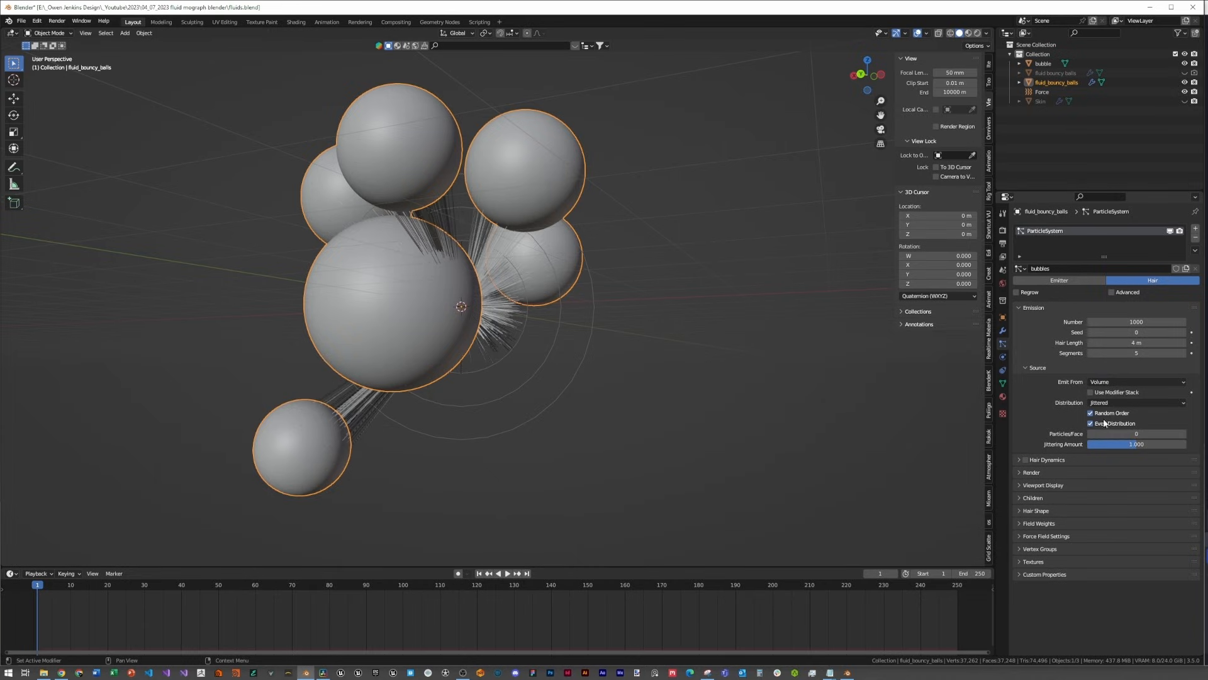
drag(1109, 444, 1168, 444)
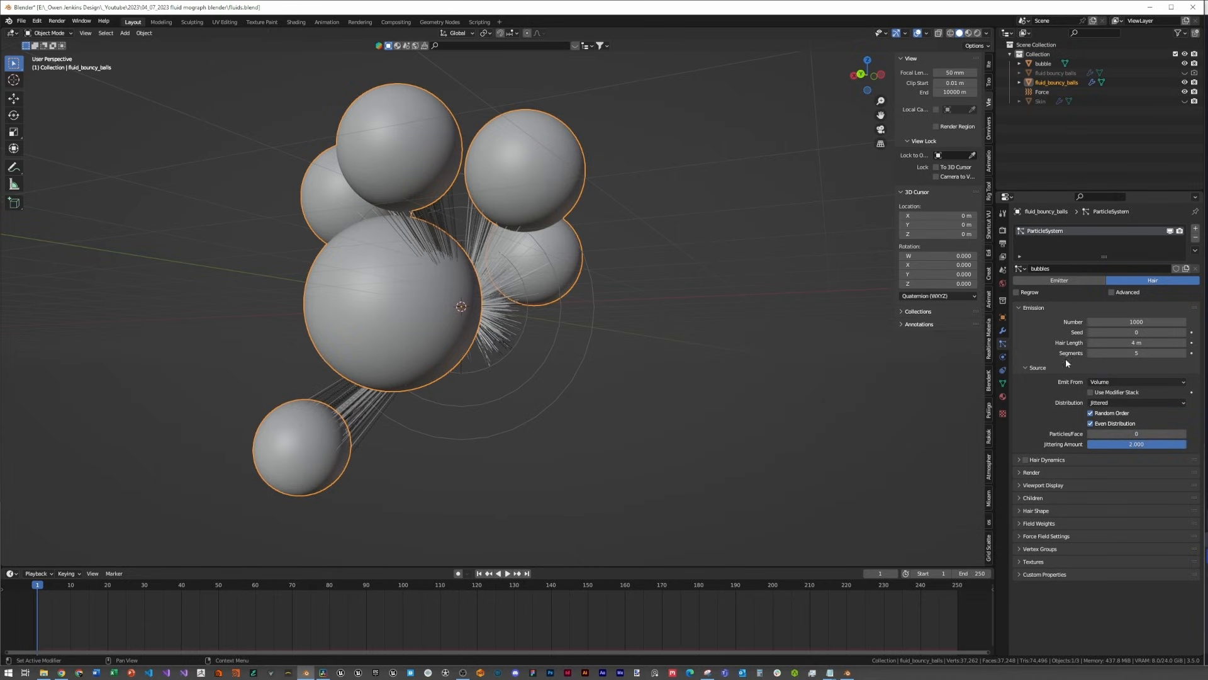
Step: Render the bubbles particles as Object, using the bubble sphere as the instance object
click(1037, 473)
click(1108, 485)
click(1106, 518)
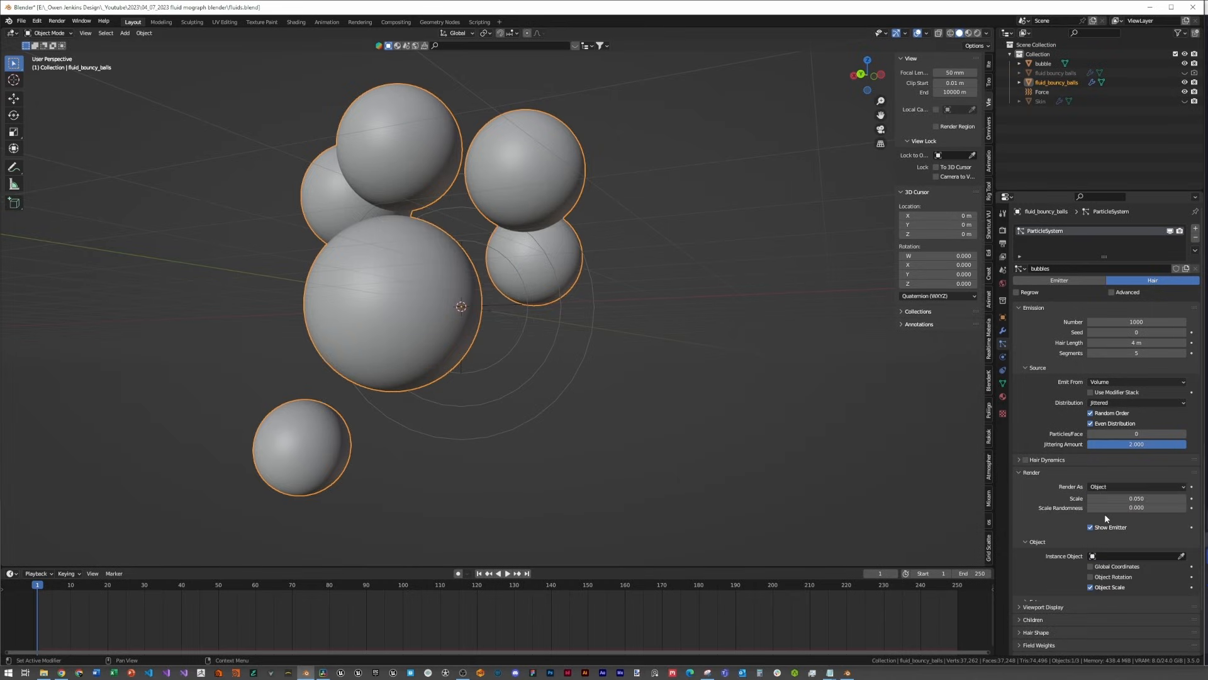
click(1181, 556)
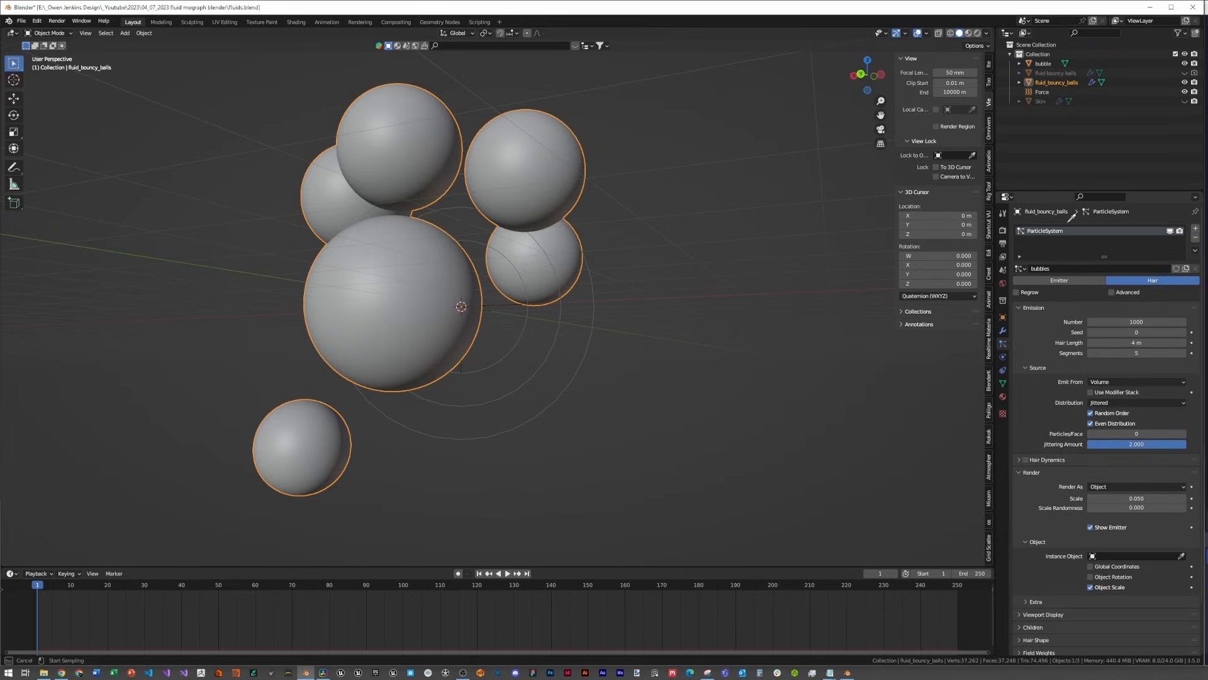
click(1049, 68)
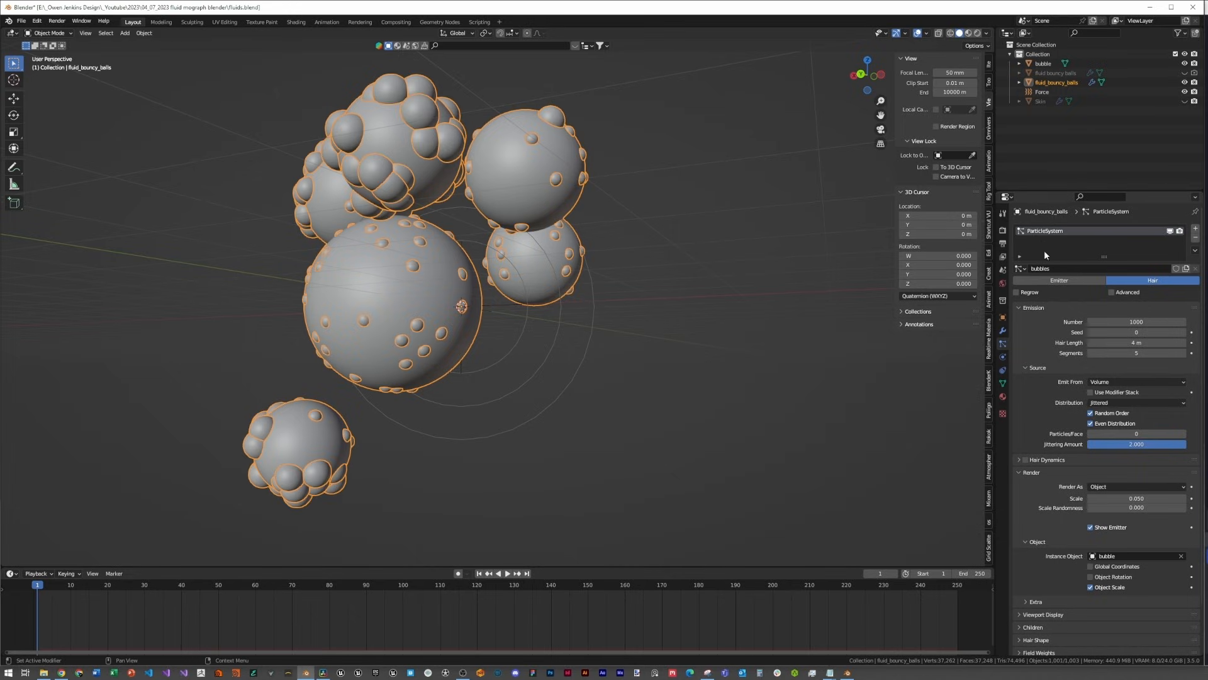
Step: Set the bubble instances' scale randomness to 0.8 and their scale to 0.025
click(1140, 507)
text(.8)
key(Return)
click(1144, 498)
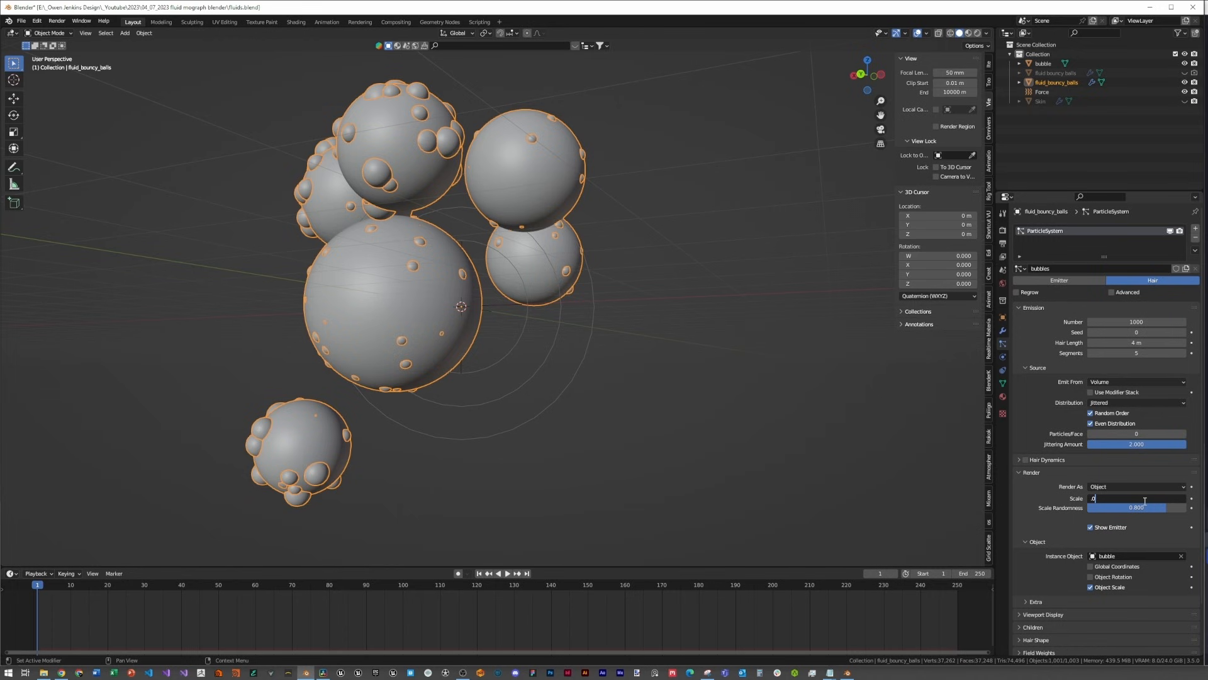
key(Return)
Step: Show the balls in wireframe and set the number of emitted bubbles to 500
key(z)
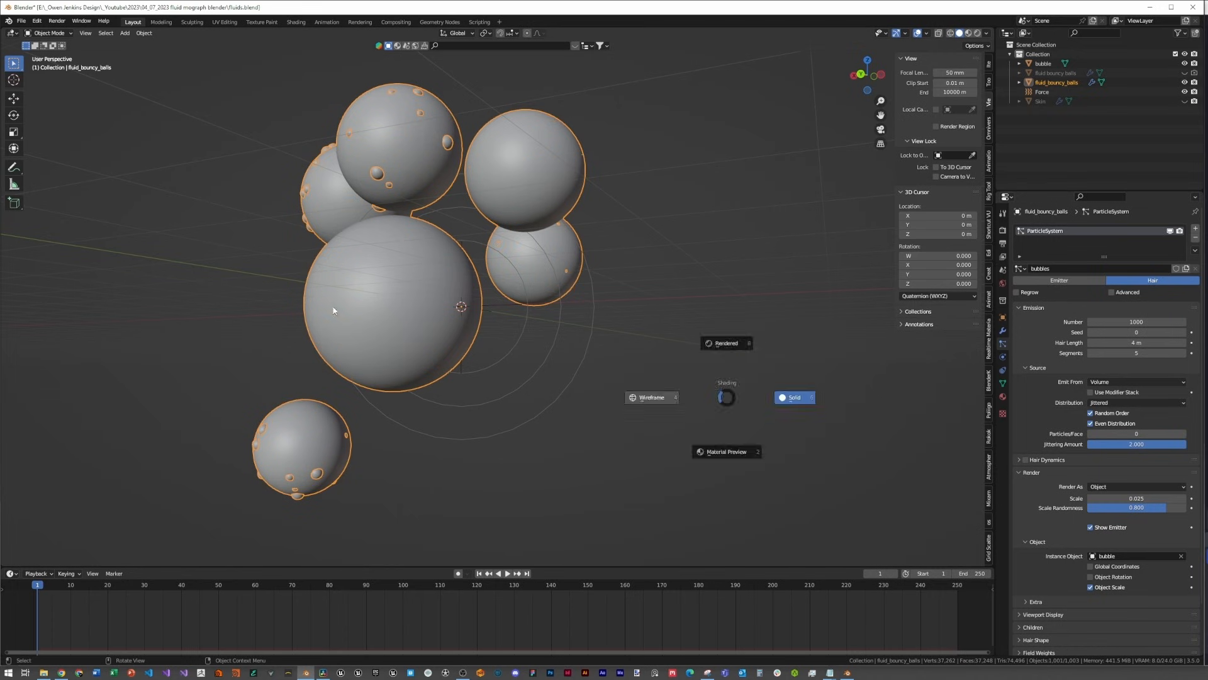
mouse_move(700, 365)
middle_down()
mouse_move(624, 378)
mouse_move(723, 373)
mouse_move(752, 368)
mouse_move(749, 357)
middle_up()
scroll(749, 357, up, 3)
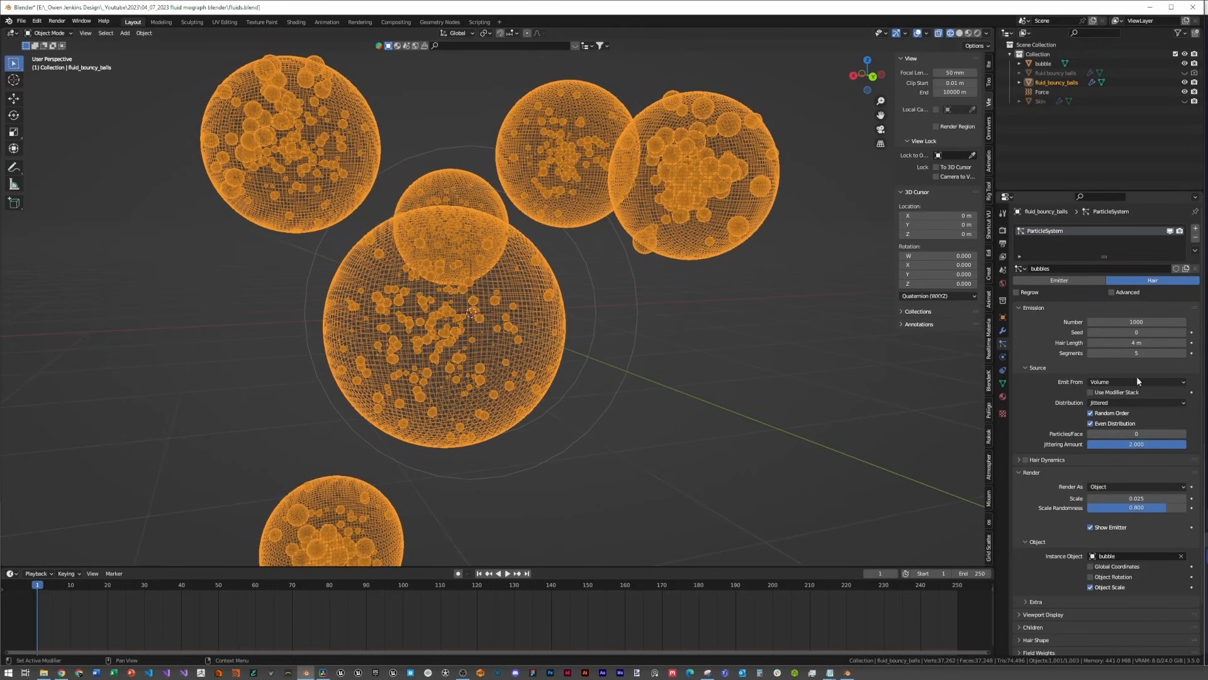
click(1137, 322)
key(Return)
scroll(732, 304, down, 2)
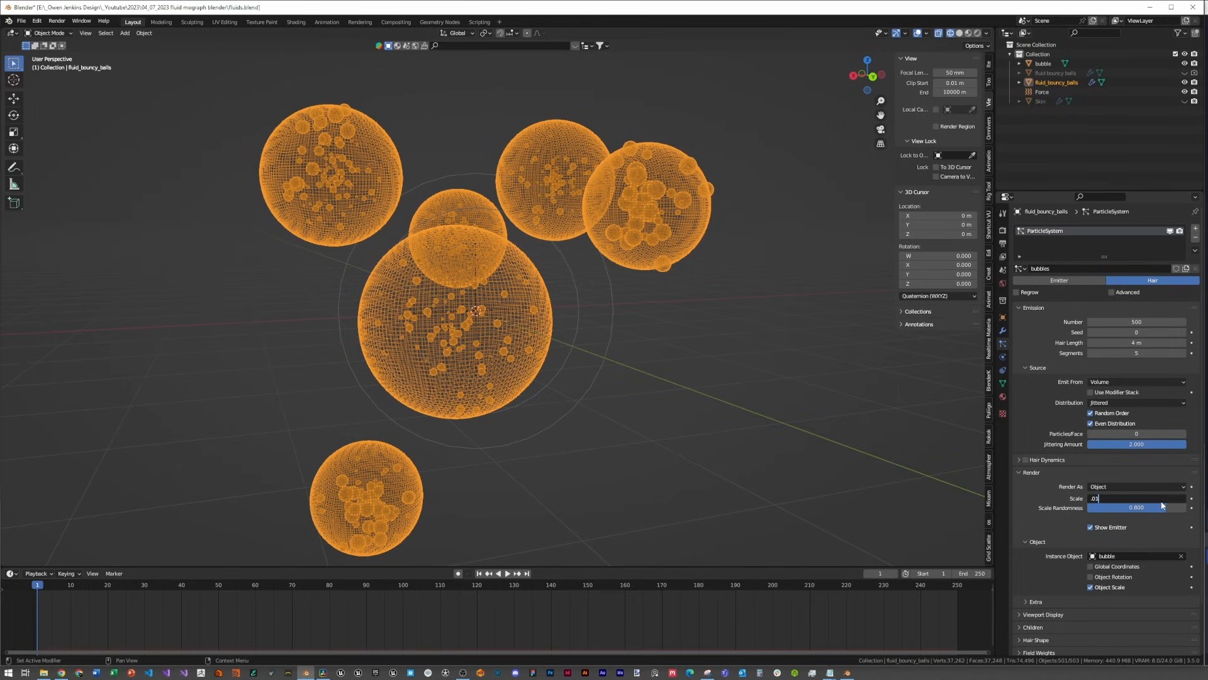
Step: Set the bubble instances' scale to 0.01 and check the balls in solid and wireframe shading
key(Return)
mouse_move(627, 308)
middle_down()
mouse_move(584, 287)
mouse_move(593, 308)
middle_up()
key(z)
click(730, 307)
middle_drag(563, 352, 660, 342)
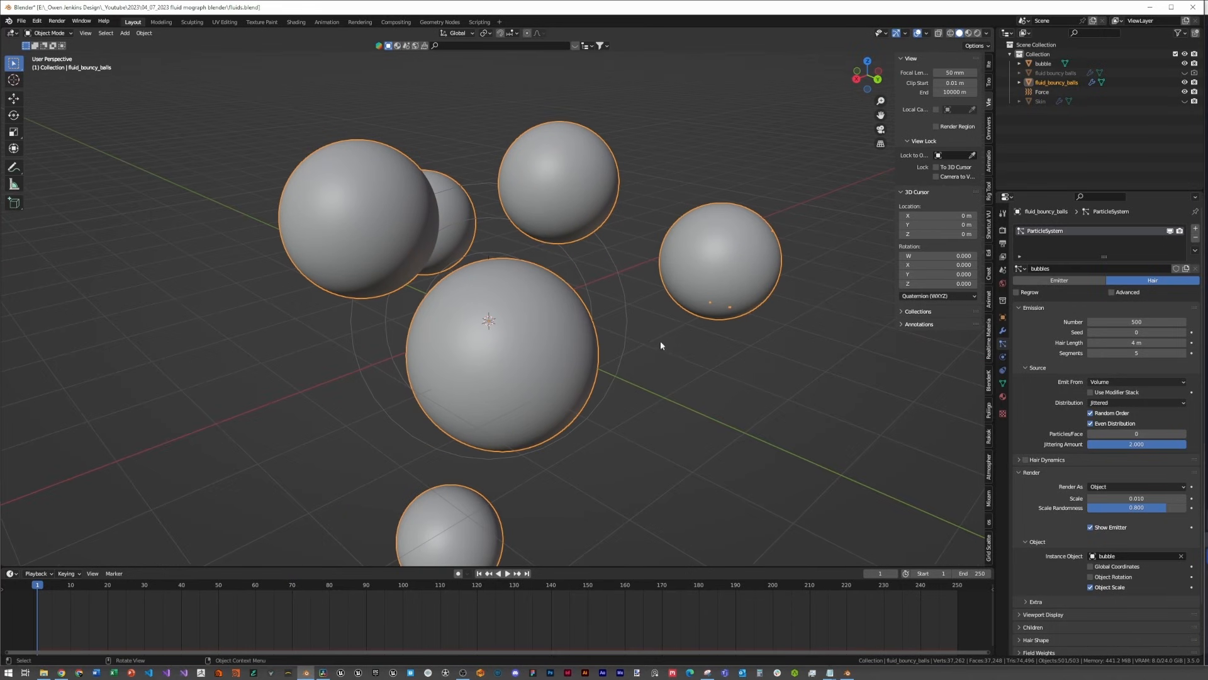
key(z)
click(531, 322)
mouse_move(531, 322)
middle_down()
mouse_move(596, 289)
mouse_move(658, 296)
mouse_move(554, 293)
middle_up()
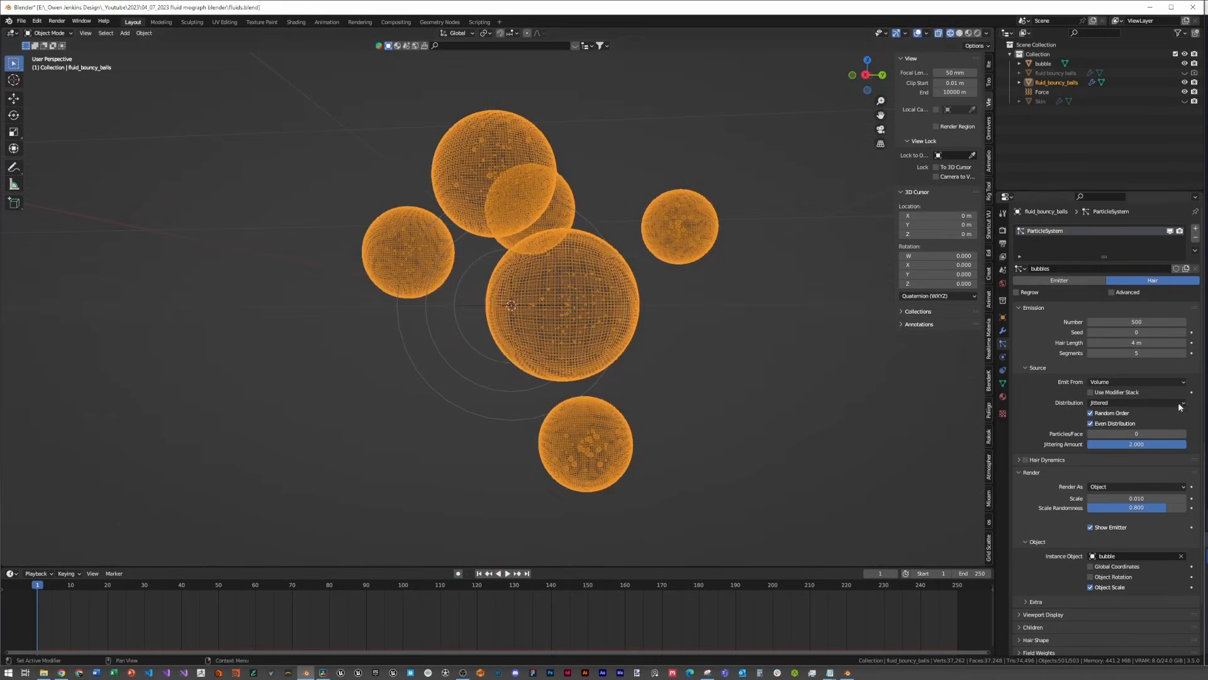
Step: Set the bubble instances' scale randomness to 0.9, keeping the jittering amount at 2.0 and Even Distribution enabled
key(Return)
double_click(1141, 442)
key(Return)
click(1098, 423)
click(1097, 425)
click(1138, 510)
text(0.9)
key(Return)
middle_drag(769, 419, 579, 401)
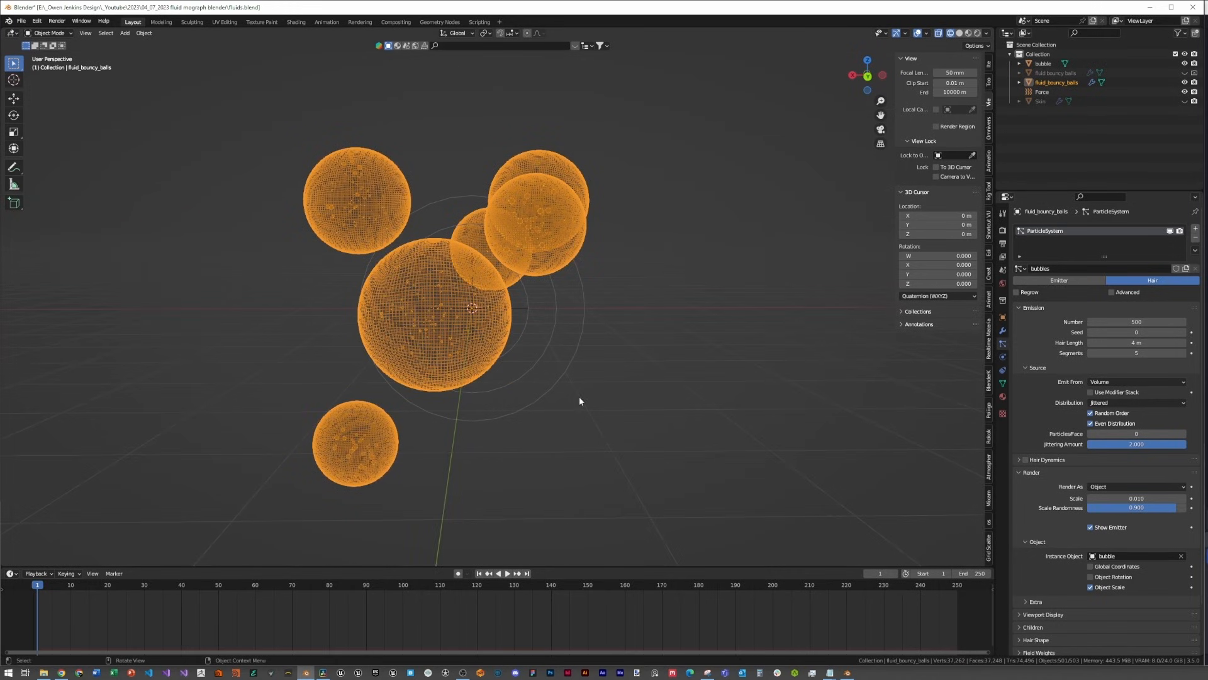
scroll(521, 342, up, 3)
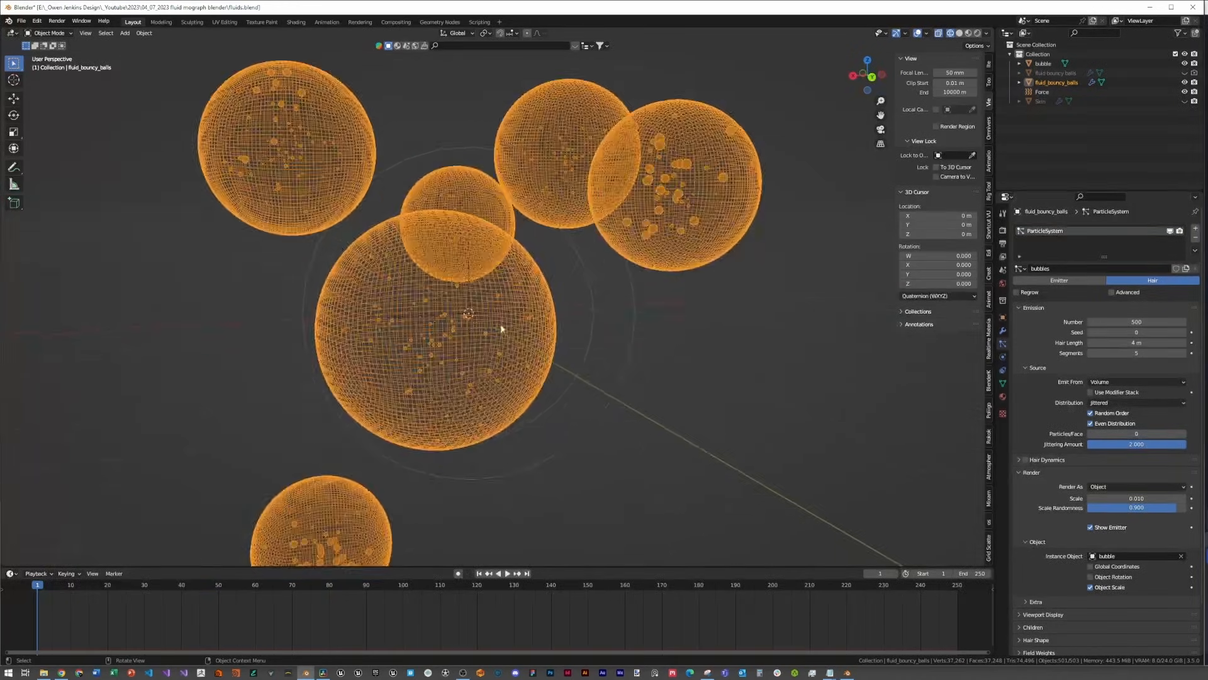
scroll(526, 357, down, 3)
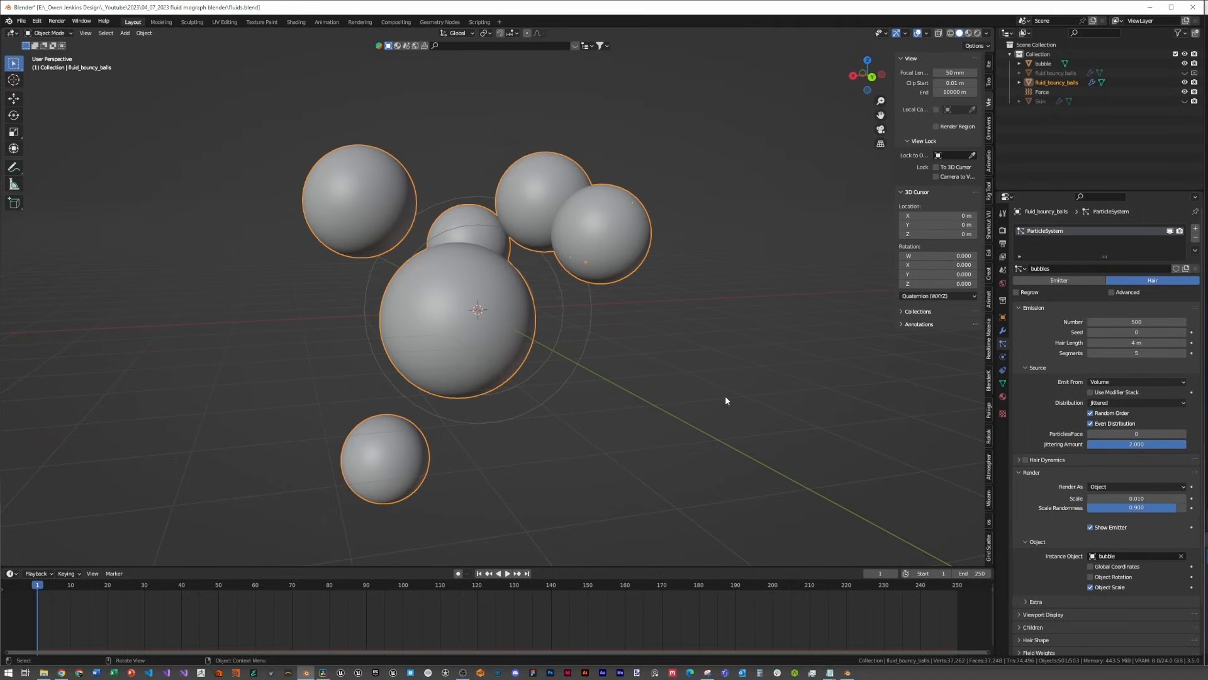
scroll(730, 389, down, 2)
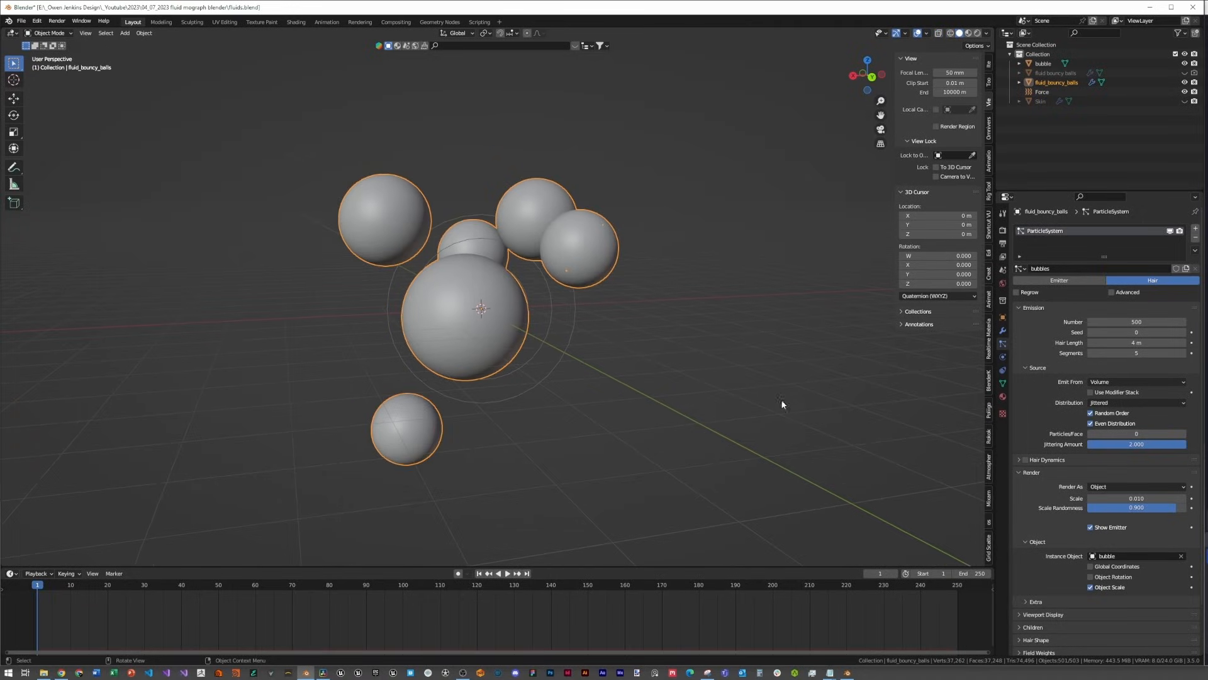
Step: Name the balls' particle system after its particle settings, bubbles
click(1053, 269)
key(ctrl+c)
double_click(1058, 233)
key(ctrl+v)
Step: Create a new material on the fluid_bouncy_balls object and make its base color pure white
click(1003, 396)
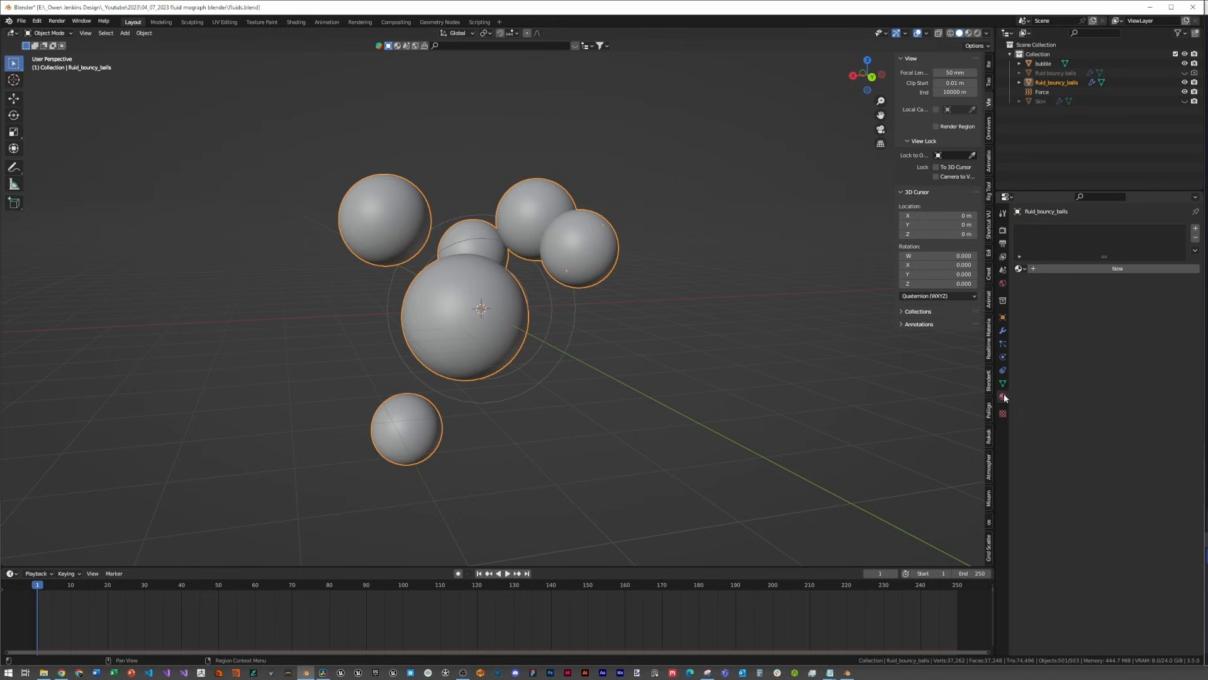
click(1071, 268)
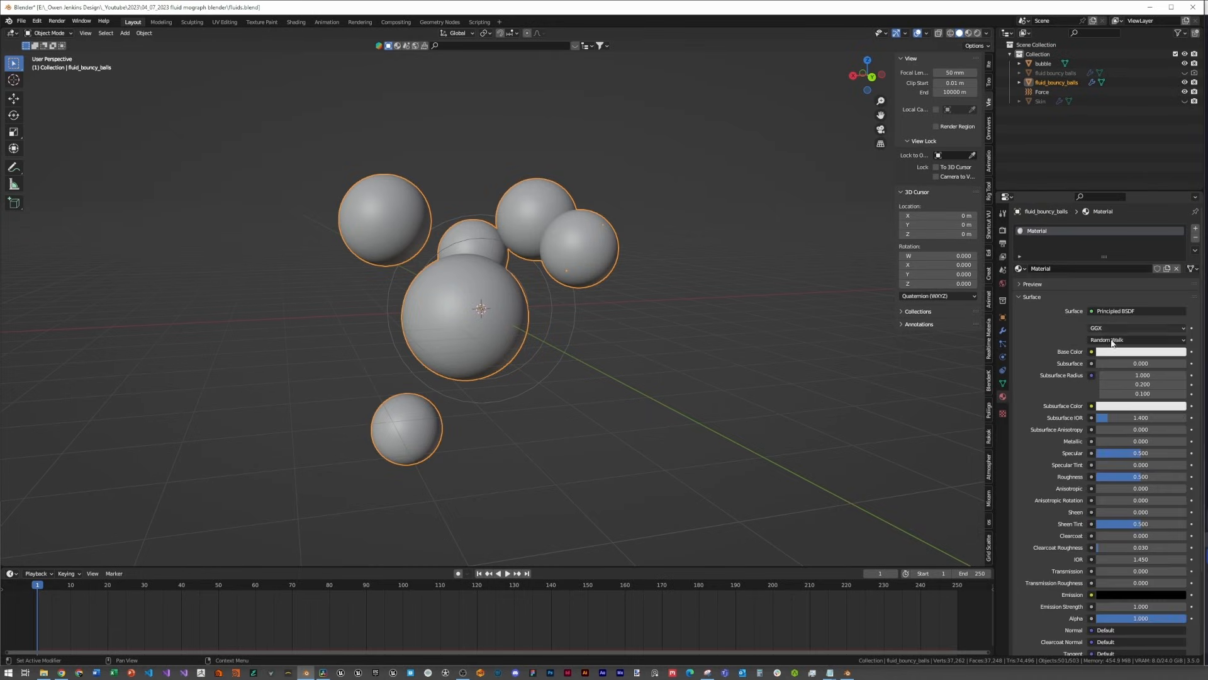
click(1118, 354)
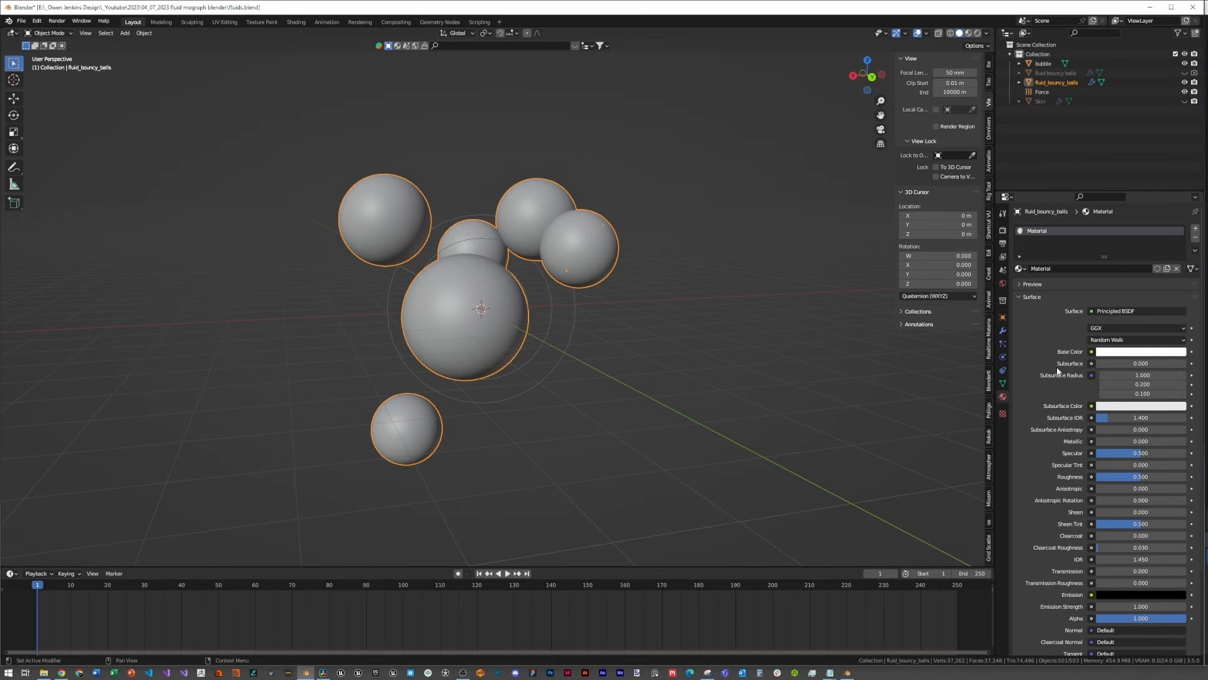
Step: Make the balls' material clear by setting roughness to 0, transmission to 1 and IOR to 1.33
drag(1124, 476, 1096, 477)
scroll(1138, 493, down, 1)
scroll(1138, 493, down, 3)
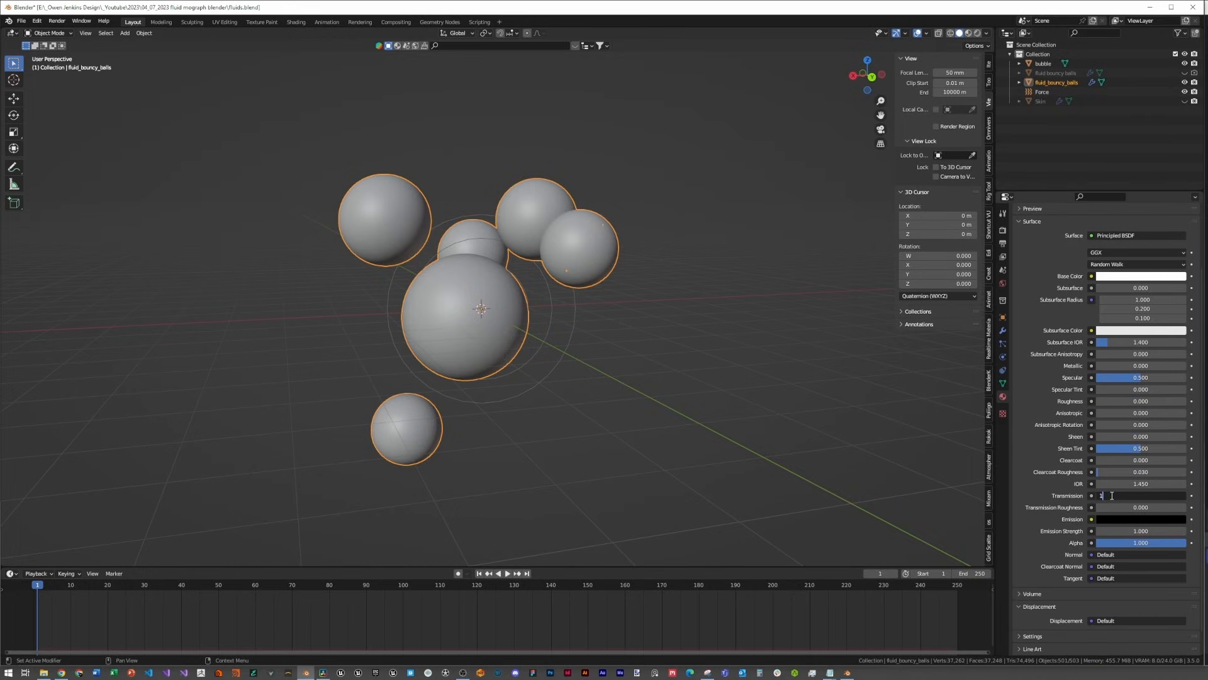
key(Return)
double_click(1144, 482)
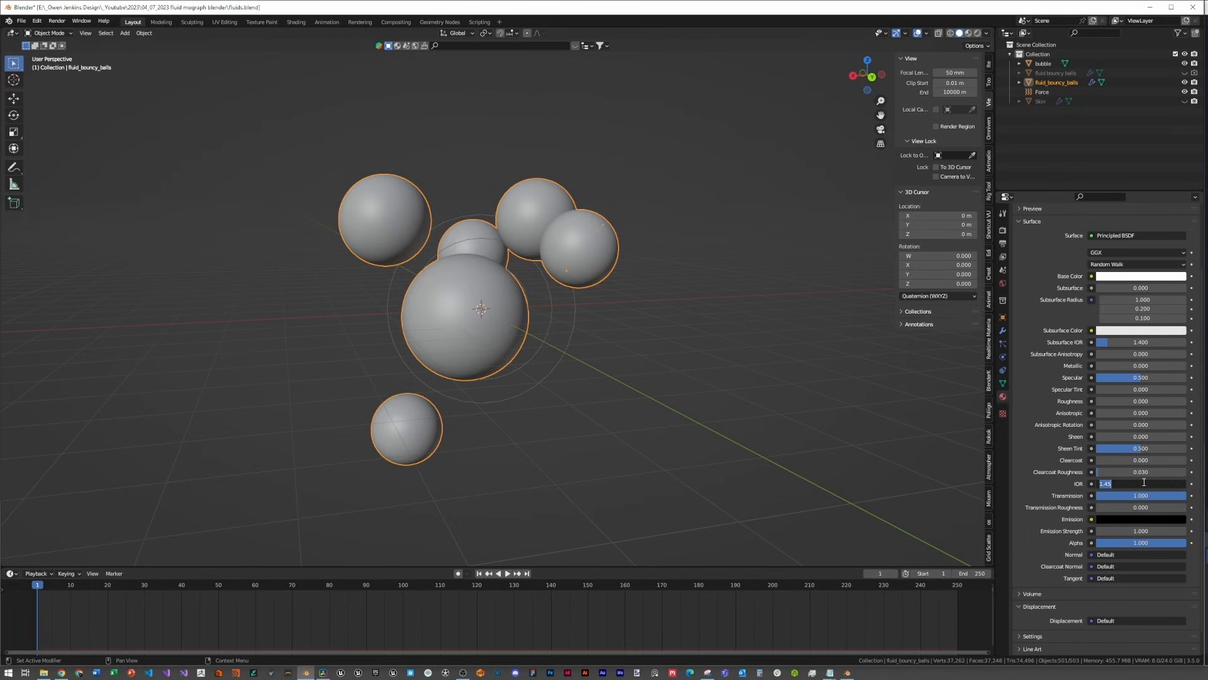
text(1.33)
key(Return)
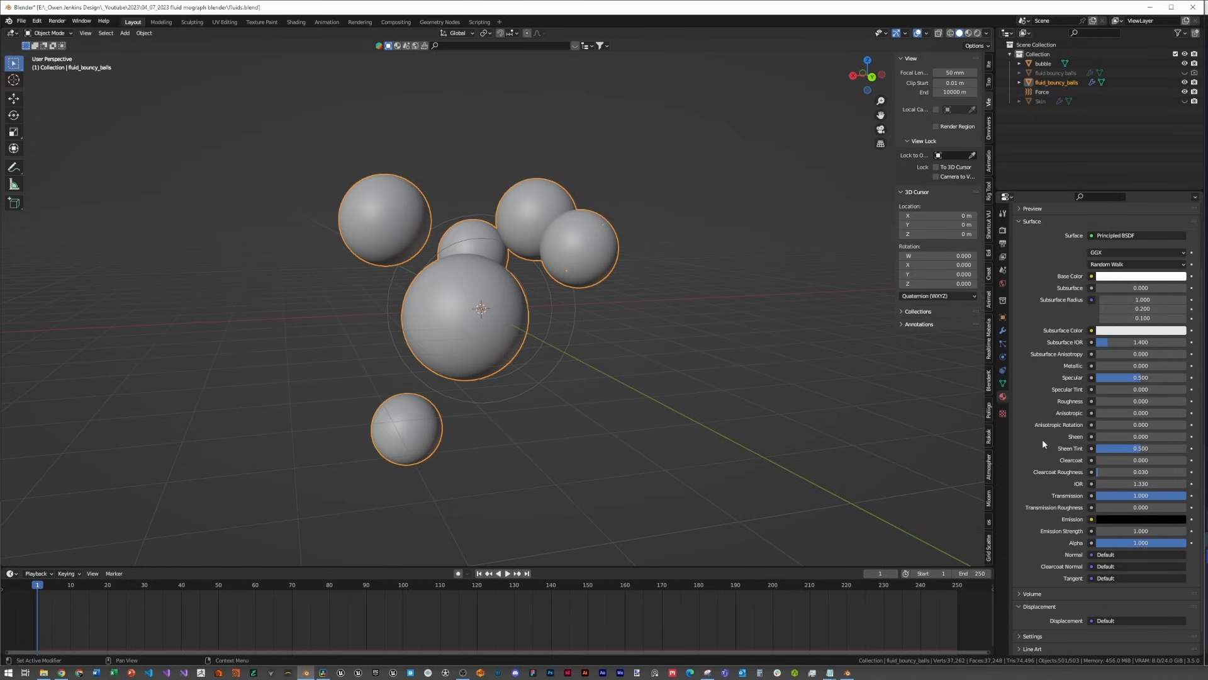
Step: Preview the balls' transparent material with rendered viewport shading
scroll(592, 413, down, 1)
scroll(553, 418, up, 2)
key(z)
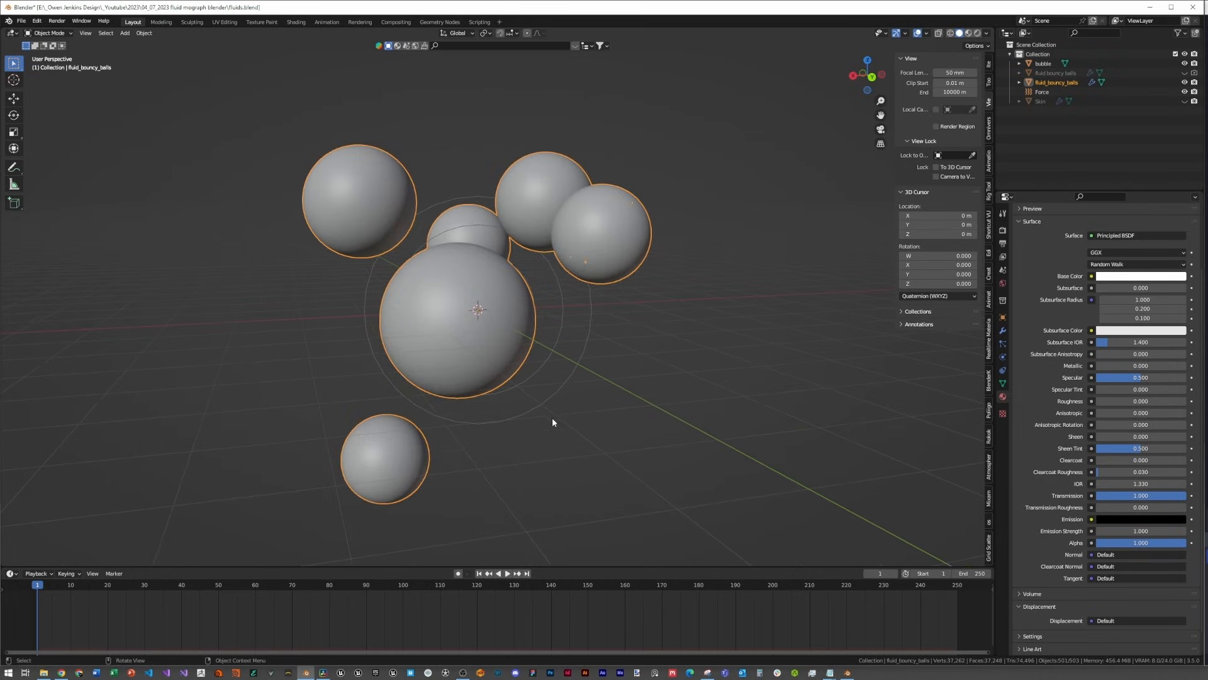
click(555, 297)
scroll(563, 312, up, 1)
middle_drag(553, 315, 681, 273)
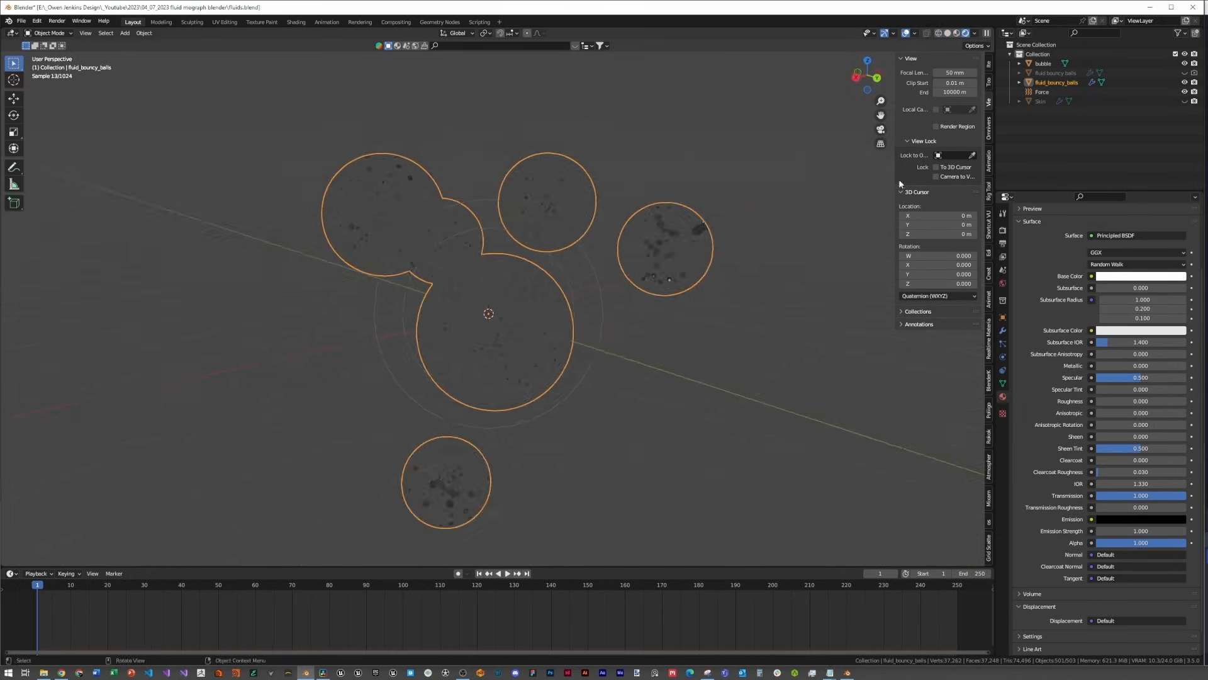
Step: Assign the balls' material to the bubble sphere and rename it Glass
click(1044, 64)
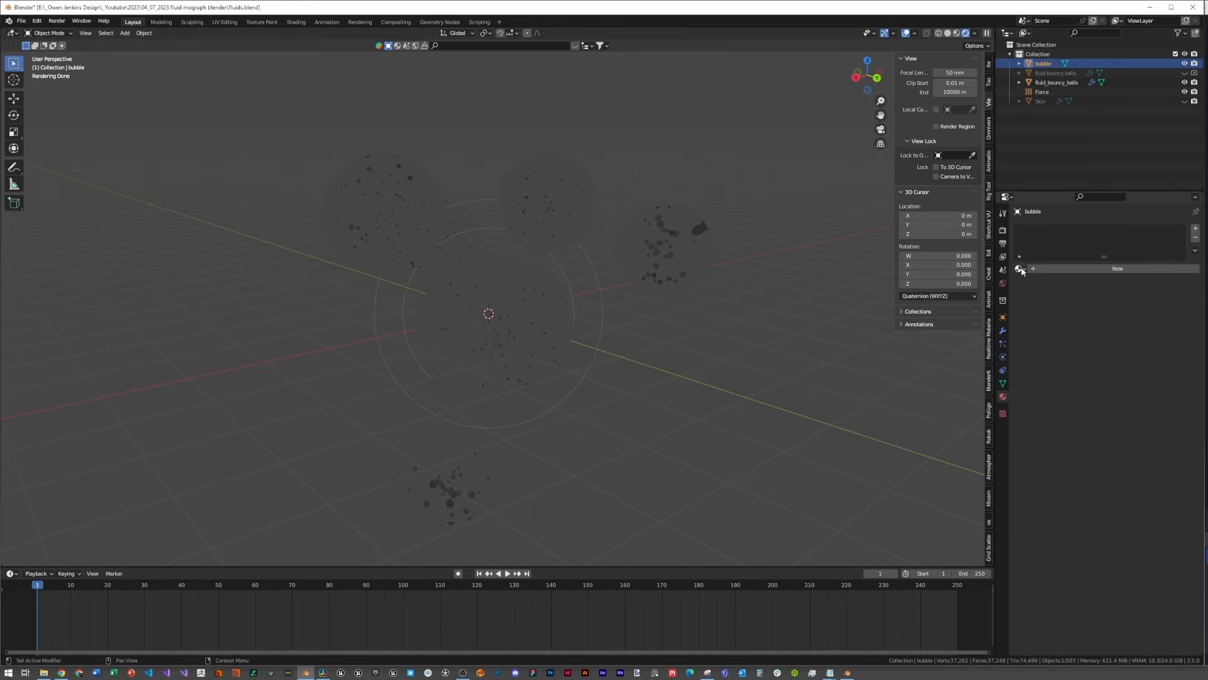
click(1020, 268)
click(1040, 283)
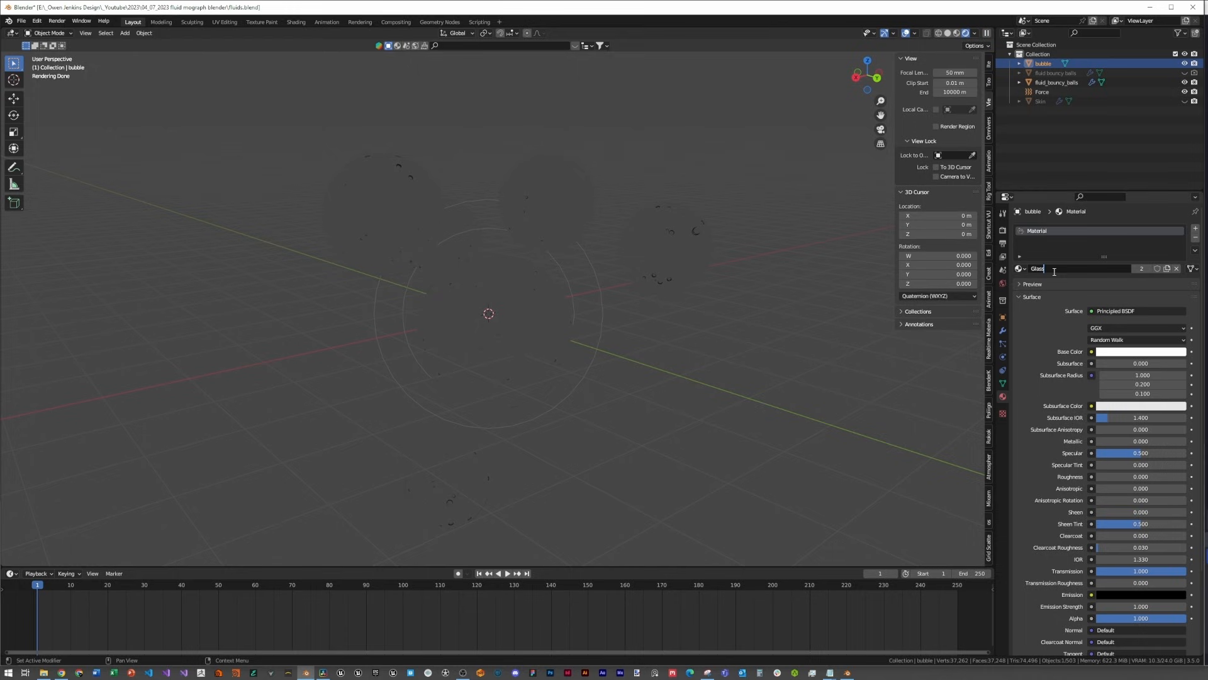
middle_drag(590, 288, 517, 276)
Step: Unhide the Skin sphere and display the scene in wireframe
key(z)
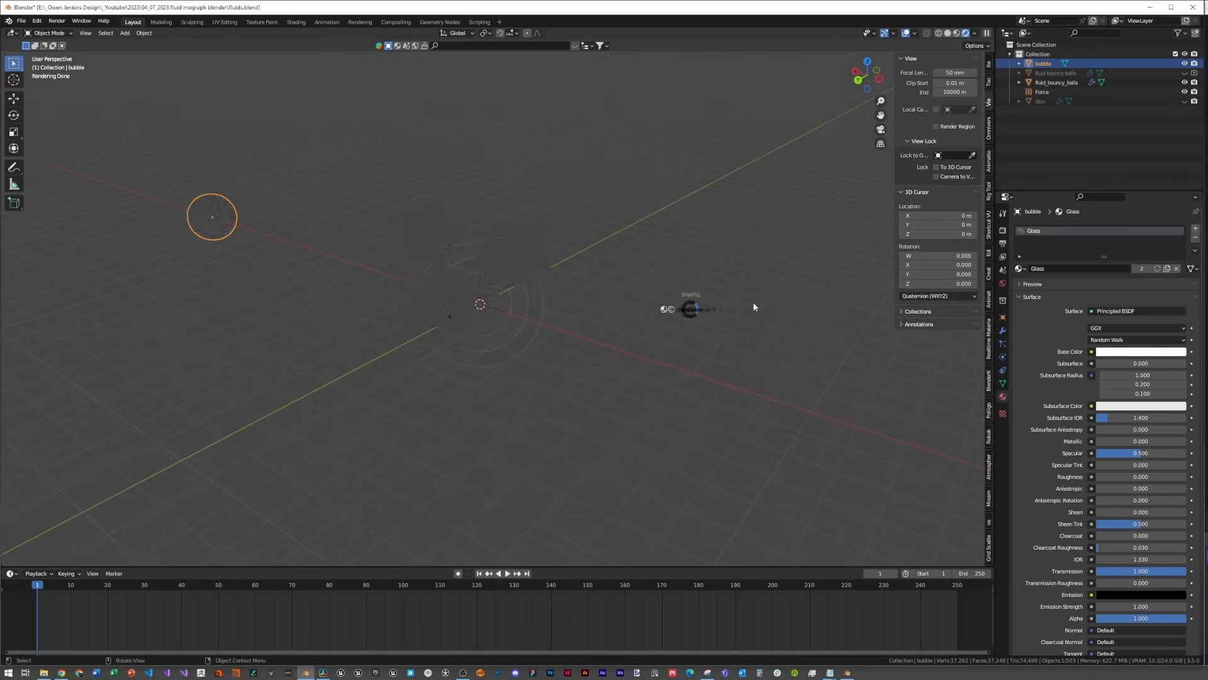
key(z)
click(1185, 100)
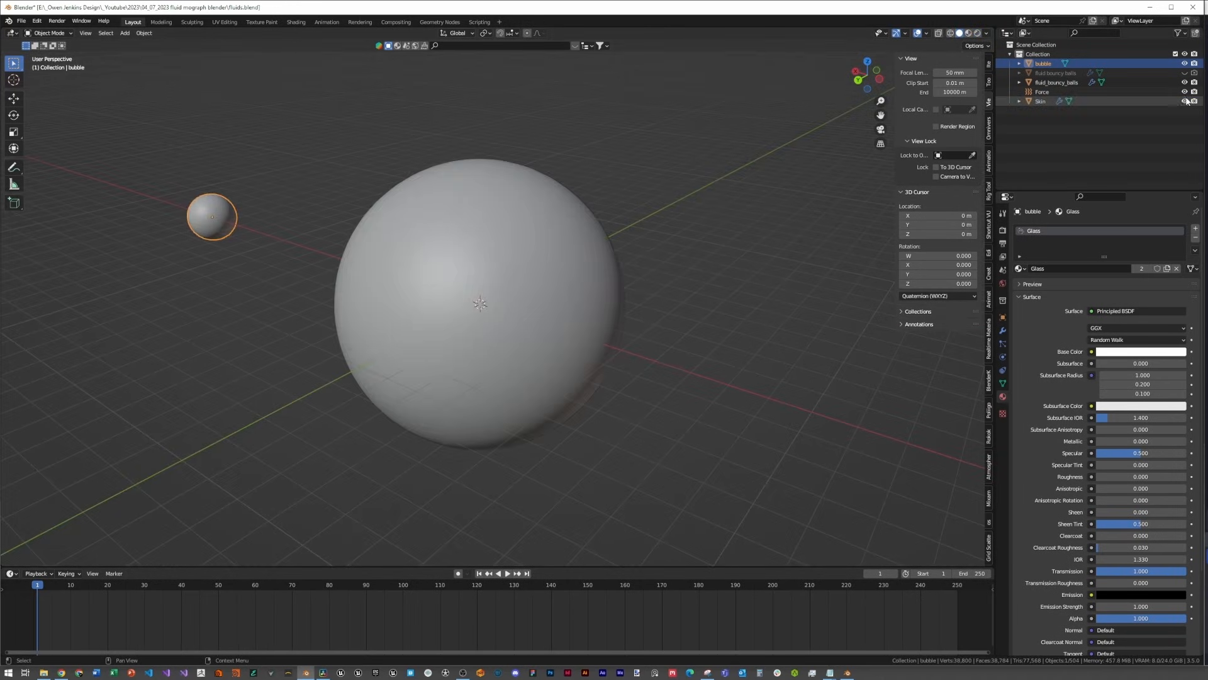
mouse_move(554, 296)
middle_down()
mouse_move(706, 256)
mouse_move(628, 256)
middle_up()
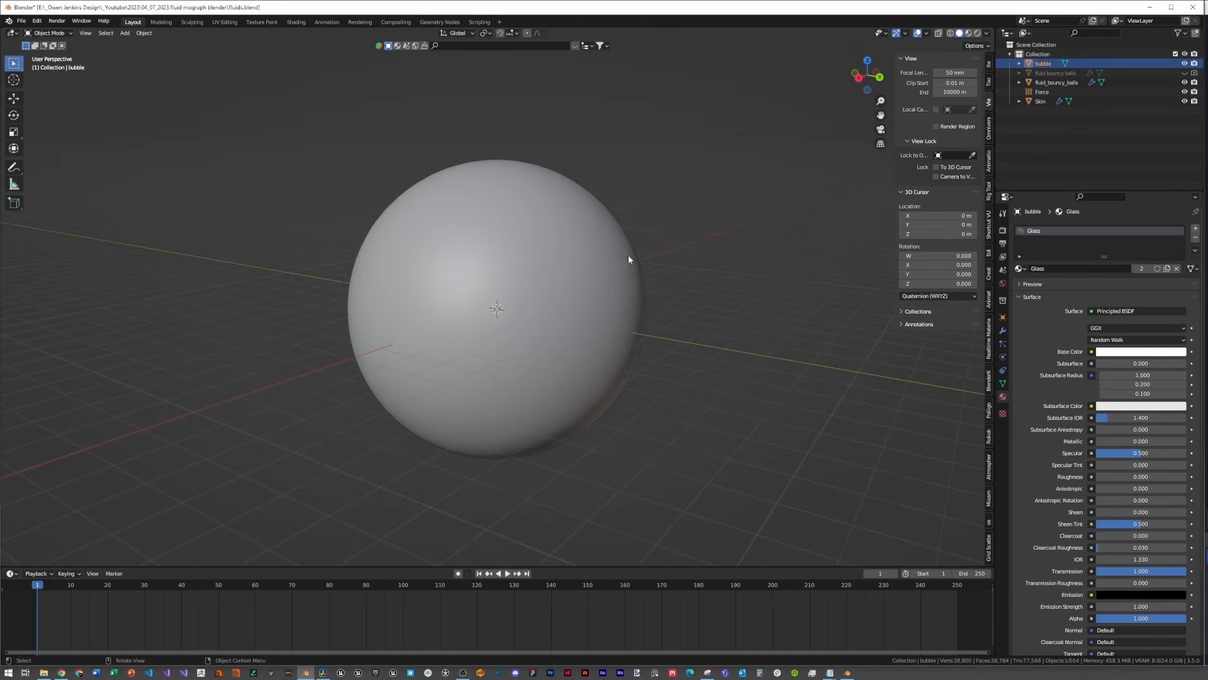
key(z)
mouse_move(382, 302)
middle_down()
mouse_move(521, 280)
mouse_move(444, 254)
middle_up()
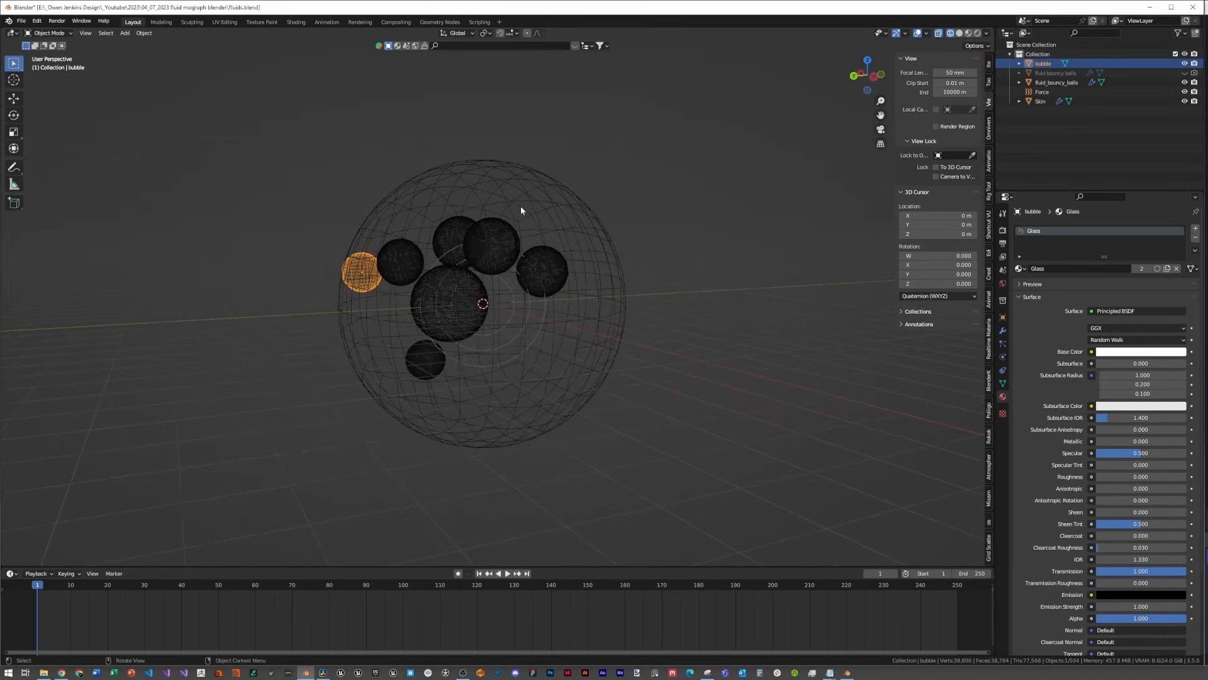
Step: Scale the Skin sphere down slightly and reposition it so it closely encloses all the balls
click(520, 206)
middle_drag(584, 272, 526, 261)
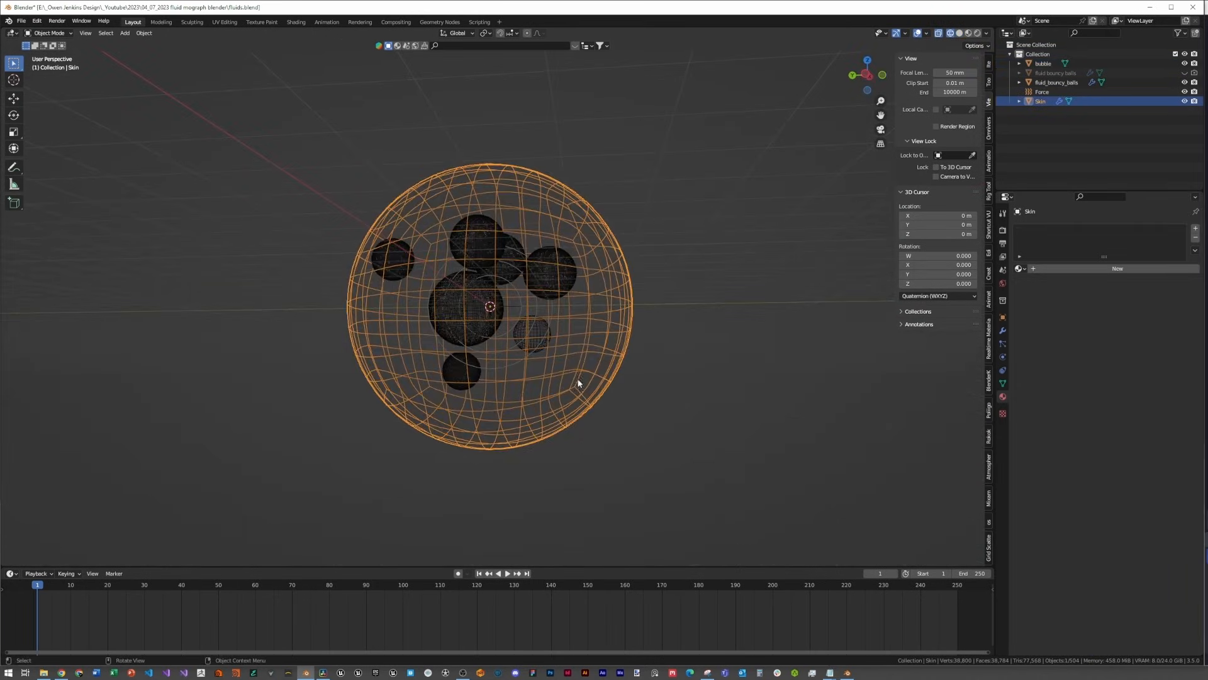
key(s)
click(633, 323)
key(g)
click(661, 365)
mouse_move(661, 363)
middle_down()
mouse_move(542, 404)
mouse_move(558, 385)
mouse_move(675, 393)
mouse_move(664, 373)
mouse_move(552, 351)
mouse_move(579, 386)
mouse_move(633, 372)
mouse_move(491, 358)
mouse_move(504, 344)
middle_up()
key(g)
click(674, 365)
key(g)
click(642, 375)
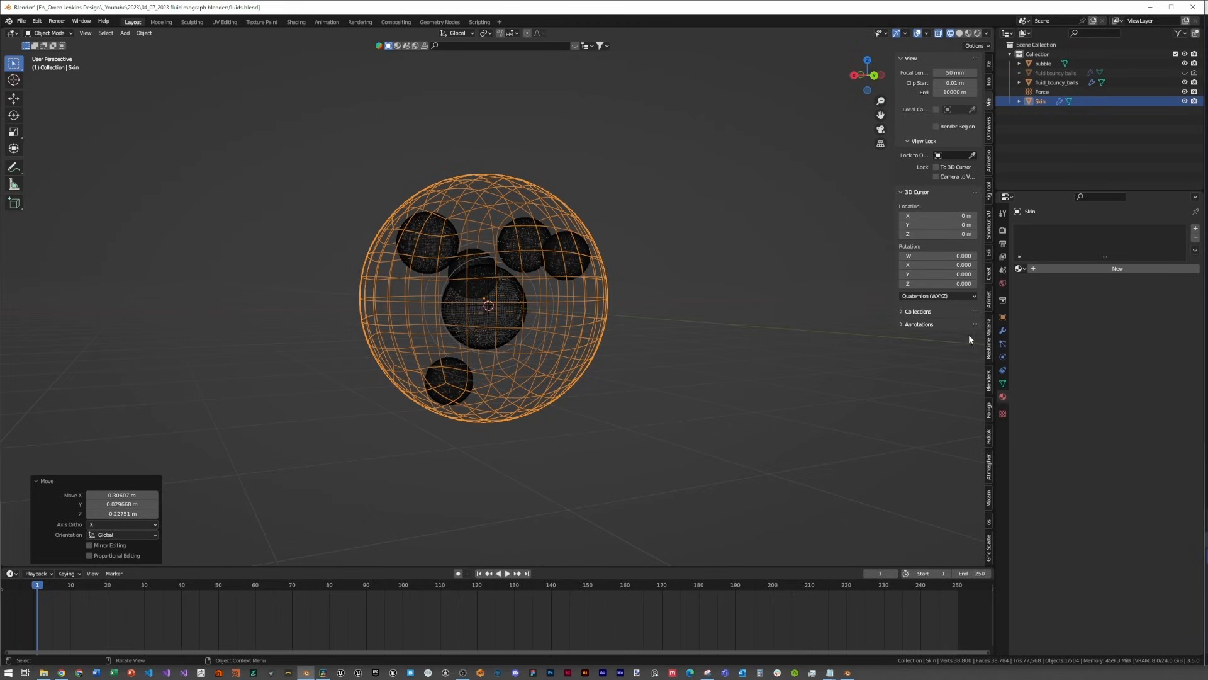
Step: Add a Shrinkwrap modifier to the Skin sphere with fluid_bouncy_balls as its target
click(1002, 332)
click(1094, 229)
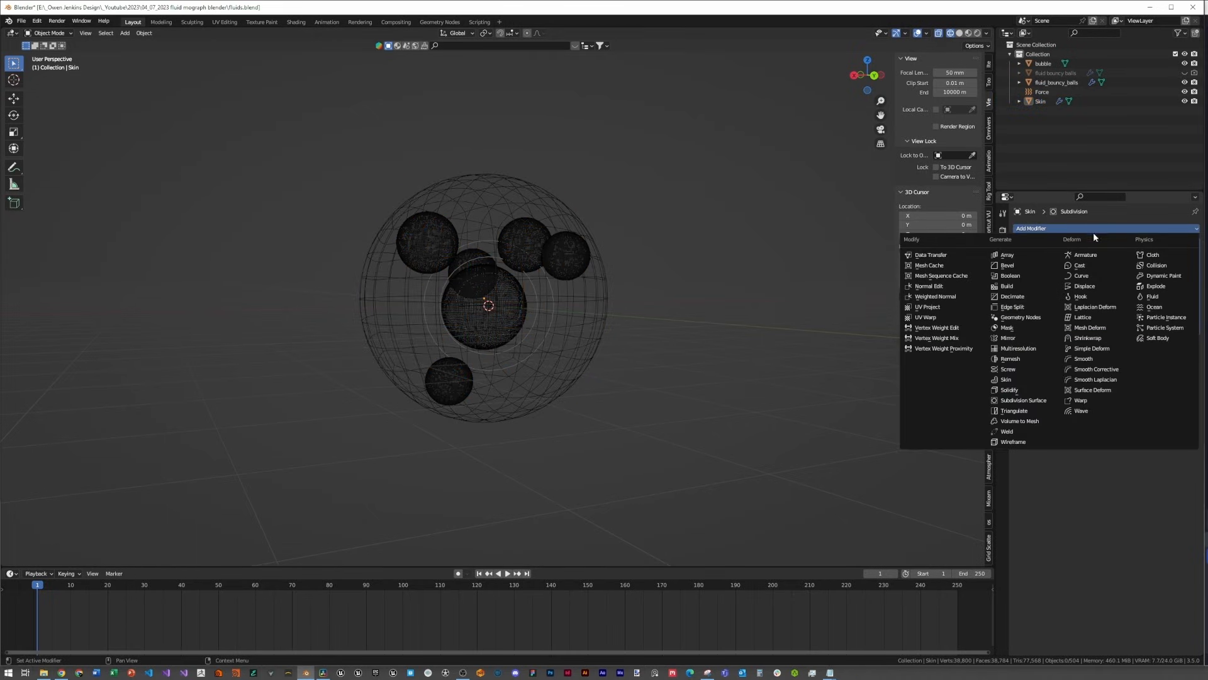
click(1088, 338)
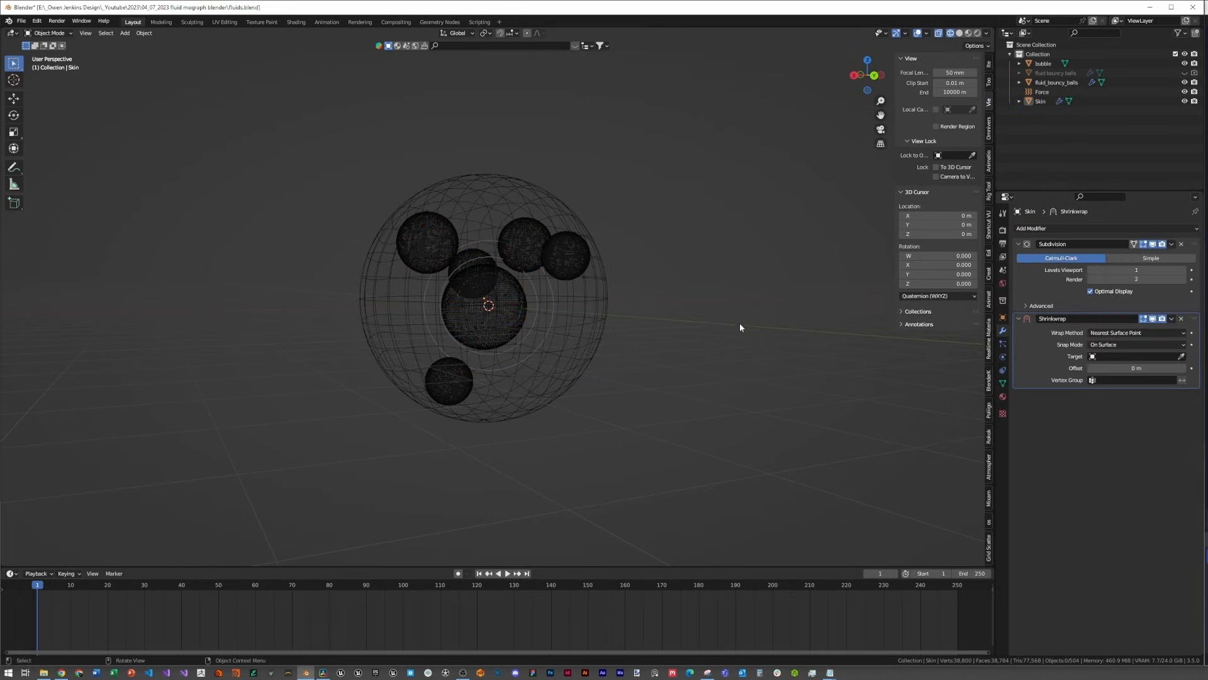
click(1058, 80)
Step: Rename the Alembic balls object as fluid_bouncy_balls_abc to distinguish it from the original cloth balls
double_click(1070, 82)
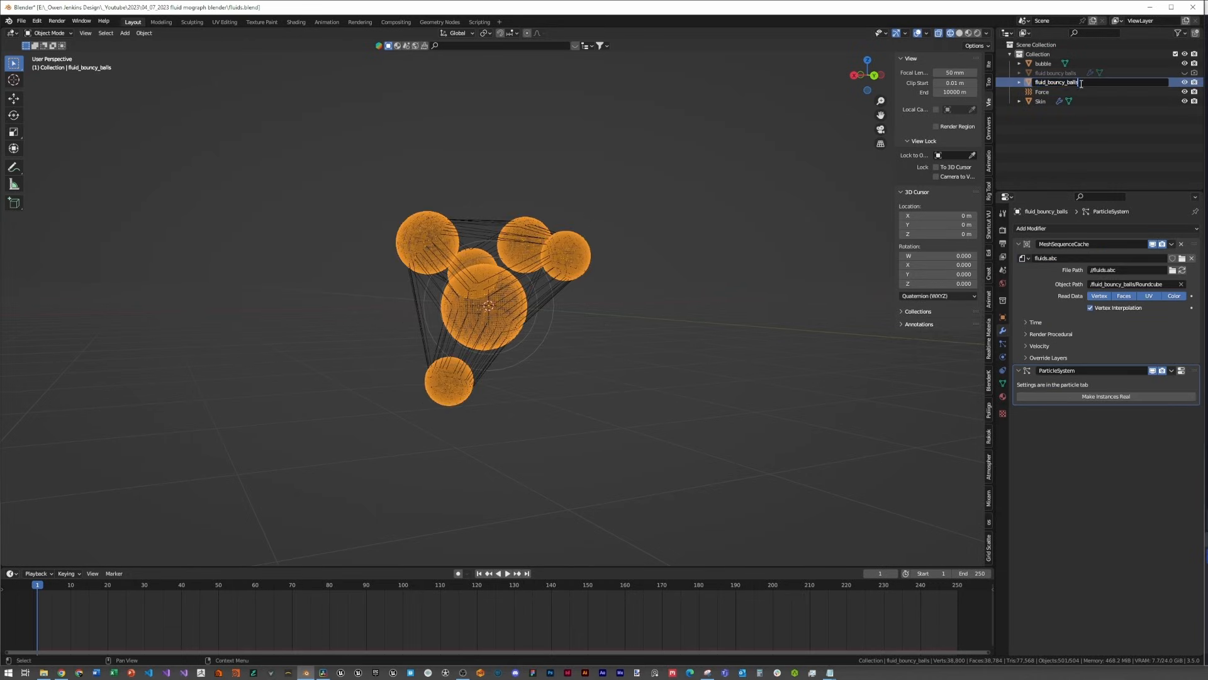
text(_abc)
key(Return)
click(1074, 72)
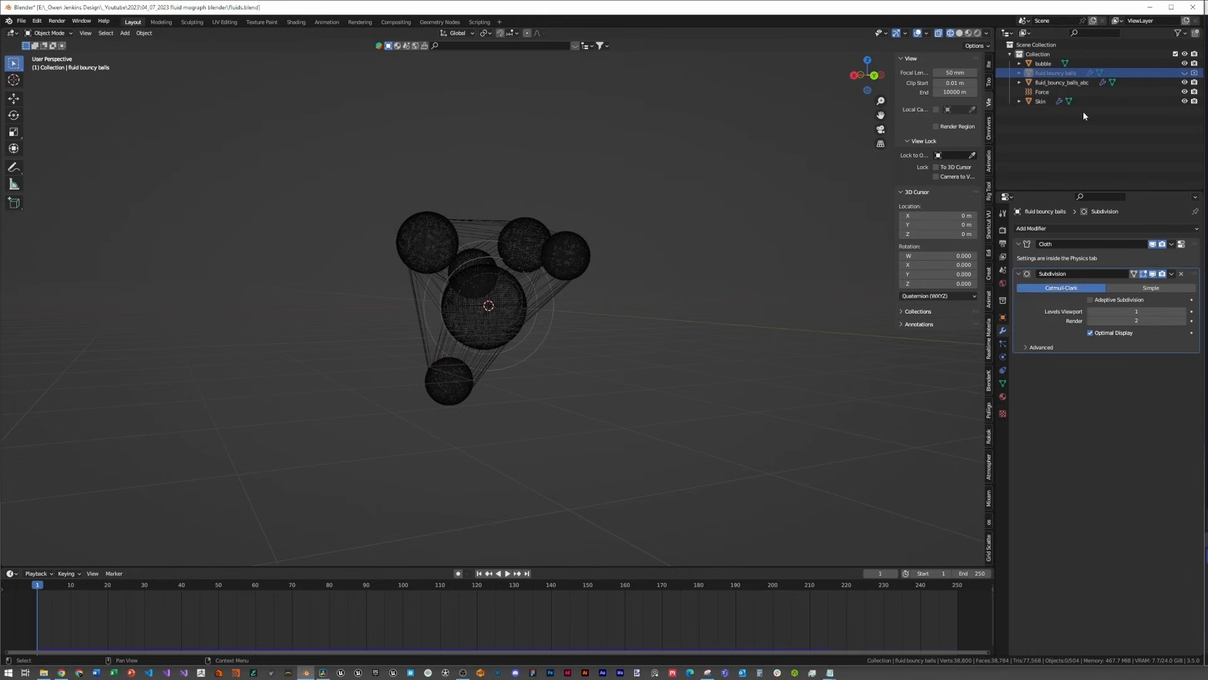
click(1082, 82)
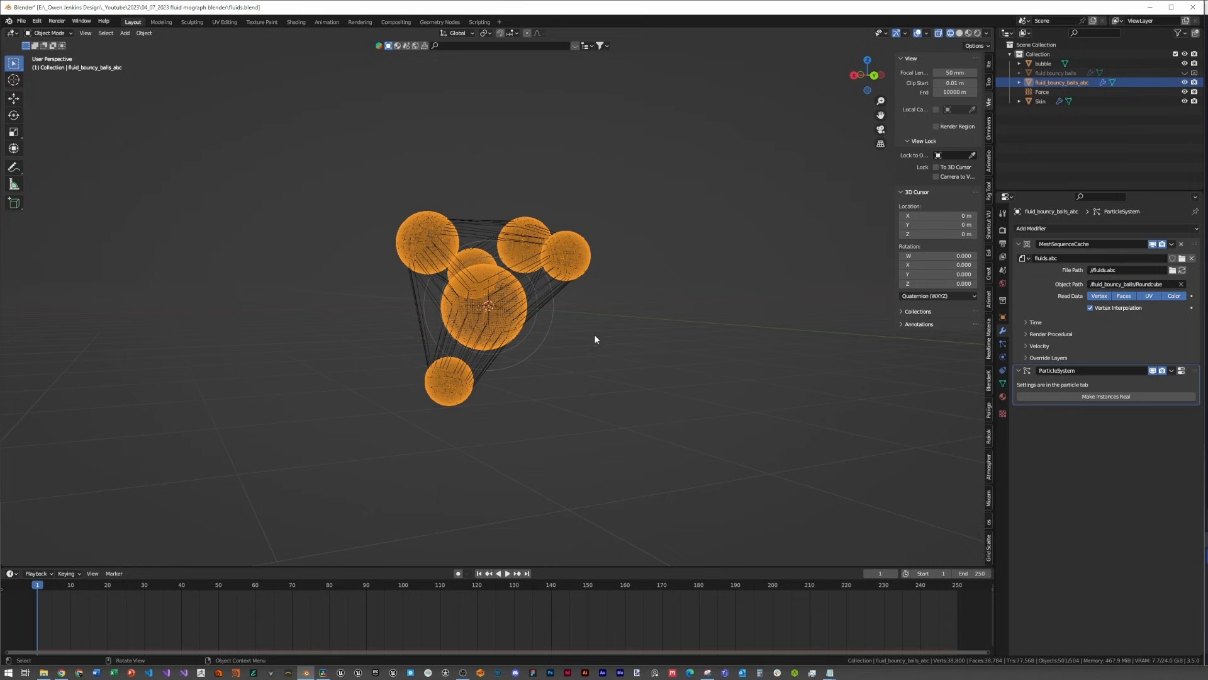
Step: In solid shading, place the Skin's Shrinkwrap modifier above Subdivision and set its offset to 0.2 m
click(535, 285)
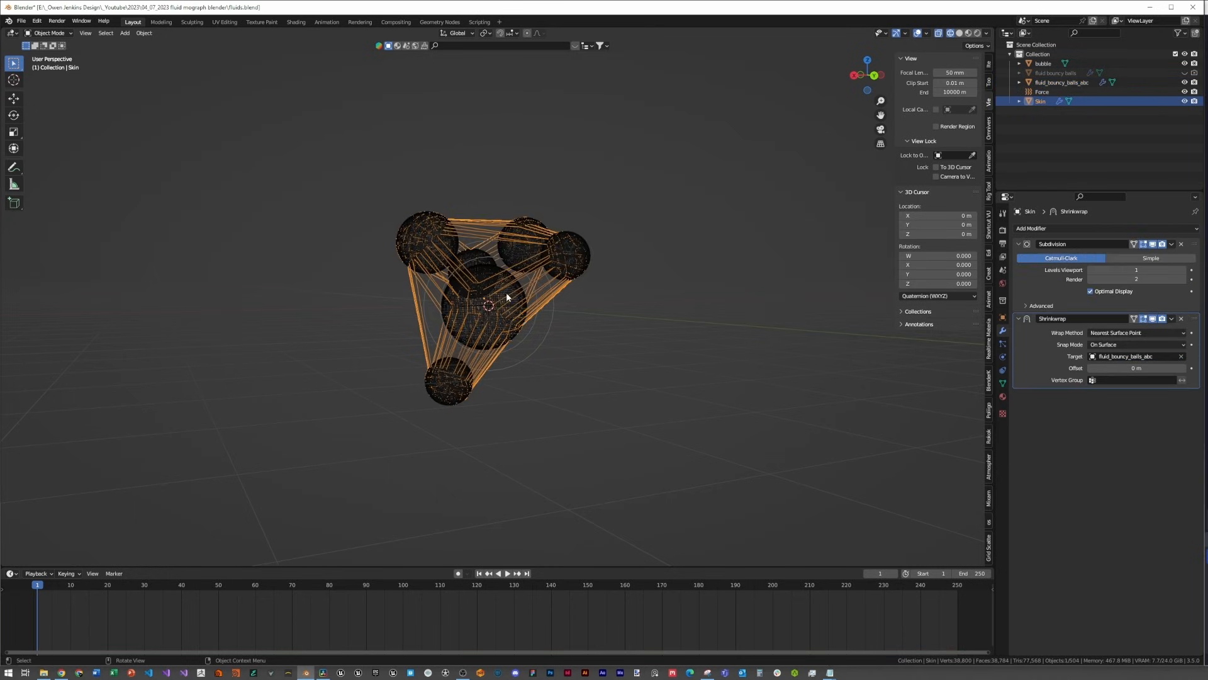
key(shift+z)
scroll(618, 293, up, 4)
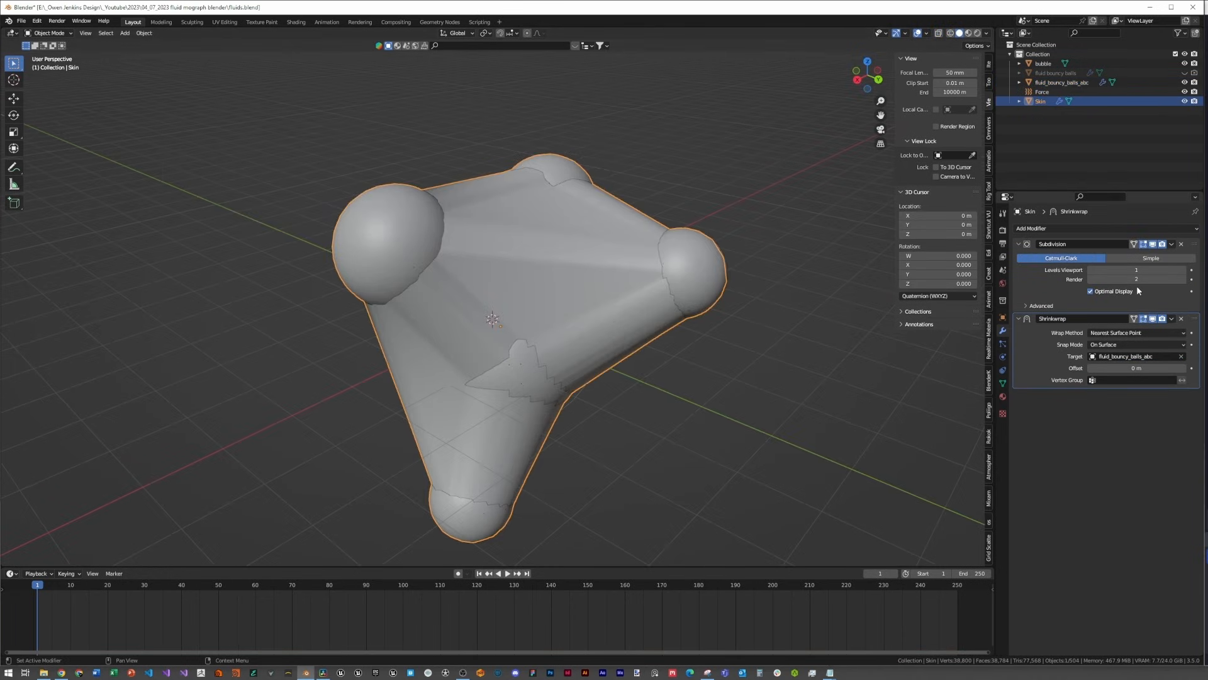
drag(1195, 318, 1194, 244)
middle_drag(597, 302, 812, 268)
drag(1113, 292, 1128, 291)
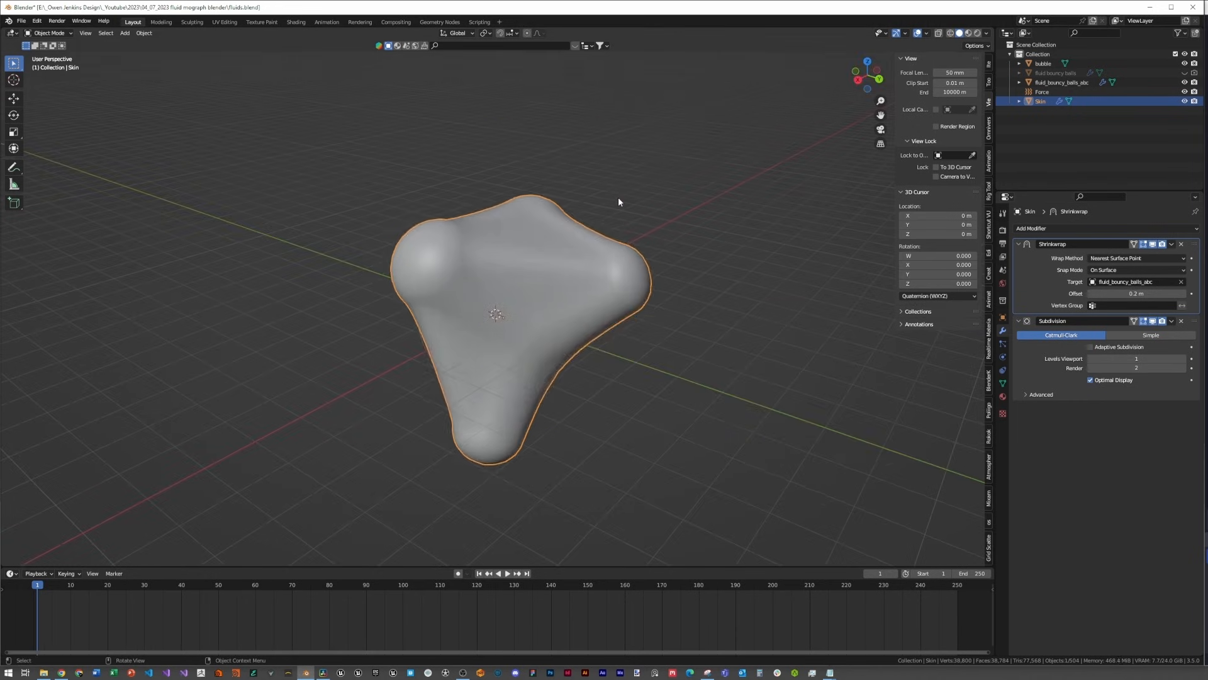
Step: Play the animation to frame 50 and add a Smooth modifier with factor 1 to the Skin
key(space)
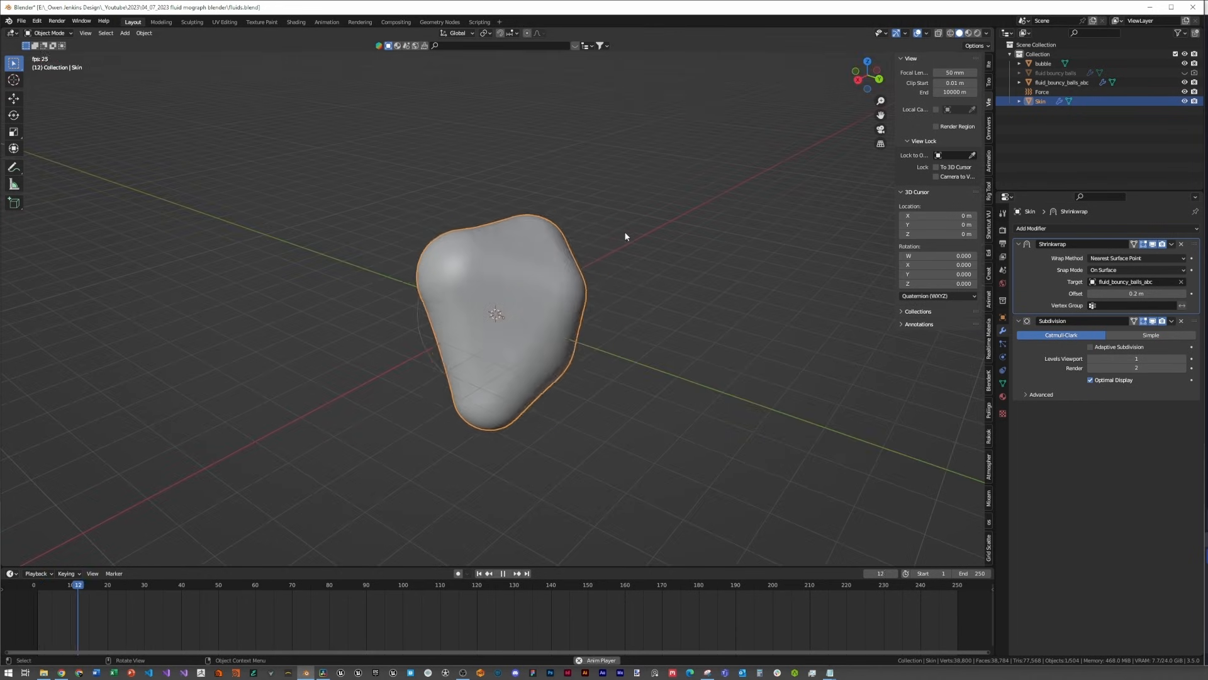
key(space)
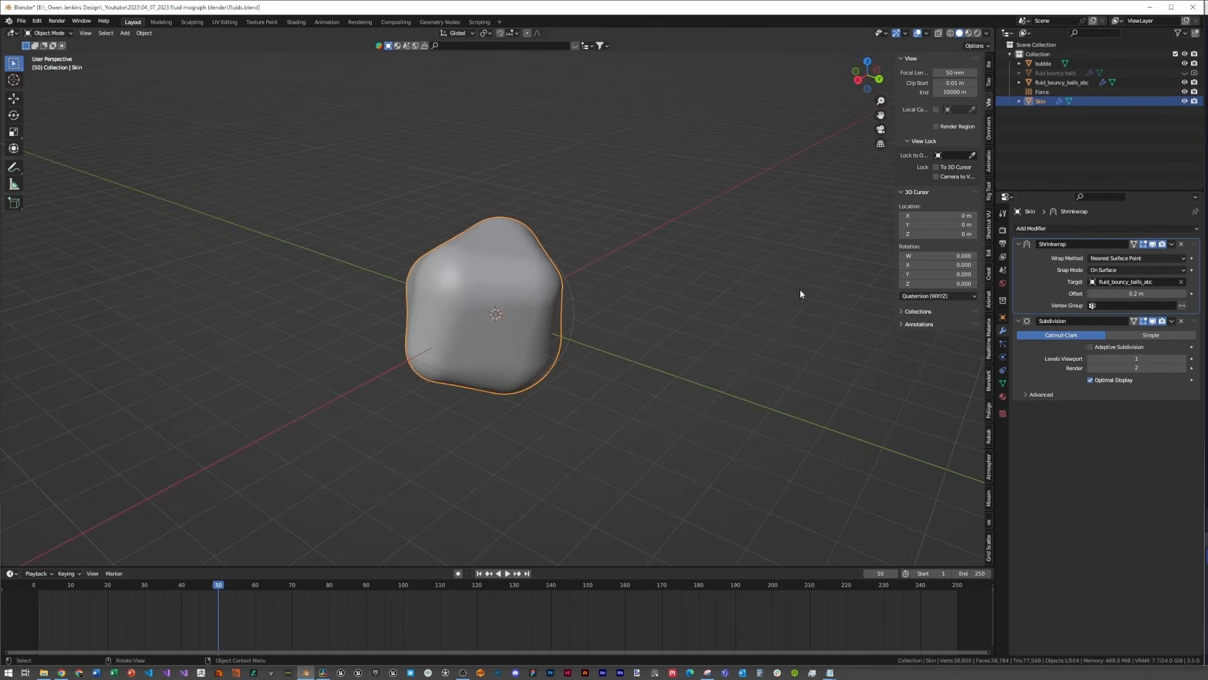
click(1042, 363)
click(1063, 228)
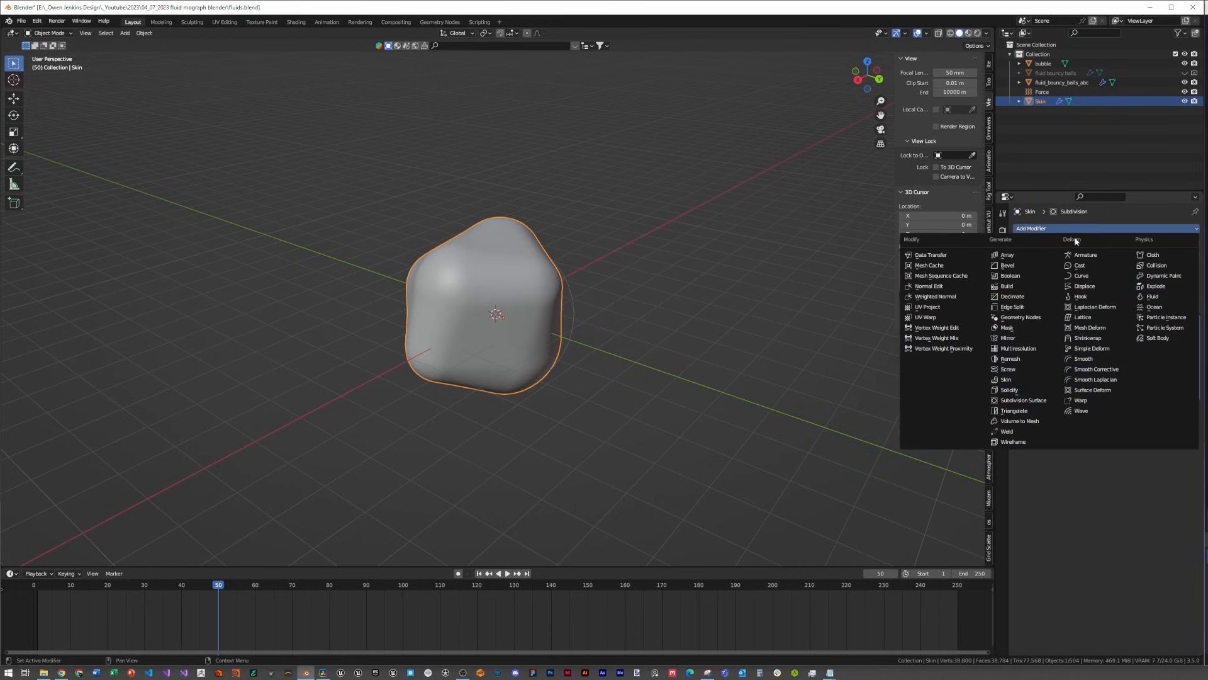
click(1083, 359)
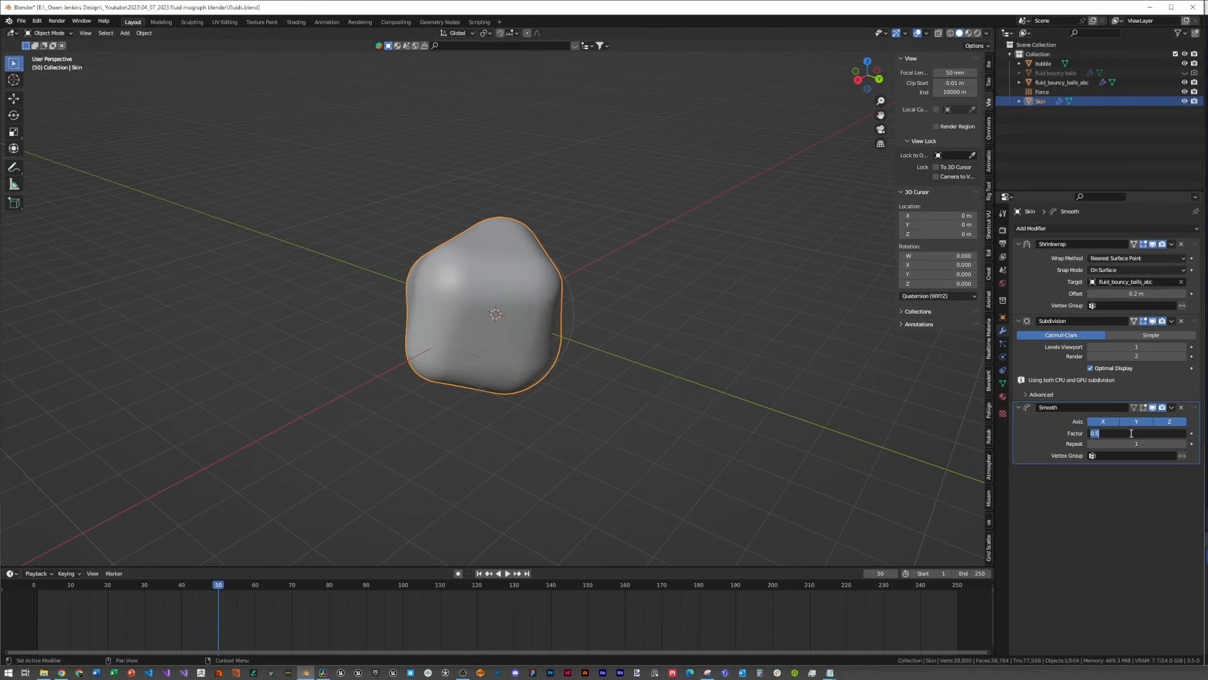
text(1)
key(Return)
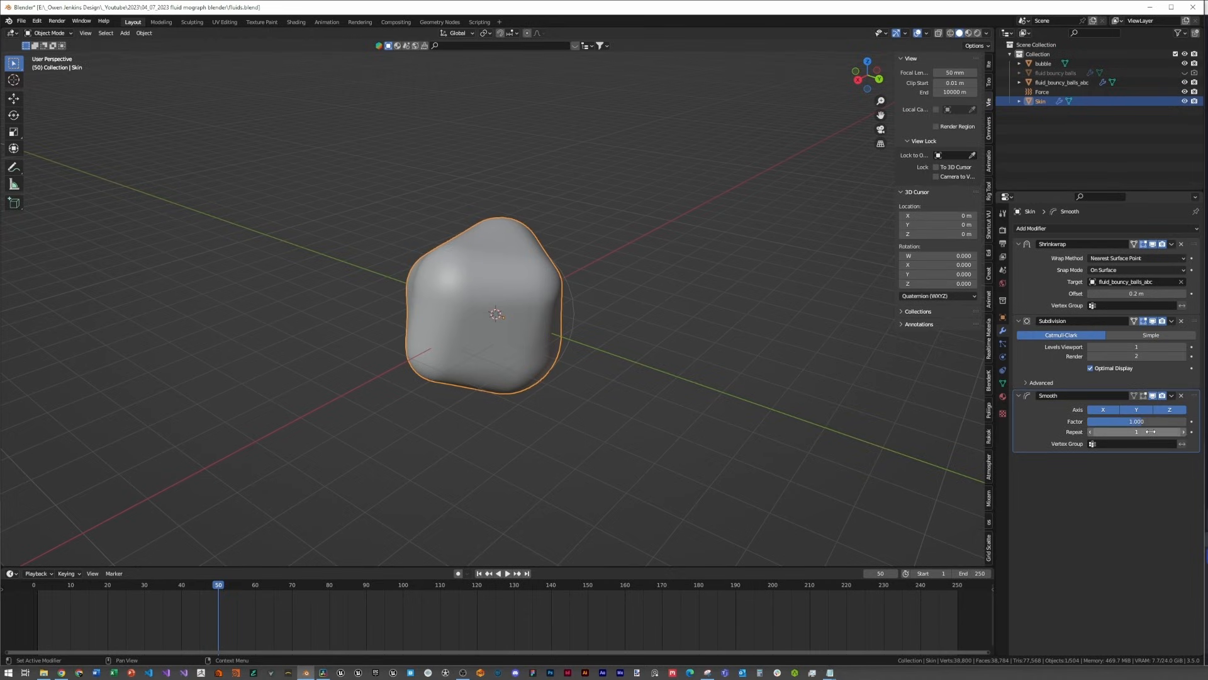
Step: Set the Skin's Smooth modifier repeat to 5, play the animation to check the shape, and return to frame 1
text(5)
key(Return)
scroll(572, 359, up, 3)
middle_drag(571, 360, 715, 350)
key(space)
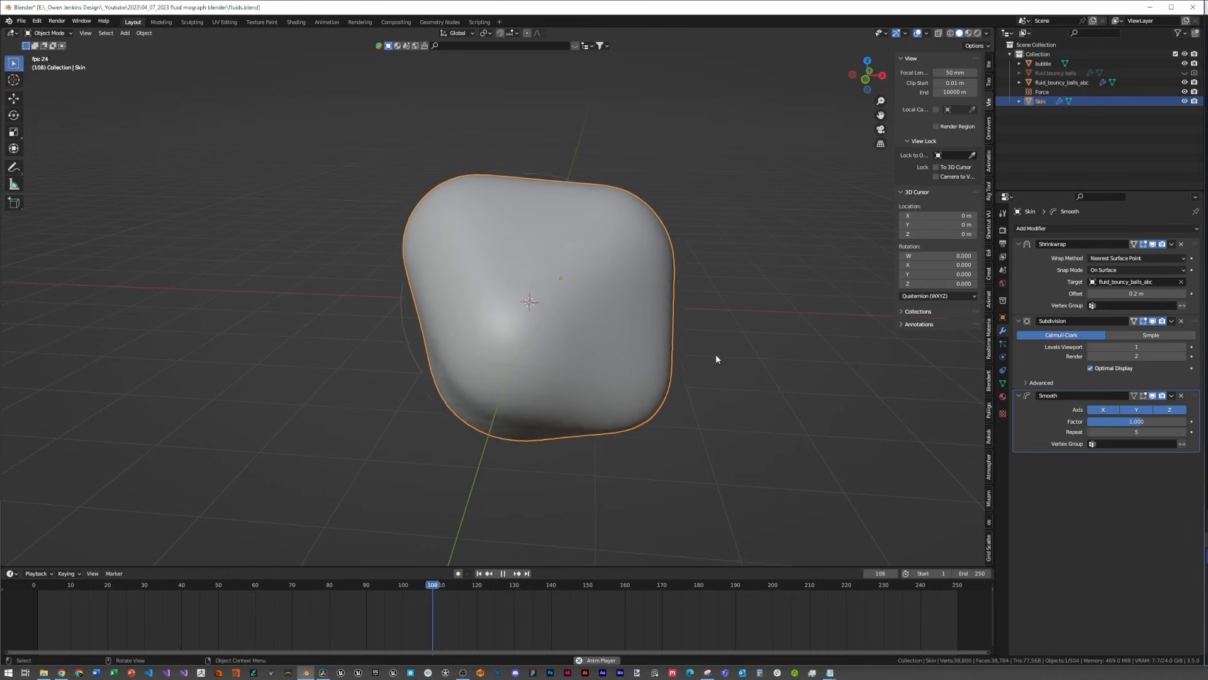
middle_drag(640, 381, 472, 359)
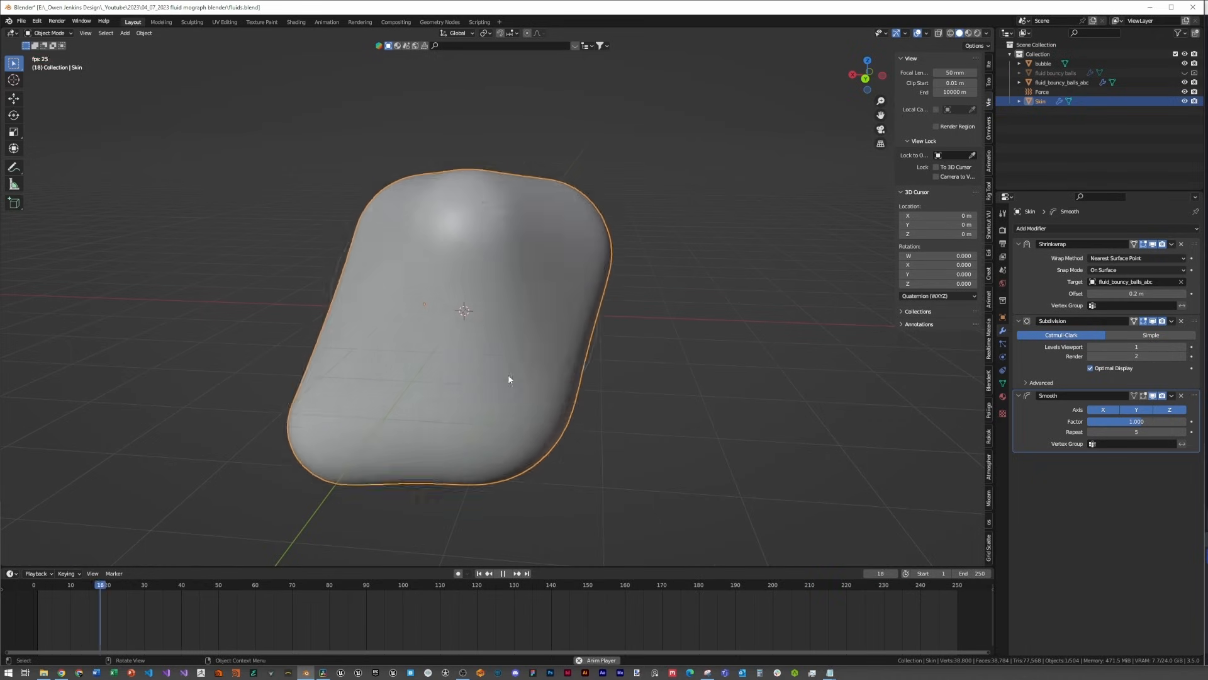
key(space)
key(shift+Left)
middle_drag(499, 368, 192, 249)
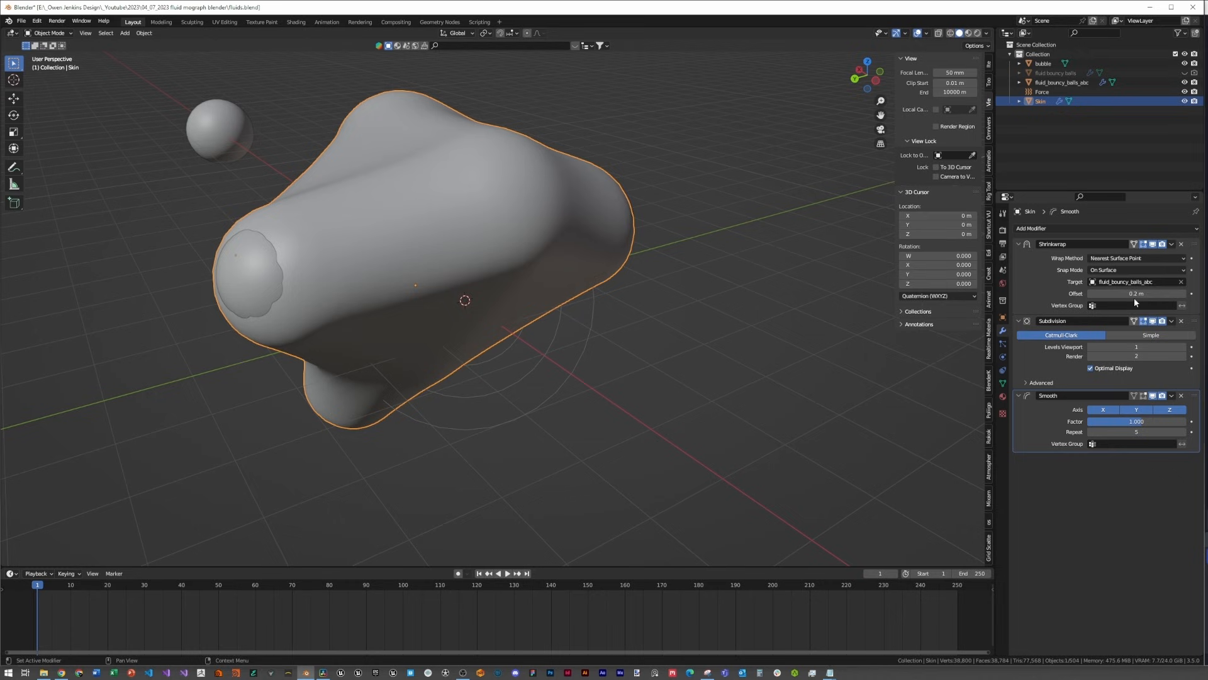
Step: Try a 0.34 m Shrinkwrap offset on the Skin in wireframe shading, and set it back to 0.2 m
drag(1136, 293, 1158, 293)
key(z)
click(392, 319)
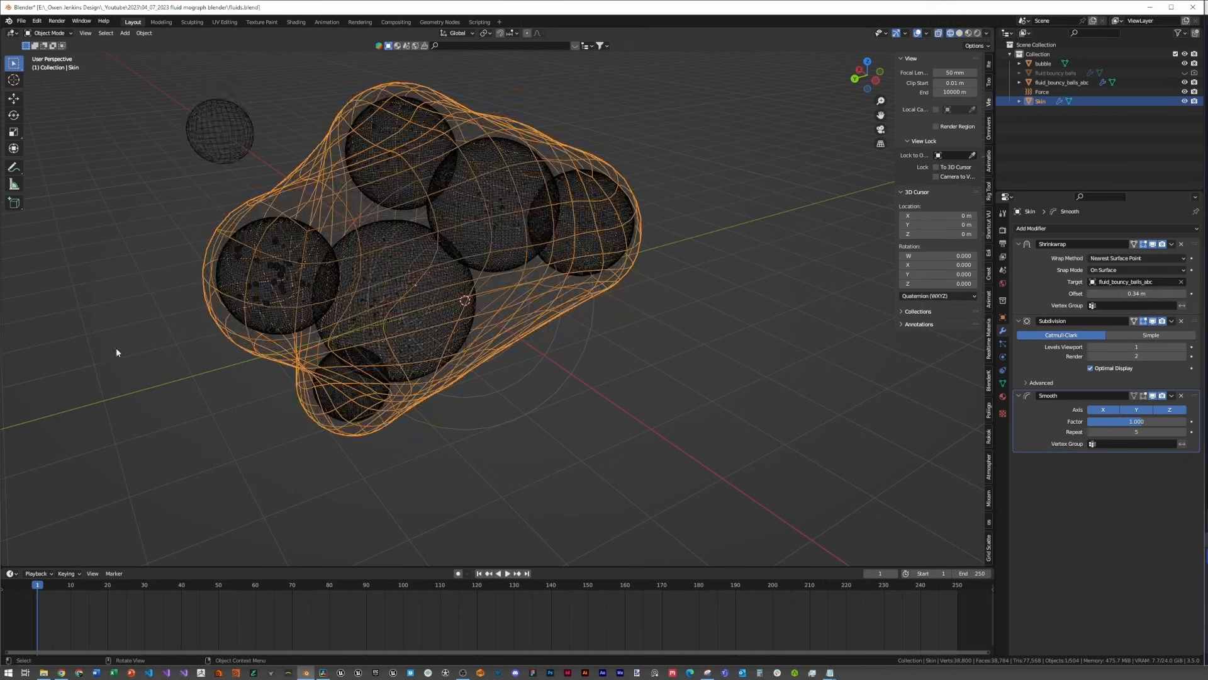
middle_drag(393, 319, 460, 280)
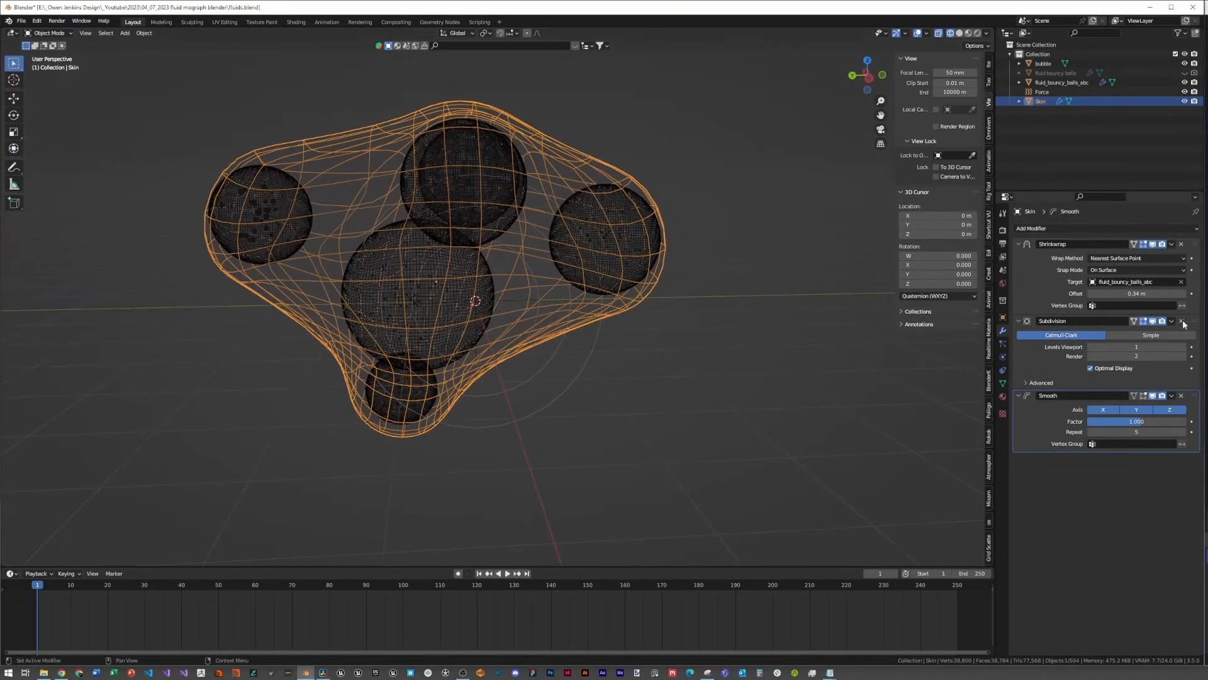
text(0.2)
key(Return)
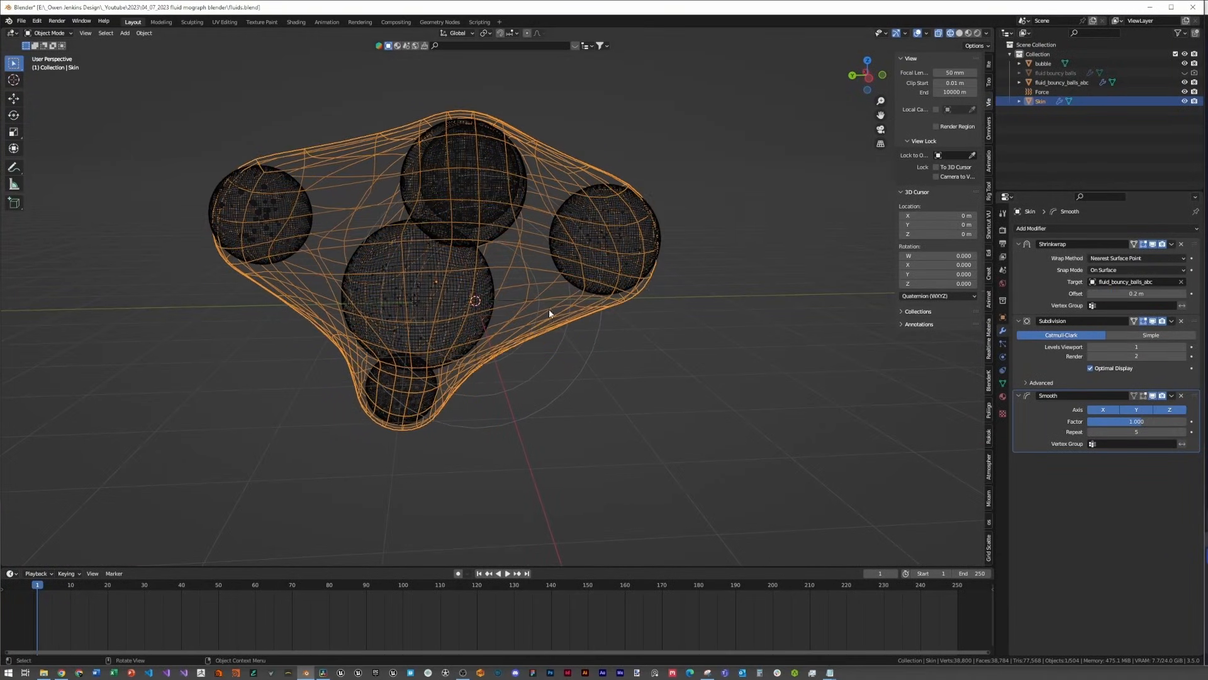
Step: Play the animation to frame 21 and compare the Skin's fit around the balls in solid and wireframe shading
key(space)
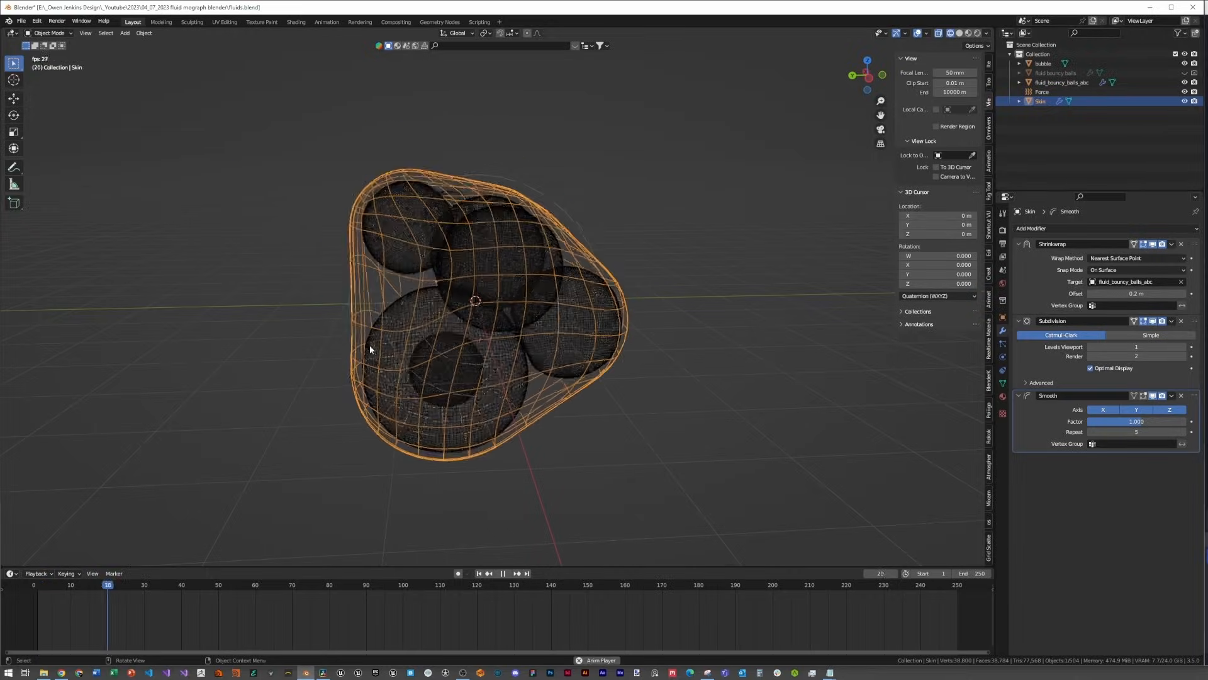
key(shift+z)
mouse_move(604, 343)
middle_down()
mouse_move(439, 329)
mouse_move(284, 345)
mouse_move(399, 318)
middle_up()
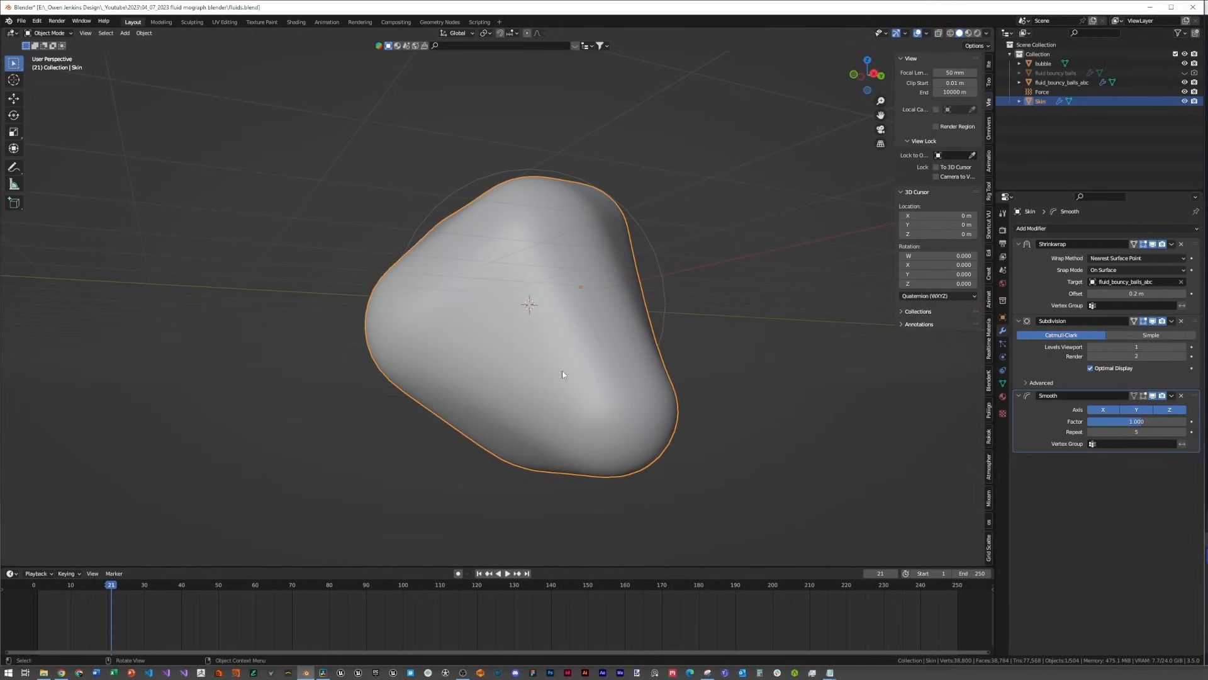
key(shift+z)
scroll(612, 359, up, 3)
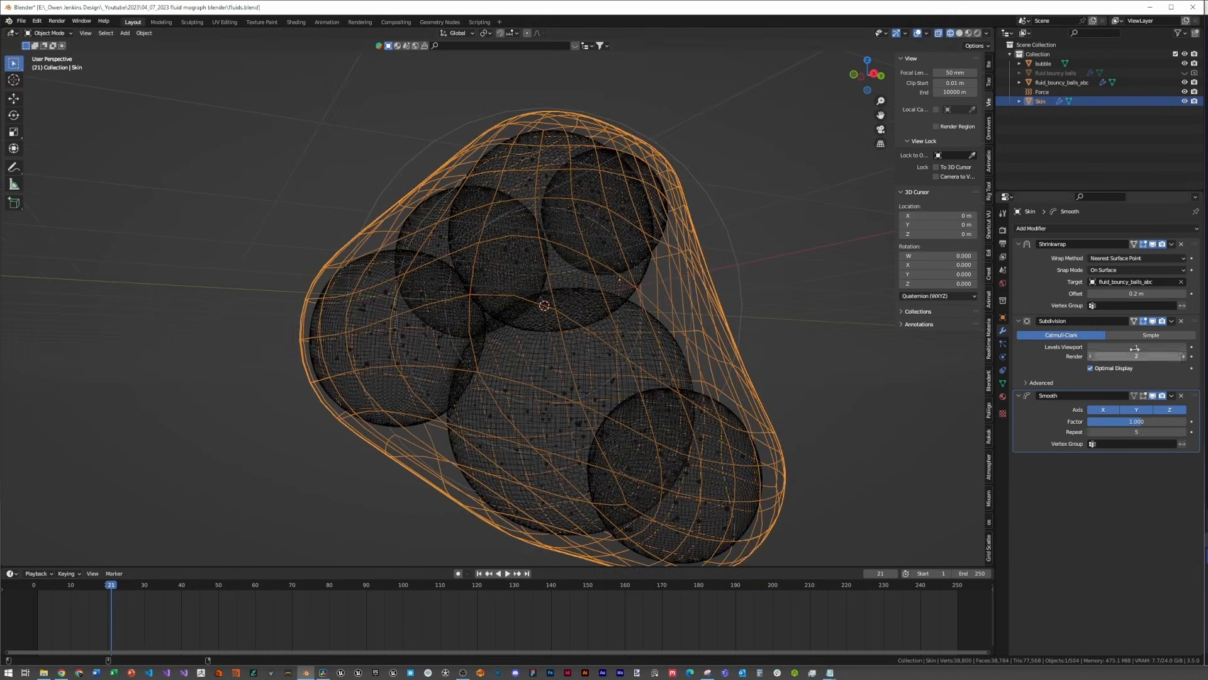
Step: Reduce the Skin's Shrinkwrap offset to 0.13 m and play the animation in wireframe shading to frame 82
mouse_move(1137, 293)
mouse_down()
mouse_move(1111, 294)
mouse_move(1122, 294)
mouse_up()
key(shift+z)
mouse_move(755, 453)
middle_down()
mouse_move(681, 467)
mouse_move(564, 522)
mouse_move(518, 418)
mouse_move(689, 416)
mouse_move(800, 488)
mouse_move(823, 472)
middle_up()
drag(1127, 293, 1115, 294)
middle_drag(566, 309, 598, 387)
scroll(607, 373, down, 3)
key(shift+z)
key(space)
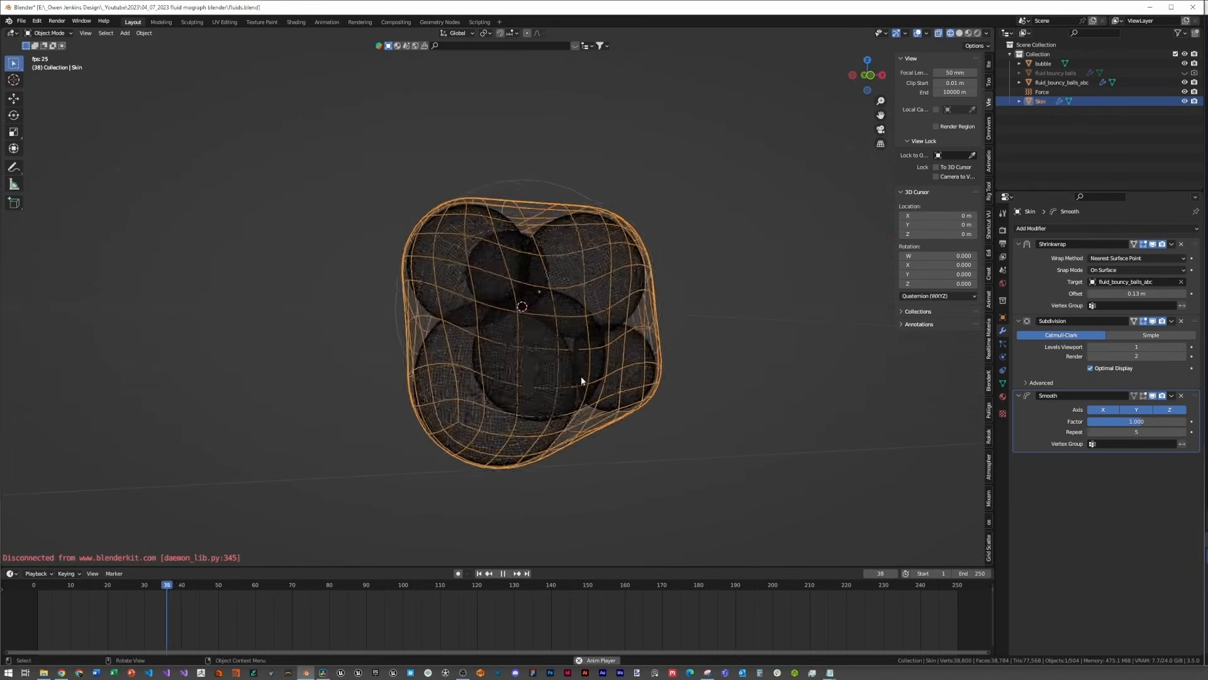
key(space)
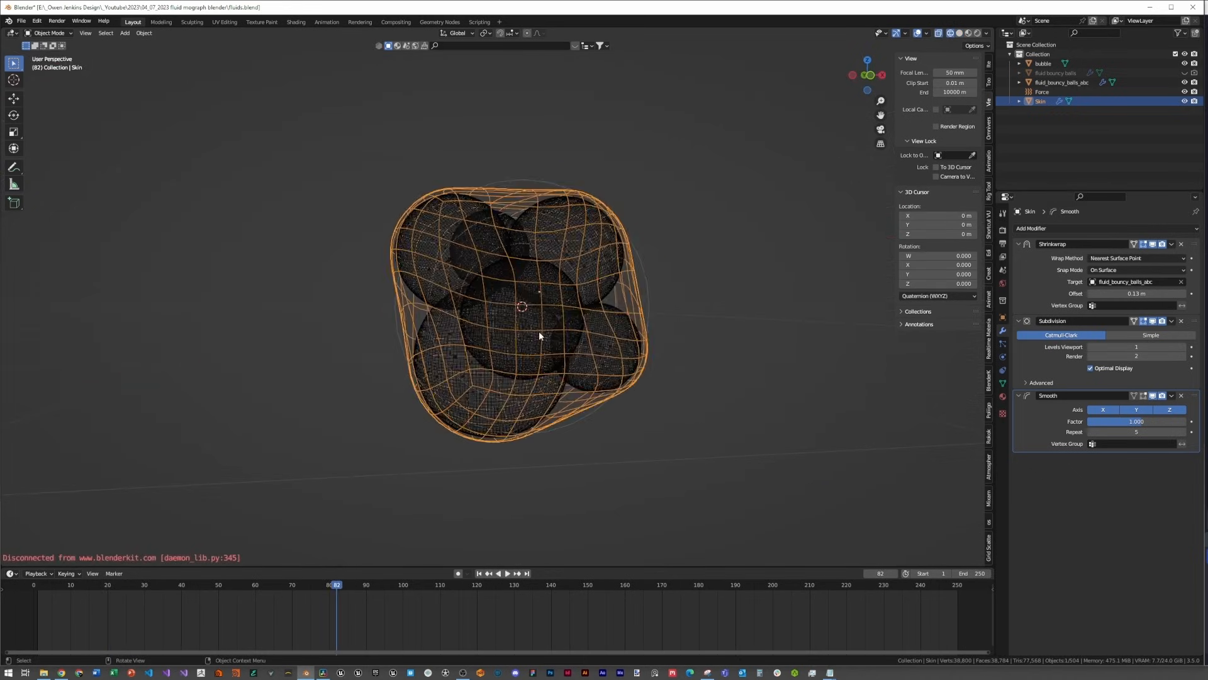
Step: Return to solid shading, add a Solidify modifier to the Skin, and place it between Subdivision and Smooth
key(shift+z)
middle_drag(826, 318, 636, 324)
click(1047, 229)
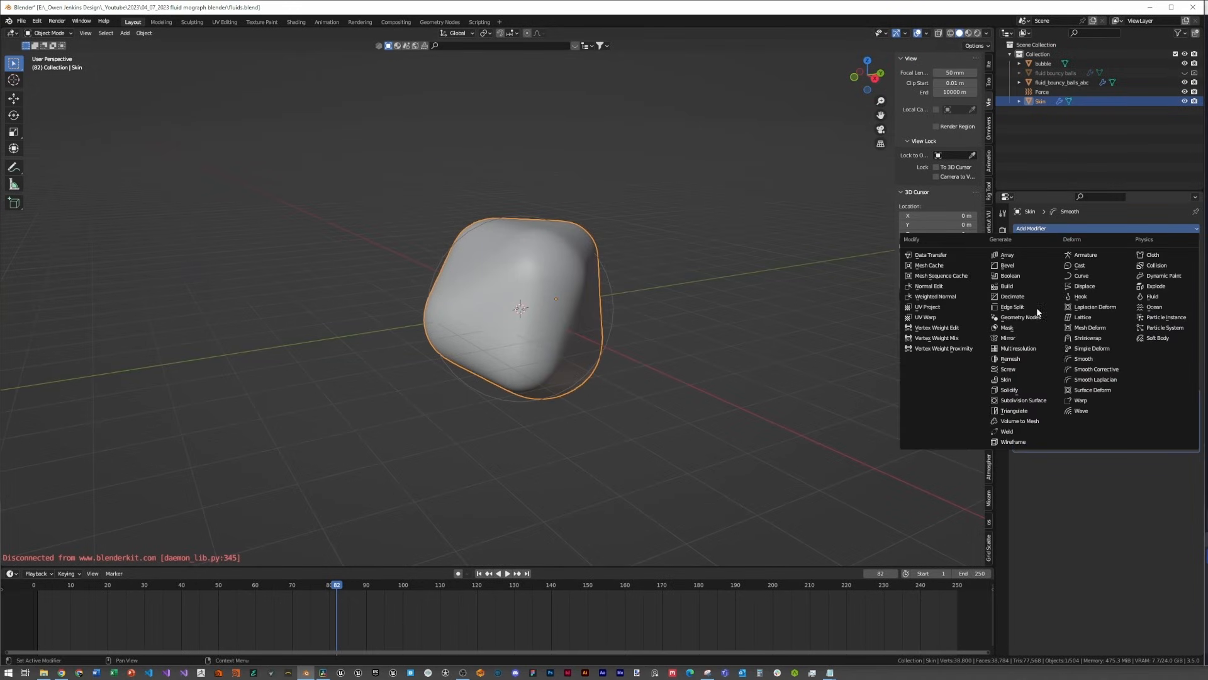
click(1020, 391)
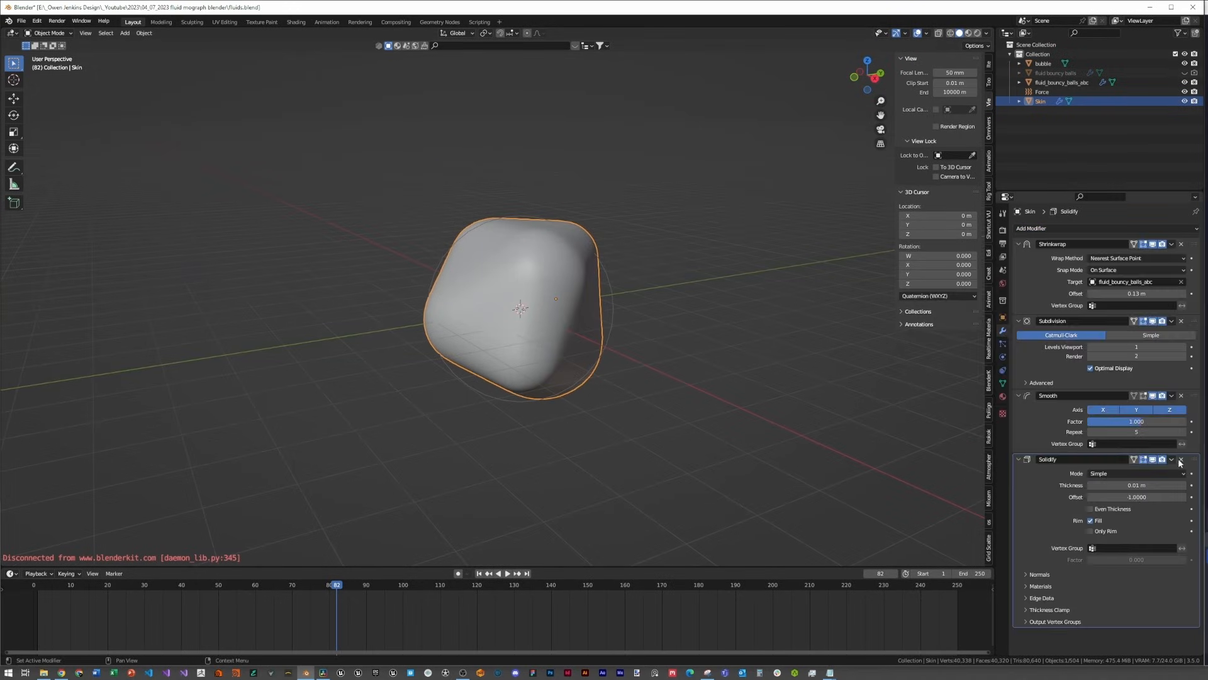
drag(1192, 459, 1189, 395)
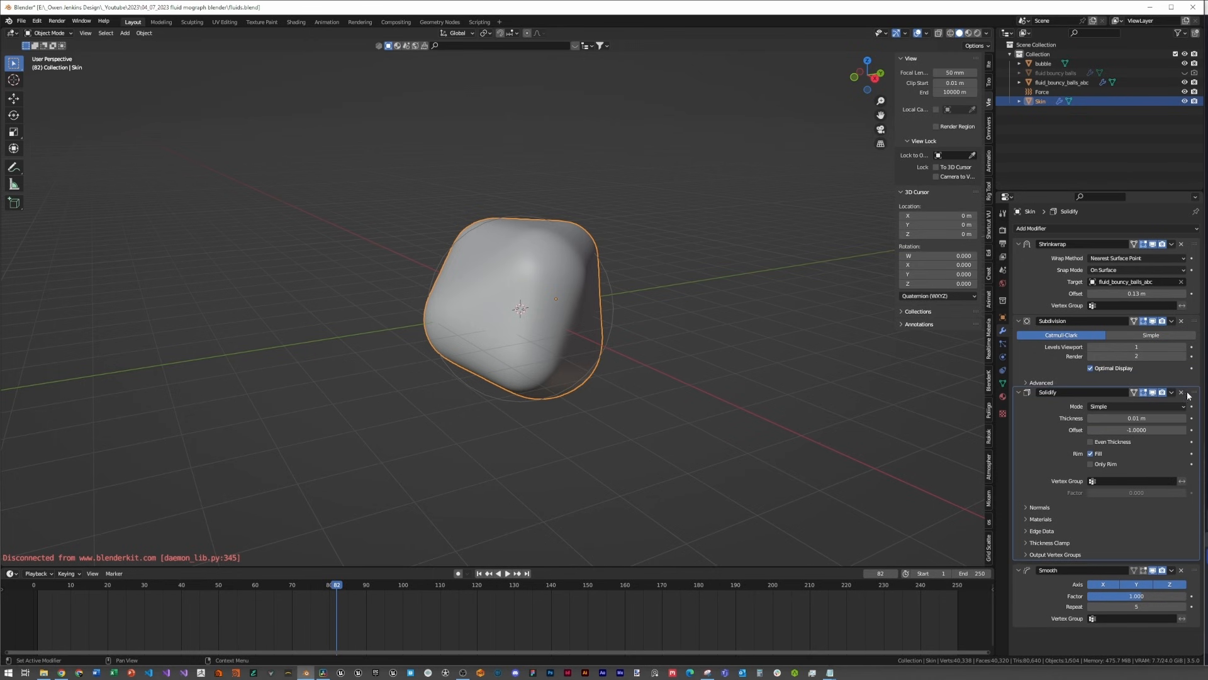
Step: Inspect the Skin's thickness in front wireframe view and set the Solidify offset to 1
scroll(577, 369, up, 2)
key(shift+z)
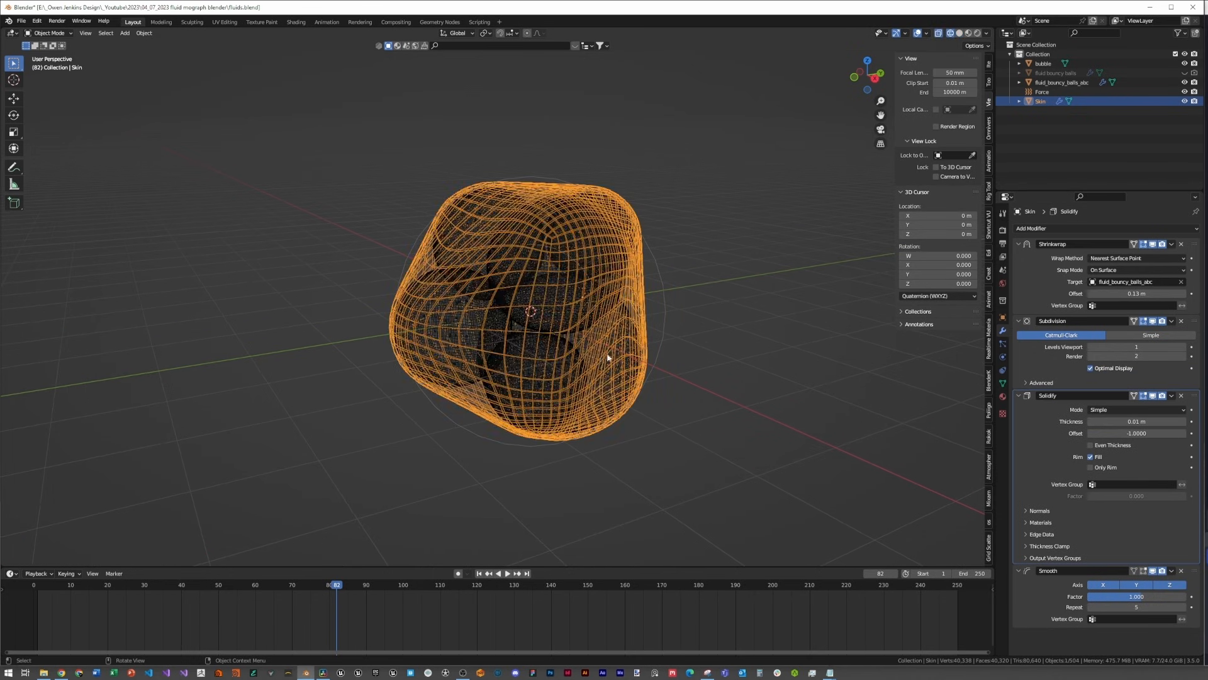
scroll(686, 352, up, 5)
key(KP_1)
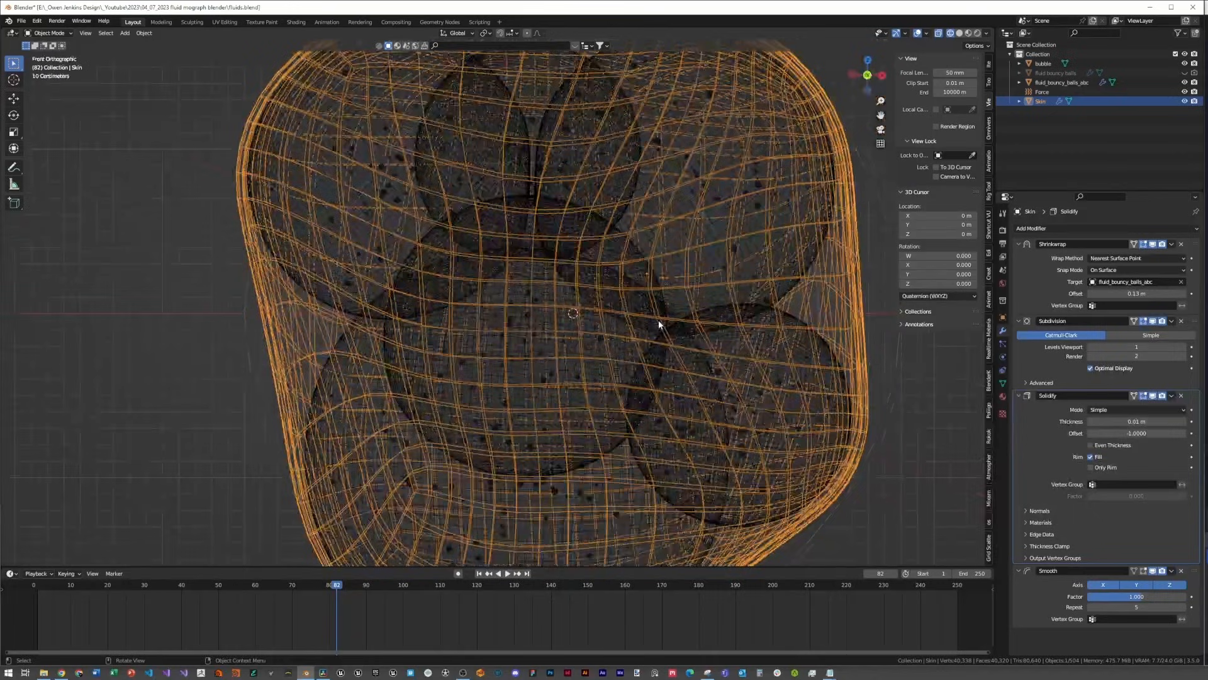
shift+middle_drag(599, 225, 621, 175)
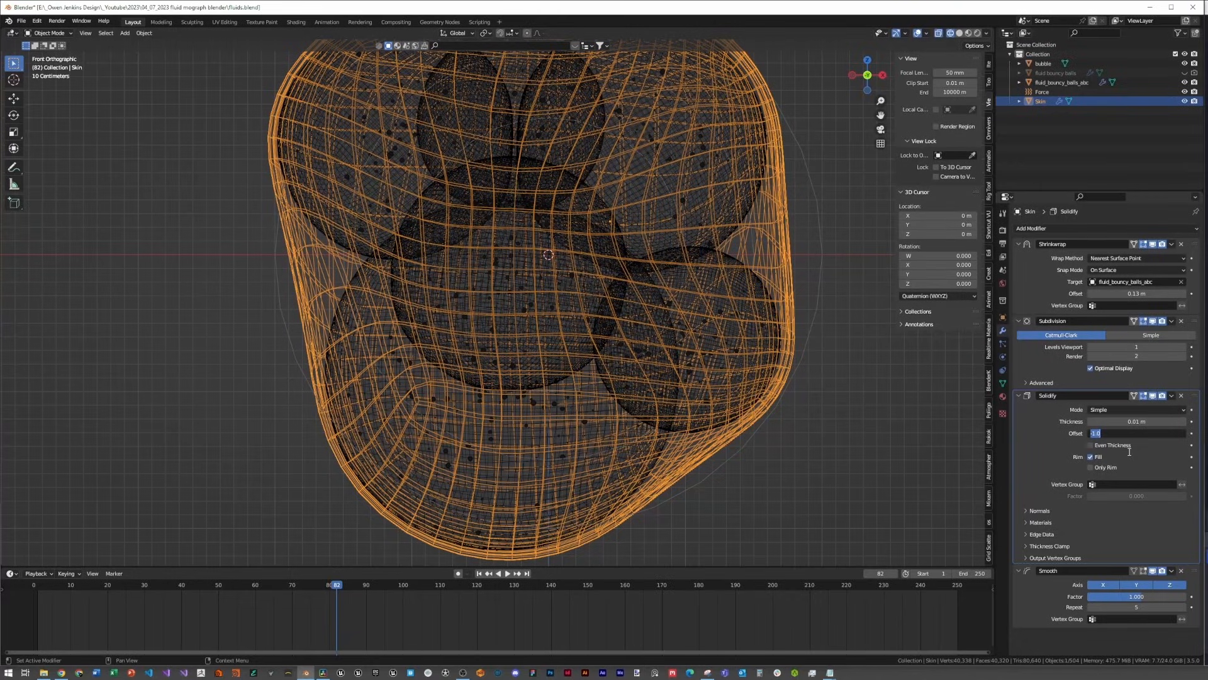
key(Return)
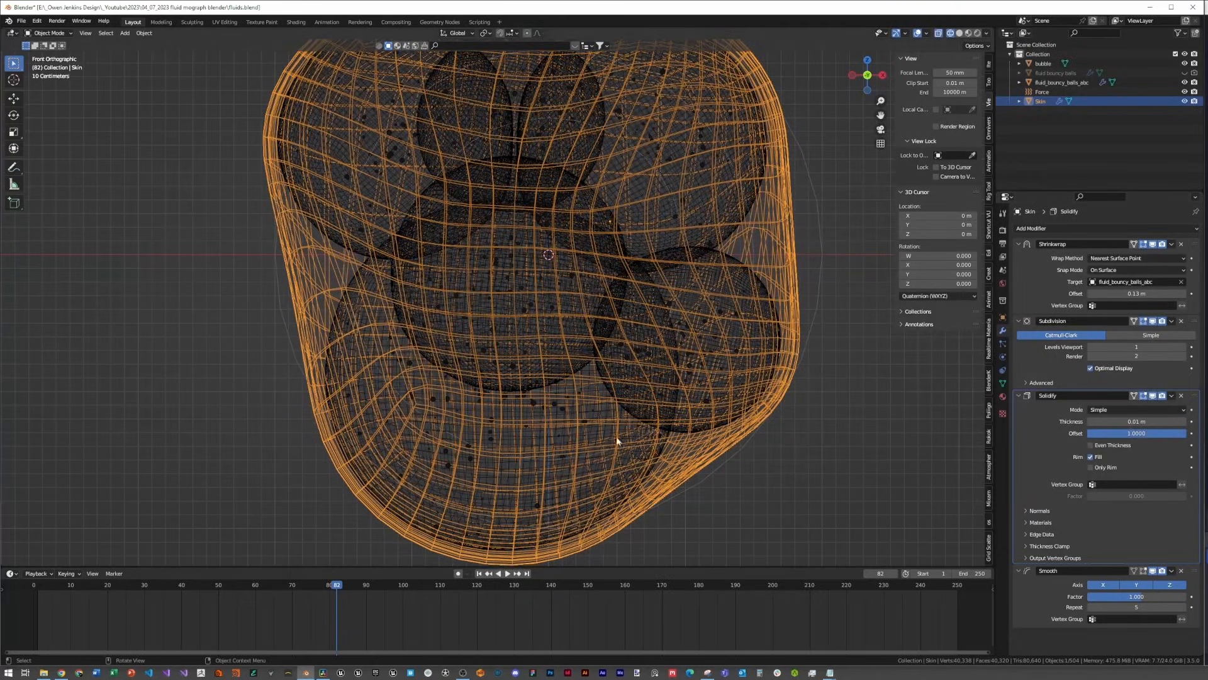
mouse_move(690, 391)
middle_down()
mouse_move(663, 415)
mouse_move(587, 394)
middle_up()
scroll(588, 394, down, 4)
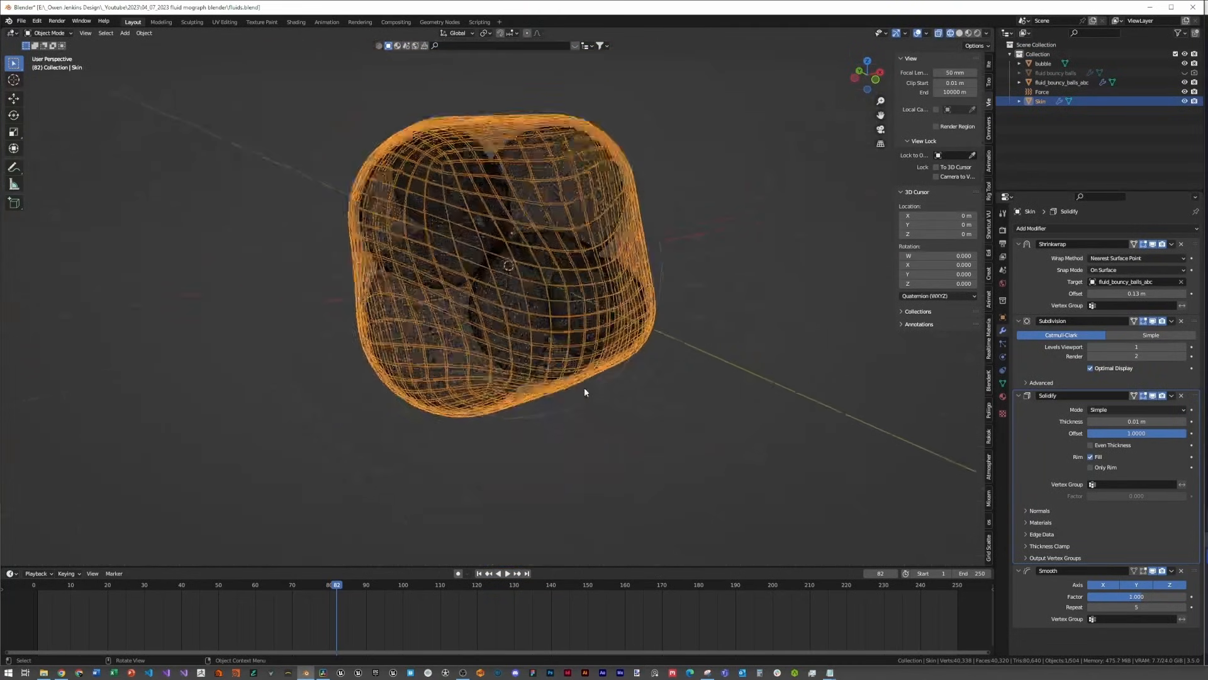
Step: Switch the viewport to rendered shading and light it with a built-in HDRI instead of the scene lights and world
key(z)
click(826, 394)
mouse_move(696, 394)
middle_down()
mouse_move(575, 424)
mouse_move(602, 390)
middle_up()
key(z)
click(701, 187)
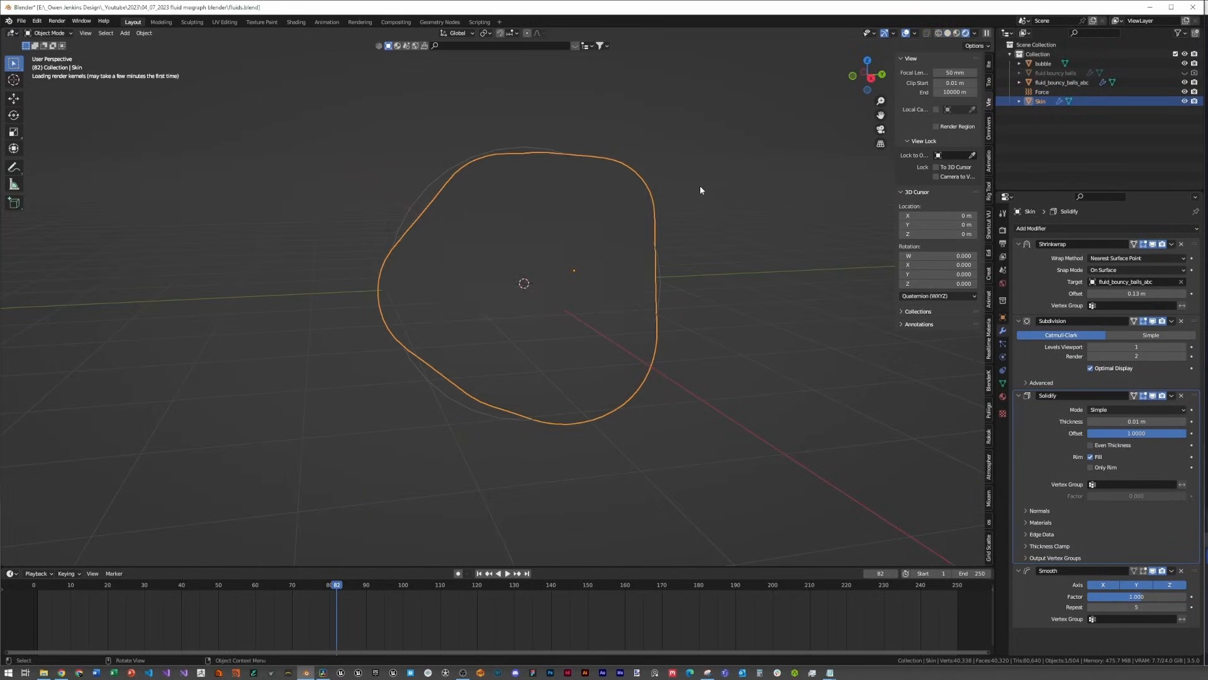
click(976, 34)
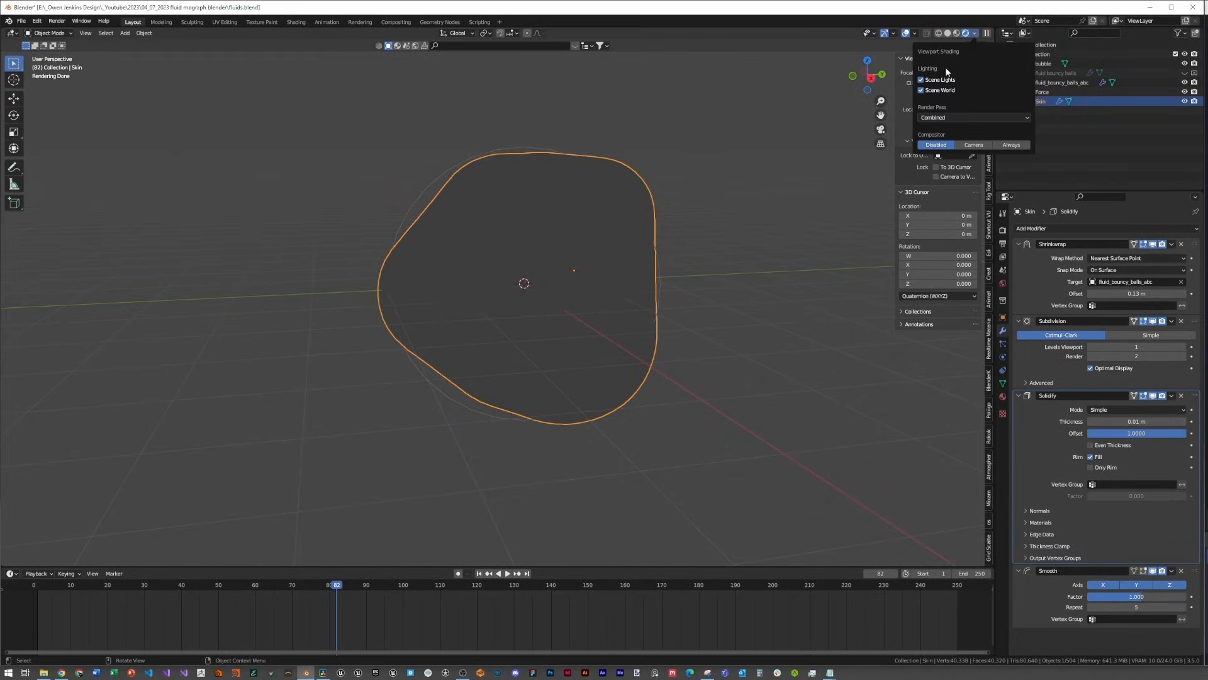
click(962, 109)
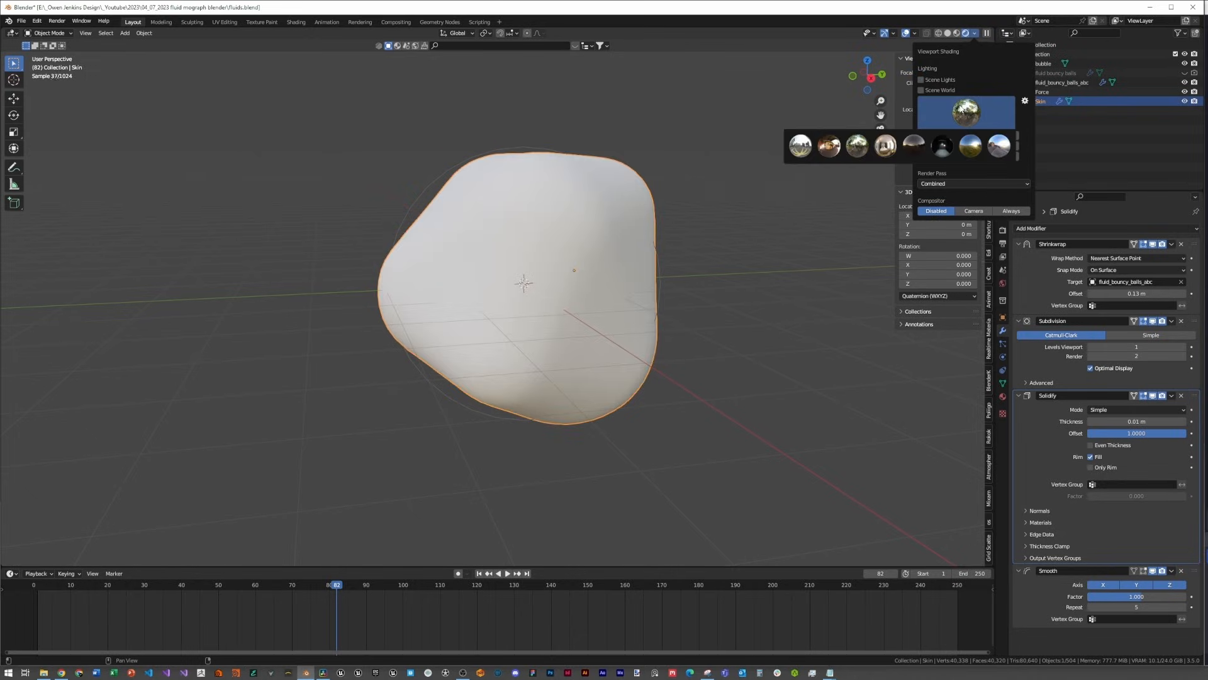
click(829, 145)
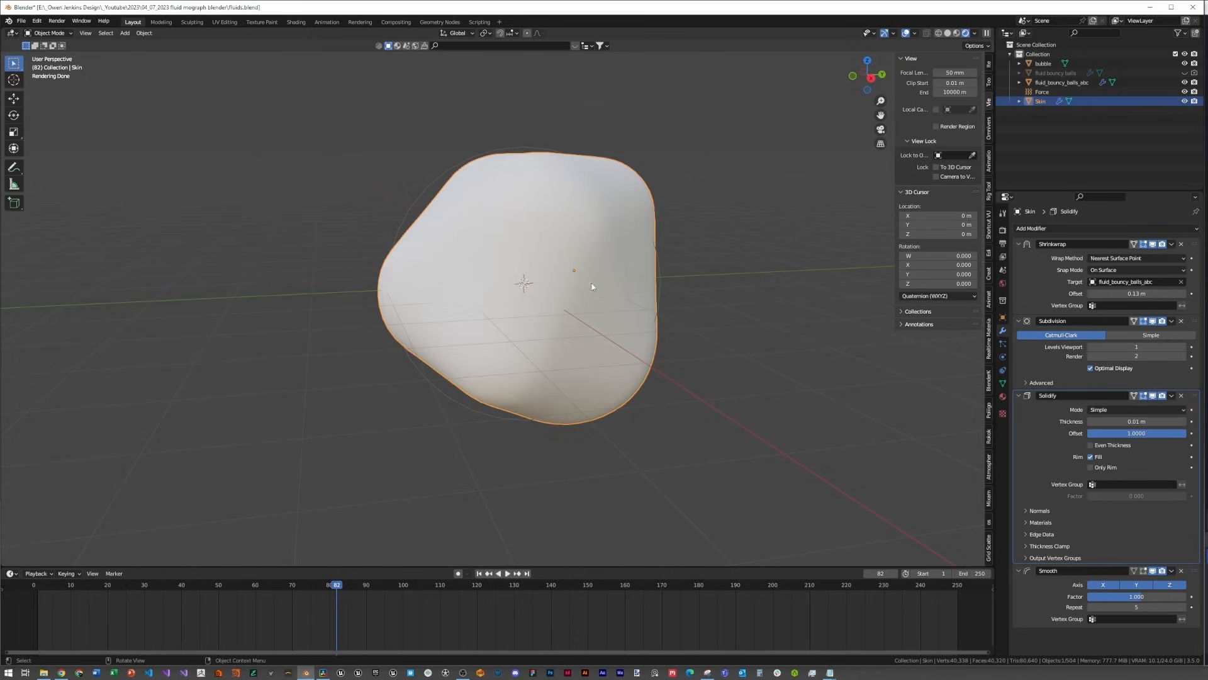
Step: Assign the existing Glass material to the Skin
click(1003, 396)
click(1020, 269)
click(1038, 271)
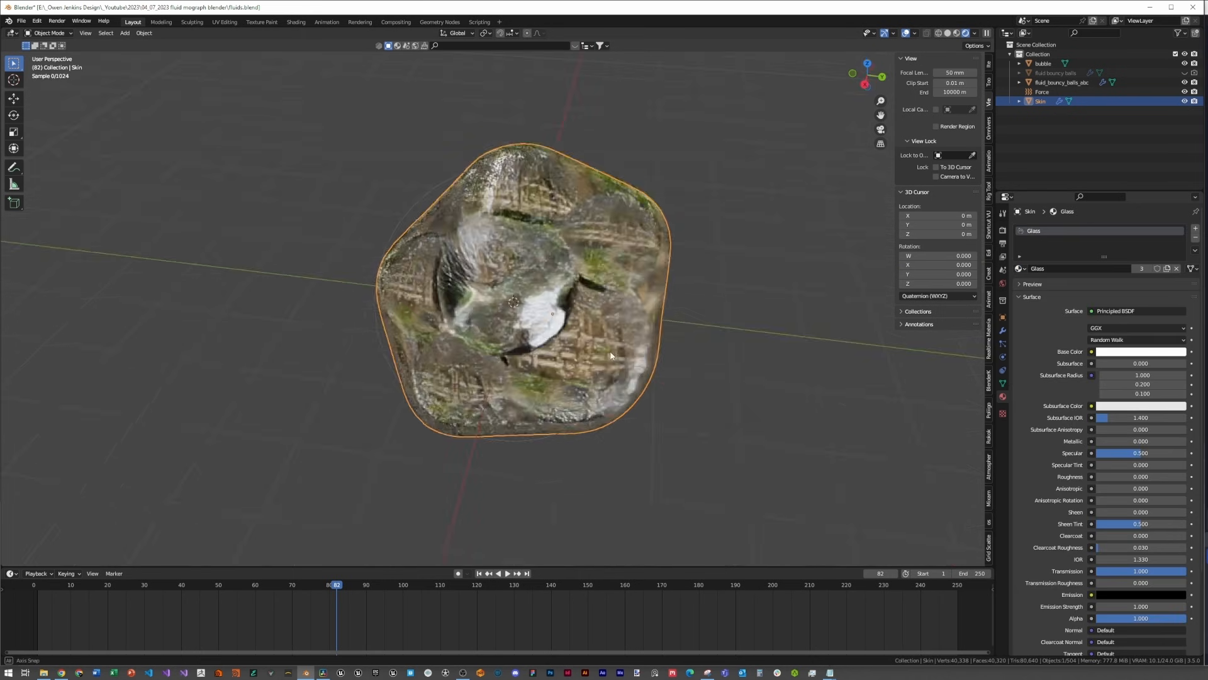
scroll(610, 354, up, 3)
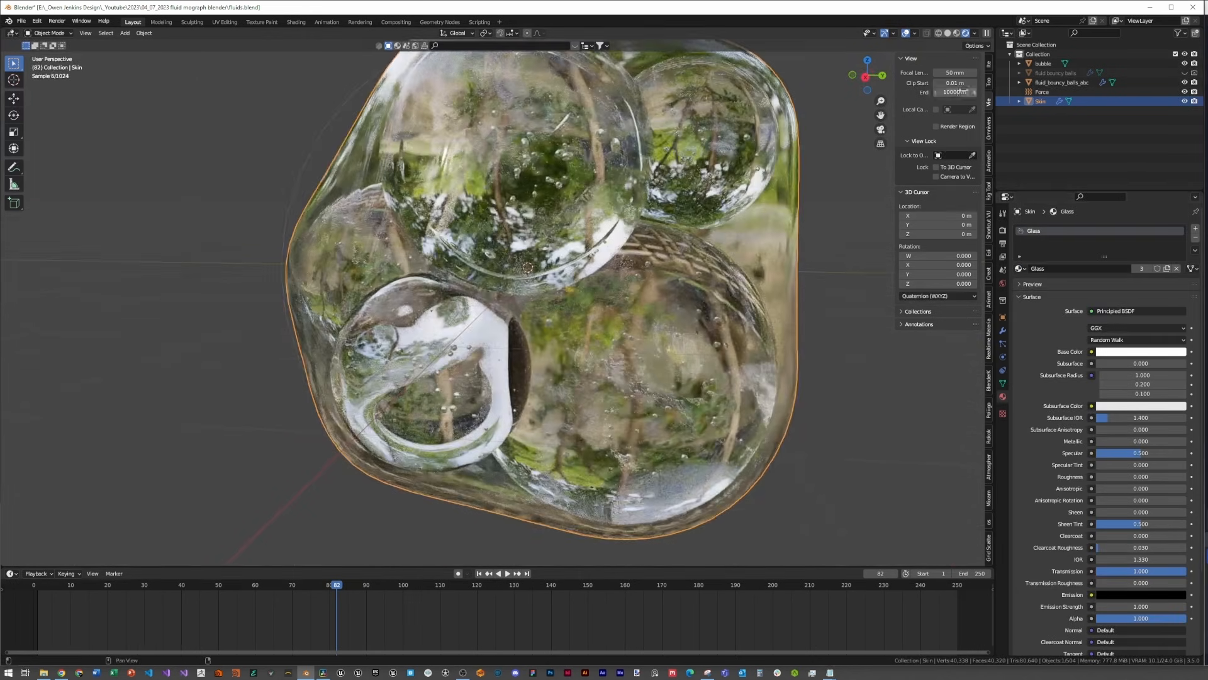
Step: Change the viewport lighting to the built-in HDRI with buildings and examine the glass Skin from another angle
click(975, 33)
click(967, 99)
click(829, 148)
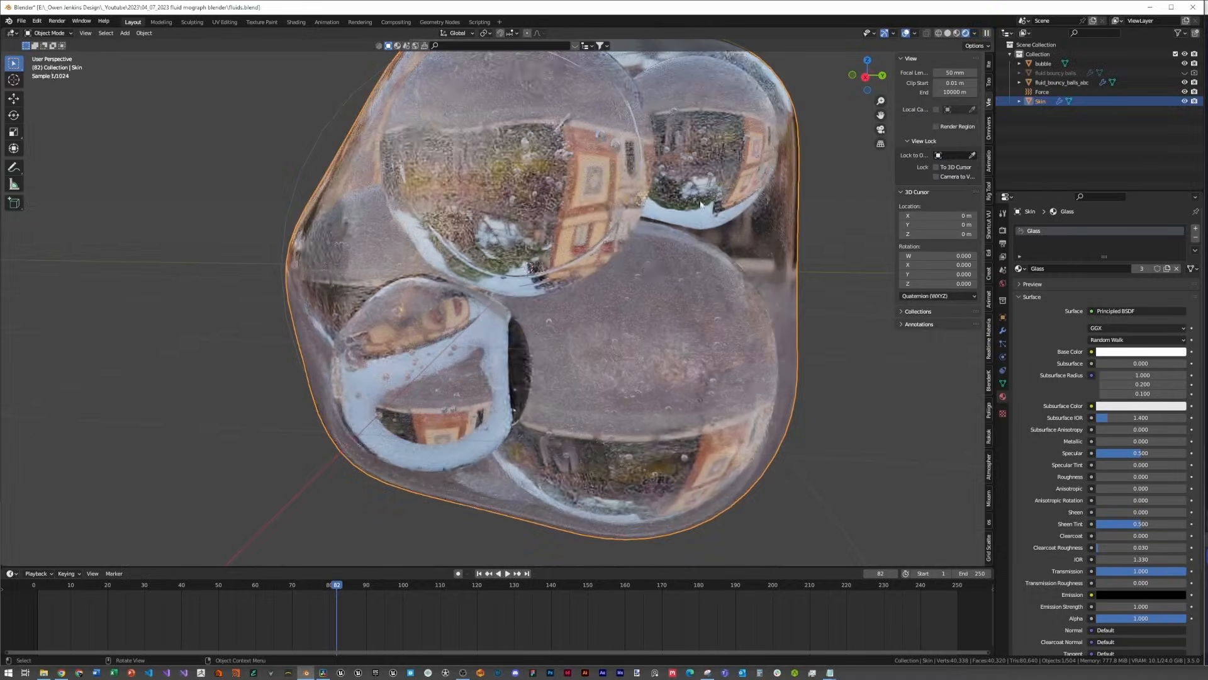
scroll(623, 244, down, 3)
scroll(607, 248, up, 2)
middle_drag(607, 248, 722, 262)
scroll(694, 262, up, 1)
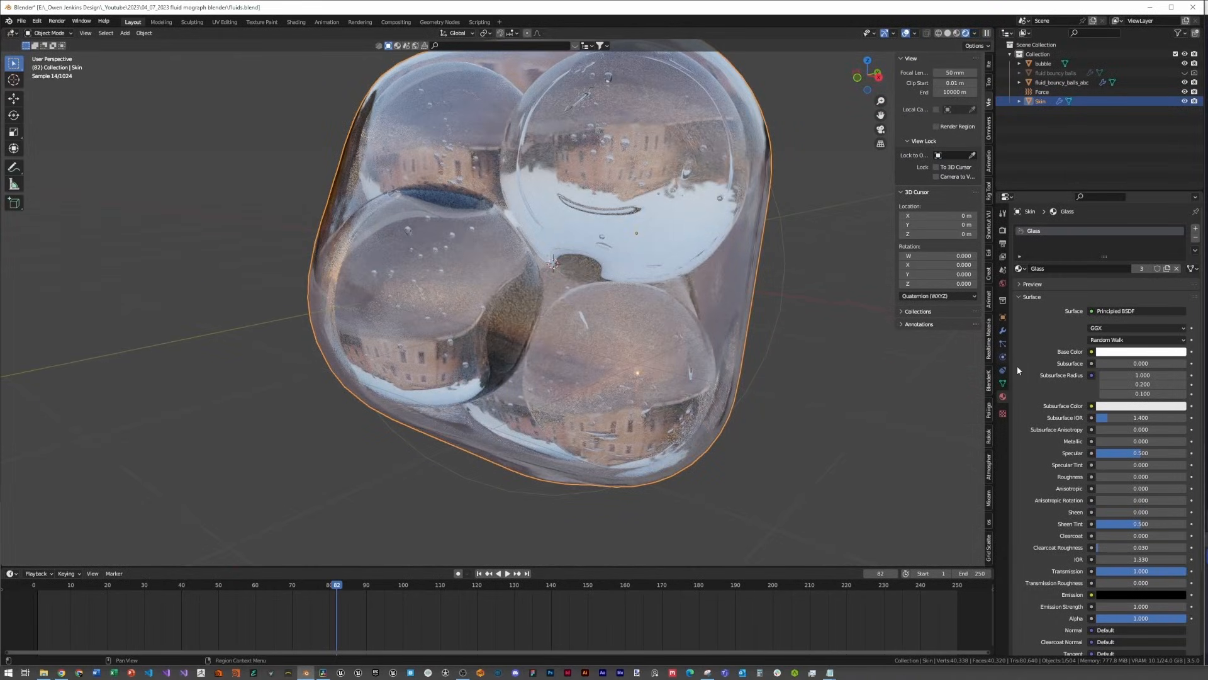
Step: Set the Skin's Shrinkwrap offset to 0.1 m and show the mesh in wireframe shading
click(1003, 331)
click(1121, 294)
text(0.1)
key(Return)
middle_drag(700, 277, 559, 243)
scroll(589, 221, down, 3)
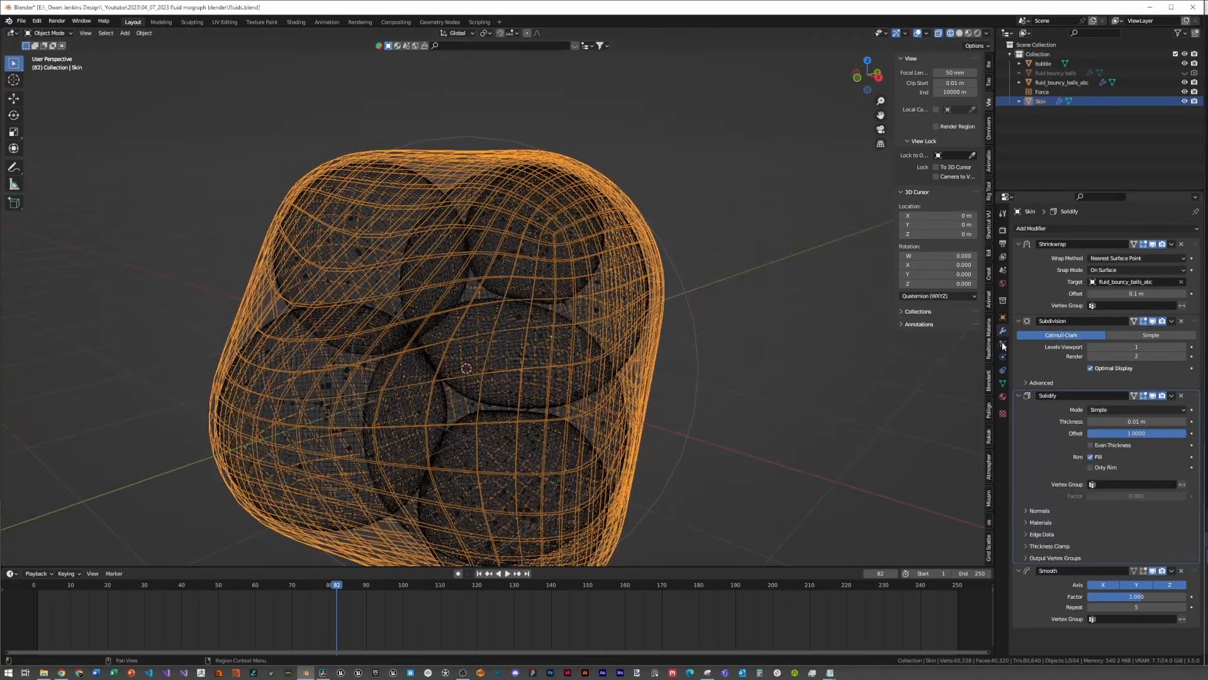
Step: Add a Hair particle system to the Skin with 2500 particles
click(1003, 344)
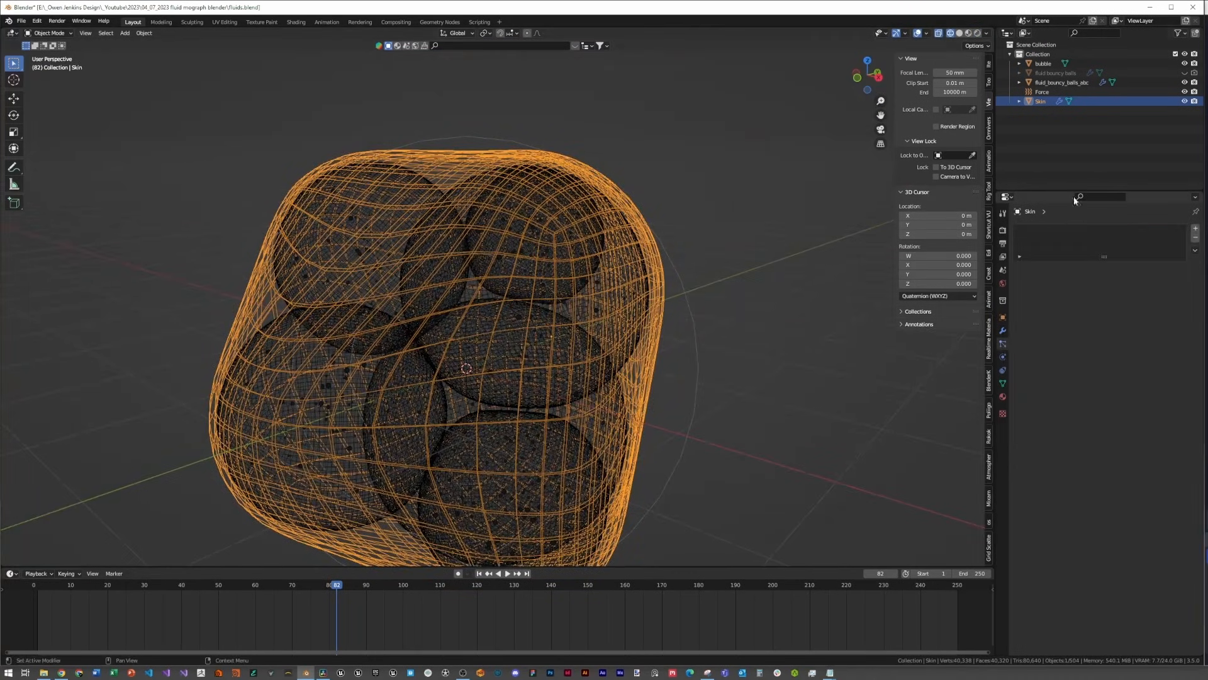
click(1195, 228)
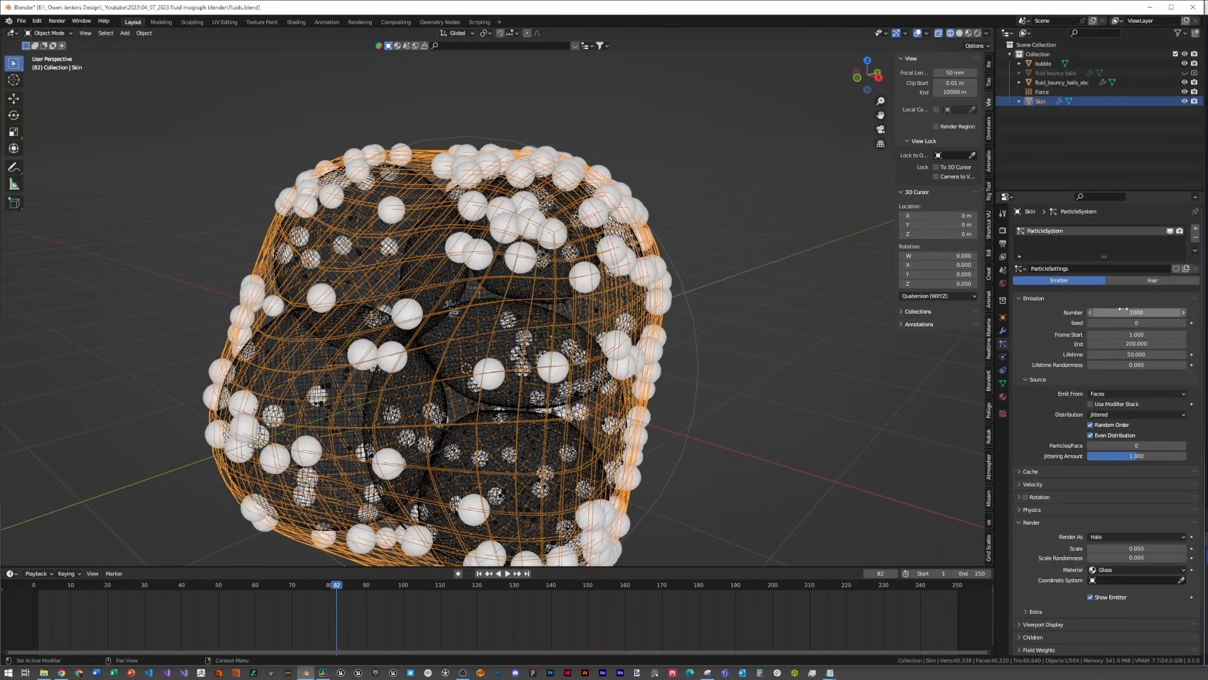
click(1138, 281)
click(1137, 321)
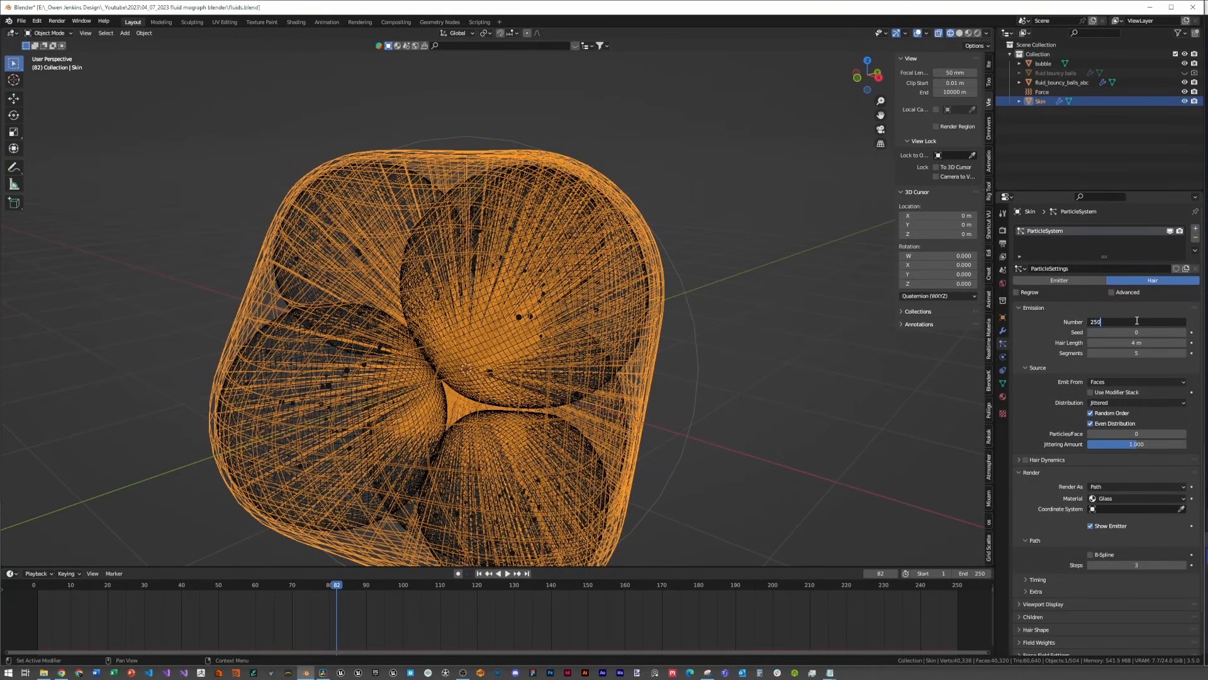
text(2500)
key(Return)
Step: Keep the hair particles emitting from faces, set their jittering amount to 2, and render them as Object
click(1133, 382)
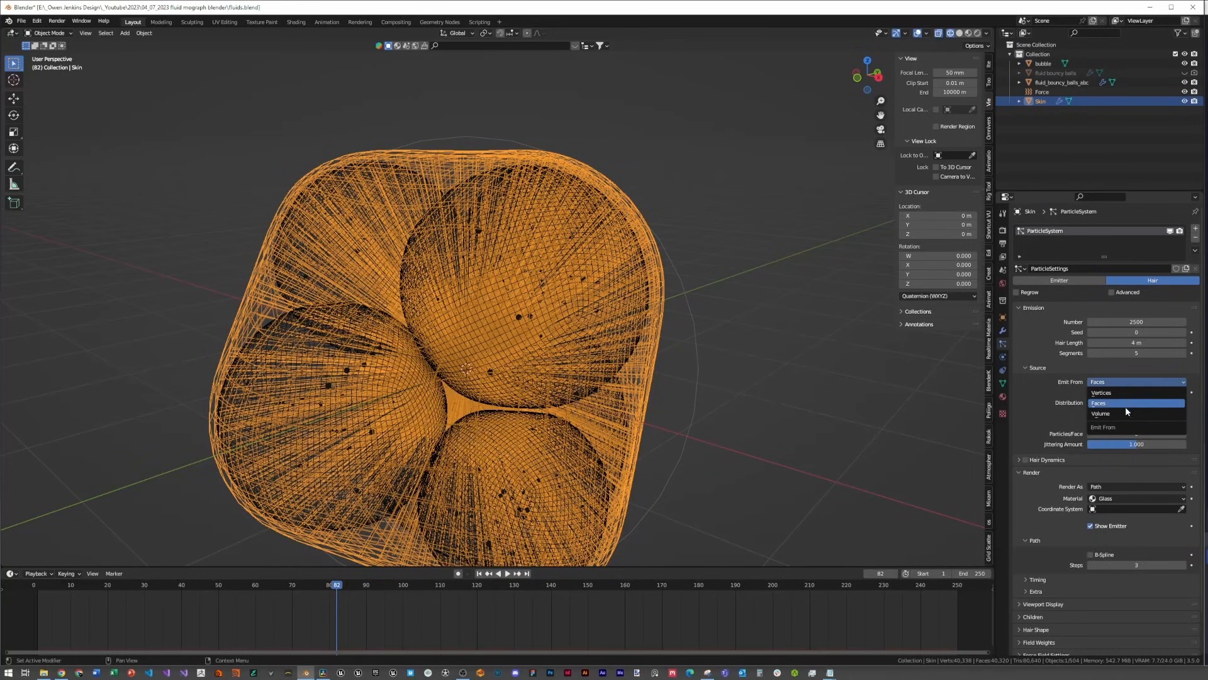
click(1058, 370)
click(1093, 367)
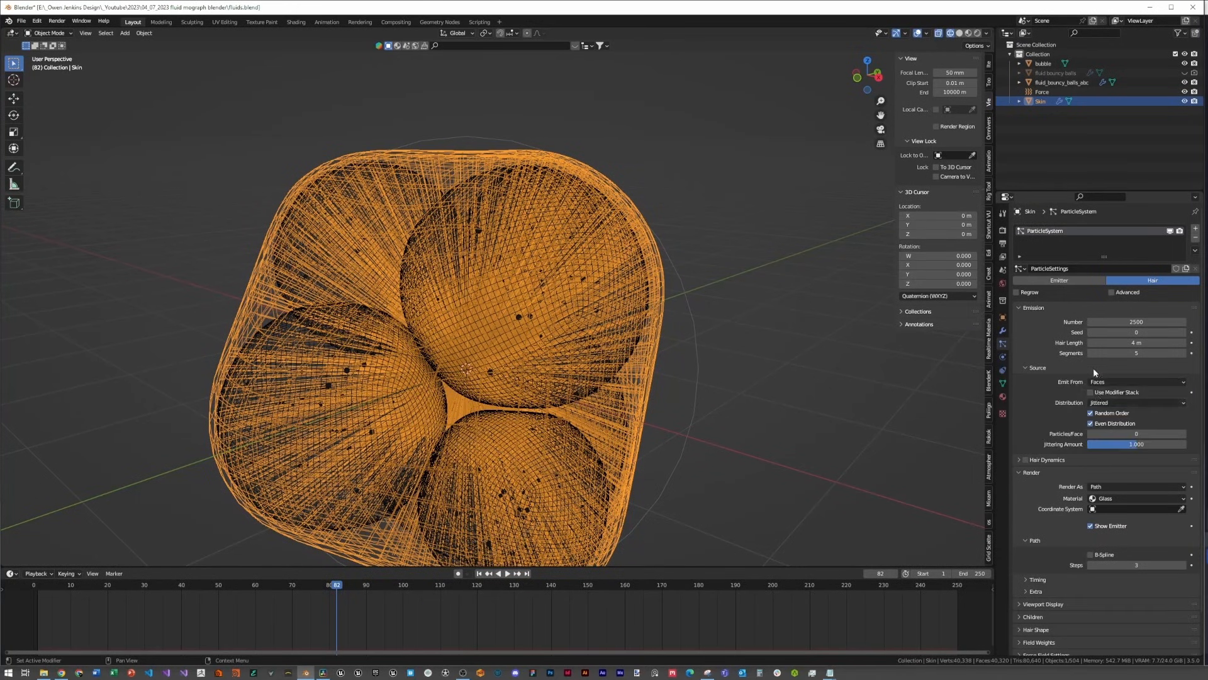
drag(1128, 444, 1171, 445)
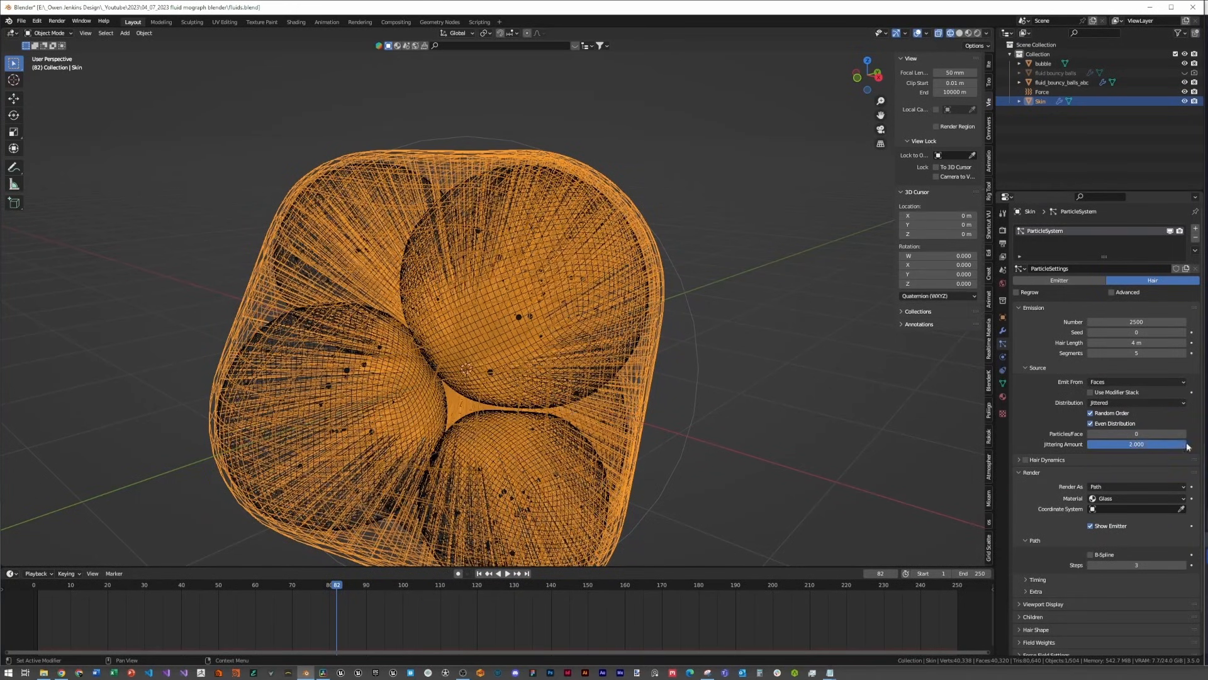
click(1100, 518)
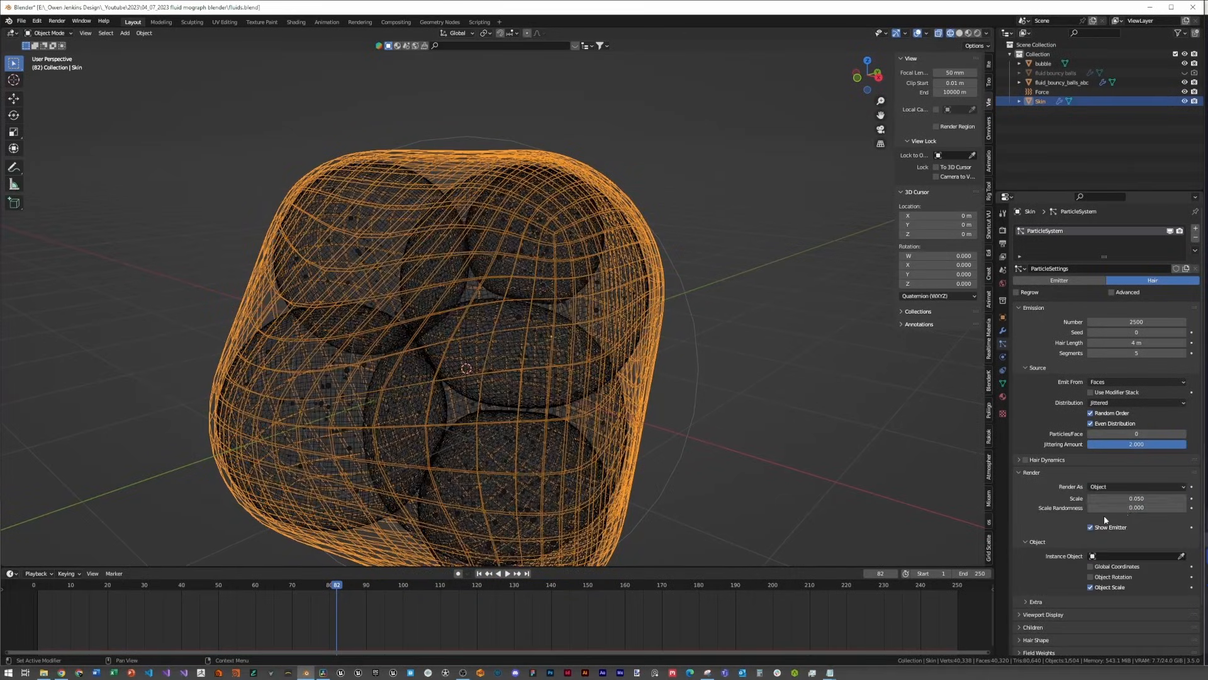
Step: Set the bubble object as the instance object for the Skin's hair particles, with scale randomness 0.9
click(1181, 556)
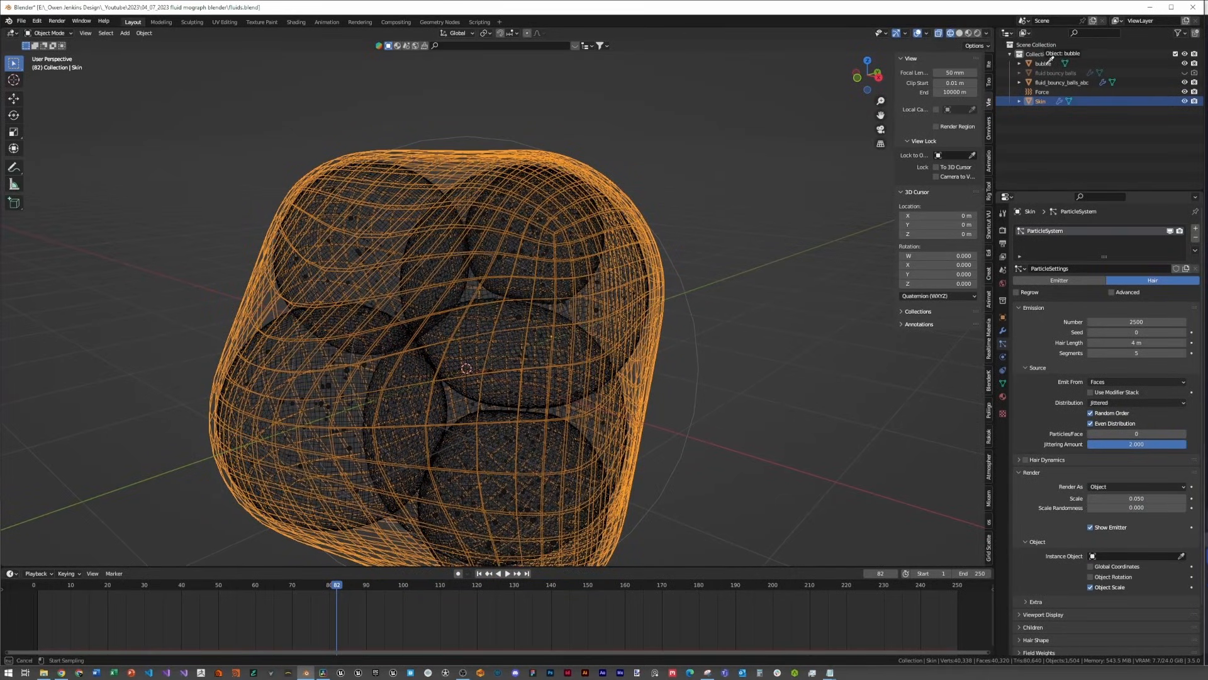
click(1044, 63)
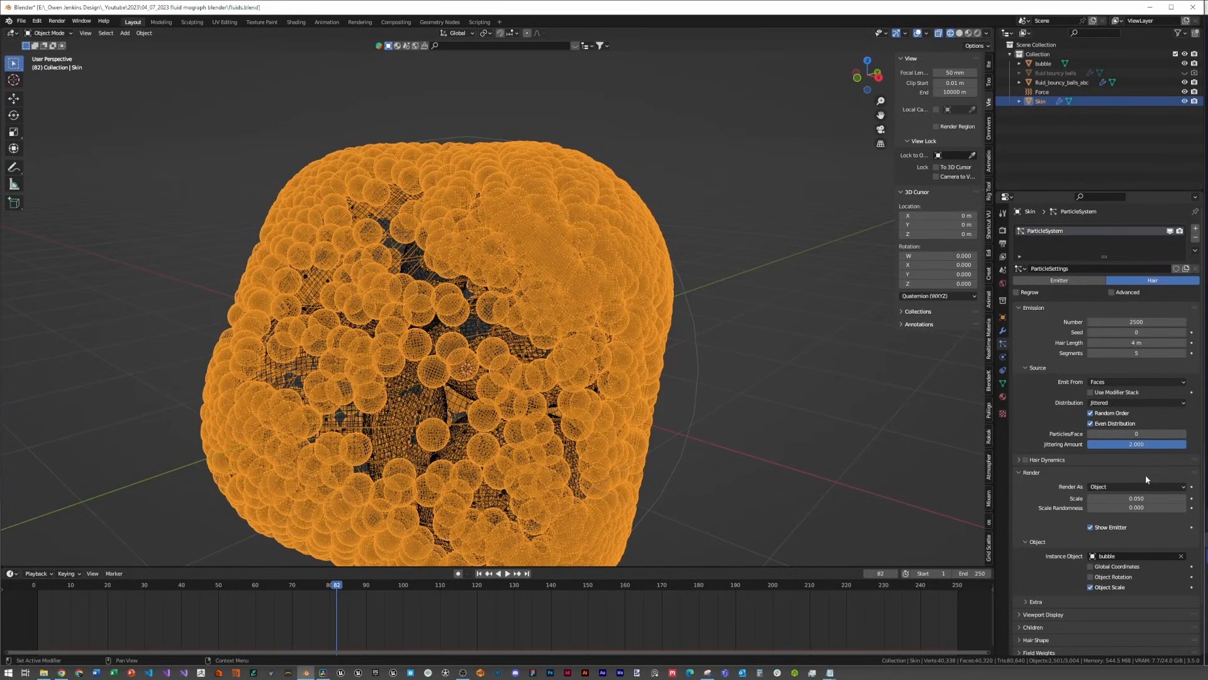
click(1143, 507)
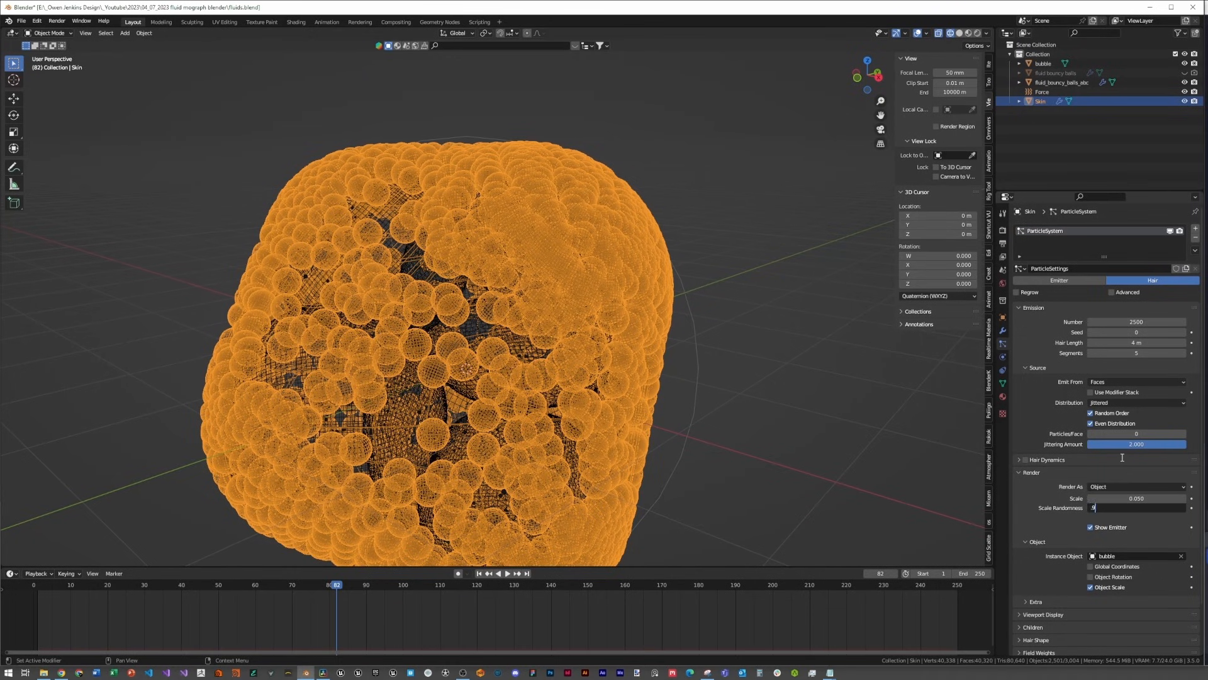
key(Return)
Step: Reduce the render scale of the Skin's bubble particles to 0.005
click(1137, 498)
text(.01)
key(Return)
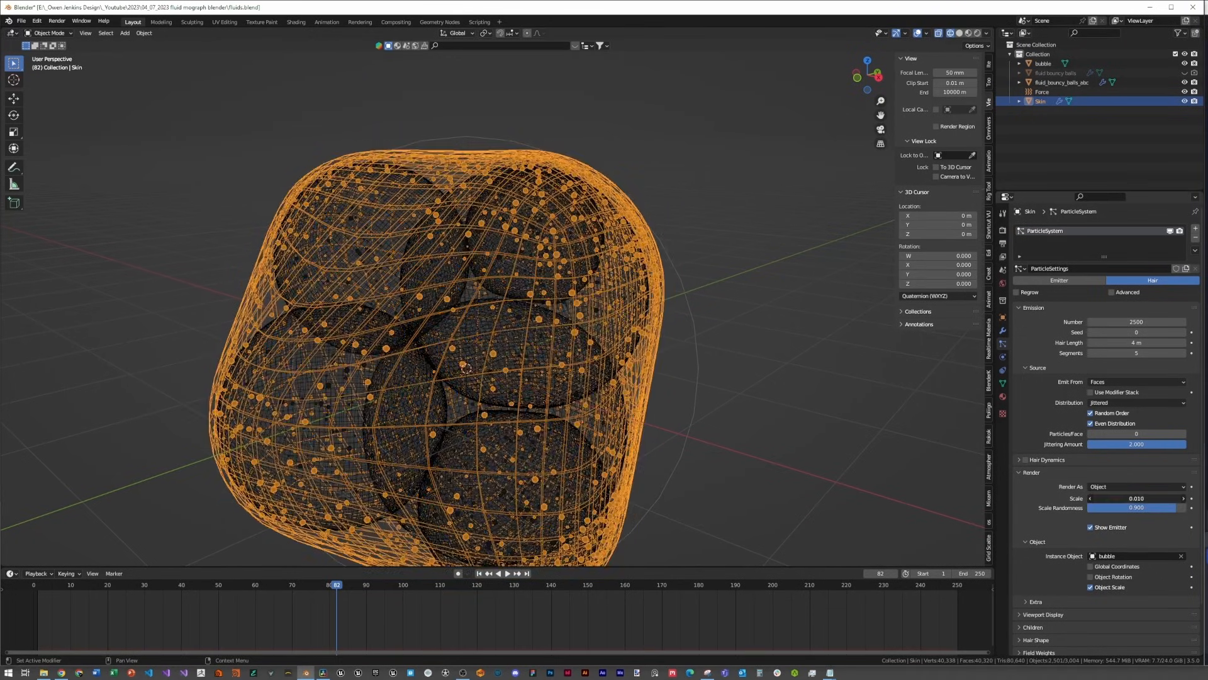
drag(1156, 497, 1171, 498)
click(1157, 497)
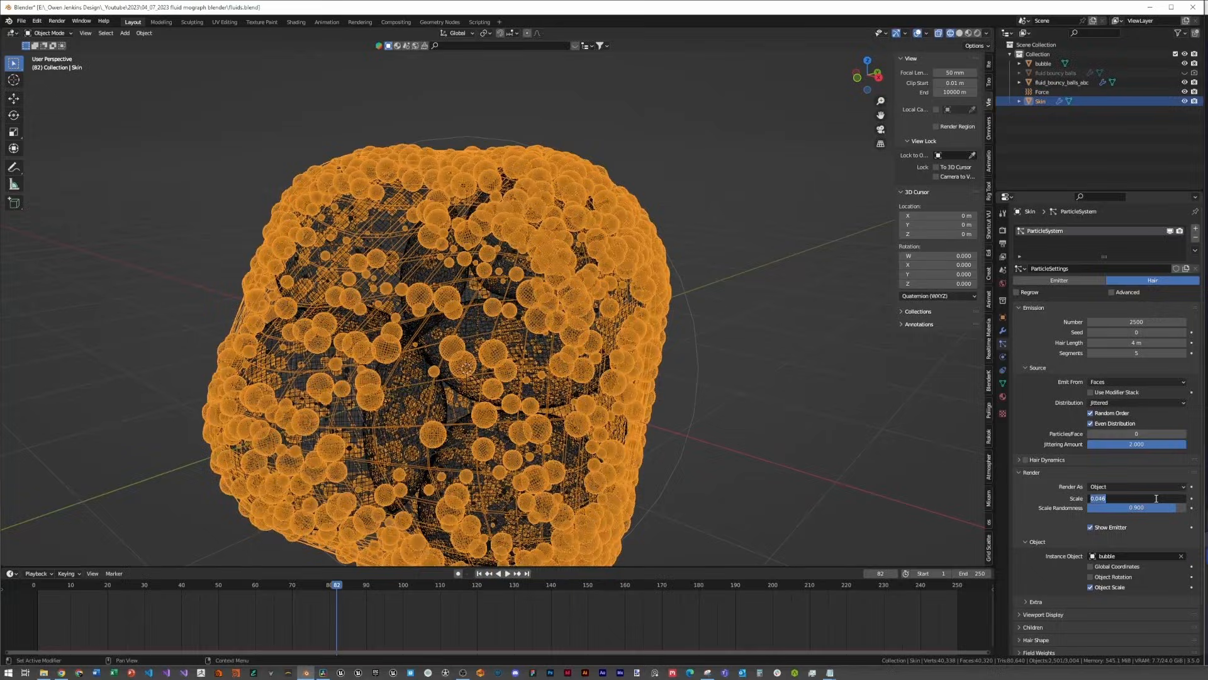
text(.005)
key(Return)
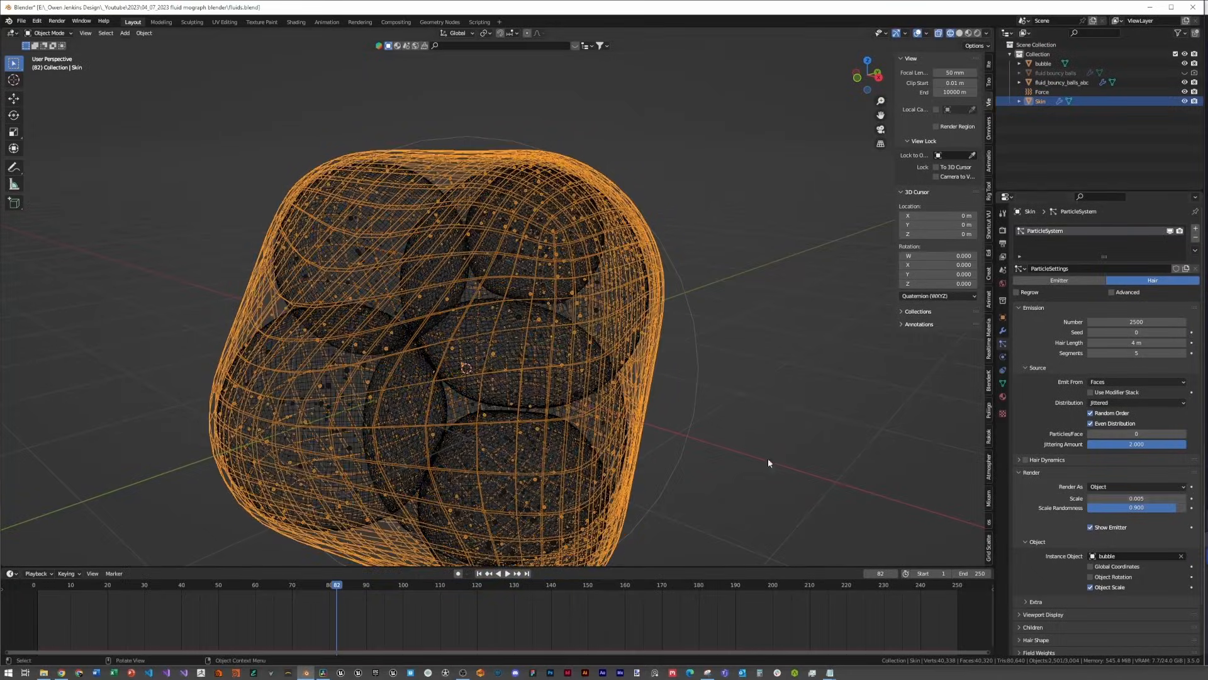
Step: Show the scene in rendered shading and examine the bubbles in the glass Skin from several angles
key(z)
click(739, 358)
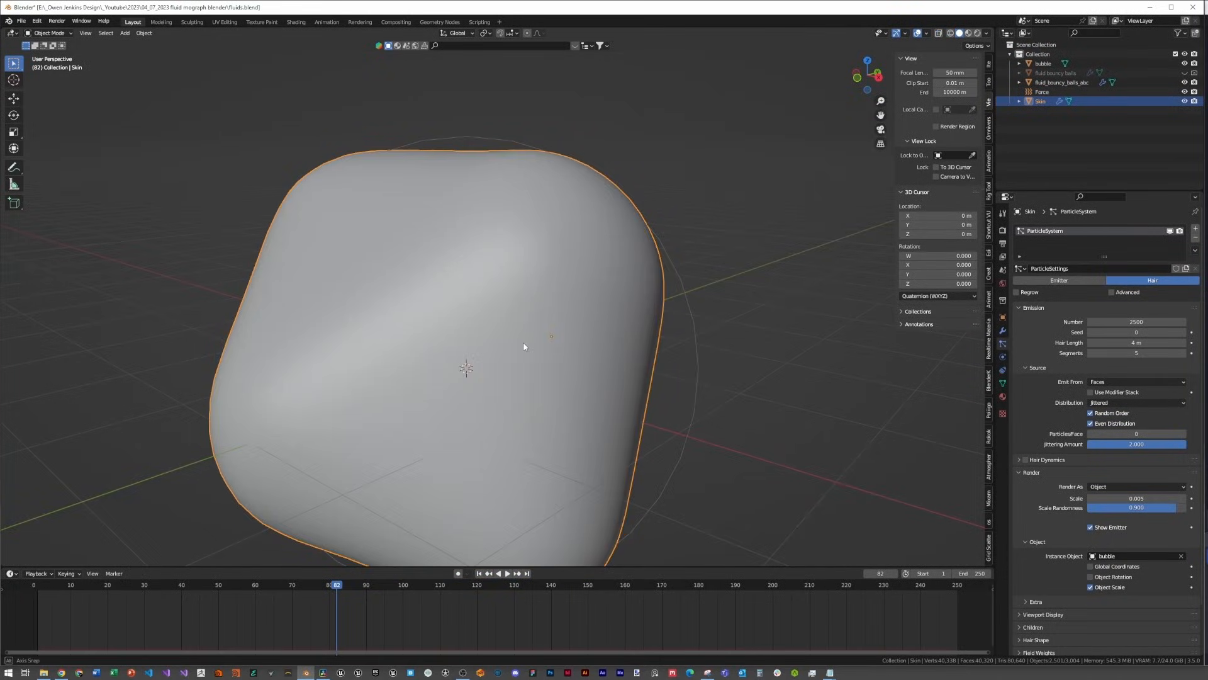
middle_drag(526, 346, 462, 342)
key(z)
click(578, 253)
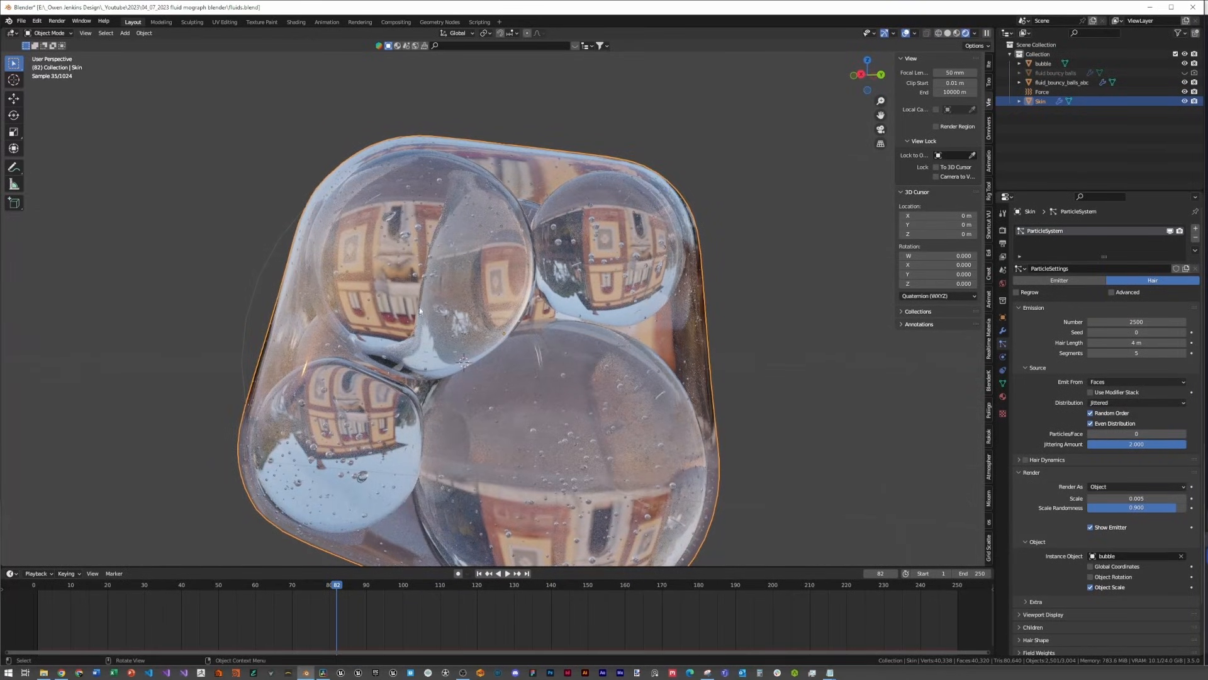
middle_drag(444, 371, 667, 359)
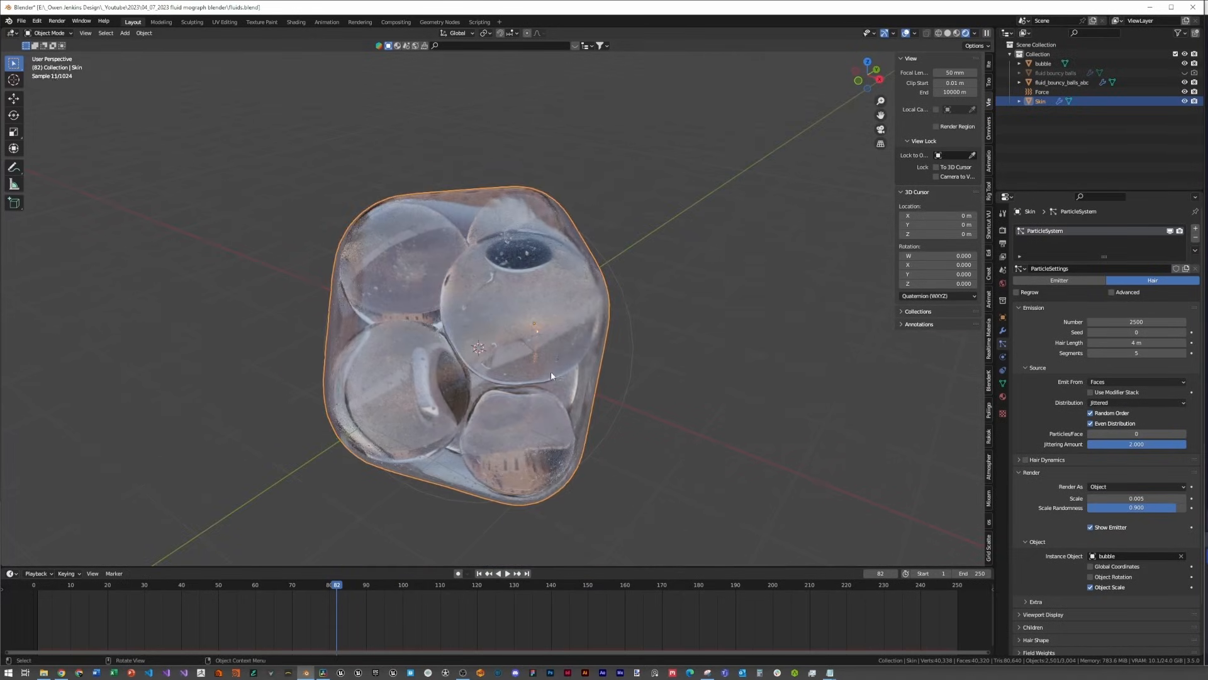
Step: Light the rendered viewport with the scene's own lights and world instead of the HDRI
click(975, 34)
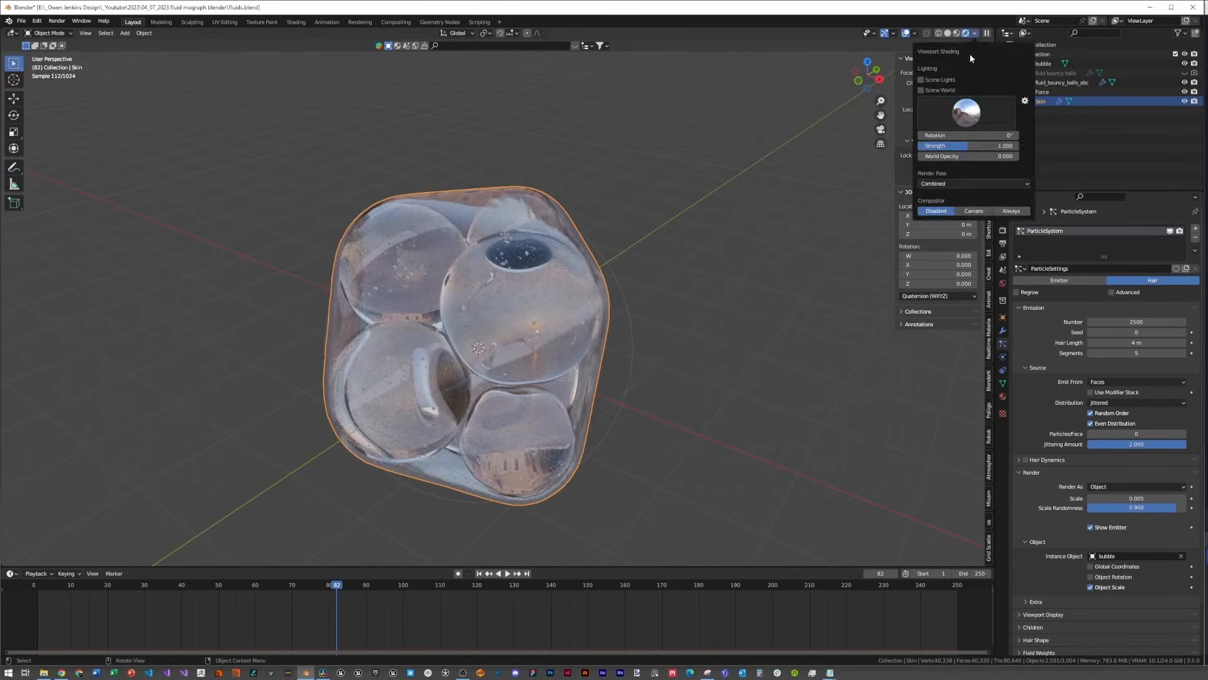
click(922, 90)
click(922, 80)
mouse_move(768, 152)
middle_down()
mouse_move(666, 238)
mouse_move(609, 224)
middle_up()
Step: Add a plane at the origin, scale it up about 10.95 times, and rotate it 90° about the X axis
key(KP_1)
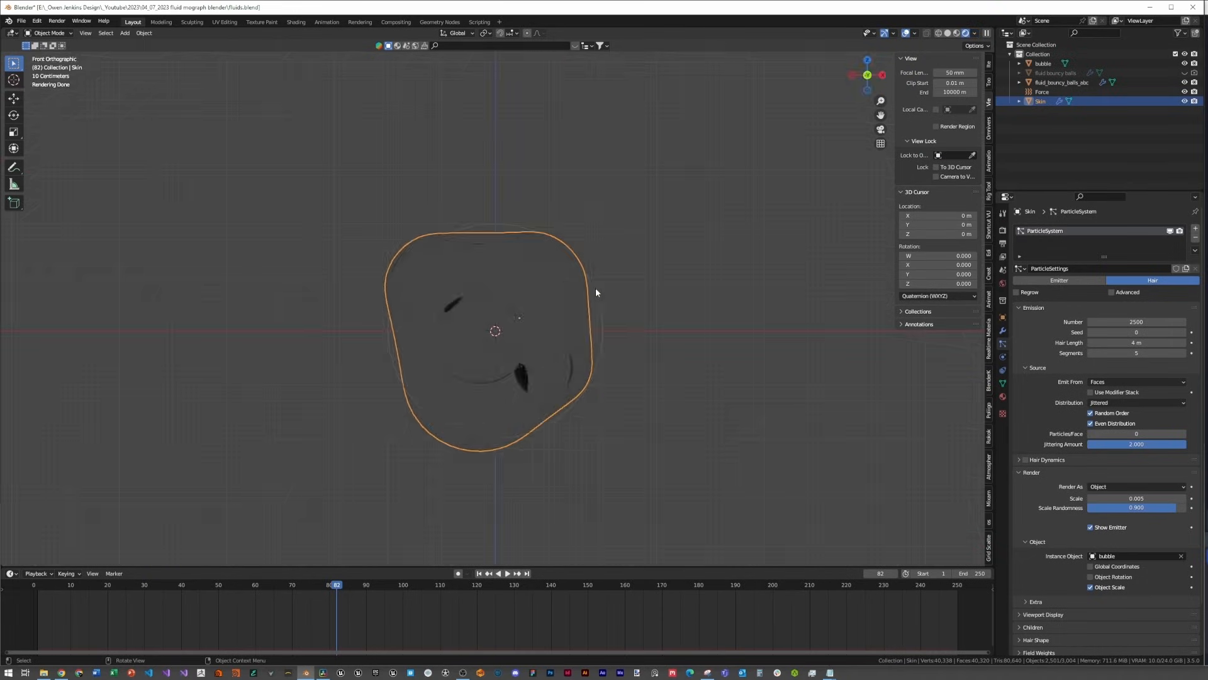
key(shift+a)
mouse_move(519, 145)
click(559, 149)
key(s)
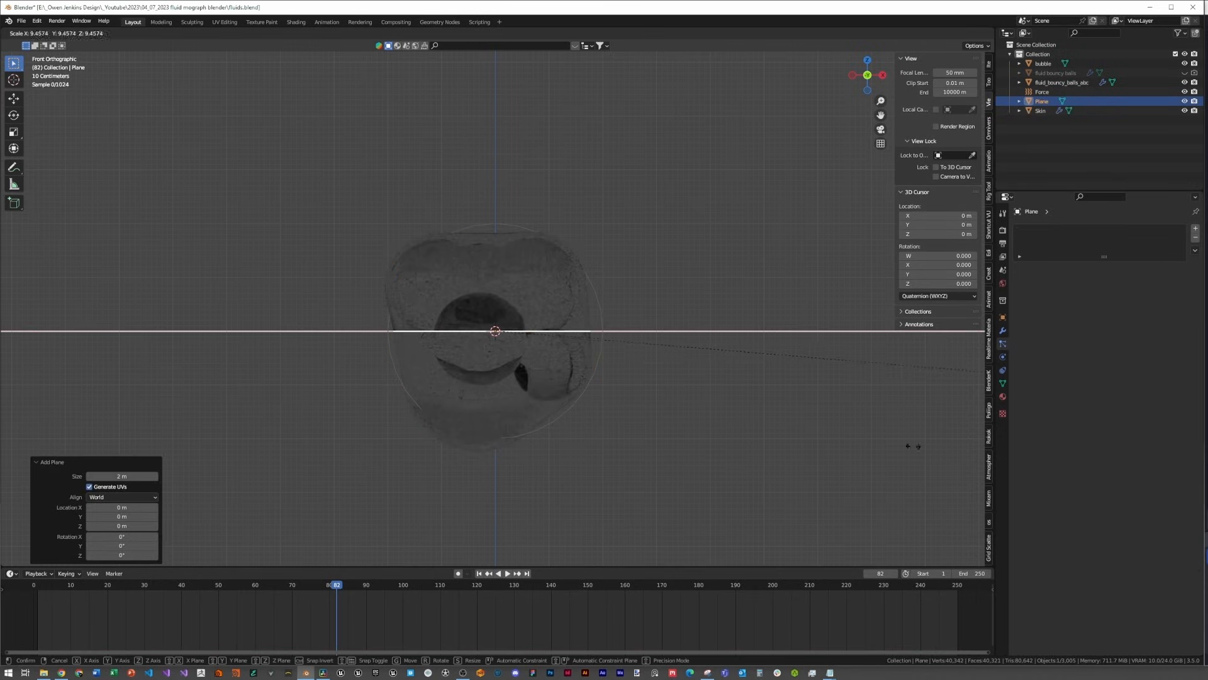
click(127, 431)
key(r)
key(x)
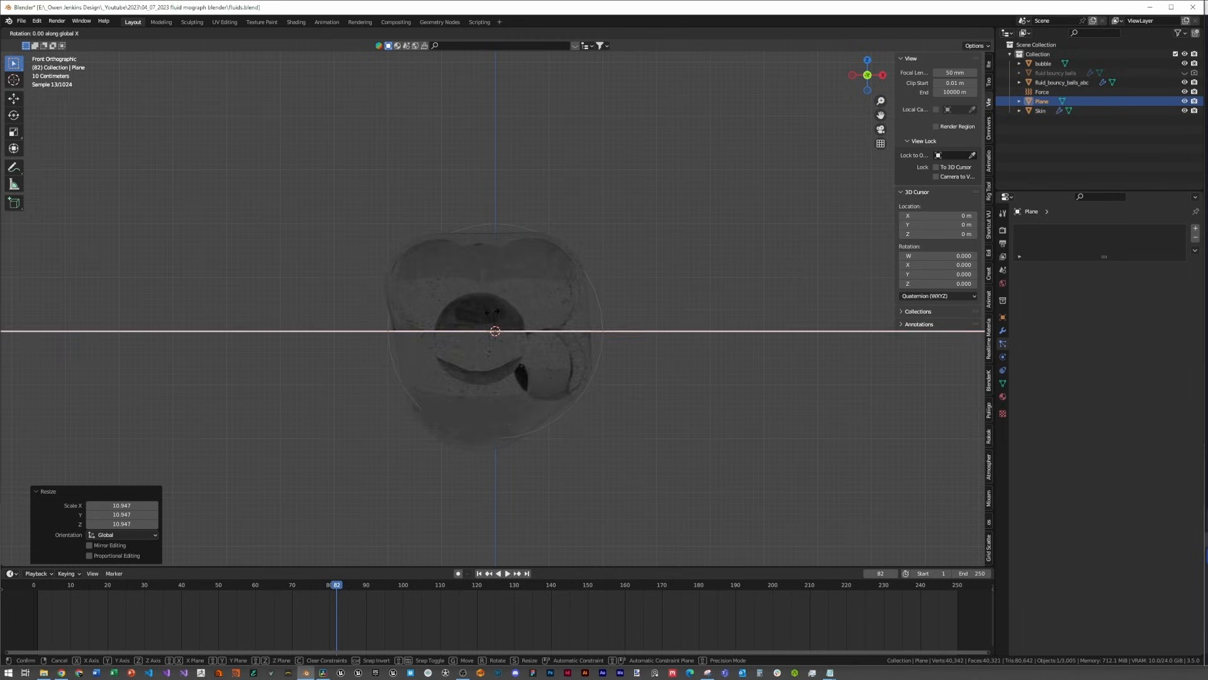
key(9)
key(0)
key(Return)
Step: Move the upright plane 7 m along the Y axis to stand behind the glass balls
scroll(485, 344, down, 3)
middle_drag(486, 343, 528, 376)
key(g)
key(y)
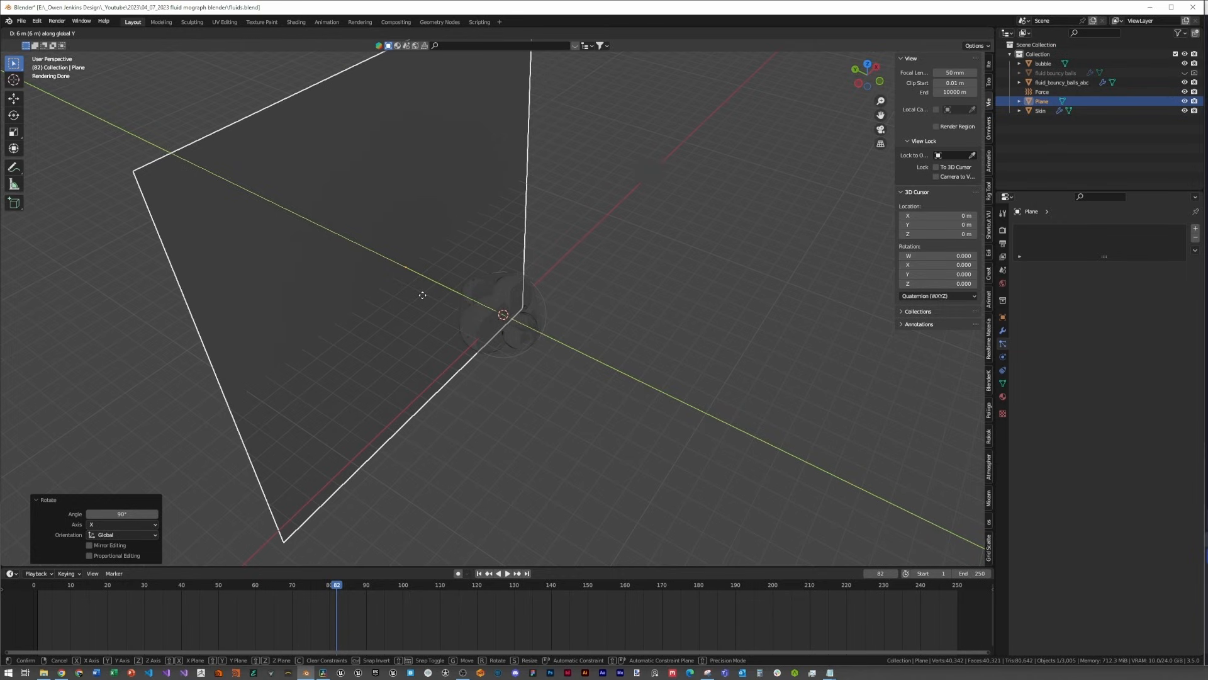
click(462, 299)
middle_drag(473, 325, 453, 309)
Step: Add a point light and move it 5 m along the Y axis, between the balls and the plane
key(shift+a)
mouse_move(464, 309)
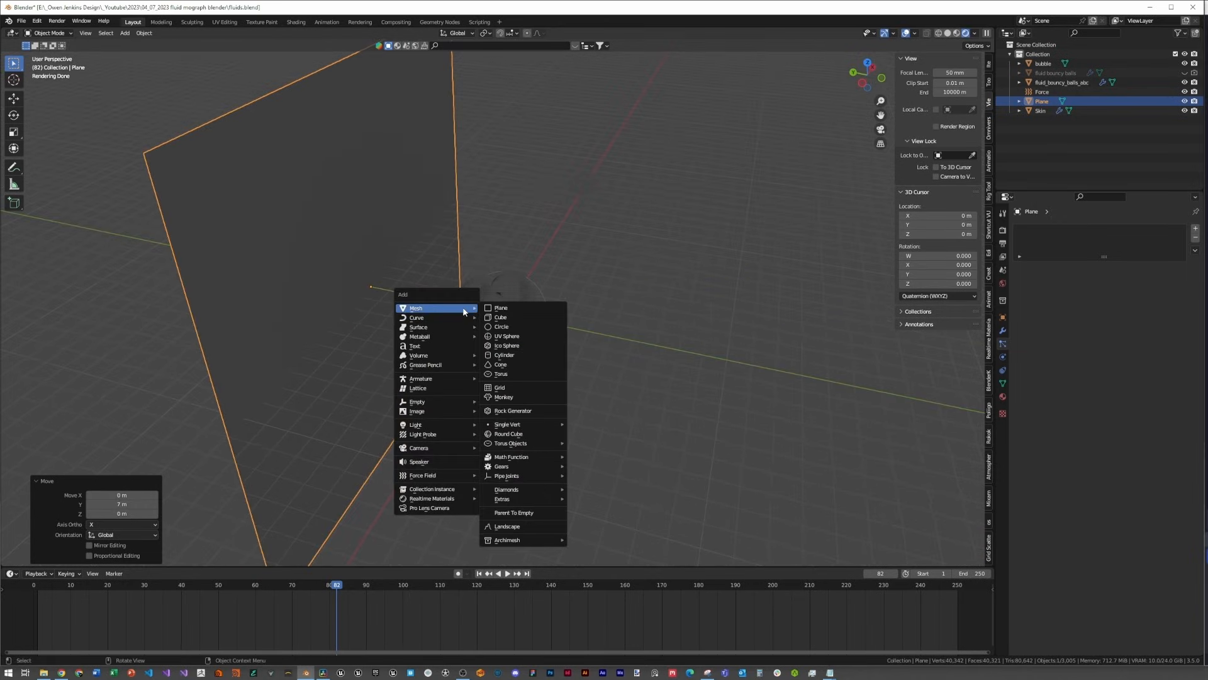
mouse_move(433, 426)
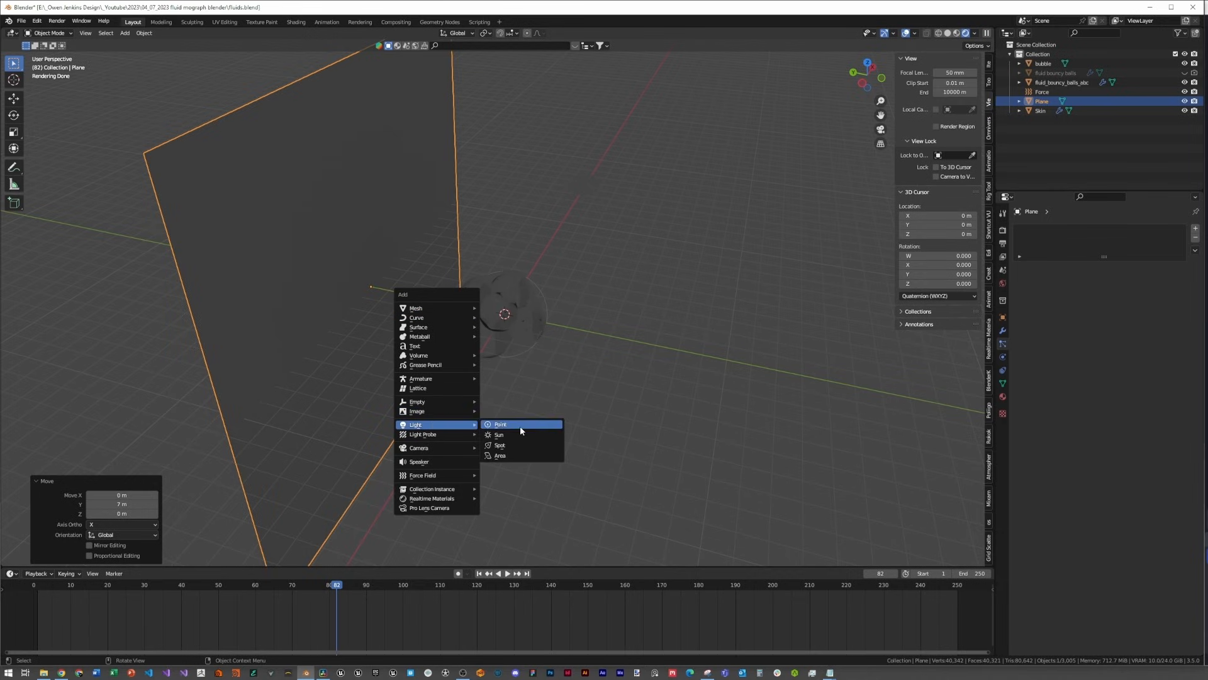
click(520, 425)
key(g)
key(x)
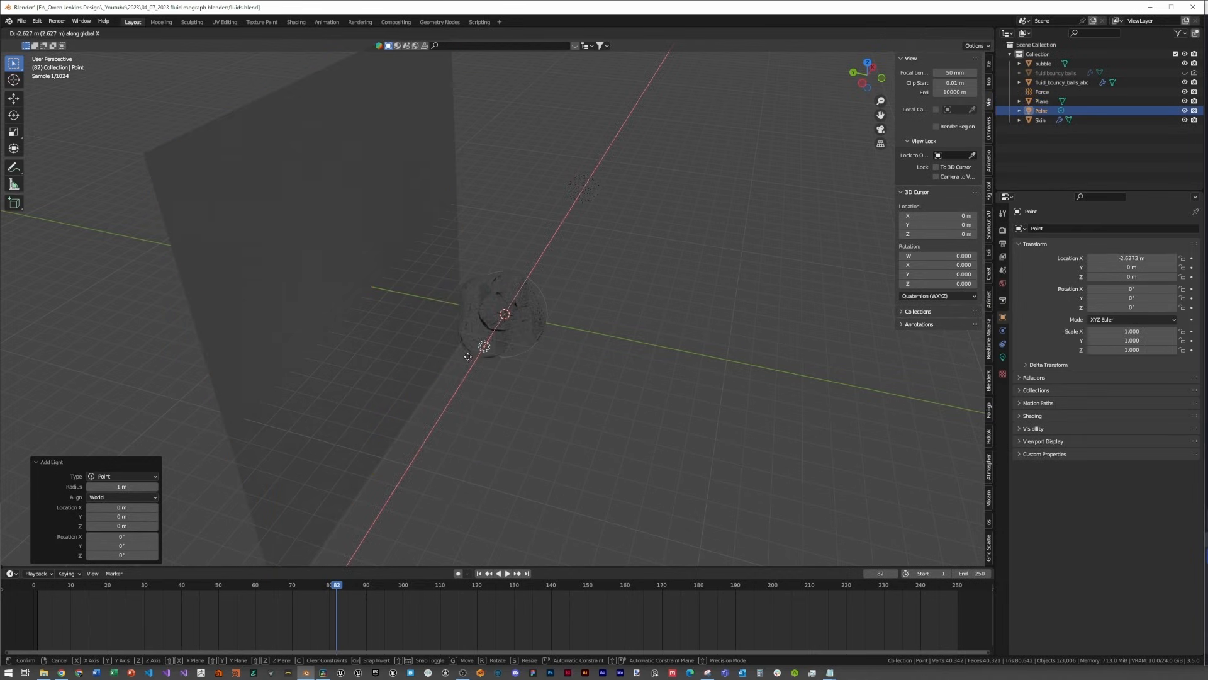
key(y)
click(476, 338)
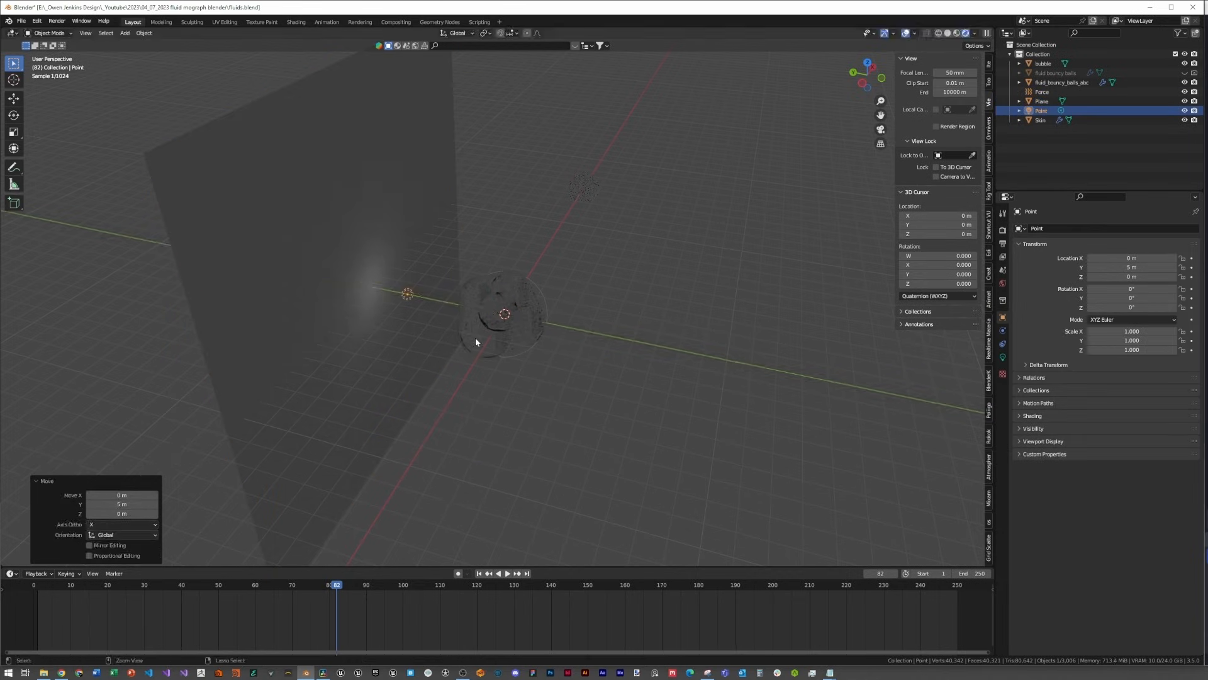
Step: Try the point light's power at 2500 W and settle on 1500 W
click(1004, 357)
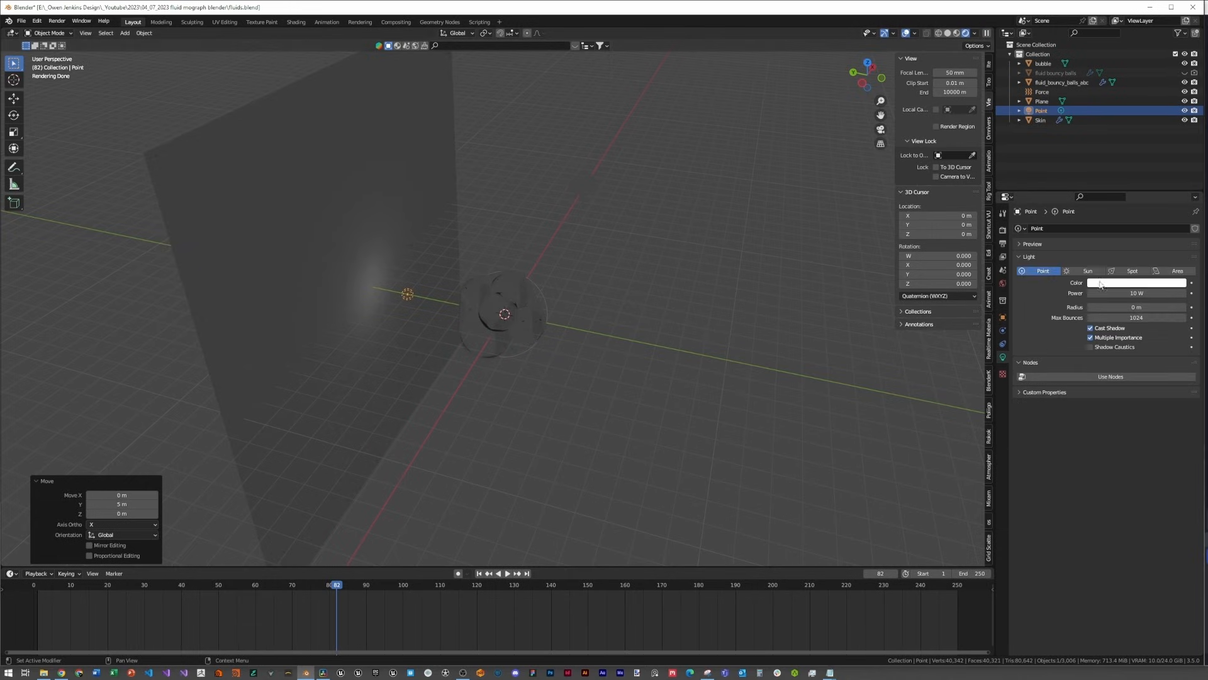
click(1129, 292)
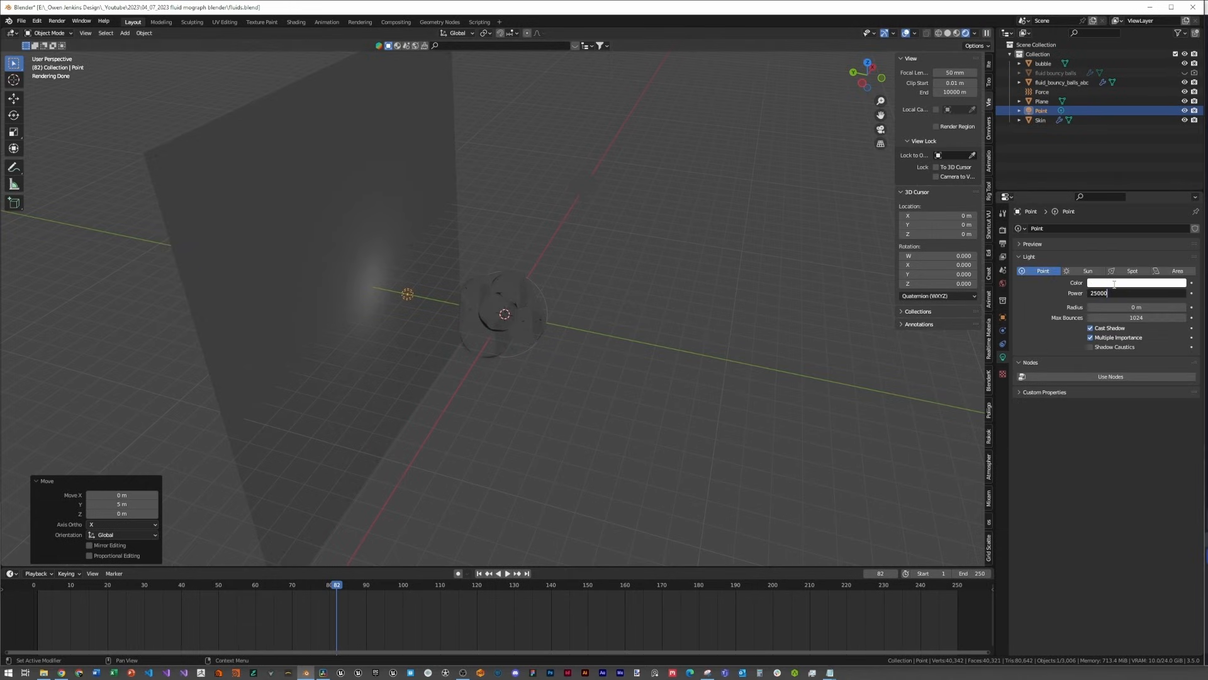
text(2500)
key(Return)
middle_drag(804, 334, 572, 315)
scroll(573, 315, up, 5)
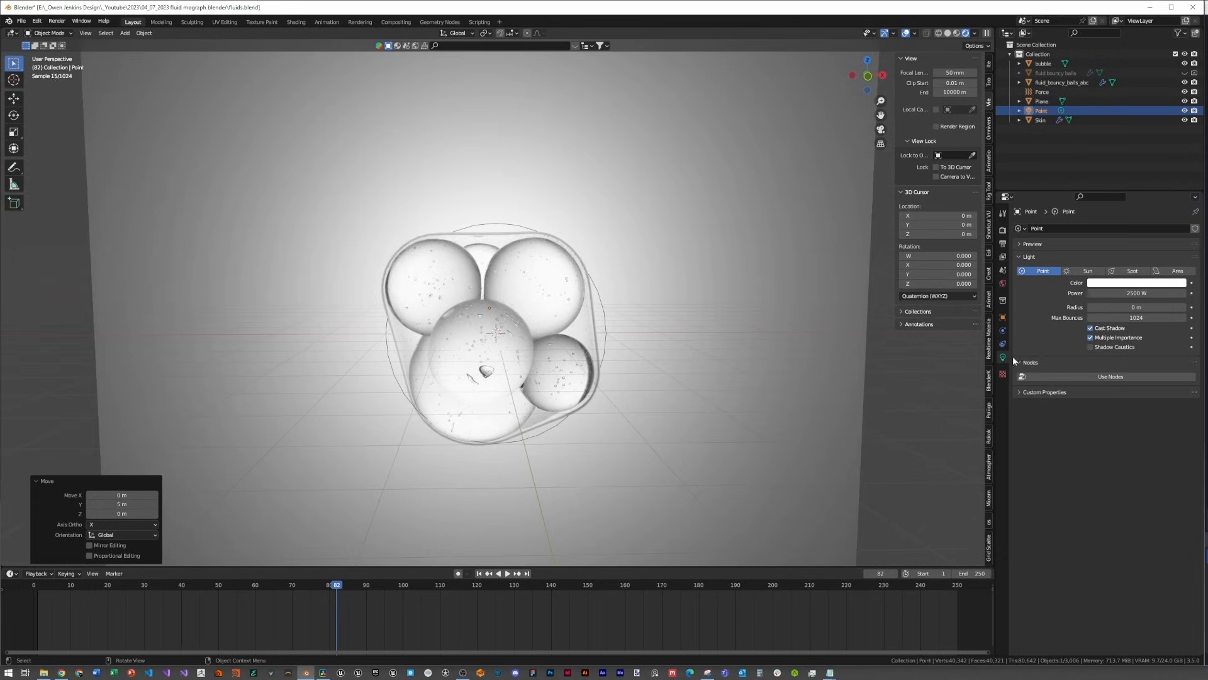
click(1162, 291)
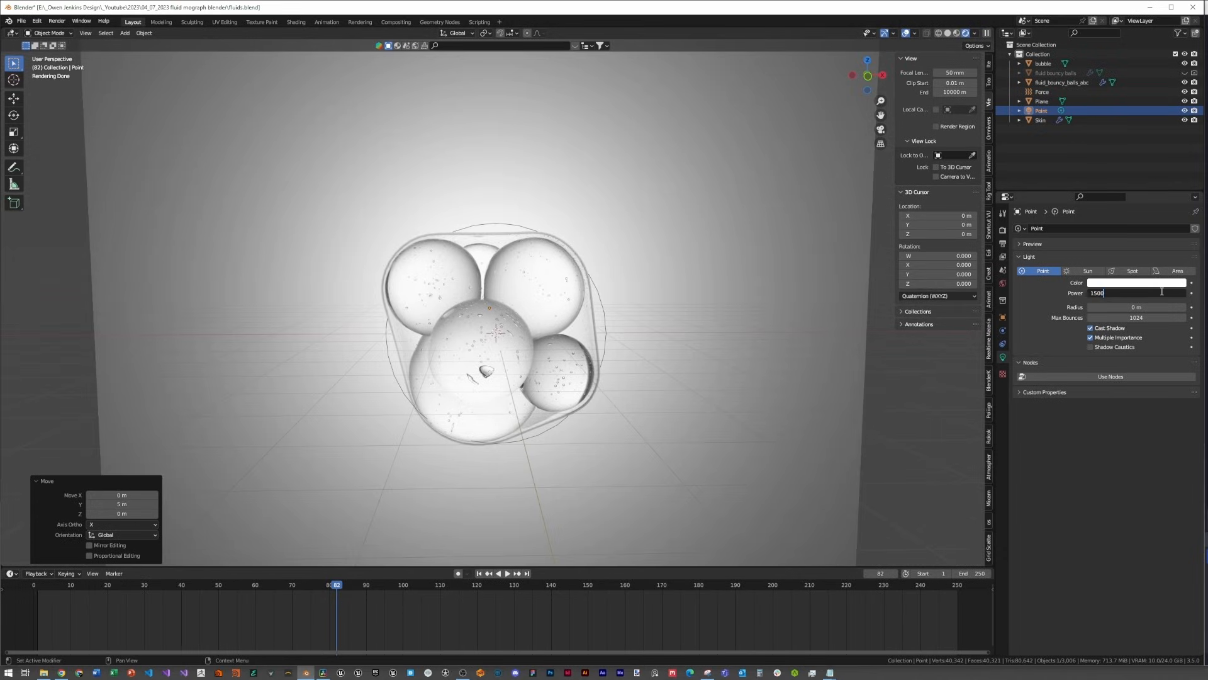
key(Return)
Step: Duplicate the backdrop plane and move the copy -12 m along the Y axis, in front of the balls
scroll(584, 425, down, 1)
middle_drag(686, 384, 620, 428)
scroll(561, 365, down, 1)
click(717, 377)
scroll(716, 376, down, 3)
click(597, 361)
key(shift+d)
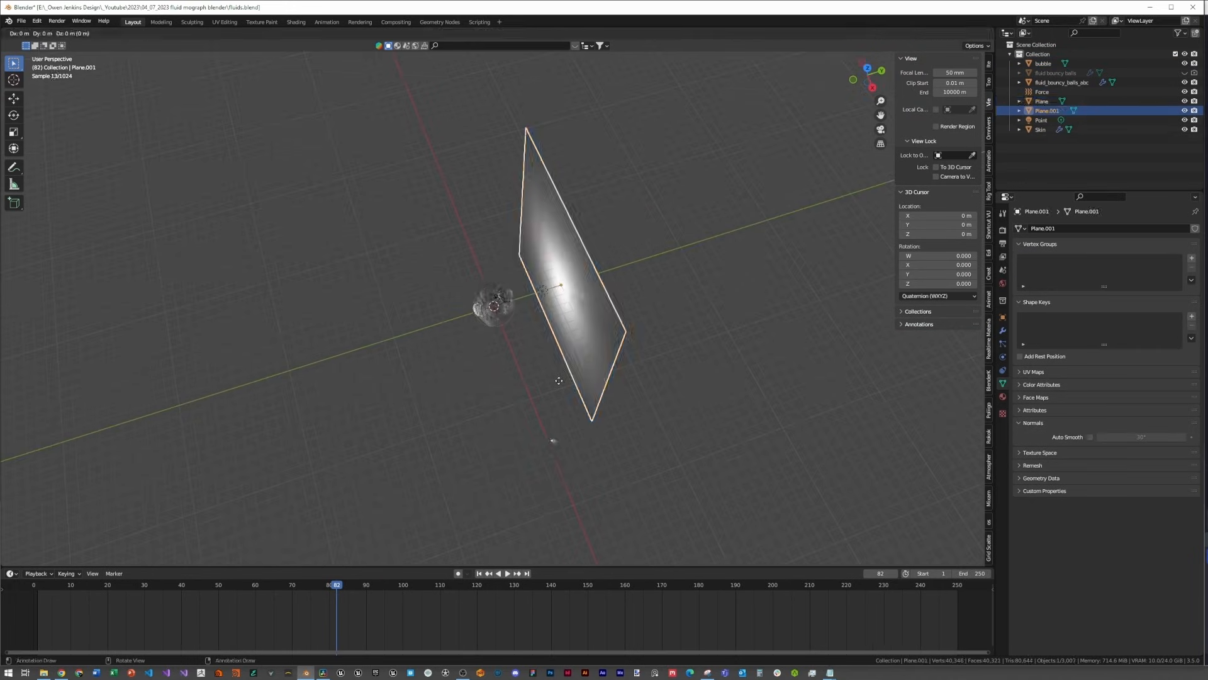
key(y)
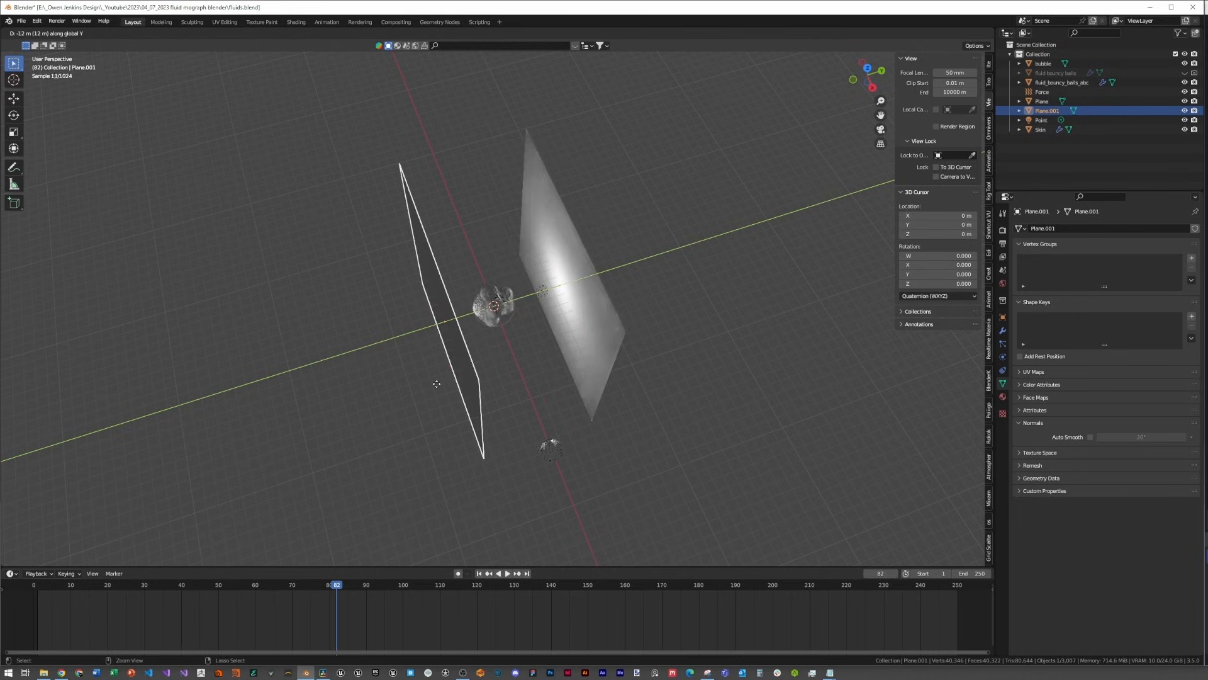
click(436, 383)
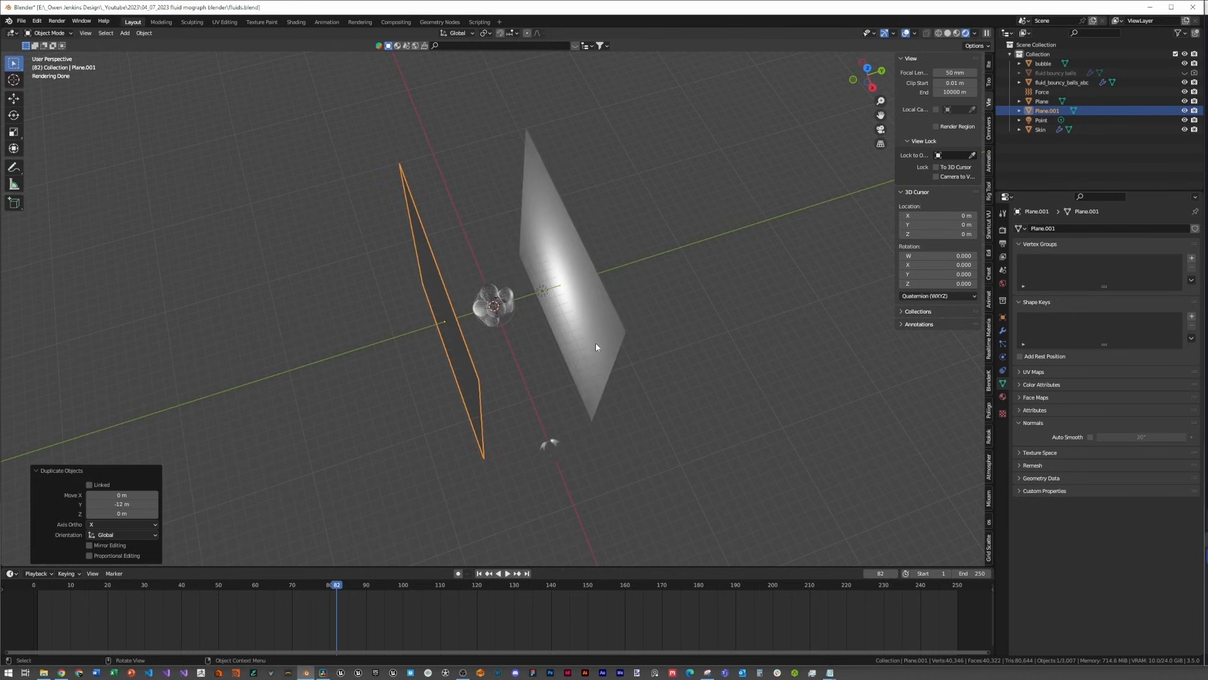
Step: Rotate the duplicated plane 180° about the X axis
text(rx180)
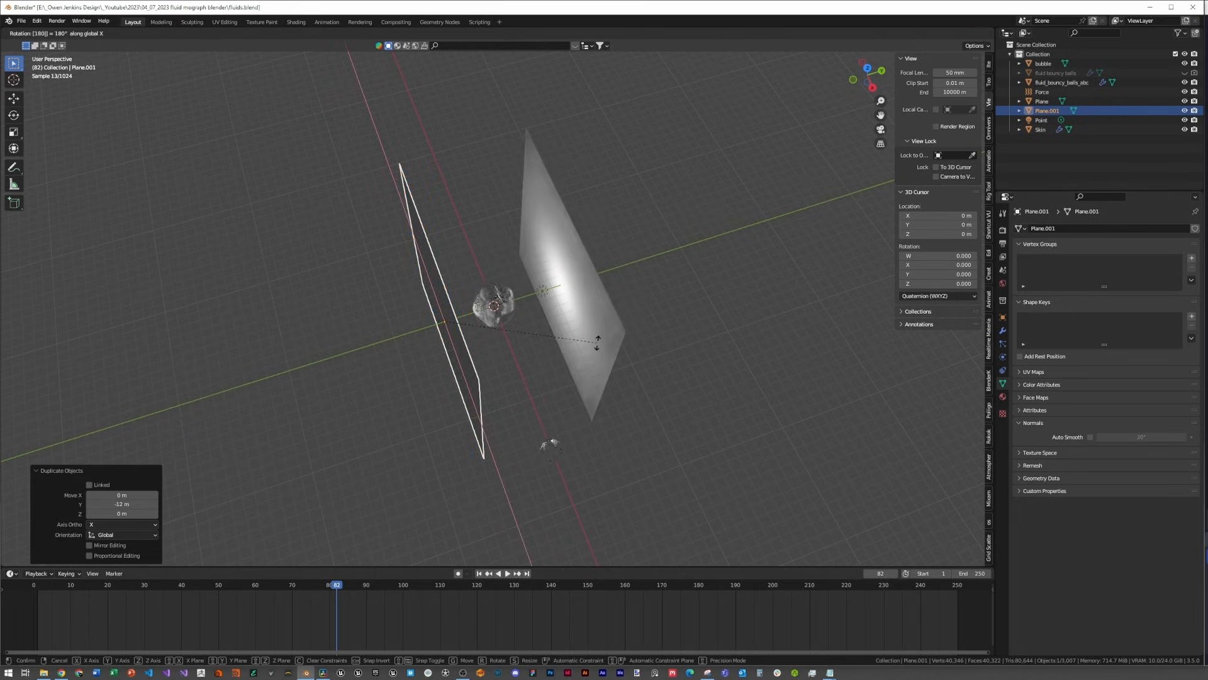
key(Return)
middle_drag(606, 348, 528, 310)
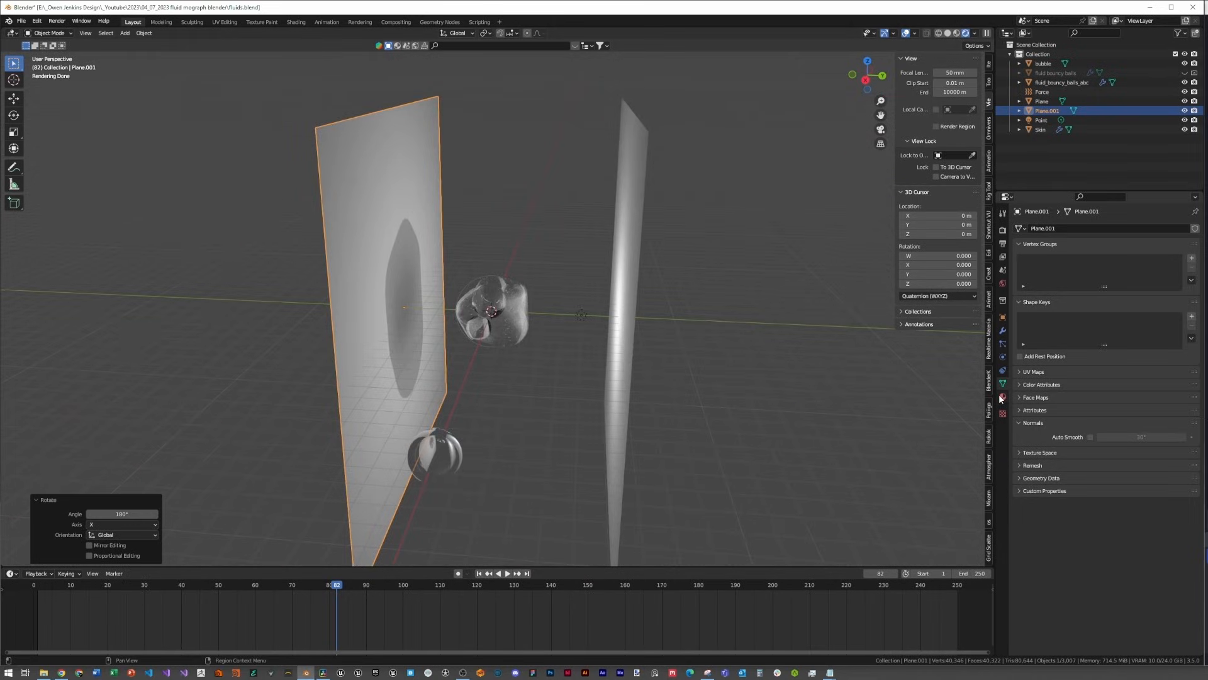
Step: Set the duplicated plane's viewport display to Wire and turn off its ray visibility for the camera
click(1004, 319)
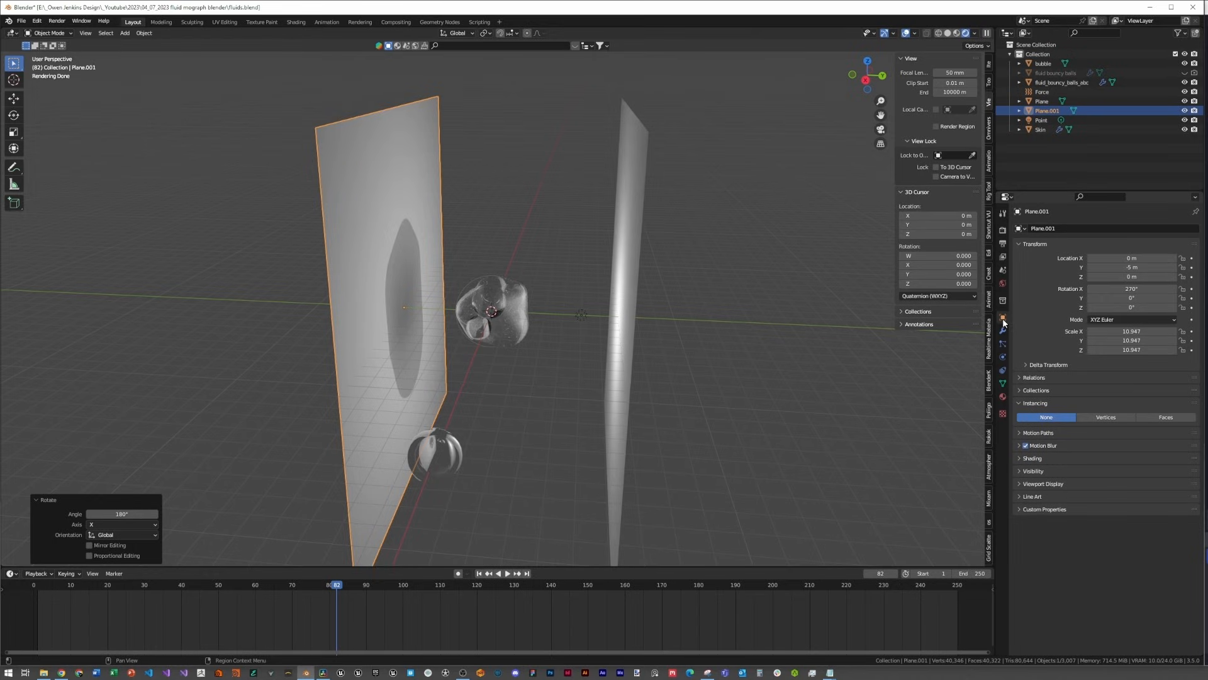
click(1022, 483)
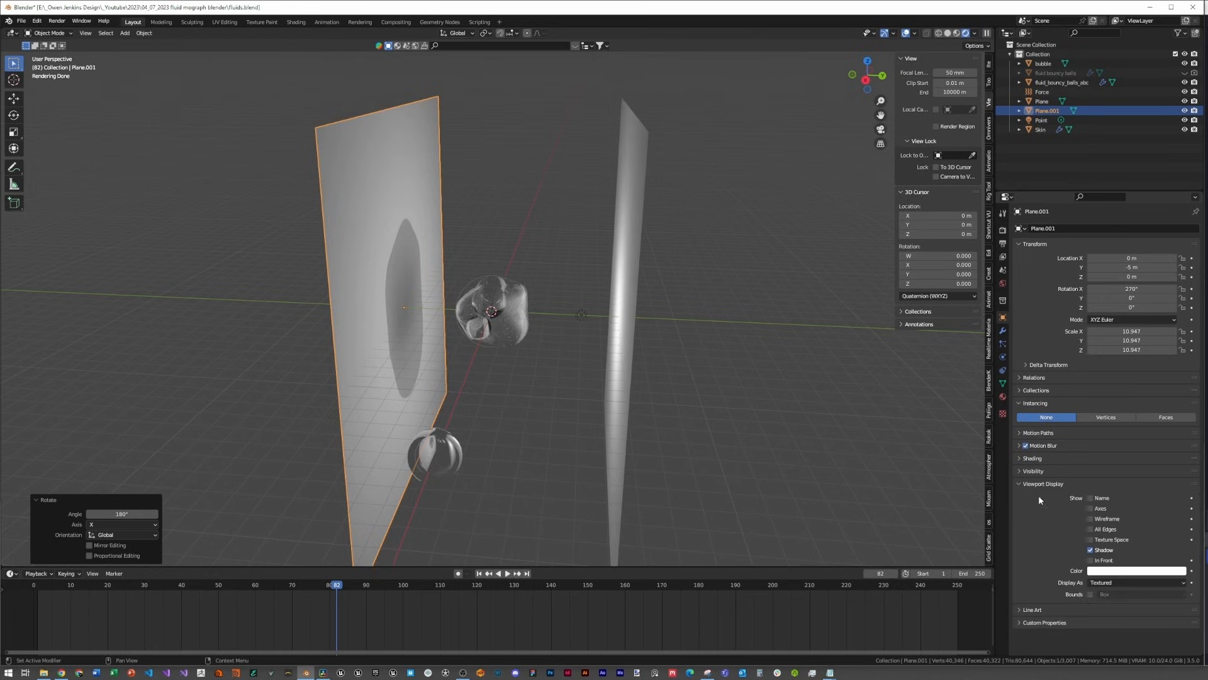
click(1100, 582)
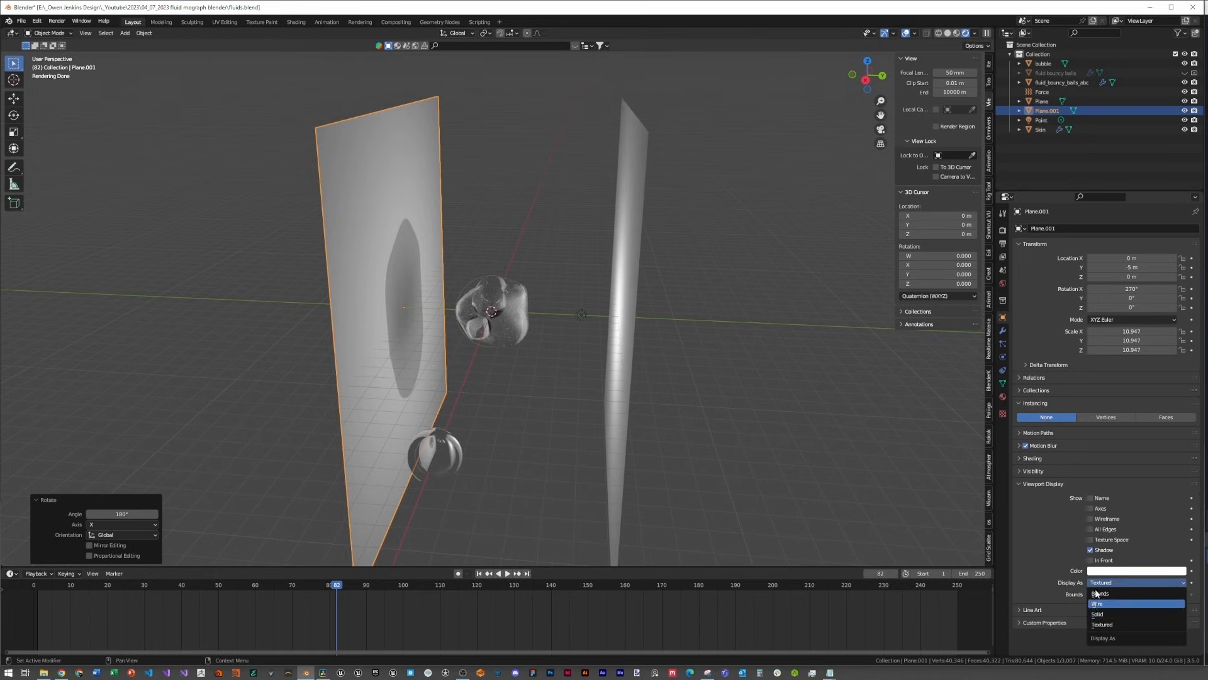
click(1101, 604)
click(1040, 473)
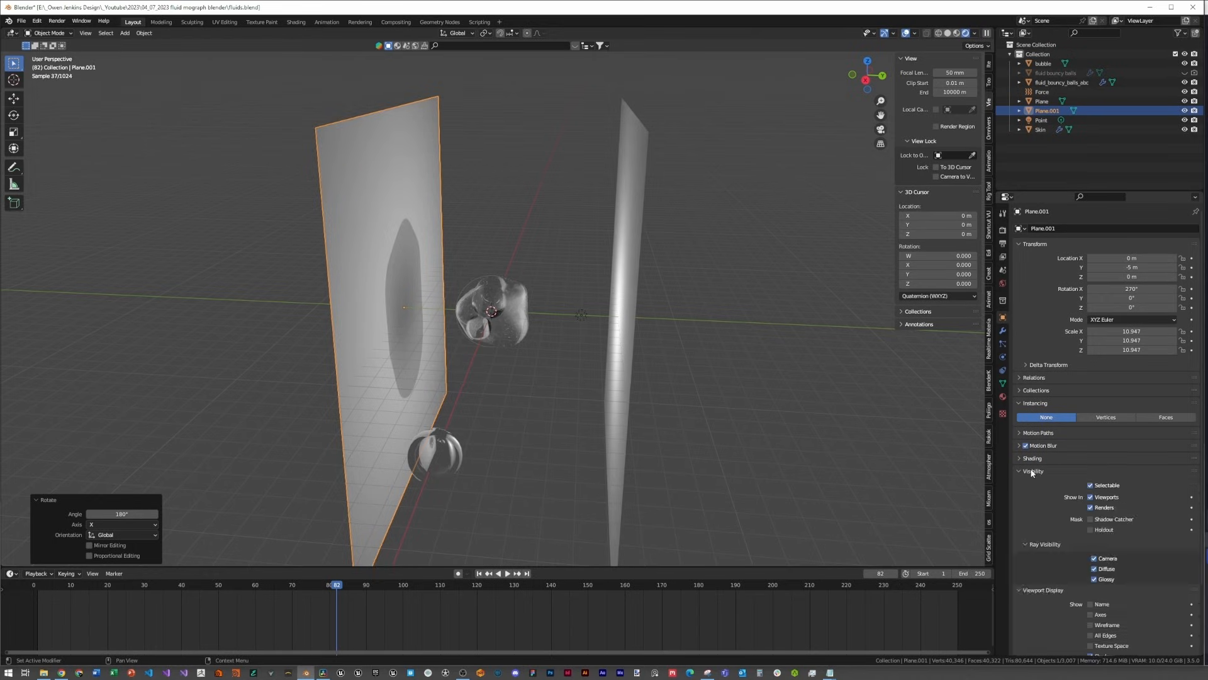
click(1095, 559)
Step: Look at the scene in front orthographic view and center the view on the 3D cursor
middle_drag(595, 378, 561, 352)
scroll(551, 375, down, 2)
scroll(550, 375, up, 3)
key(KP_1)
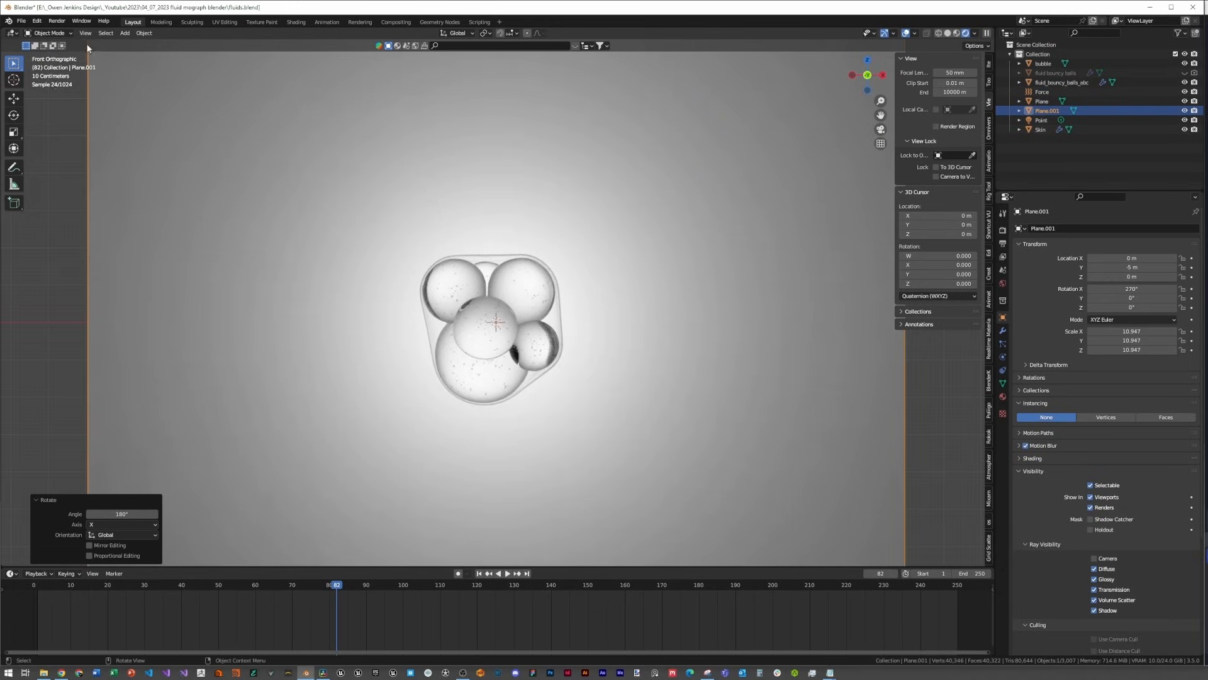
click(85, 33)
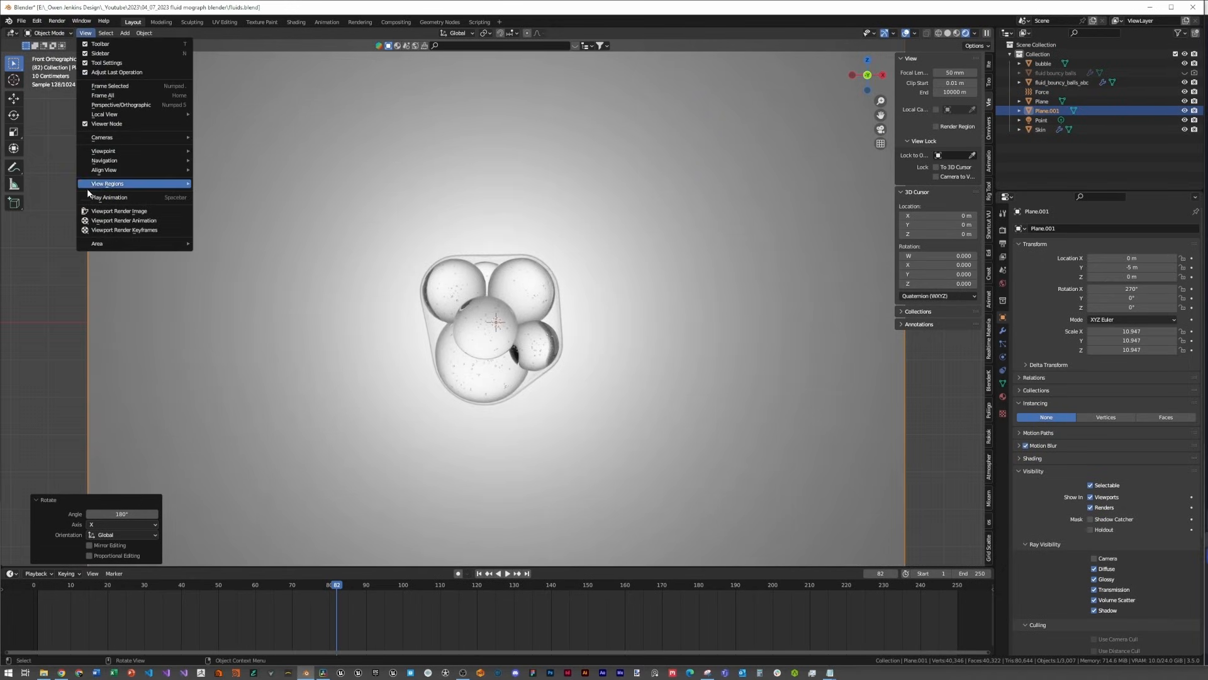
mouse_move(132, 170)
click(233, 215)
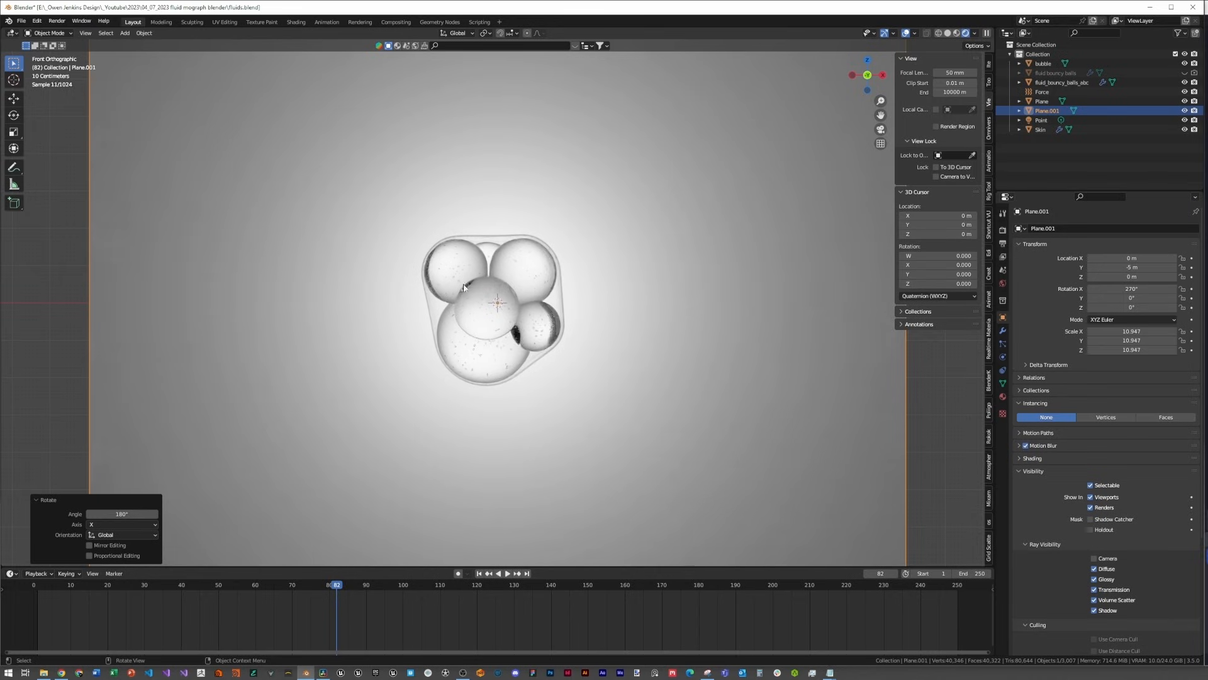
Step: Add a camera and align it to the current front view of the balls
key(shift+a)
mouse_move(491, 289)
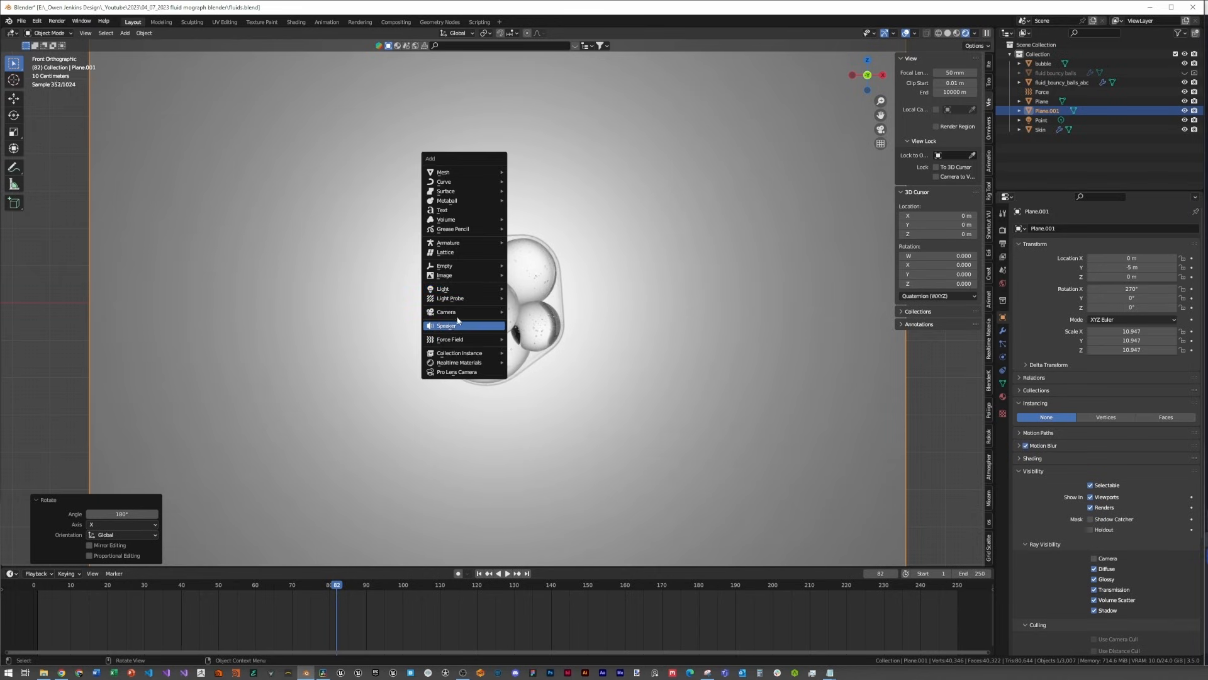
mouse_move(458, 313)
click(529, 312)
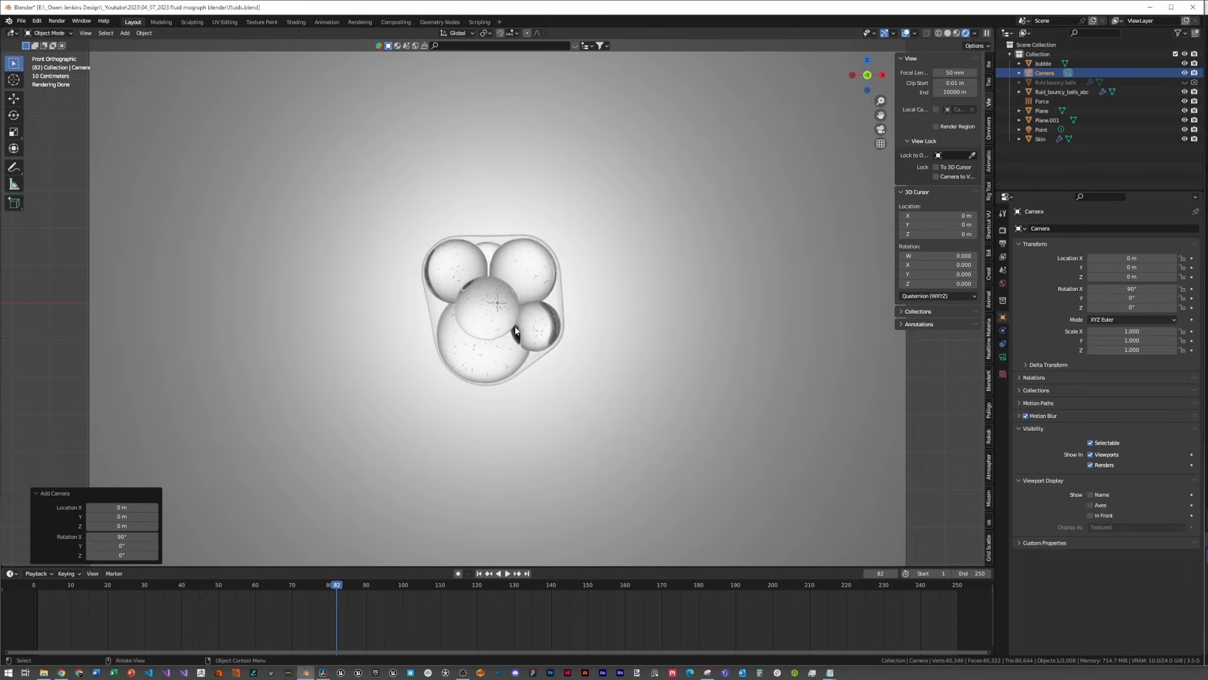
key(ctrl+alt+KP_0)
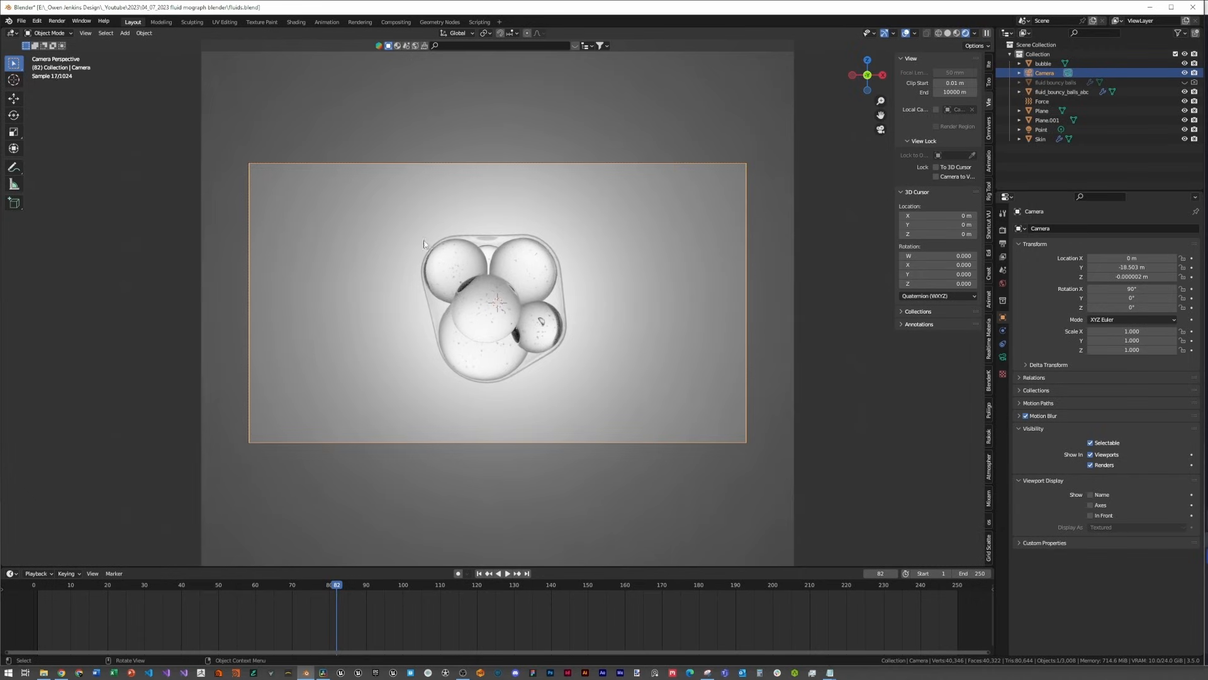
Step: Lock the camera to the view, bring it closer to the balls at about -12.8 m along Y, and unlock it
click(937, 176)
scroll(678, 260, up, 5)
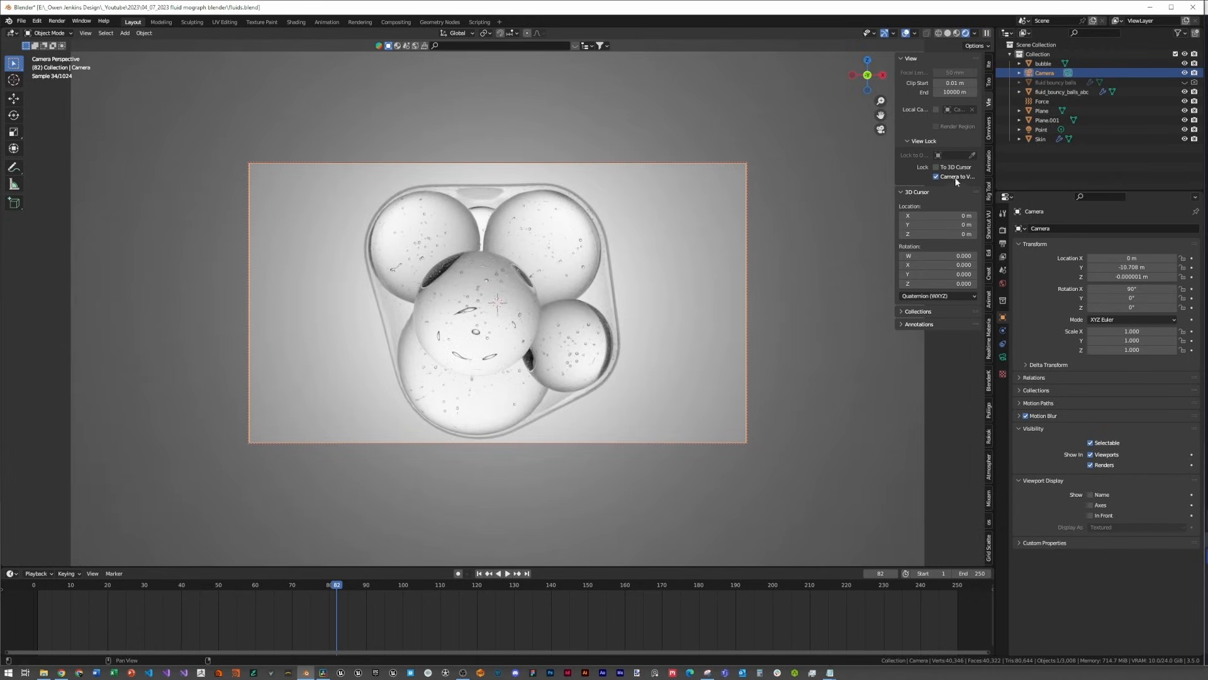
scroll(834, 221, down, 2)
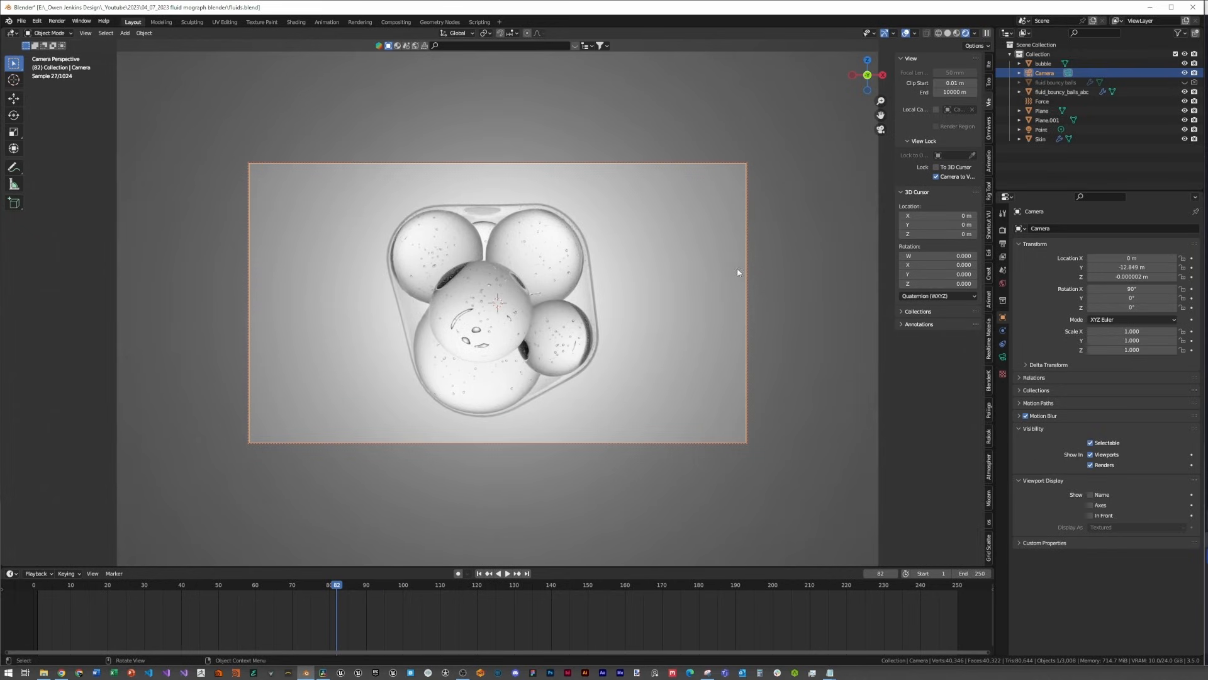
click(936, 178)
Step: Preview the animation and pull the camera back to about -15.4 m along Y so every ball fits the frame at frame 1
key(space)
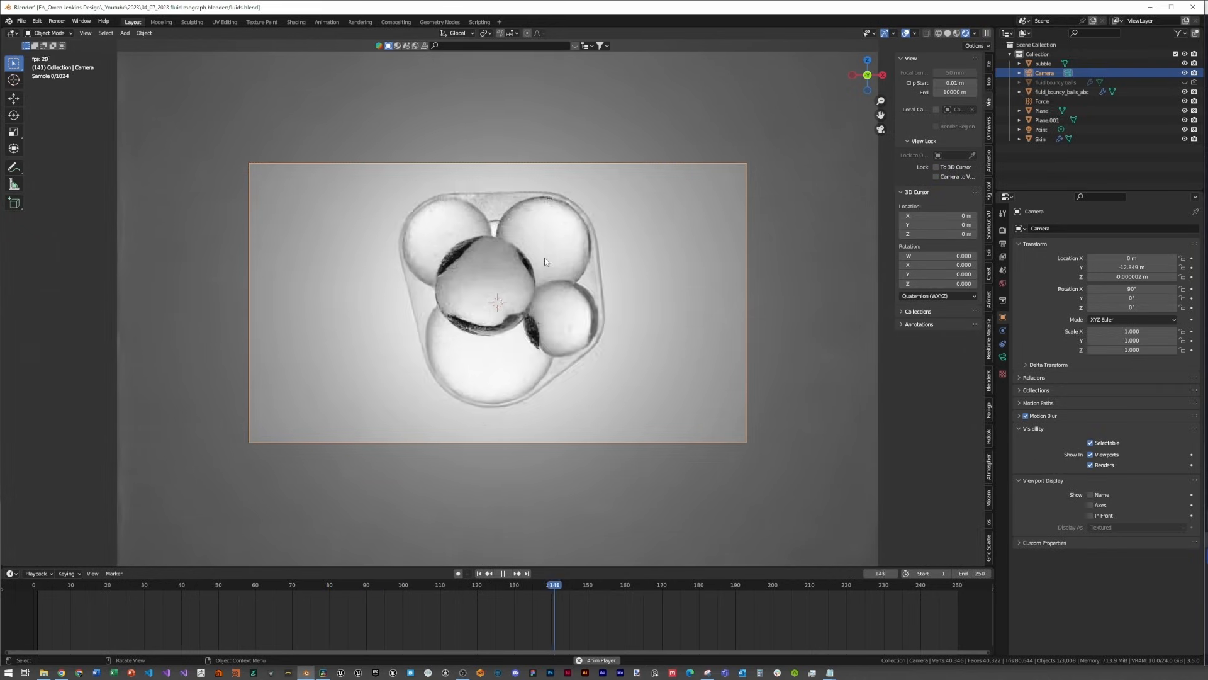
key(space)
key(shift+Left)
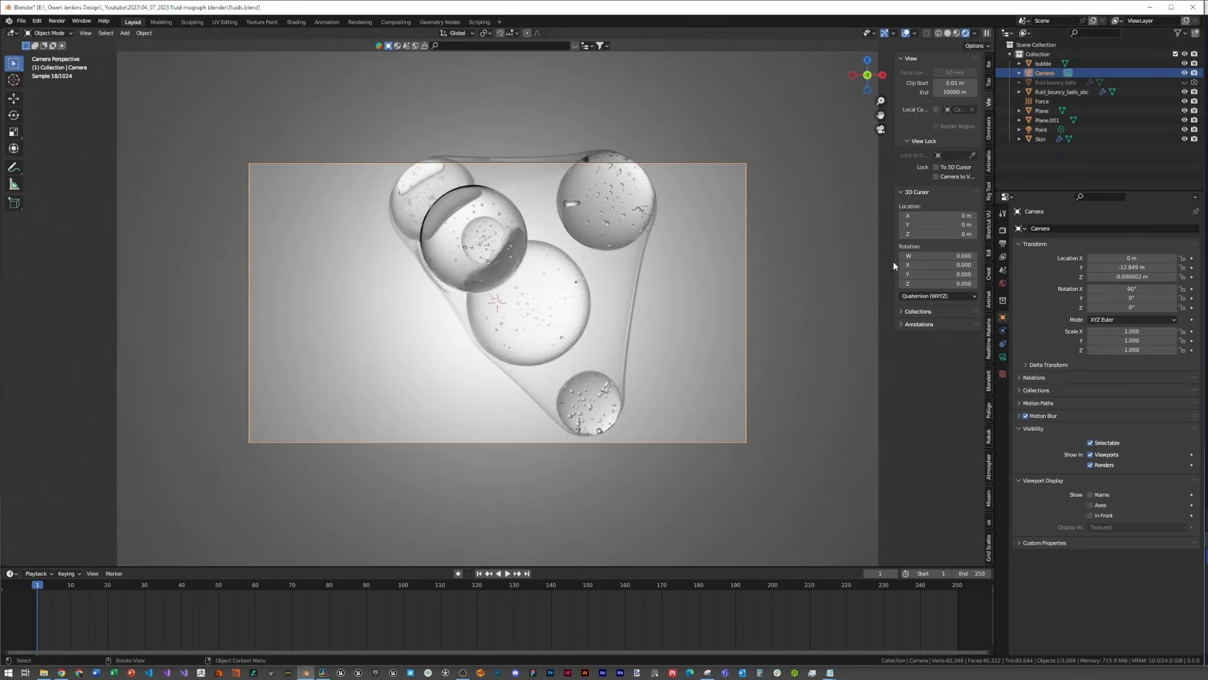
scroll(860, 205, down, 3)
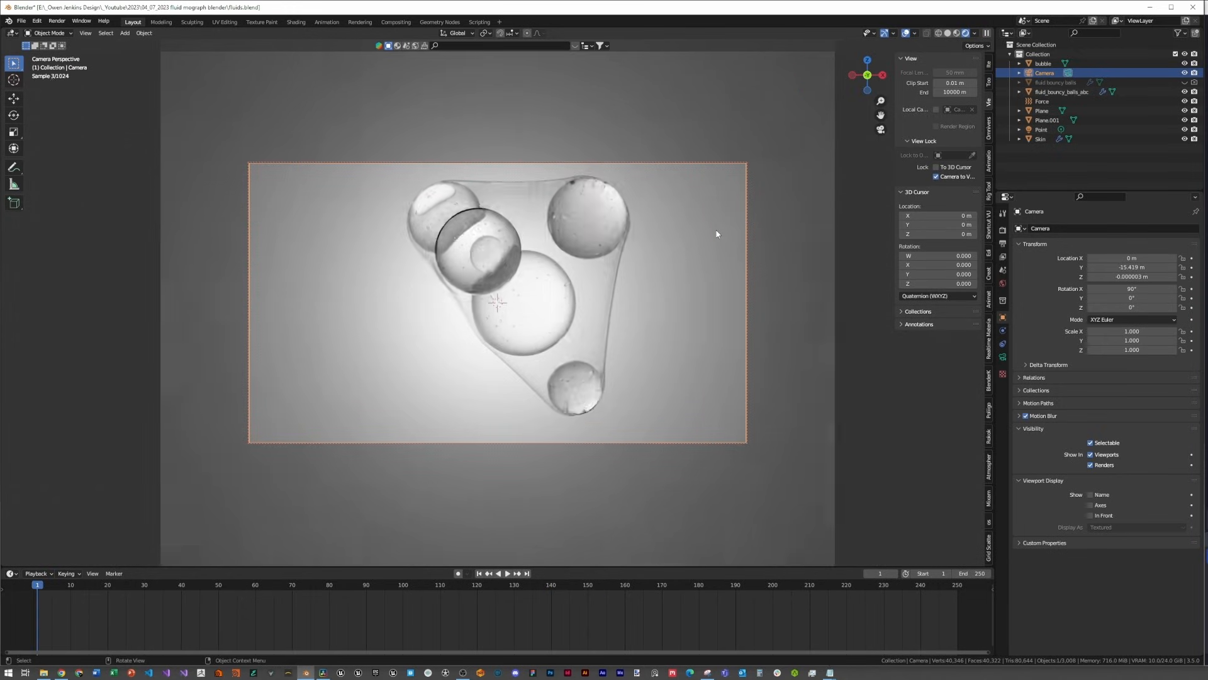
key(space)
click(937, 177)
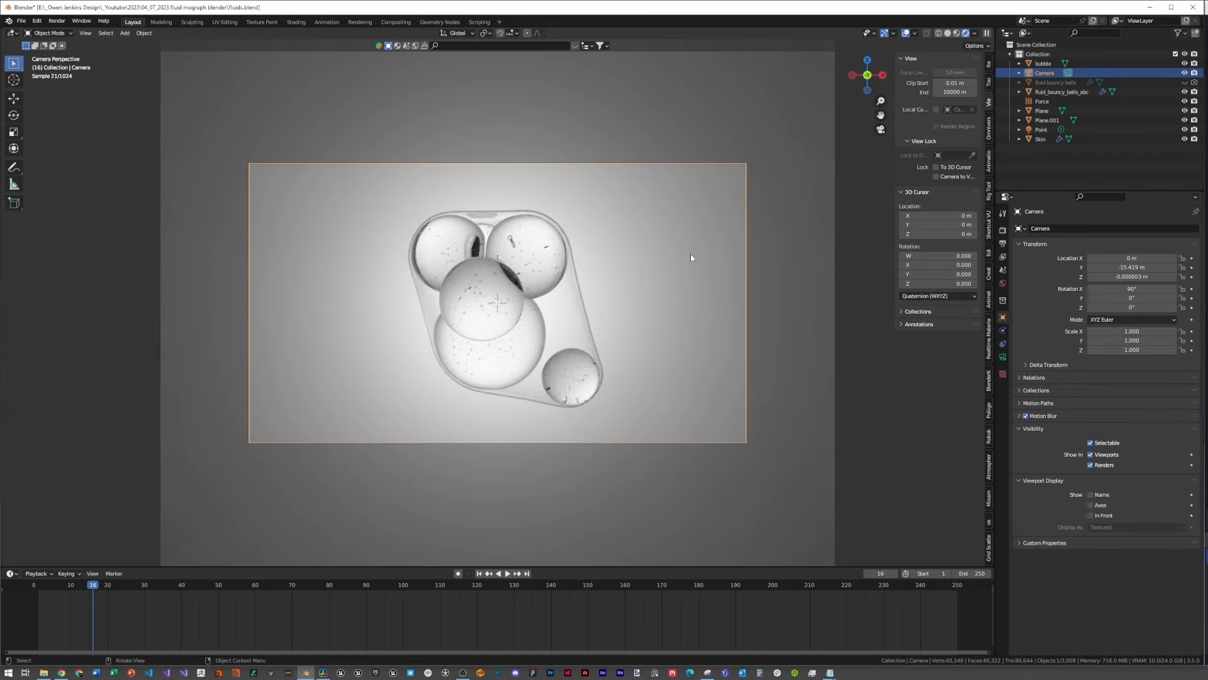
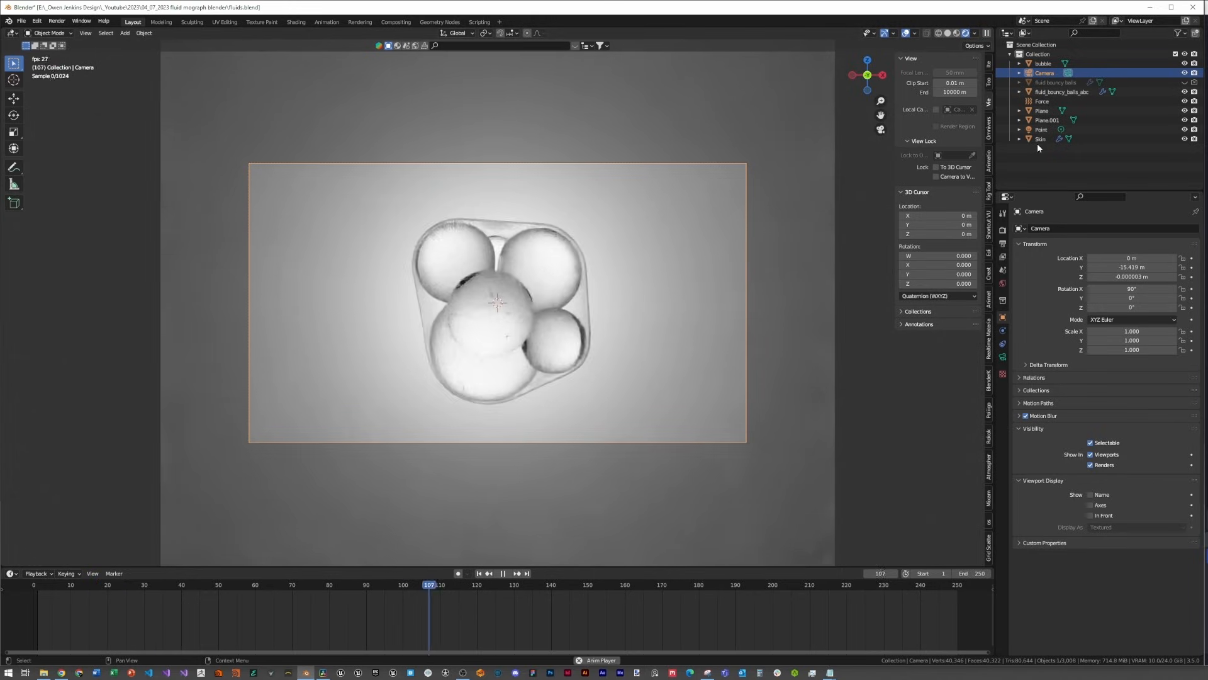
Step: Stop playback and set the point light's color to light blue with hue 0.581 and saturation 0.660
click(1042, 110)
key(space)
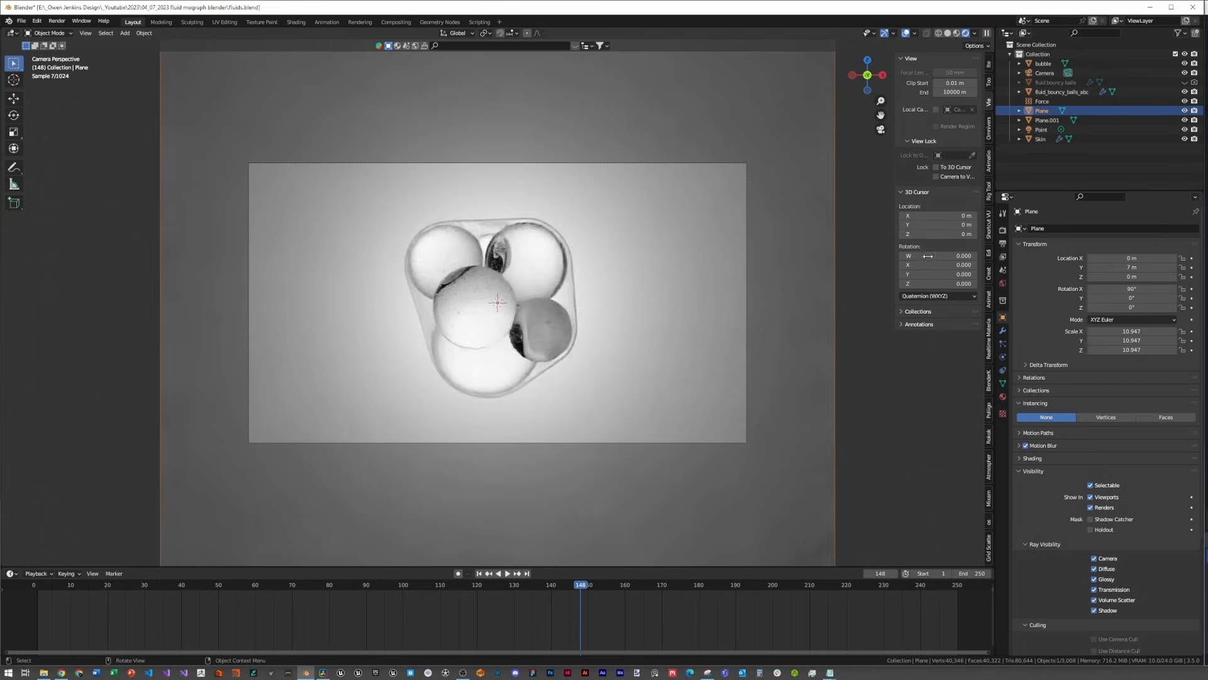
click(1041, 129)
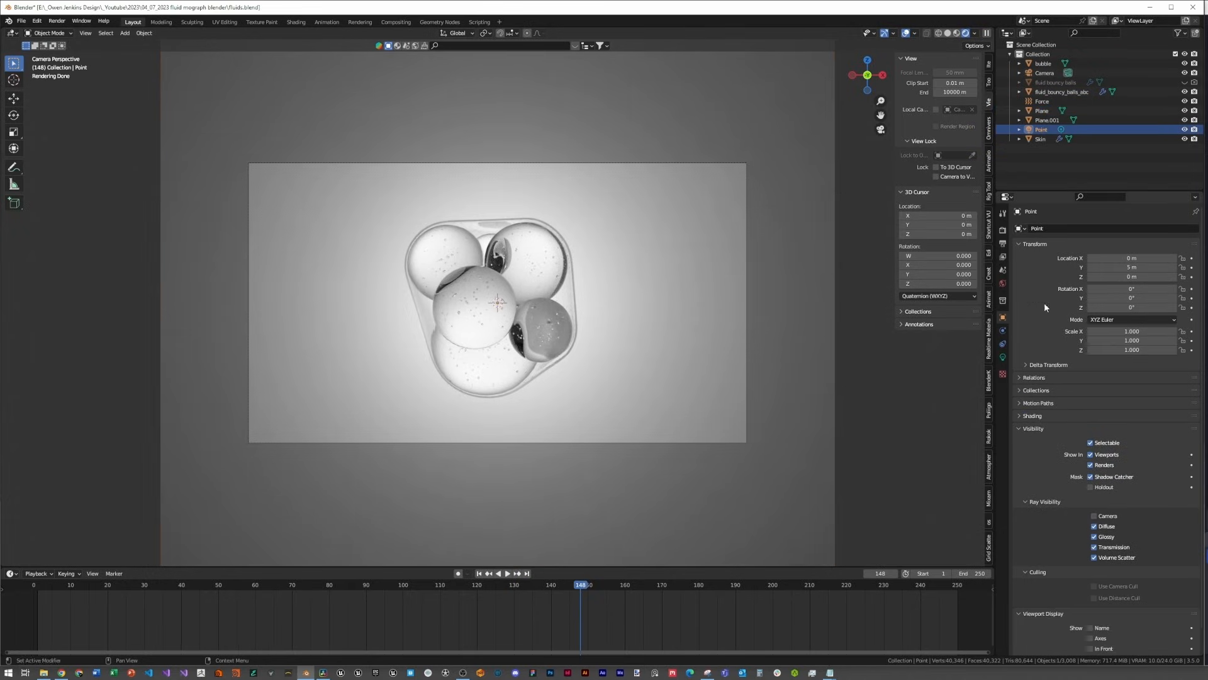
click(1002, 357)
click(1107, 282)
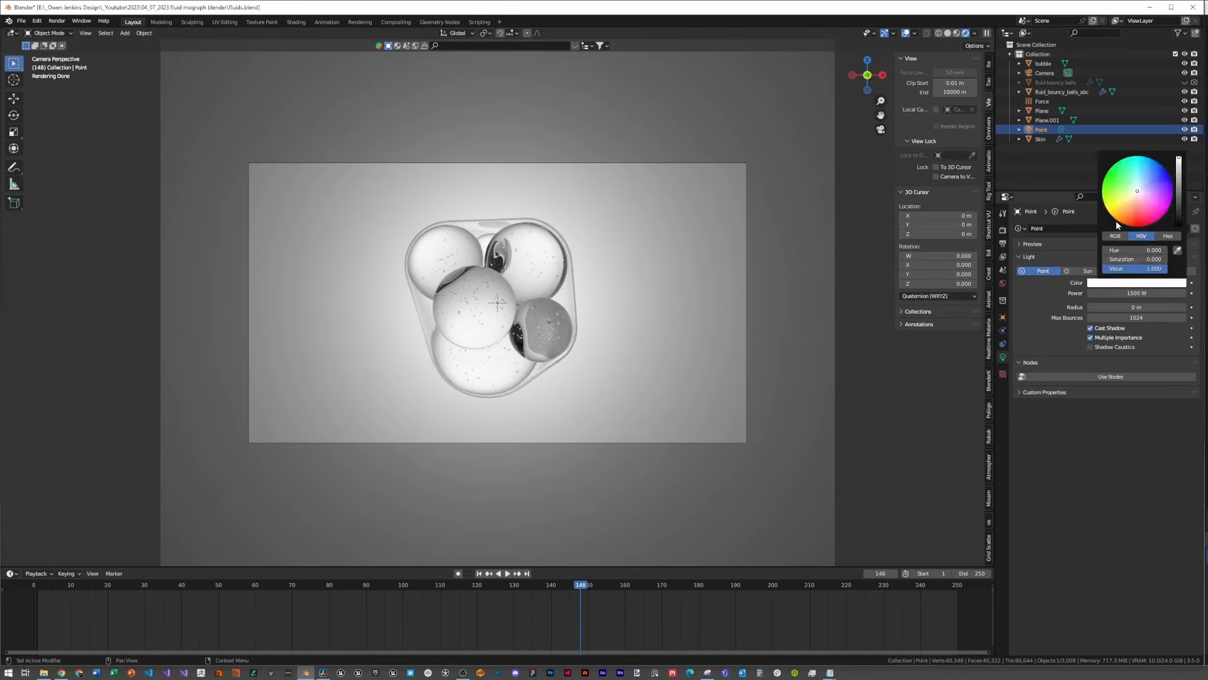
mouse_move(1144, 196)
mouse_down()
mouse_move(1131, 199)
mouse_move(1146, 198)
mouse_move(1143, 180)
mouse_up()
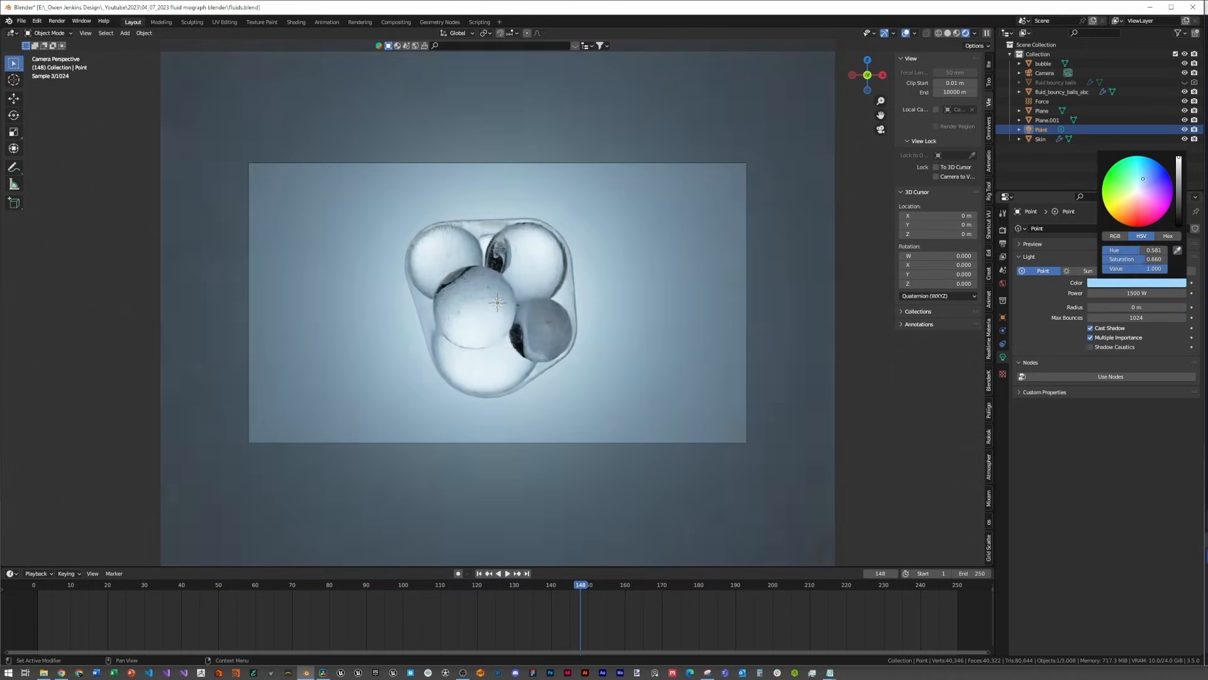
Step: Select the Skin object and play the animation to inspect the blue-lit glass balls and bubbles up close
click(496, 355)
scroll(500, 356, up, 4)
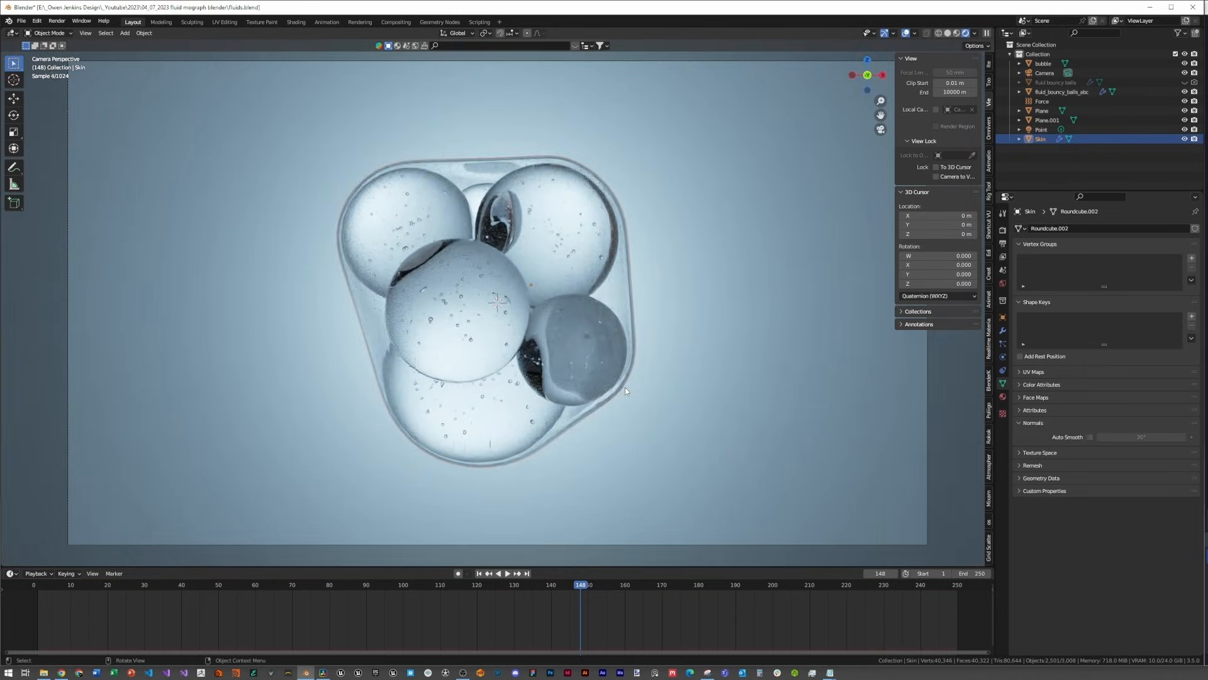
key(space)
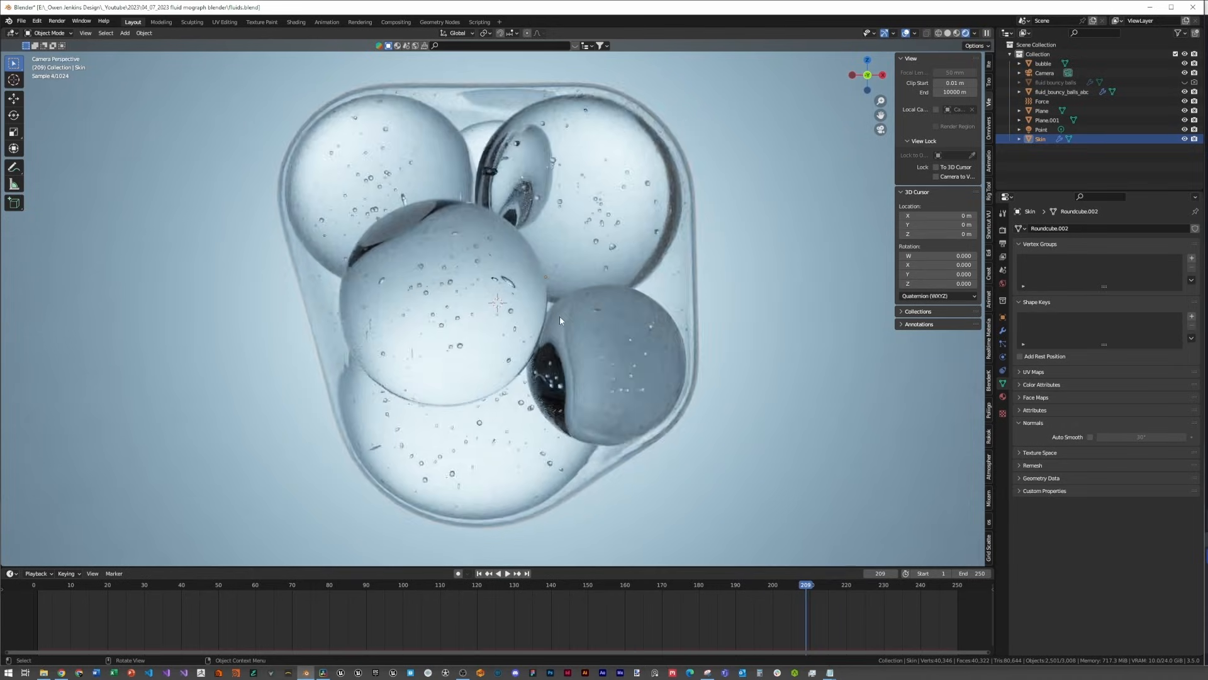
key(space)
scroll(558, 320, down, 4)
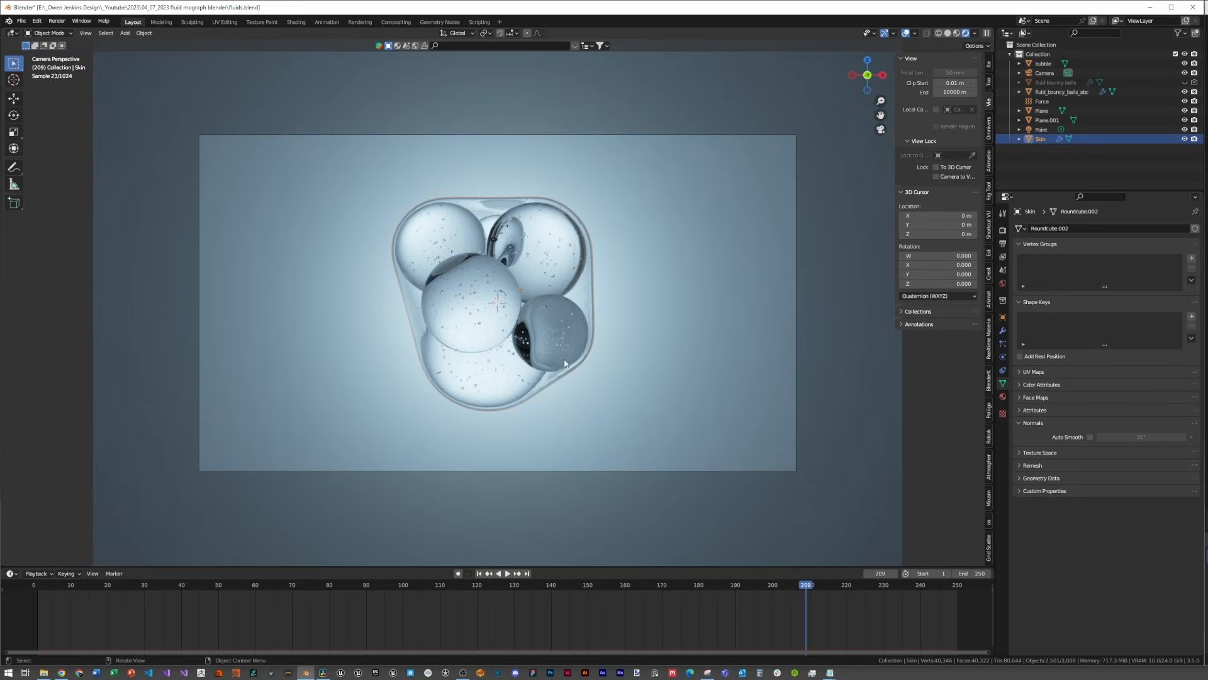
Step: Save the current Blender file and inspect the glass balls up close
key(ctrl+s)
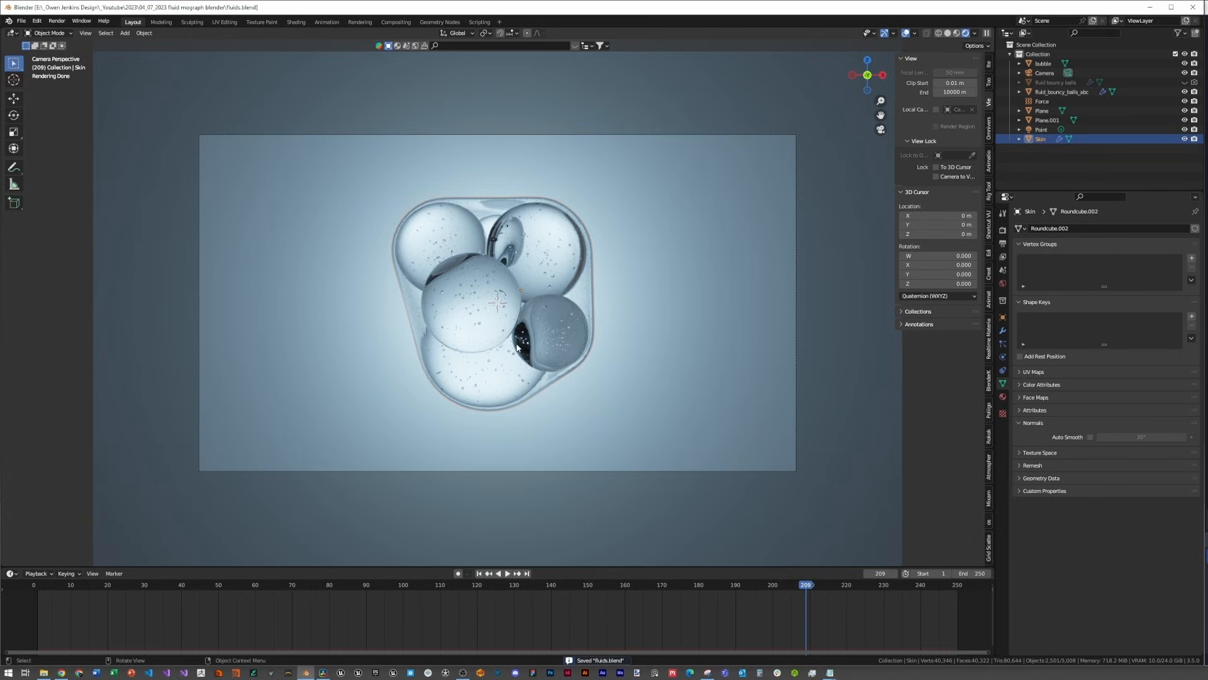
key(ctrl+s)
scroll(612, 293, up, 5)
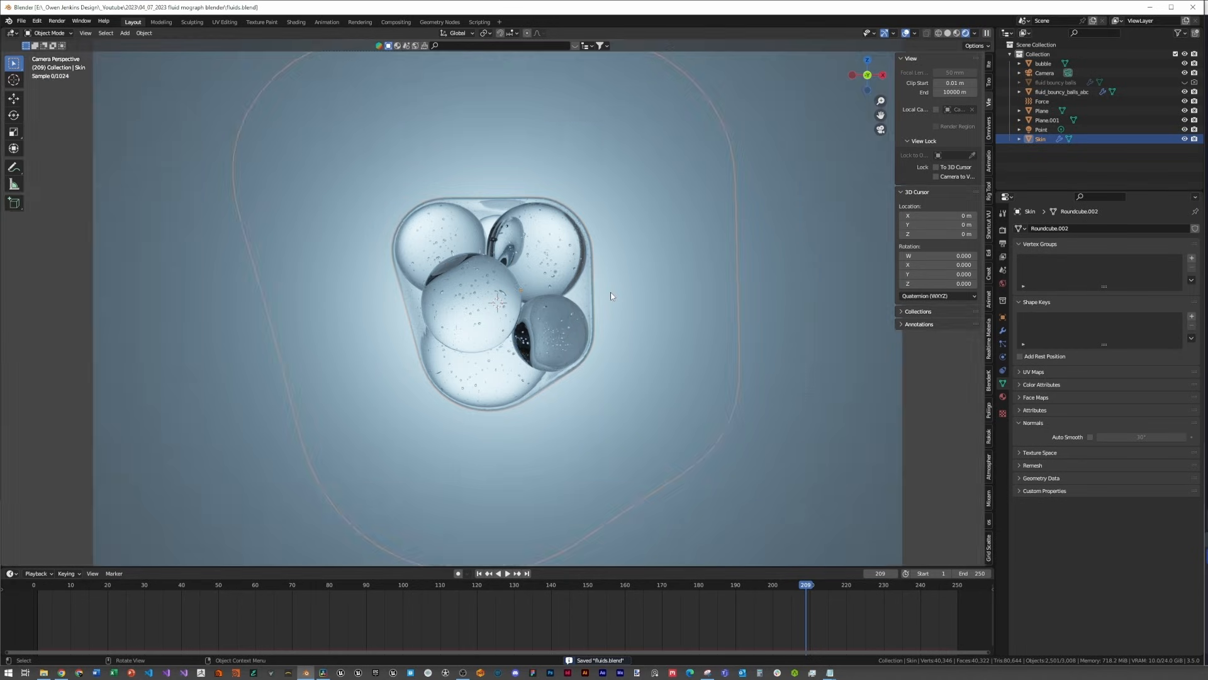
scroll(611, 294, up, 5)
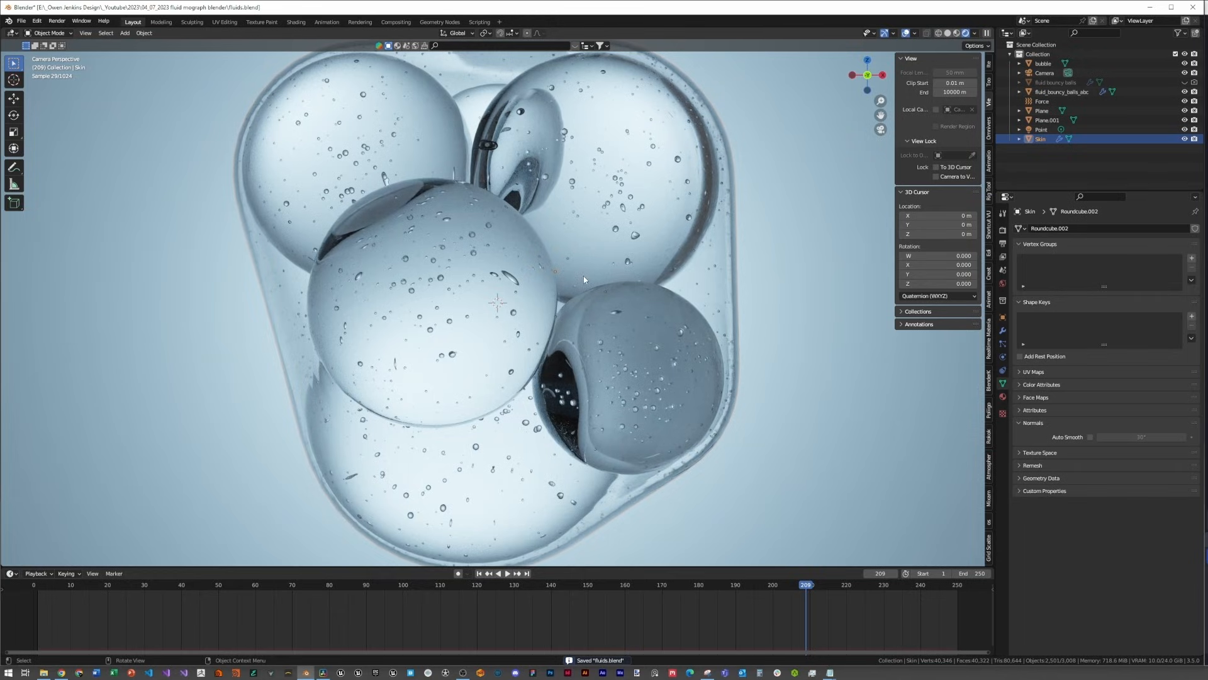
Step: Save the scene as a new file named fluids2.blend in the same folder
key(ctrl+shift+s)
click(355, 481)
click(355, 481)
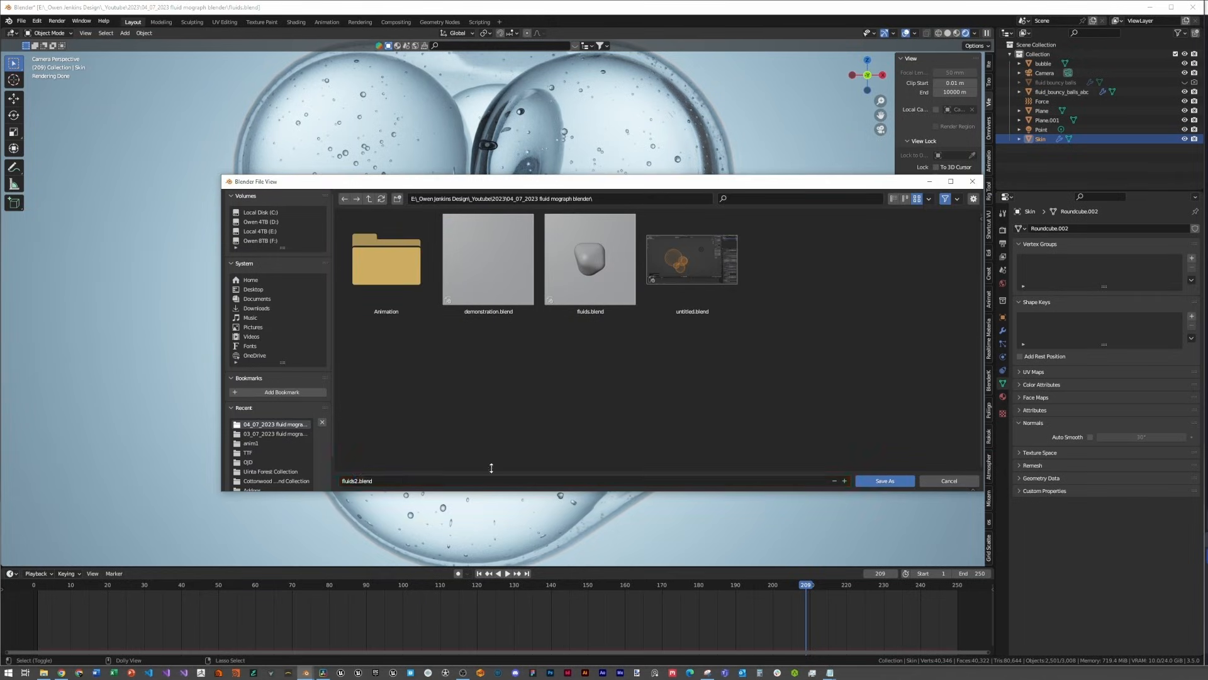
key(Return)
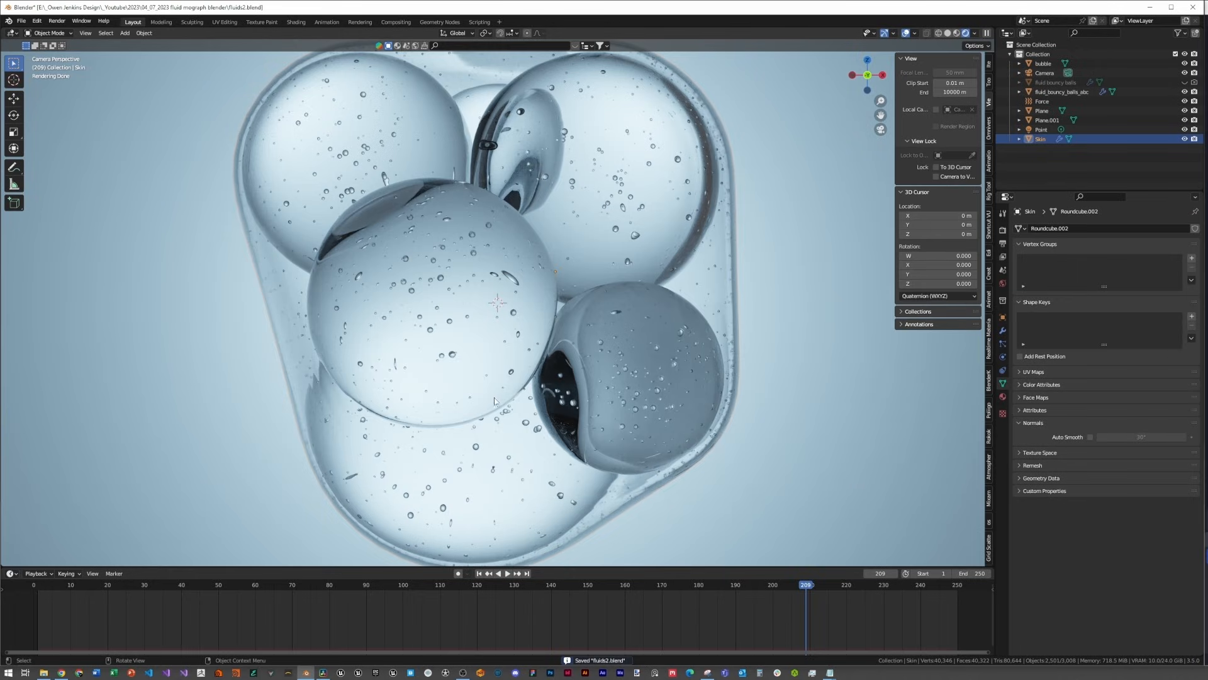
Step: Delete the Skin object and the imported fluid_bouncy_balls_abc object from the scene
scroll(497, 401, down, 4)
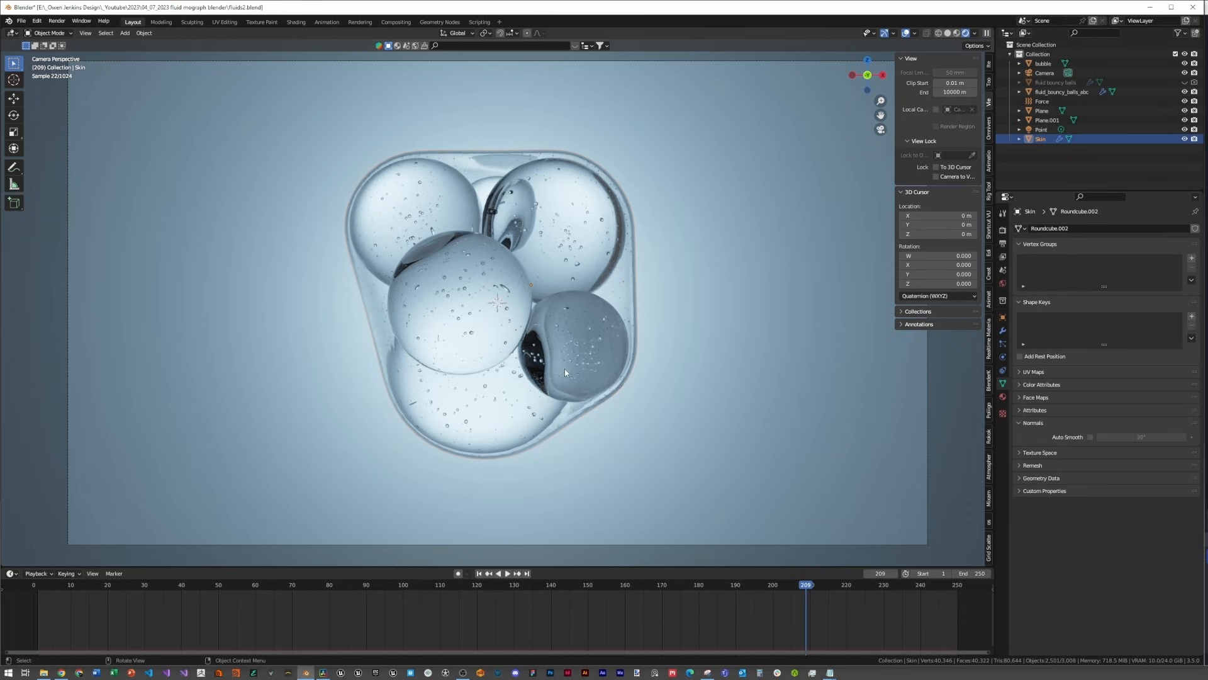
key(Delete)
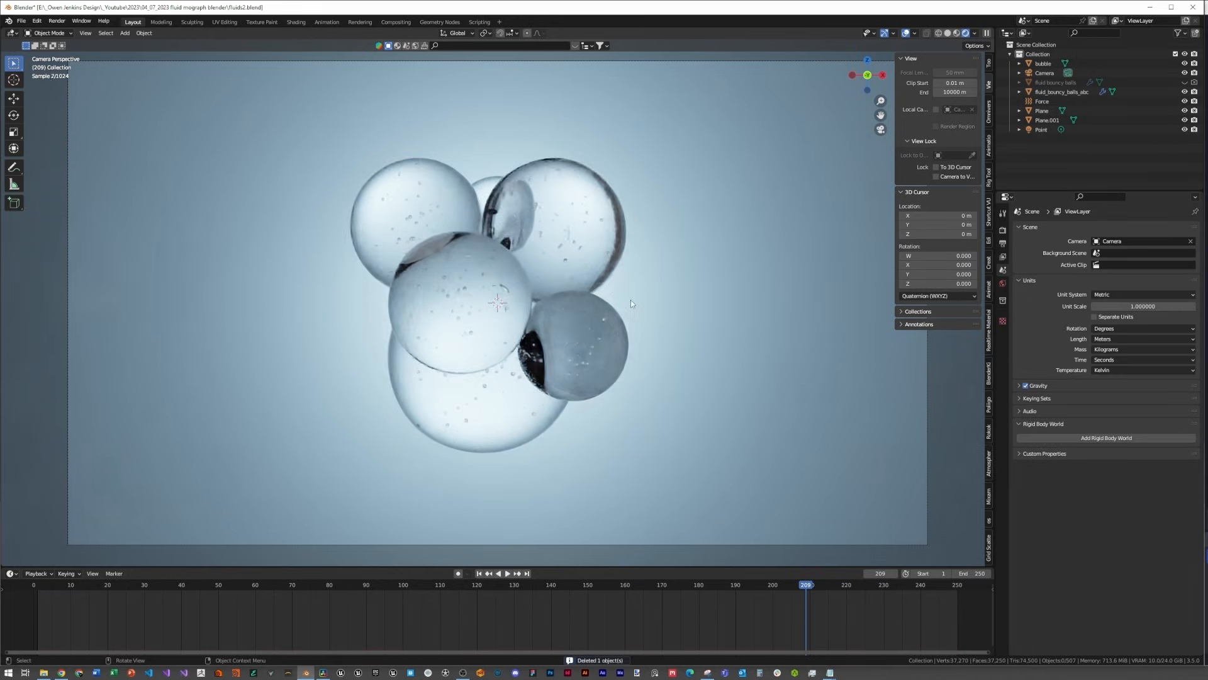
click(1063, 92)
key(Delete)
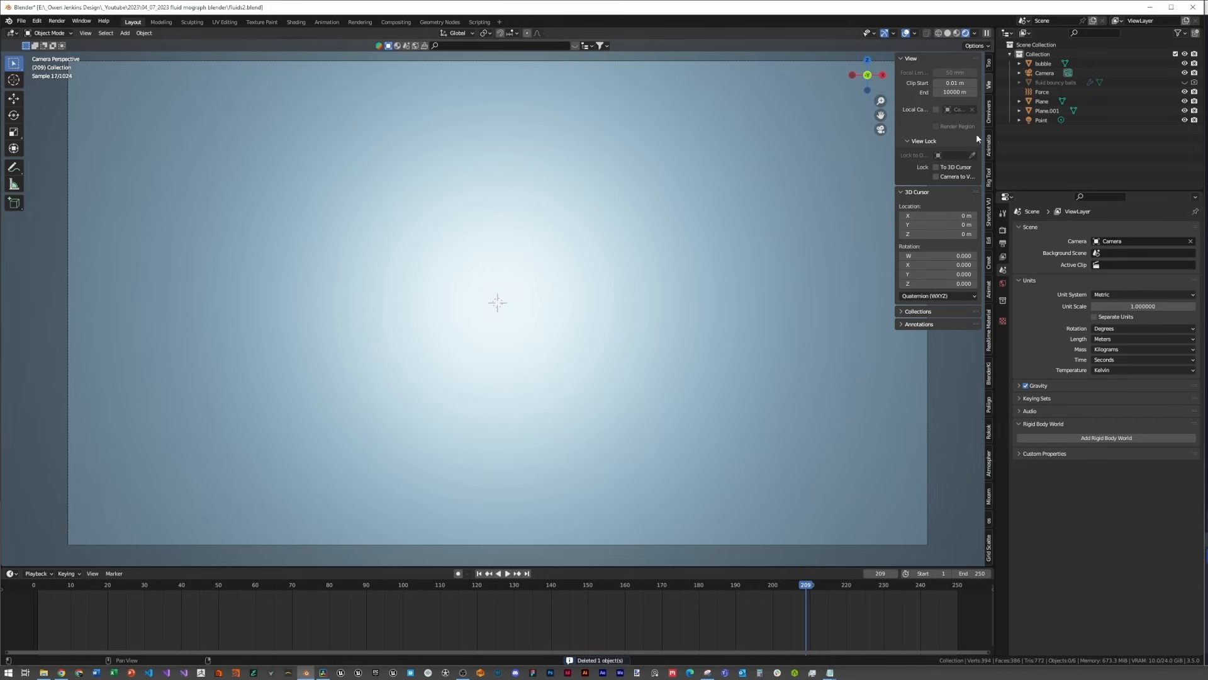
Step: Unhide the original fluid bouncy balls object in the viewport and return to frame 1
click(1095, 82)
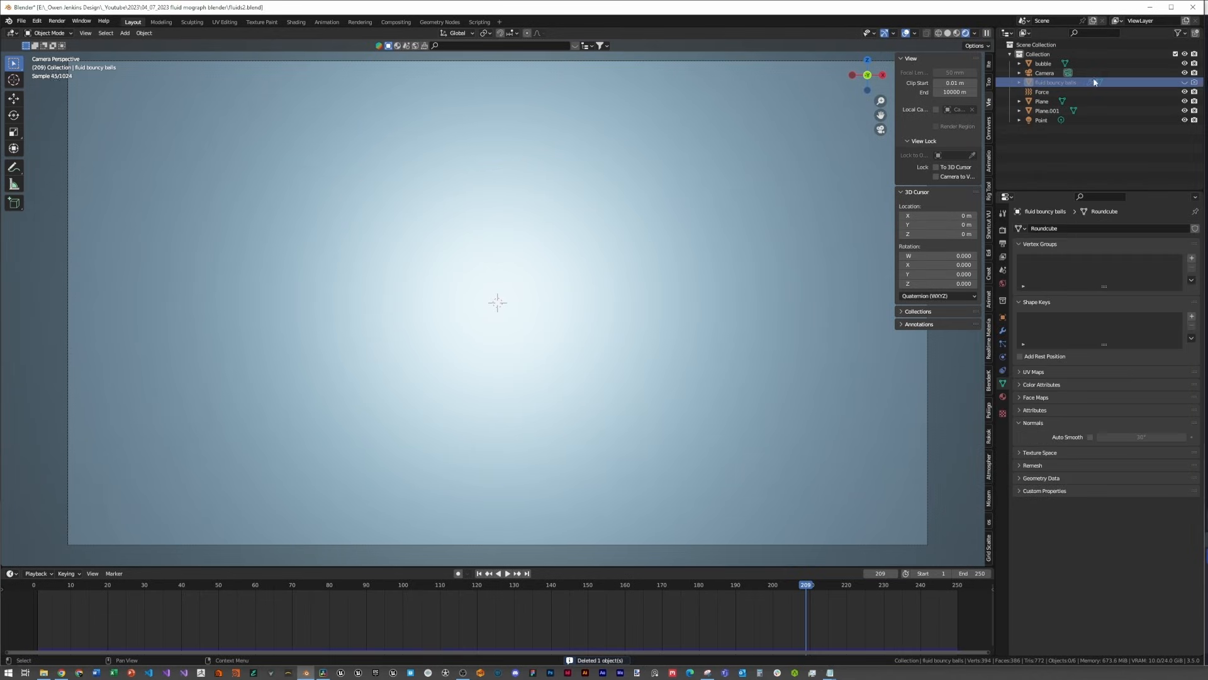
click(1185, 82)
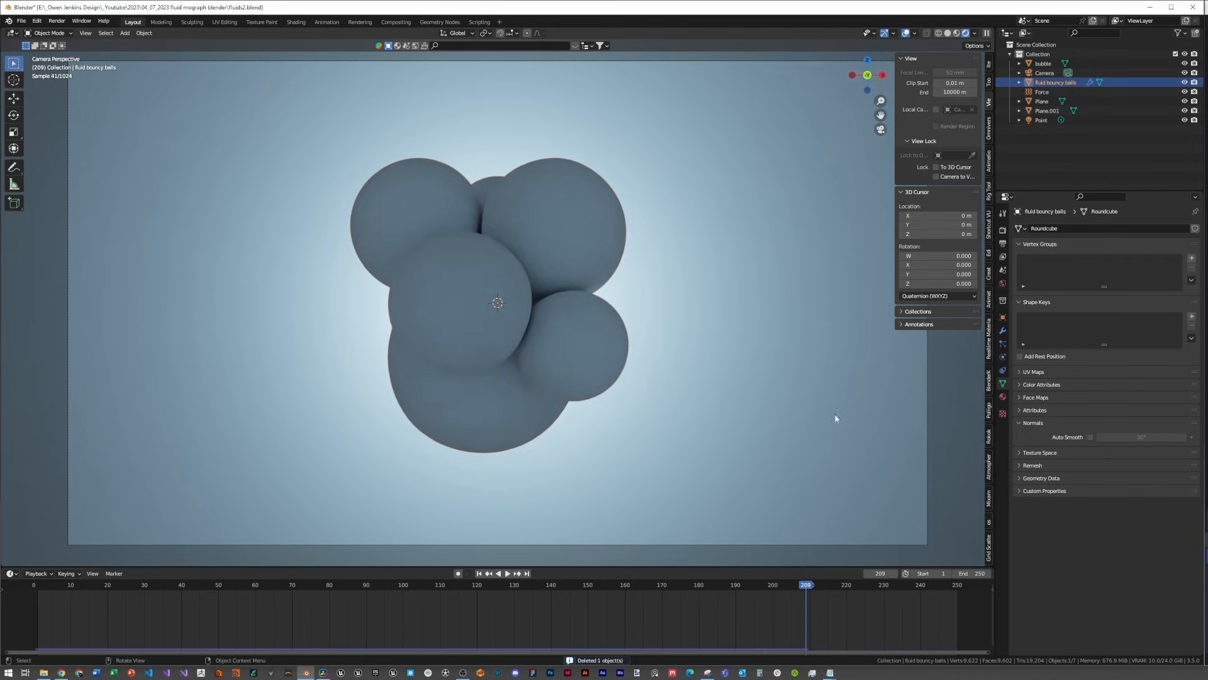
key(shift+Left)
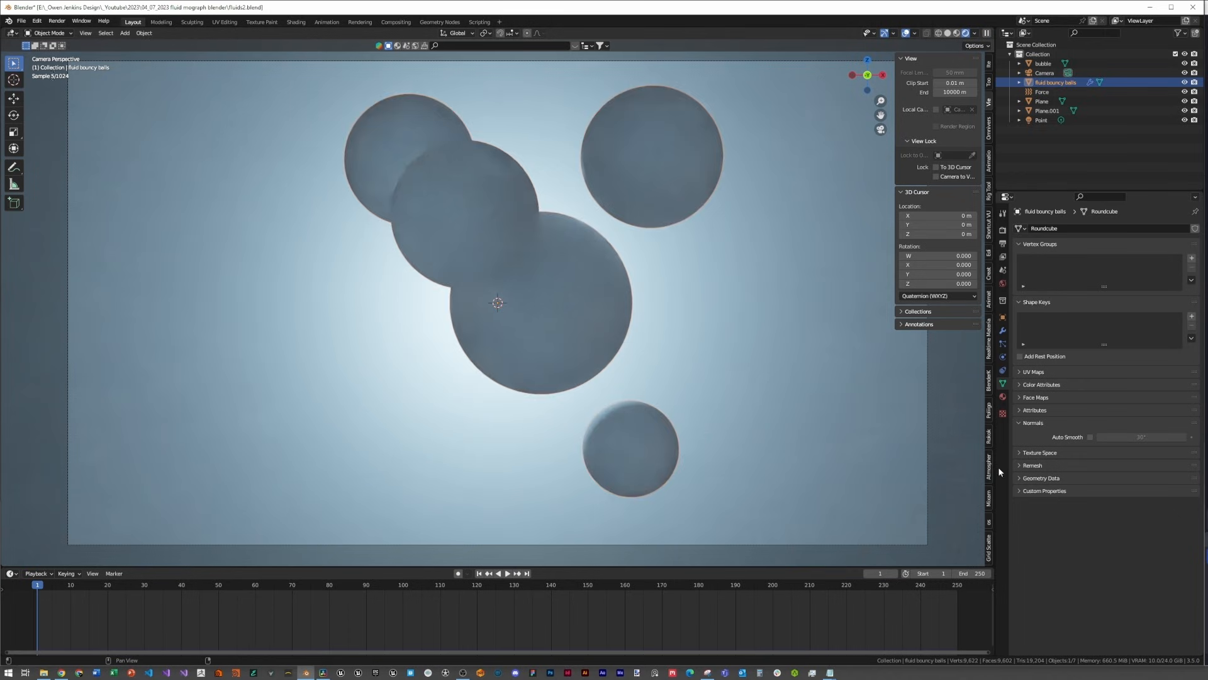
Step: Delete all bakes of the fluid bouncy balls' cloth simulation, test the playback briefly, and return to frame 1
click(1002, 356)
scroll(1068, 353, down, 10)
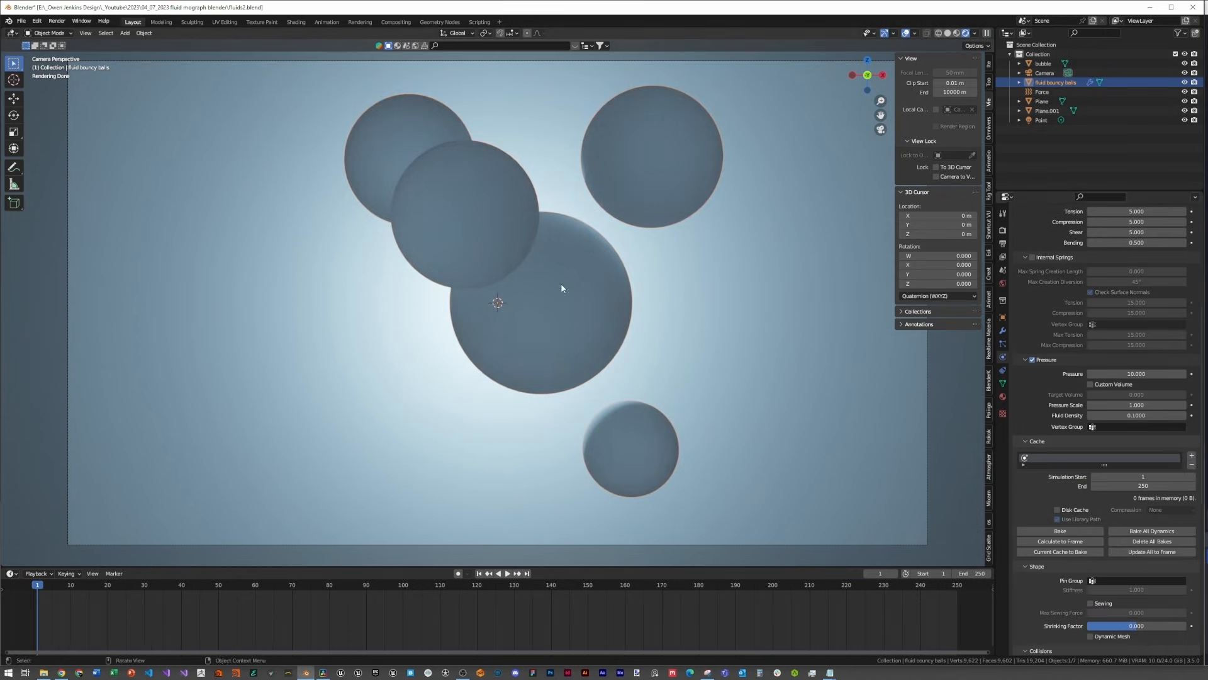
scroll(1108, 500, down, 2)
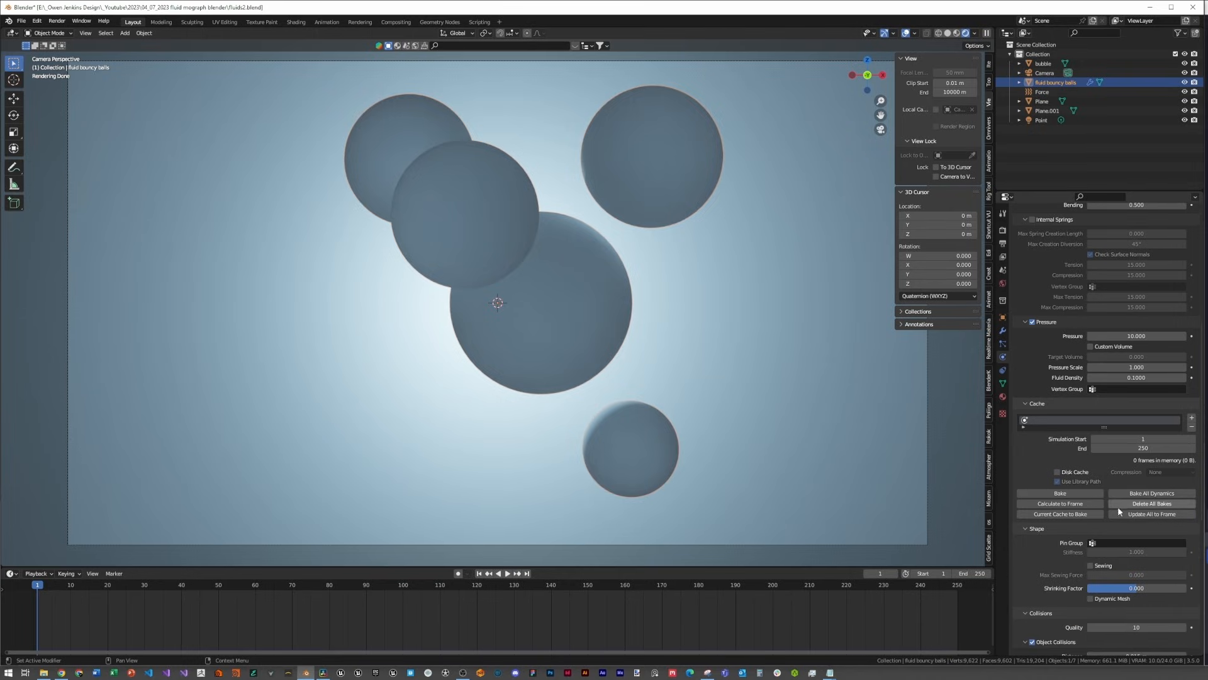
click(1138, 505)
key(space)
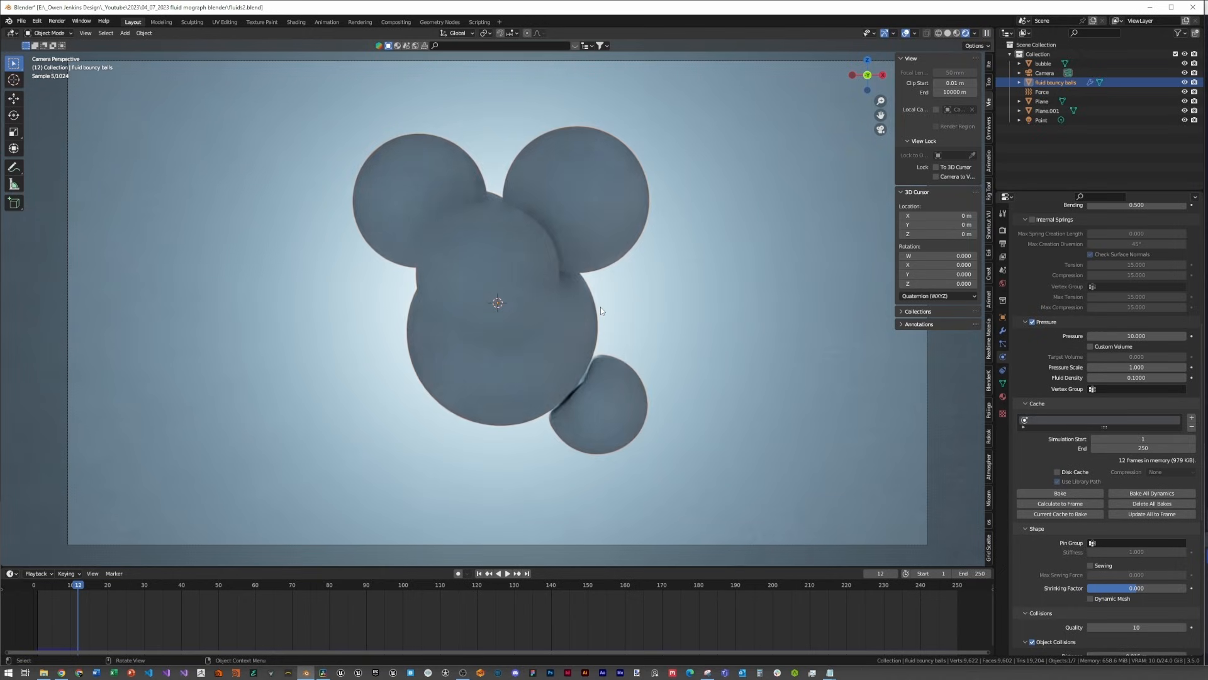
key(Escape)
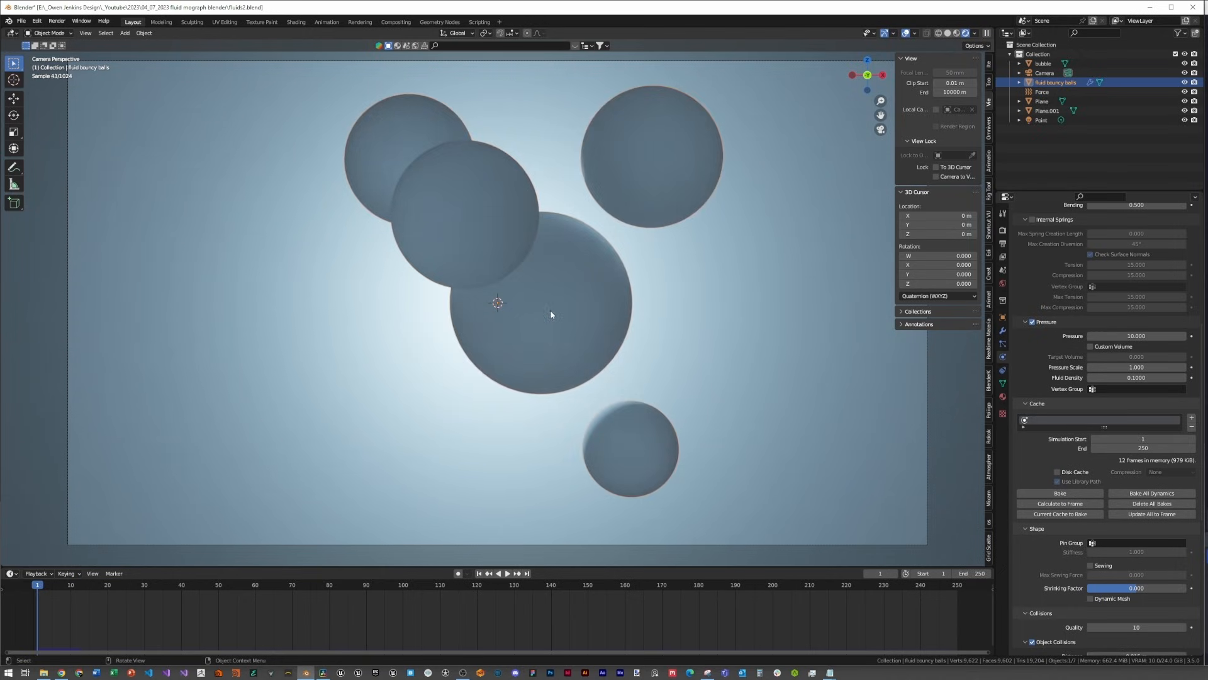
Step: In the fluid bouncy balls mesh, move the upper-left ball outward toward the camera frame's top-left corner, working in wireframe
key(Tab)
scroll(548, 302, down, 3)
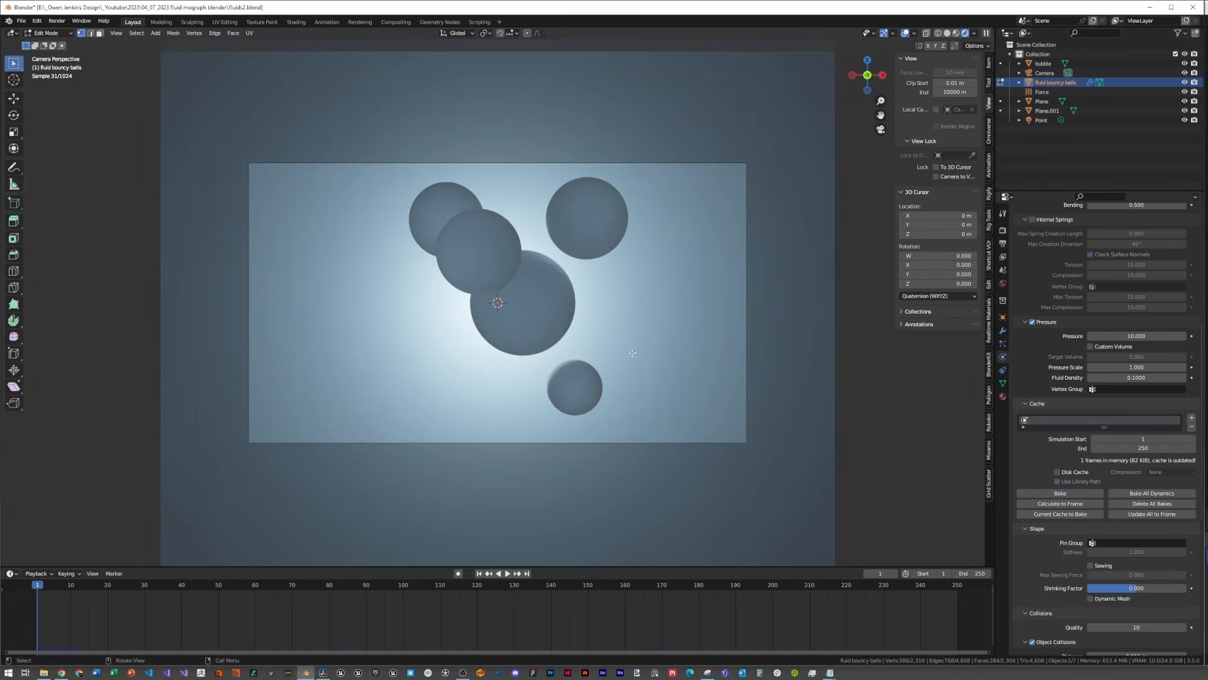
key(shift+z)
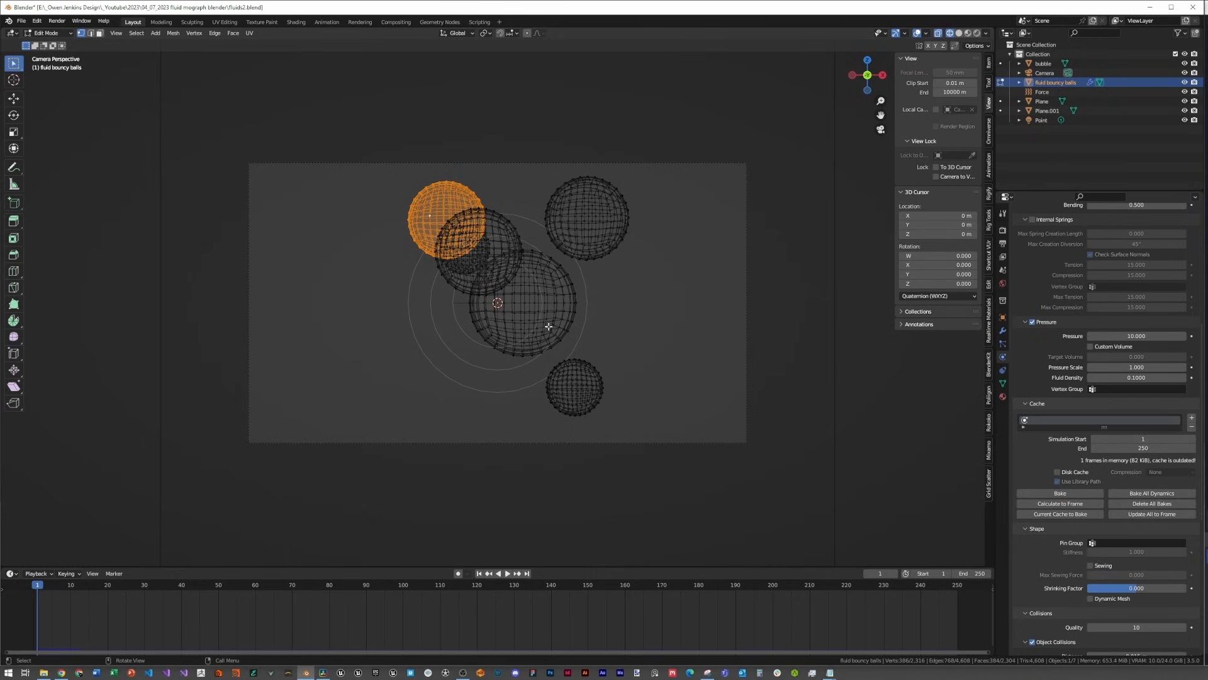
key(g)
Step: Move the overlapping medium ball to the left side of the camera frame and the largest central ball to the right side
click(495, 260)
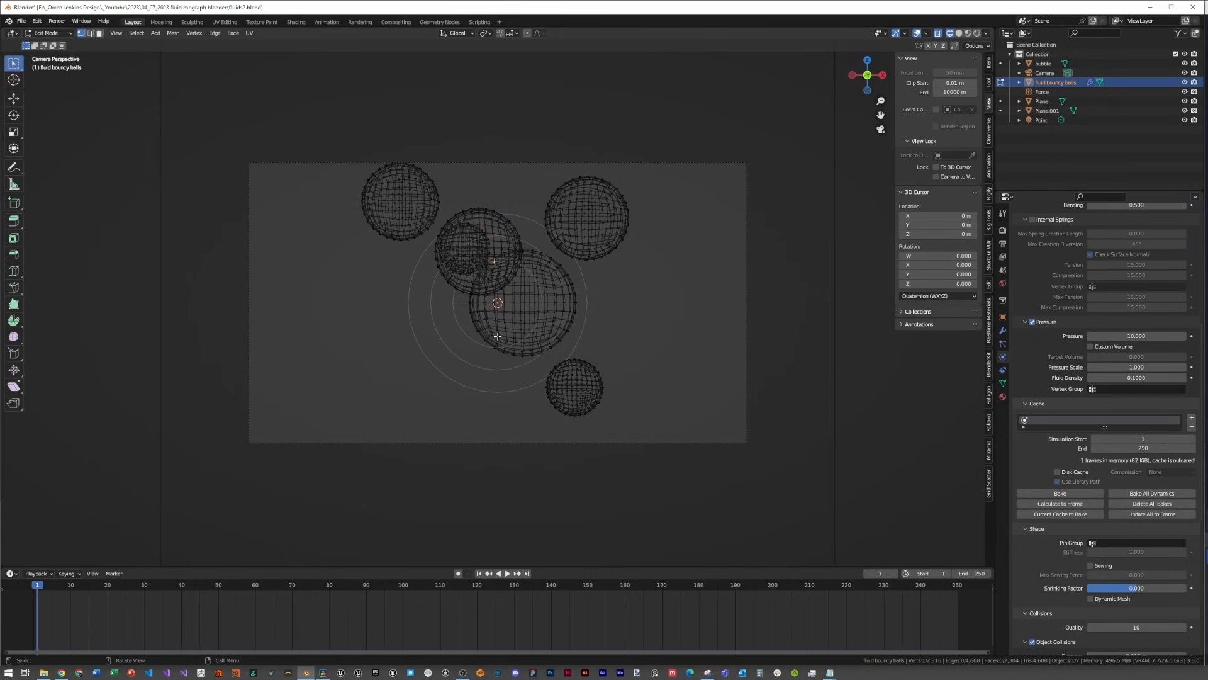
key(ctrl+l)
key(g)
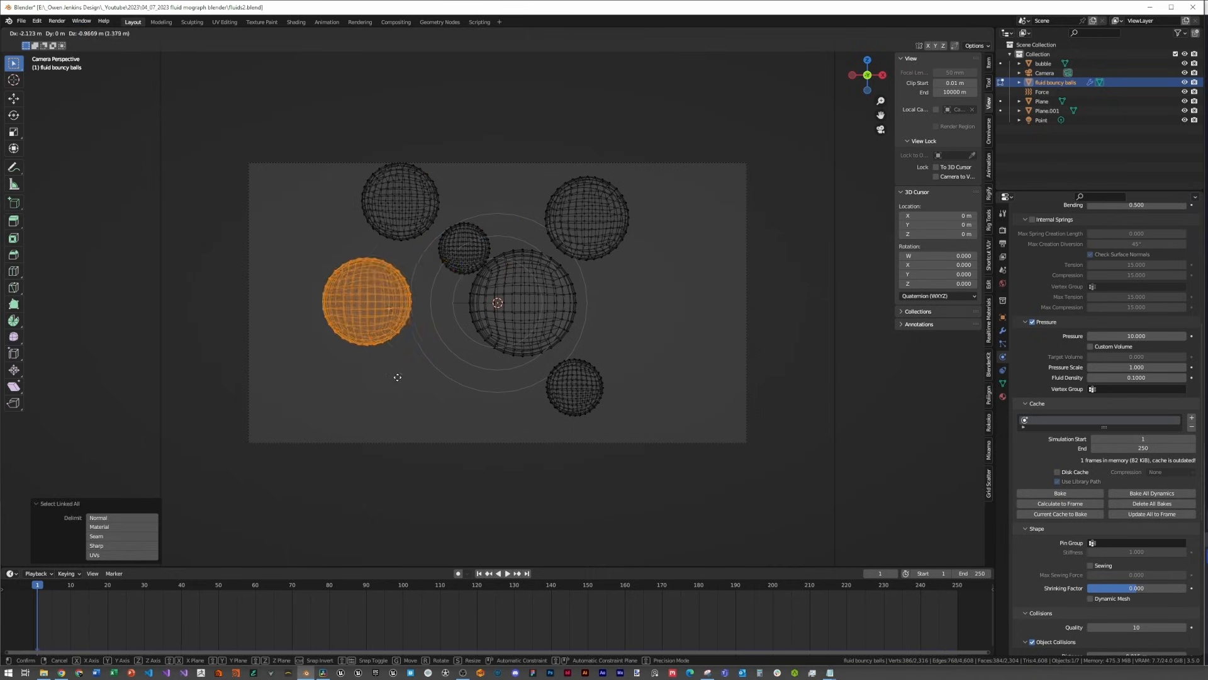
click(397, 380)
click(544, 302)
key(ctrl+l)
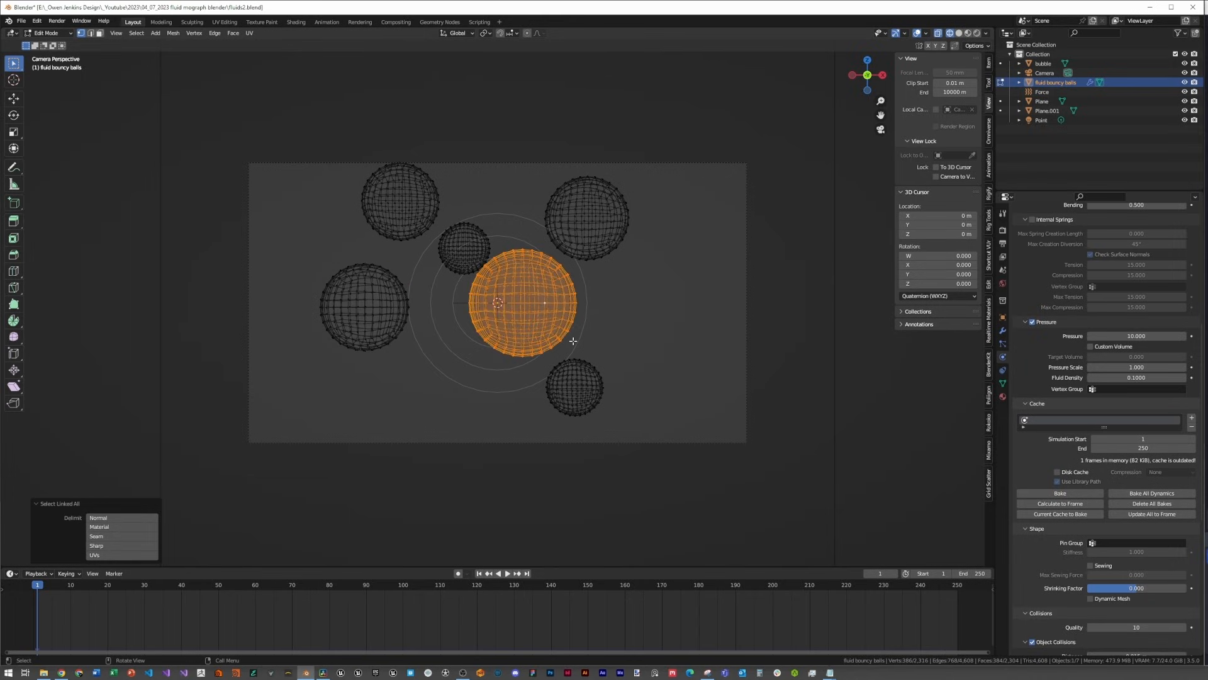
key(g)
click(673, 329)
Step: Move the small inner ball up to the top centre edge of the camera frame and select a vertex on the bottom ball
click(468, 243)
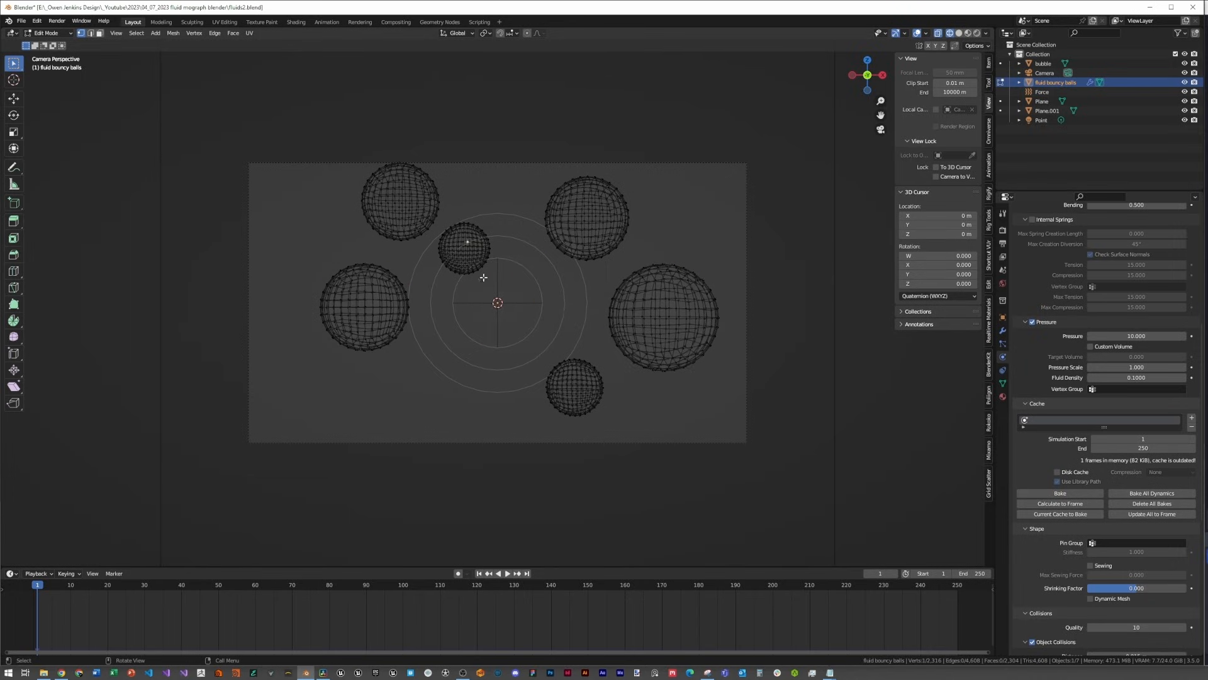
key(ctrl+l)
key(g)
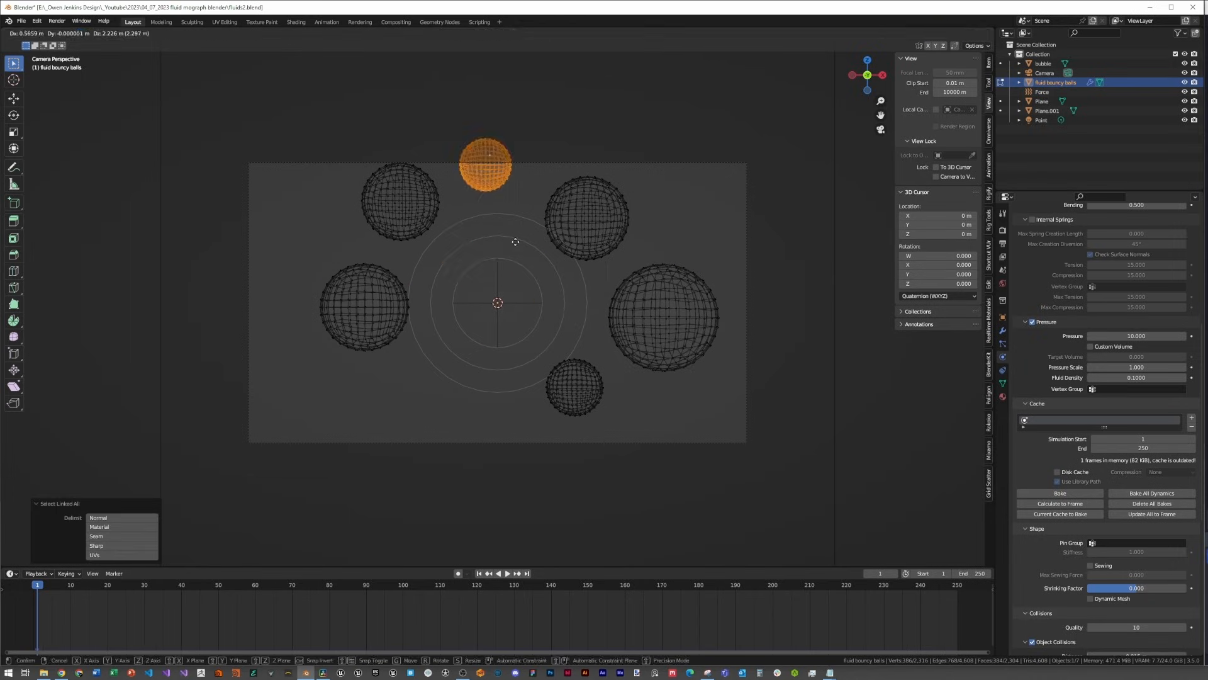
click(524, 250)
click(572, 378)
key(shift+d)
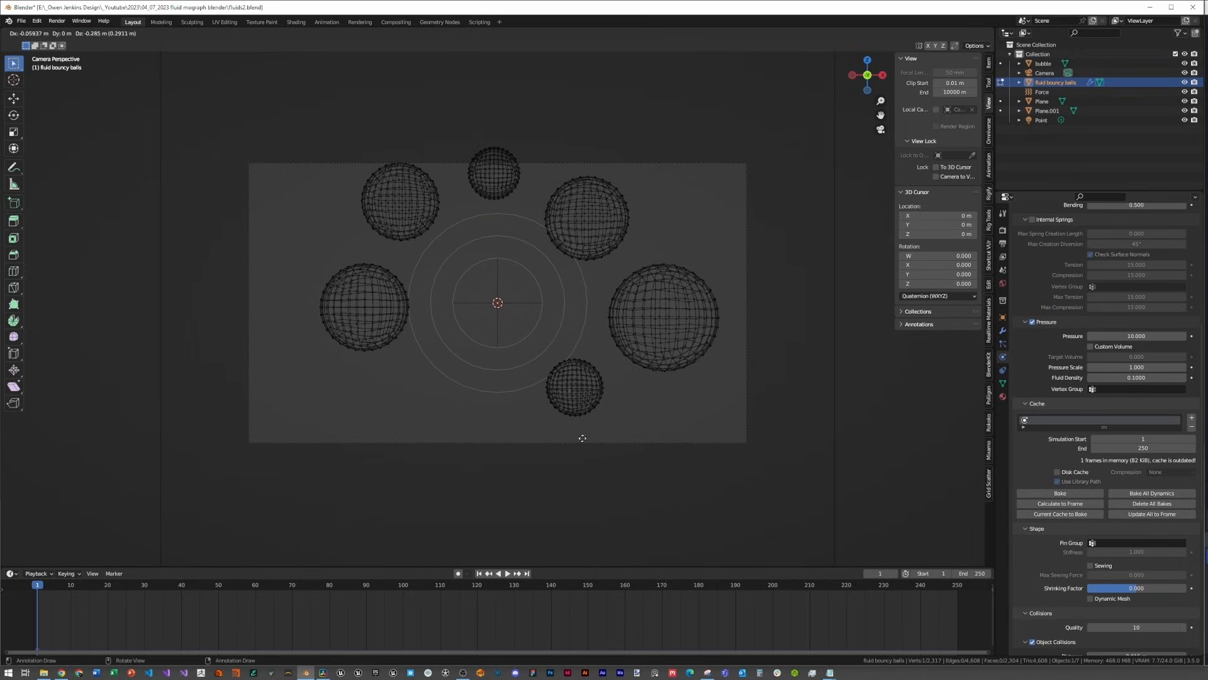
right_click(428, 448)
key(ctrl+z)
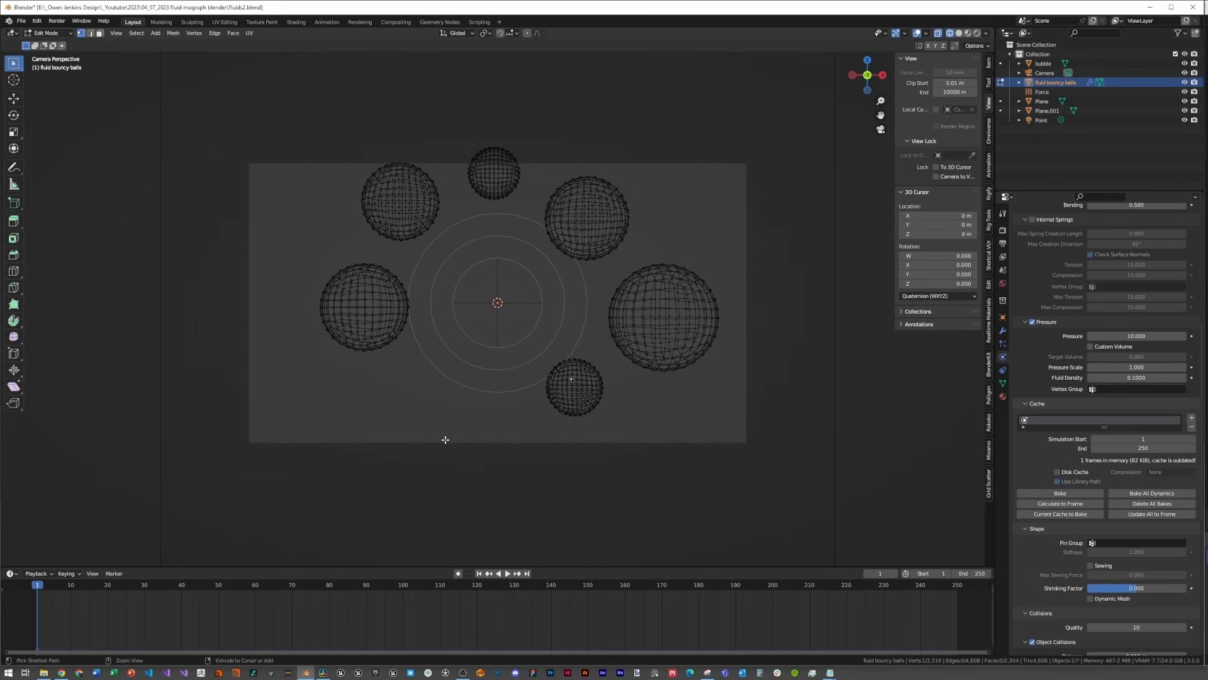
Step: Move the whole bottom ball to the lower left of the camera frame and place an enlarged duplicate at the lower right
key(ctrl+l)
key(g)
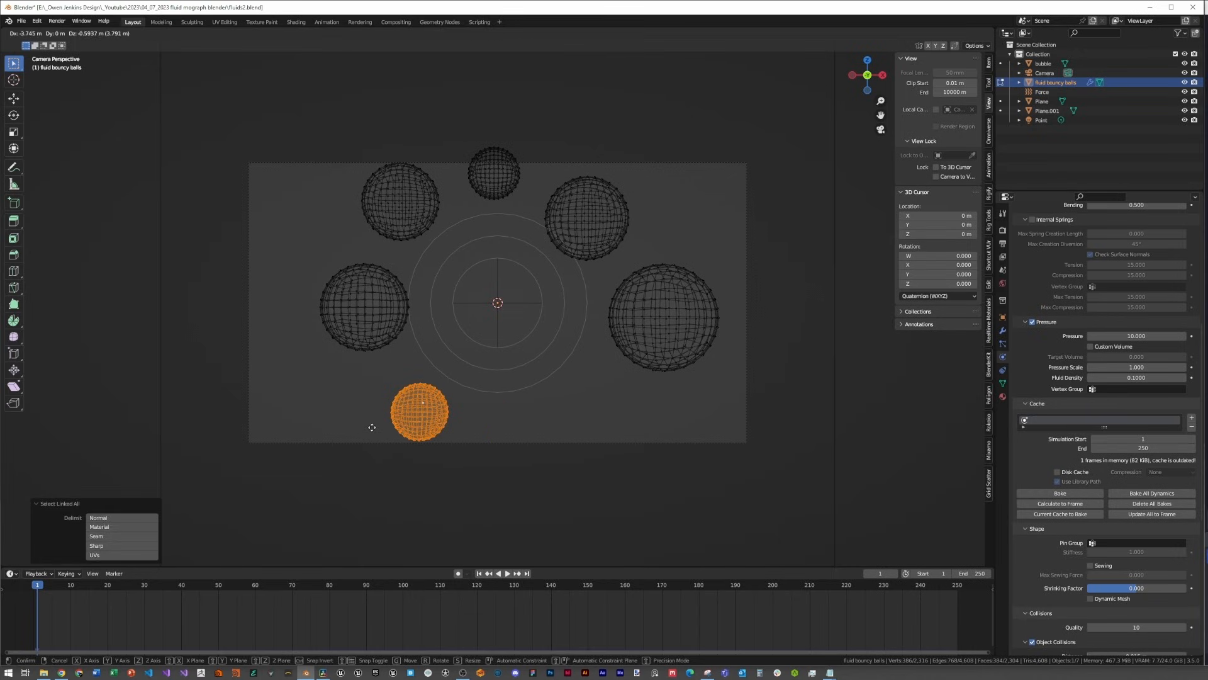
click(371, 425)
key(shift+d)
click(558, 410)
key(s)
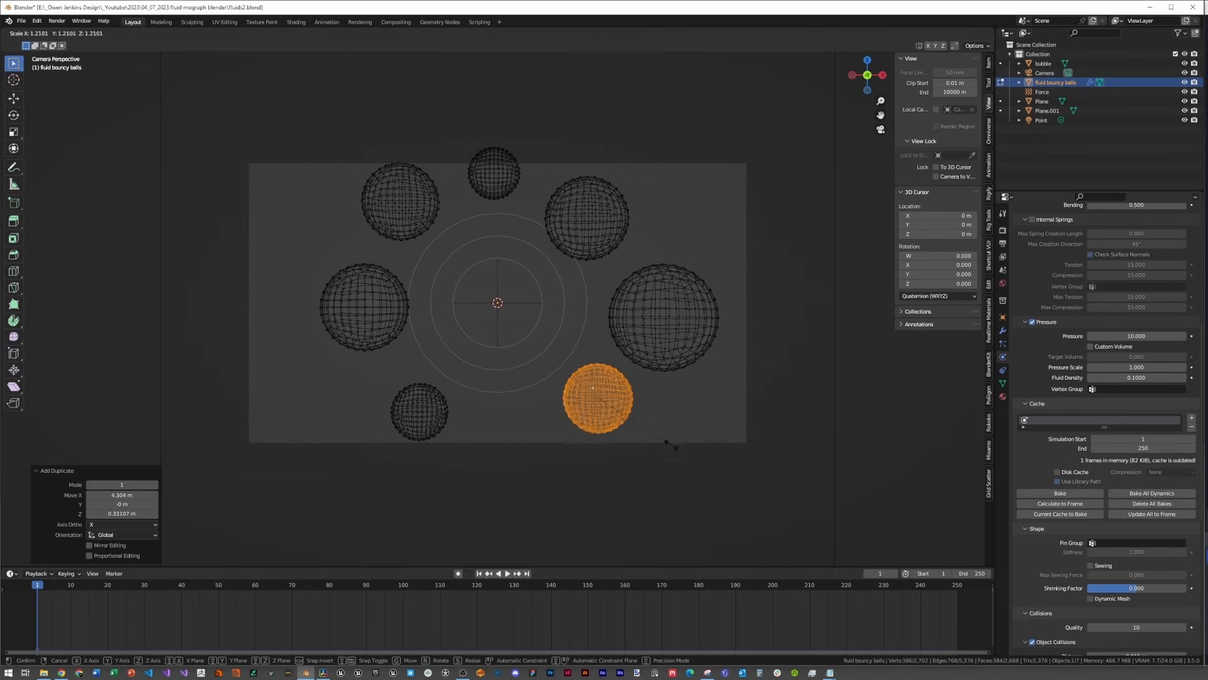
click(667, 439)
Step: Duplicate the enlarged ball to the frame's bottom centre at 0.705 scale, and place another copy beyond the lower-left ball
key(shift+d)
click(491, 434)
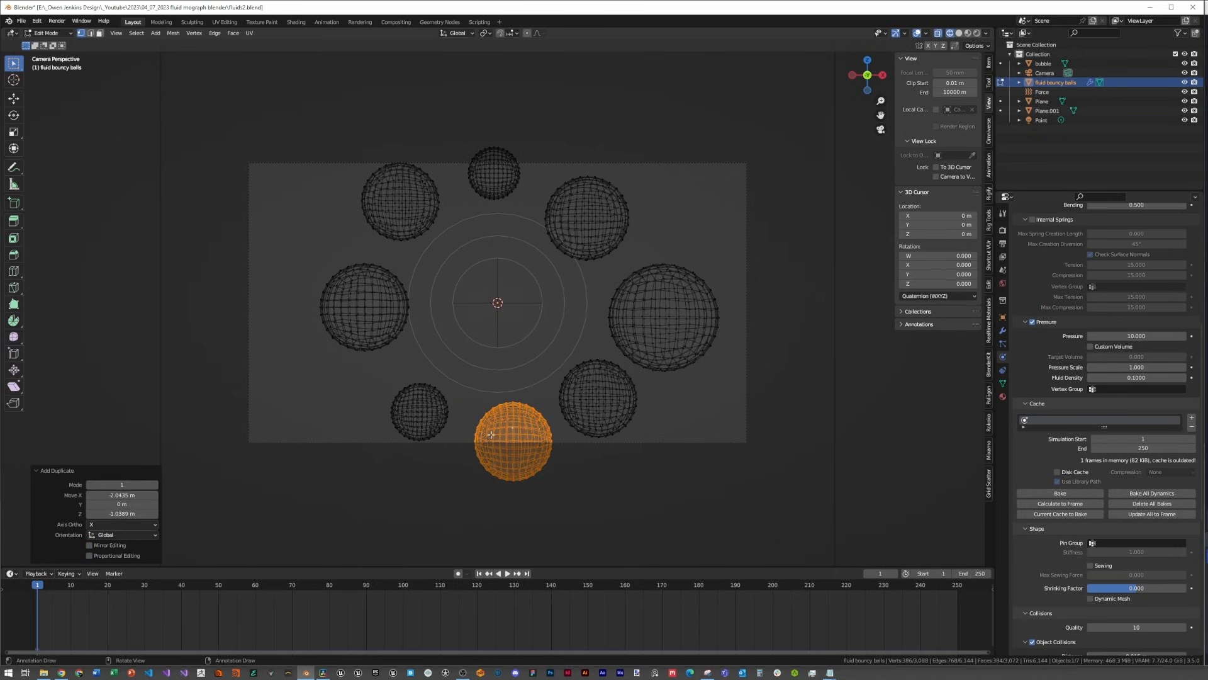
key(s)
click(550, 431)
key(shift+d)
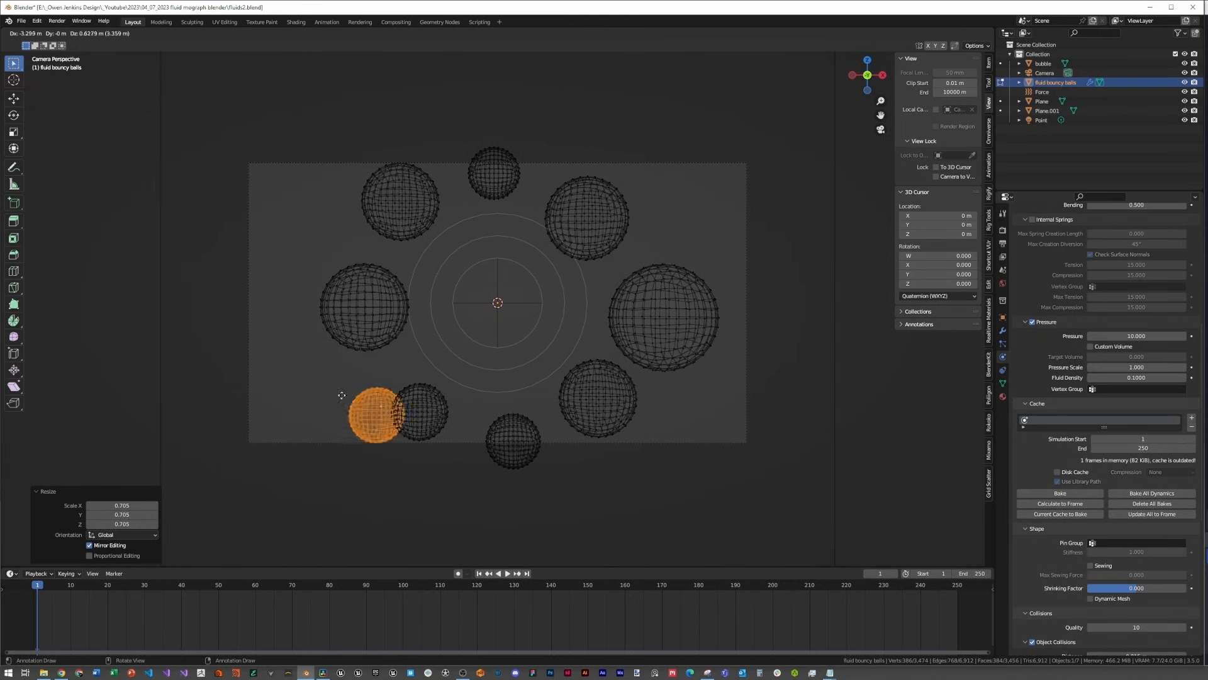
click(365, 384)
Step: Duplicate the left ball and the two lower-left balls, rotate the copies -123°, and place them around the frame's upper-left corner
drag(277, 271, 412, 426)
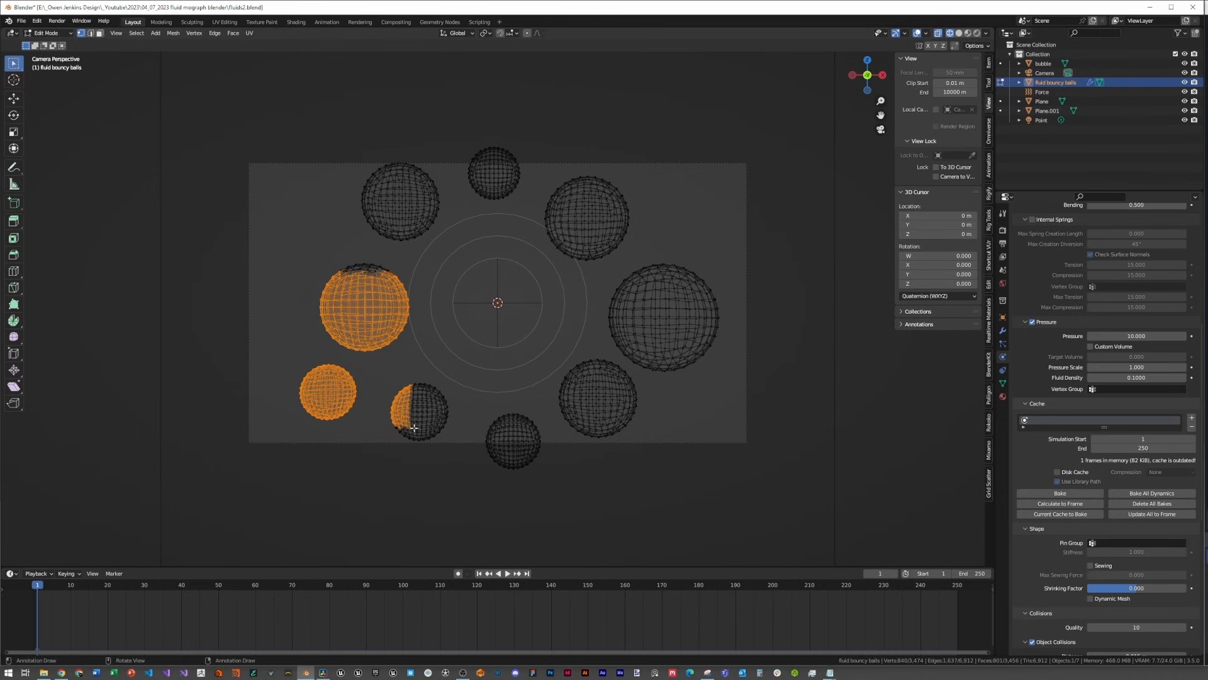
key(ctrl+l)
key(g)
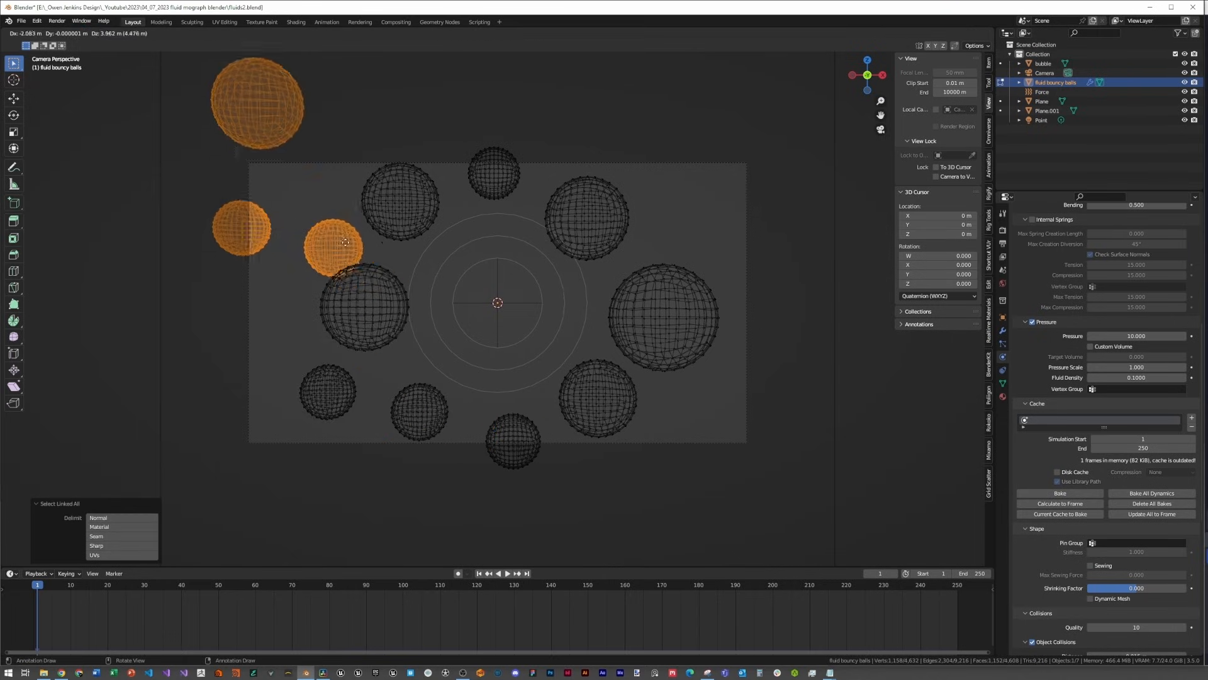
click(341, 233)
key(r)
click(248, 513)
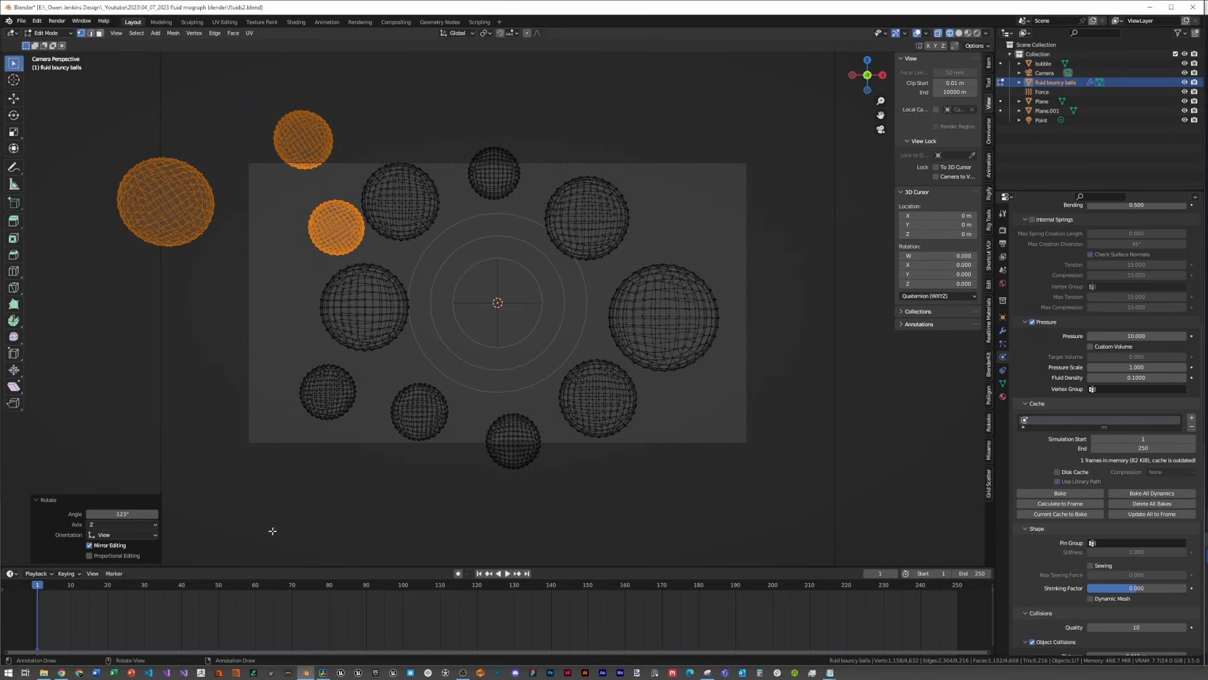
key(g)
click(536, 533)
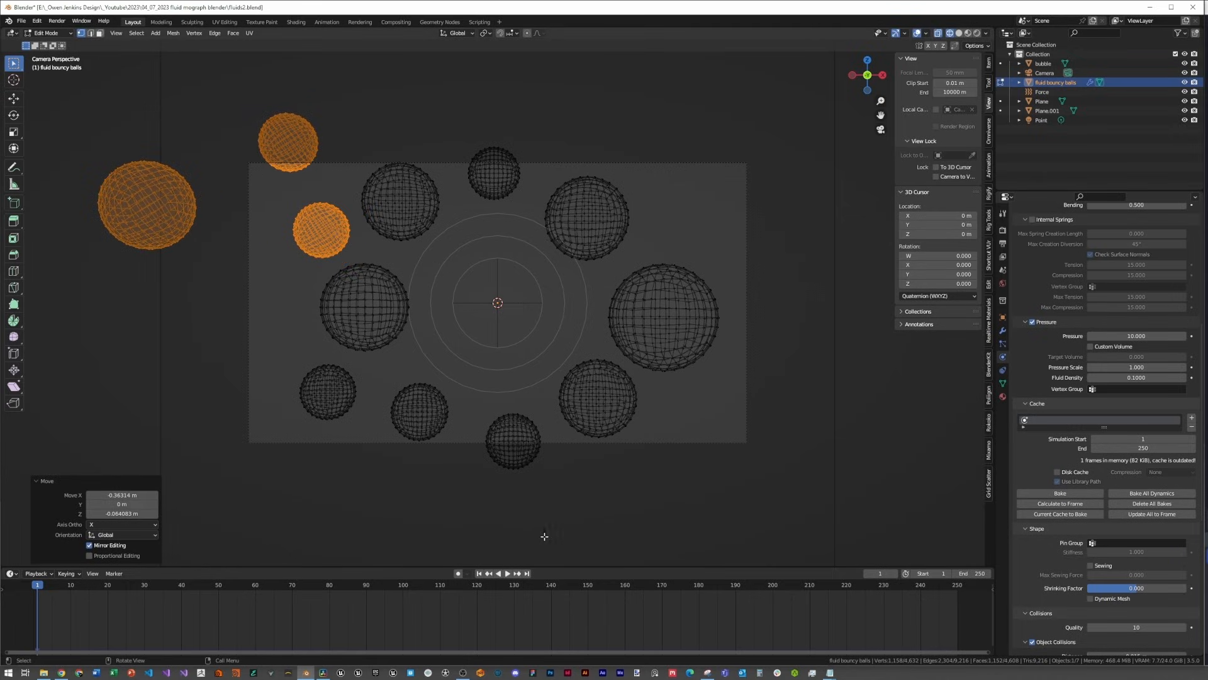
Step: Duplicate the three upper-left copies to the frame's upper right, rotate them freely with trackball rotation, and spread them outside the existing balls
key(shift+d)
click(784, 460)
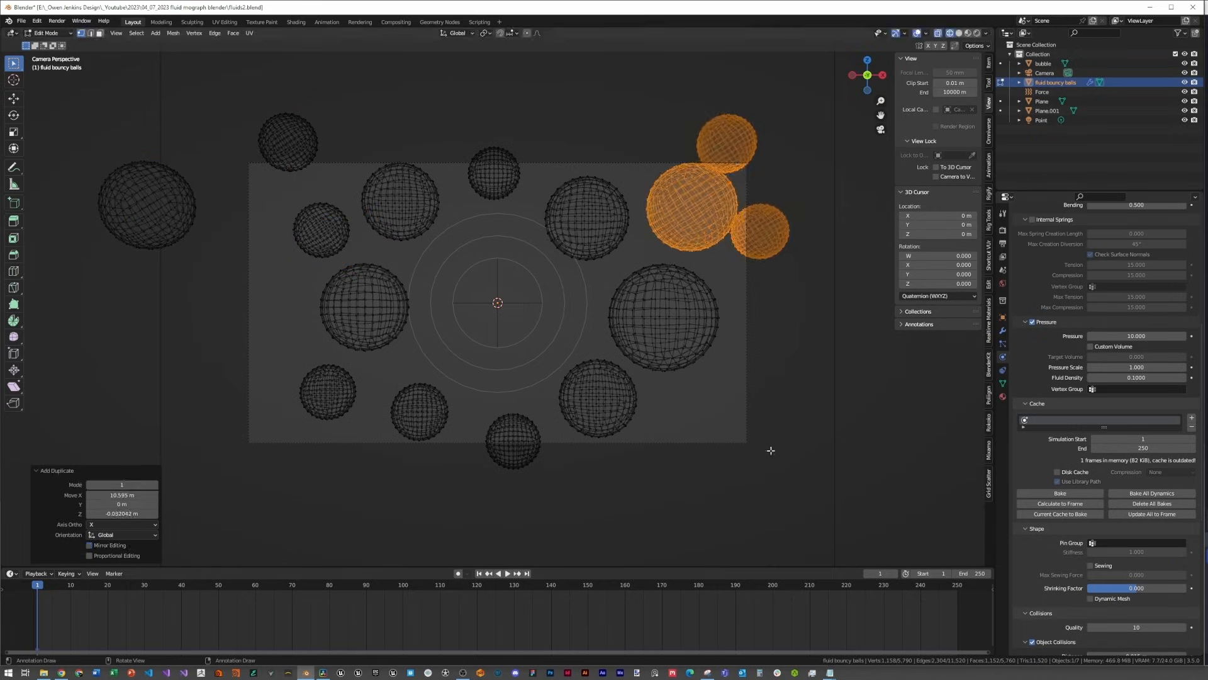
key(r)
key(r)
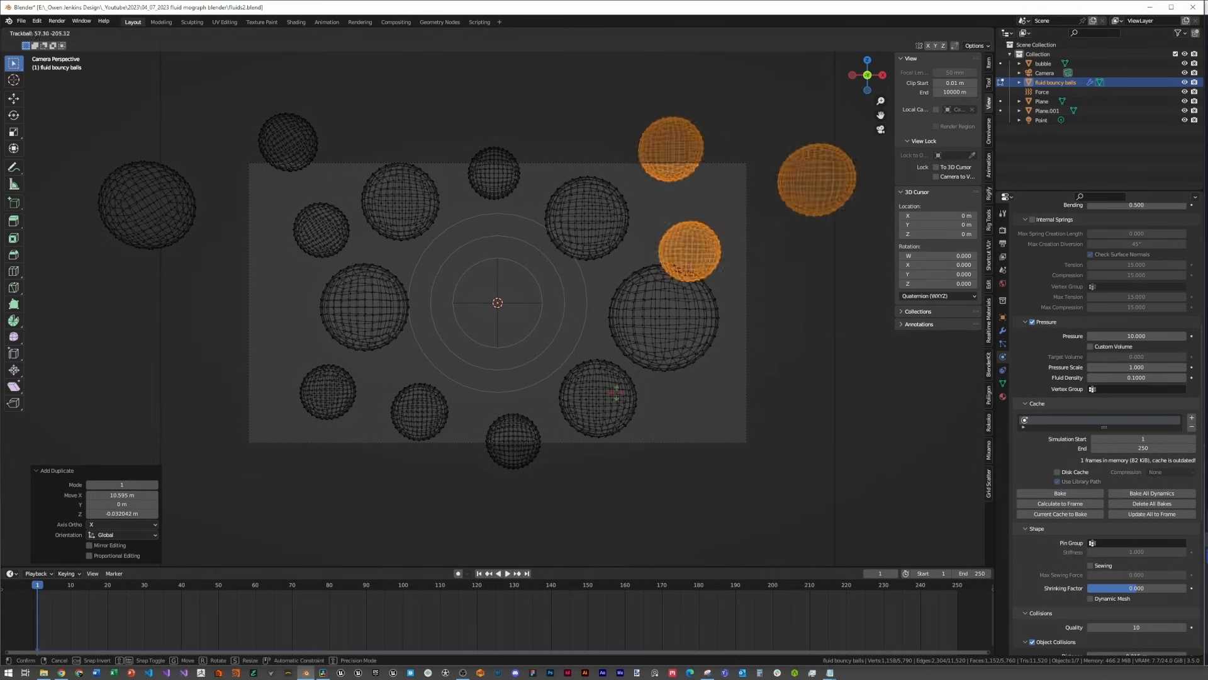
click(607, 347)
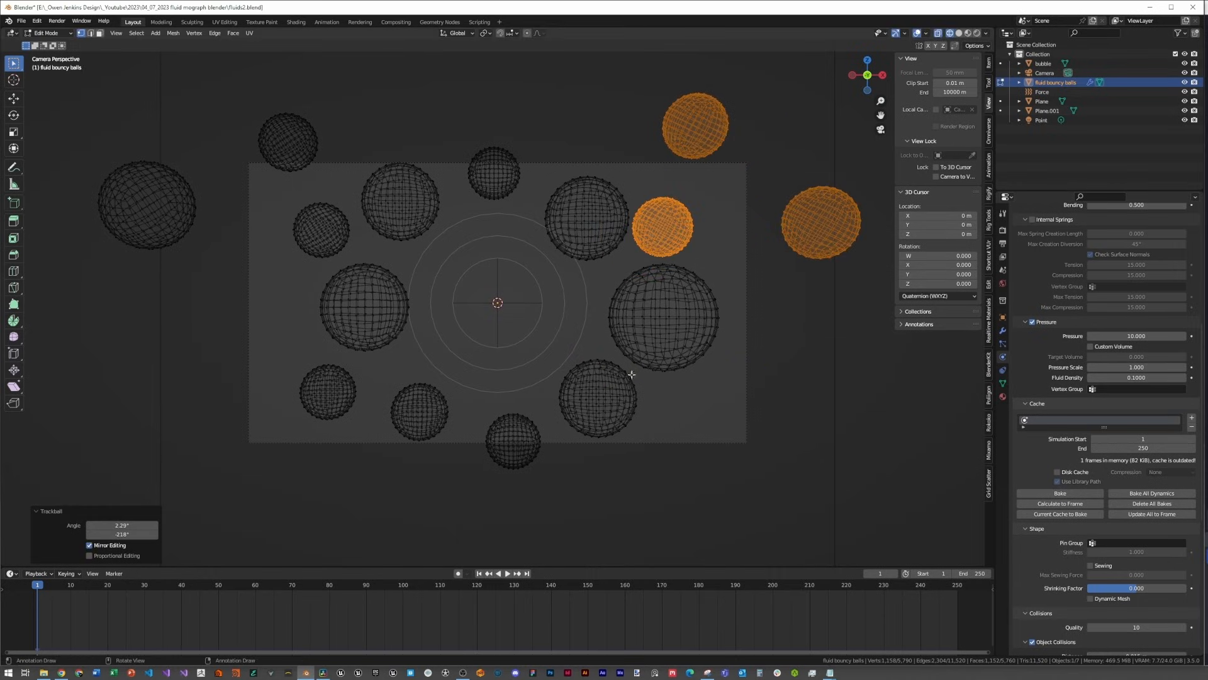
key(g)
click(878, 225)
Step: Move the far-right ball to the camera frame's lower-right corner and the large far-left ball down toward the frame's left edge
drag(854, 257, 831, 188)
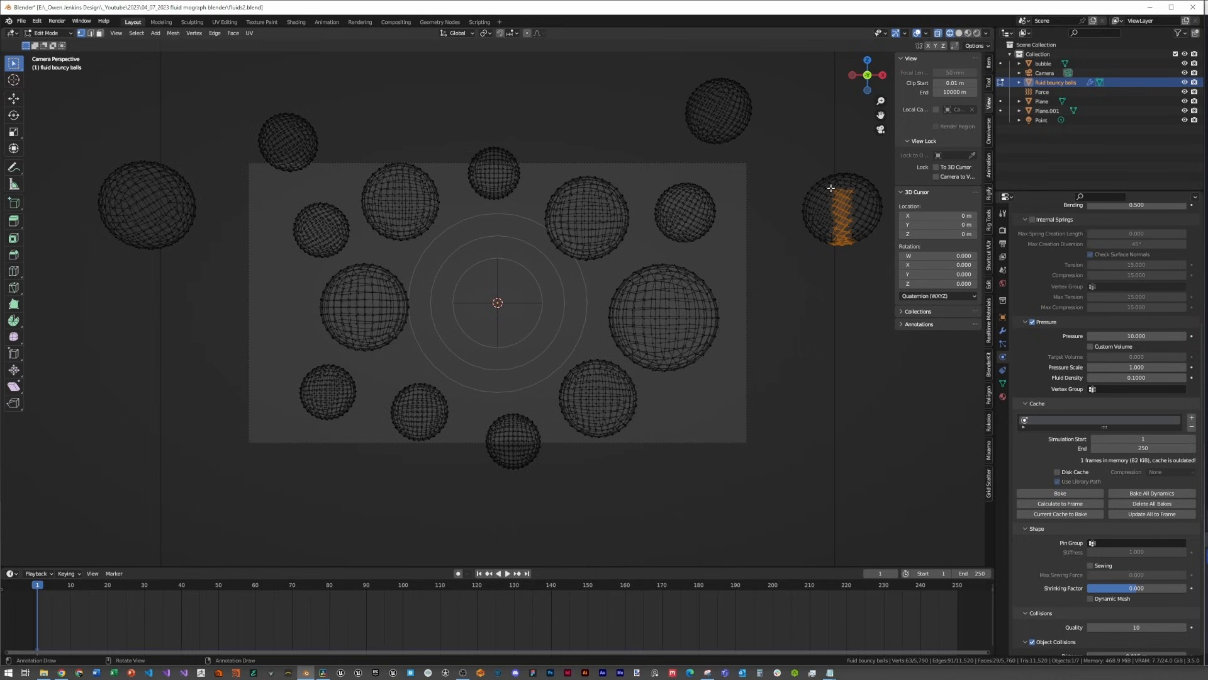
key(ctrl+l)
key(g)
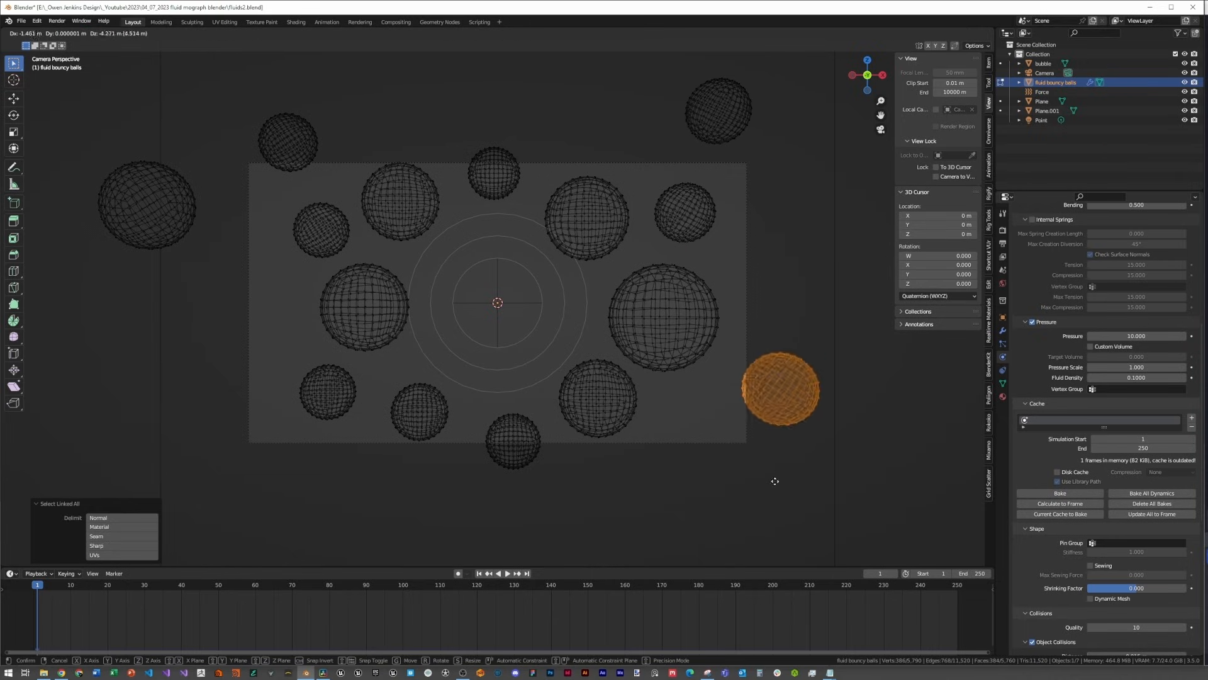
click(716, 513)
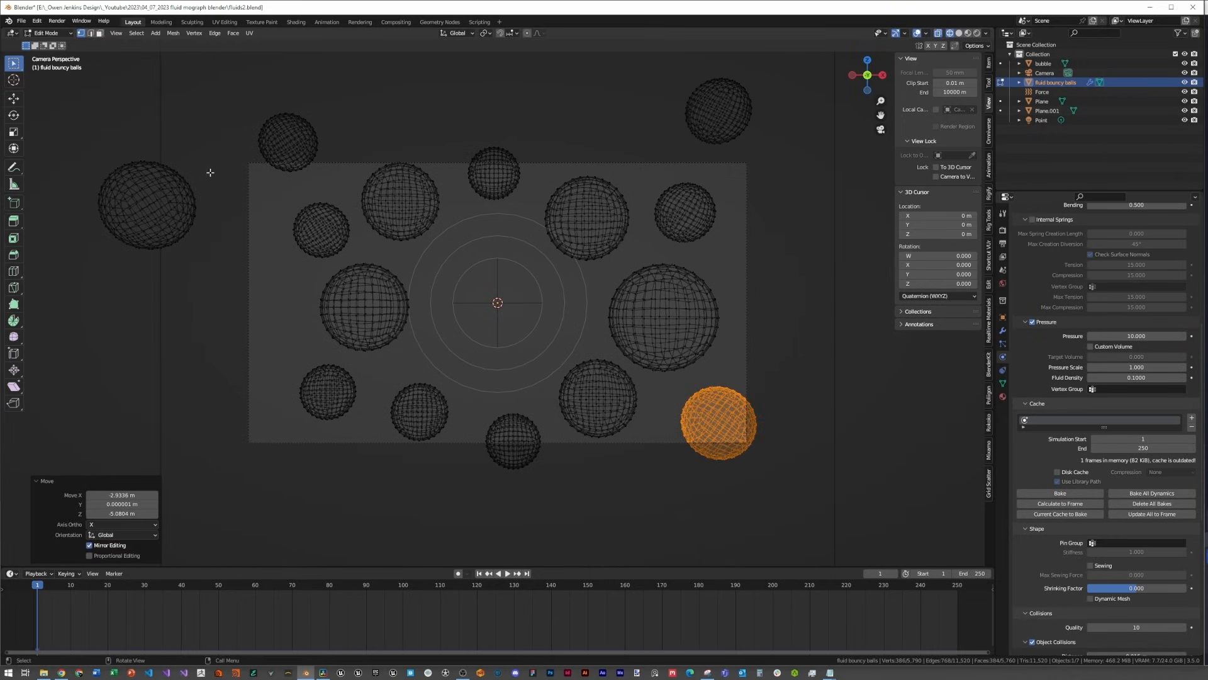
drag(197, 165, 165, 203)
key(ctrl+l)
key(g)
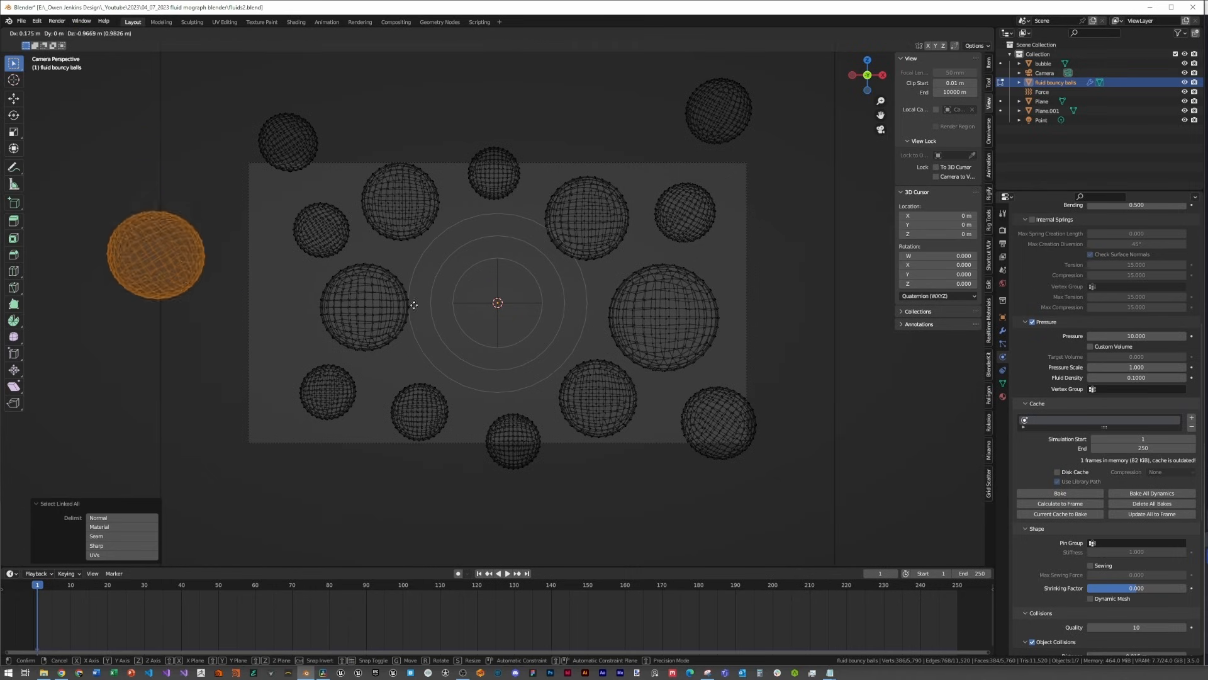
click(452, 303)
Step: From the top view, move the two front balls on the left about 1.9 m along Y to the X axis
key(KP_7)
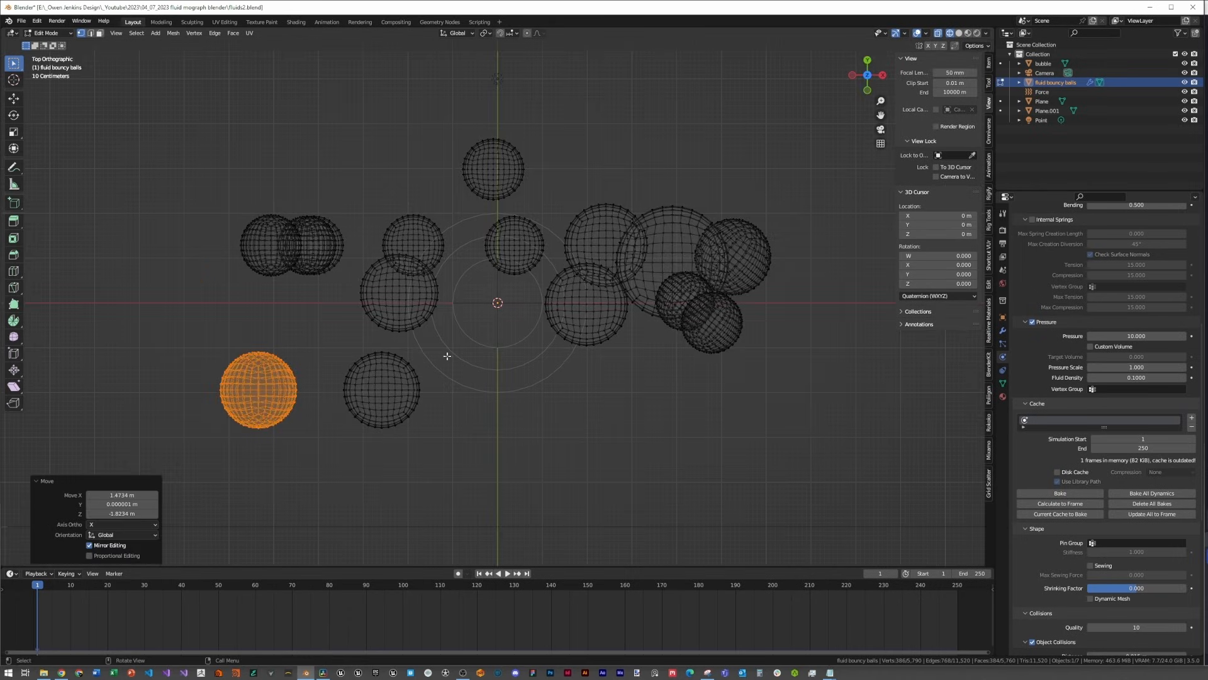
shift+drag(447, 403, 156, 396)
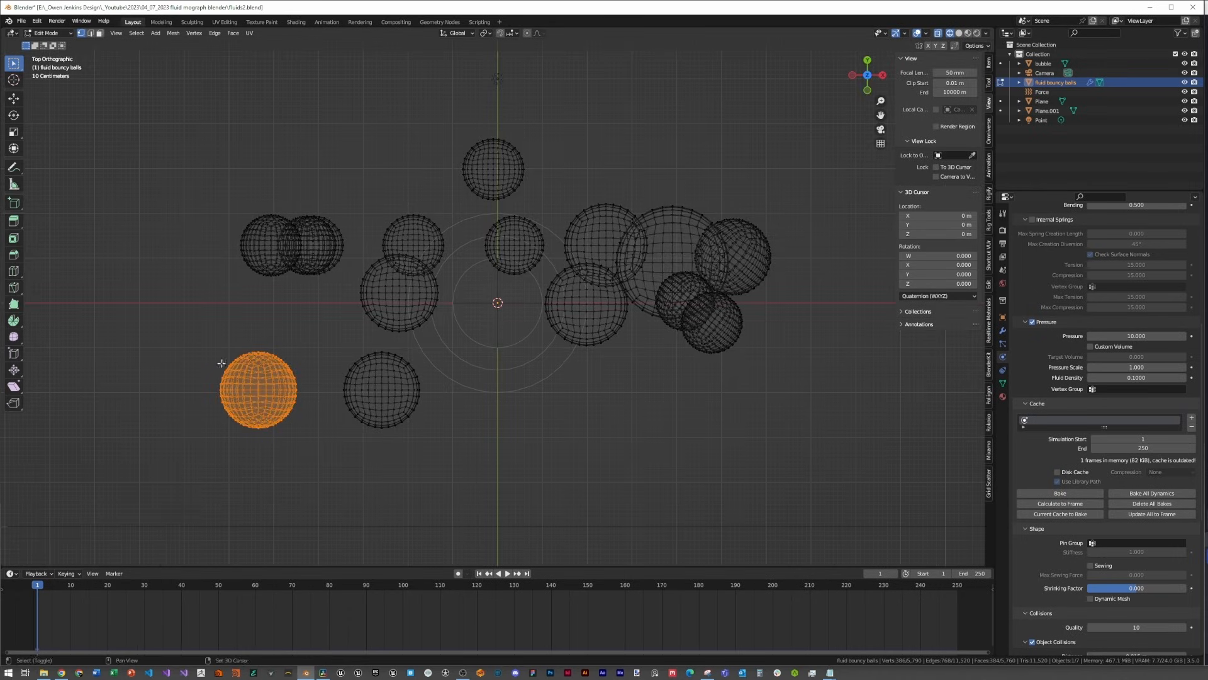
alt+shift+click(395, 379)
key(ctrl+l)
key(g)
key(y)
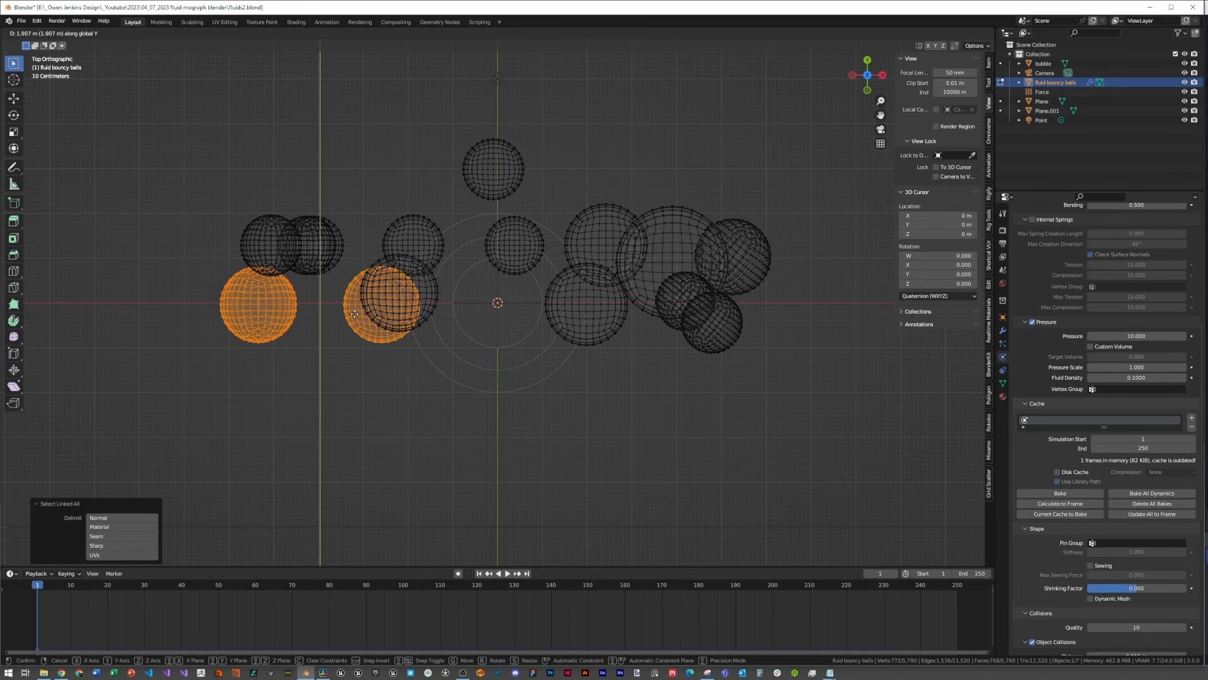
click(354, 314)
Step: Move the two rear balls at the far left along Y into line with the balls on the X axis
drag(235, 190, 348, 257)
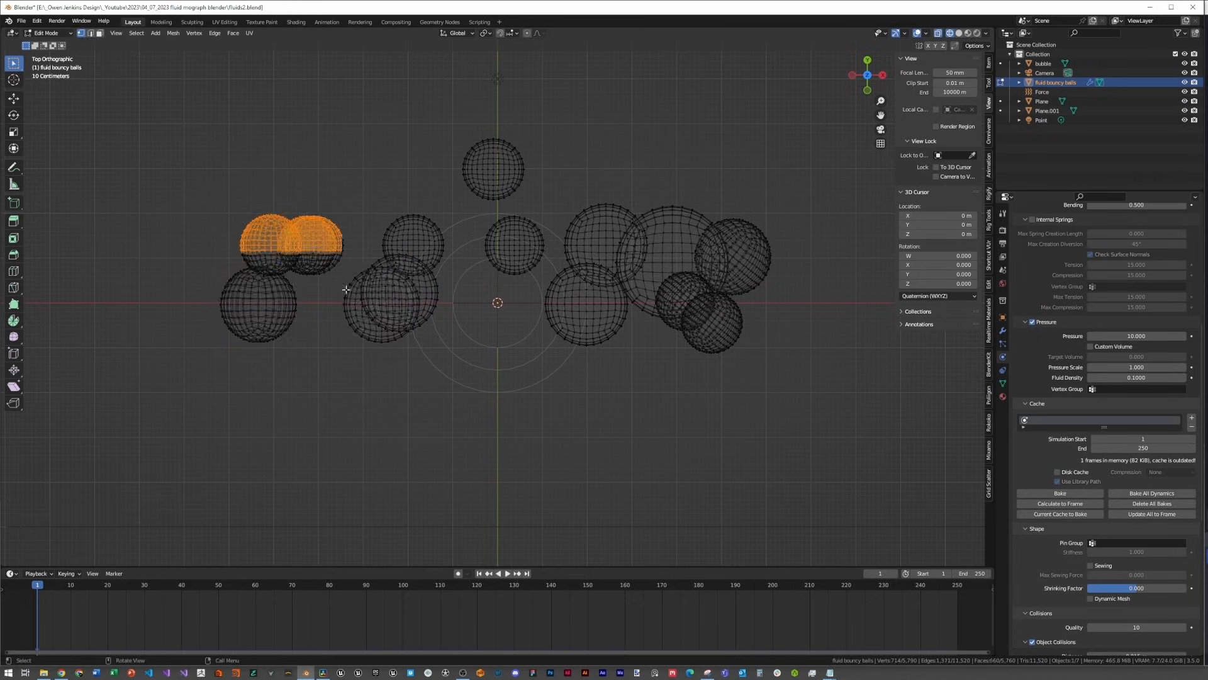
key(ctrl+l)
key(g)
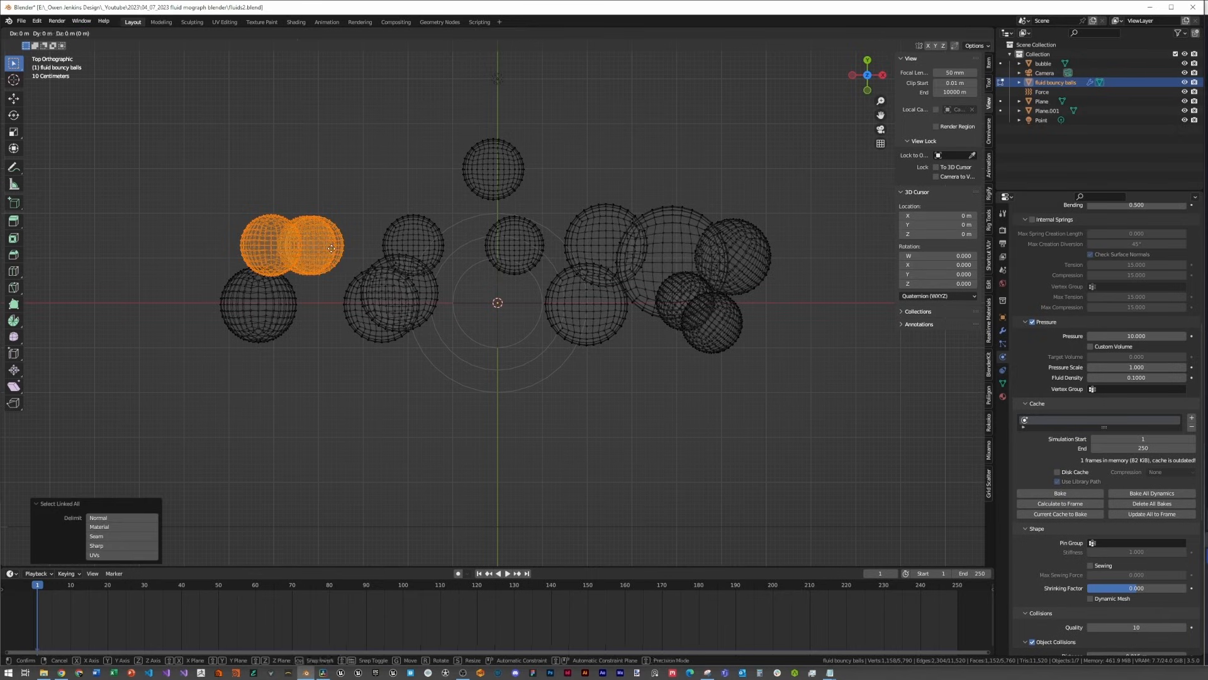
key(y)
click(333, 305)
Step: Move the three rear balls near the centre along Y until the nearer two line up with the X axis
drag(387, 121, 527, 238)
key(ctrl+l)
key(g)
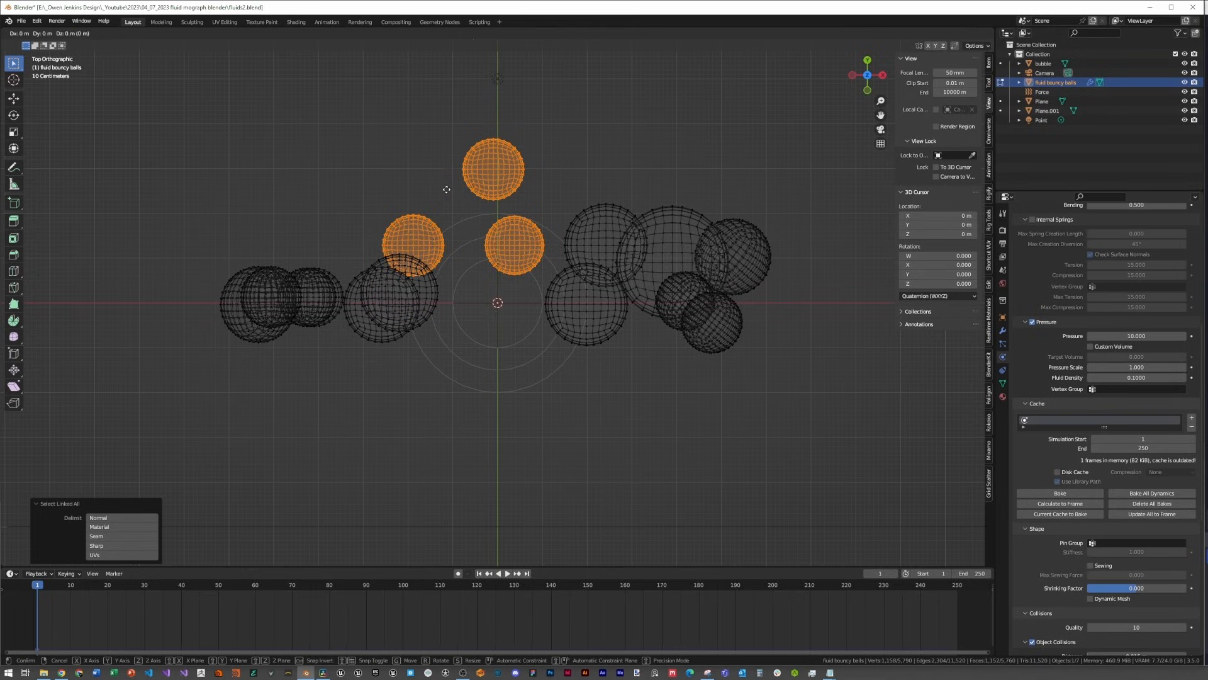
key(y)
click(451, 237)
Step: Move the remaining rear centre ball along Y into the row of balls on the X axis
drag(427, 138, 514, 227)
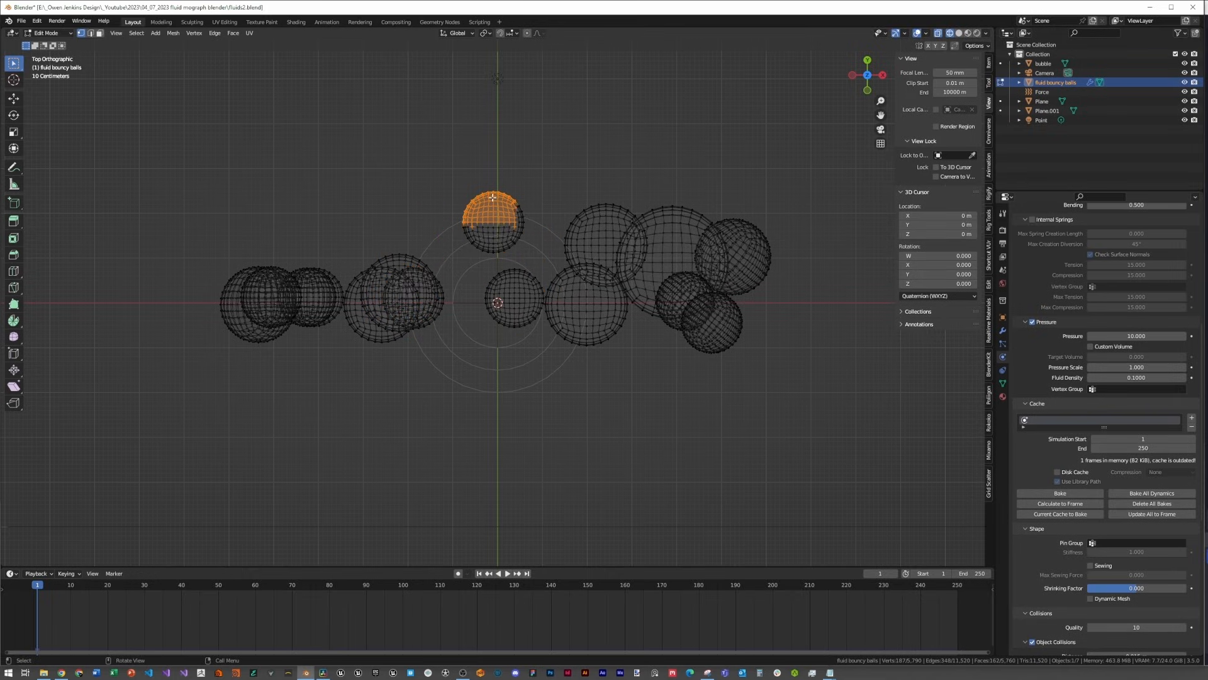
key(ctrl+l)
key(g)
key(y)
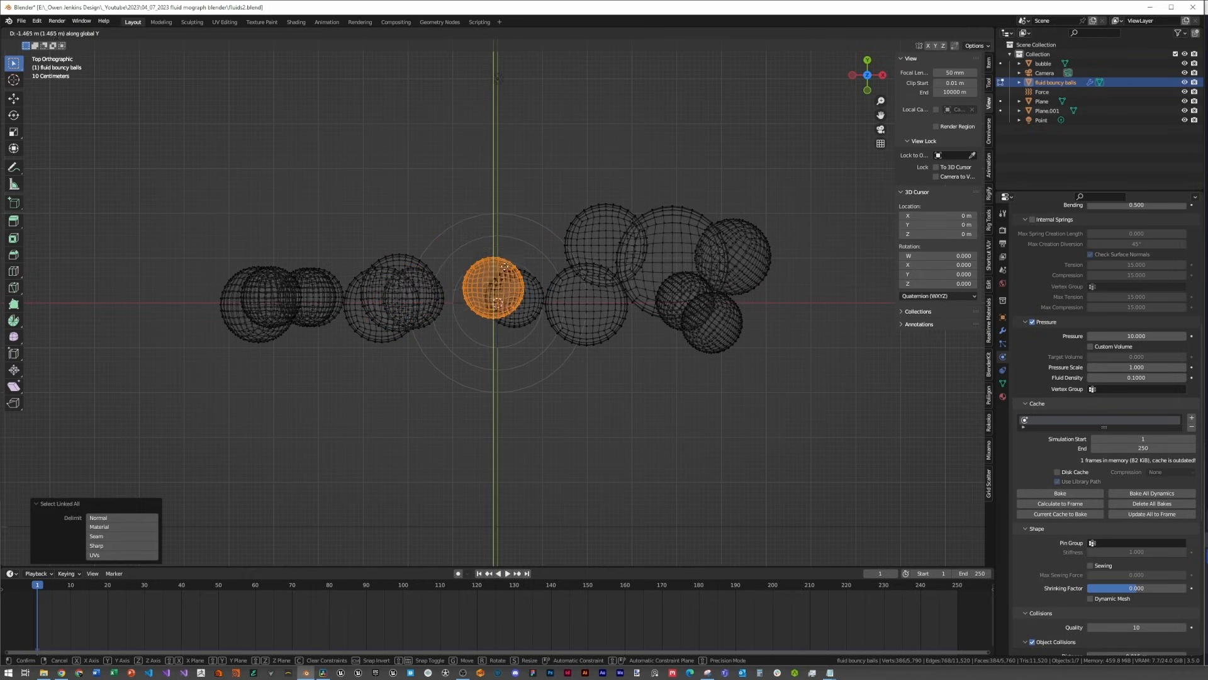
click(508, 267)
Step: Move the three rear balls on the right about 1 m along negative Y into the row, and finish editing the mesh
drag(545, 141, 829, 241)
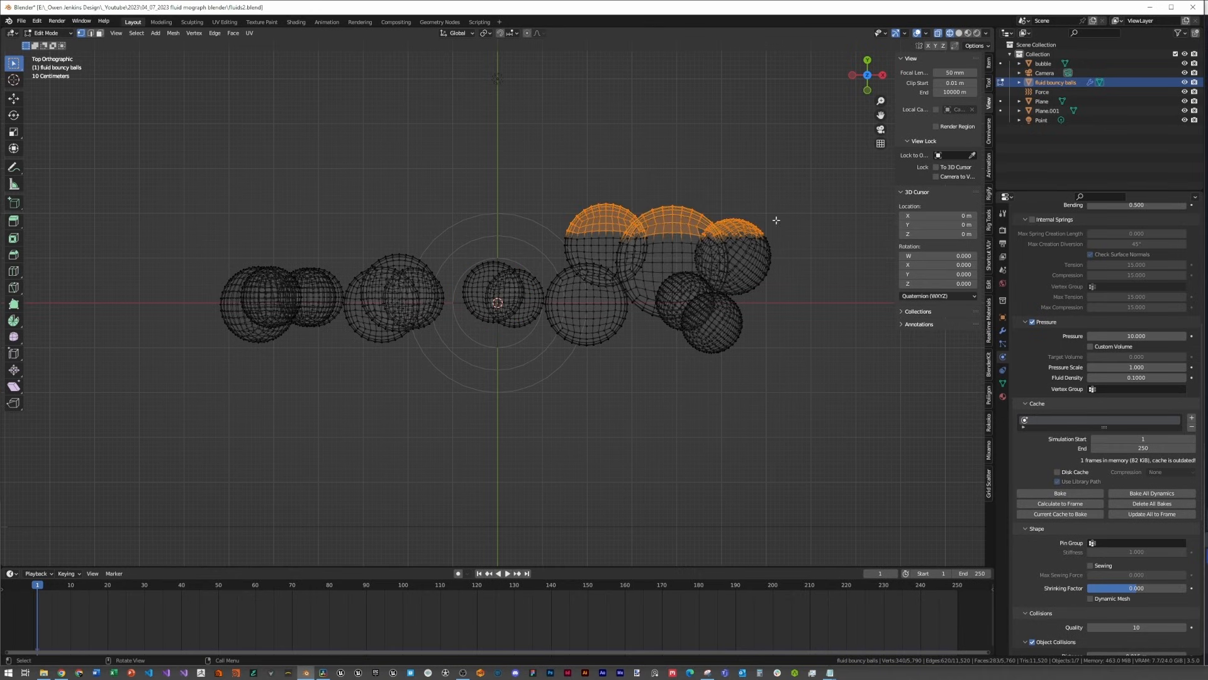
key(ctrl+l)
key(g)
key(y)
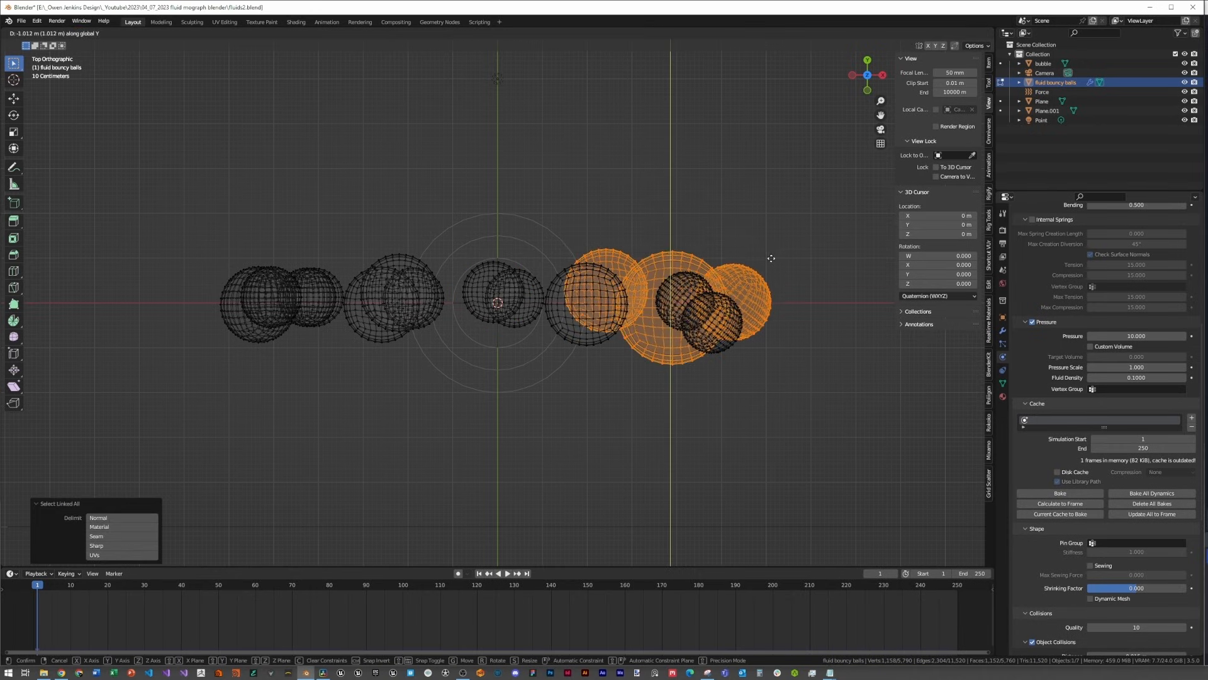
click(771, 258)
key(Tab)
middle_drag(644, 399, 470, 289)
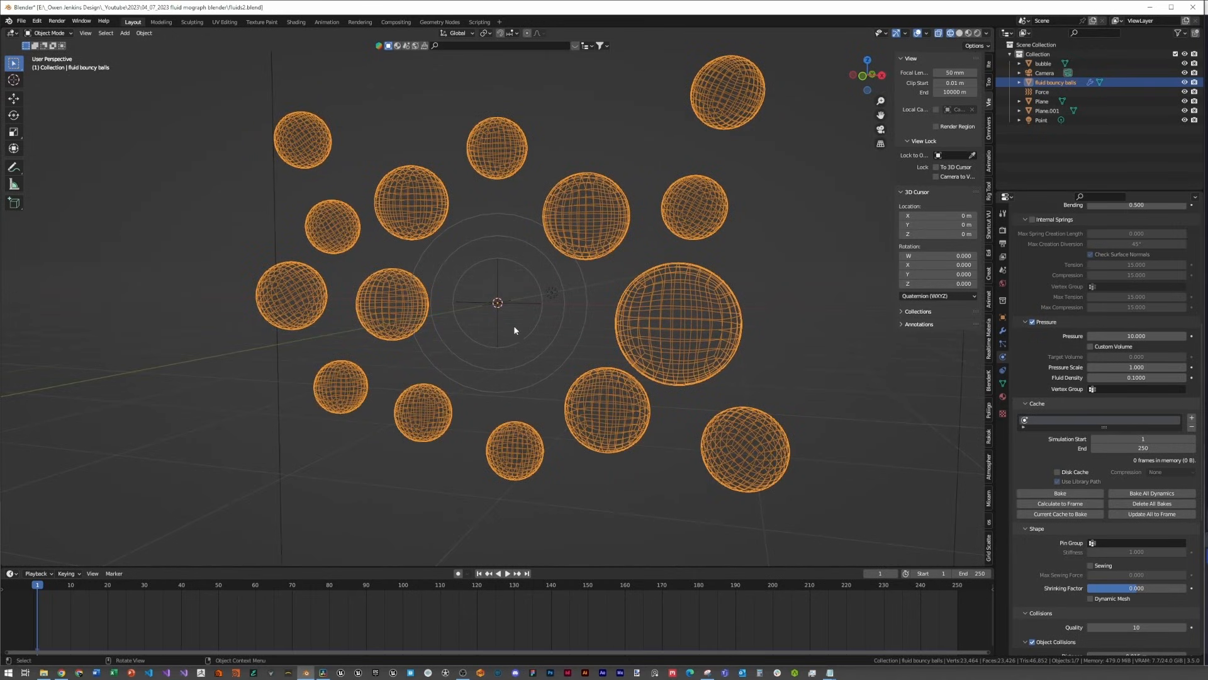
Step: Add a cube at the scene origin and scale its mesh up uniformly by about 1.2 in Edit Mode
key(shift+a)
mouse_move(502, 186)
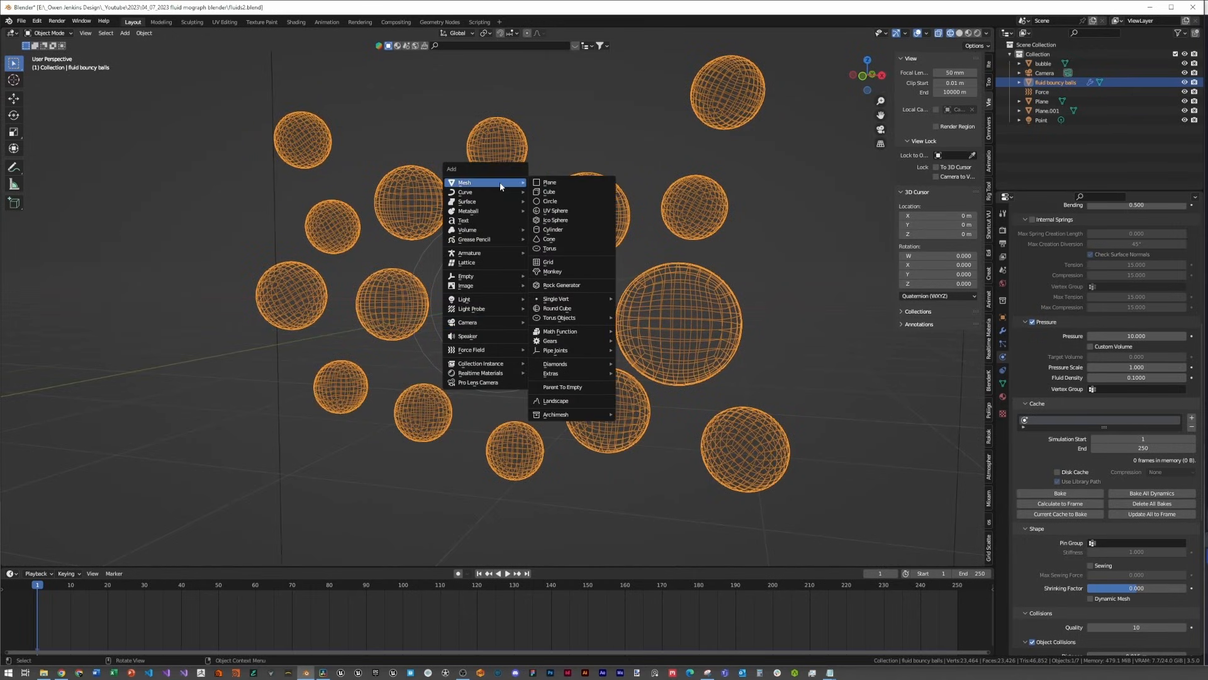
click(549, 192)
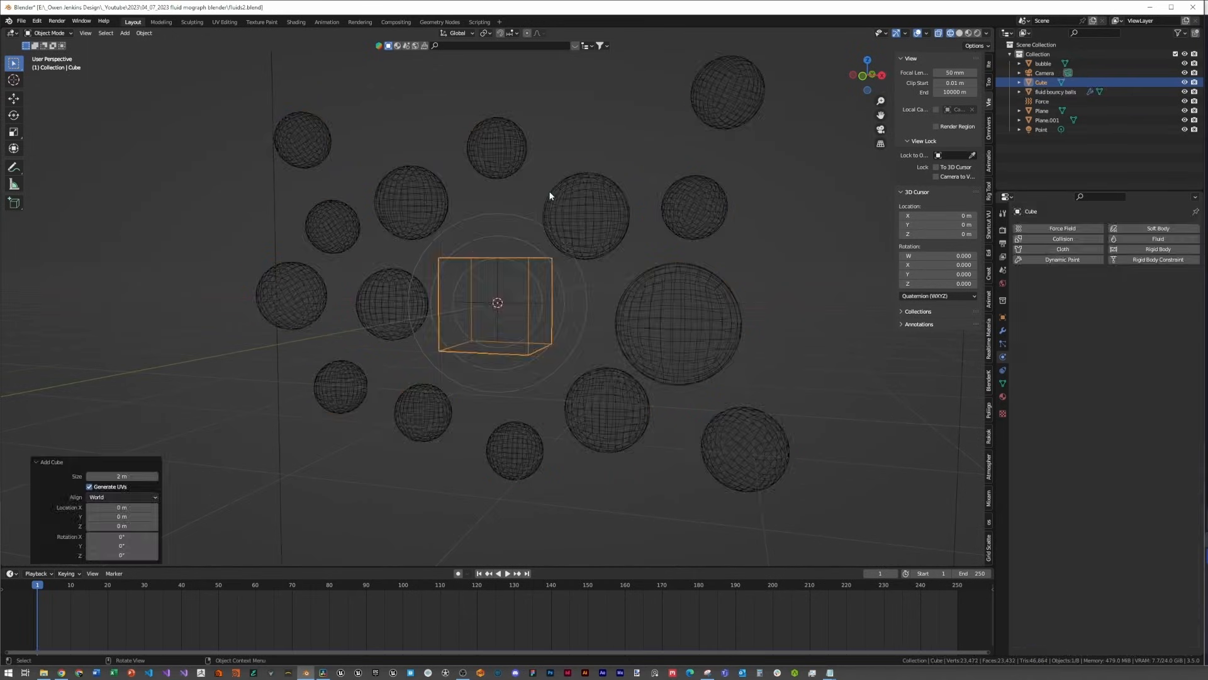
mouse_move(491, 306)
middle_down()
mouse_move(561, 380)
mouse_move(554, 302)
mouse_move(501, 301)
middle_up()
key(Tab)
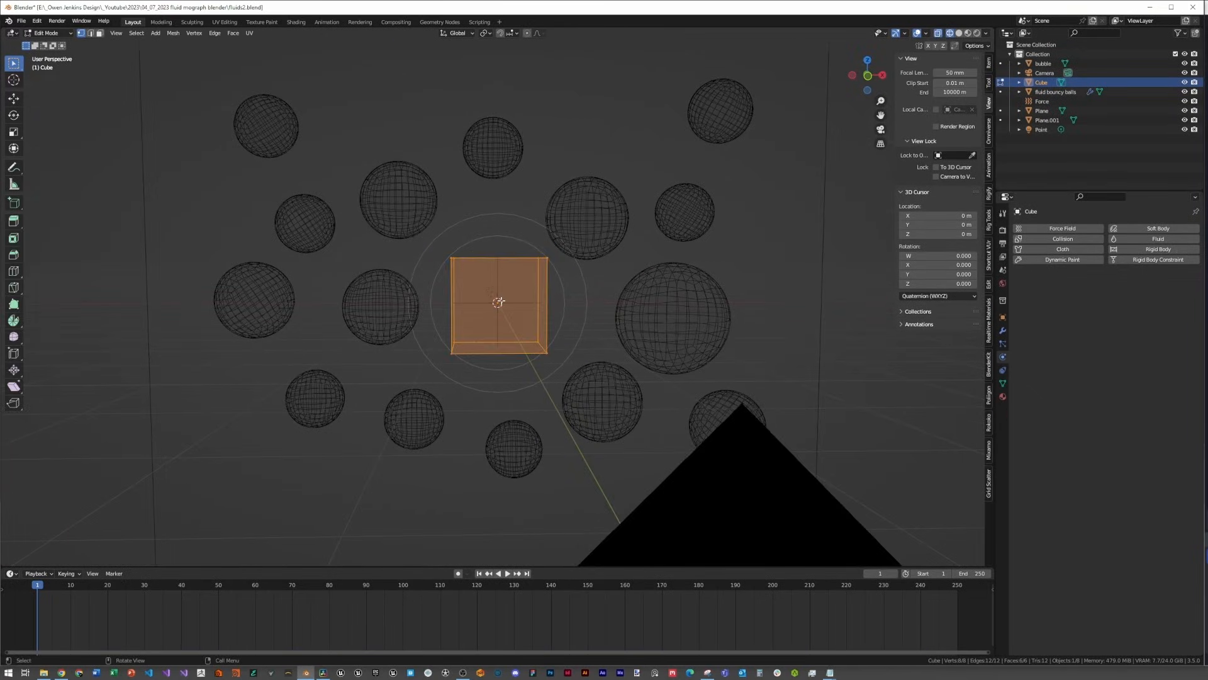
key(KP_1)
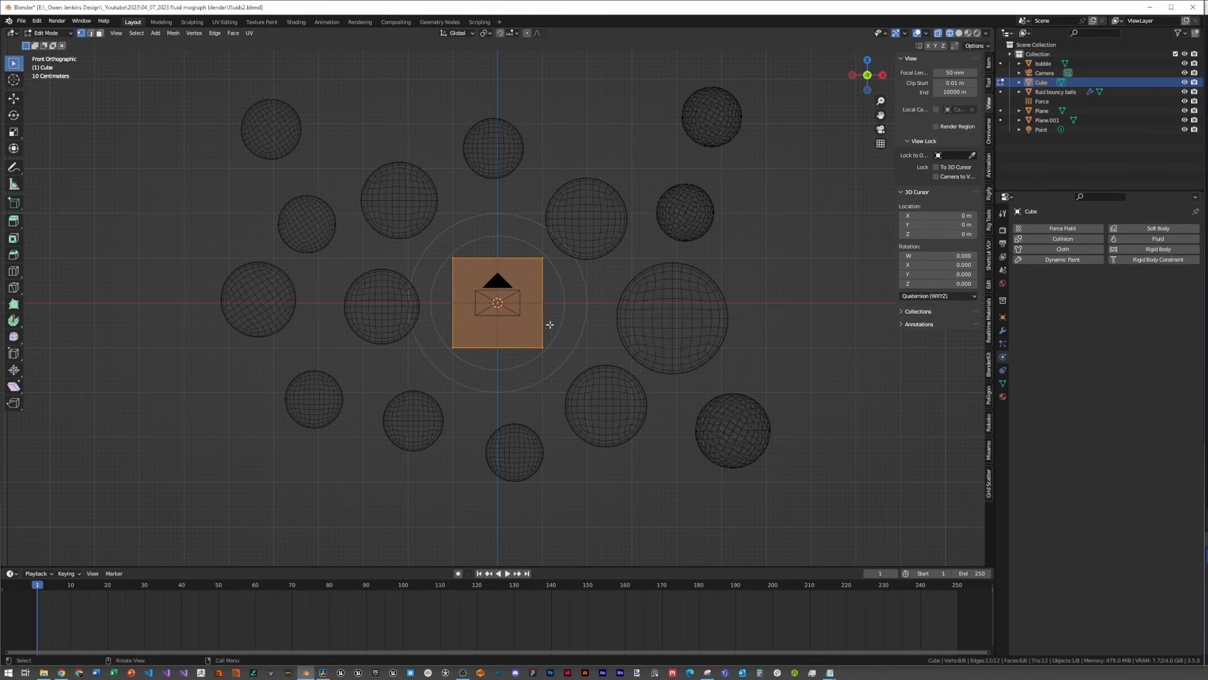
key(s)
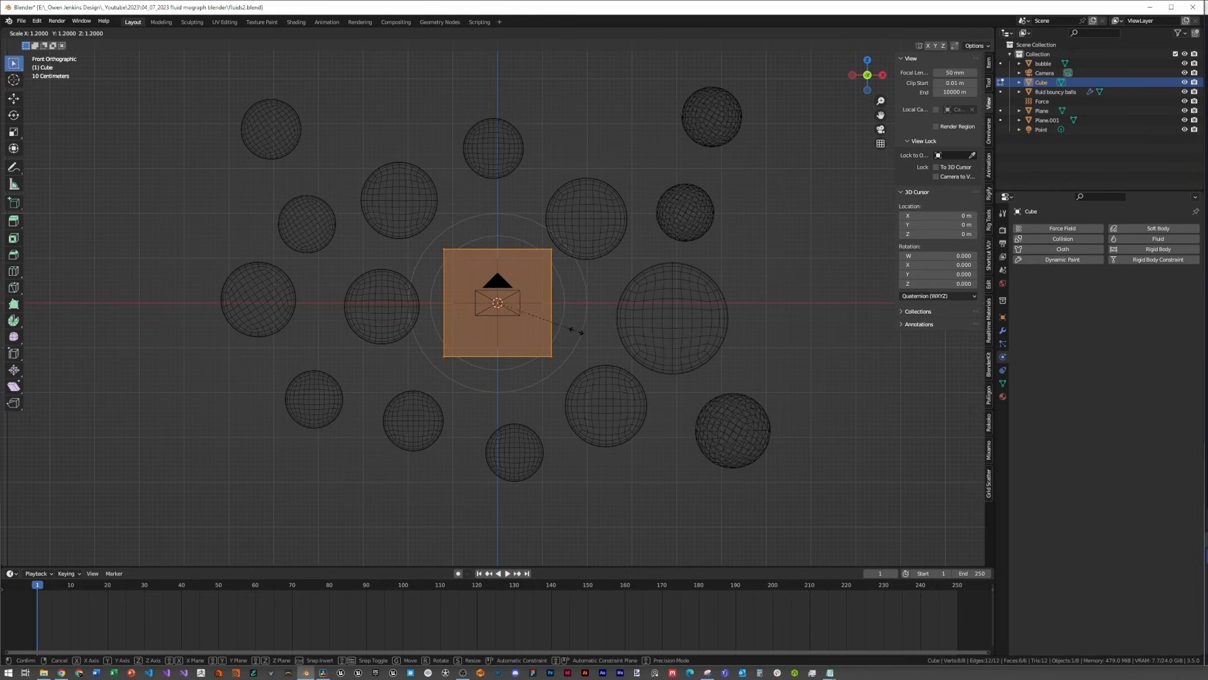
click(575, 331)
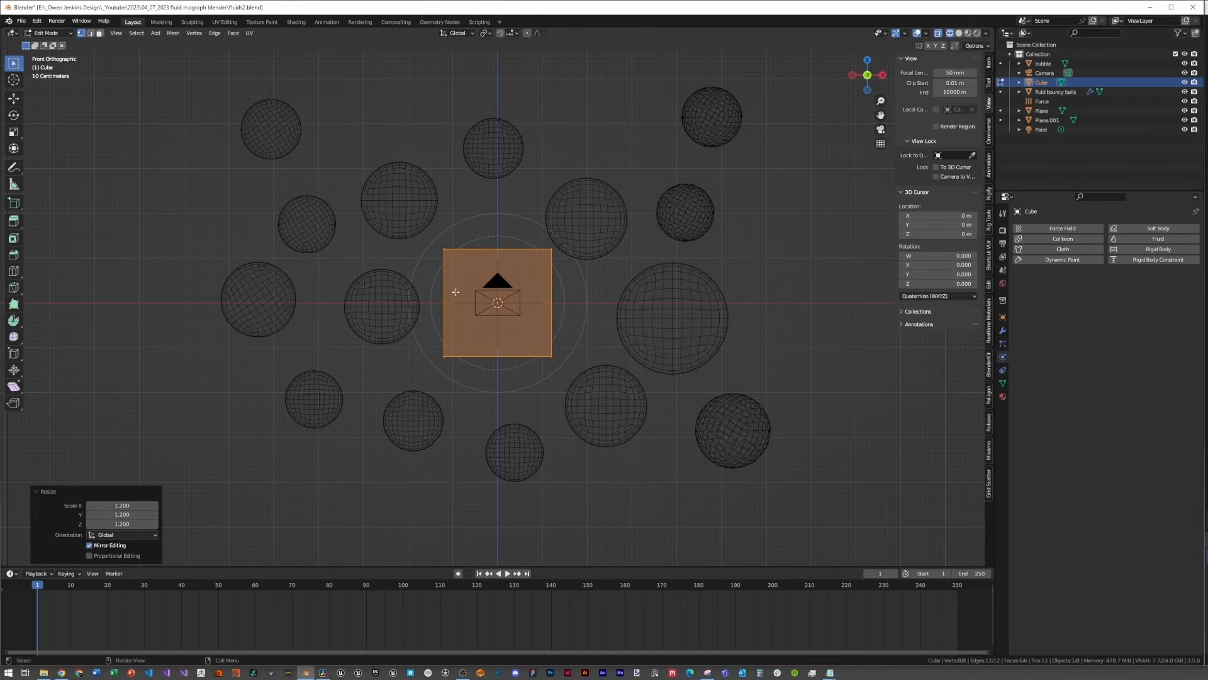
Step: Delete the front and back faces of the cube, leaving an open tube along the Y axis
click(479, 323)
click(568, 323)
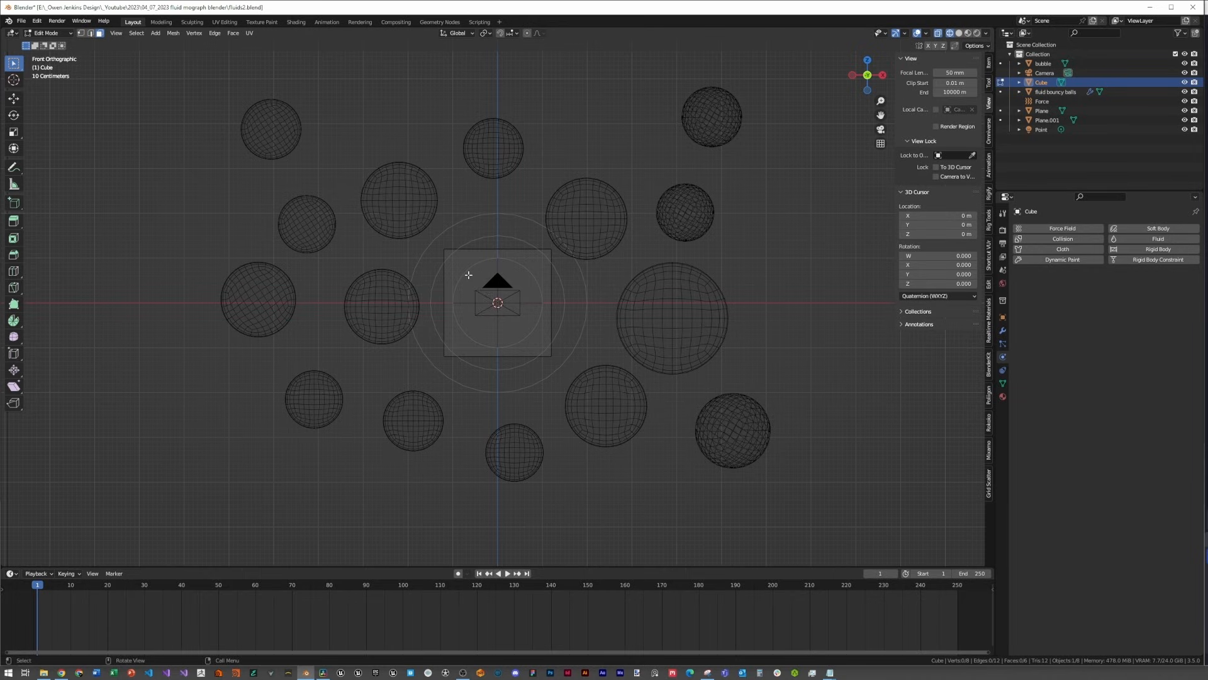
click(531, 337)
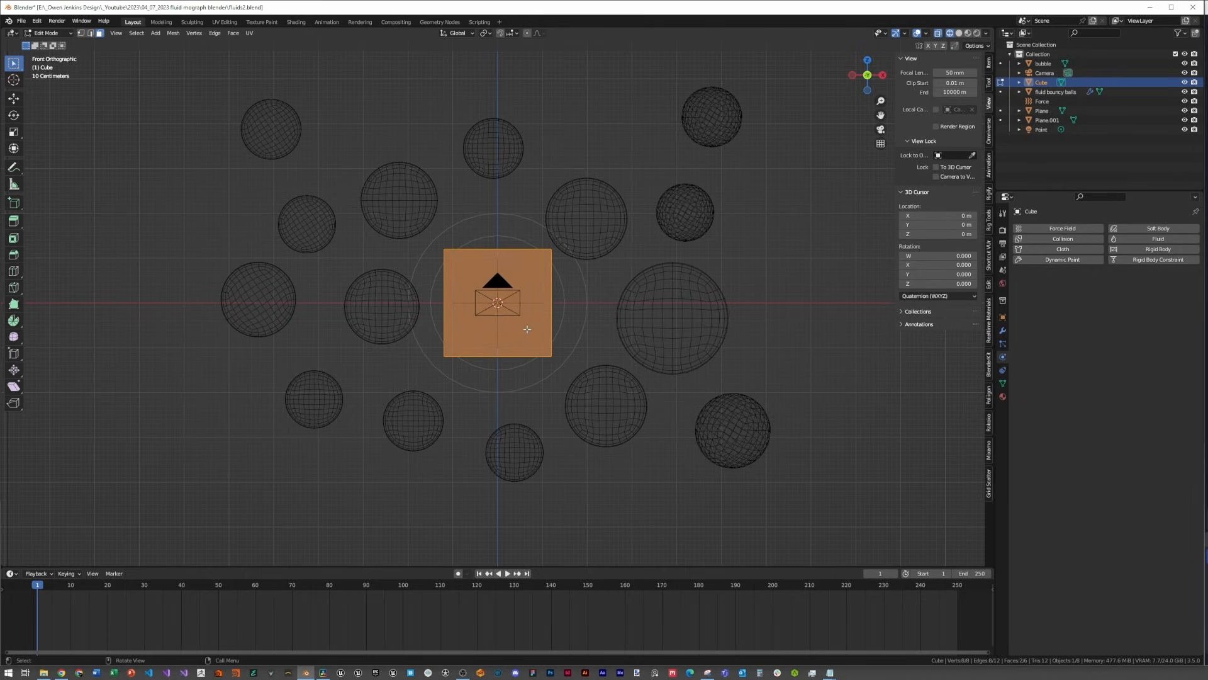
key(x)
click(510, 347)
Step: Extrude the cube's two open edge loops in place and scale them outward about 7.56 times in X and Z, excluding Y
middle_drag(518, 329, 483, 244)
key(2)
alt+click(523, 269)
alt+shift+click(480, 239)
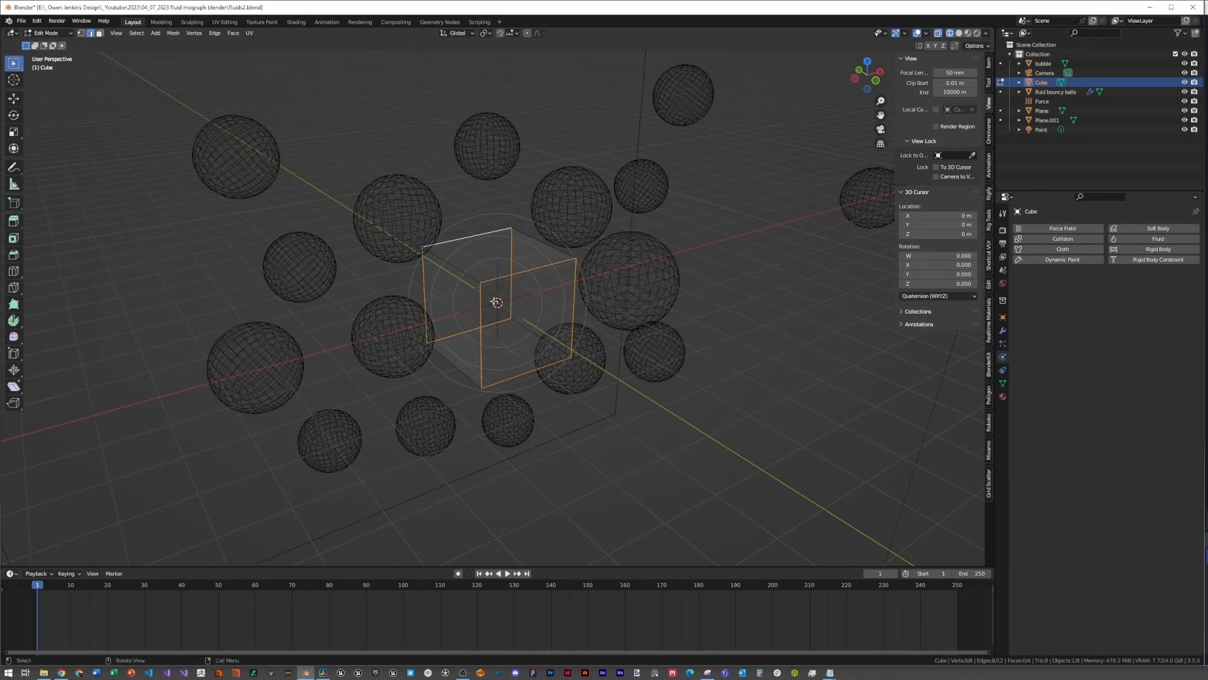
key(e)
right_click(525, 259)
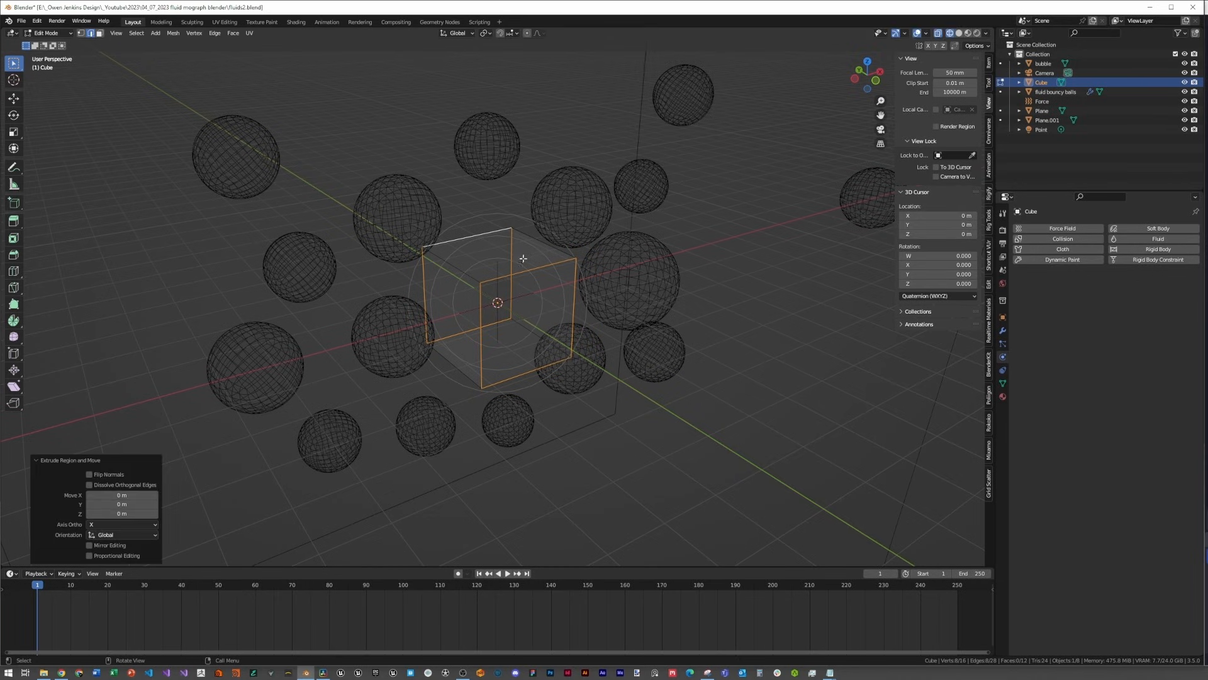
key(s)
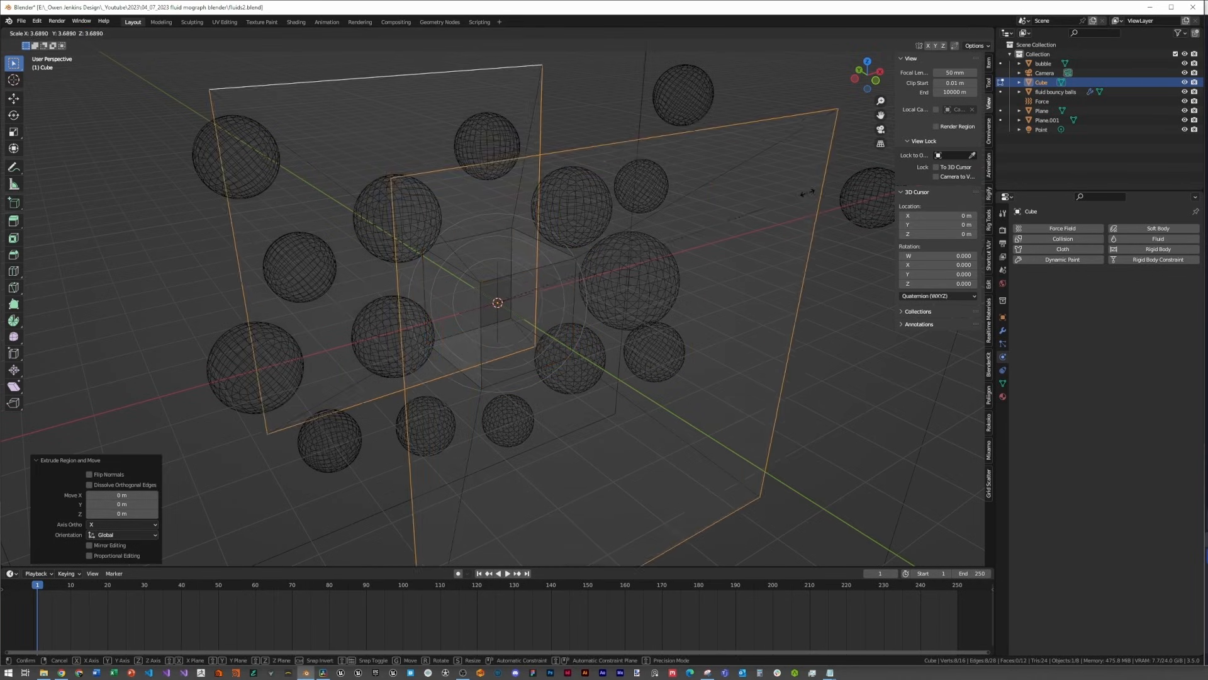
key(shift+y)
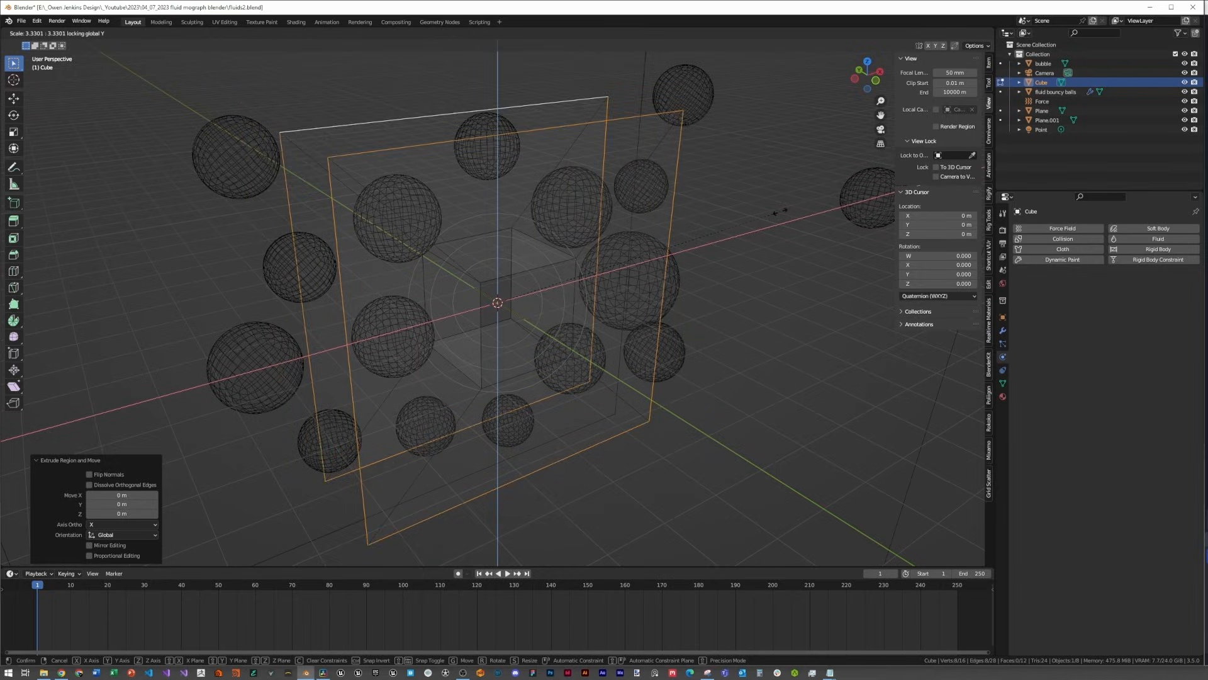
click(166, 168)
Step: Scale the two outer edge loops along Z to about 0.6 in front view and finish editing the mesh
middle_drag(340, 253, 307, 265)
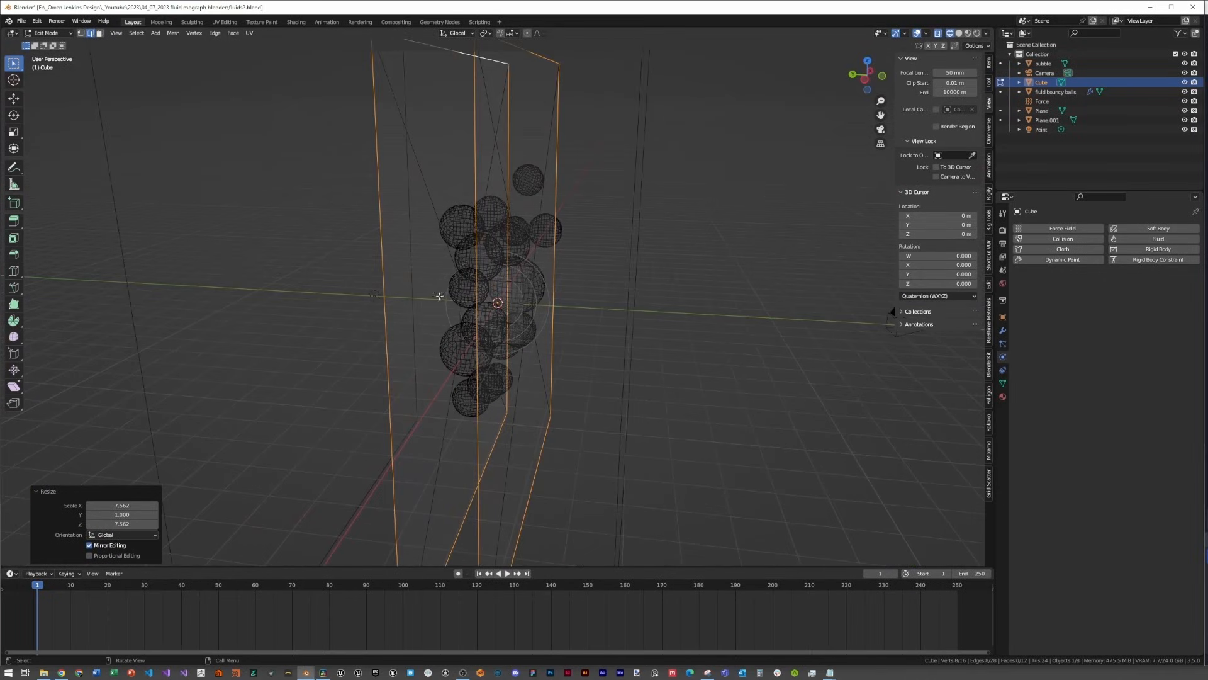
middle_drag(466, 303, 506, 317)
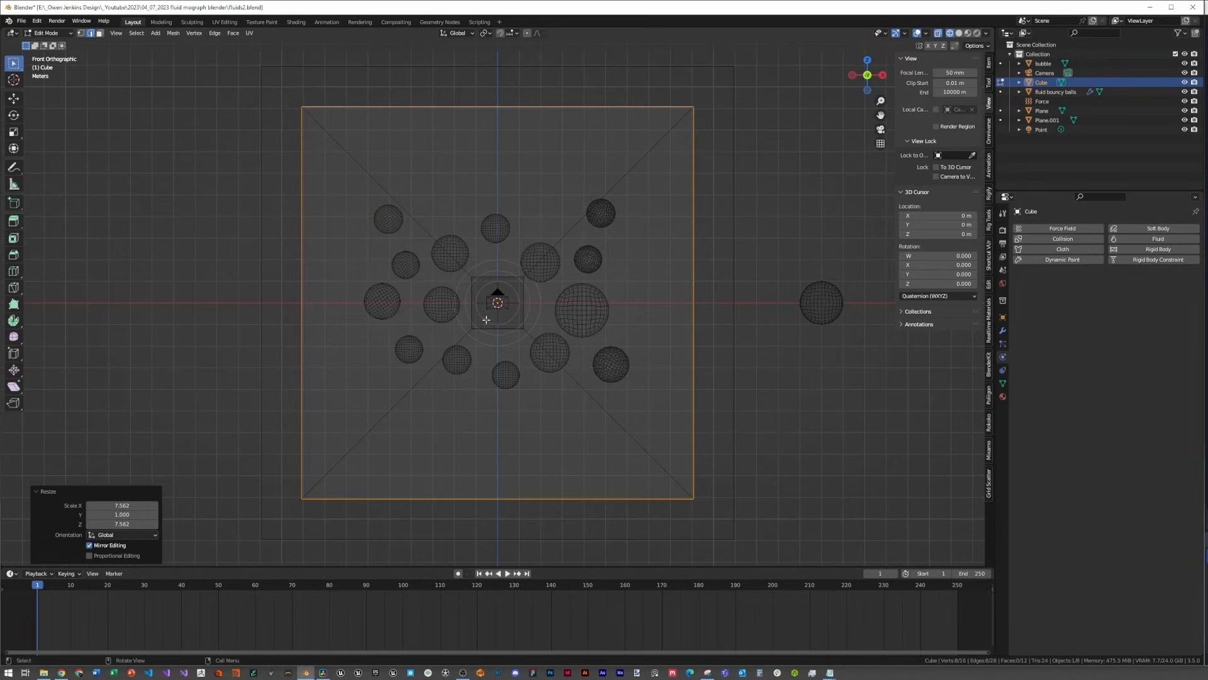
scroll(562, 304, up, 1)
key(s)
key(z)
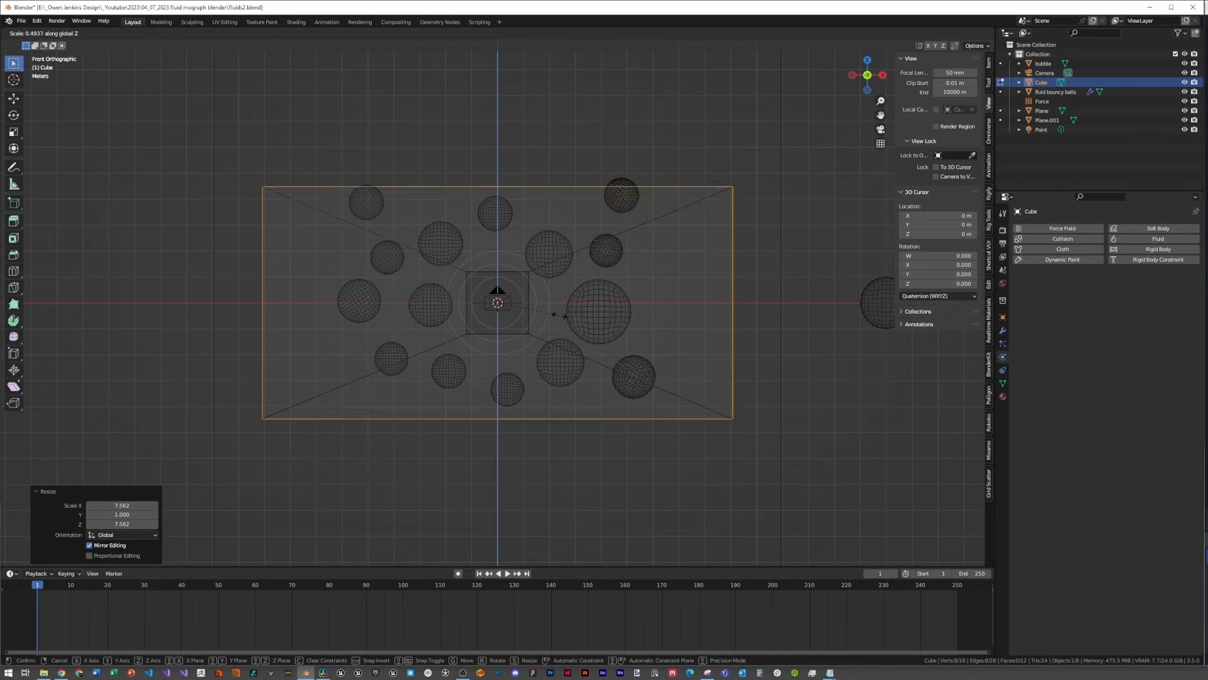
click(570, 322)
key(KP_0)
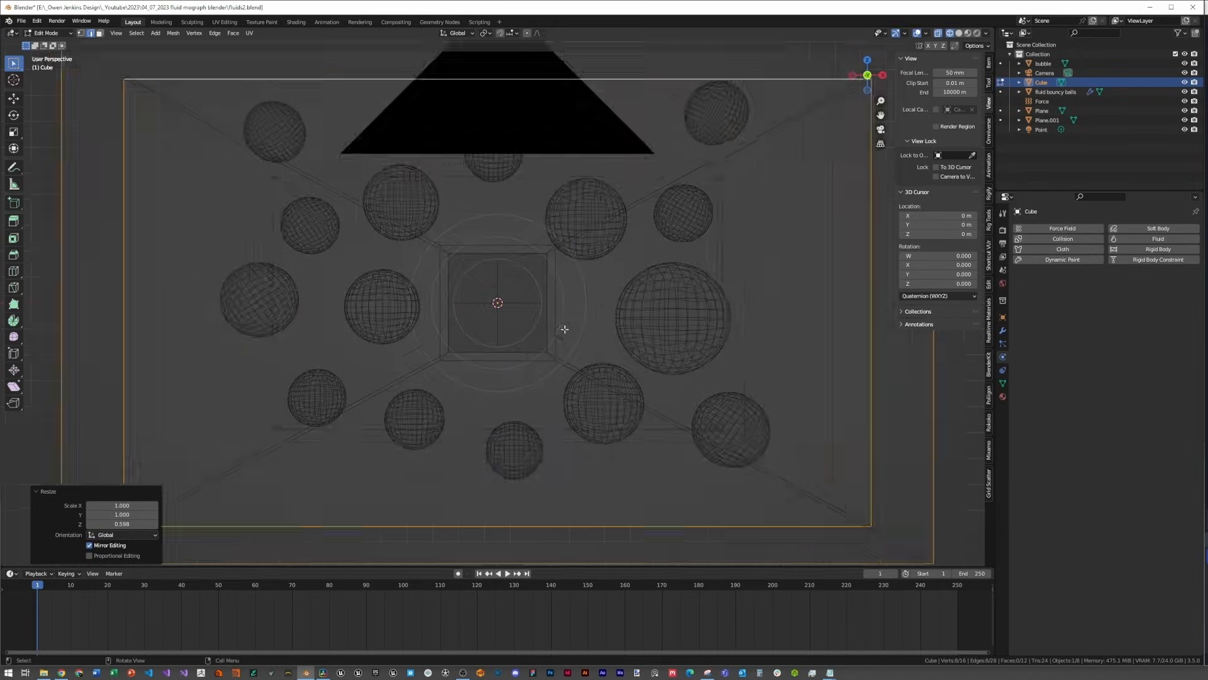
scroll(567, 323, down, 3)
middle_drag(623, 338, 554, 295)
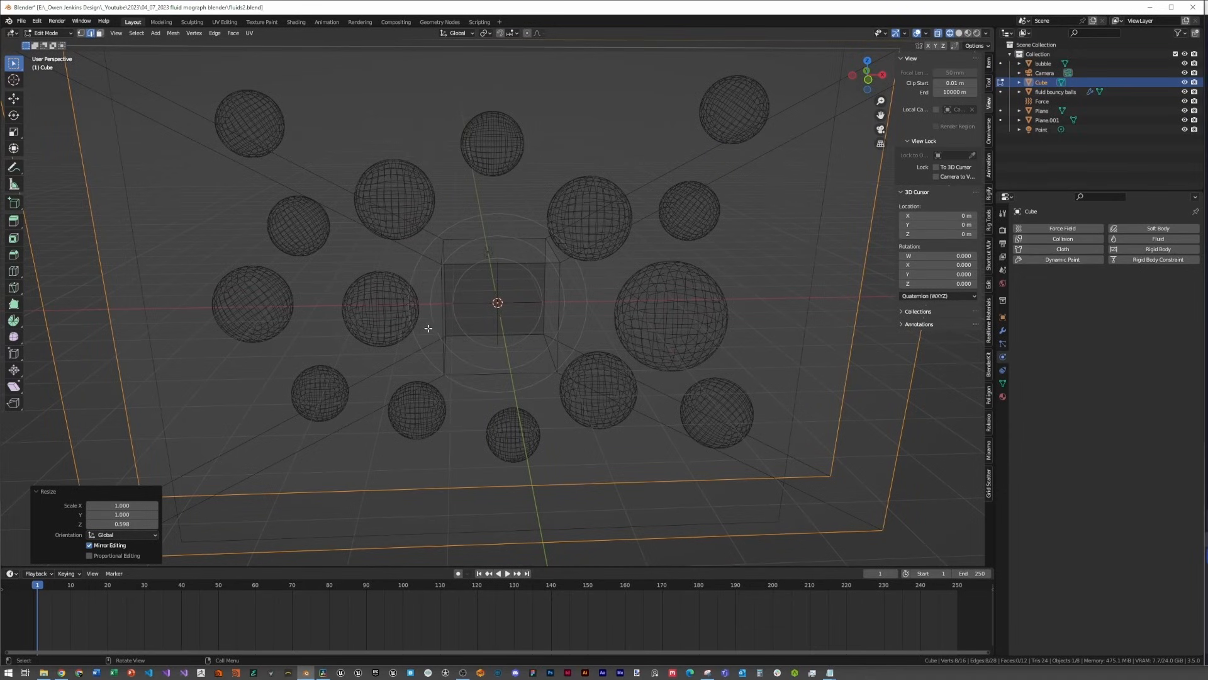
scroll(428, 328, down, 3)
middle_drag(428, 328, 533, 348)
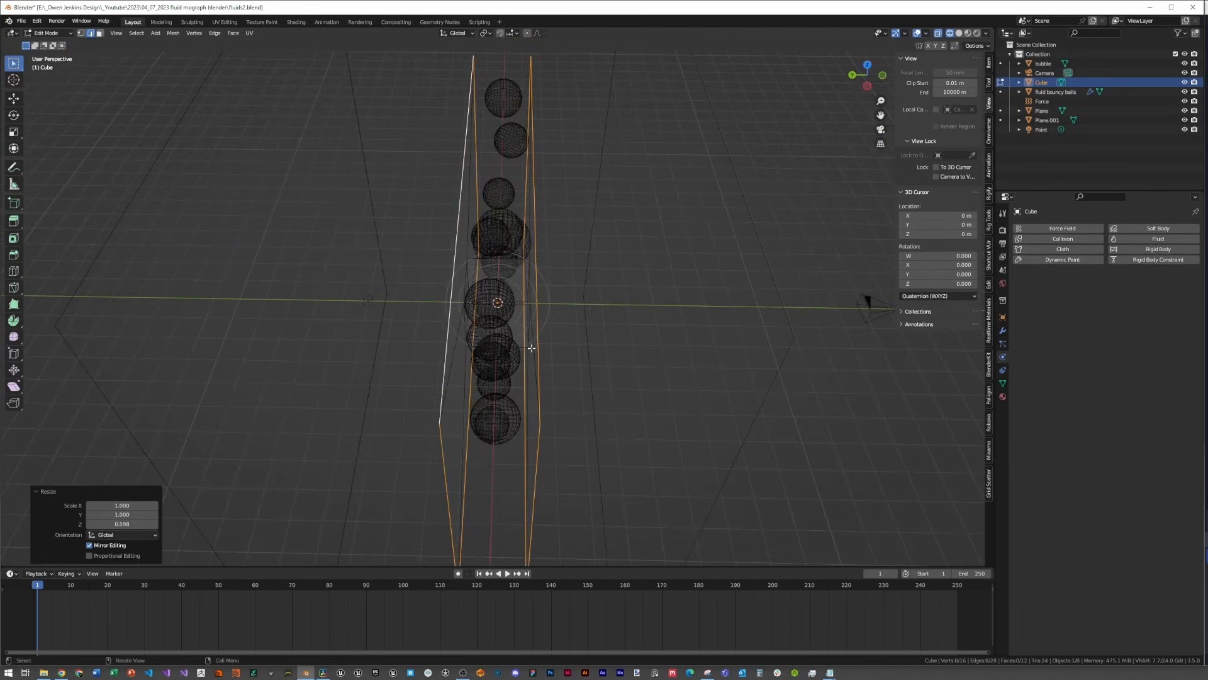
key(Tab)
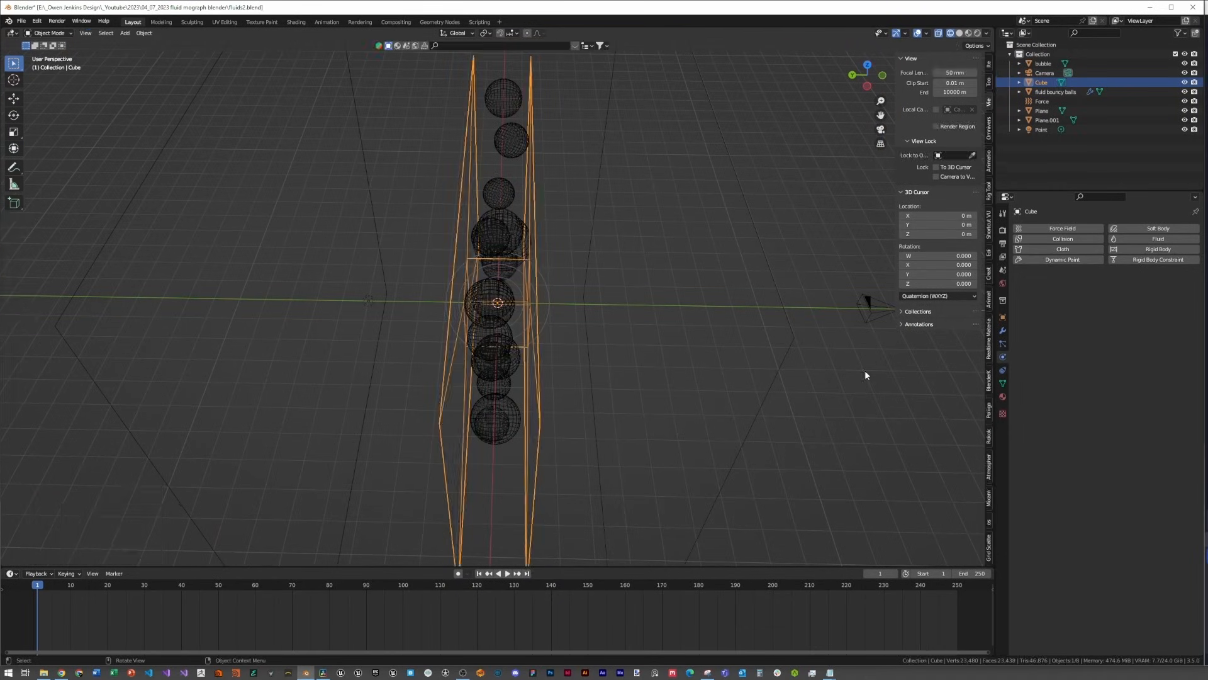
Step: Add a Basis shape key and a second shape key to the cube
click(1003, 383)
click(1191, 317)
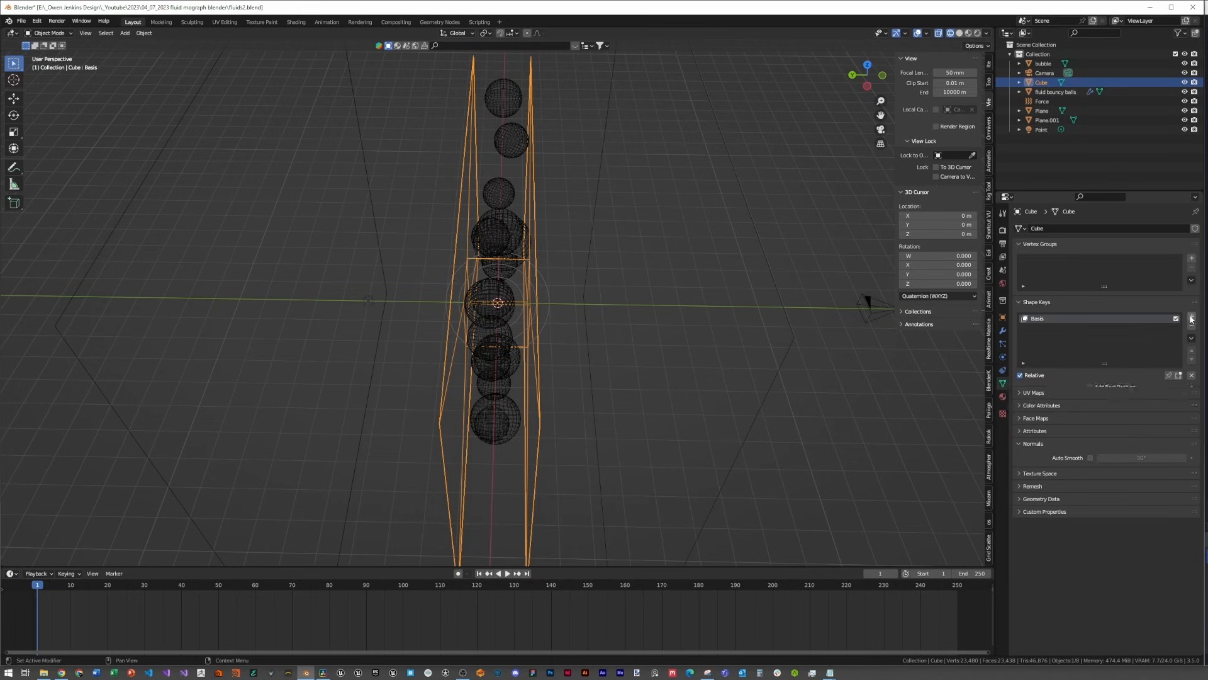
click(1192, 318)
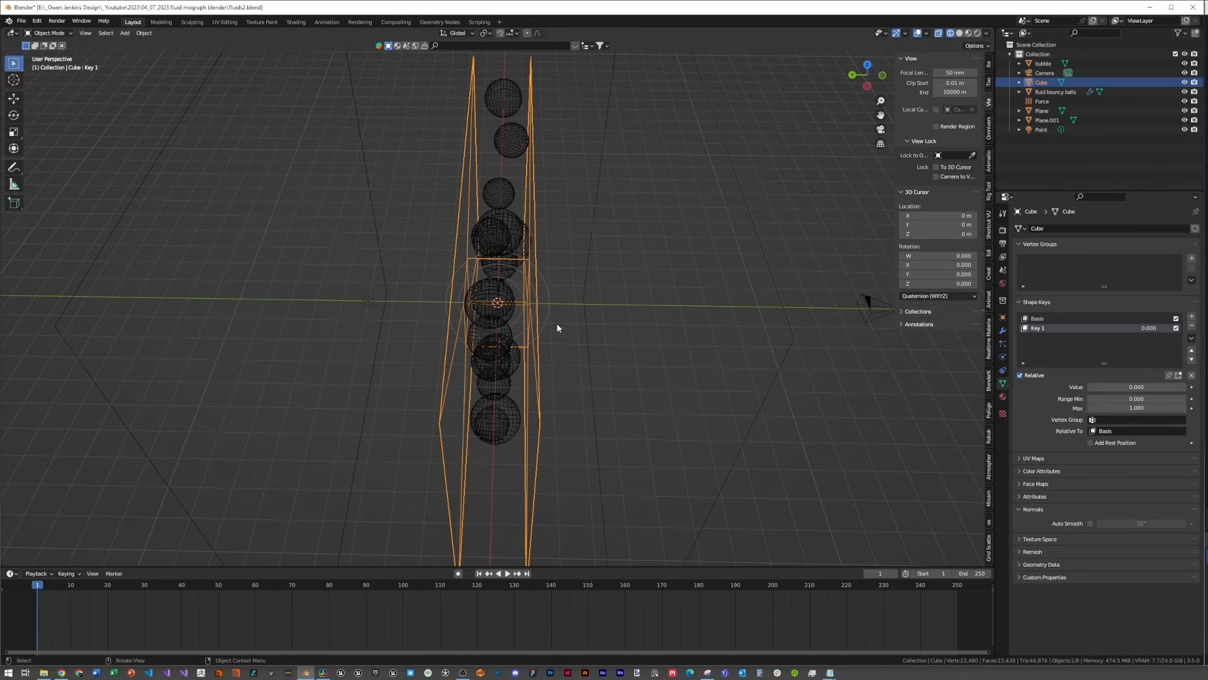
Step: Set the second shape key's value to 1.000 and scale the cube's whole mesh along Y by about 0.707 in Edit Mode
key(Tab)
key(a)
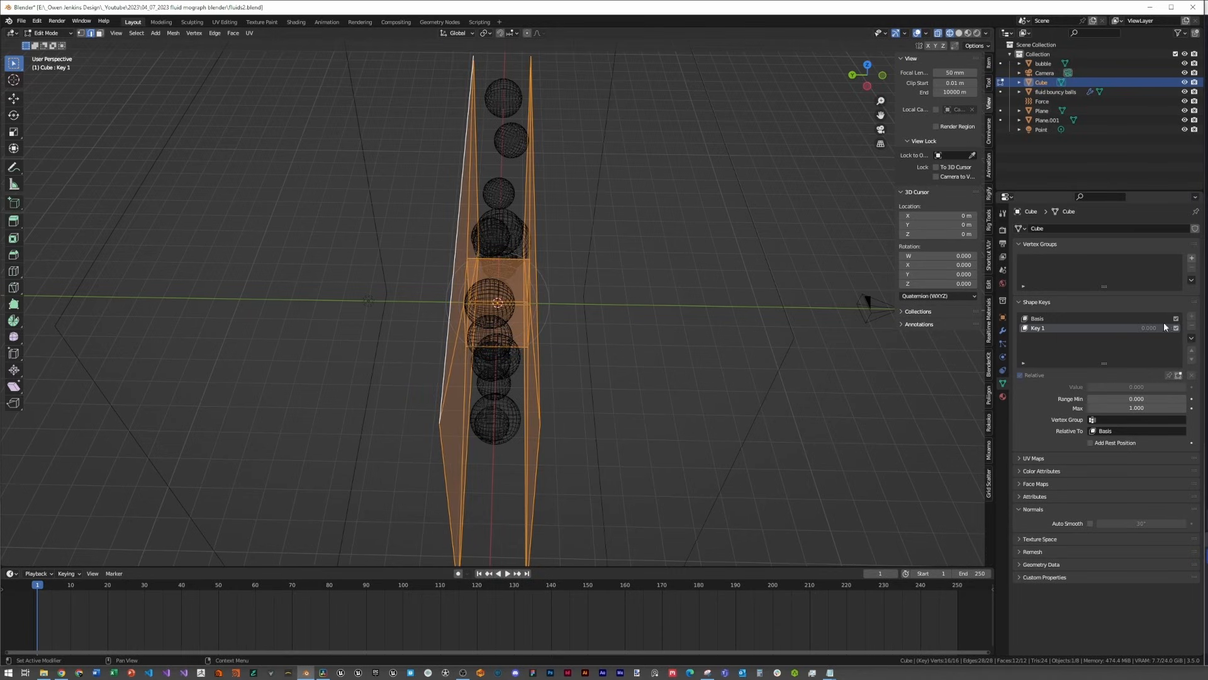
drag(1170, 387, 1196, 387)
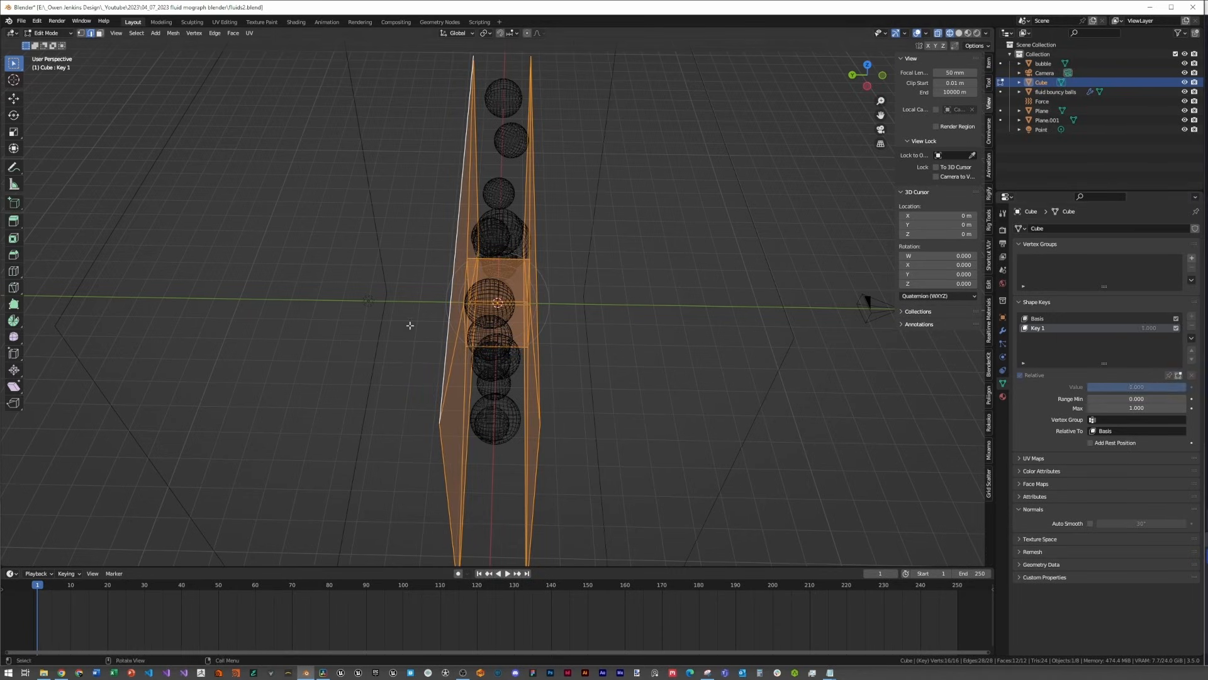
key(s)
key(y)
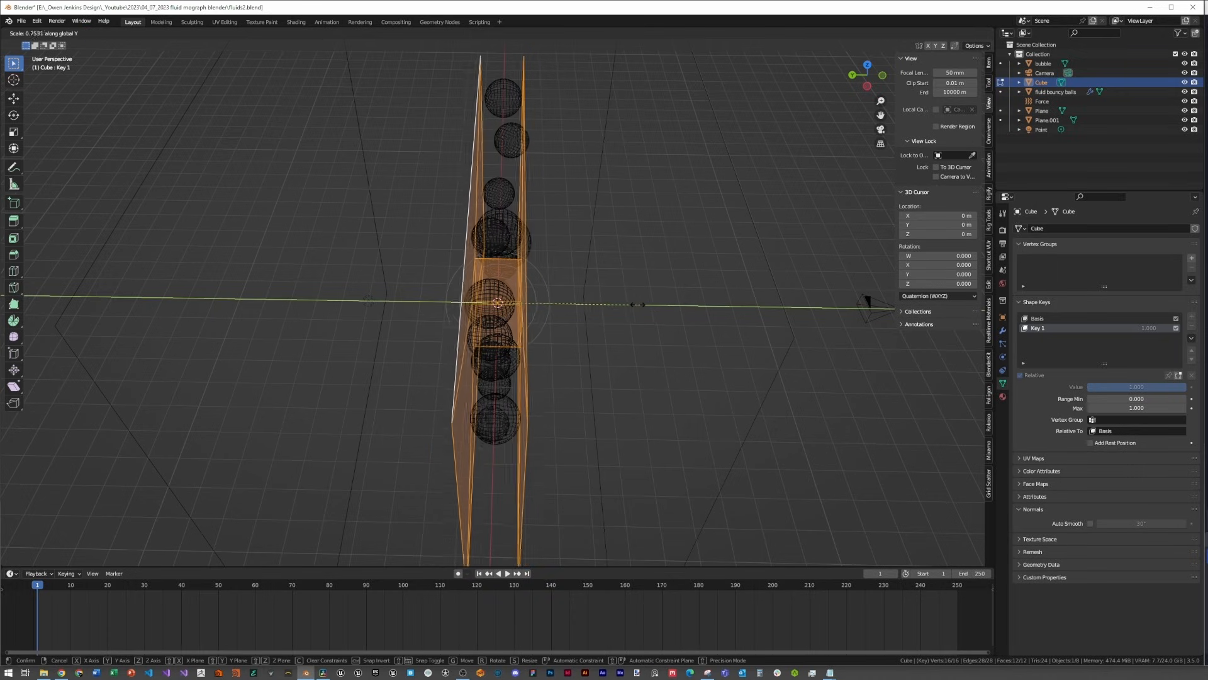
click(629, 300)
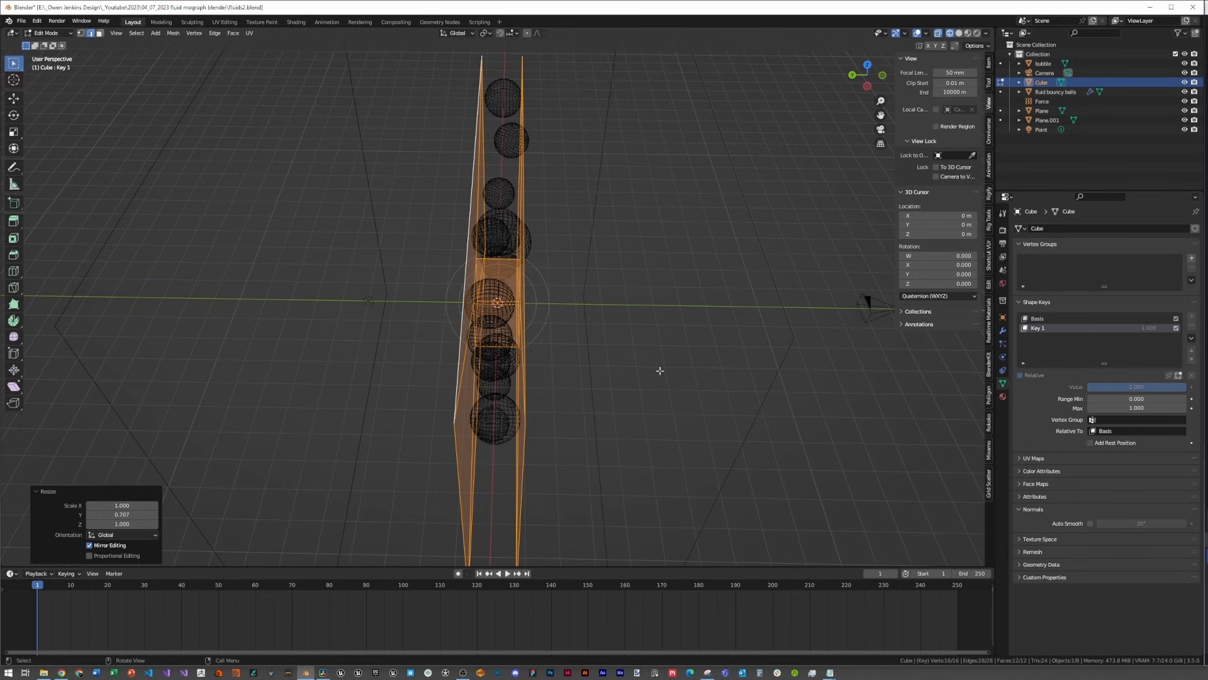
key(Tab)
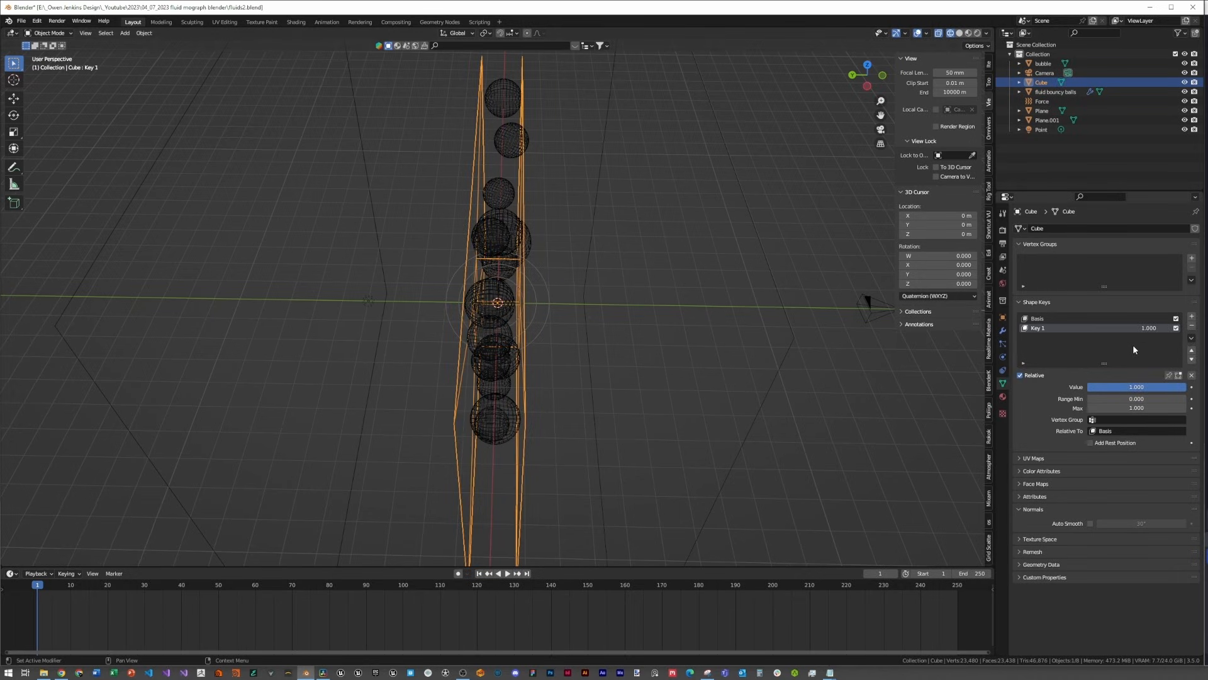
Step: Set the Key 1 shape key's value back to 0.000 and play the simulation to check how the balls move around the cube
drag(1153, 331, 1109, 330)
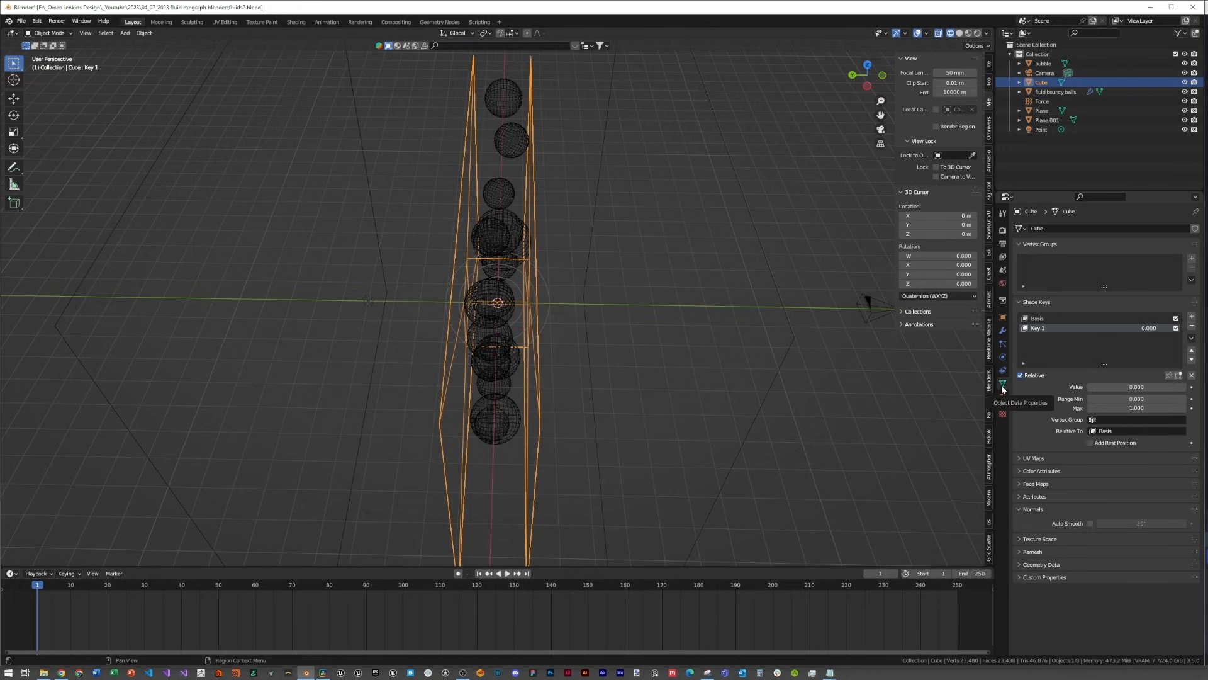
middle_drag(693, 326, 603, 330)
key(space)
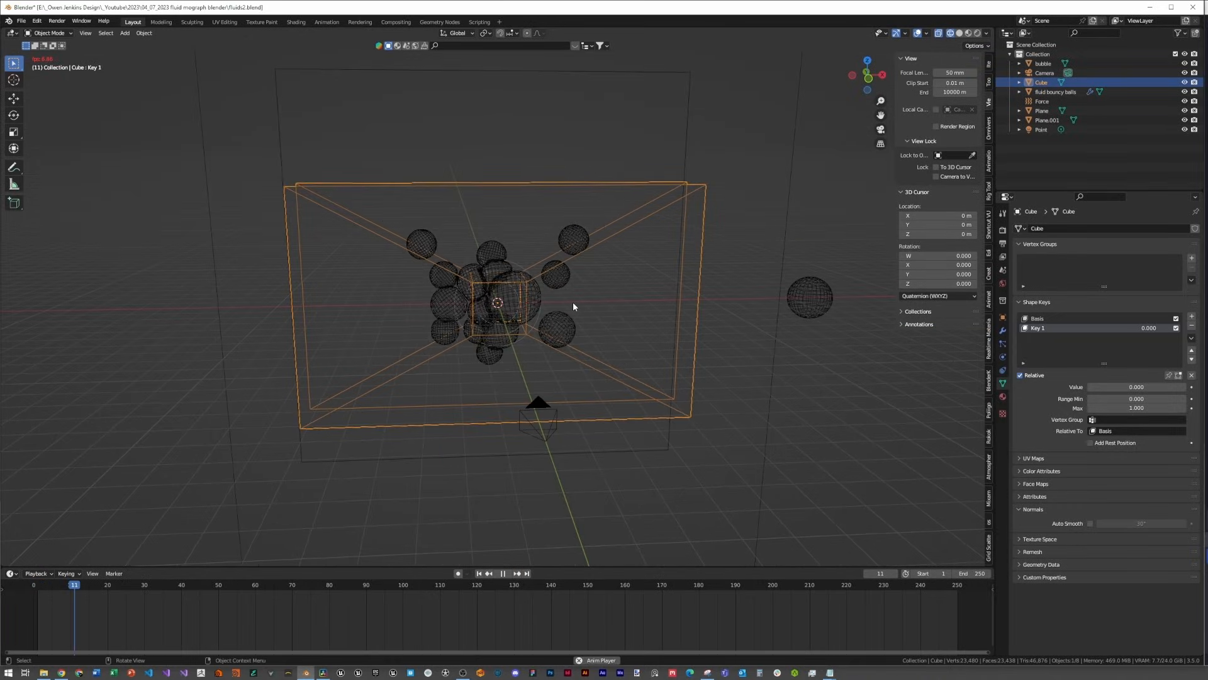
key(Escape)
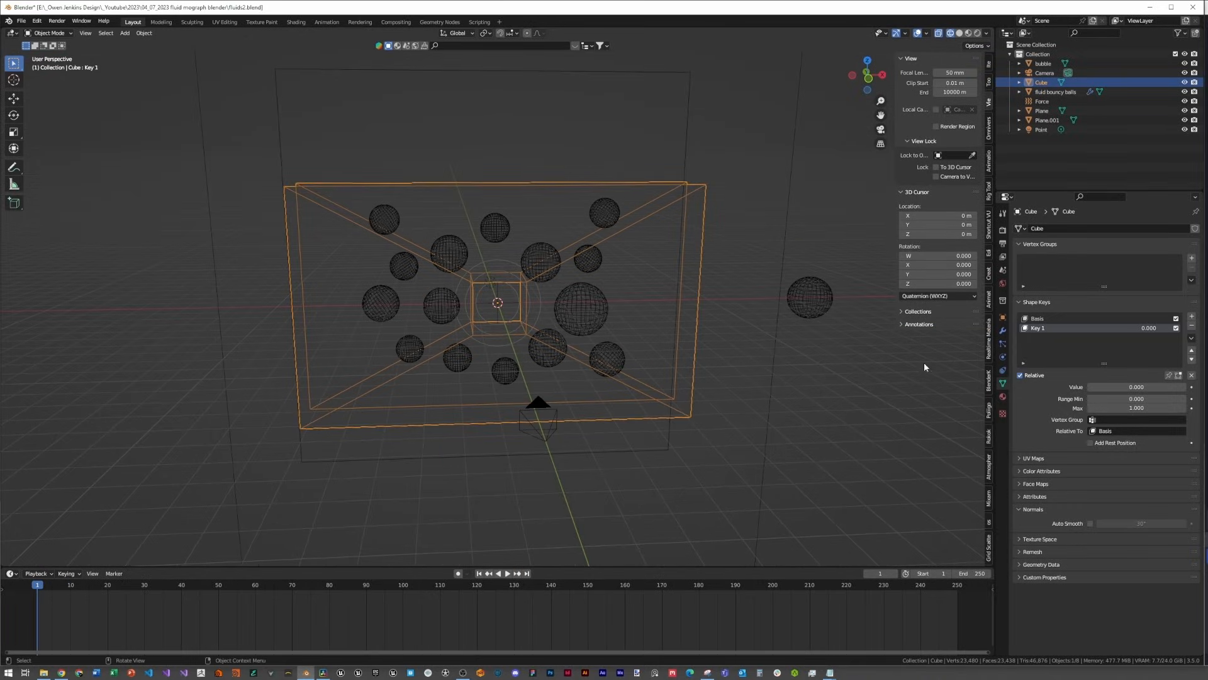
Step: Give the cube Collision physics with Single Sided turned off, and play the simulation to test it
click(1003, 357)
click(1055, 240)
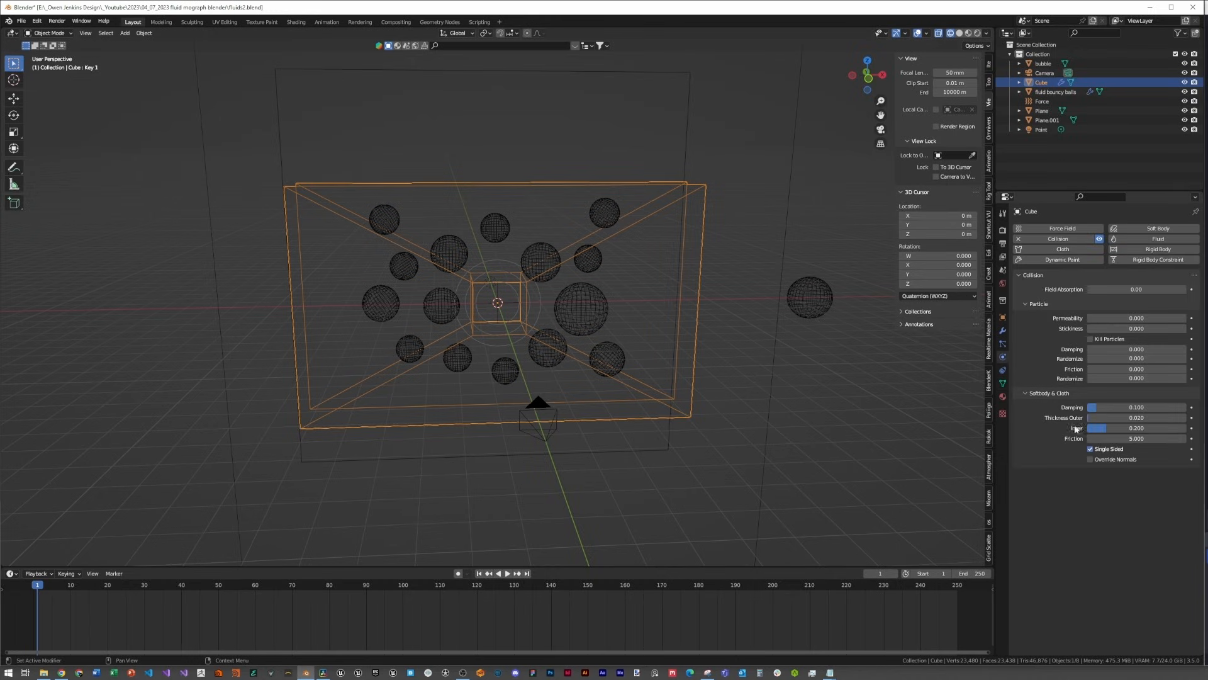
click(1091, 449)
key(space)
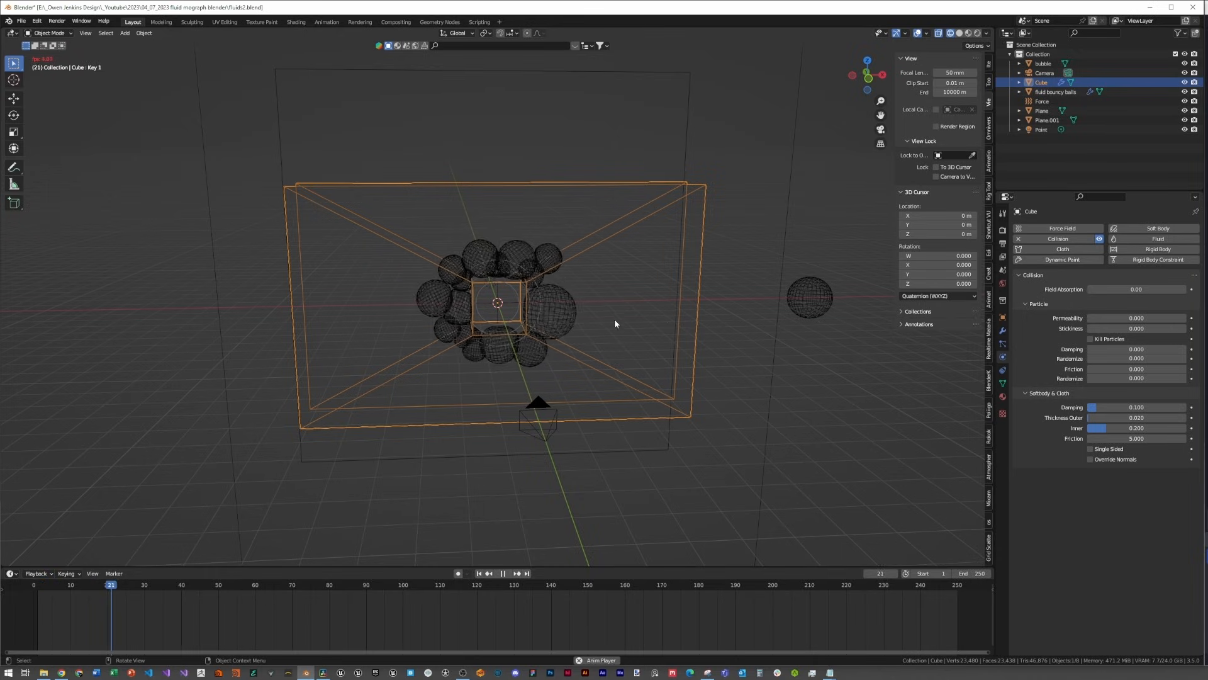
key(Escape)
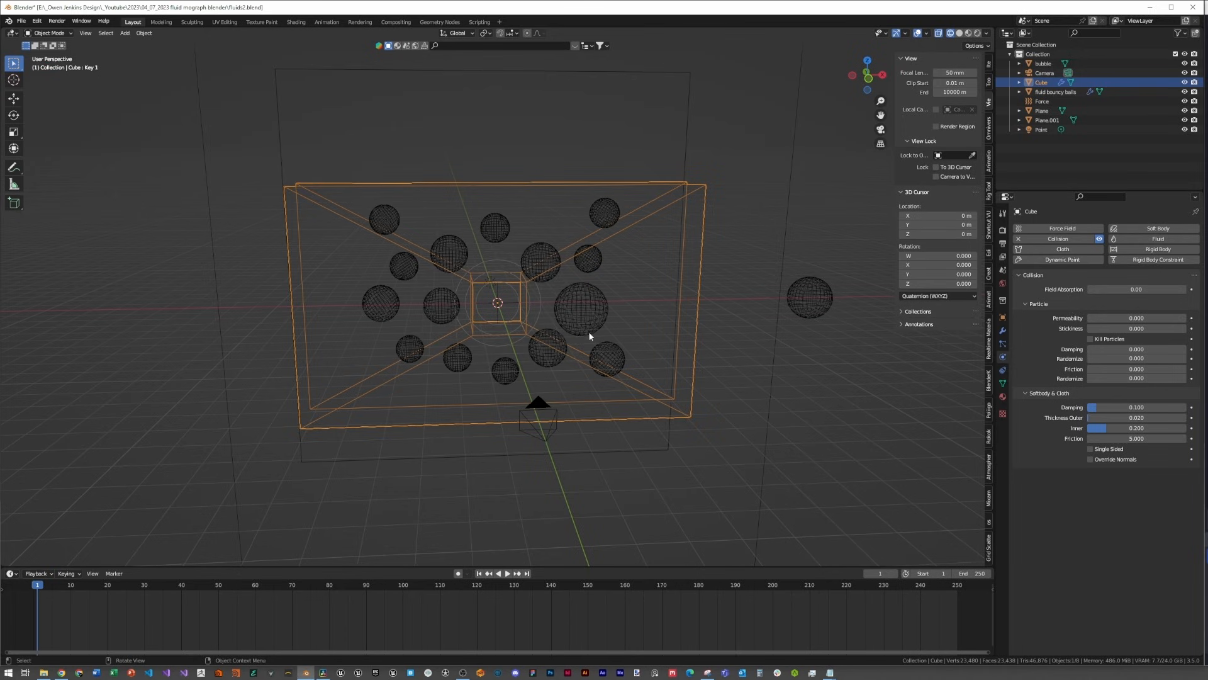
Step: Keyframe the Key 1 shape key at a value of 0.000 on frame 1
middle_drag(588, 332, 742, 327)
click(1003, 384)
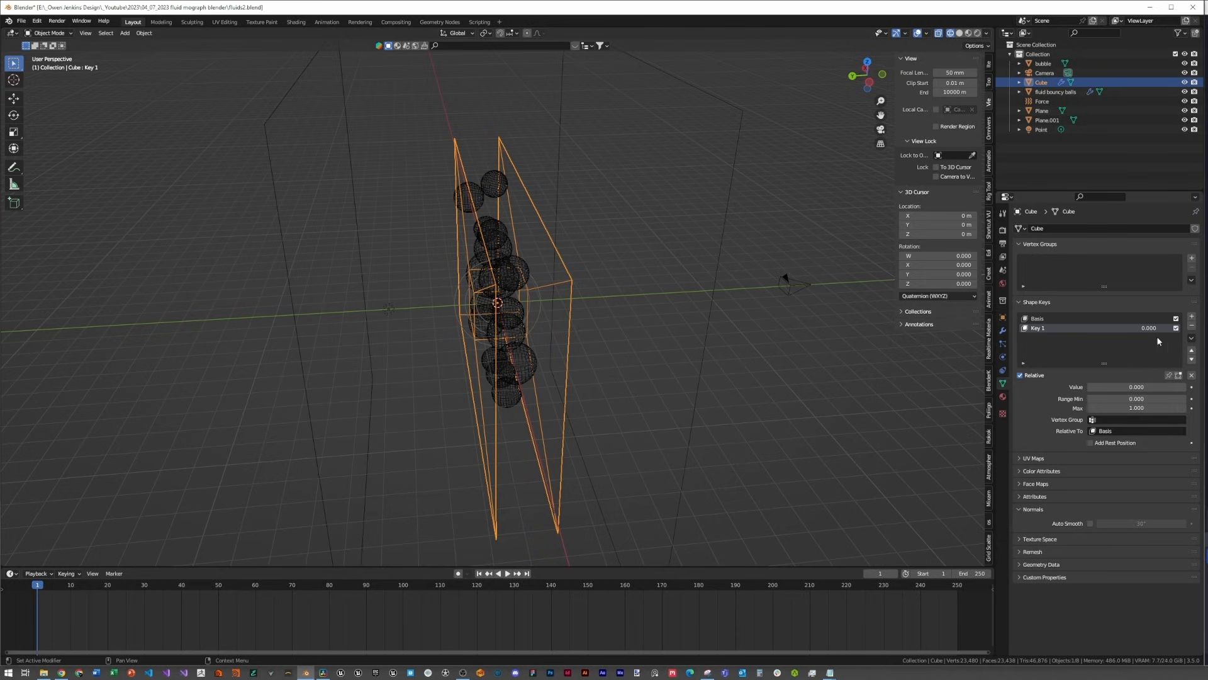
click(1039, 319)
click(1041, 328)
key(i)
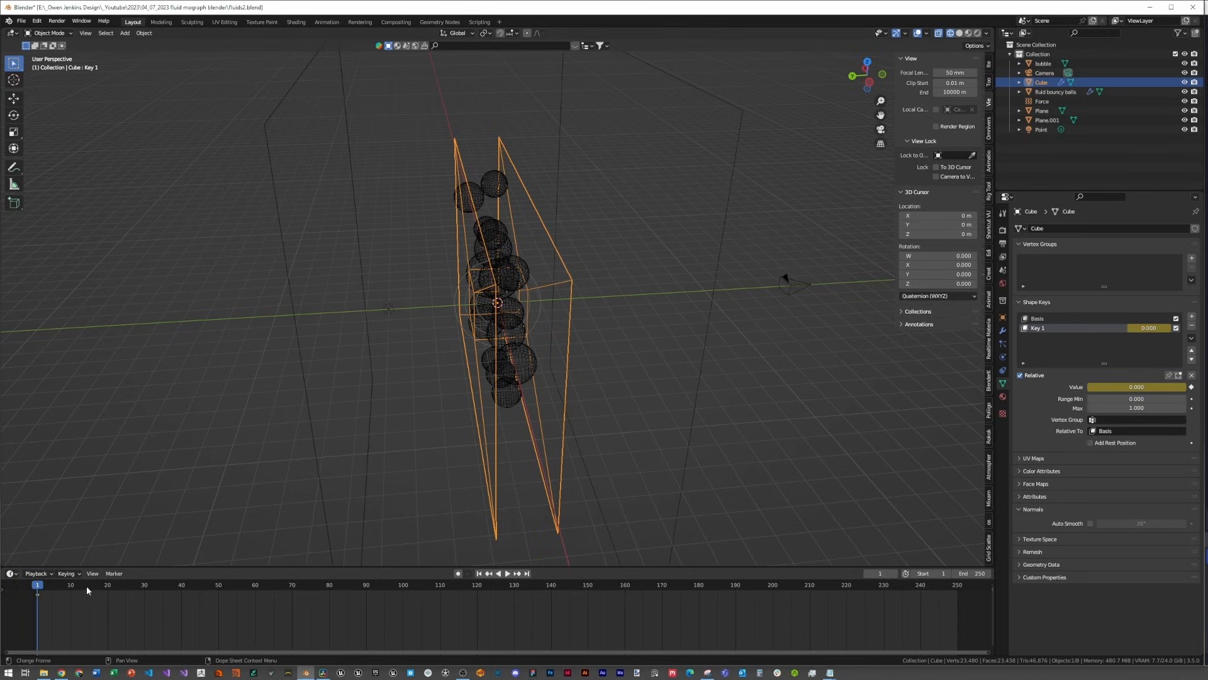
Step: Preview the simulation and return to the first frame with the cube's walls and balls seen from the front
key(space)
middle_drag(501, 455, 471, 414)
key(shift+Left)
key(space)
key(Escape)
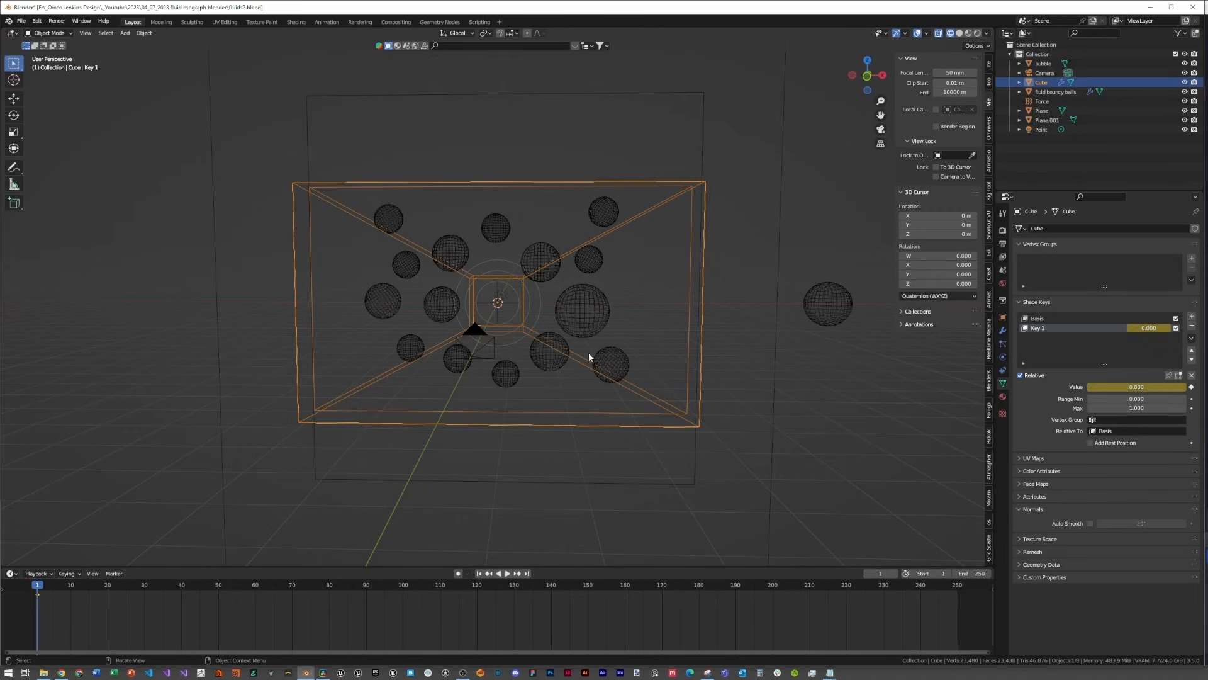
Step: Try to set the cube's Key 1 shape key value to 1 and then 0.75 at frame 10
drag(55, 587, 71, 587)
click(1146, 330)
text(1)
key(Return)
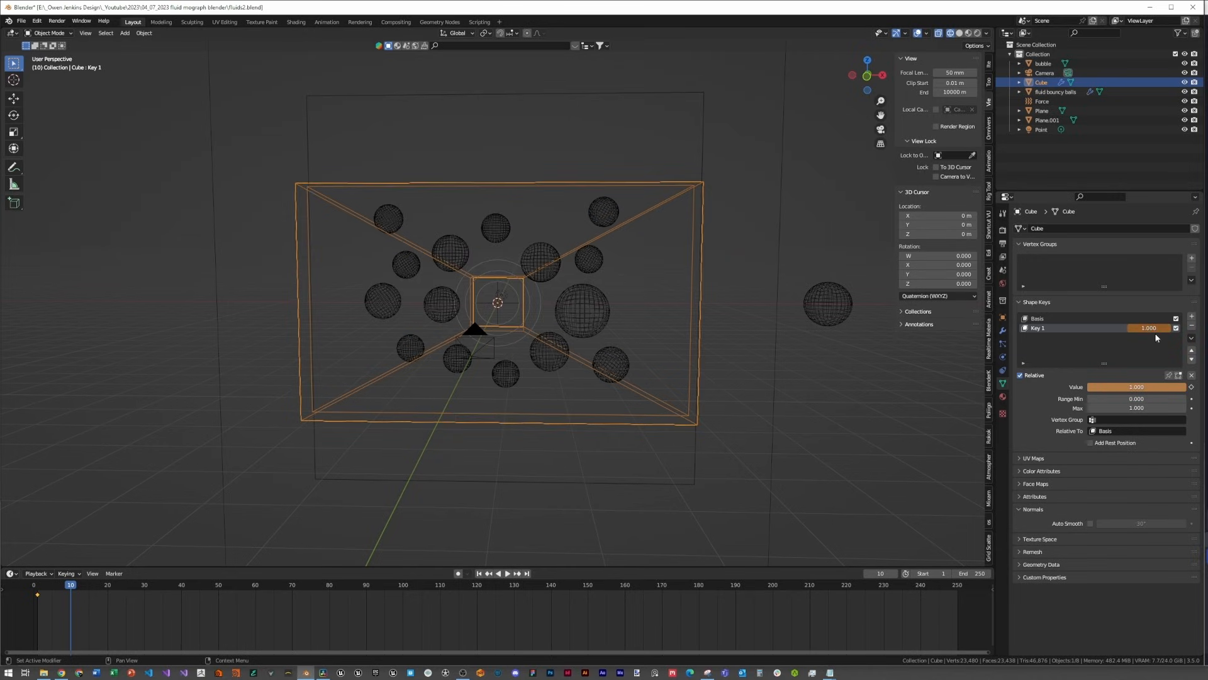
text(0.75)
key(Return)
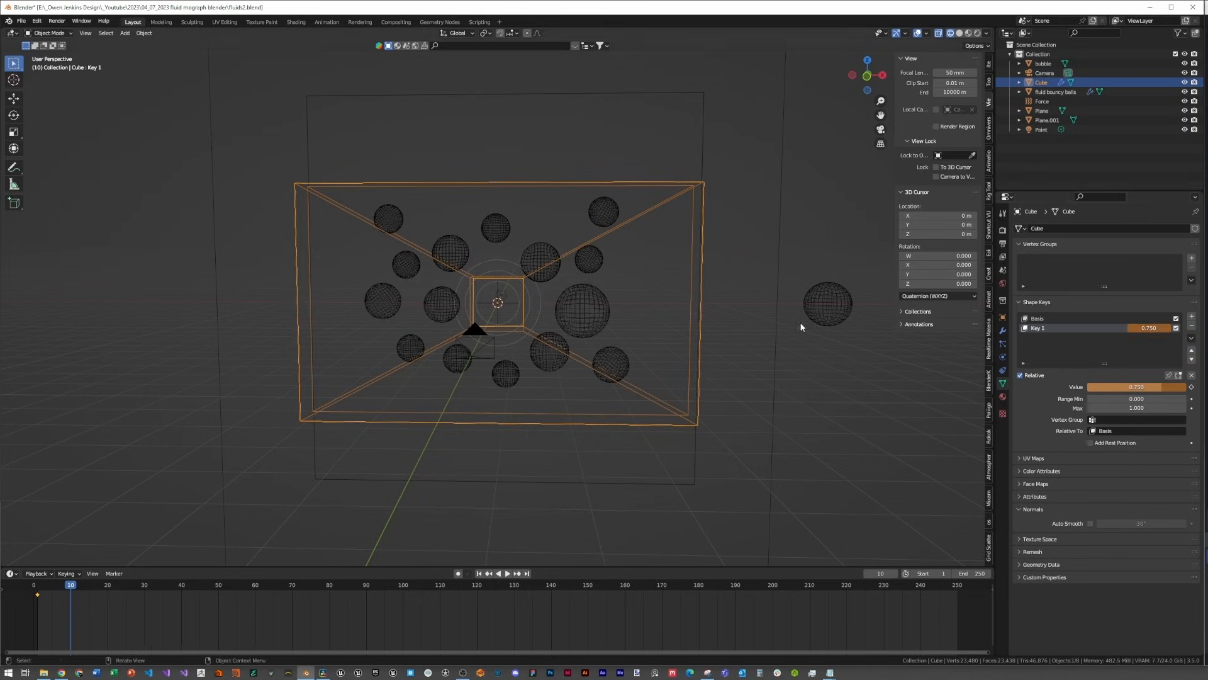
Step: Play the simulation up to frame 20 and keyframe the cube's Key 1 shape key there with a value of 1
key(space)
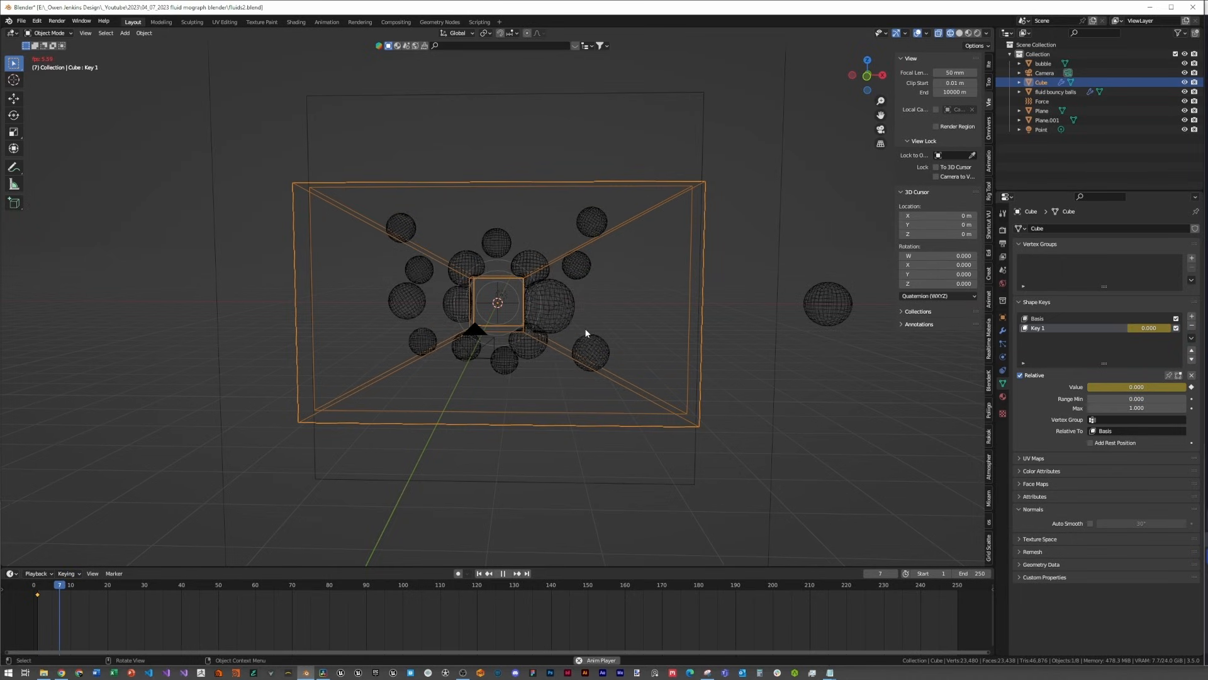
key(space)
middle_drag(585, 332, 553, 339)
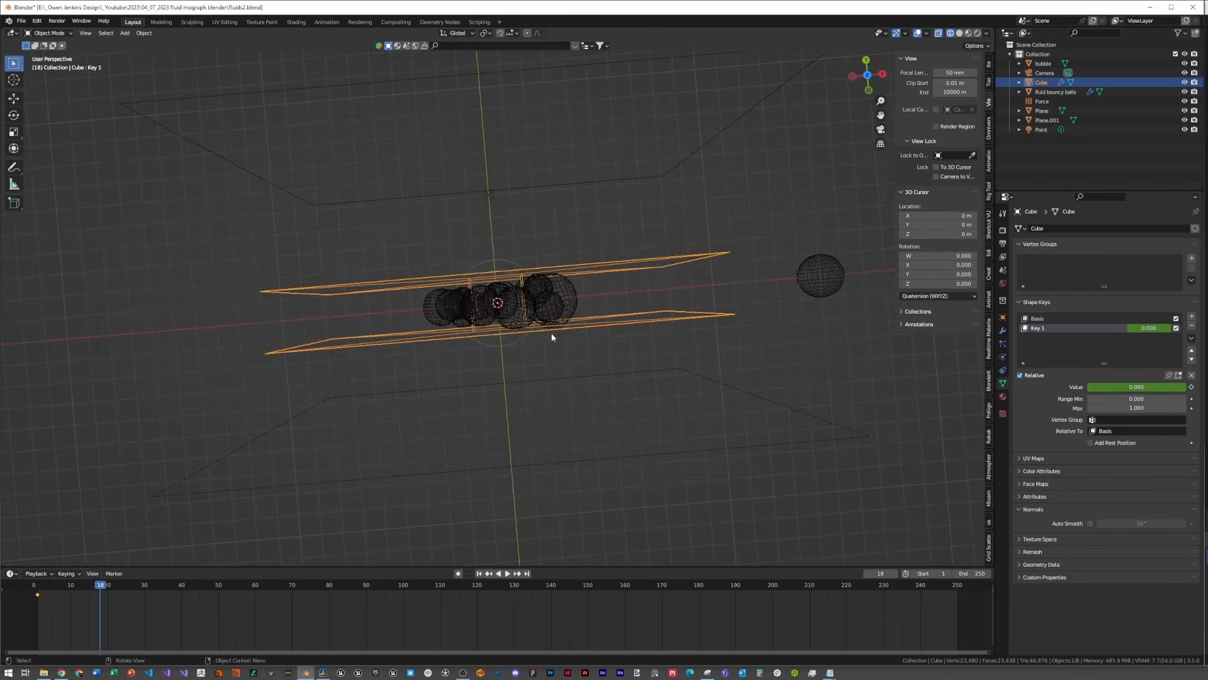
key(space)
click(1145, 388)
key(Return)
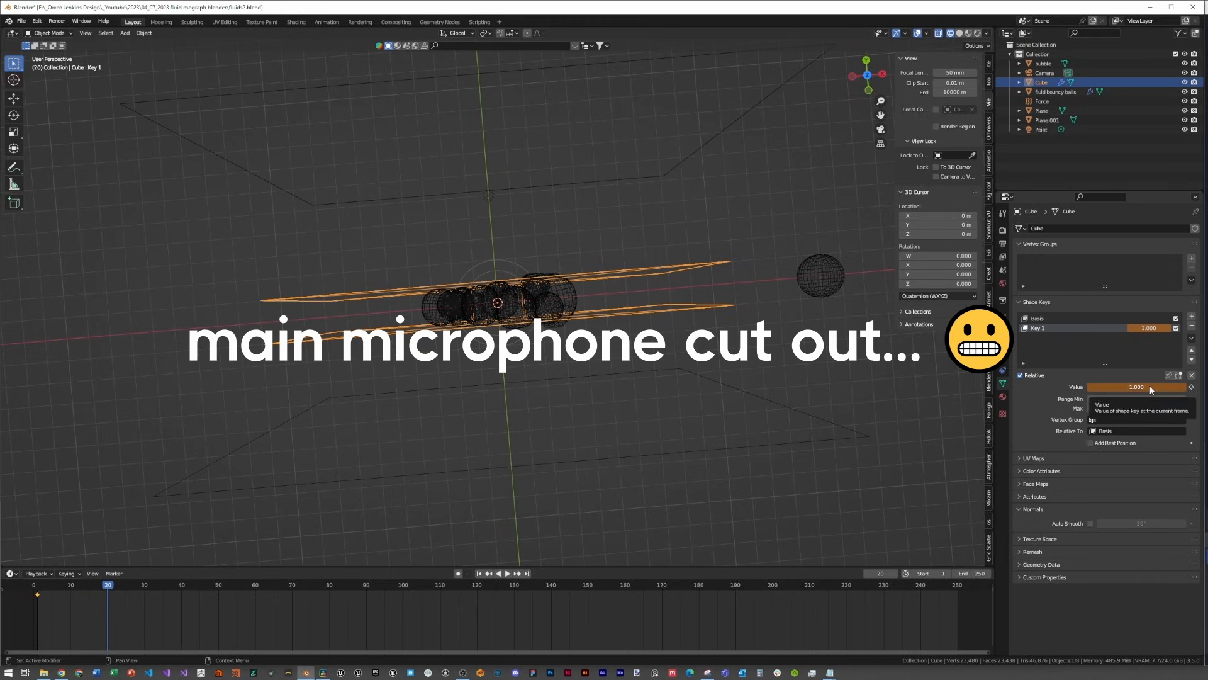
Step: Replay the simulation from the first frame to check the cube walls squeezing the balls
key(shift+Left)
key(space)
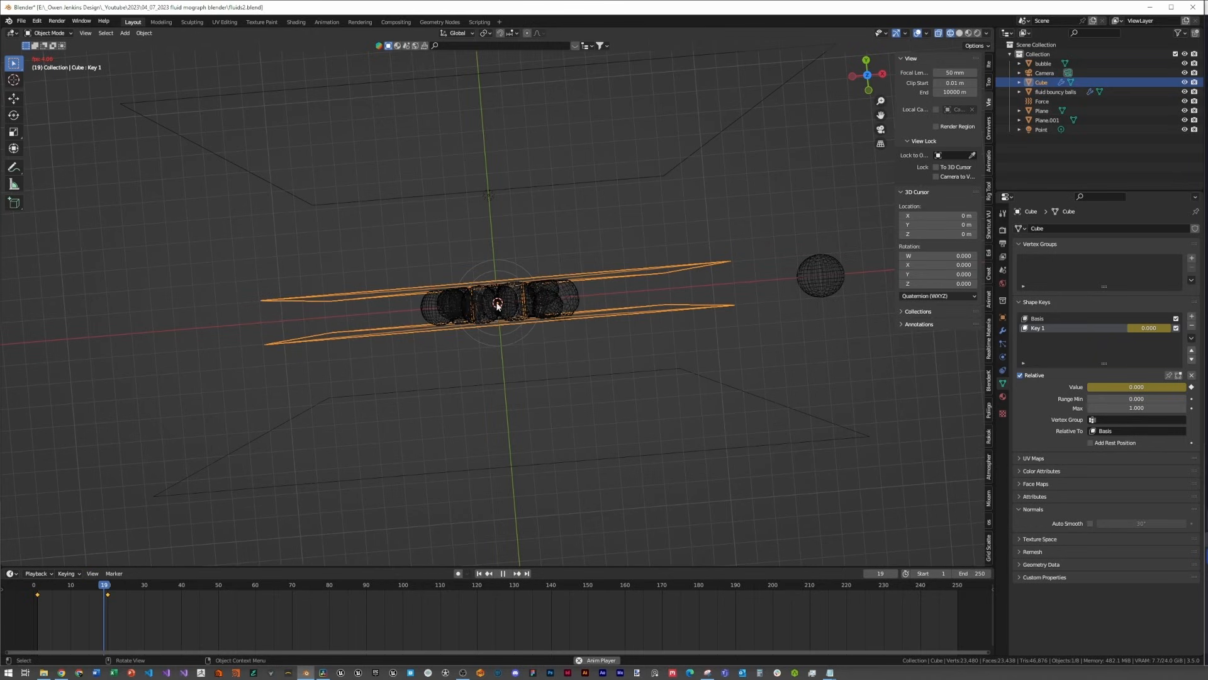
mouse_move(584, 316)
middle_down()
mouse_move(590, 253)
mouse_move(615, 386)
mouse_move(607, 352)
middle_up()
key(space)
Step: Switch to solid shading and set the cloth collision quality of the fluid bouncy balls to 12
scroll(567, 316, up, 2)
key(z)
click(666, 334)
click(550, 382)
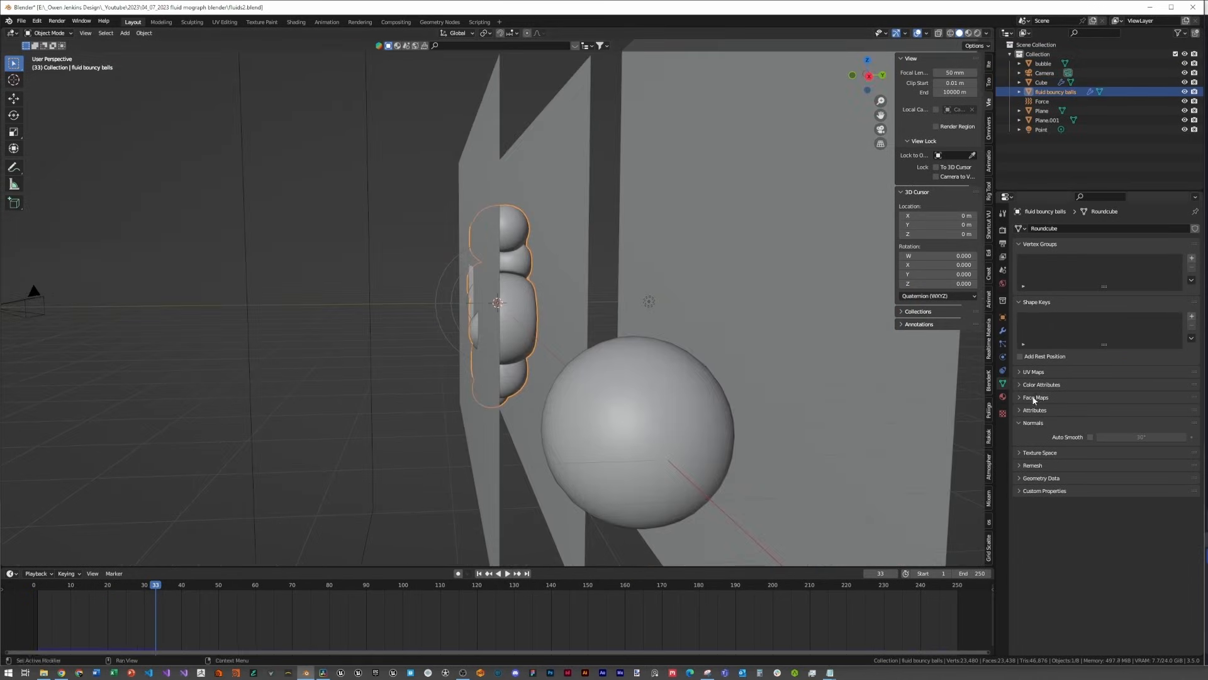
click(1003, 355)
scroll(1048, 415, down, 10)
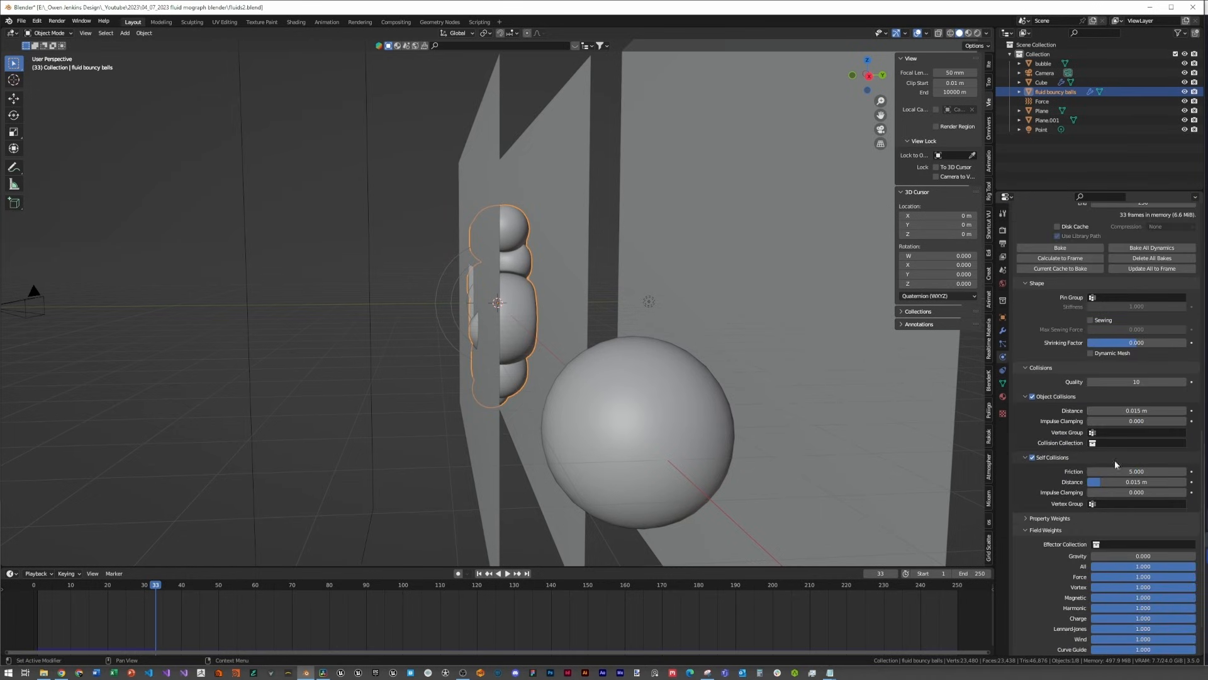
click(1130, 381)
text(12)
key(Return)
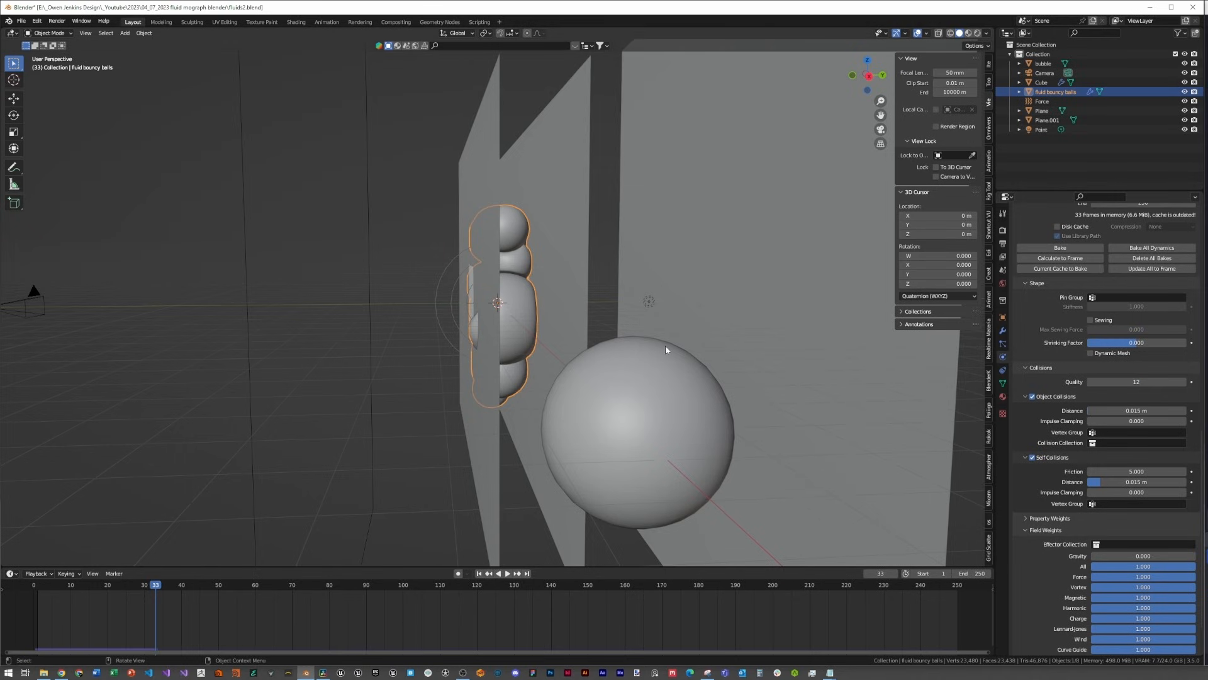
Step: Restart the simulation with the cube walls in front view and return to the first frame with the balls selected
scroll(580, 265, down, 4)
click(541, 259)
middle_drag(541, 259, 651, 317)
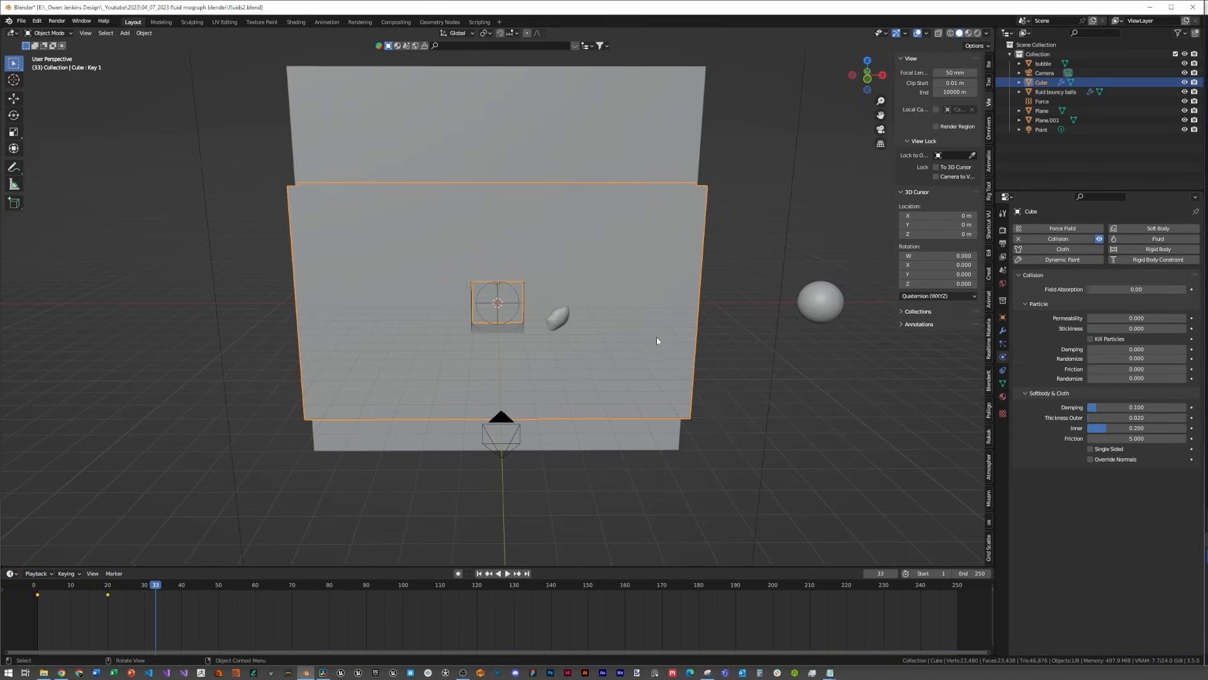
key(shift+Left)
key(space)
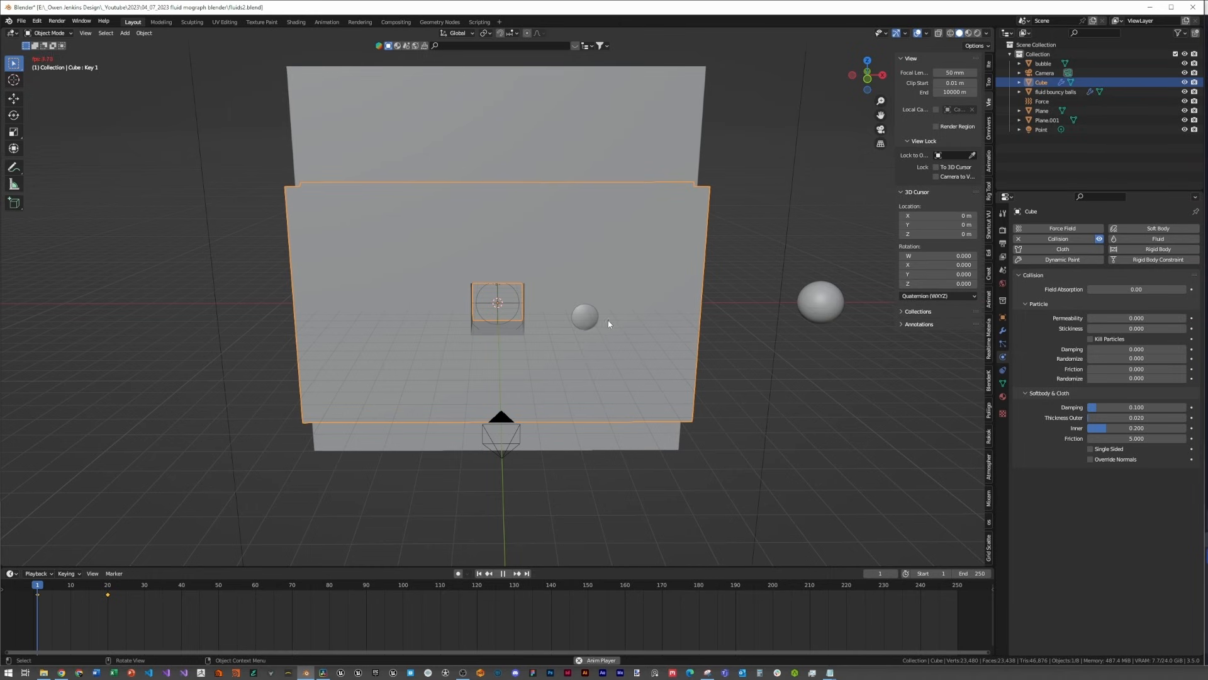
click(565, 313)
key(Escape)
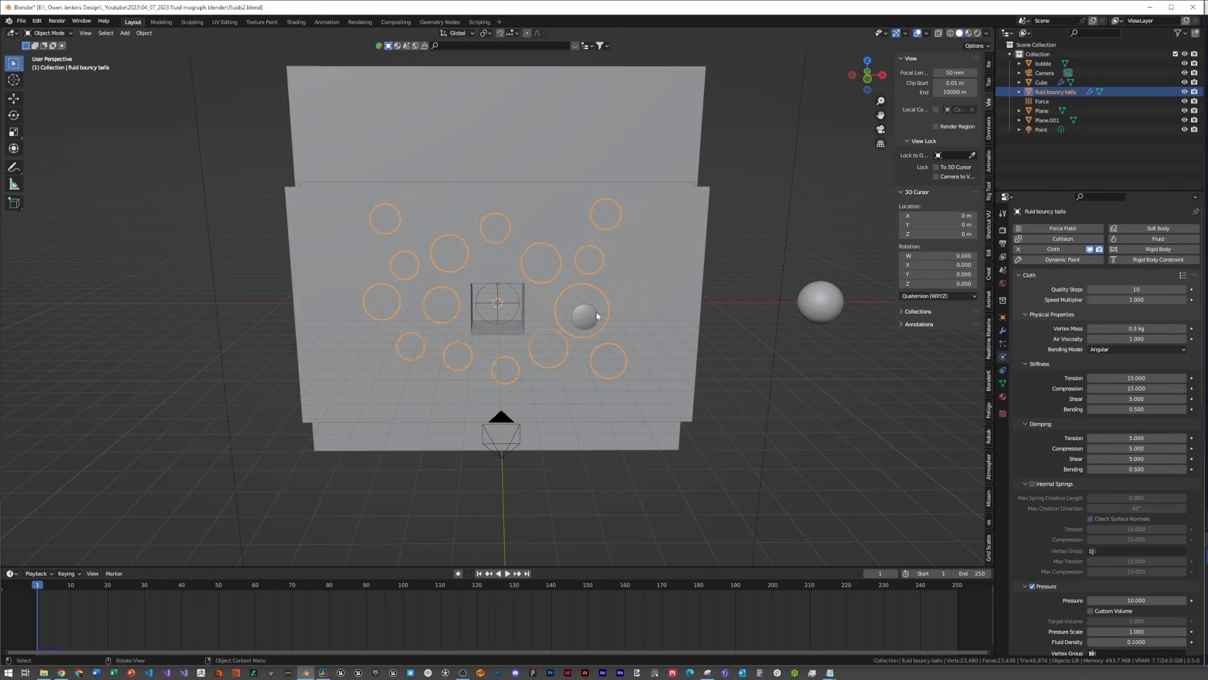
Step: In the fluid bouncy balls mesh, select the whole largest ball and scale it down slightly in wireframe top view
middle_drag(598, 313, 642, 420)
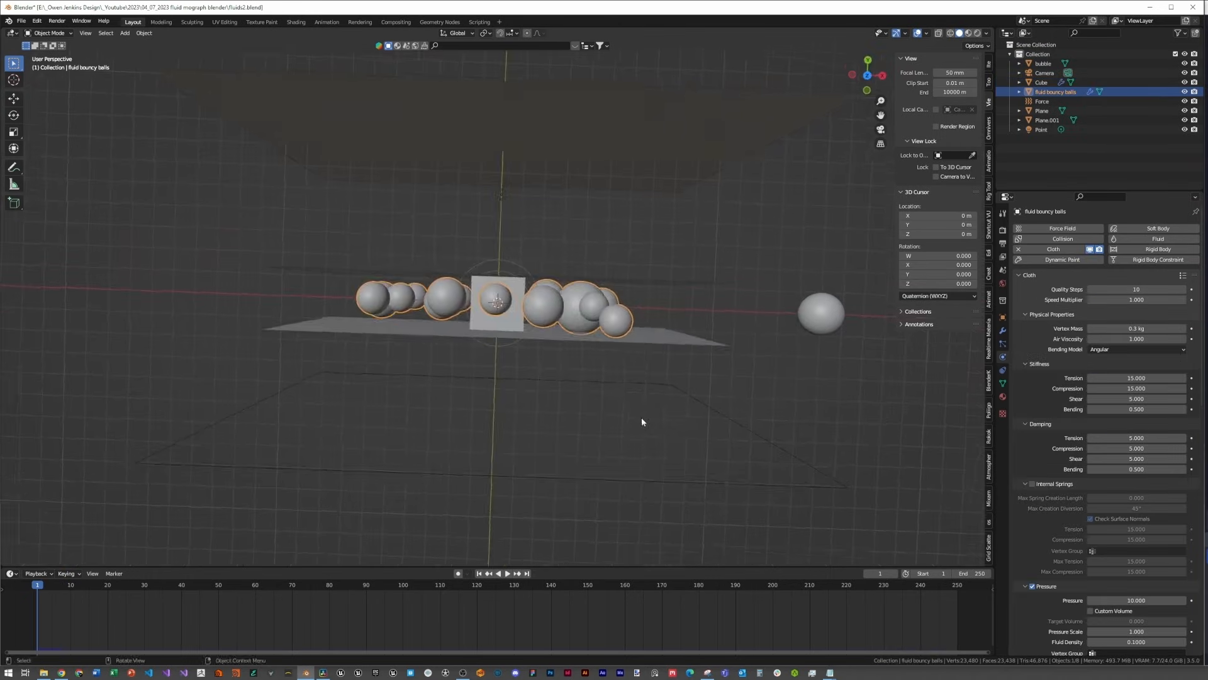
key(Tab)
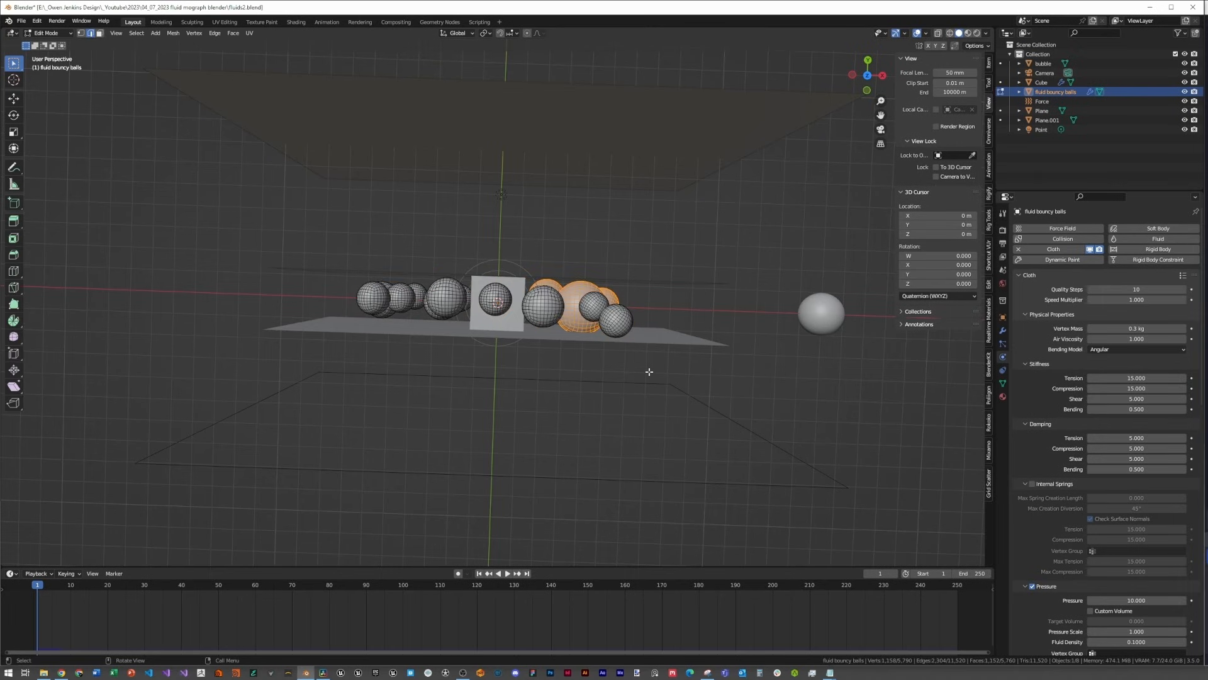
click(622, 377)
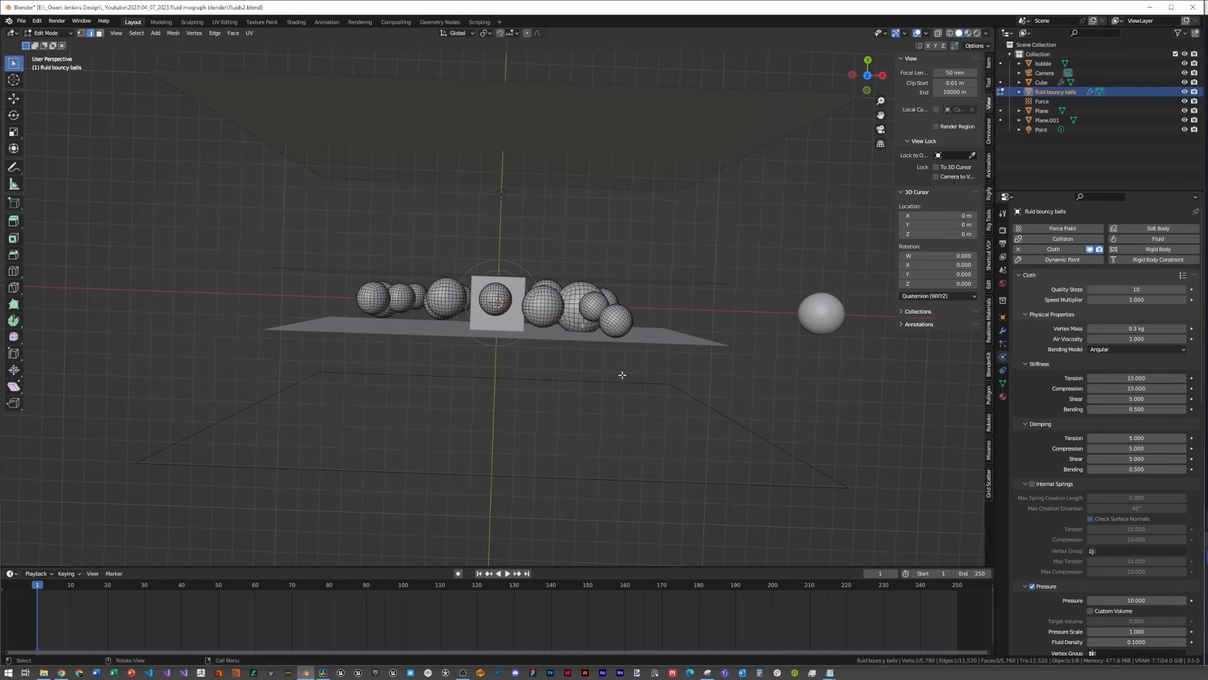
key(ctrl+l)
key(KP_7)
scroll(632, 355, up, 5)
key(z)
click(485, 388)
mouse_move(724, 377)
shift+middle_down()
mouse_move(682, 386)
mouse_move(683, 399)
shift+middle_up()
key(s)
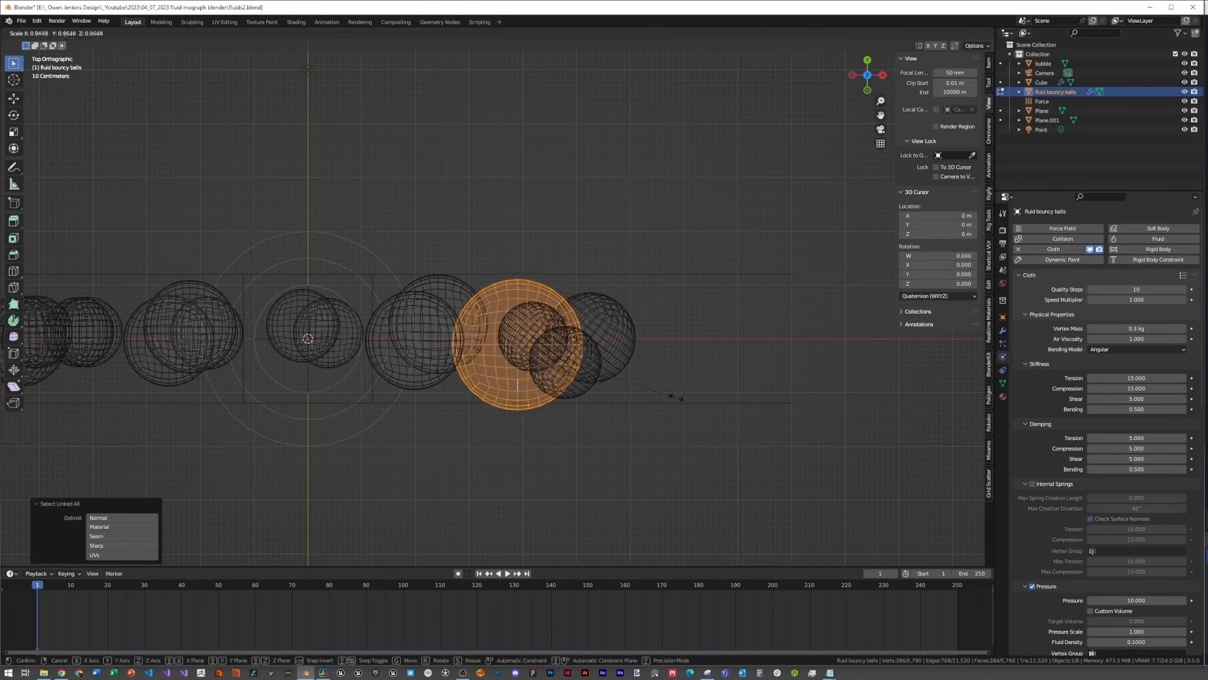
click(673, 396)
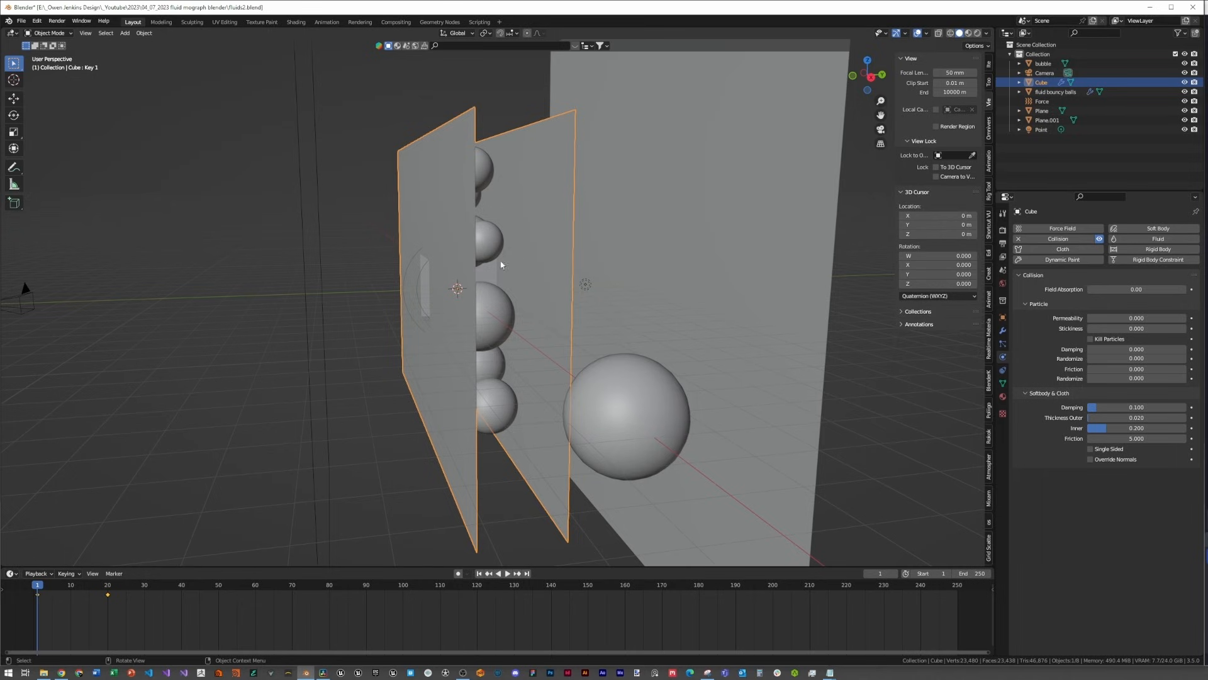
Step: Play the simulation to frame 19 to check the resized ball between the cube's walls from above
middle_drag(456, 357, 547, 424)
key(space)
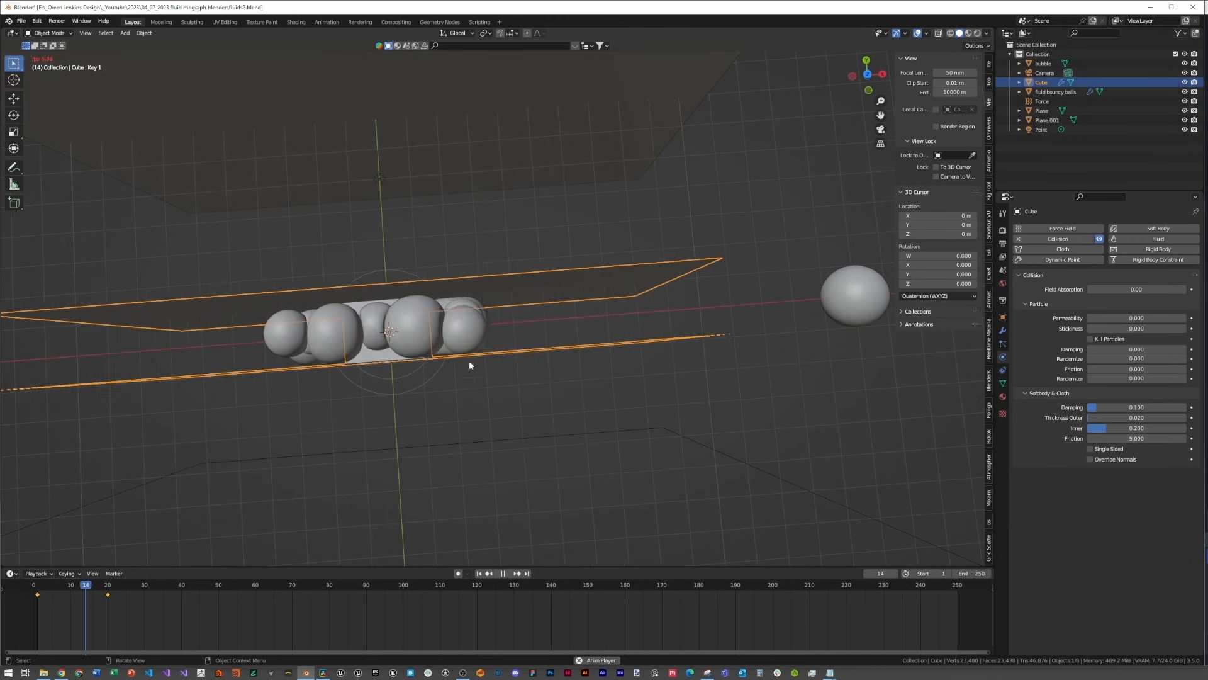
key(space)
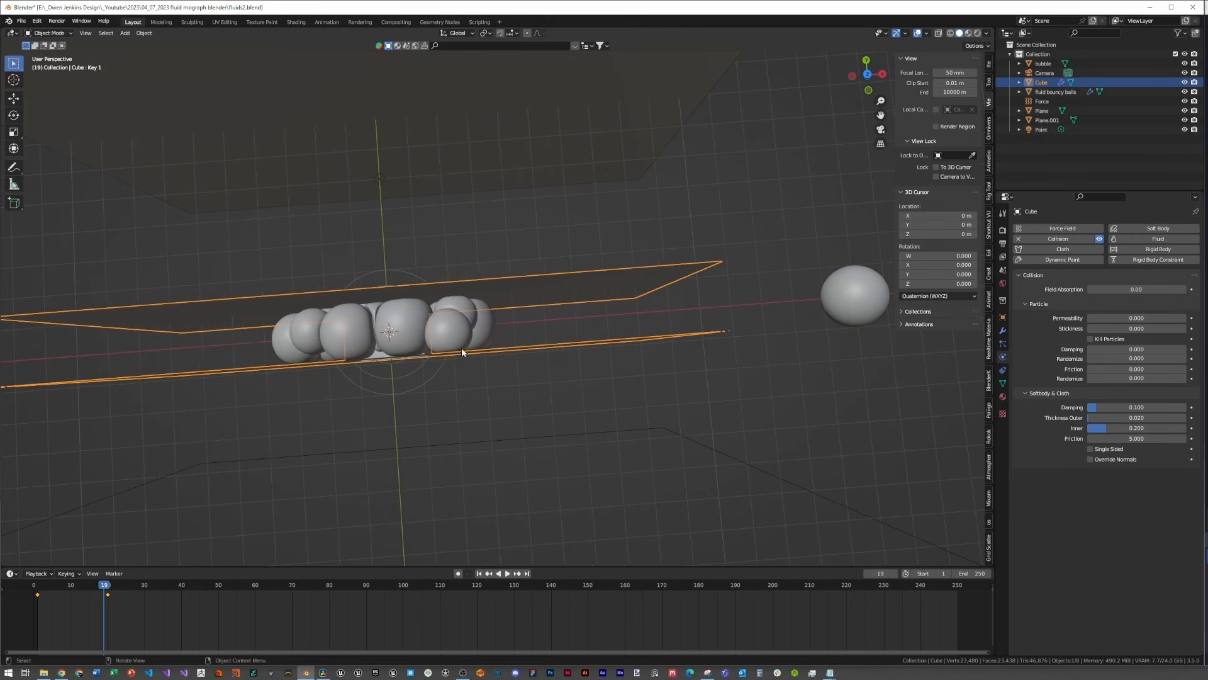
Step: Examine the ball packing around the central cube in wireframe front view while playing the simulation further
key(KP_1)
key(z)
click(401, 333)
scroll(444, 282, up, 3)
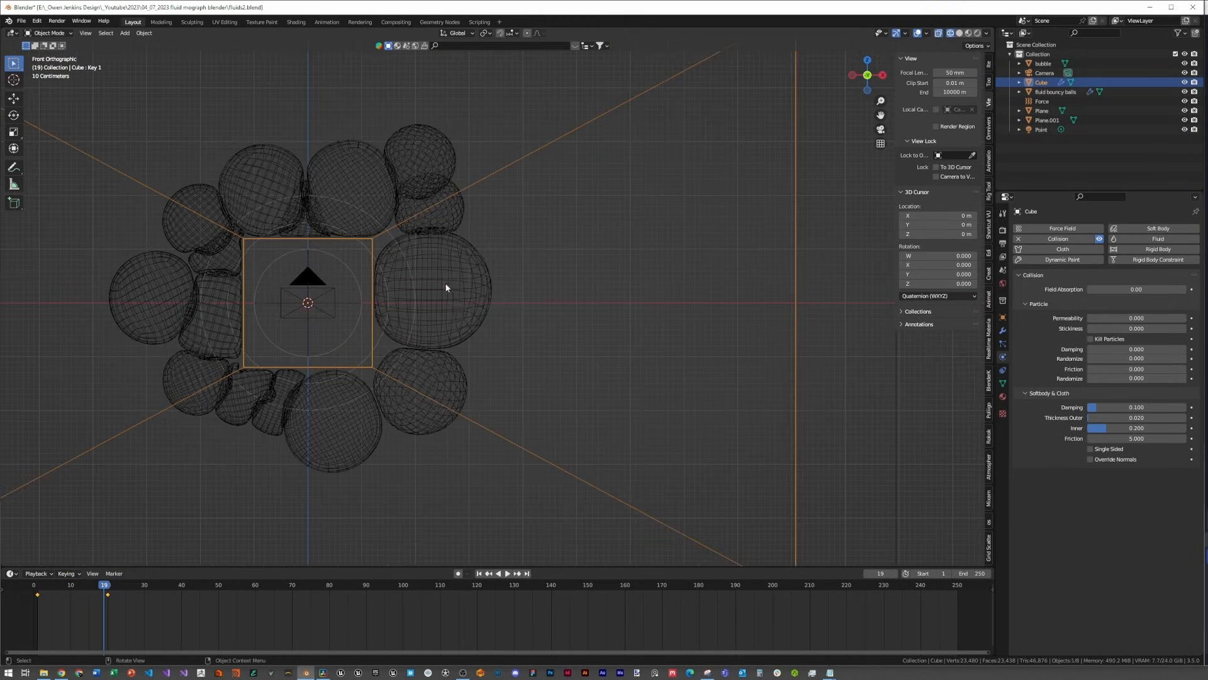
click(444, 282)
key(space)
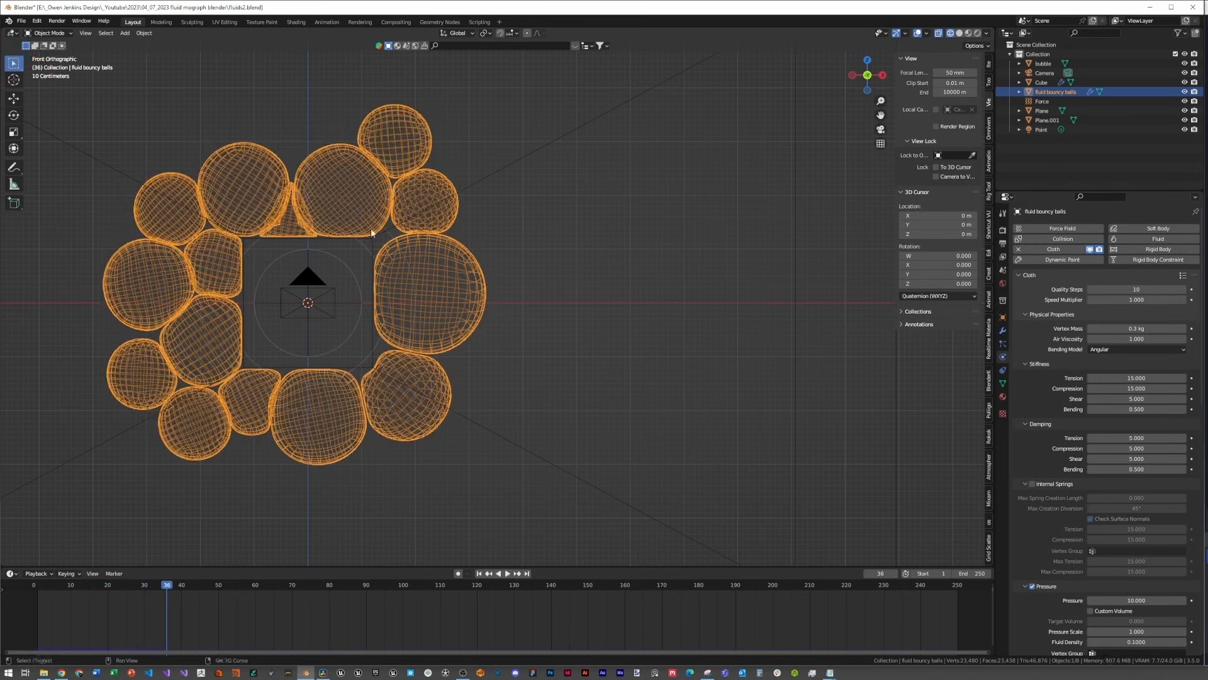
key(Escape)
Step: Rotate all the balls together by -207° in front view and shift them slightly right and down
key(Tab)
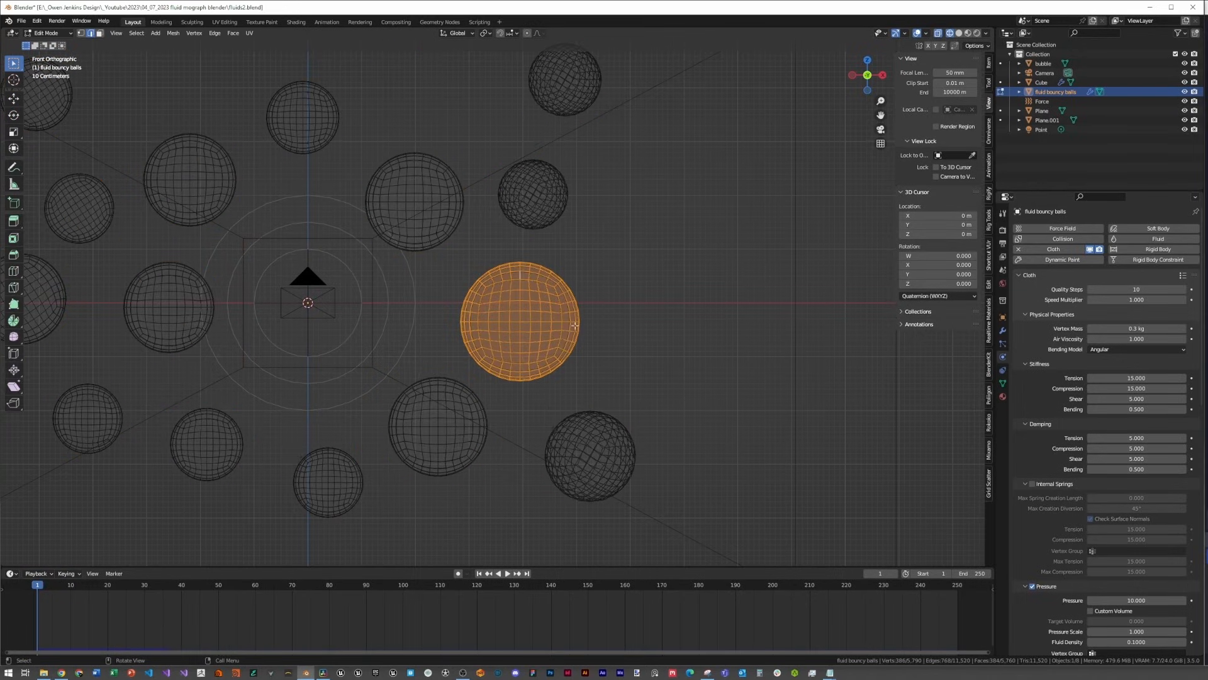
key(a)
key(r)
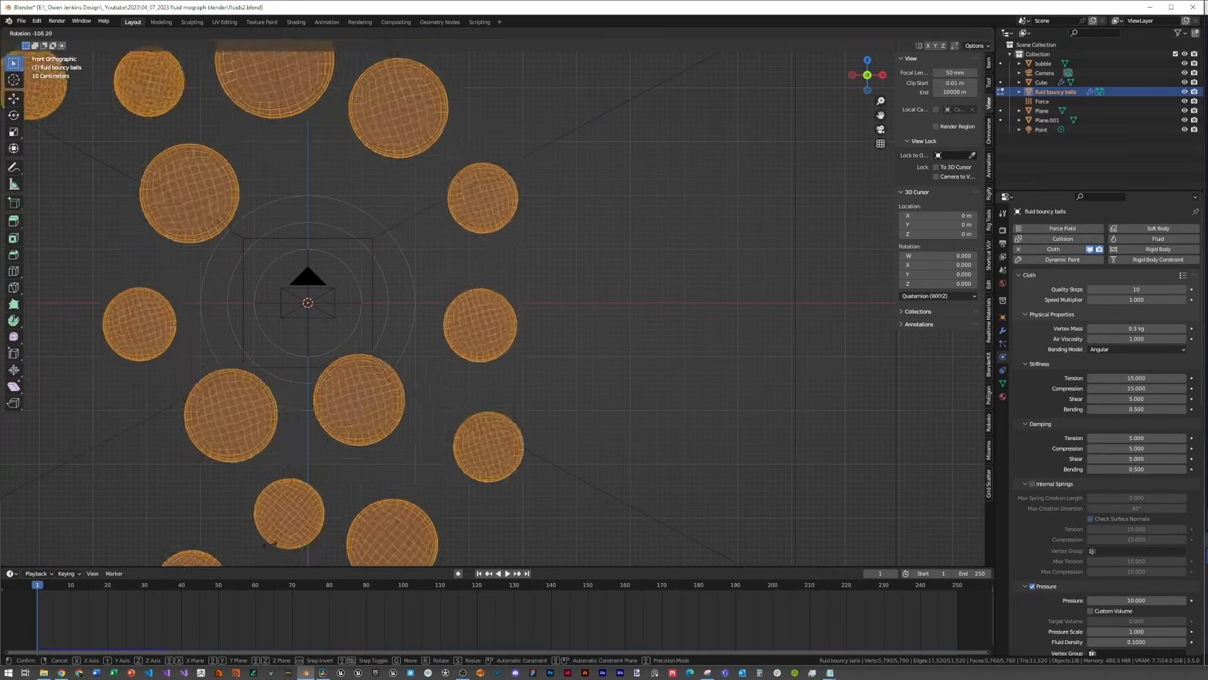
click(223, 304)
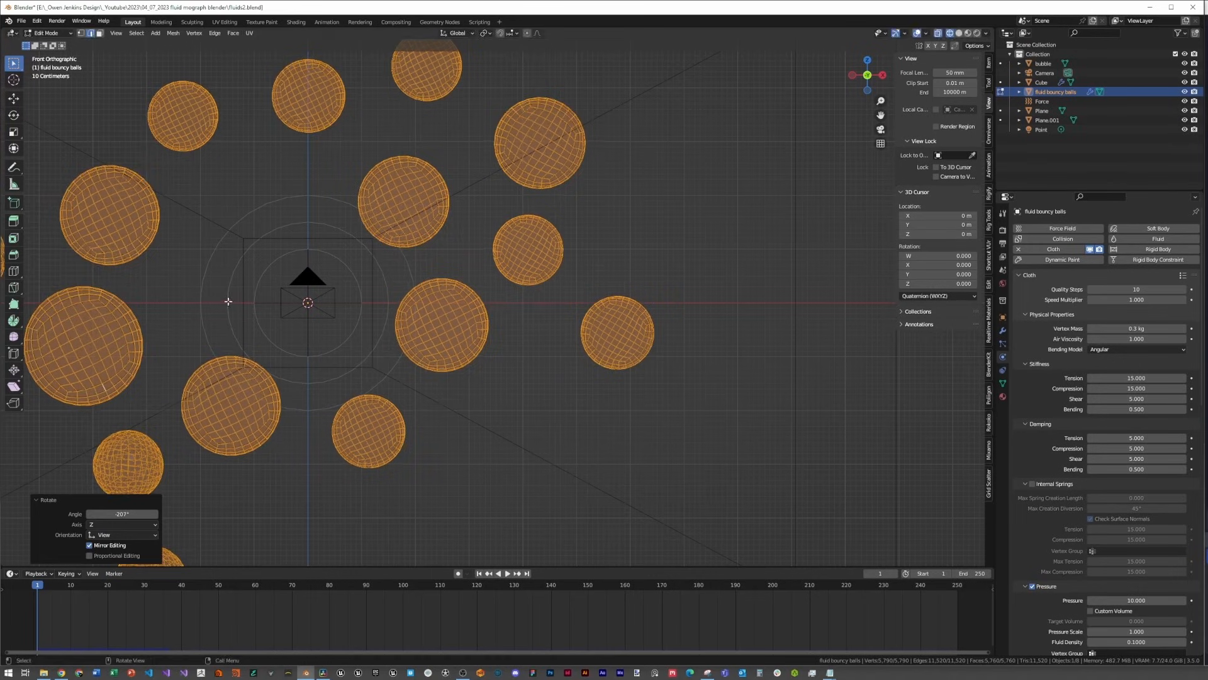
key(g)
click(325, 324)
key(Tab)
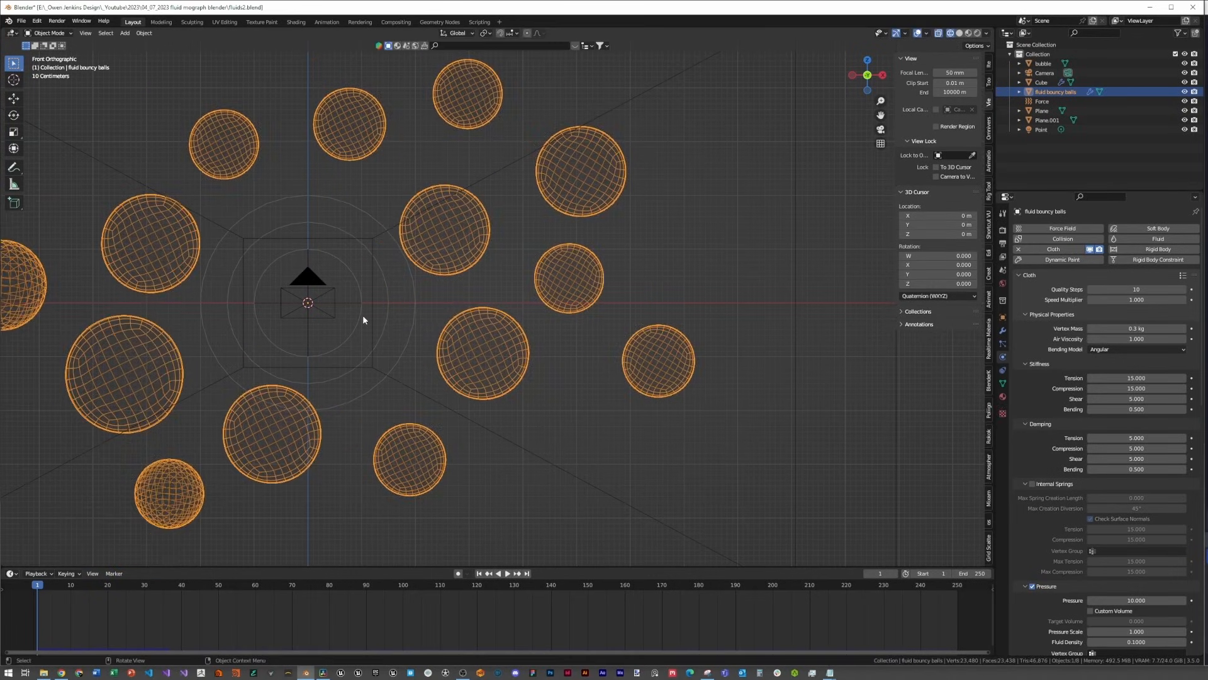
Step: Play the simulation to frame 18 to check the rotated ball arrangement and look through its cloth settings
key(space)
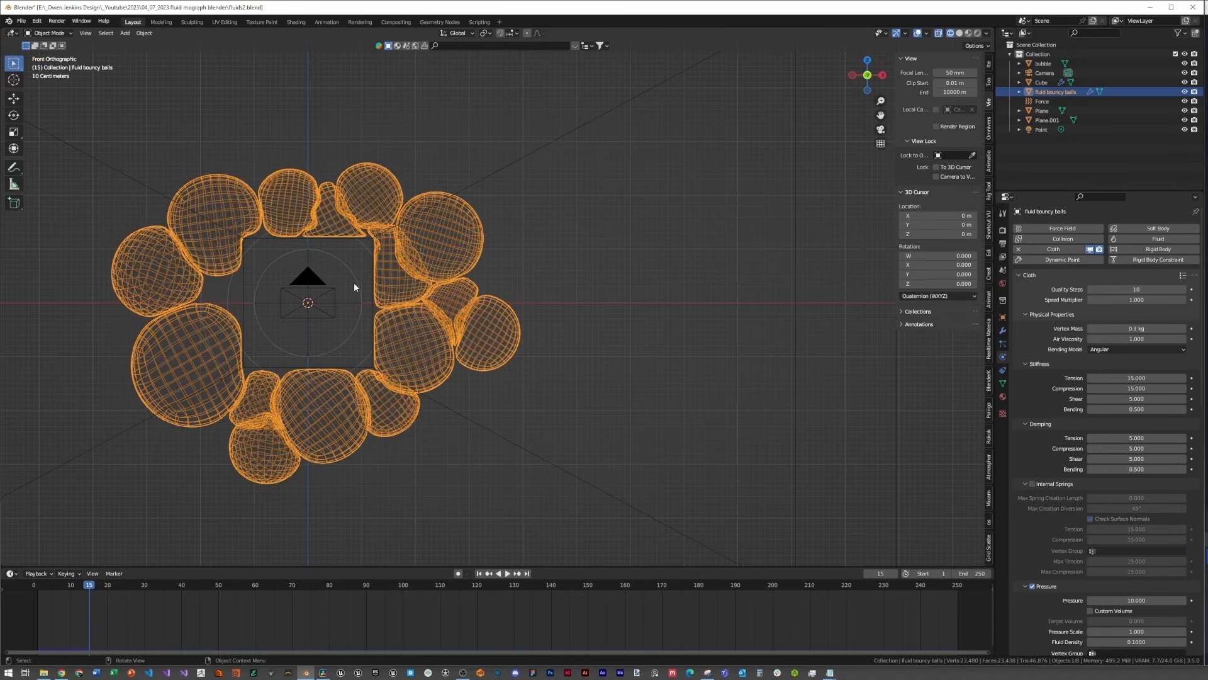
key(space)
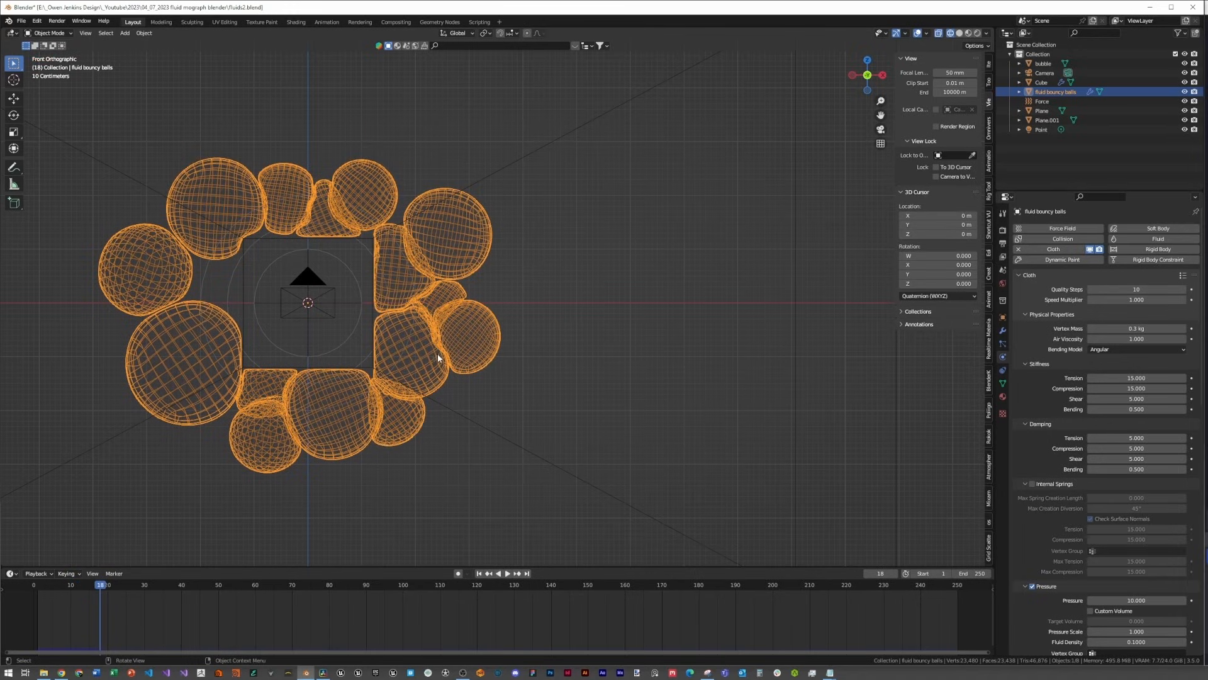
scroll(1163, 488, down, 4)
double_click(1155, 505)
key(Return)
Step: Set the Force field's strength to -500 and replay the simulation from the first frame
click(1043, 102)
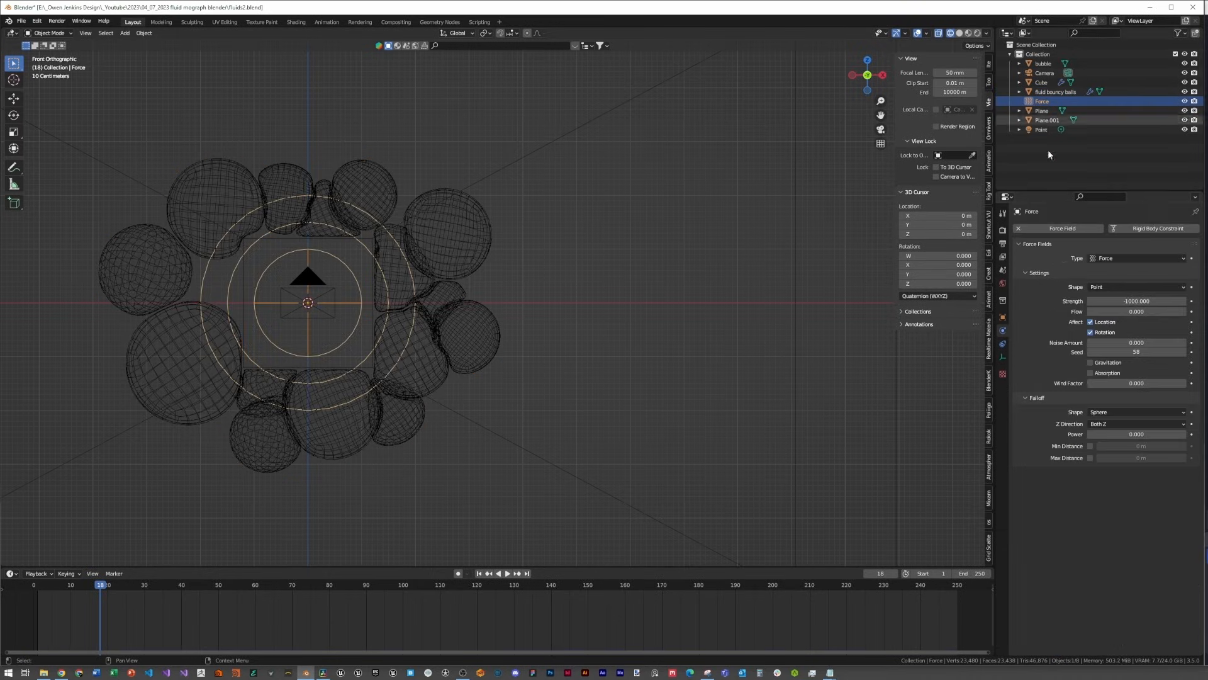
double_click(1140, 300)
text(-500)
key(Return)
key(shift+Left)
key(space)
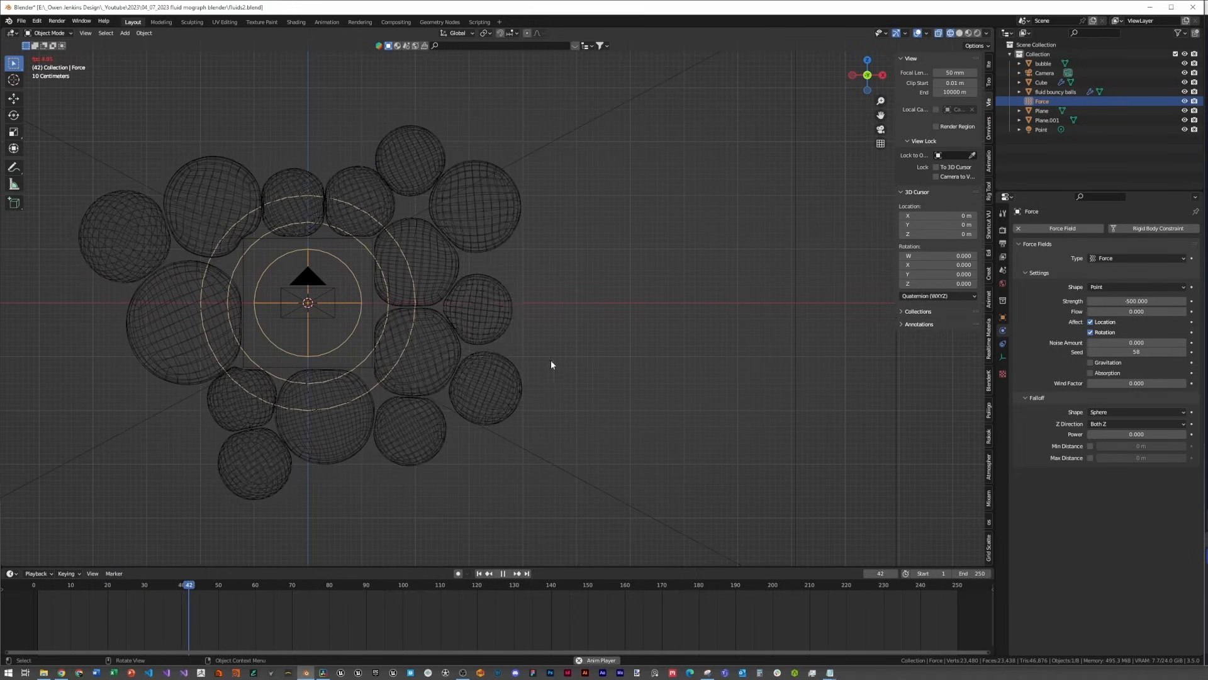
key(space)
Step: Set the Force field's strength to -750 and replay the simulation from the first frame to frame 19
click(1143, 301)
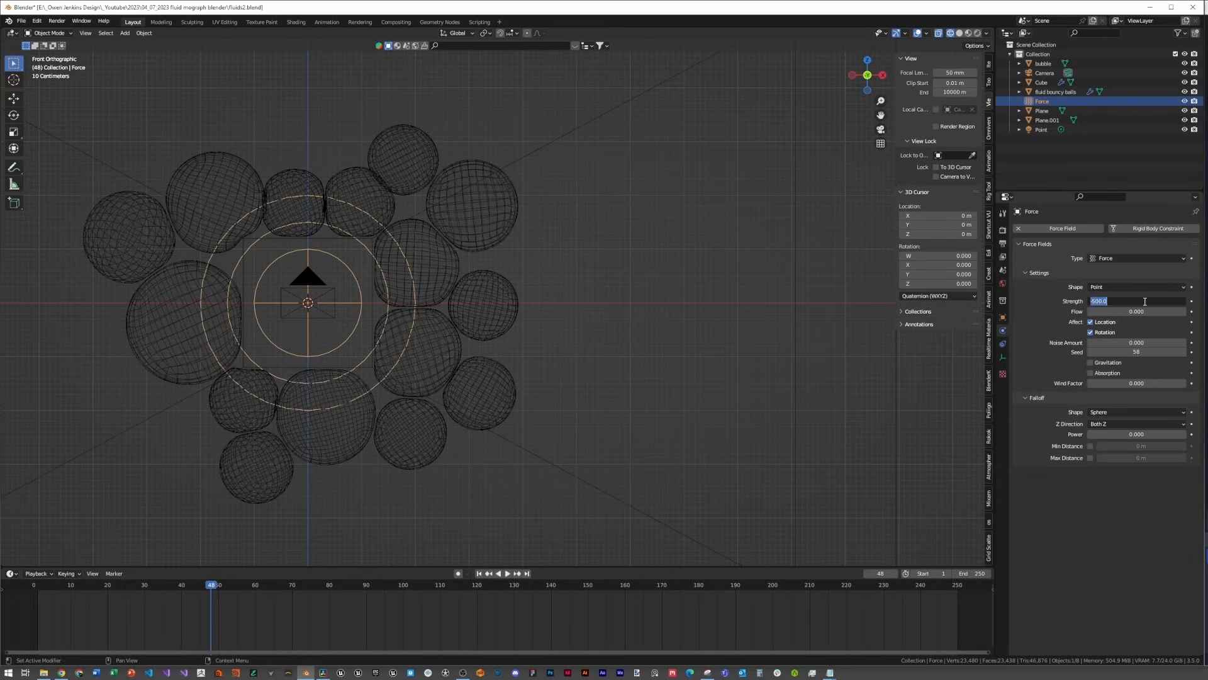
text(-750)
key(Return)
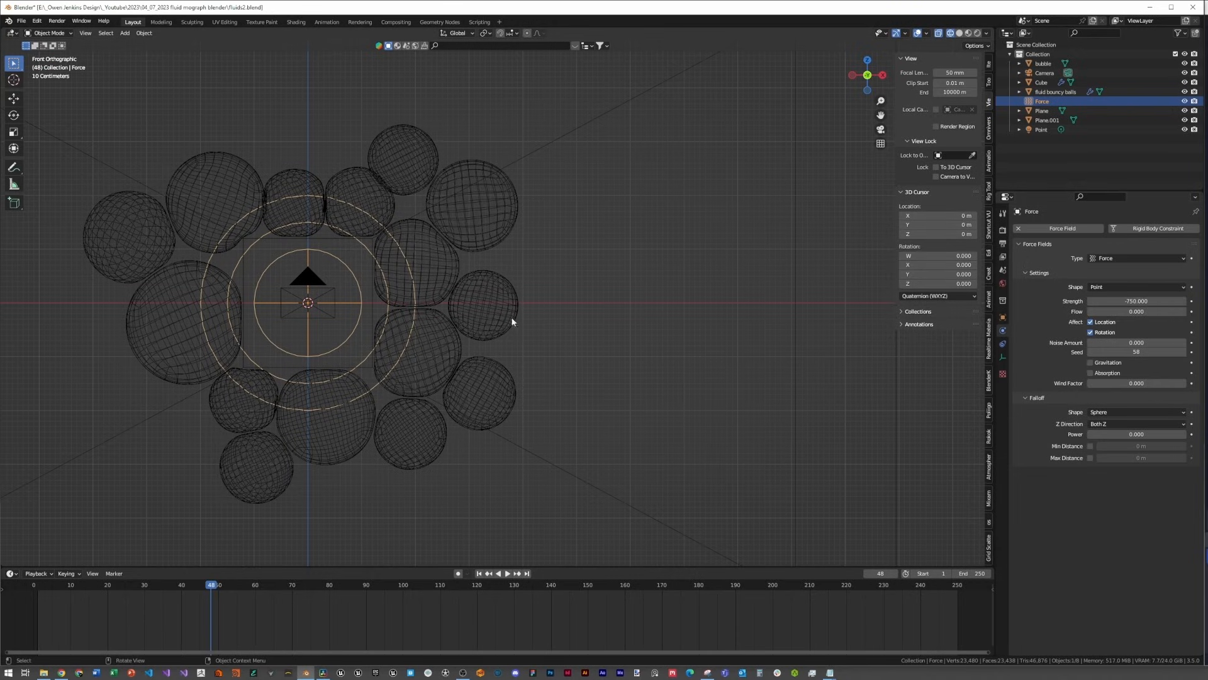
key(shift+Left)
key(space)
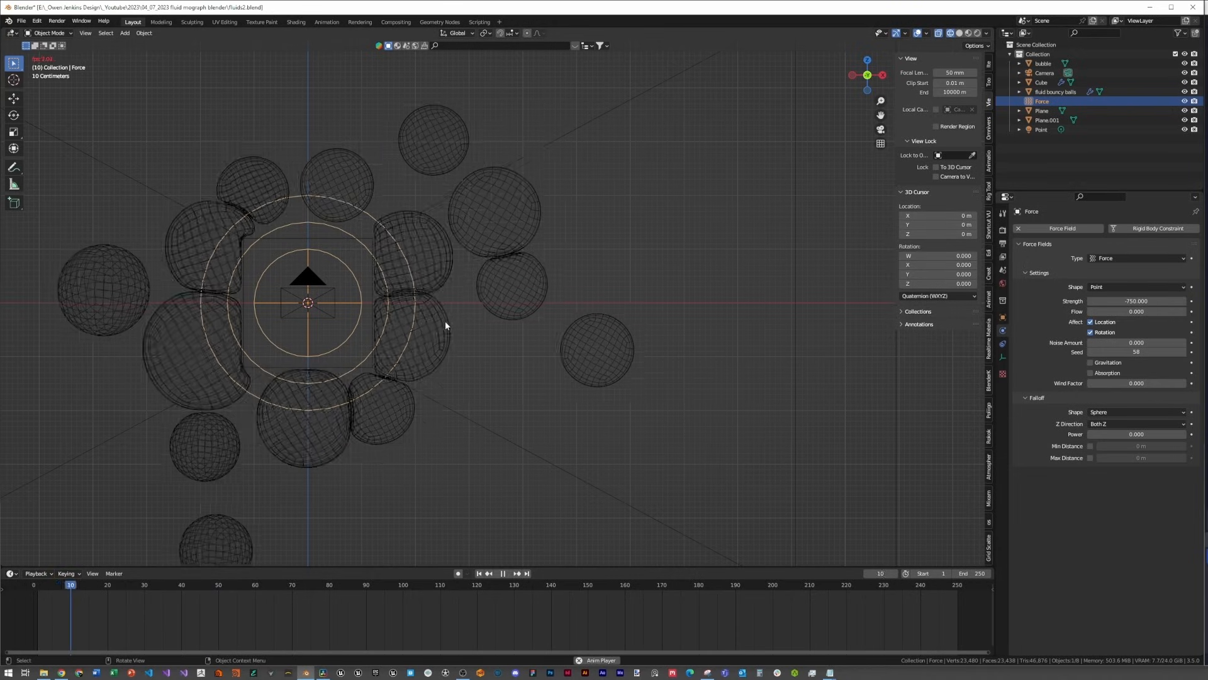
key(space)
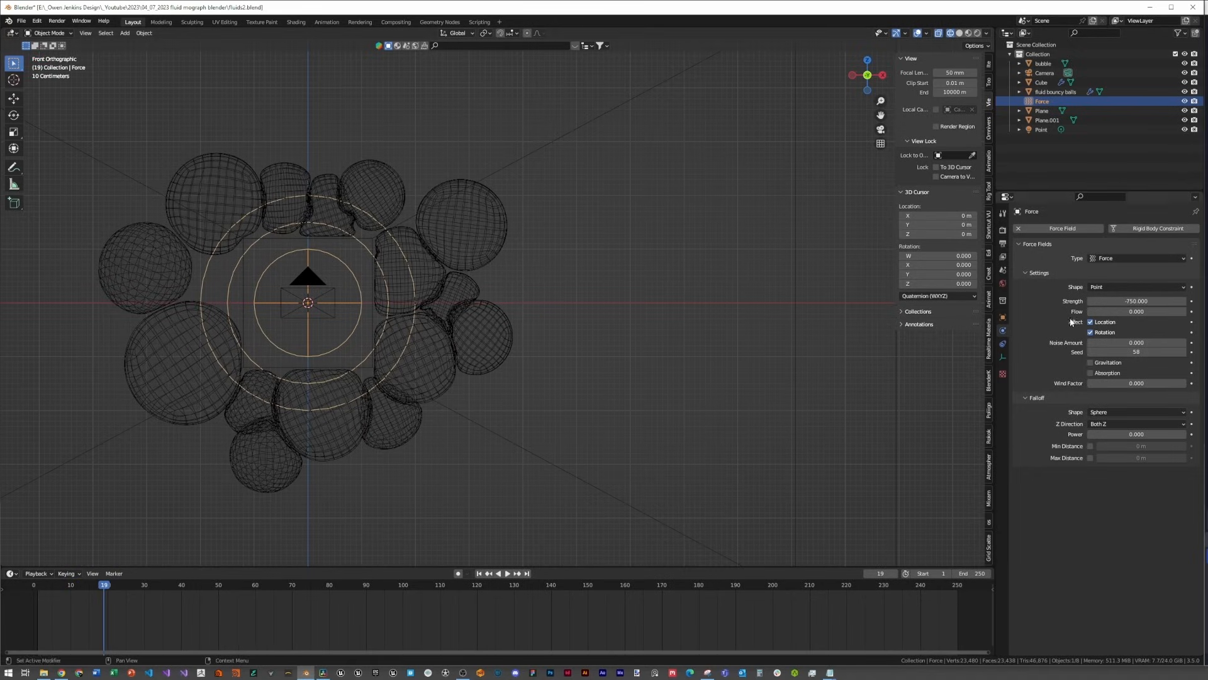
Step: Bake the cloth simulation of the fluid bouncy balls and play it from the first frame to frame 50
click(440, 231)
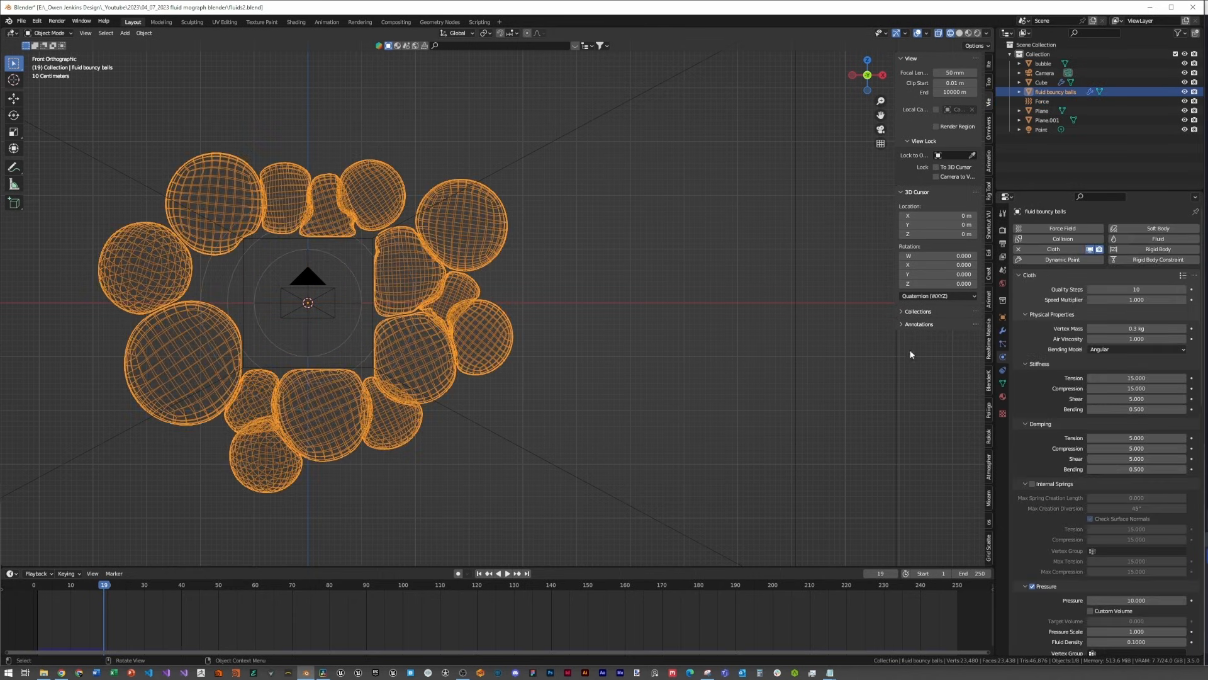
scroll(1077, 430, down, 15)
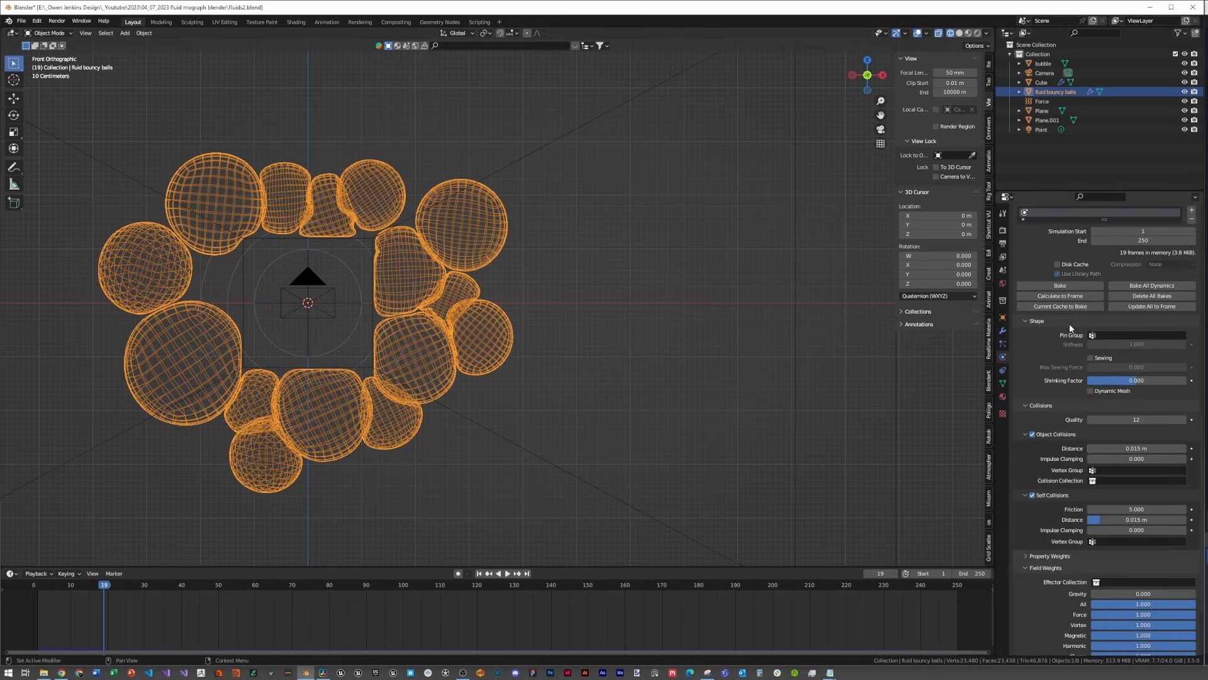
click(1060, 285)
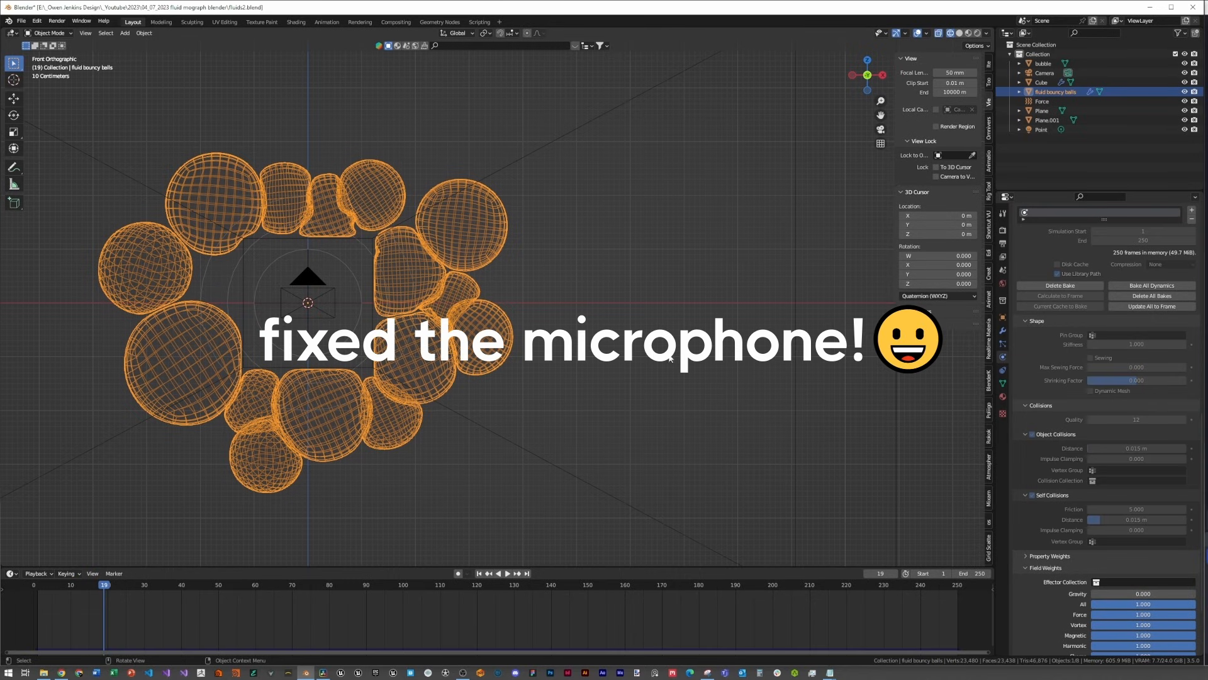
key(shift+Left)
key(space)
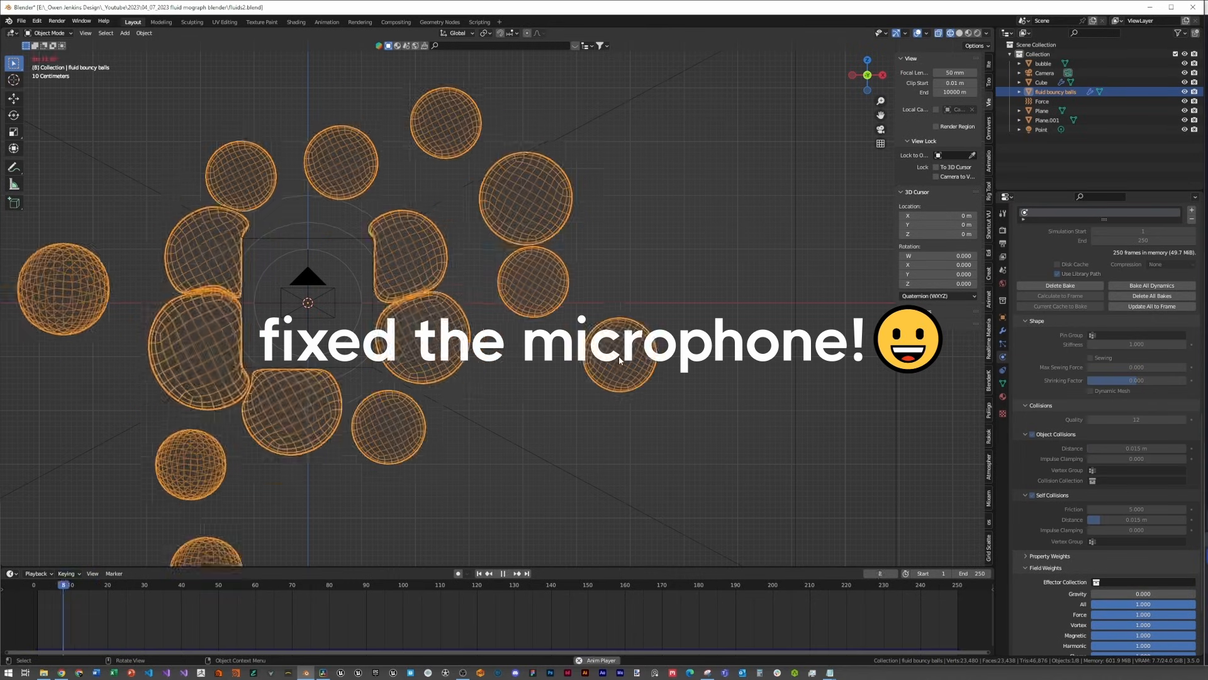
key(space)
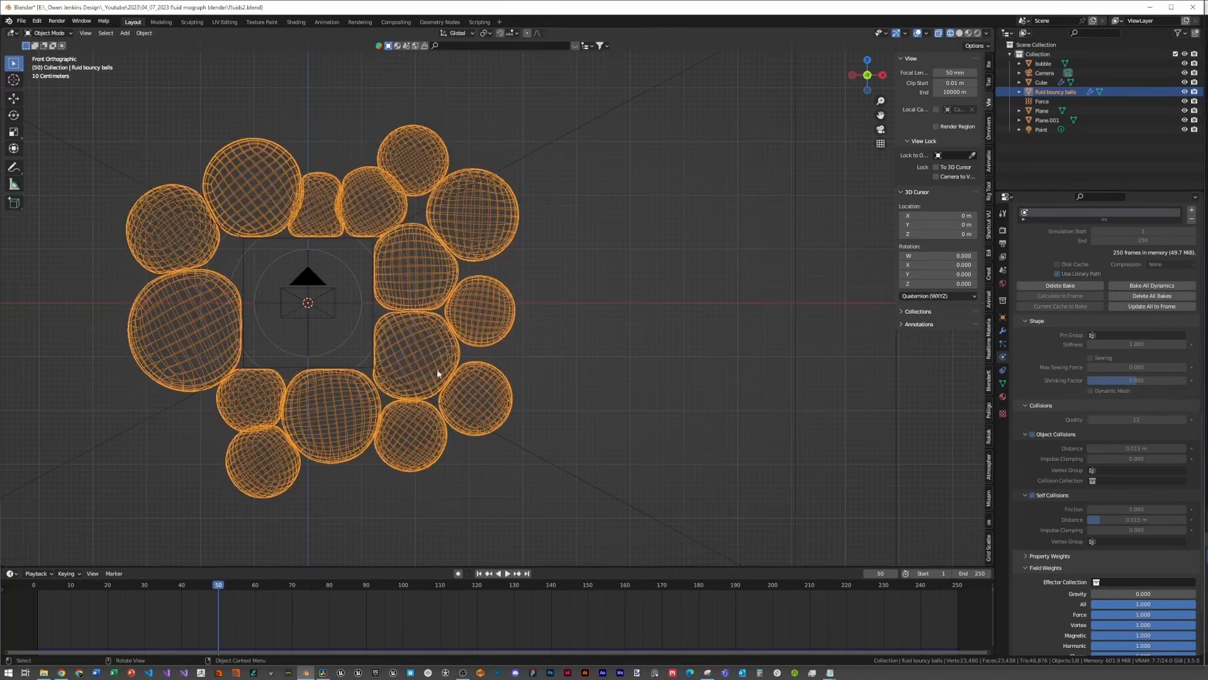
Step: Switch the viewport to Rendered shading and turn off Camera ray visibility for the Cube walls
key(z)
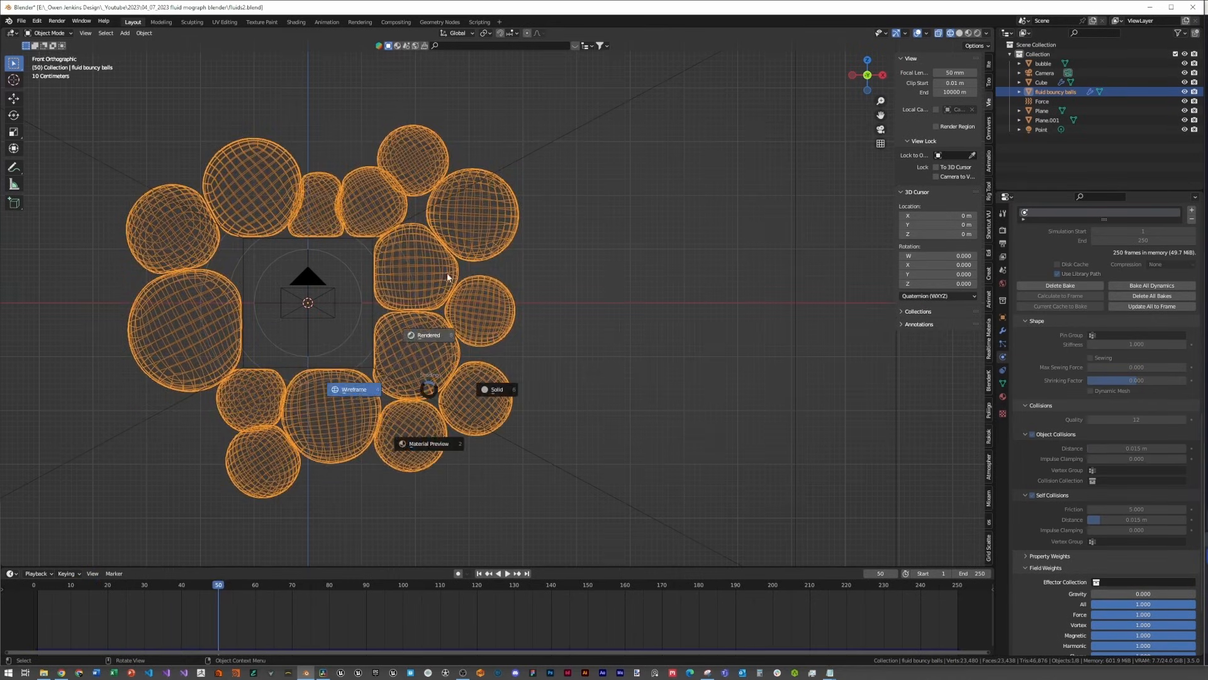
click(428, 334)
scroll(545, 314, down, 5)
middle_drag(494, 305, 531, 323)
click(542, 292)
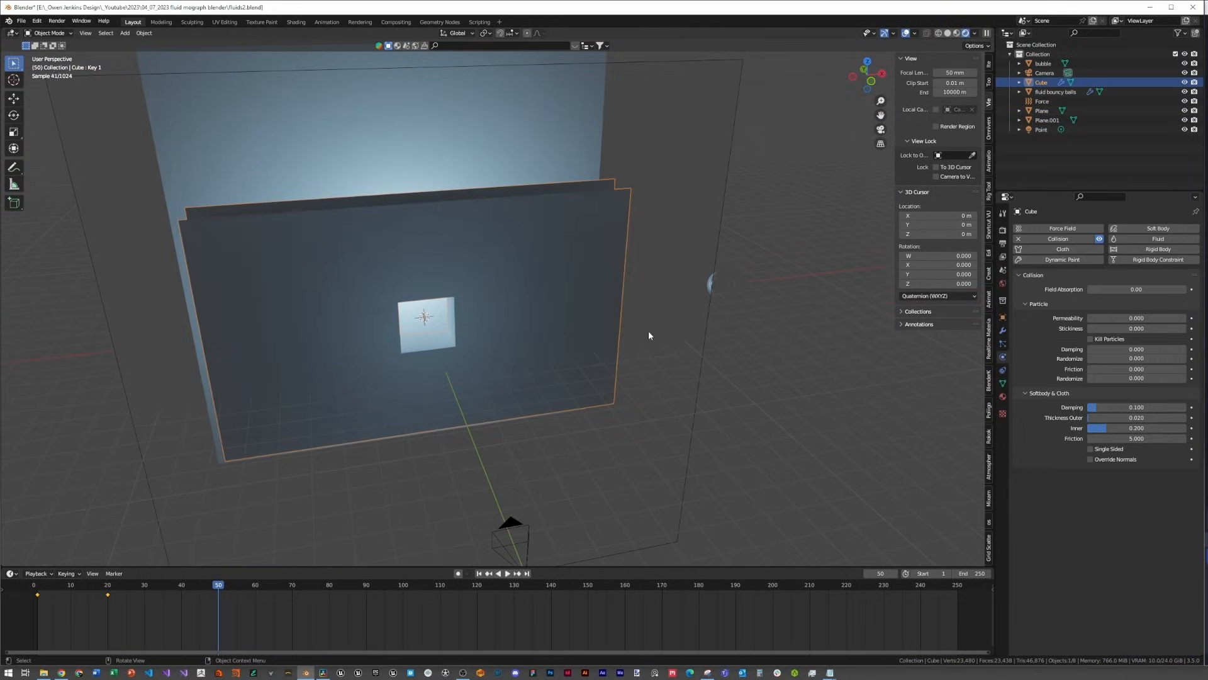
click(1003, 316)
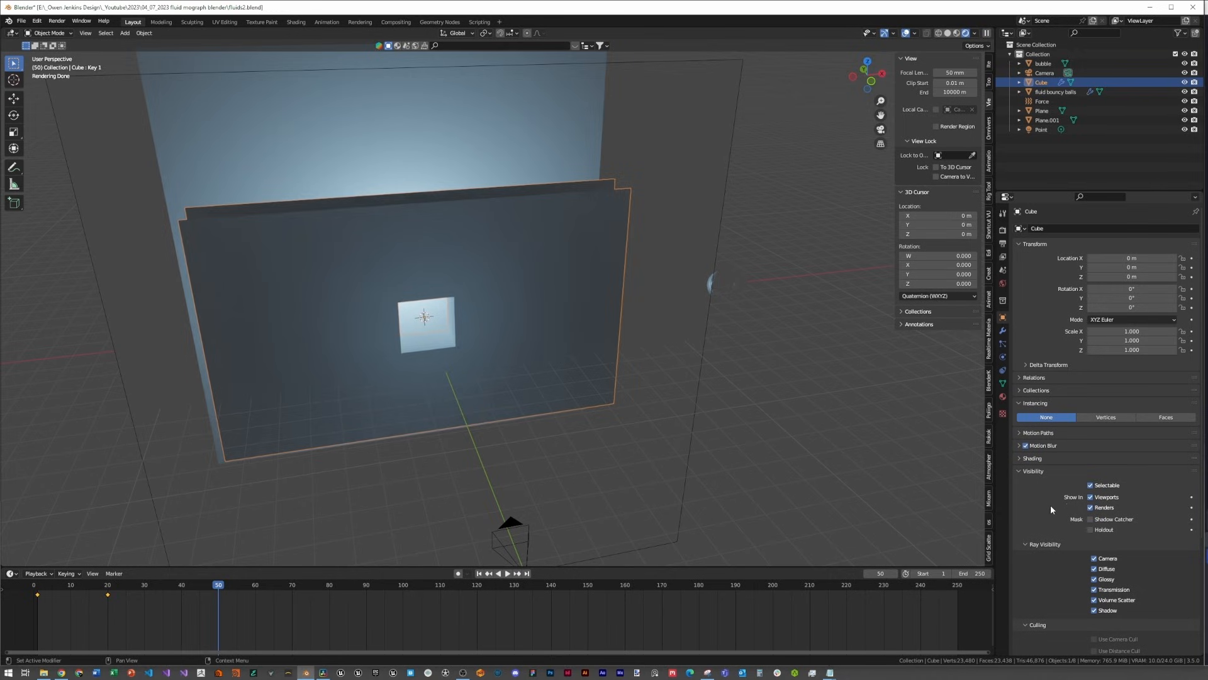
click(1094, 558)
Step: Set the Cube's viewport display to Wire and inspect the balls in the rendered view
scroll(1095, 479, down, 5)
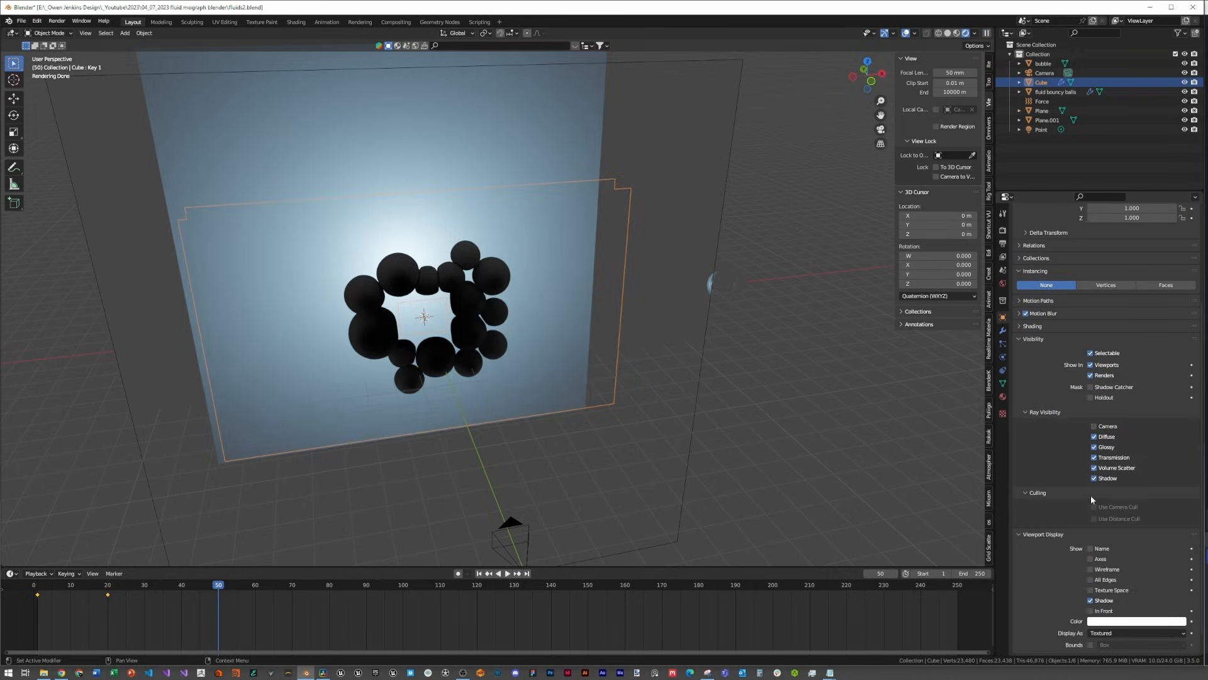
click(1091, 600)
scroll(1098, 614, down, 1)
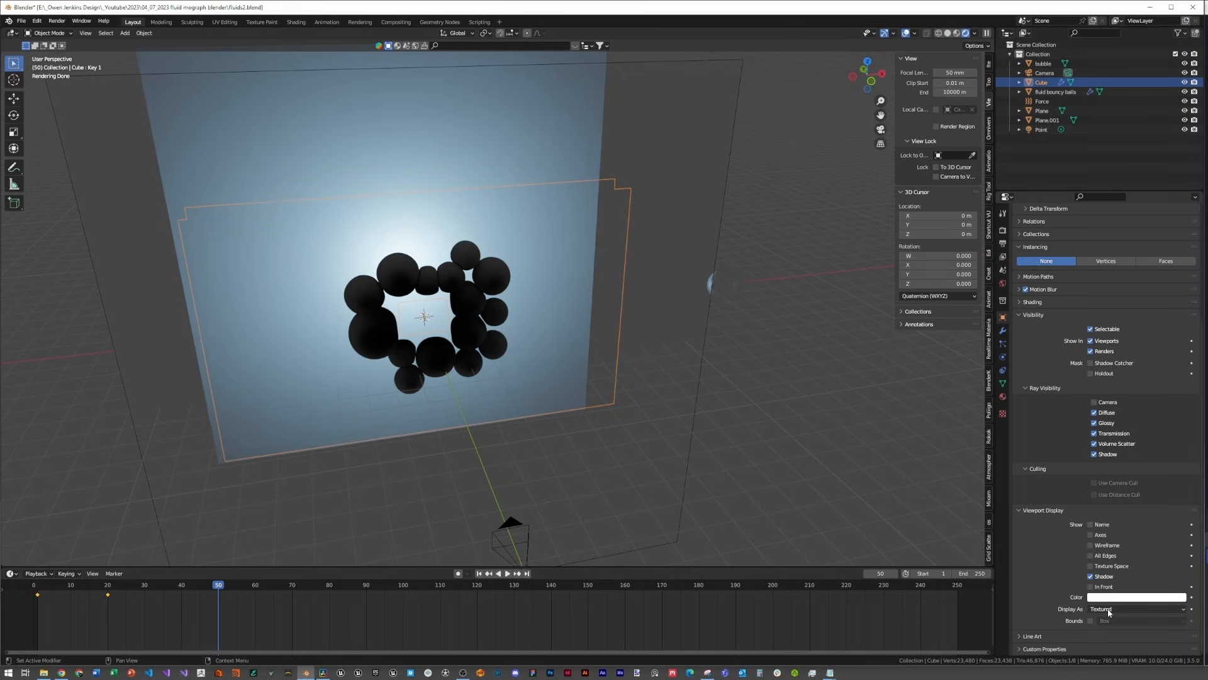
click(1109, 612)
click(1104, 588)
scroll(644, 410, up, 7)
mouse_move(606, 374)
middle_down()
mouse_move(674, 344)
mouse_move(653, 365)
mouse_move(598, 371)
middle_up()
scroll(666, 351, down, 4)
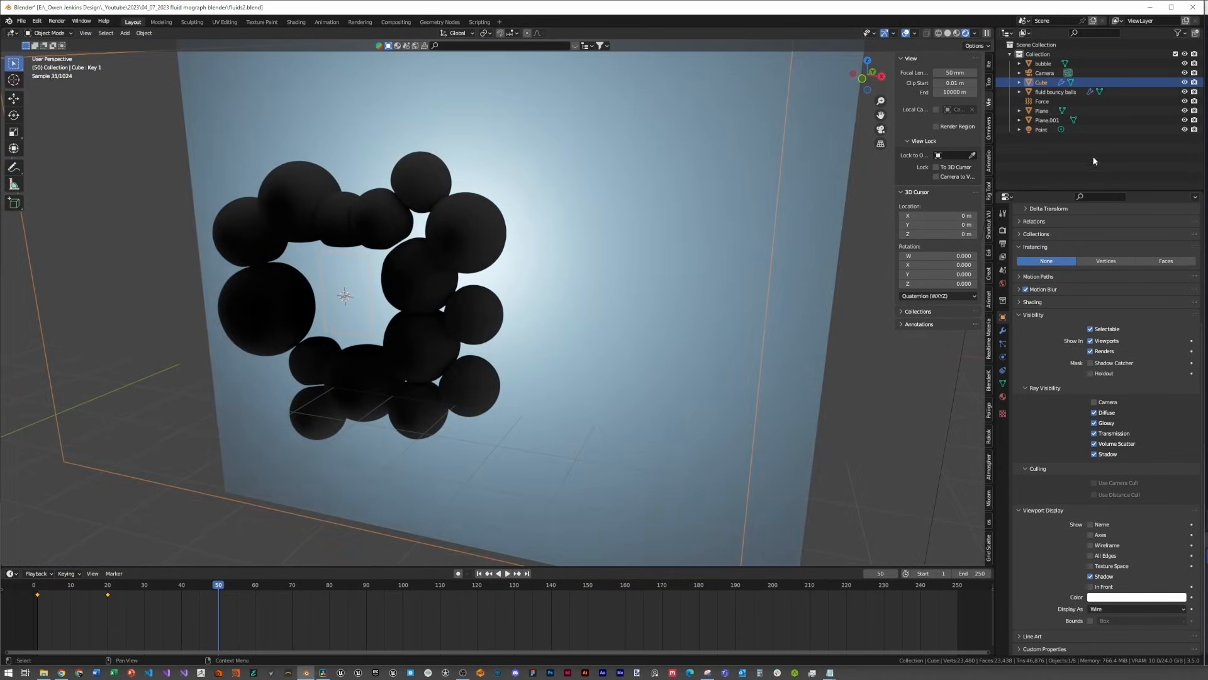
Step: Hide the Cube in both the viewport and renders and view the balls from the front
click(1185, 81)
click(1195, 81)
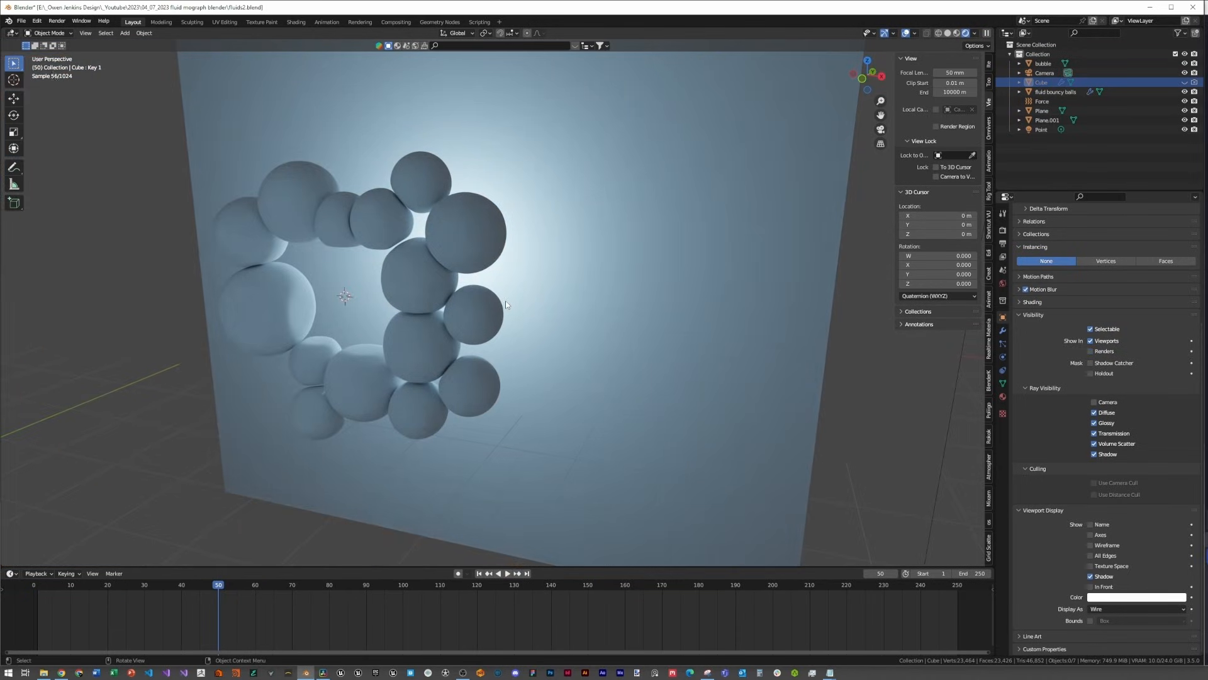
scroll(416, 283, up, 1)
middle_drag(416, 283, 468, 287)
Step: Export only the selected fluid bouncy balls as an Alembic file named fluids2.abc, covering frames 1 to 250
click(441, 298)
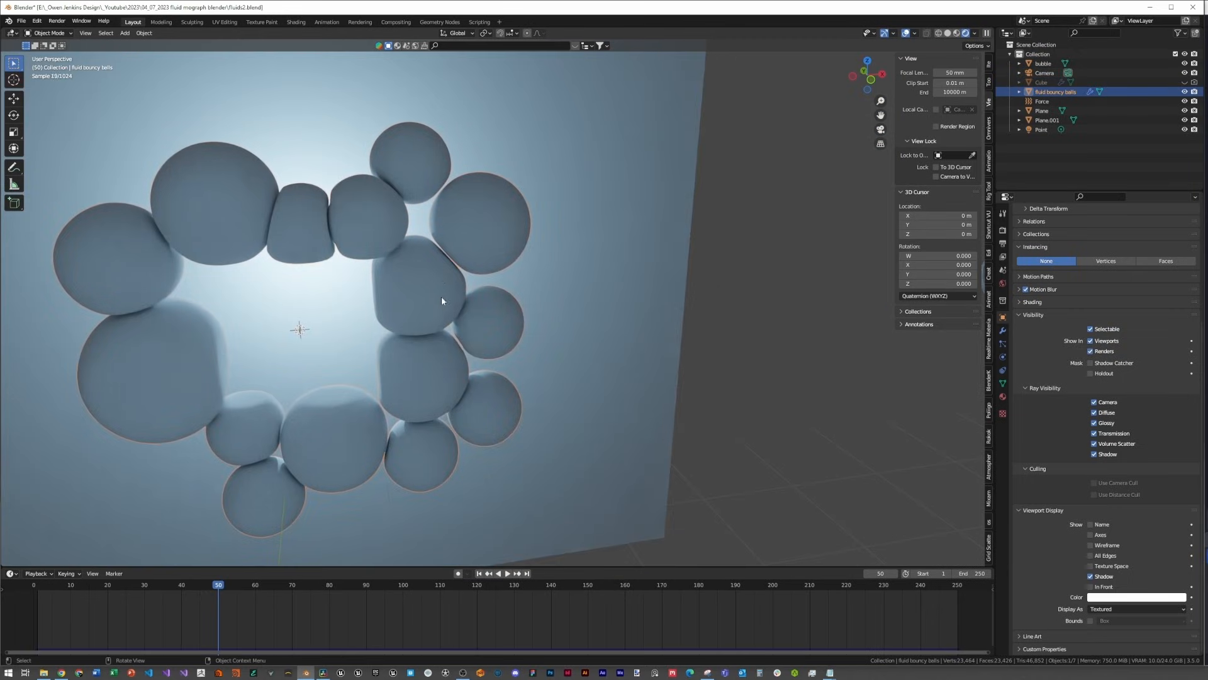
click(22, 20)
mouse_move(36, 158)
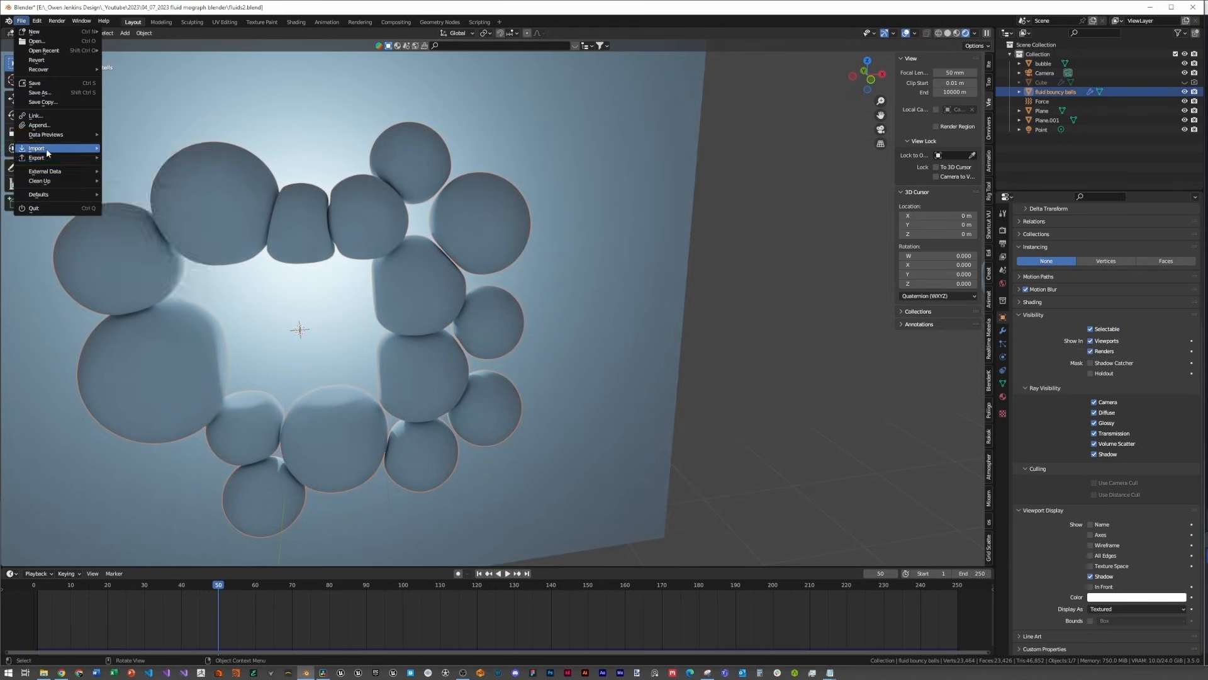
click(134, 166)
click(355, 481)
text(2)
key(Return)
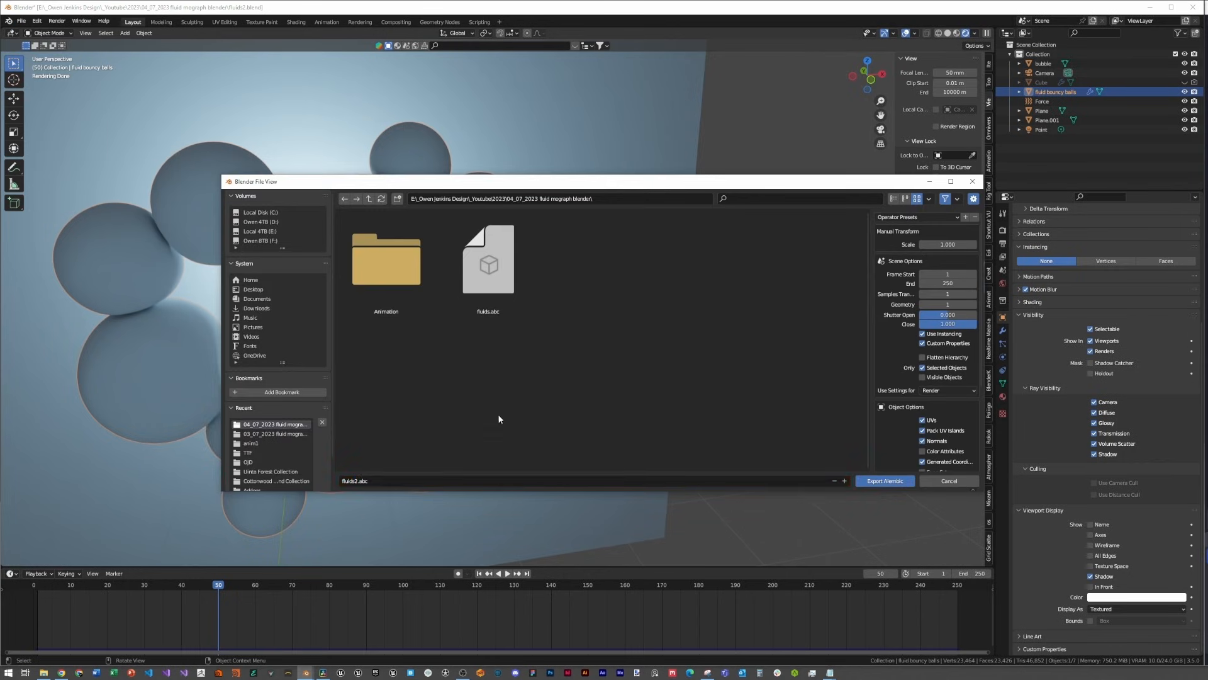
scroll(912, 391, down, 3)
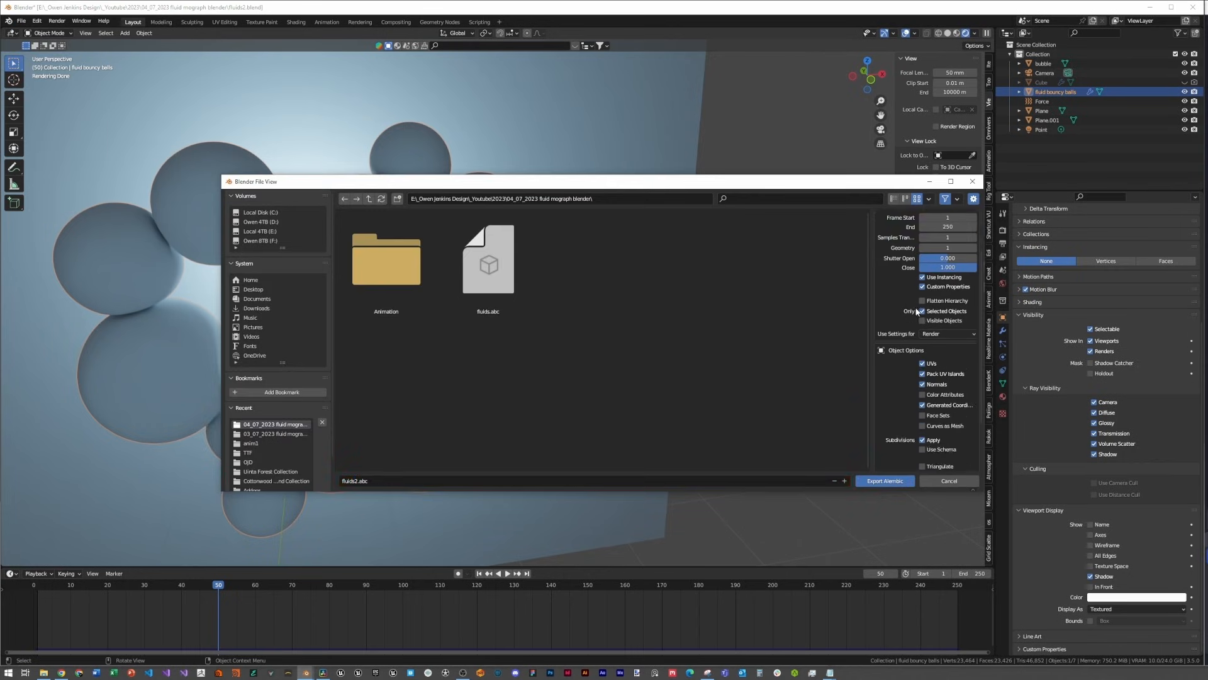
scroll(924, 313, down, 2)
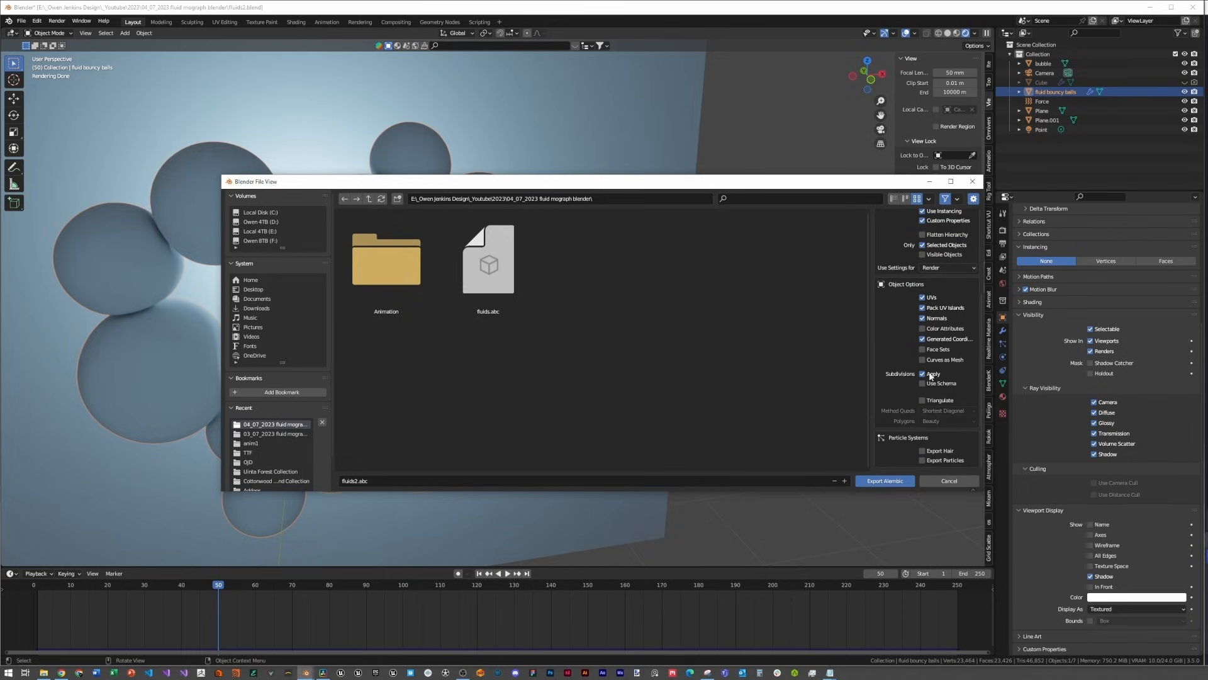
click(898, 480)
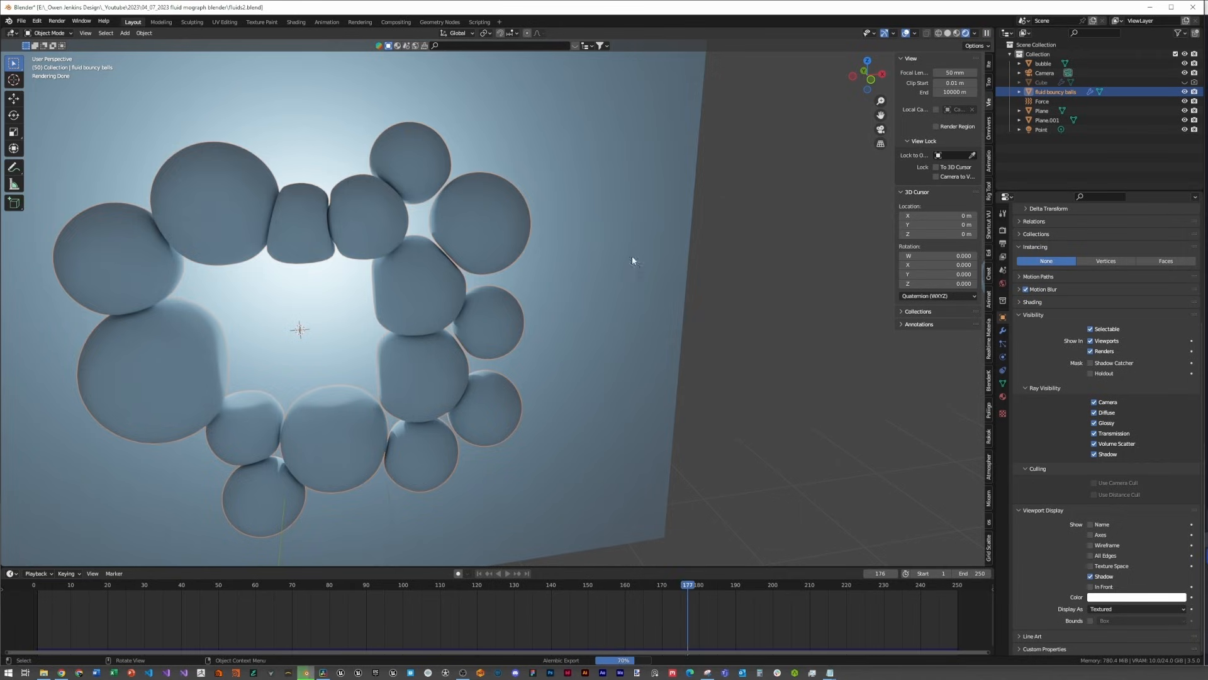
Step: Hide the original fluid bouncy balls in the viewport and renders, and import the Alembic file fluids2.abc
click(1185, 92)
click(1194, 92)
click(22, 22)
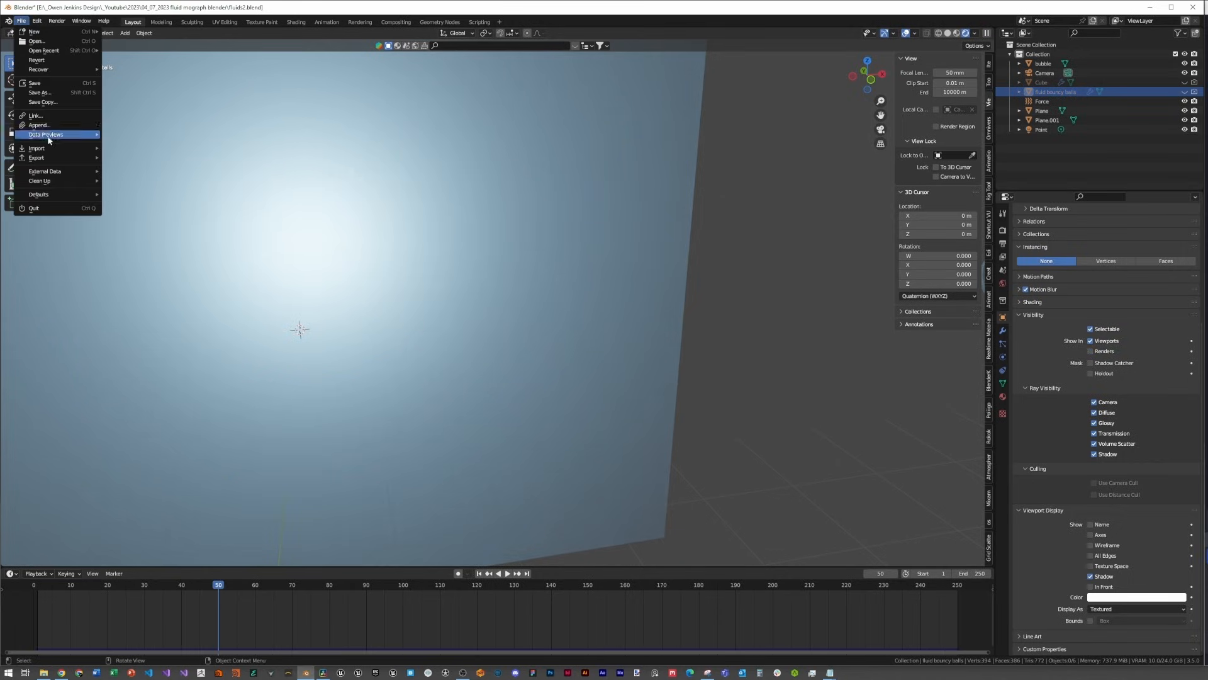
mouse_move(37, 149)
click(132, 158)
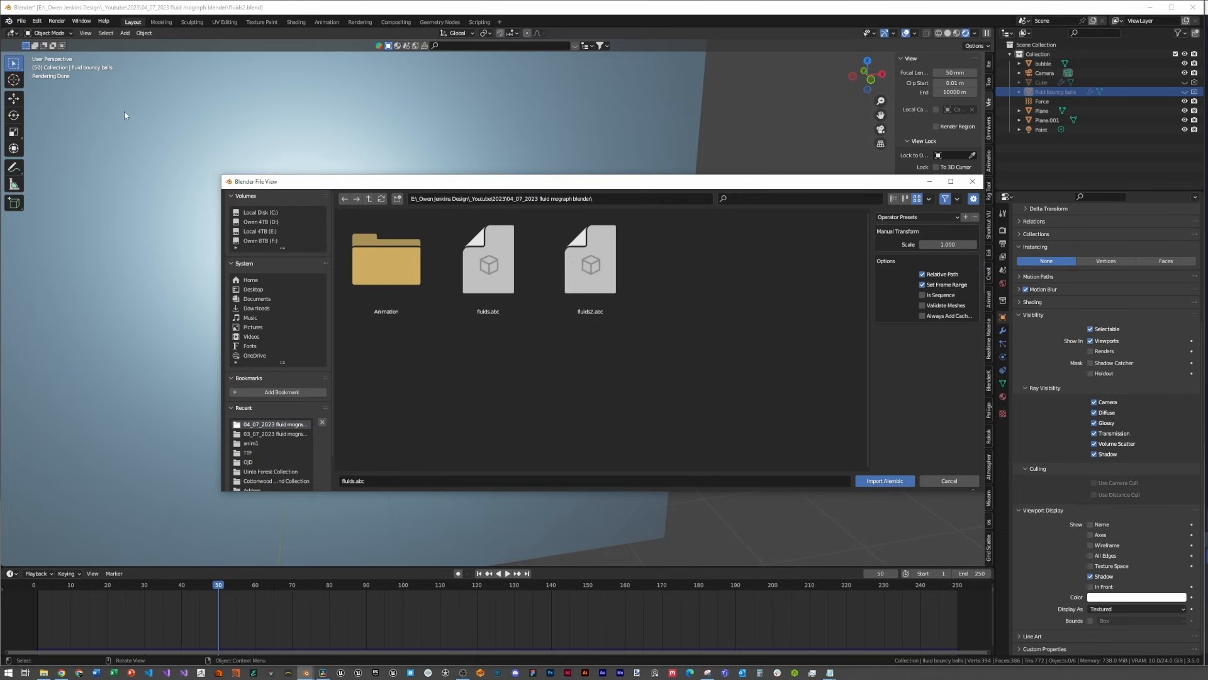
double_click(591, 280)
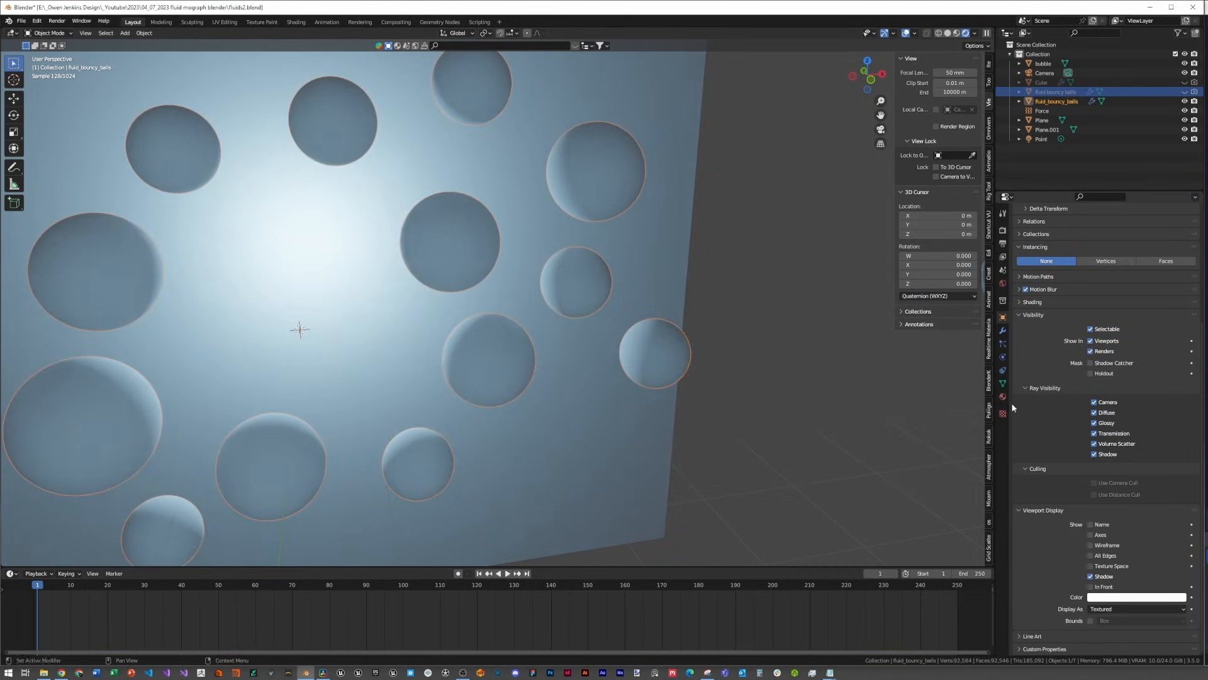
Step: Assign the Glass material to the imported balls and play the animation to frame 103
click(1003, 396)
click(1021, 268)
click(1037, 285)
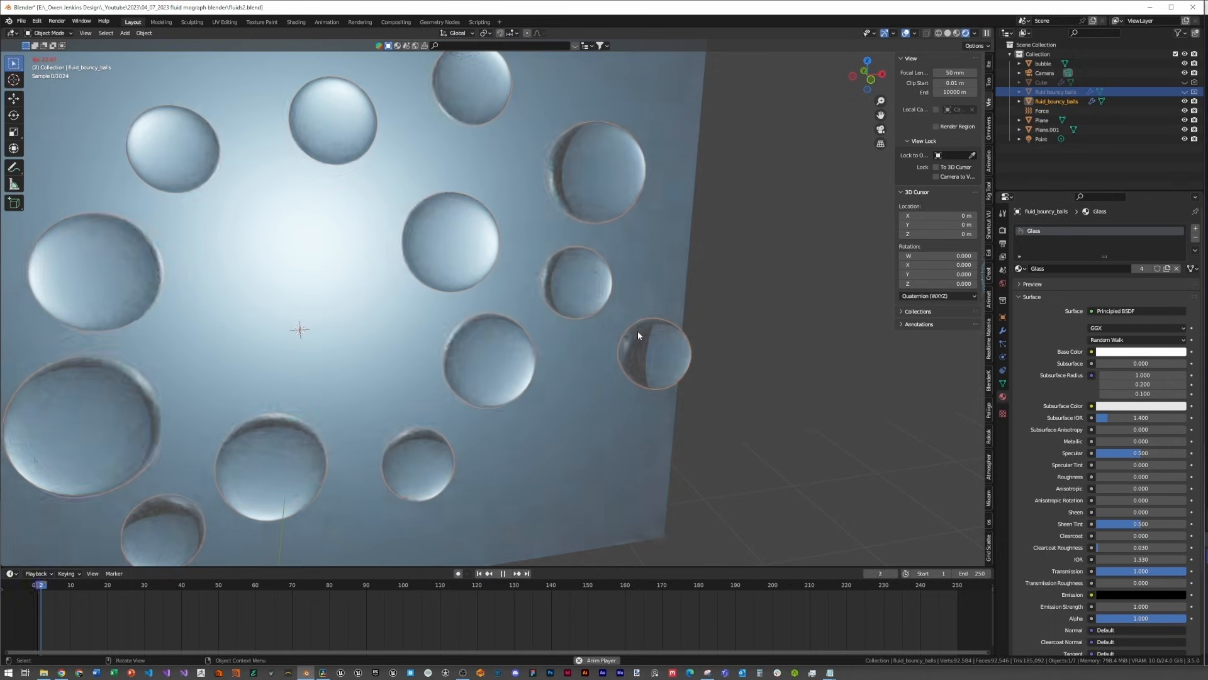
key(space)
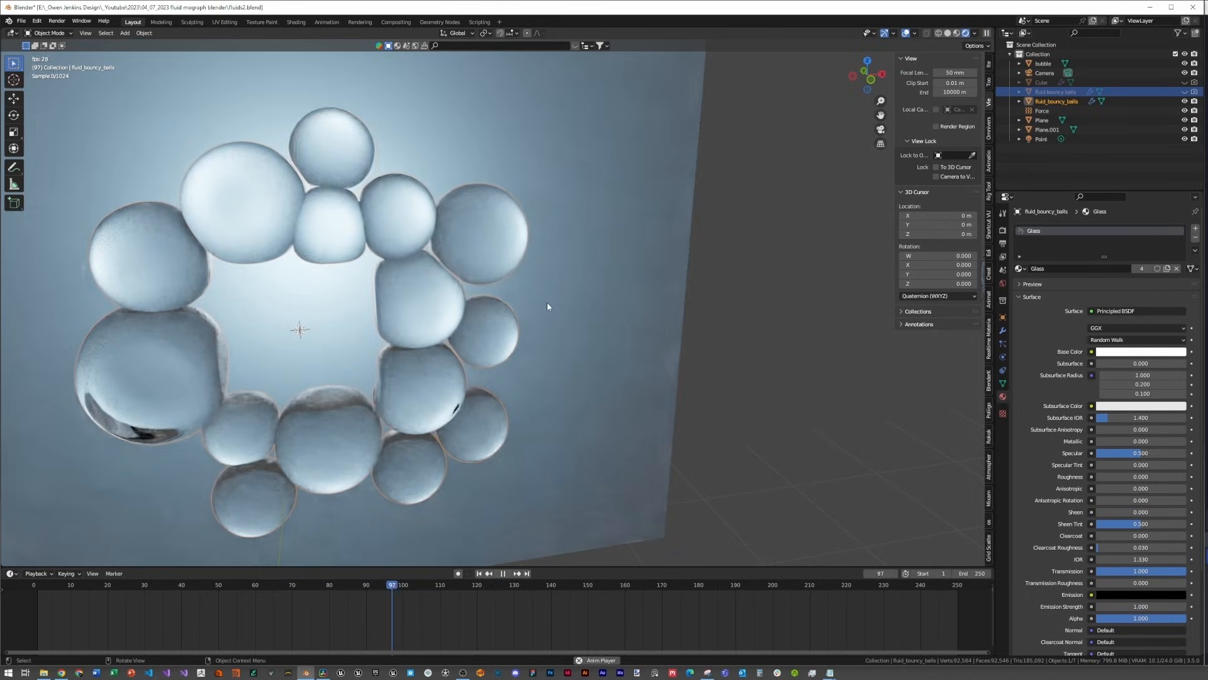
key(space)
Step: In camera view, add a Hair particle system with 2500 particles to the imported balls
key(KP_0)
scroll(527, 289, up, 5)
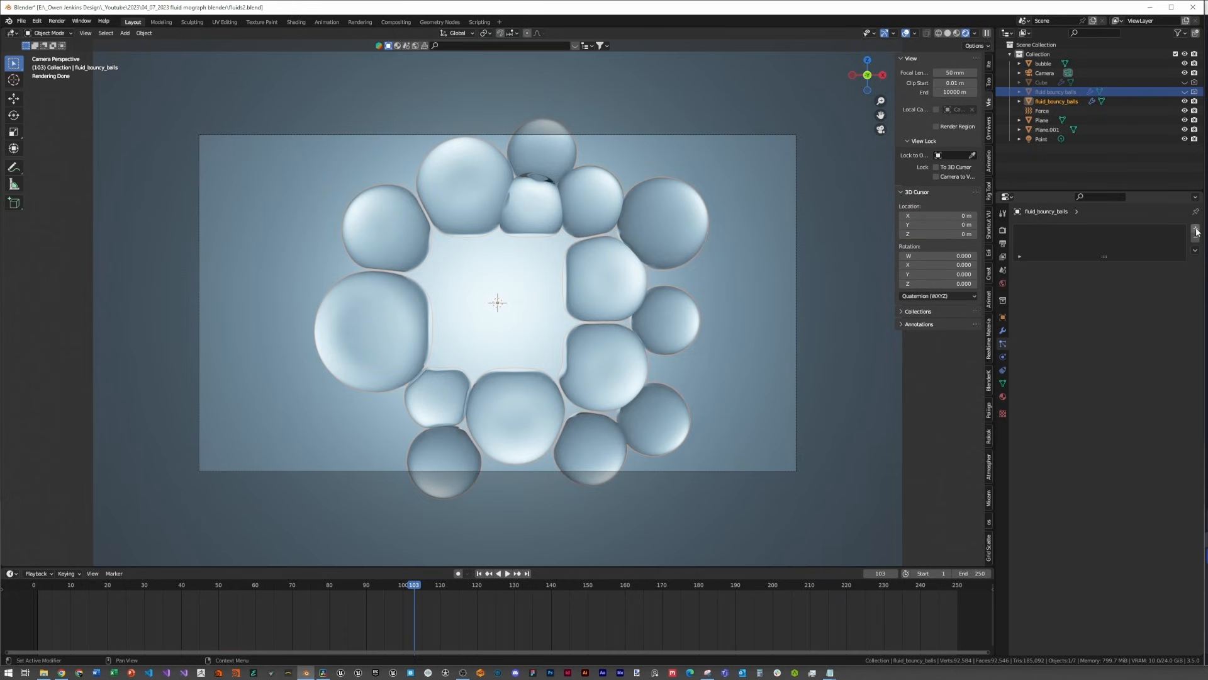
click(1153, 280)
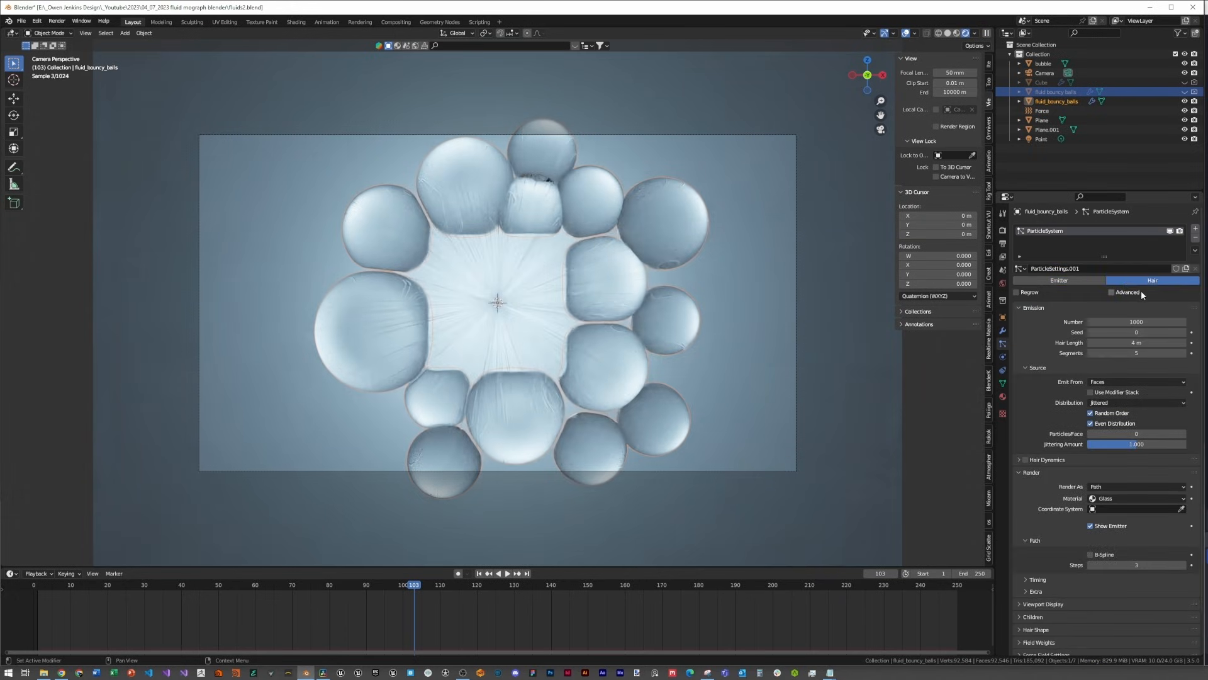
click(1131, 323)
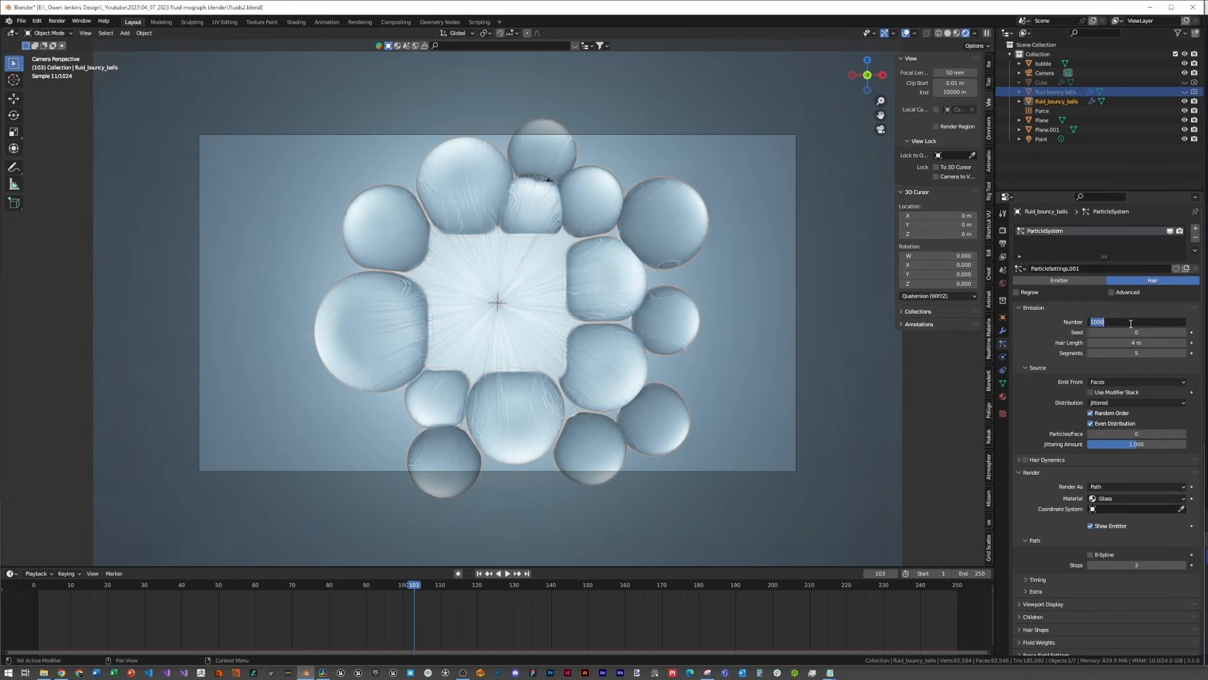
text(2500)
key(Return)
Step: Emit the hair particles from Volume and set the jittering amount to 2
click(1136, 382)
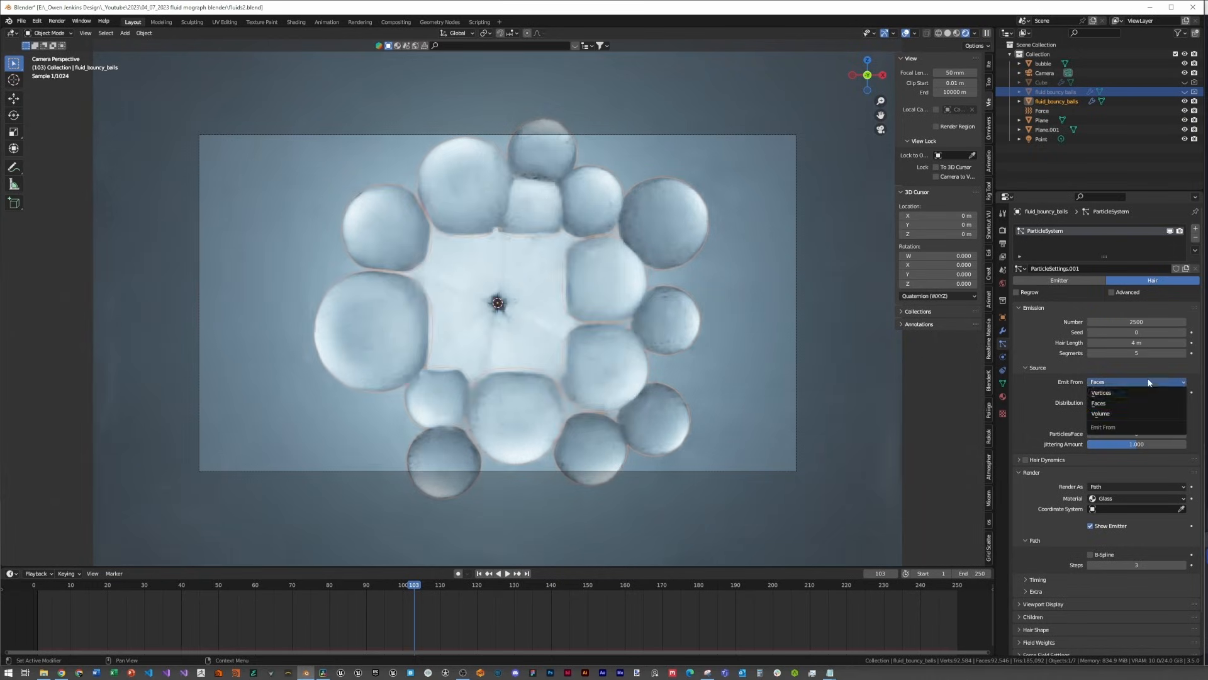
click(1138, 413)
drag(1137, 444, 1177, 444)
Step: Render the particles as Object, using the bubble object as the instance
click(1109, 489)
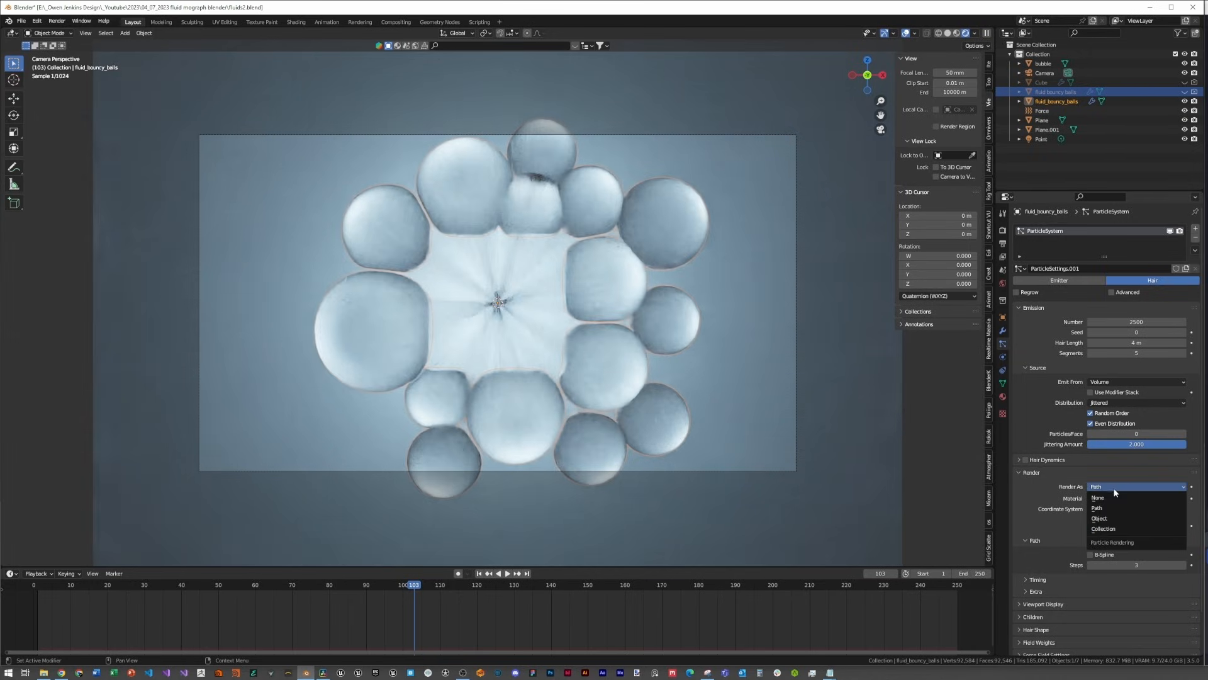
click(1111, 523)
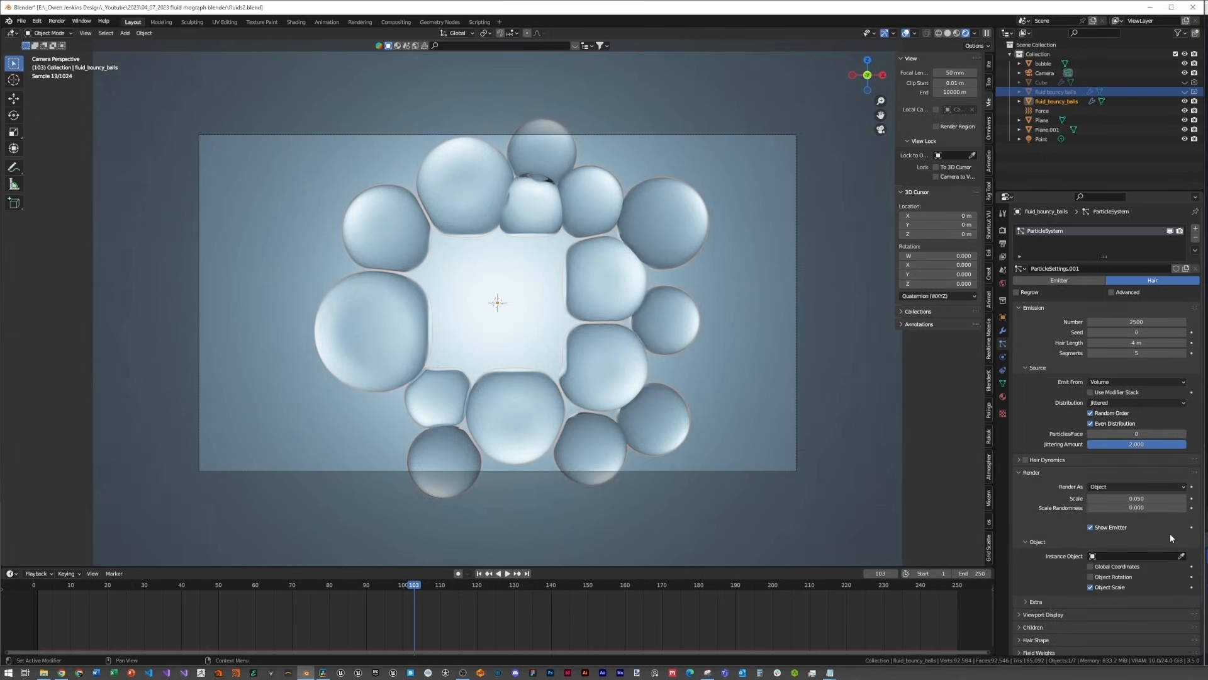
click(1044, 65)
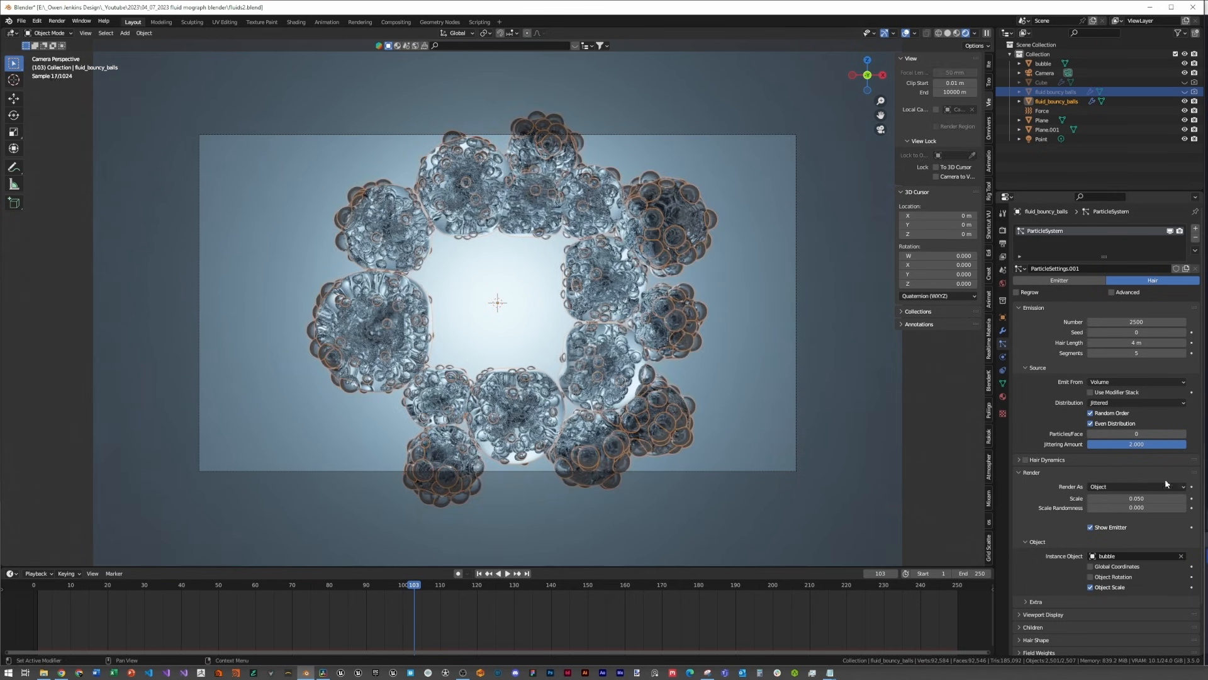
Step: Set the particle render scale to 0.005 and the scale randomness to 0.8
click(1162, 498)
text(.00)
click(1157, 506)
key(BackSpace)
text(.8)
key(Return)
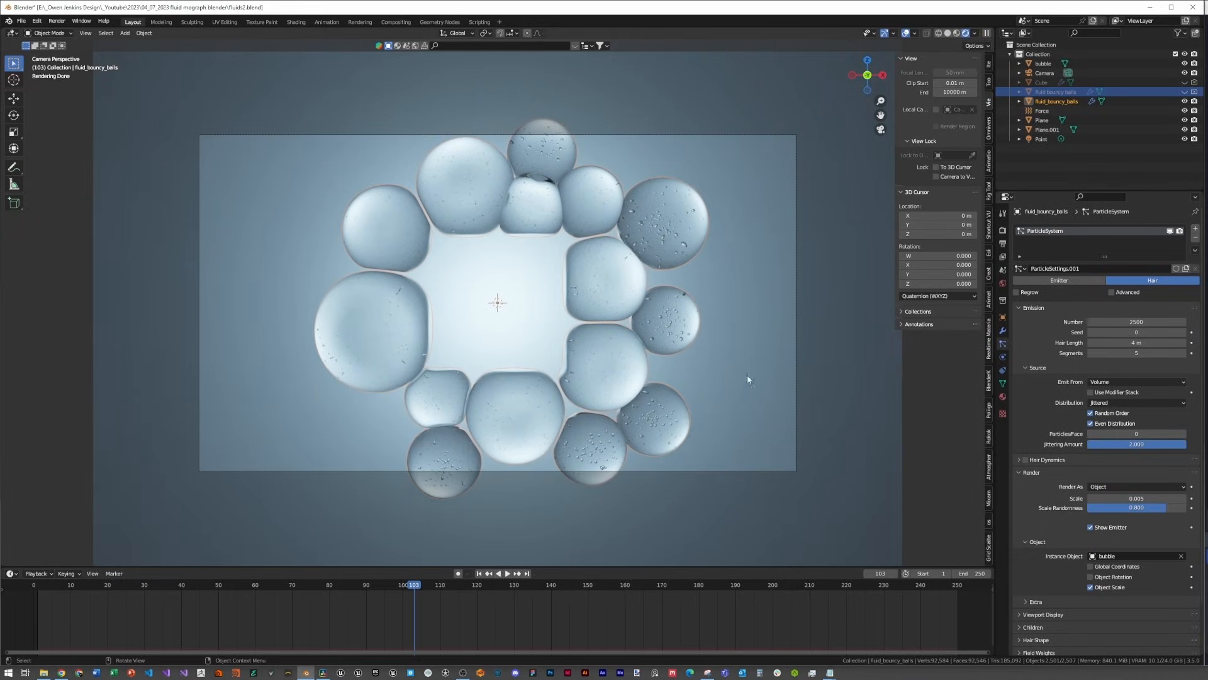
Step: Try a particle render scale of 0.075 for the bubbles
click(1157, 498)
text(.)
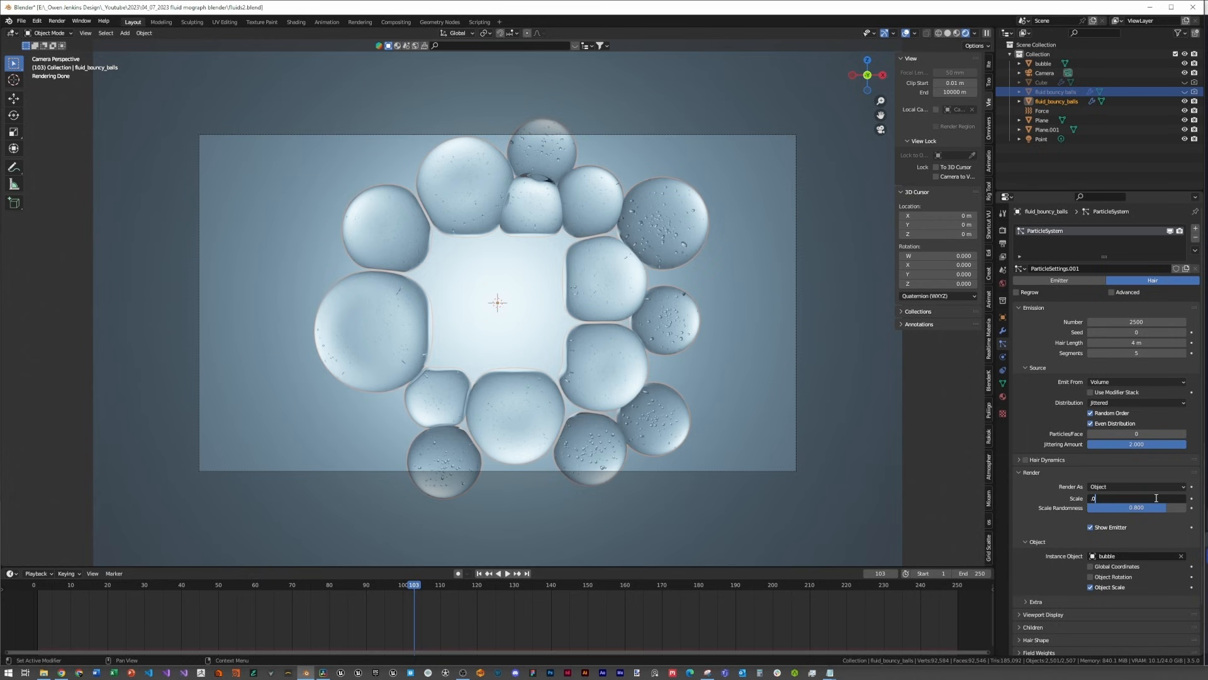
text(075)
key(Return)
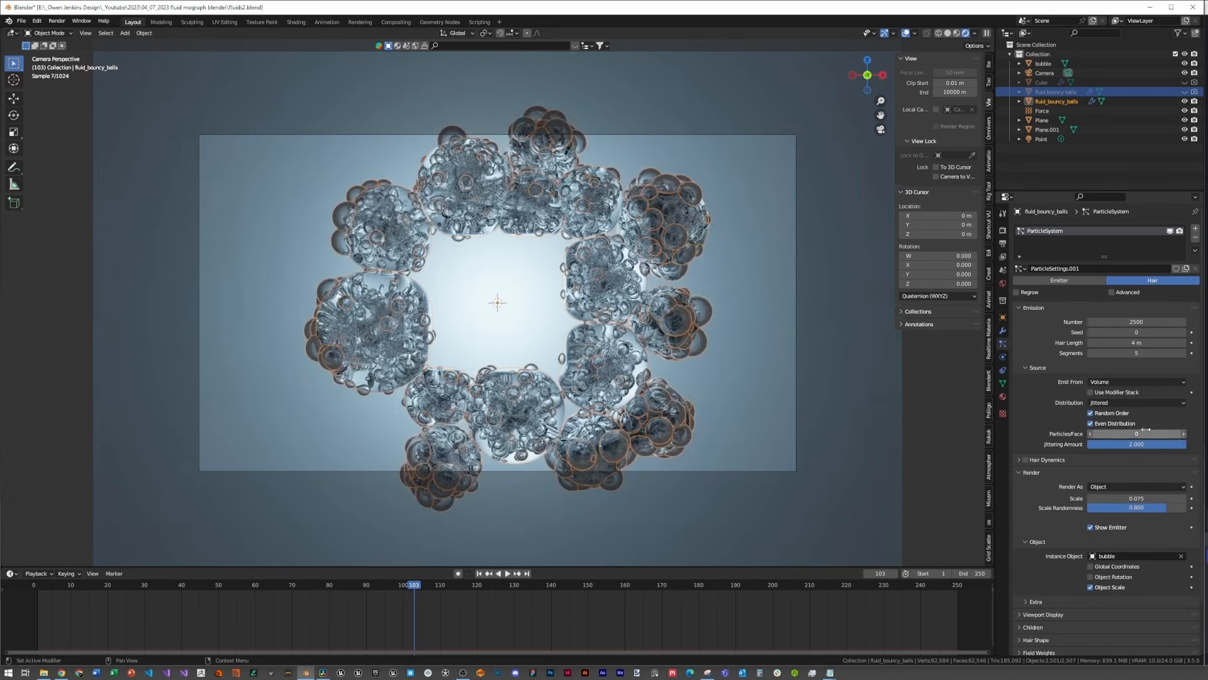
Step: Set the particle render scale of the bubbles to 0.0075
click(1142, 497)
text(.0)
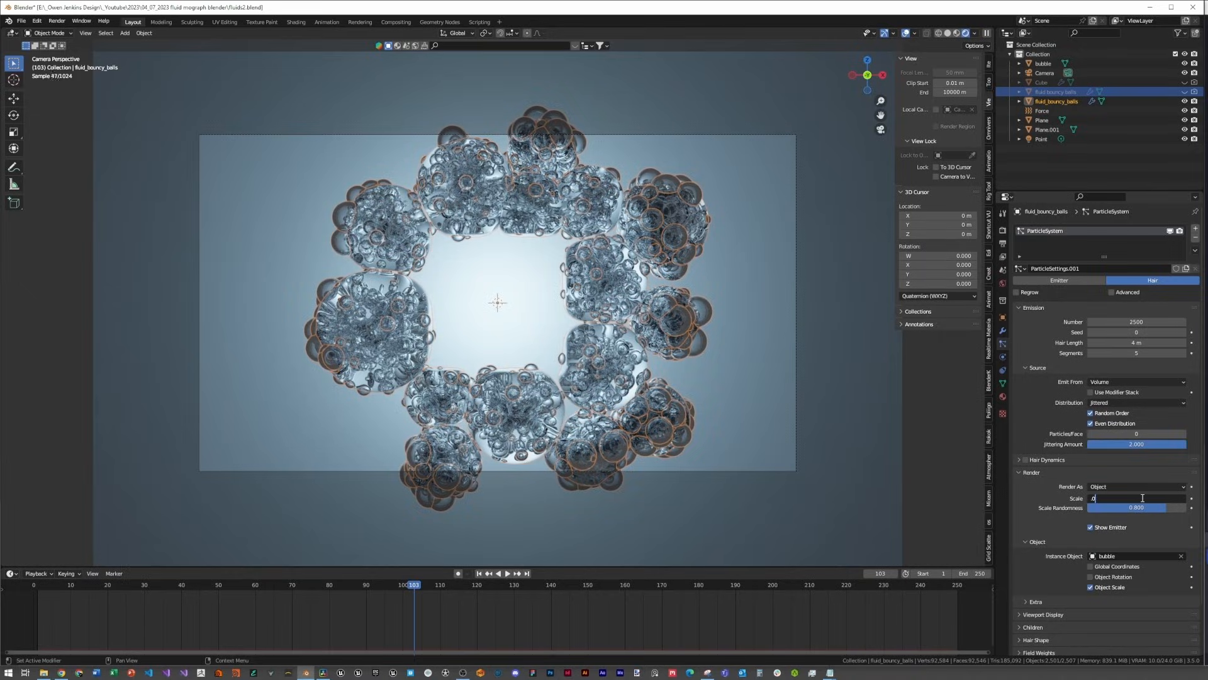
text(075)
key(Return)
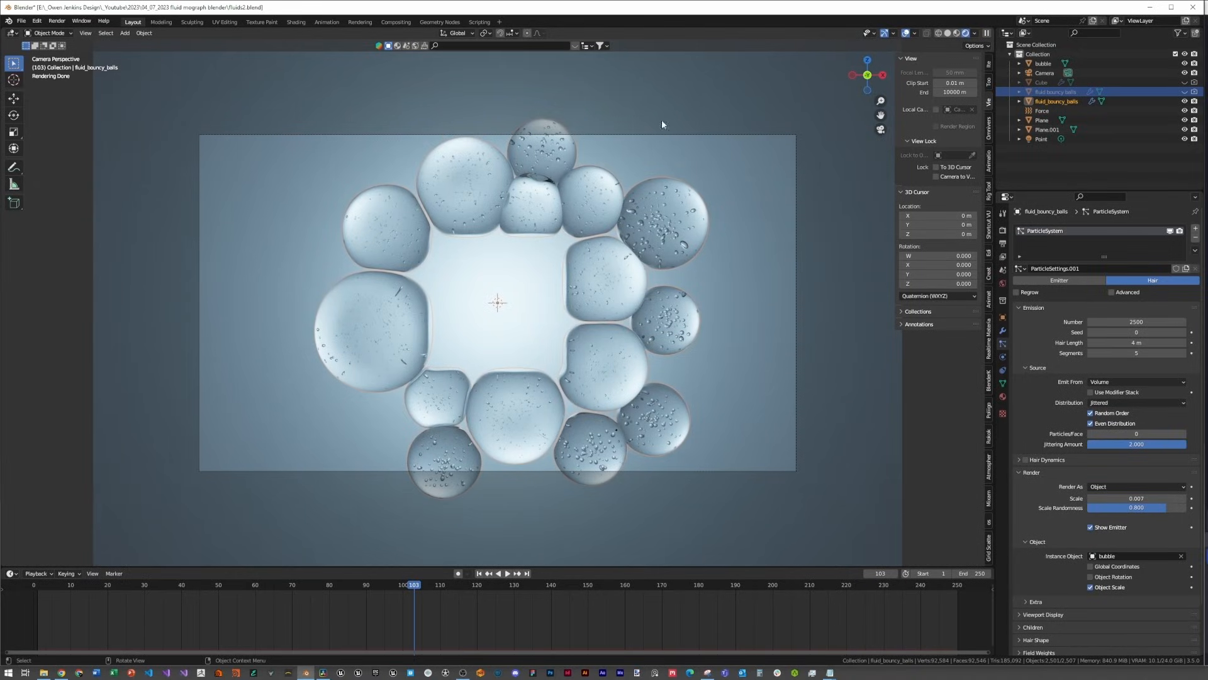
Step: Set the emission seed of the bubble particle system to 312
drag(1138, 333, 1173, 330)
click(1185, 332)
click(1185, 333)
click(1138, 332)
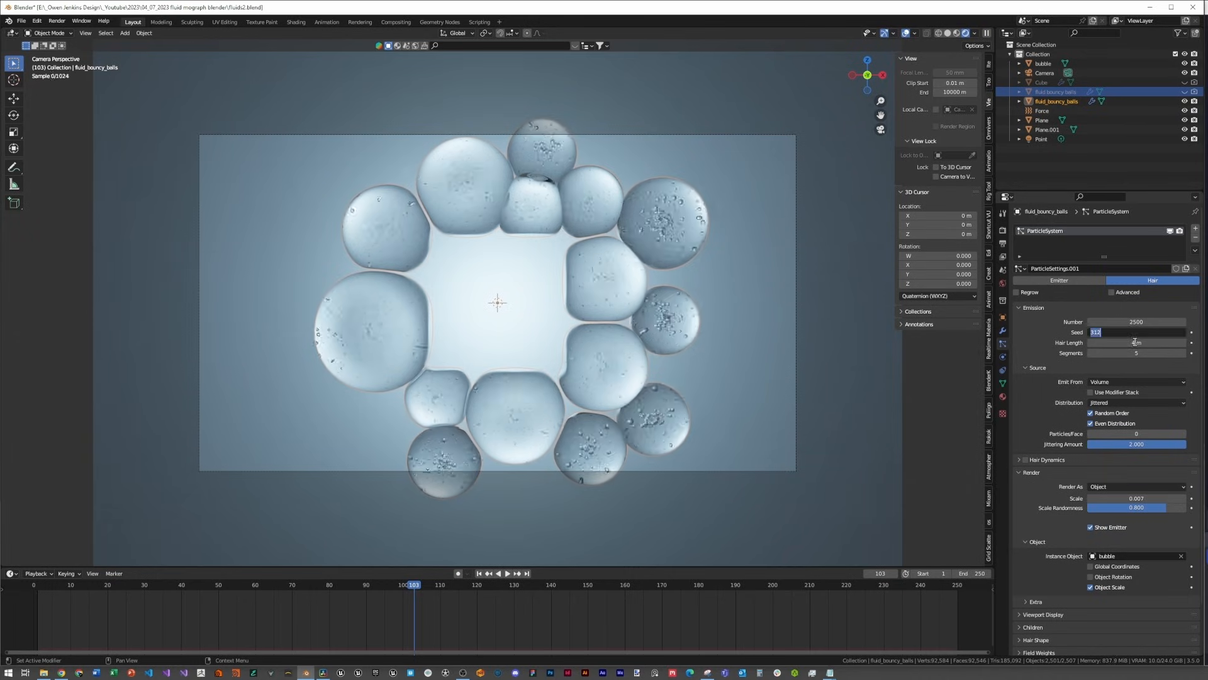
click(1149, 444)
Step: Try the particles without Even Distribution and without Random Order, re-enabling each option
click(1091, 423)
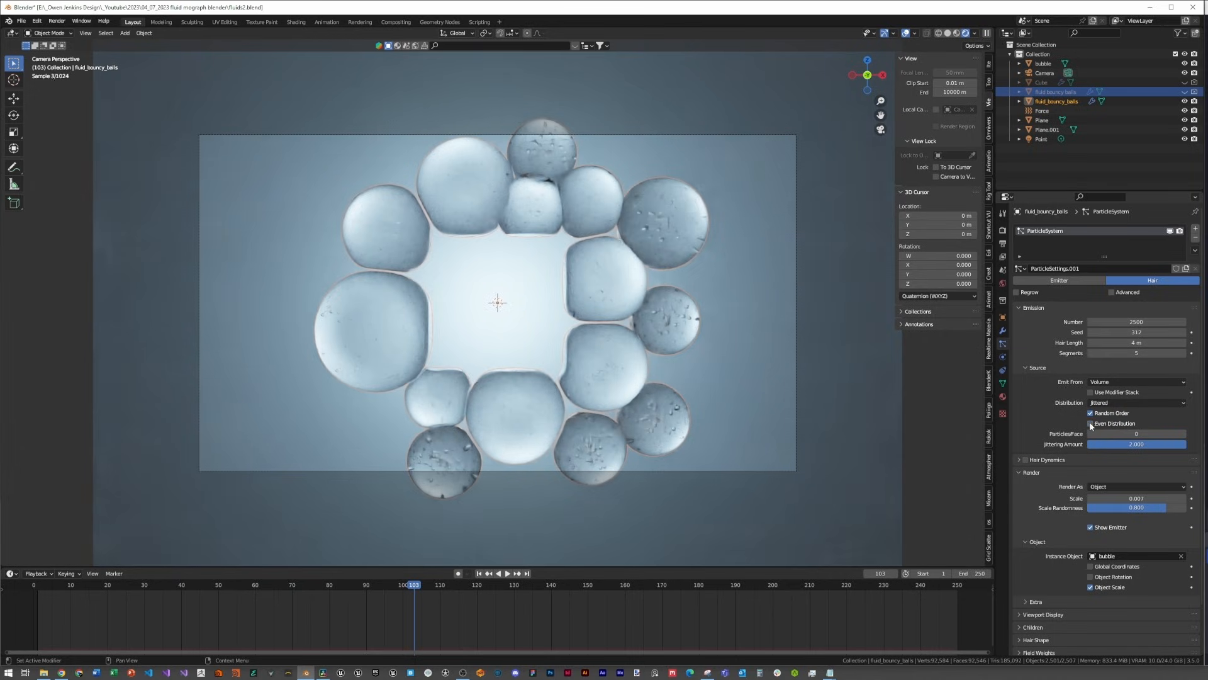
click(1091, 423)
click(1092, 413)
click(1091, 413)
Step: Try particle render scales of 0.01 and 0.005 for the bubbles
click(1130, 498)
text(.0)
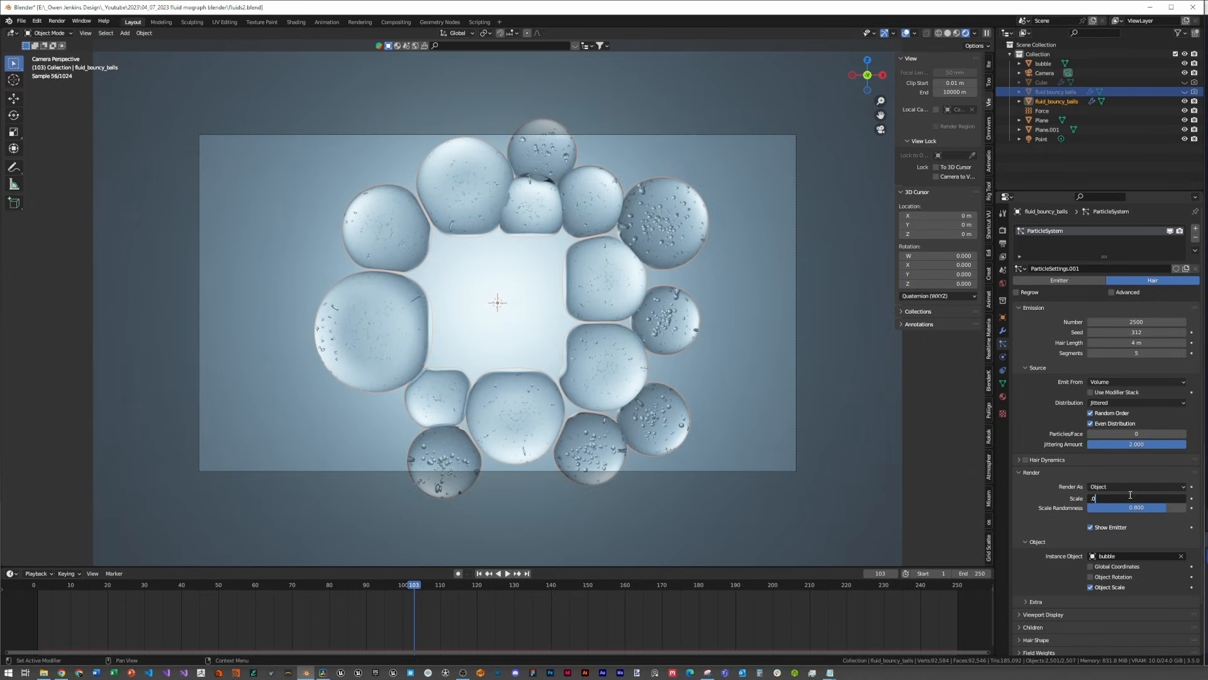
text(1)
key(Return)
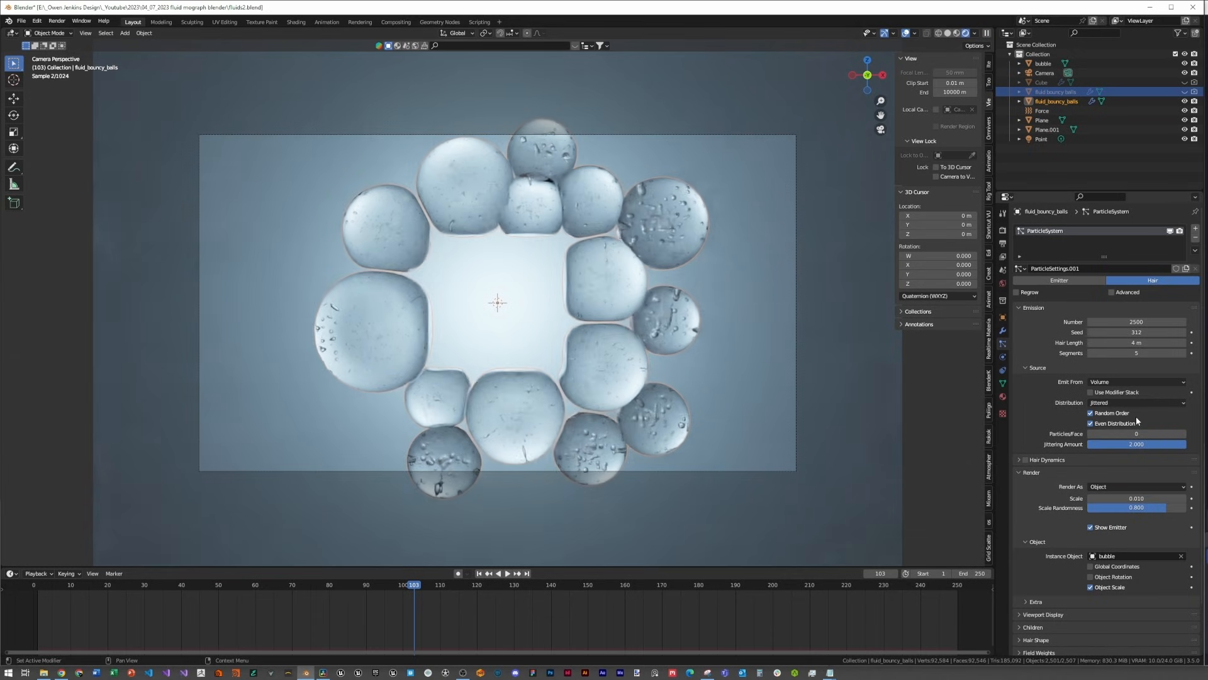
click(1133, 506)
click(1132, 498)
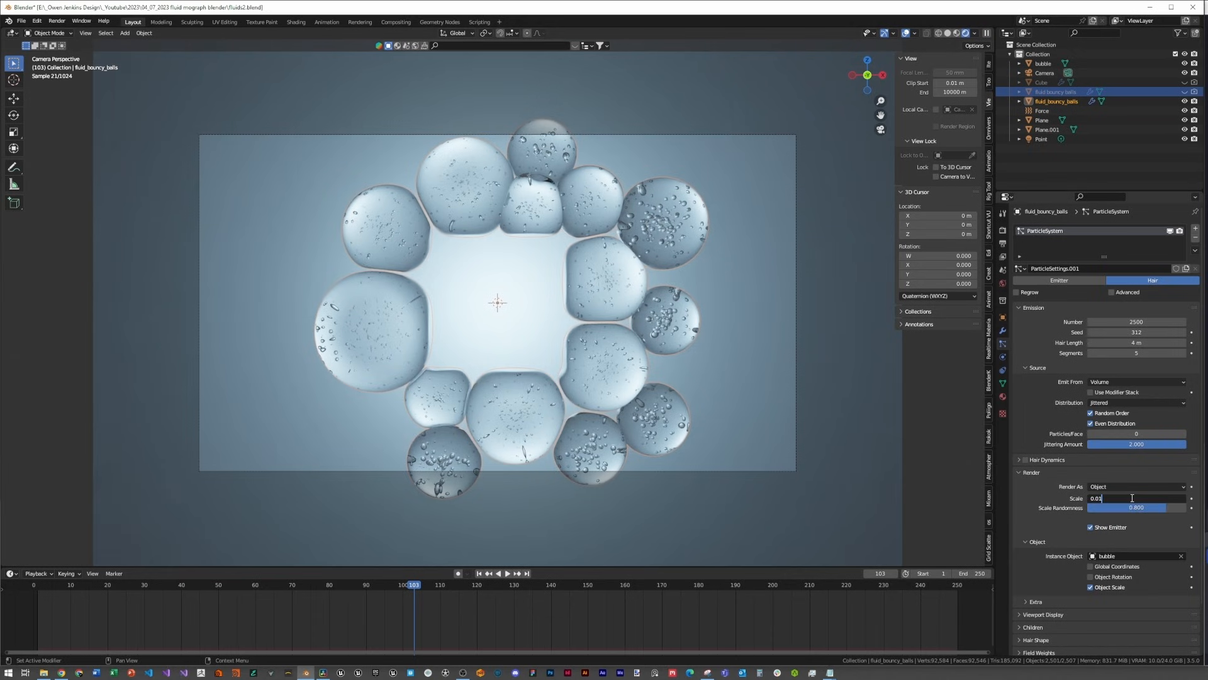
text(5)
key(Return)
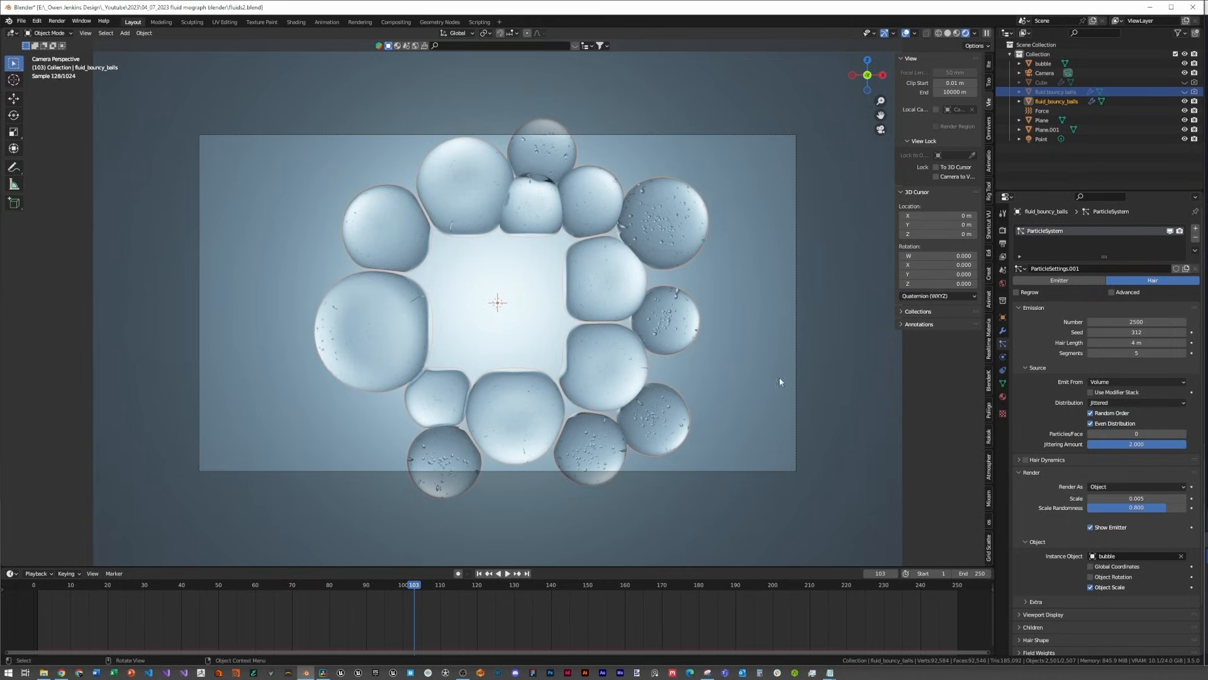
Step: Try a bubble render scale of 0.007, reduce the scale randomness to about 0.508, and set the render scale to 0.005
click(1158, 505)
click(1157, 498)
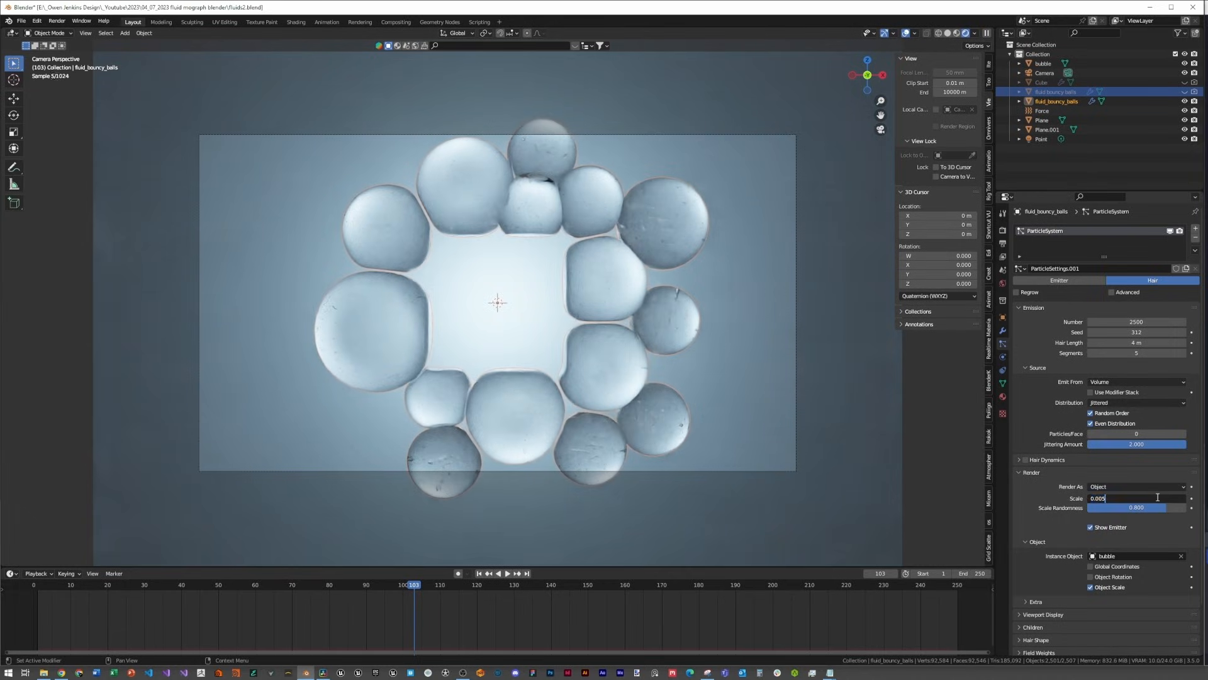
text(7)
key(Return)
drag(1166, 507, 1138, 507)
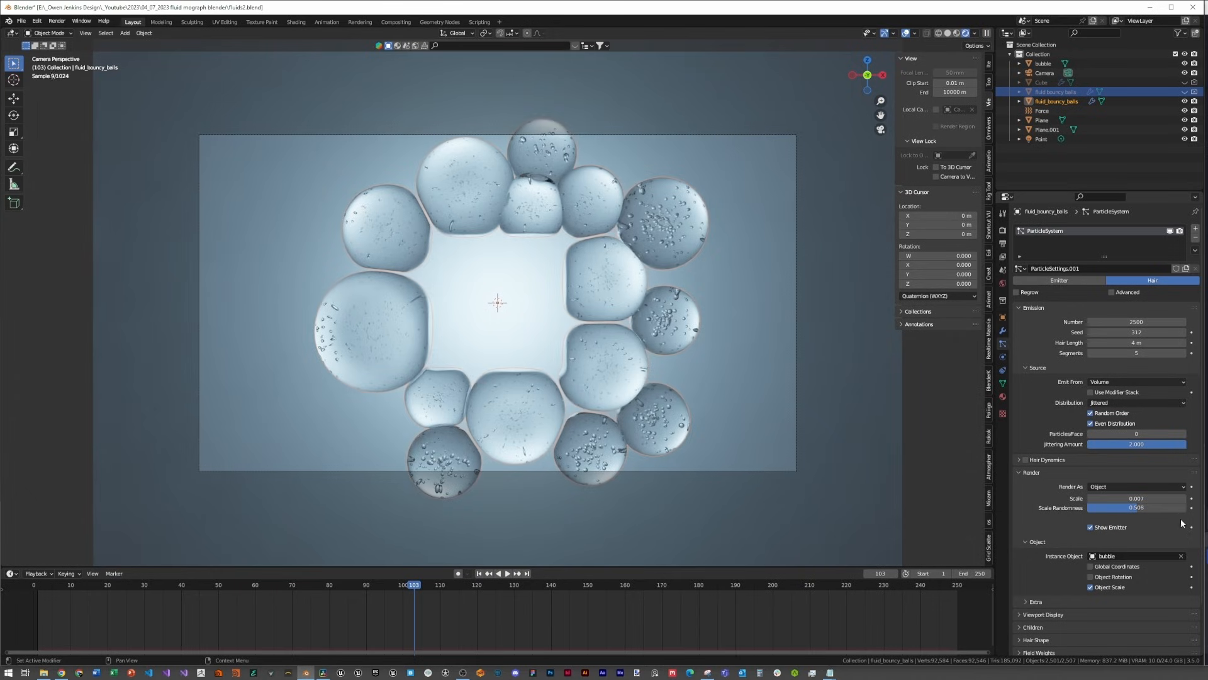
drag(1162, 498, 1151, 499)
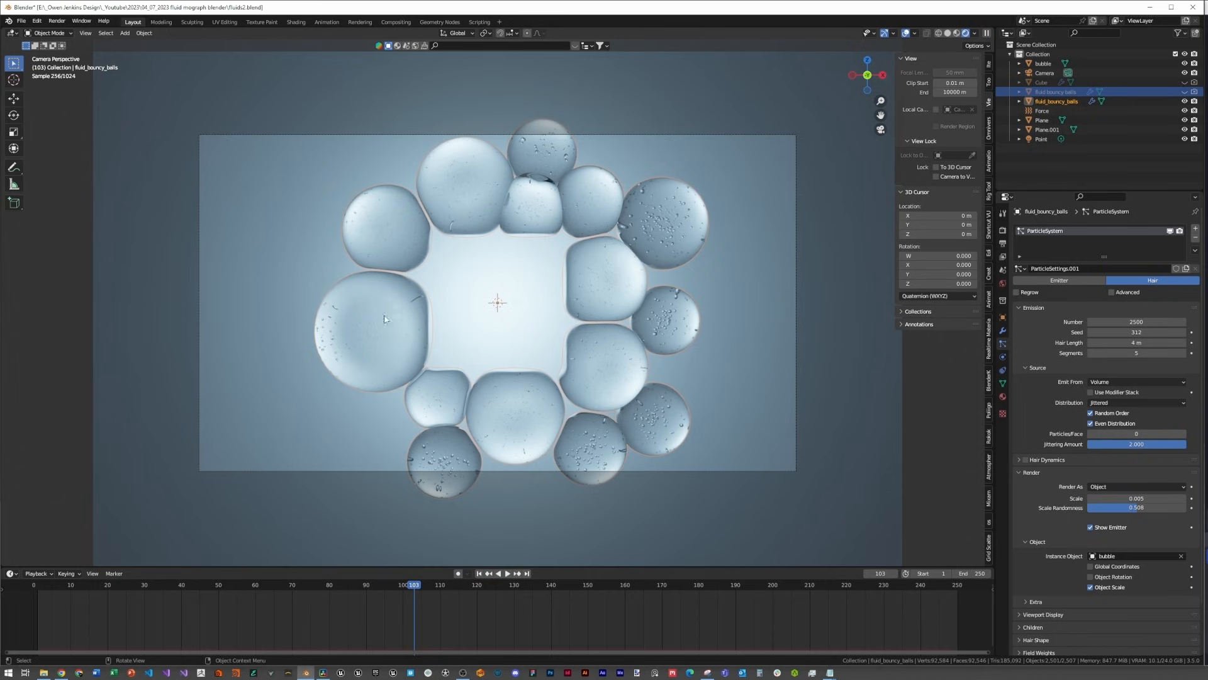
Step: Try a render scale of 0.075 for the bubble particles and reduce it again
click(1135, 497)
key(BackSpace)
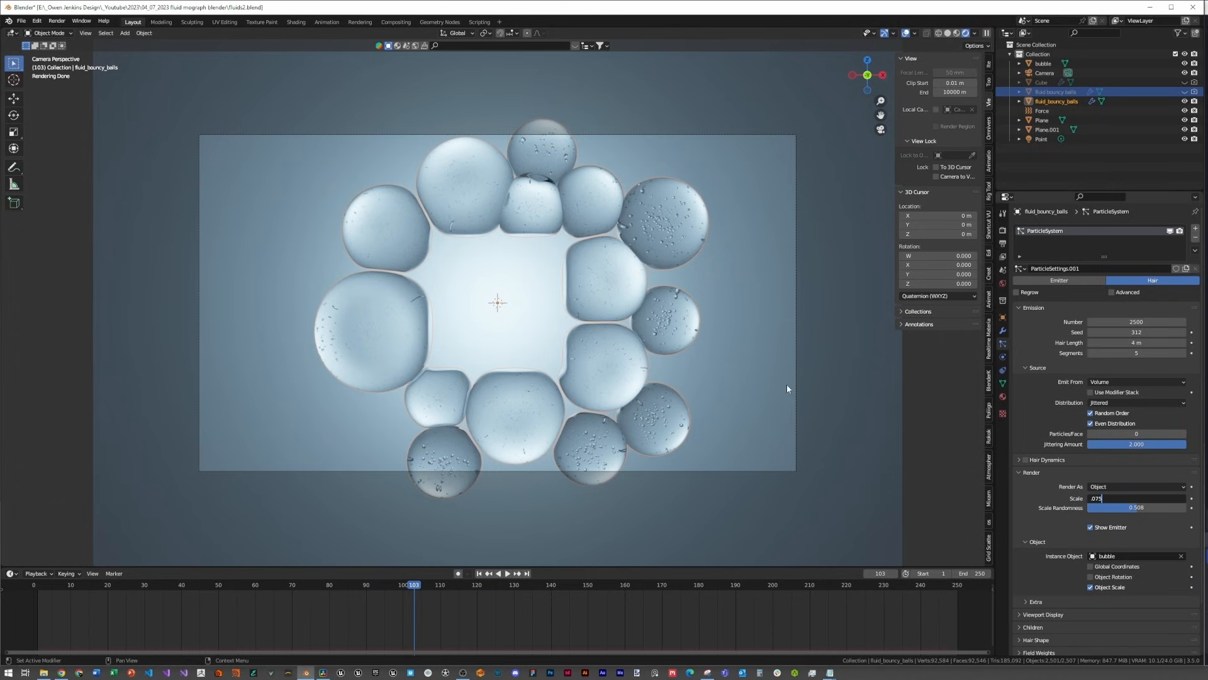
text(.075)
key(Return)
click(1125, 498)
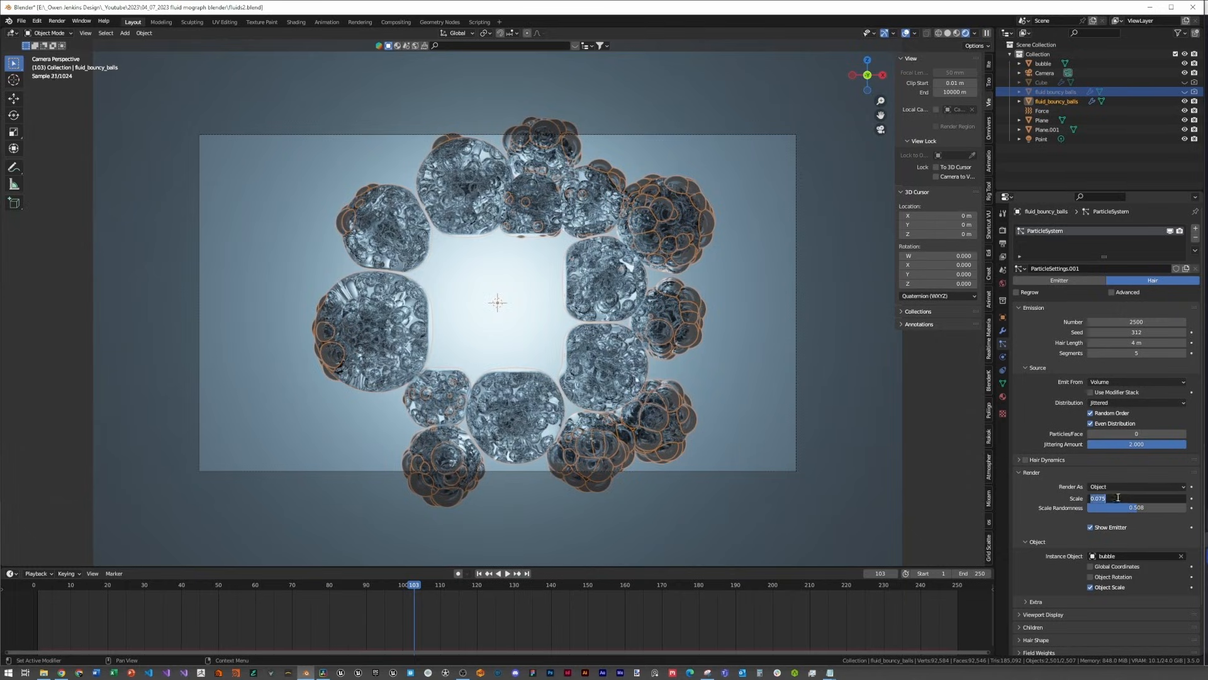
click(1097, 496)
text(0)
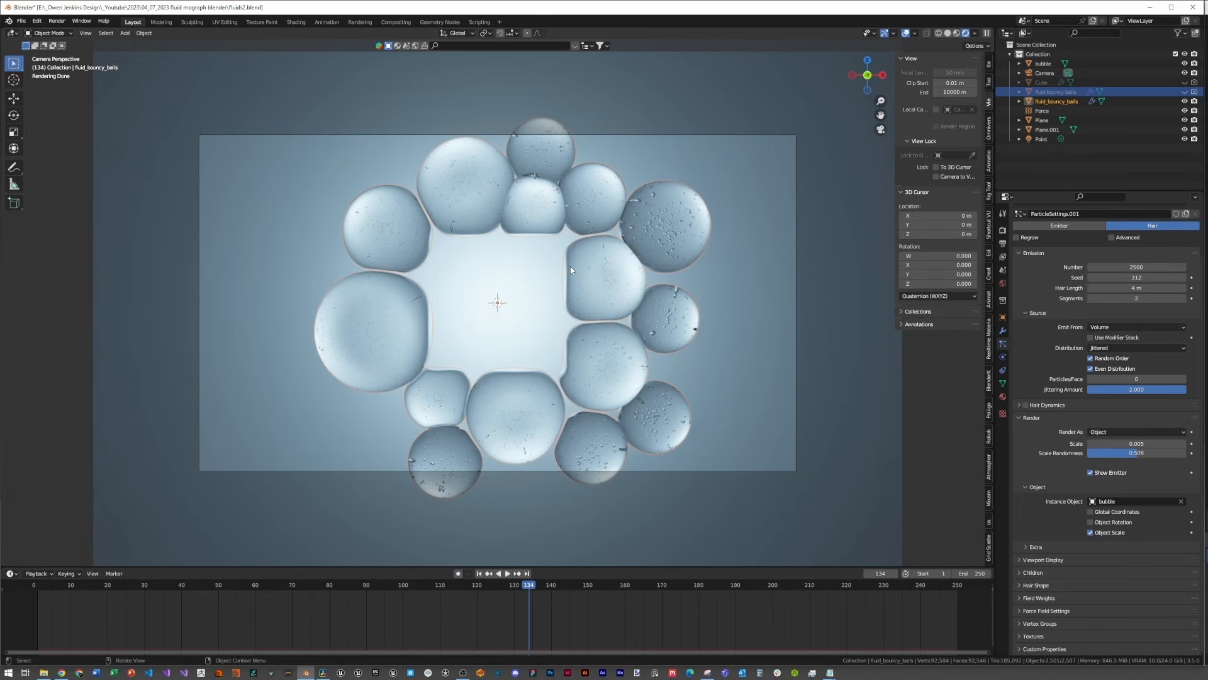
Step: Save the file, then save a new version of it as fluids3.blend
key(ctrl+s)
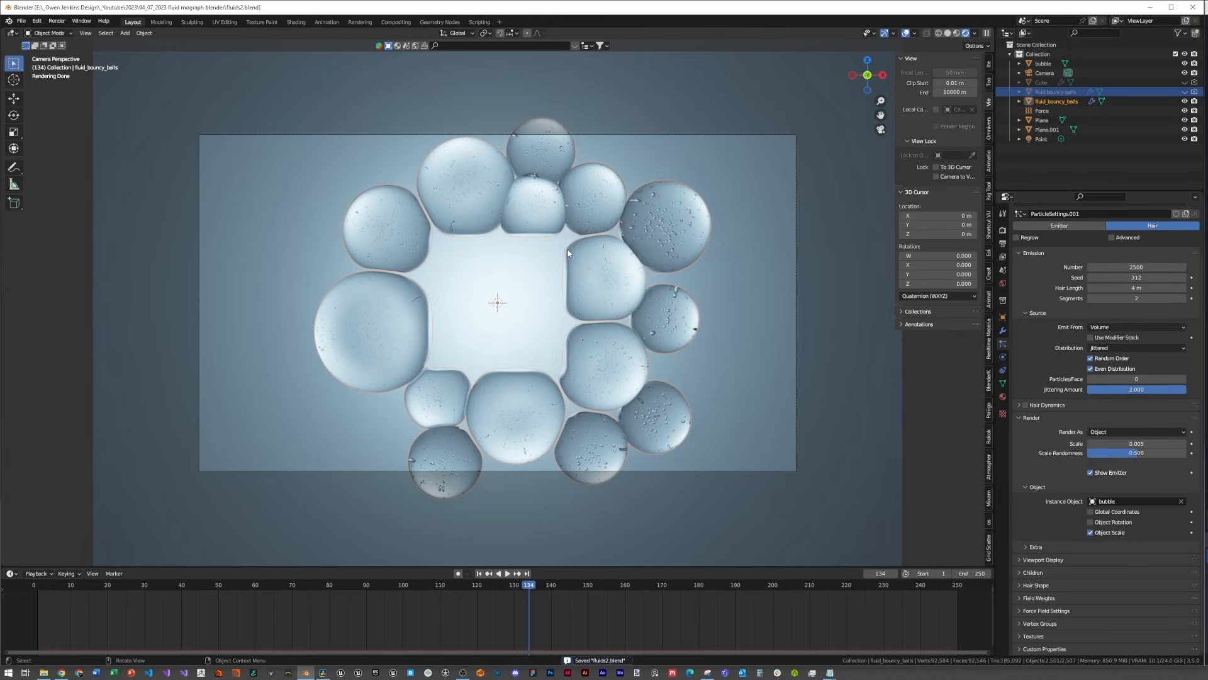
key(ctrl+shift+s)
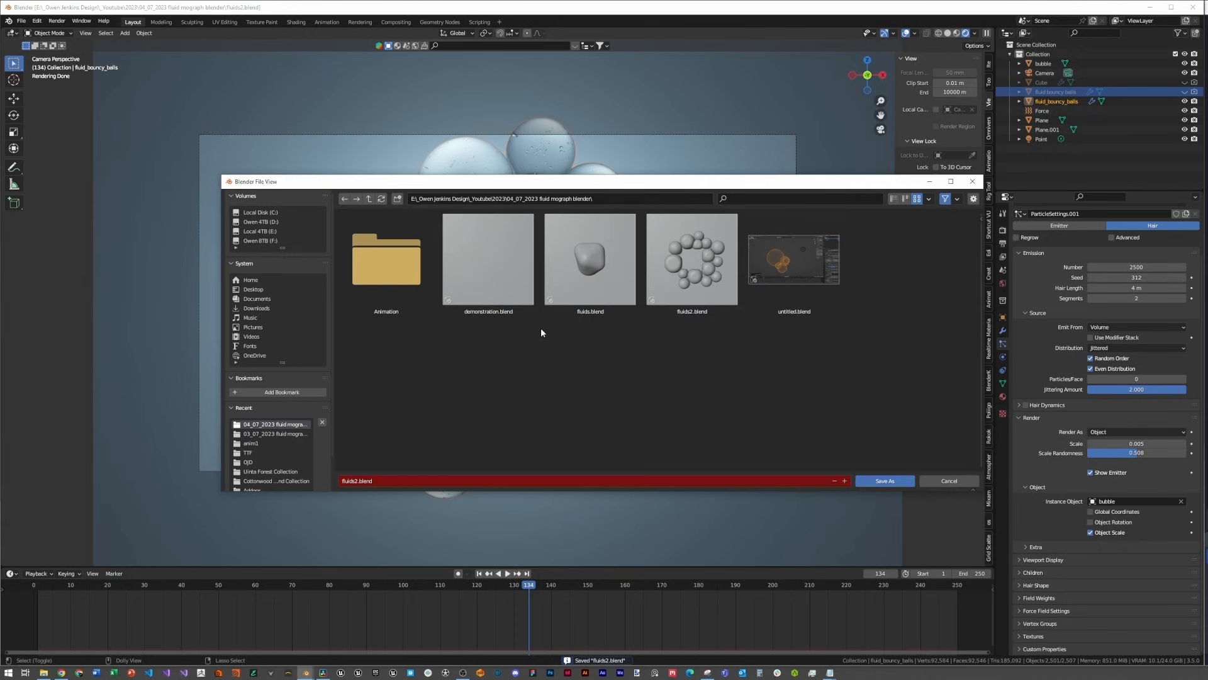
click(429, 481)
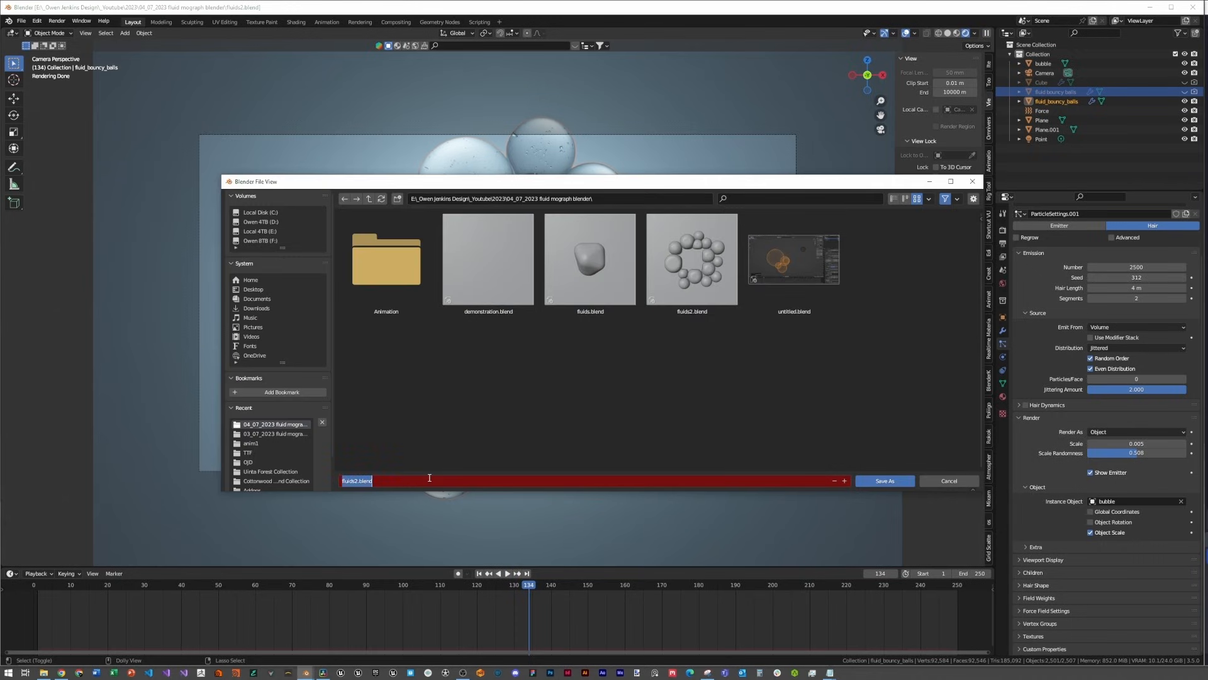
click(358, 482)
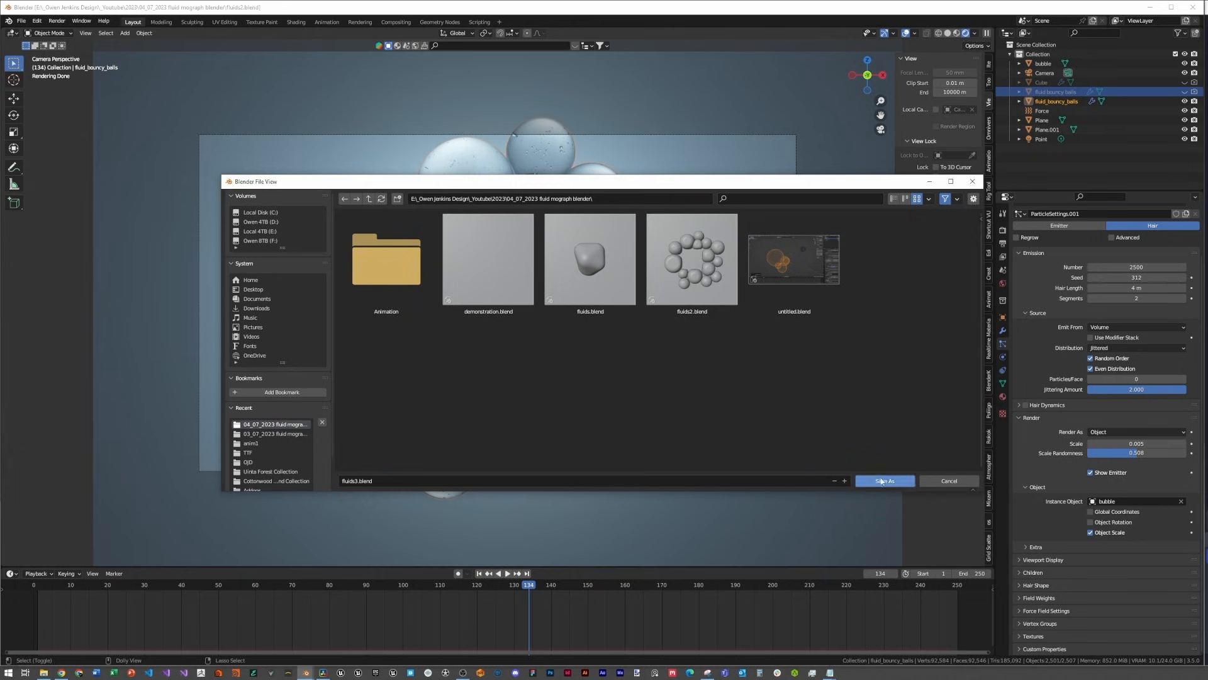
click(872, 480)
Step: Delete the fluid_bouncy_balls object, then unhide and delete the original fluid bouncy balls mesh
click(1069, 102)
key(Delete)
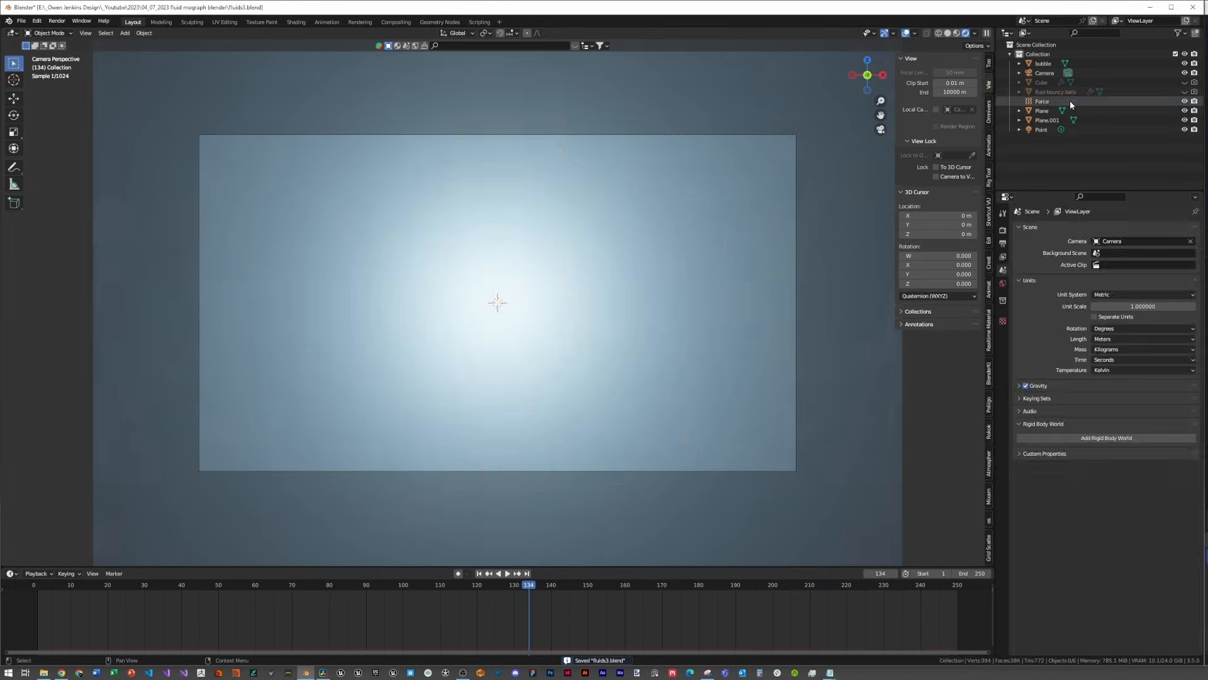
click(1185, 92)
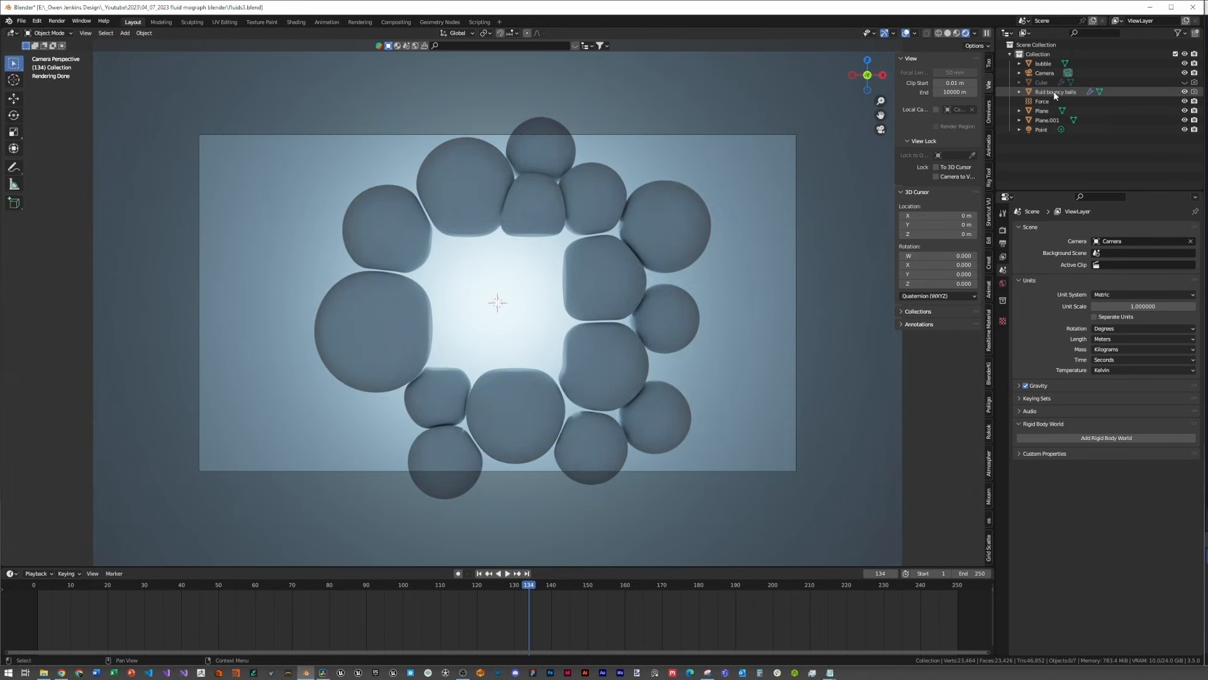
click(1070, 93)
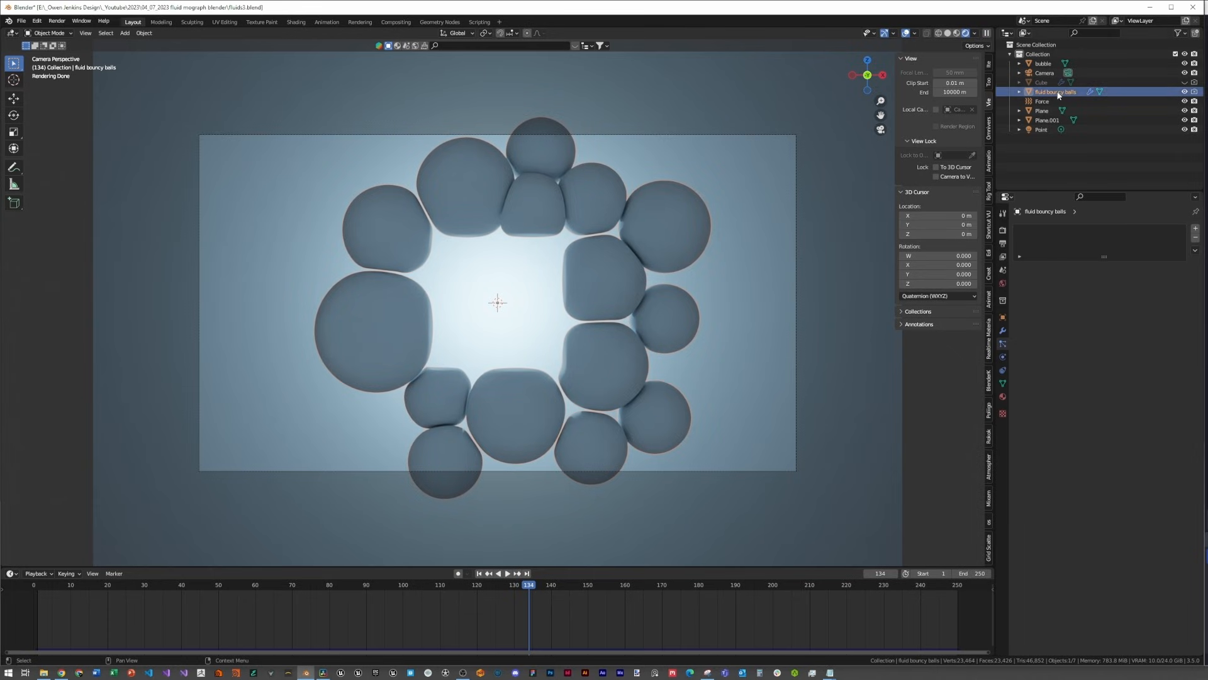
key(Delete)
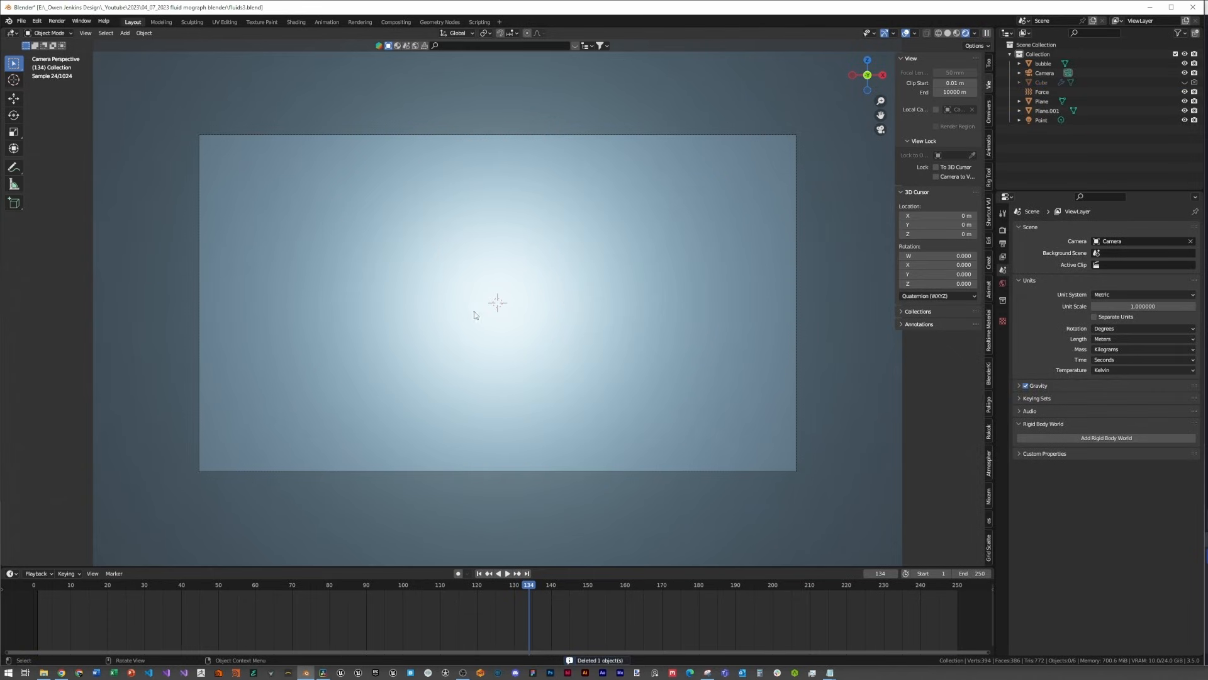
Step: Add a plane as a floor and enlarge it by about 6.6 times and again by about 5.1 times
key(shift+a)
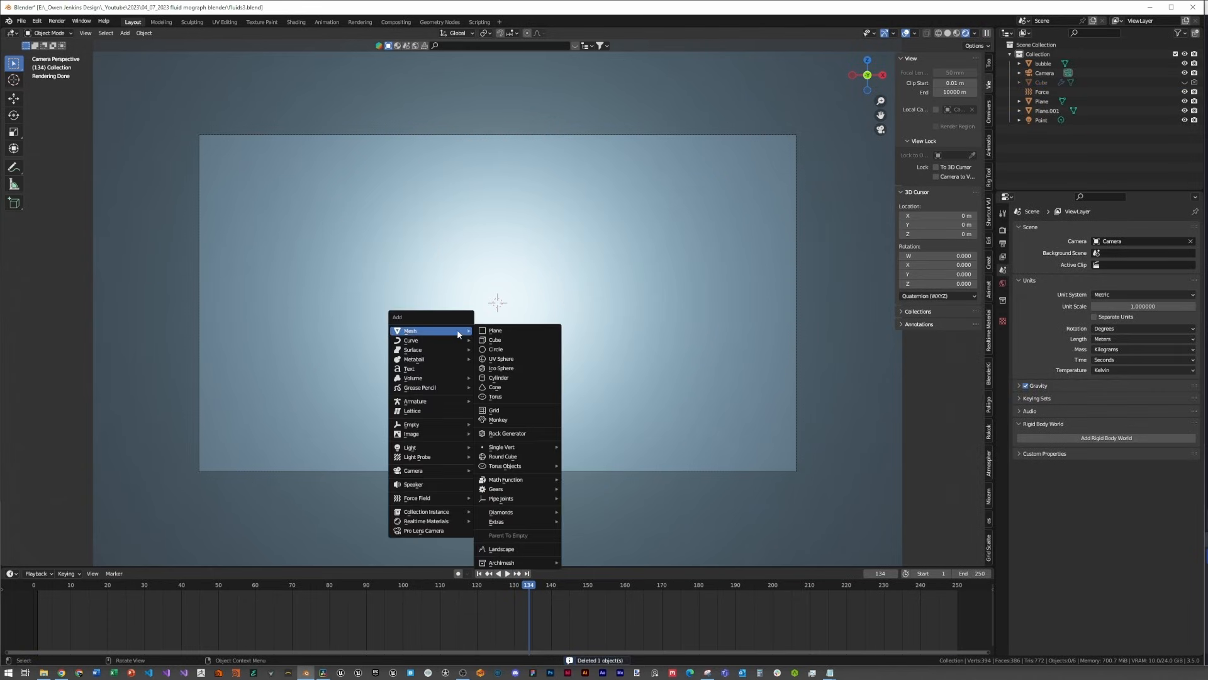
click(494, 331)
key(s)
click(655, 334)
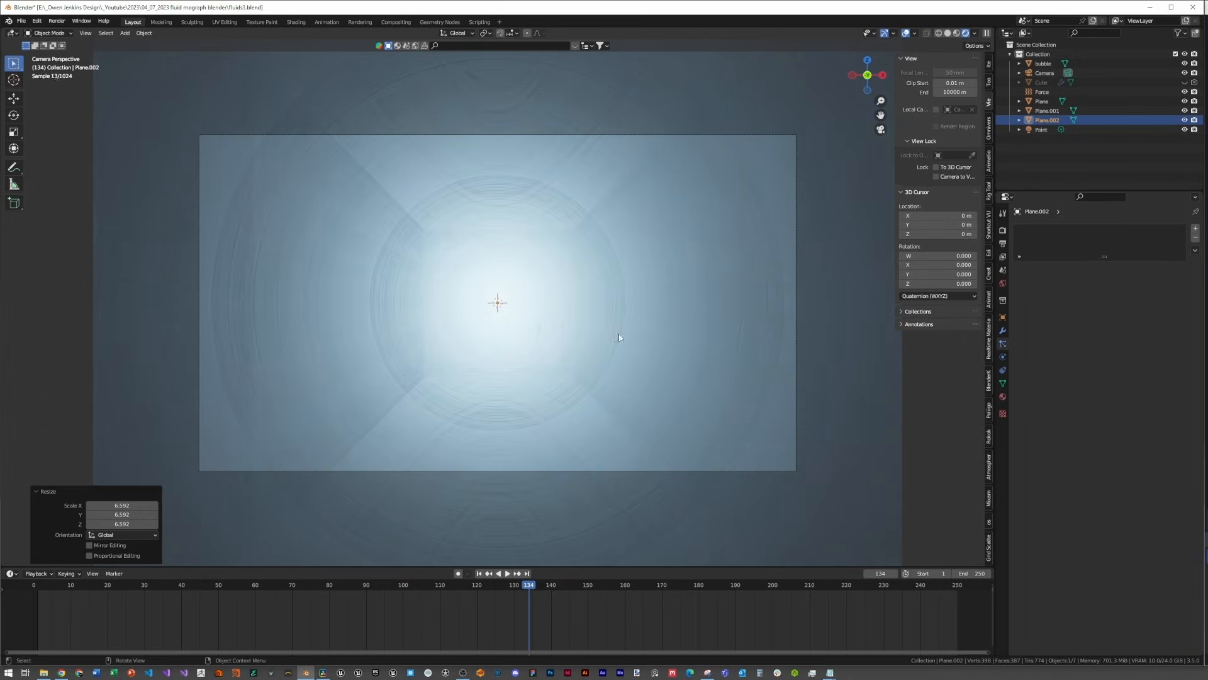
key(s)
click(680, 367)
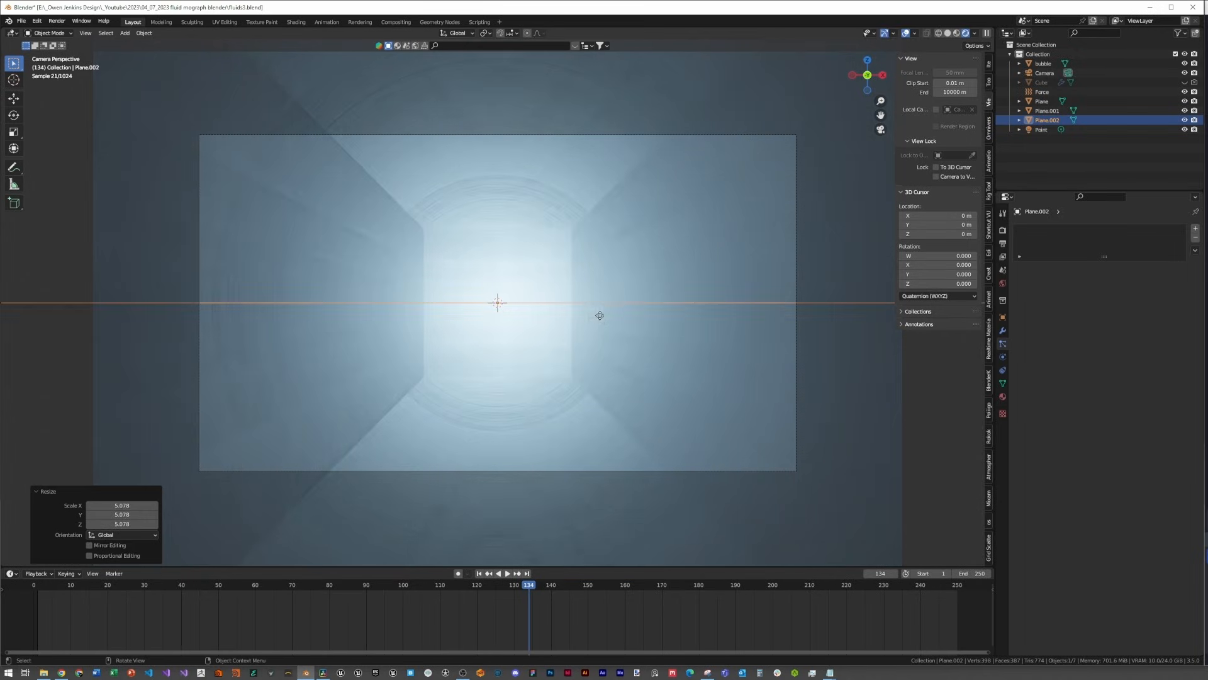
Step: Move the floor plane down along Z by about 2.22 m
key(g)
key(z)
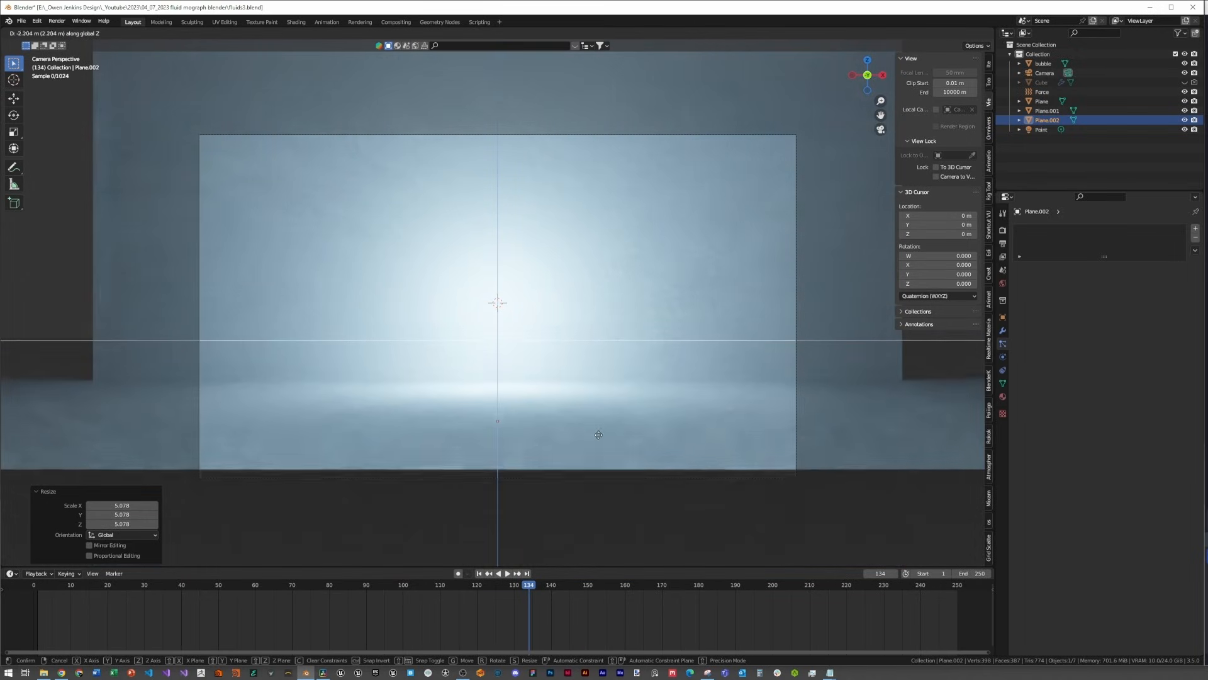
click(600, 439)
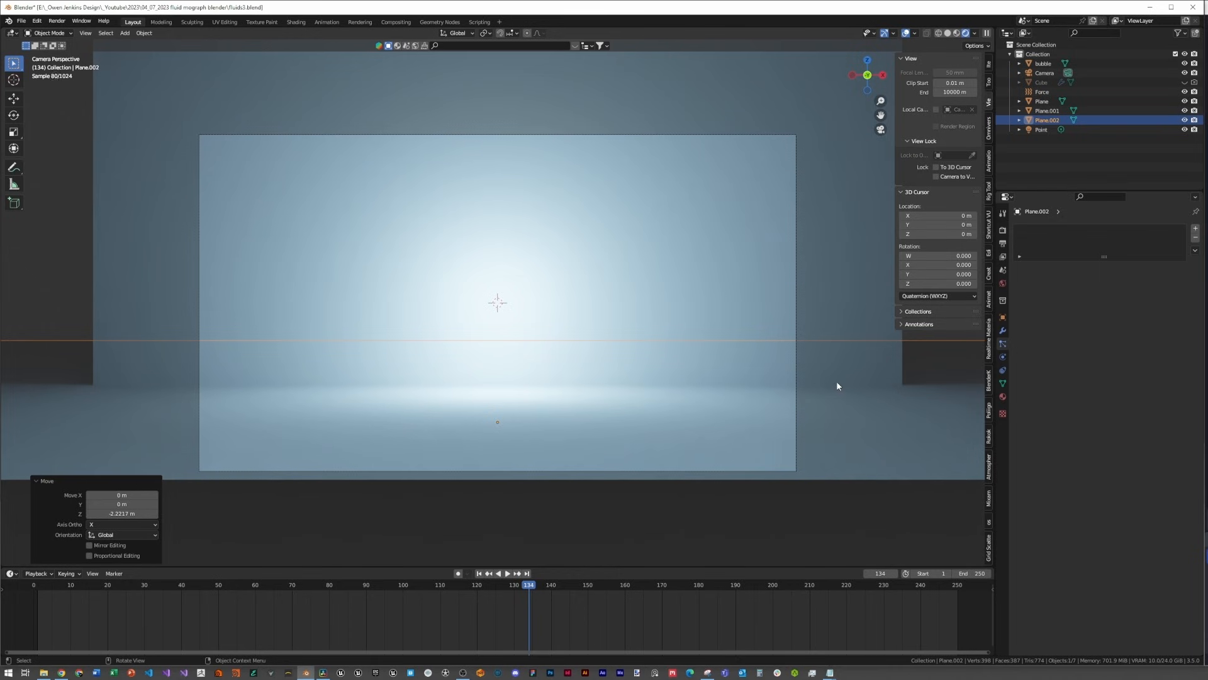
Step: Scale the floor plane's mesh down to about 0.327 in Edit Mode and check it through the camera
key(Tab)
scroll(736, 361, down, 3)
middle_drag(719, 357, 692, 371)
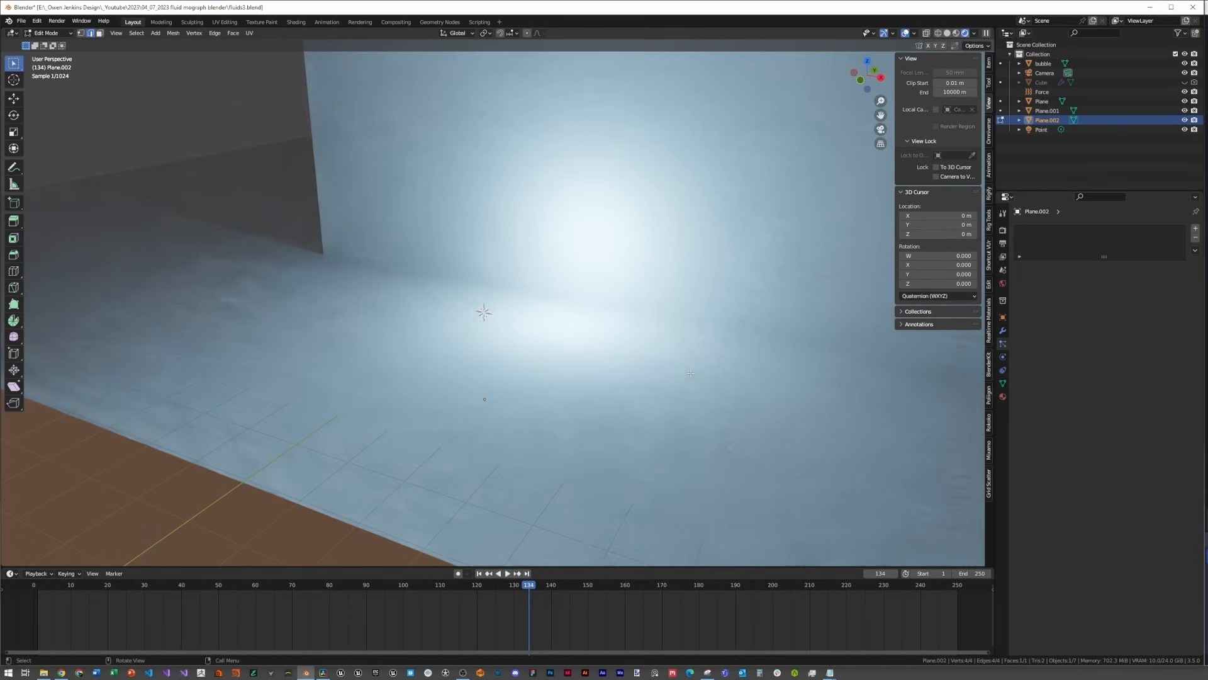
scroll(691, 372, down, 6)
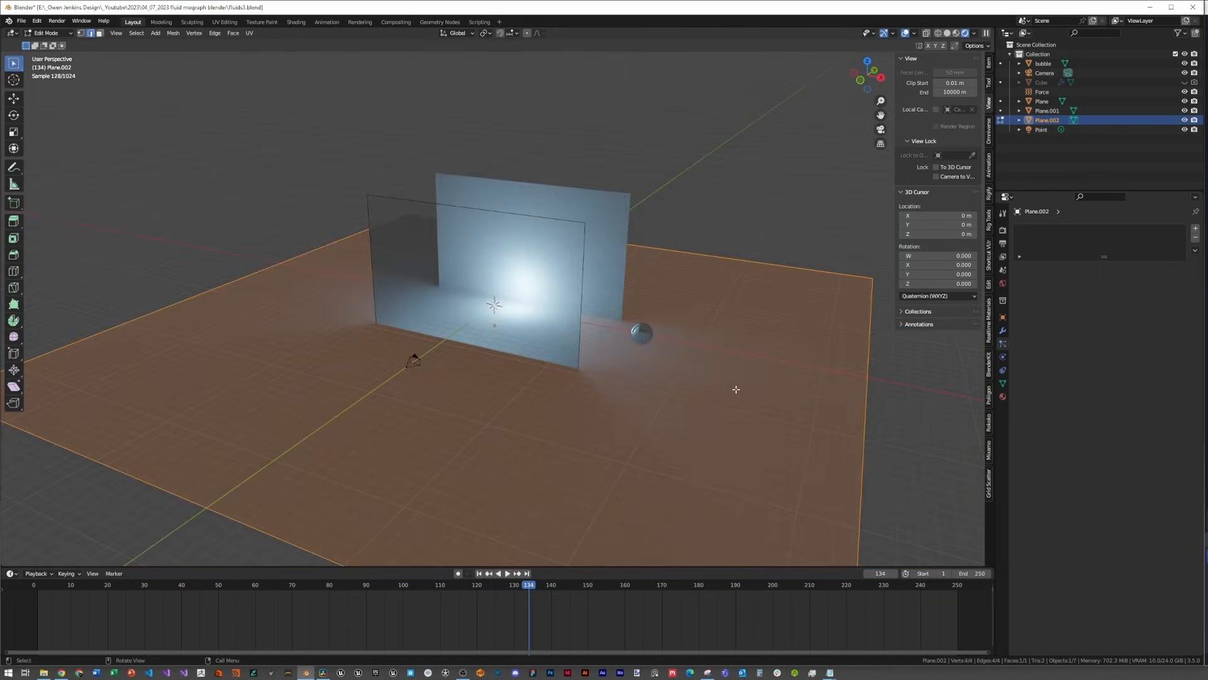
key(s)
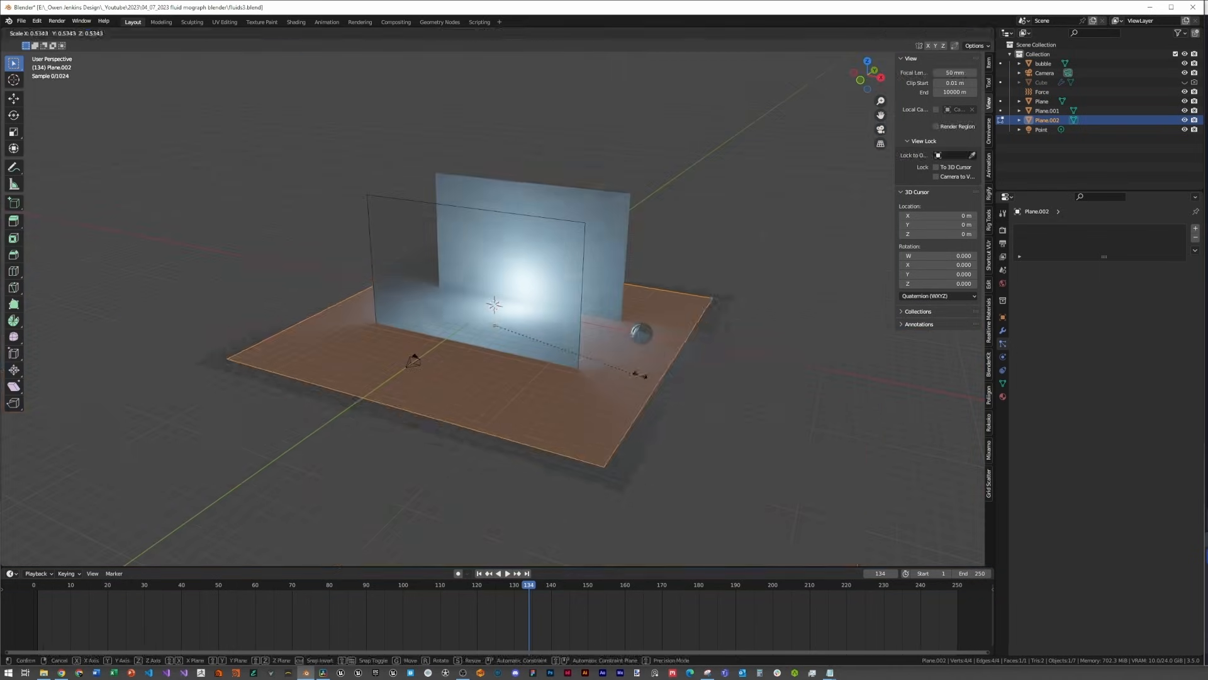
click(581, 346)
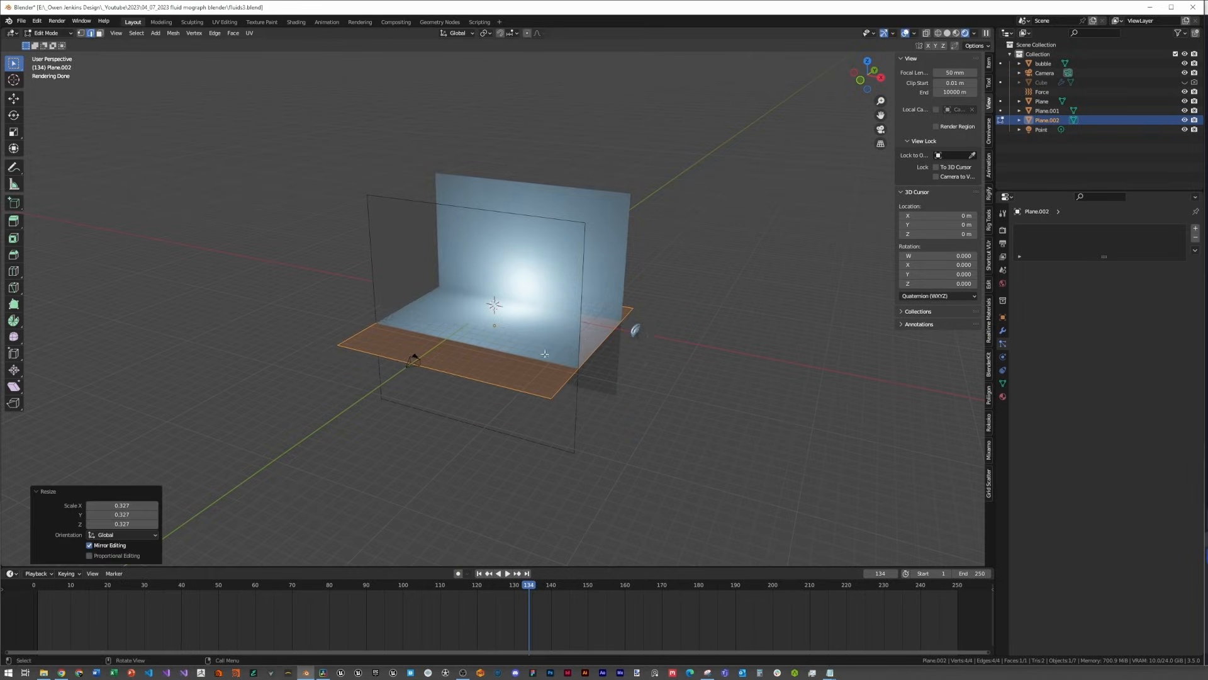
key(KP_0)
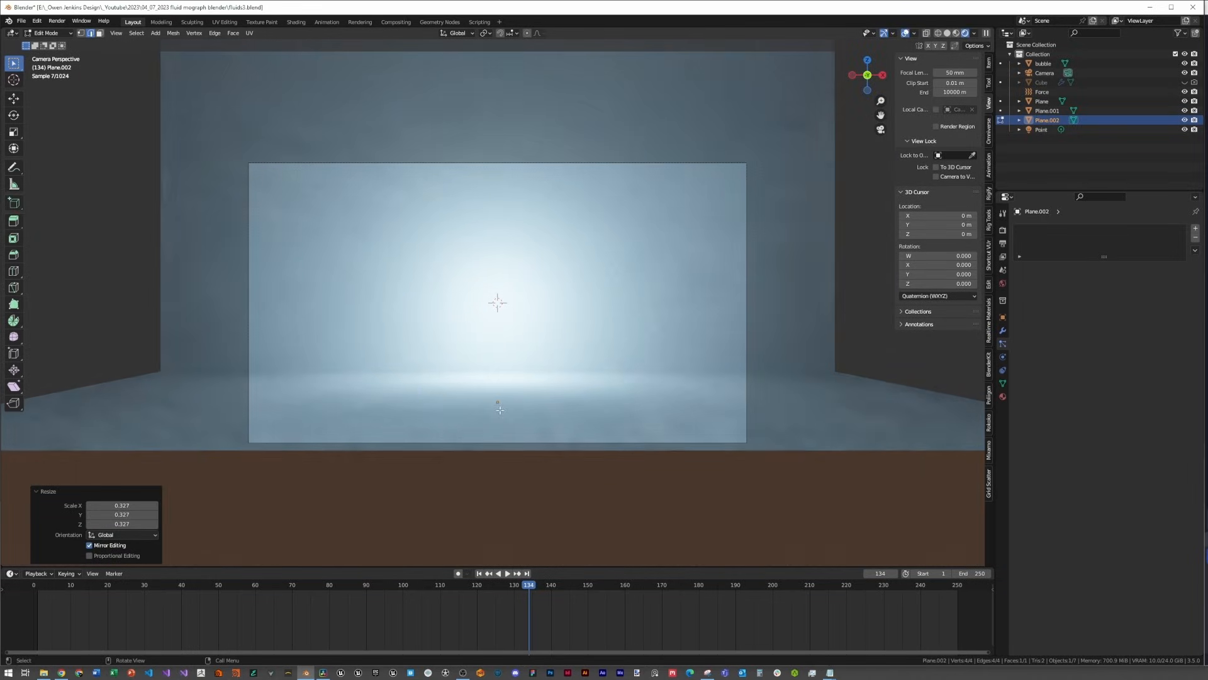
Step: Subdivide the floor plane six times into a dense grid
right_click(500, 410)
click(486, 380)
right_click(487, 380)
click(488, 380)
right_click(488, 380)
click(487, 380)
right_click(487, 380)
click(488, 380)
right_click(487, 381)
click(488, 379)
right_click(488, 381)
click(488, 379)
key(Escape)
middle_drag(487, 380, 535, 438)
scroll(534, 434, down, 1)
right_click(535, 381)
click(537, 394)
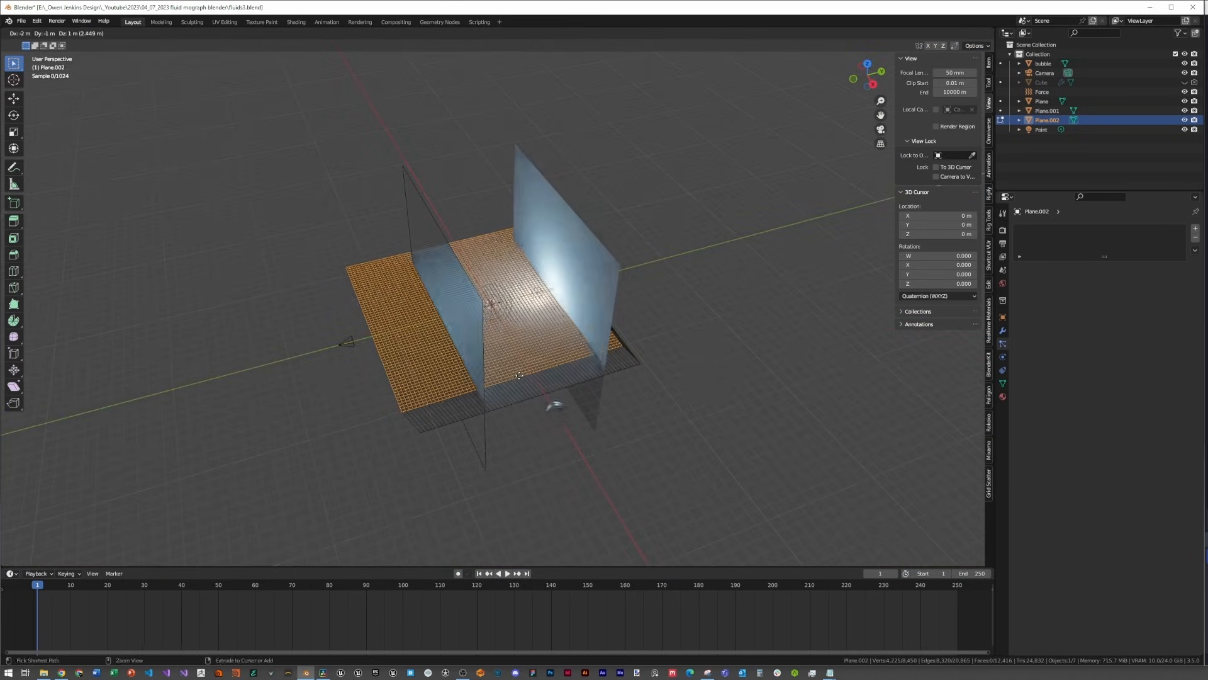
right_click(518, 375)
Step: Subdivide the floor grid once more with one cut, merge its vertices by distance, and leave Edit Mode
right_click(519, 365)
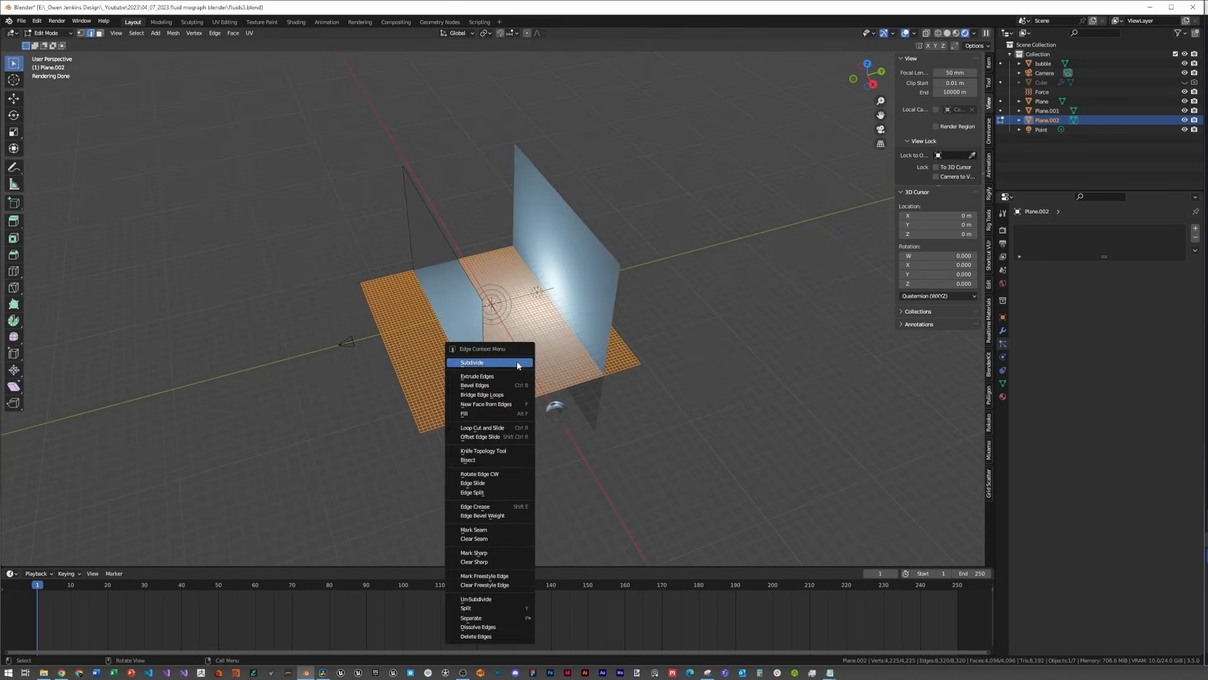
click(517, 364)
scroll(530, 364, up, 4)
middle_drag(531, 363, 558, 381)
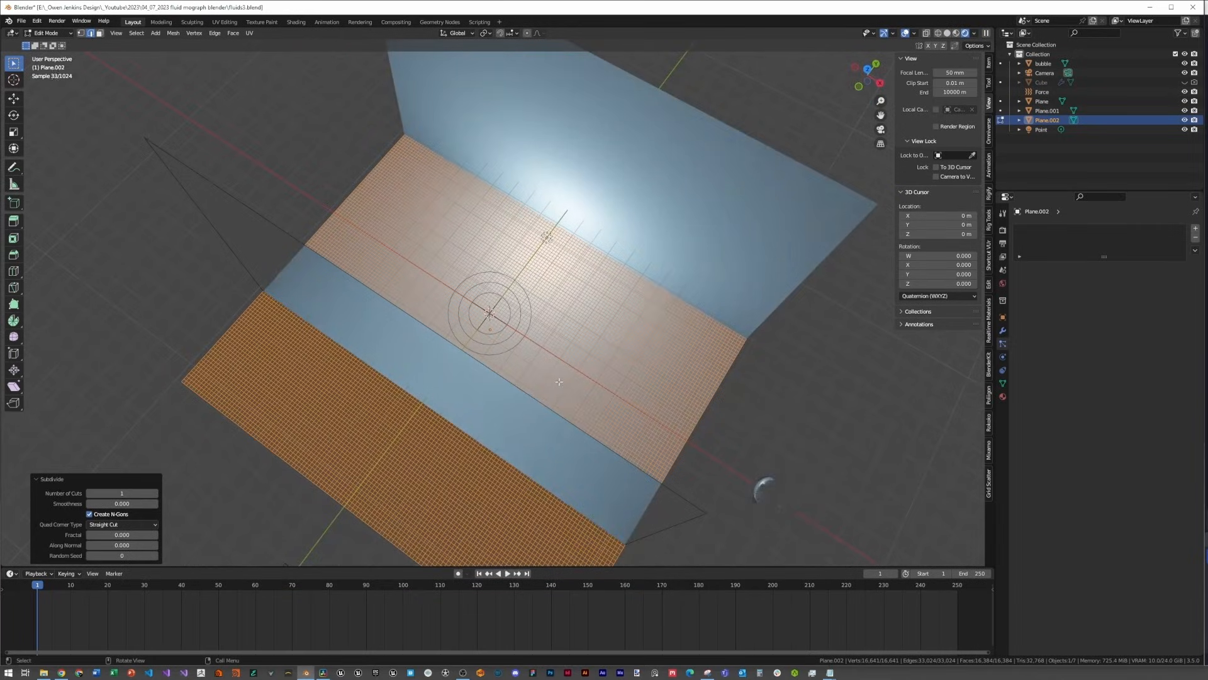
key(m)
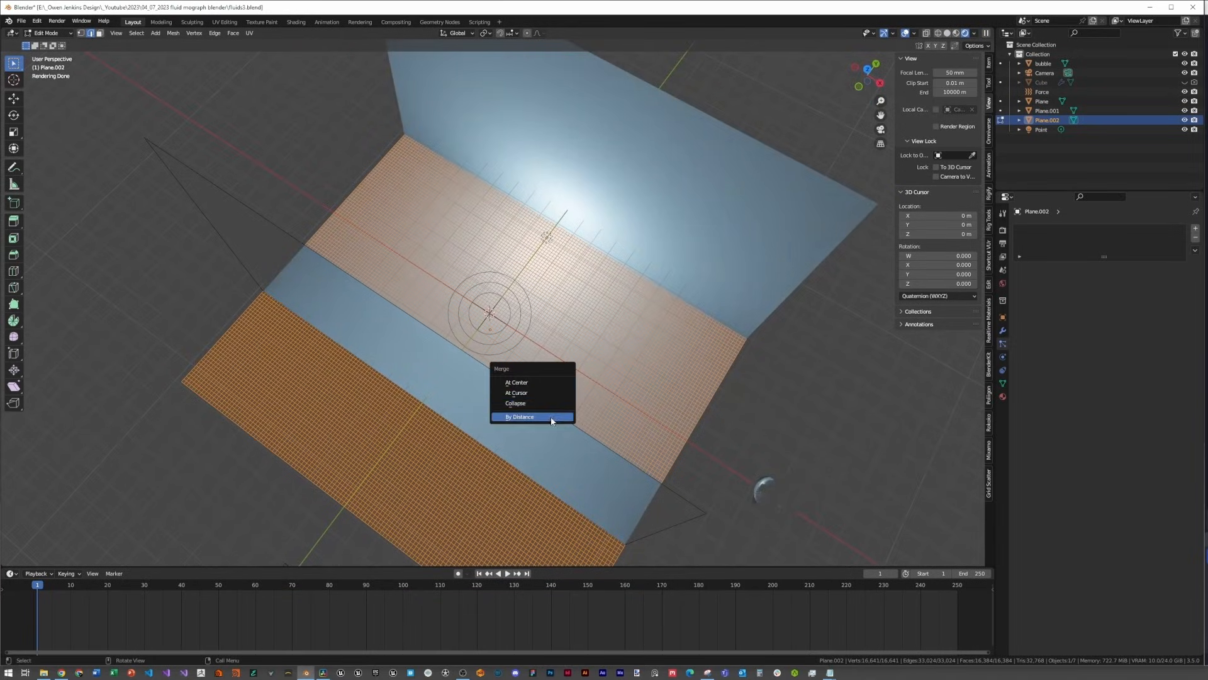
click(551, 417)
key(Tab)
Step: Assign the existing Glass material to the subdivided floor plane and check it through the camera
middle_drag(731, 422, 548, 405)
scroll(547, 404, up, 4)
click(1003, 396)
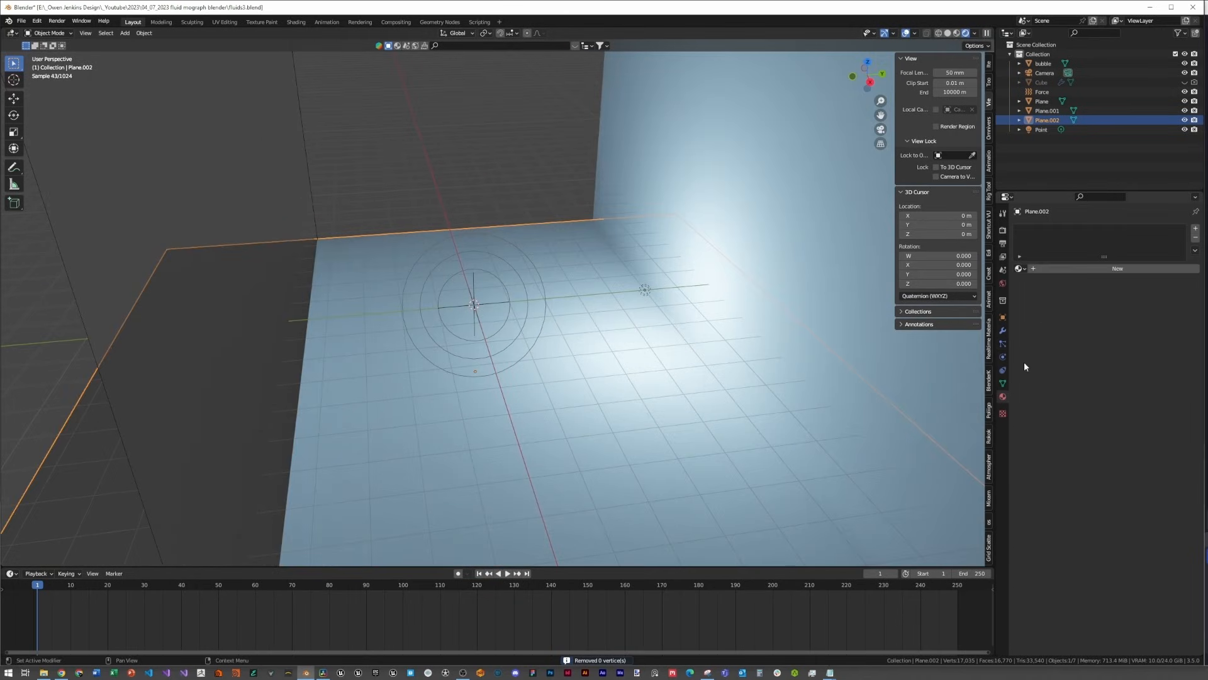
click(1021, 270)
click(1033, 284)
middle_drag(610, 369, 645, 375)
key(KP_0)
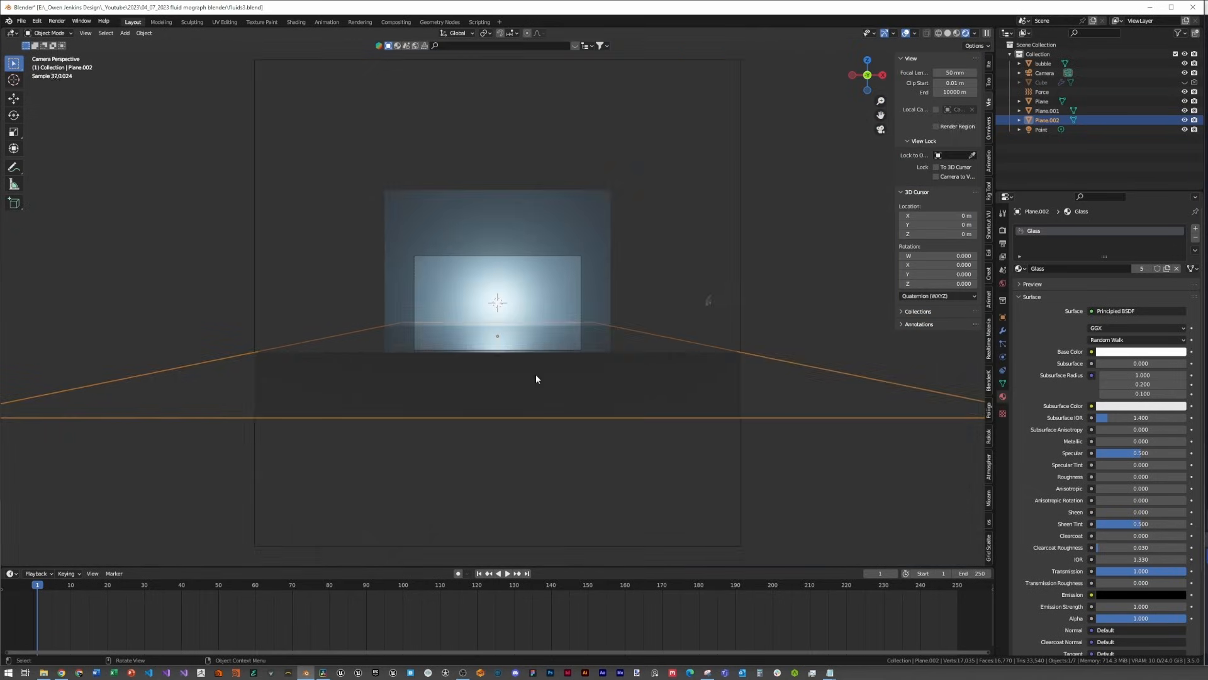
scroll(499, 299, up, 3)
Step: Move the point light down about 1.055 m along Z and about 0.447 m along positive Y
click(1042, 102)
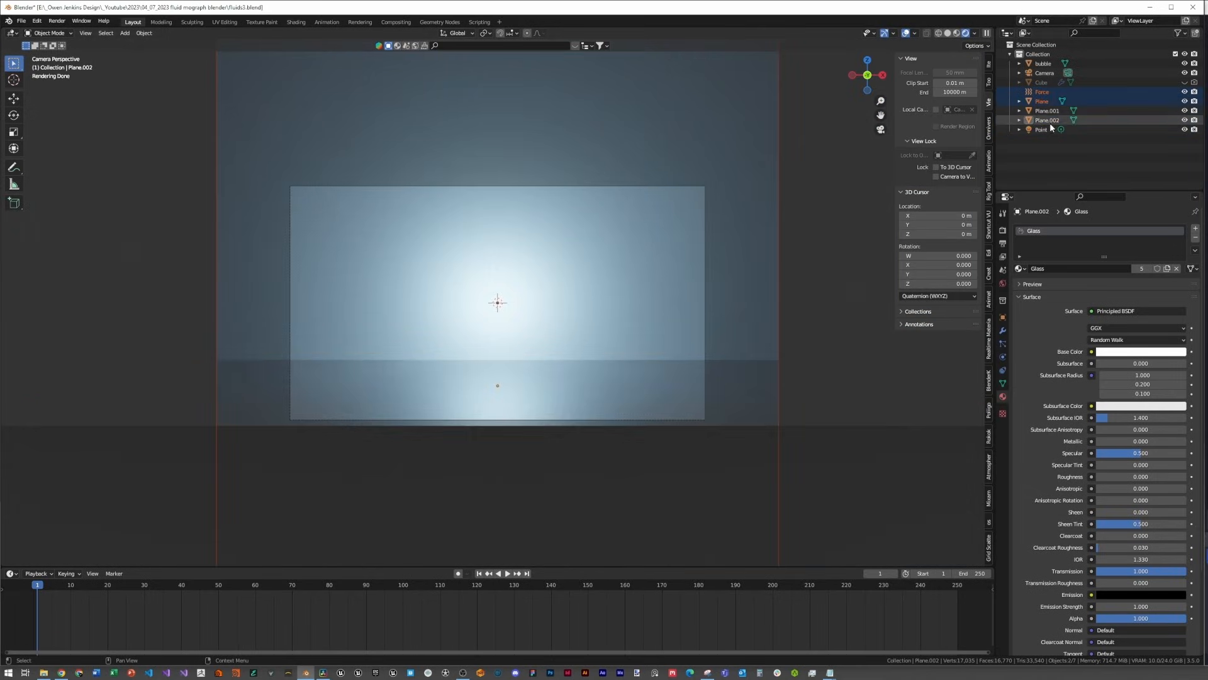
click(1044, 129)
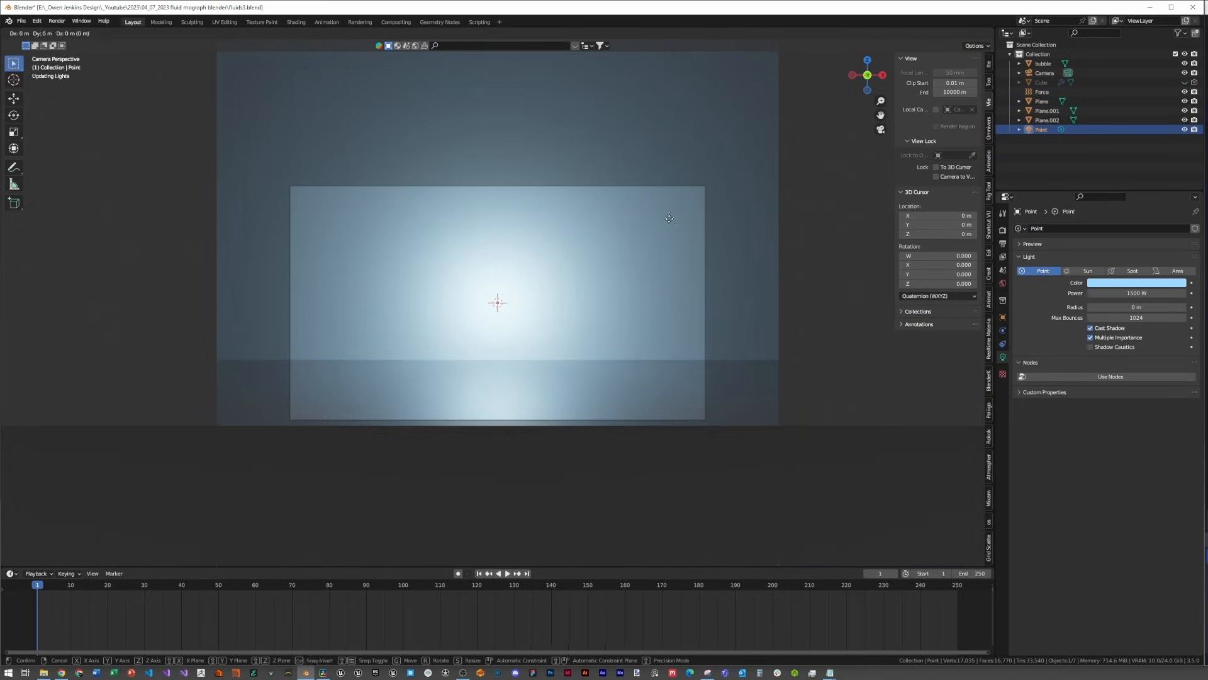
key(g)
key(z)
click(672, 251)
key(g)
key(y)
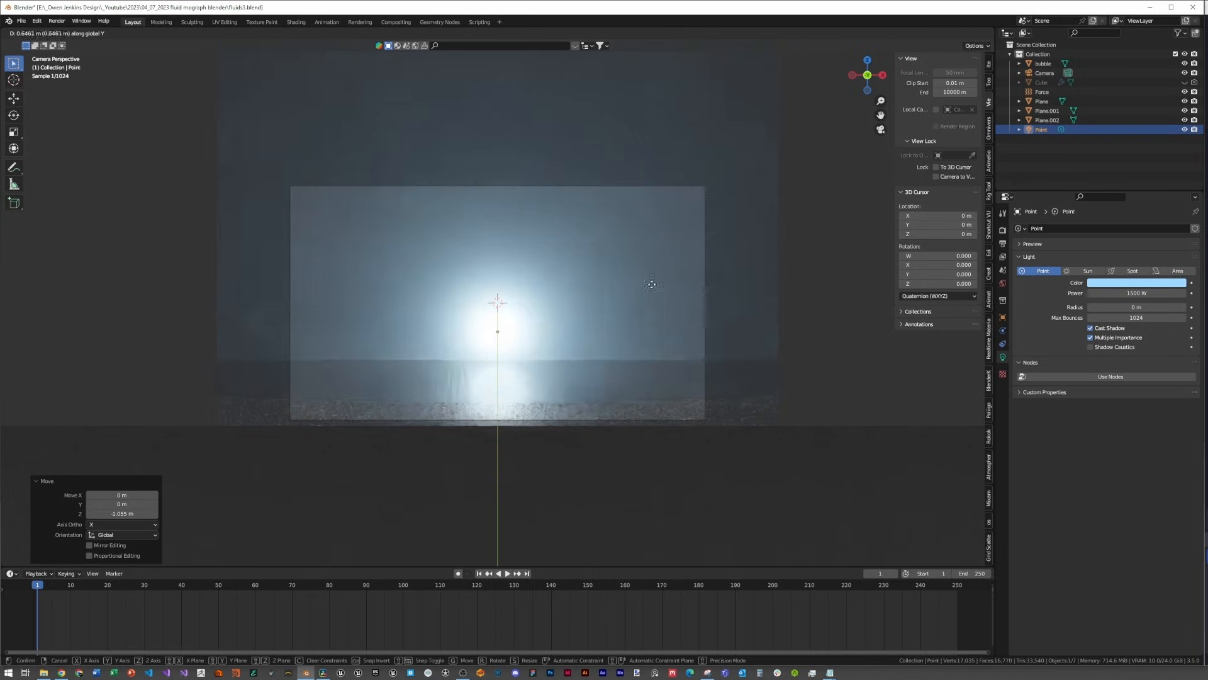
click(653, 285)
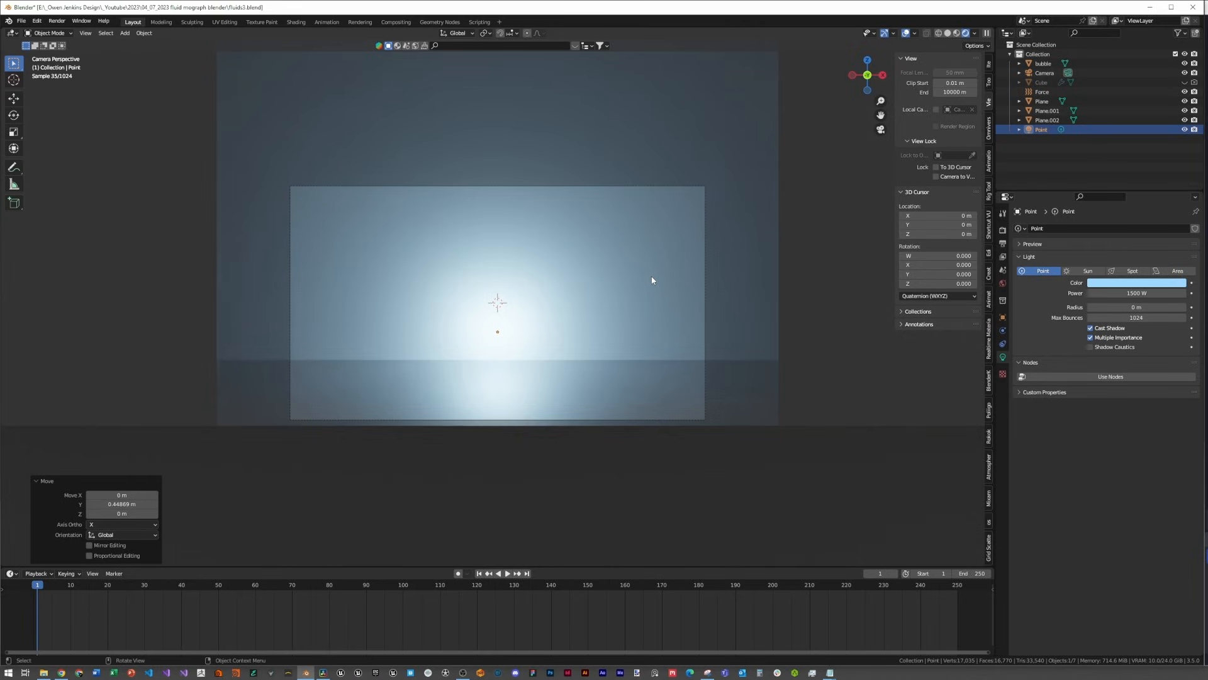
Step: Set the point light's power to 2000 W
click(1138, 292)
text(2000)
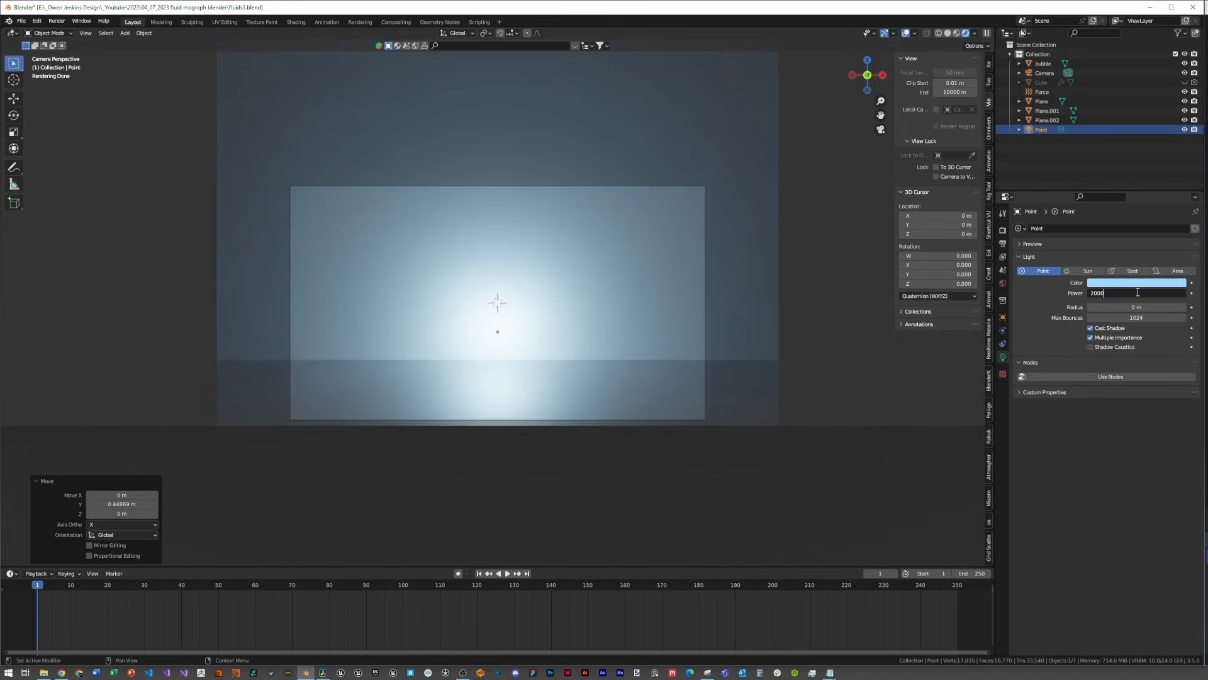
key(Return)
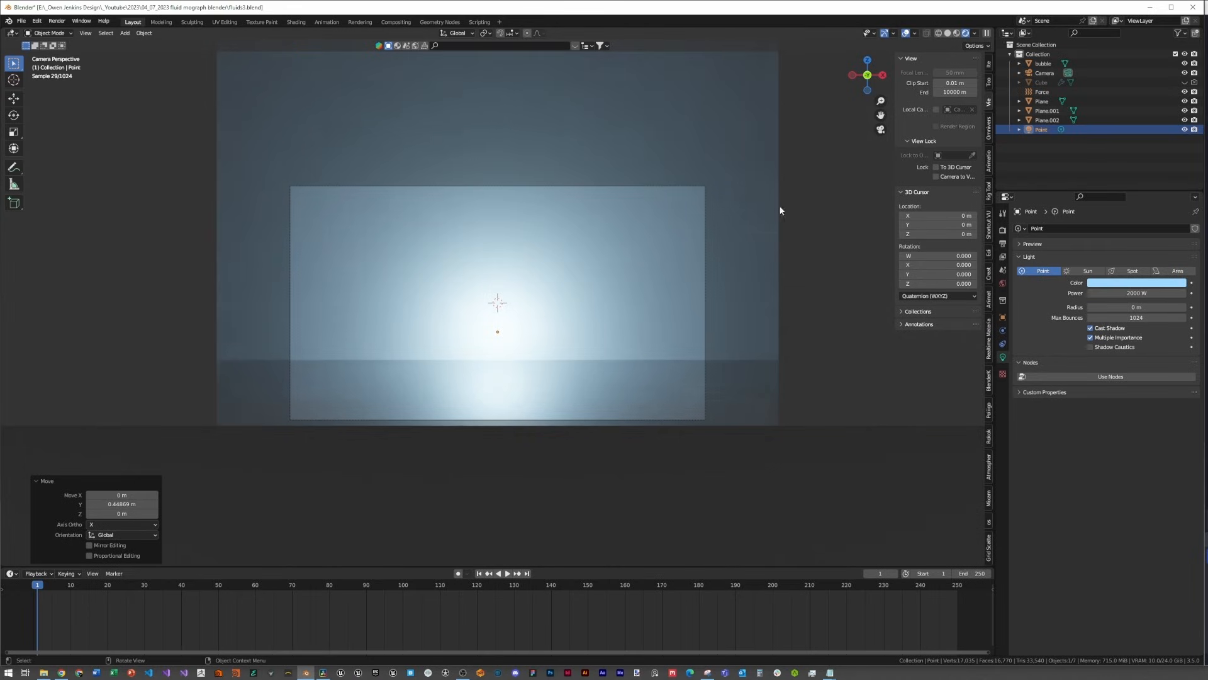
Step: Add a UV sphere with a 1 m radius at the world origin
key(shift+a)
mouse_move(494, 282)
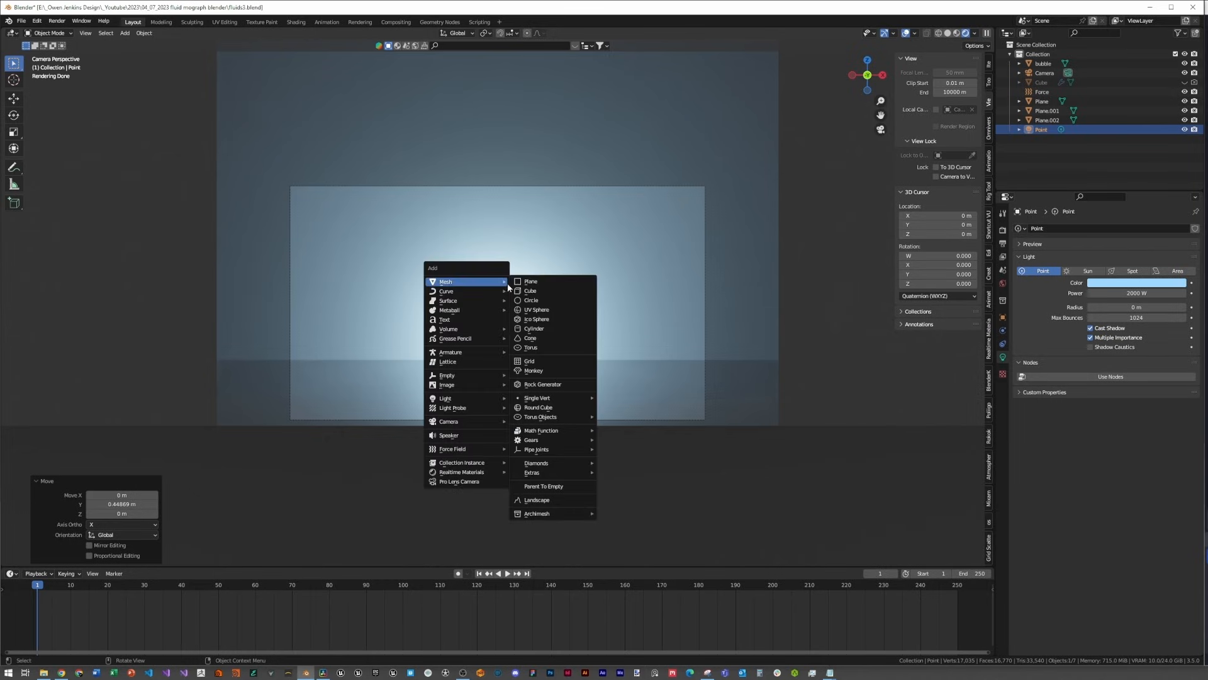
click(535, 310)
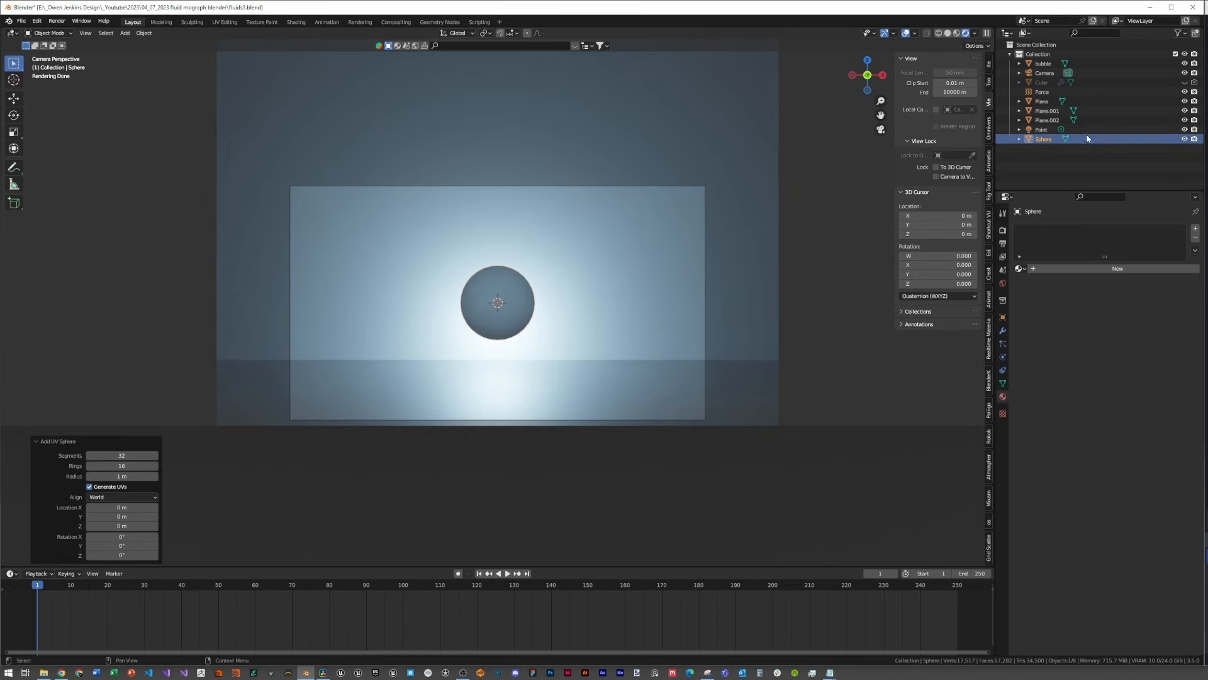
Step: Add a particle system to the sphere with an emission number of 50
click(1003, 343)
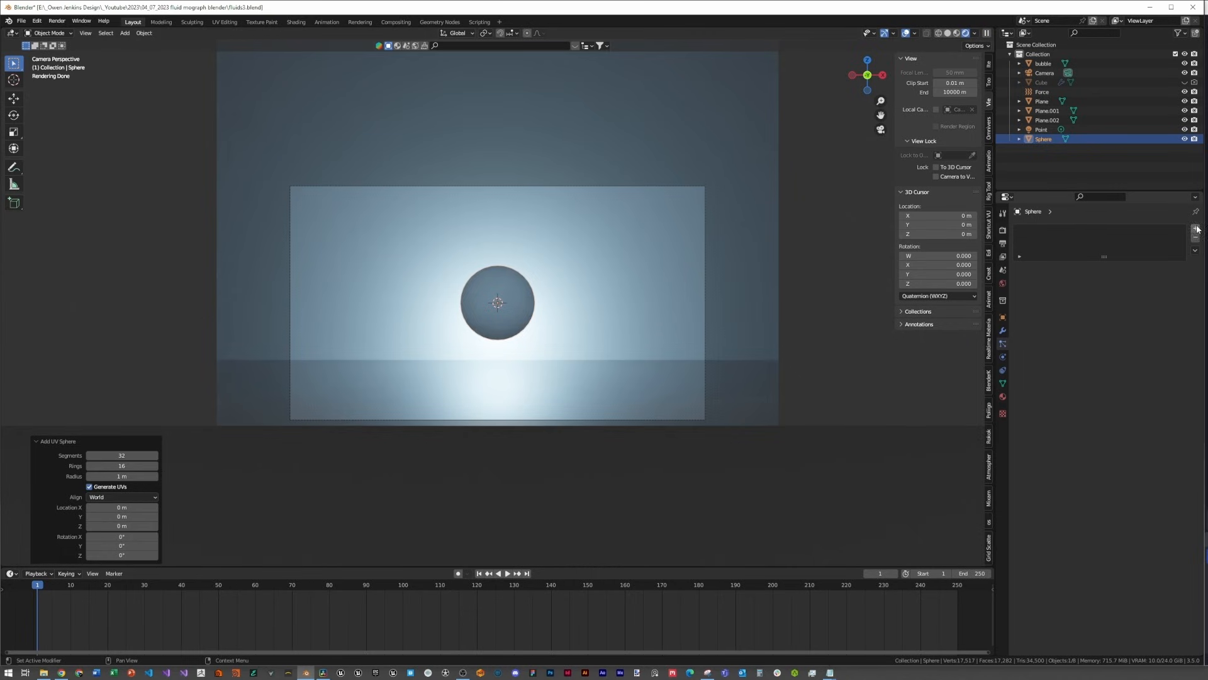
click(1196, 228)
click(1119, 313)
text(50)
key(Return)
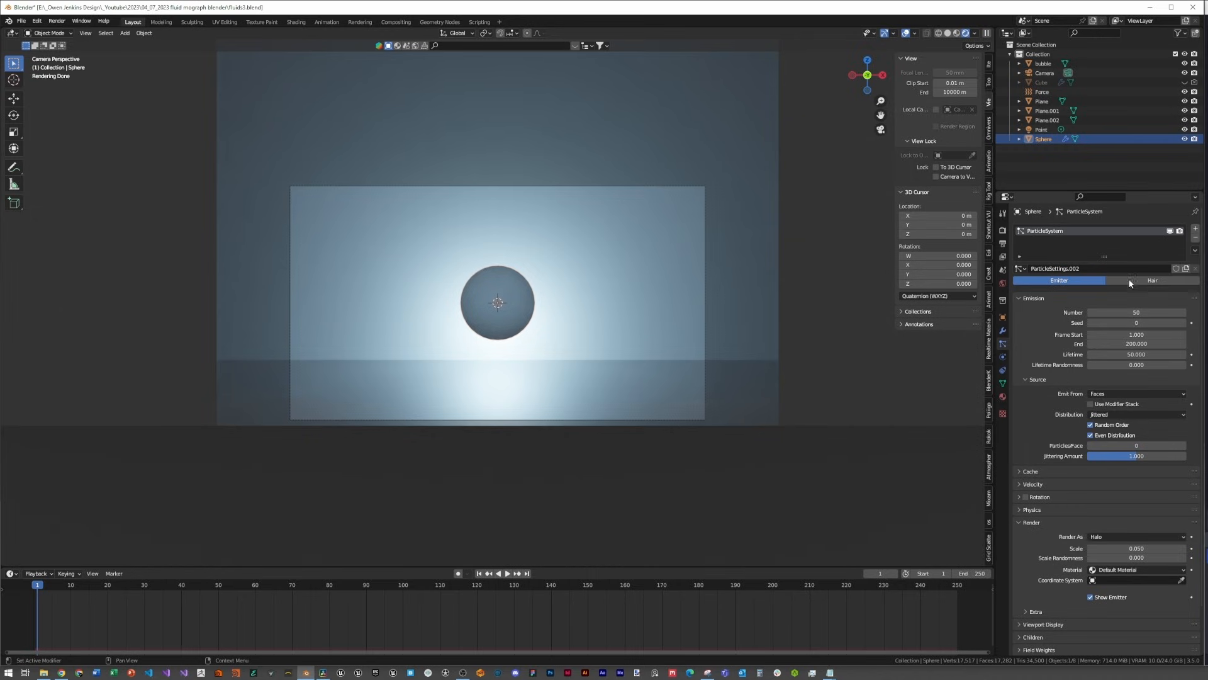
Step: Switch the sphere's particle system to Hair, emitting from Volume with a jittering amount of 2
click(1126, 280)
click(1114, 382)
click(1112, 409)
click(1108, 444)
text(2)
key(Return)
Step: Render the sphere's hair particles as Object, using bubble as the instance object
click(1105, 487)
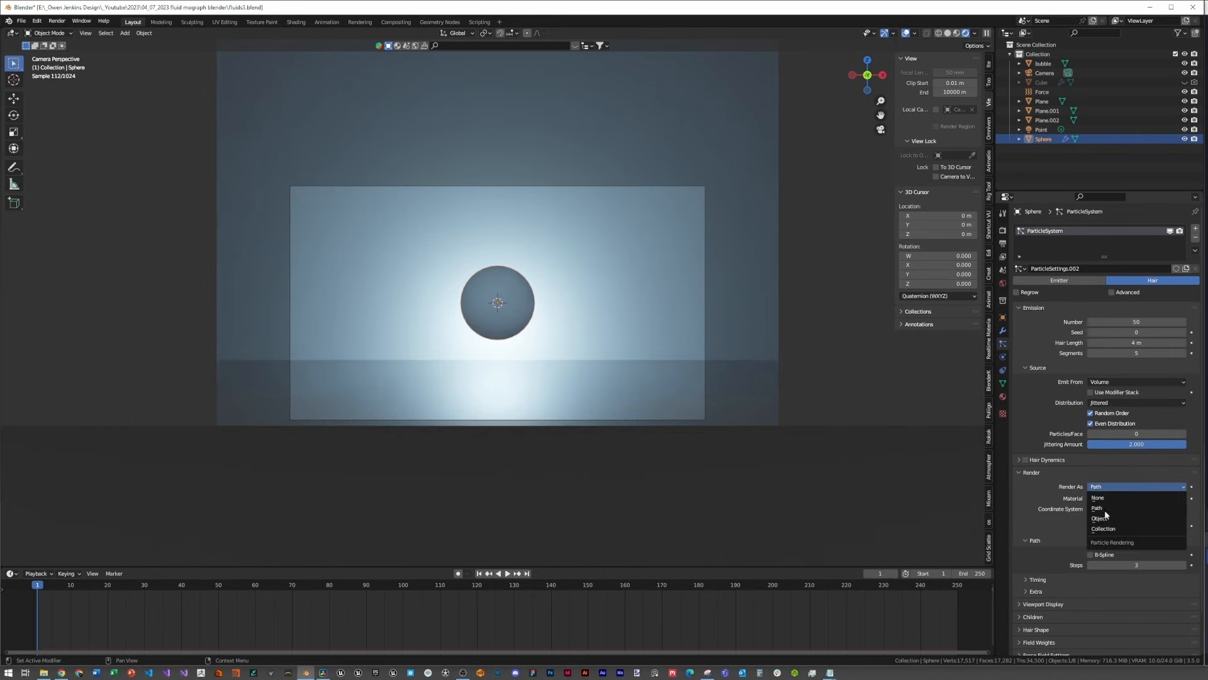
click(1128, 514)
click(1181, 557)
click(1043, 63)
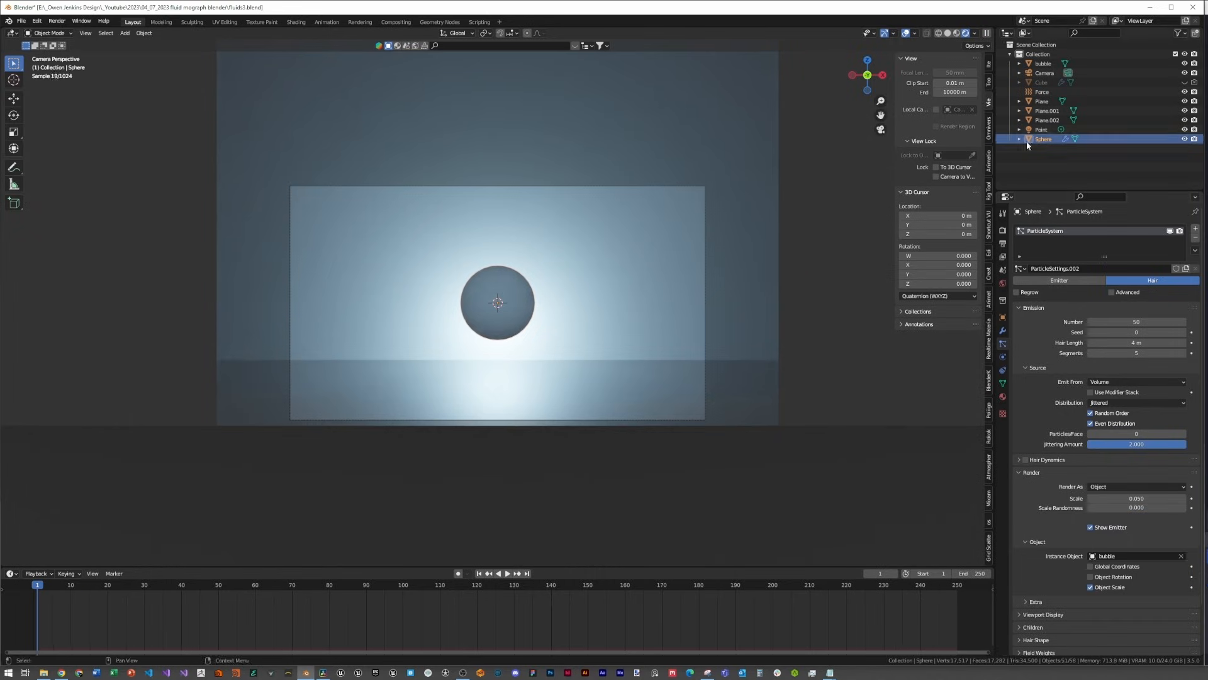
Step: Set the particles' scale randomness to 1 and their render scale to 0.001
click(1138, 508)
text(1)
key(Return)
click(1141, 499)
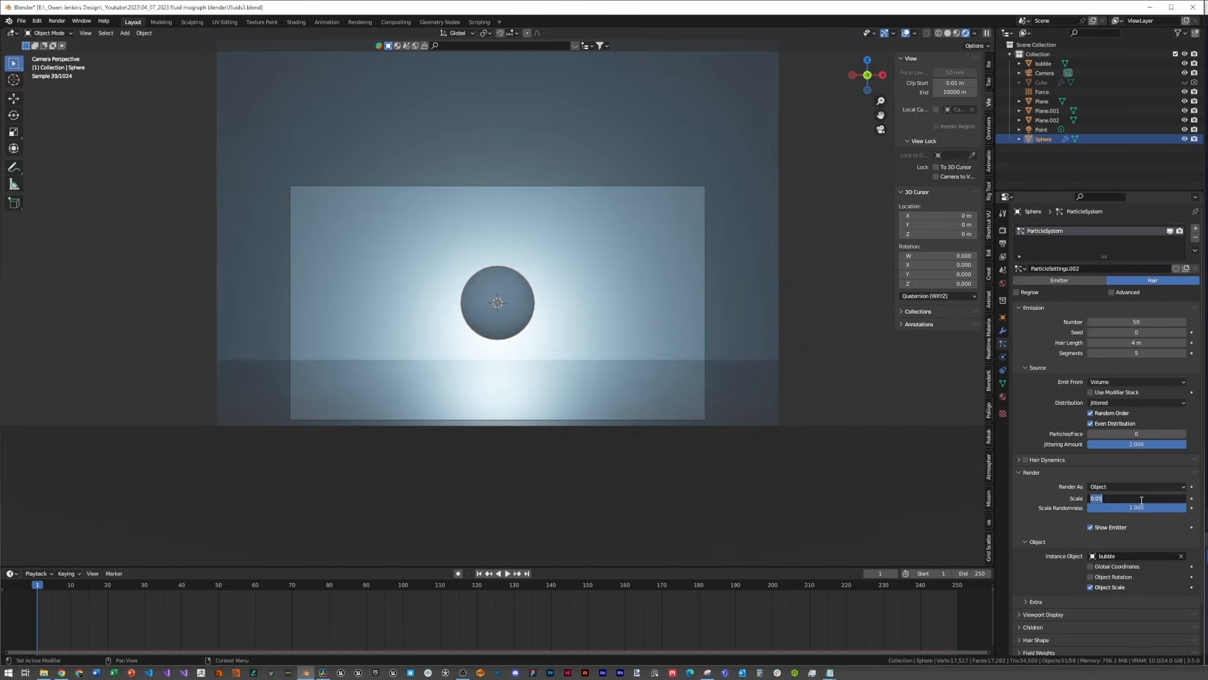
text(.001)
key(Return)
Step: Assign the Glass material to the sphere and shade it smooth
click(1003, 396)
click(1021, 268)
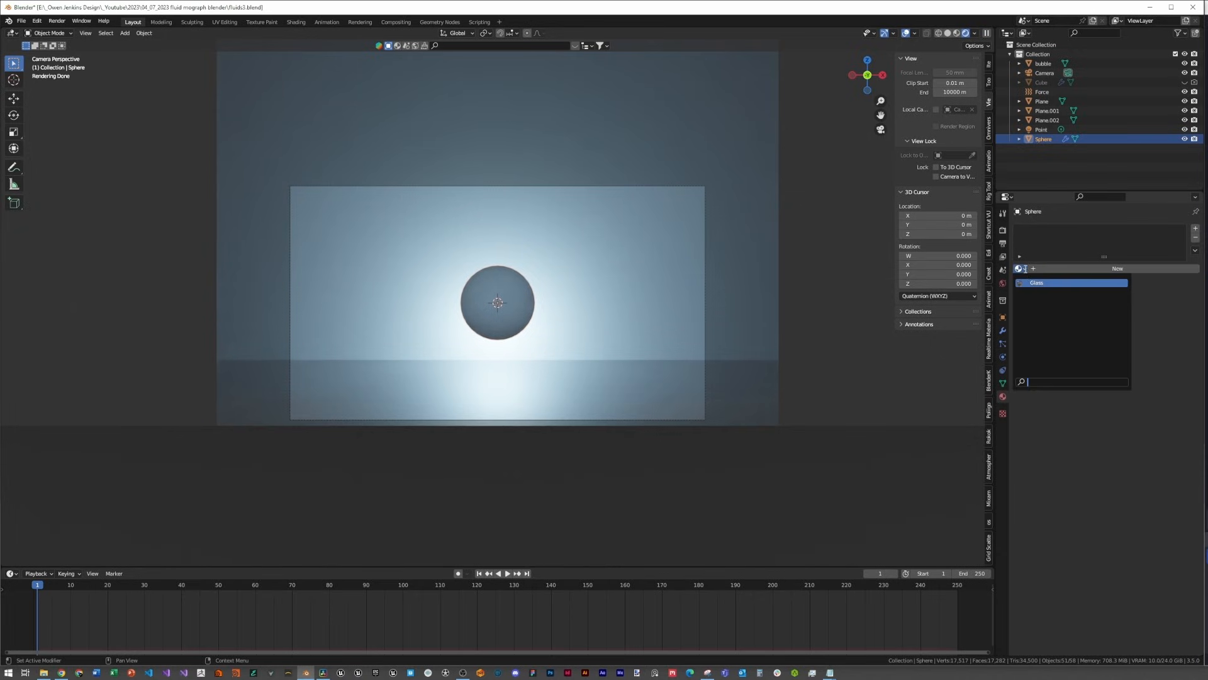
click(1035, 282)
right_click(503, 307)
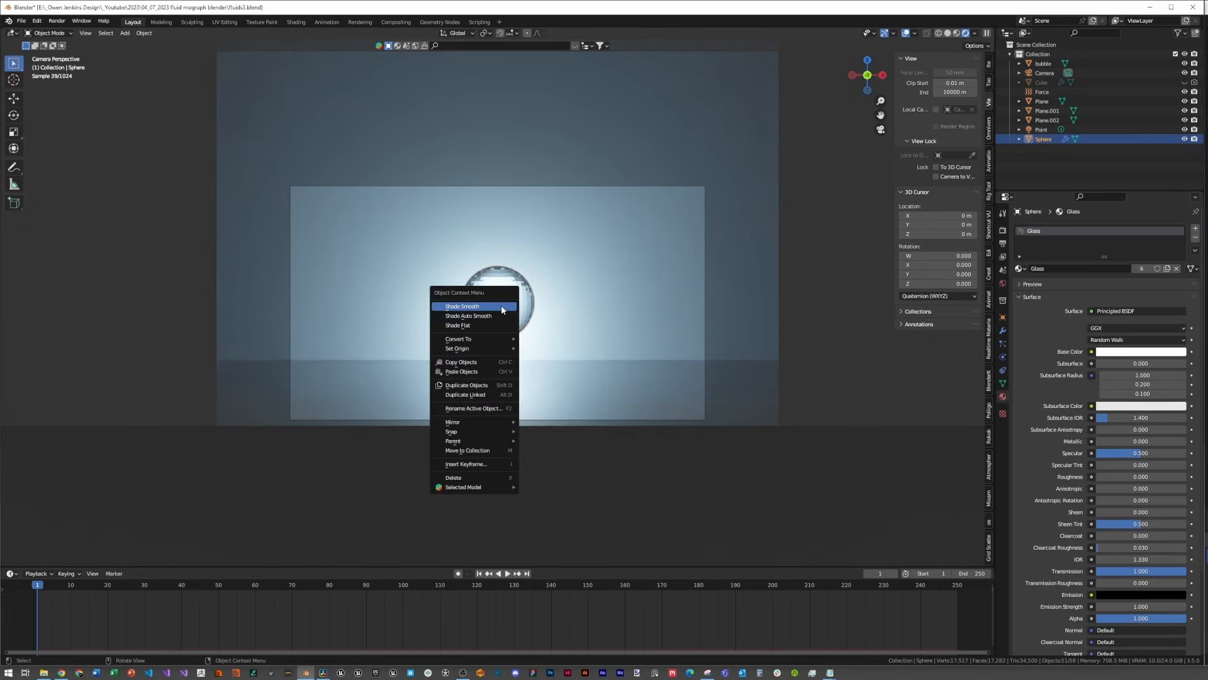
click(496, 308)
key(Home)
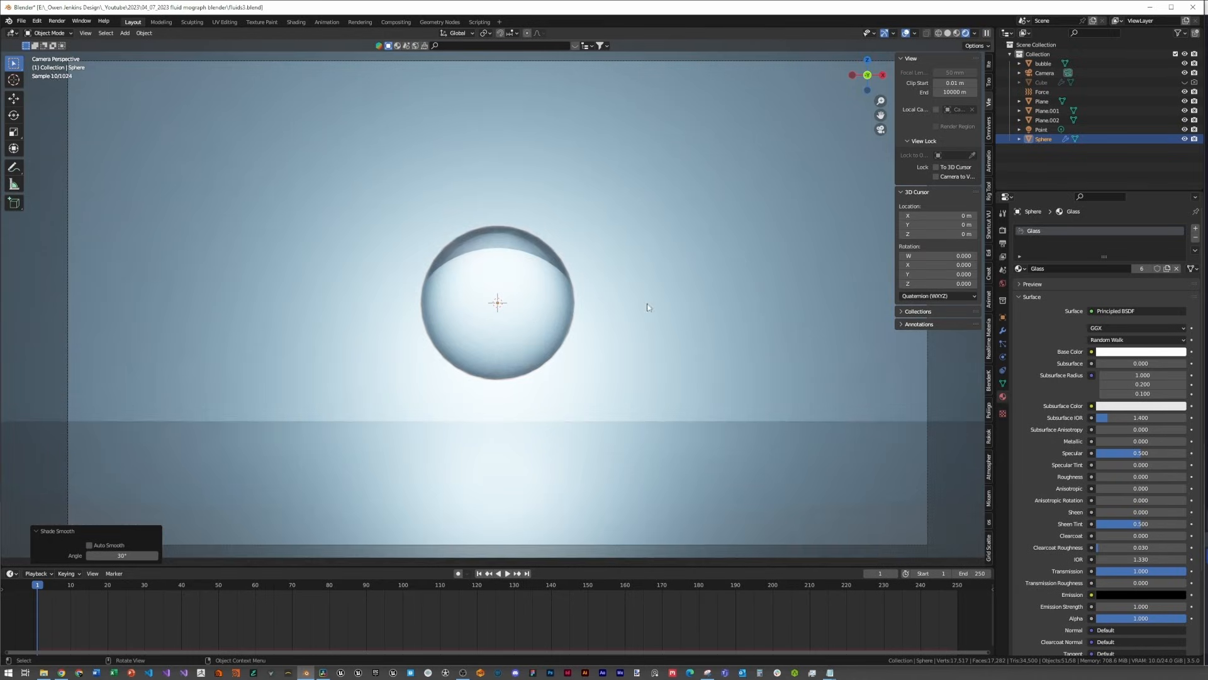
Step: Try larger render scales for the bubble particles, including 0.010 and 1.000, and try resizing the sphere in wireframe
click(1003, 344)
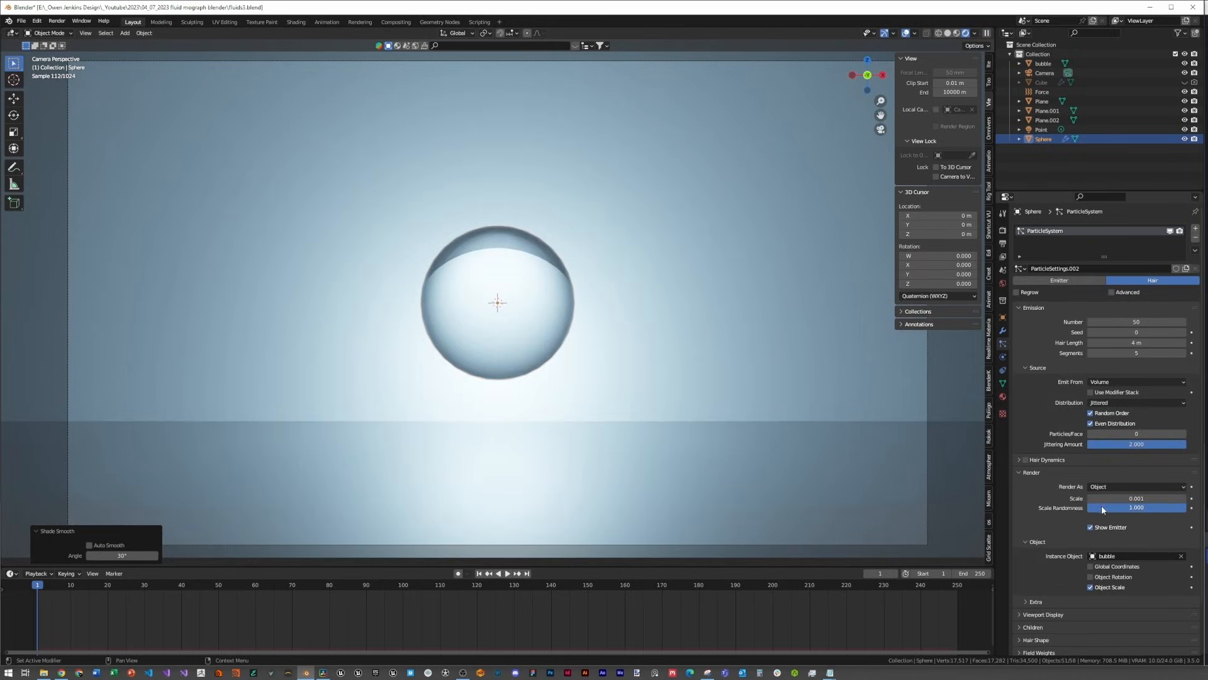
click(1107, 499)
text(1.86)
key(Return)
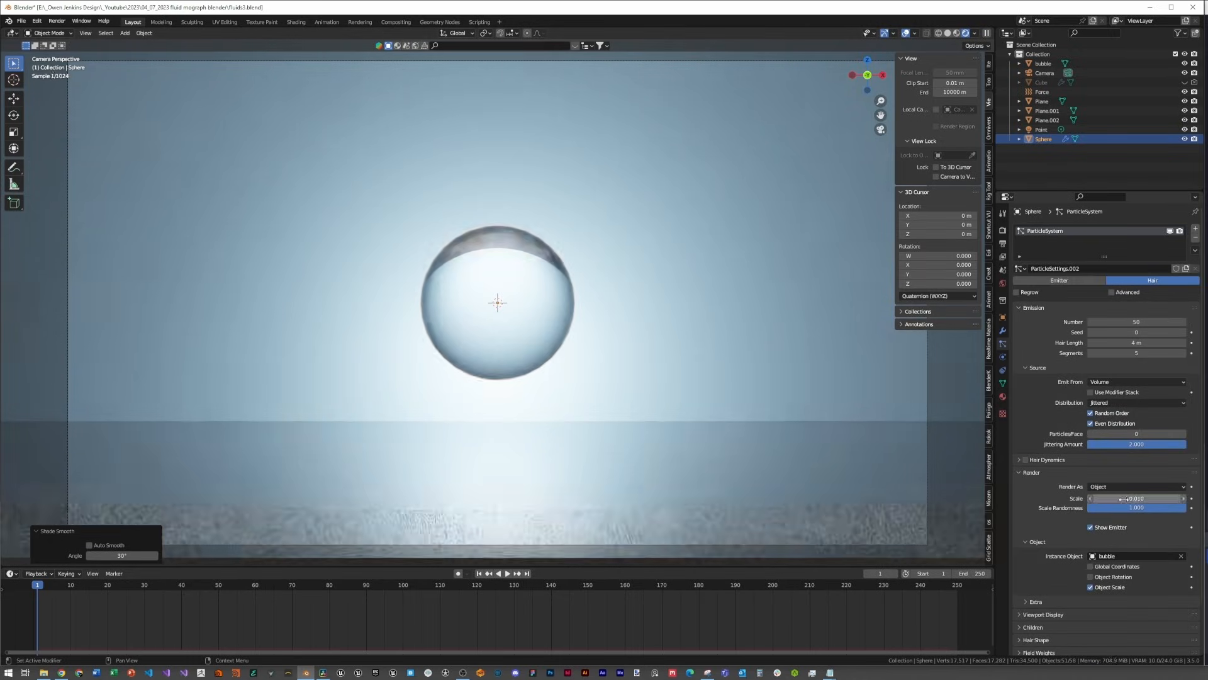
key(ctrl+z)
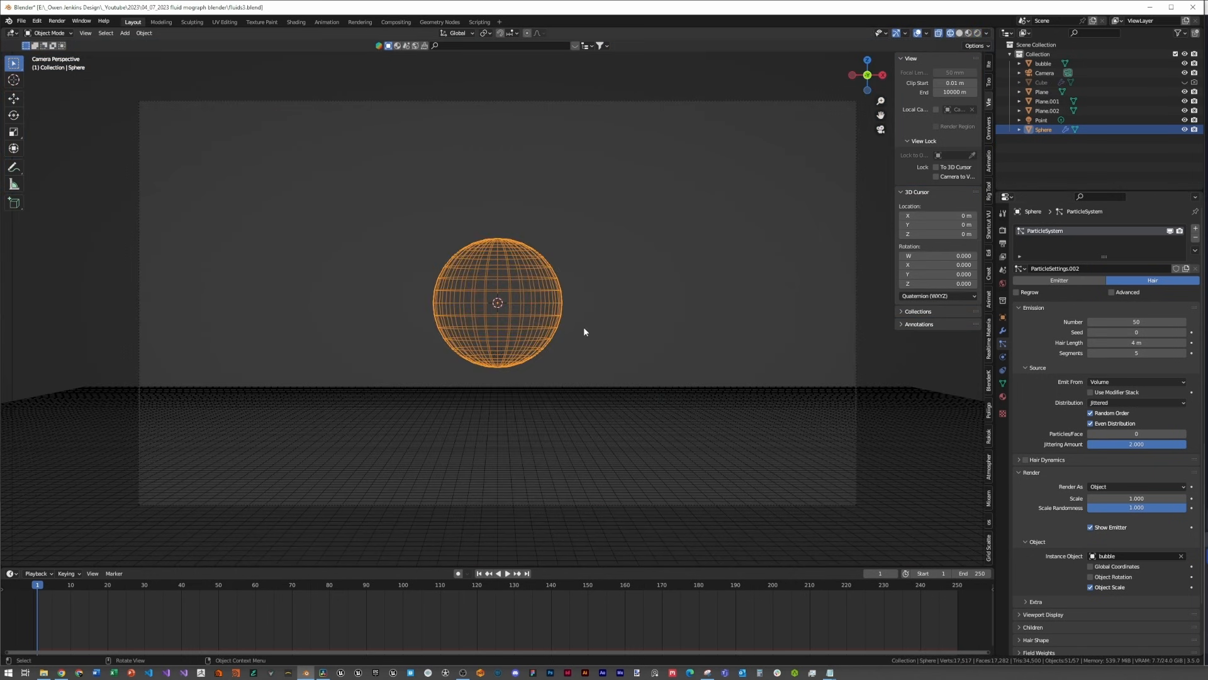
key(s)
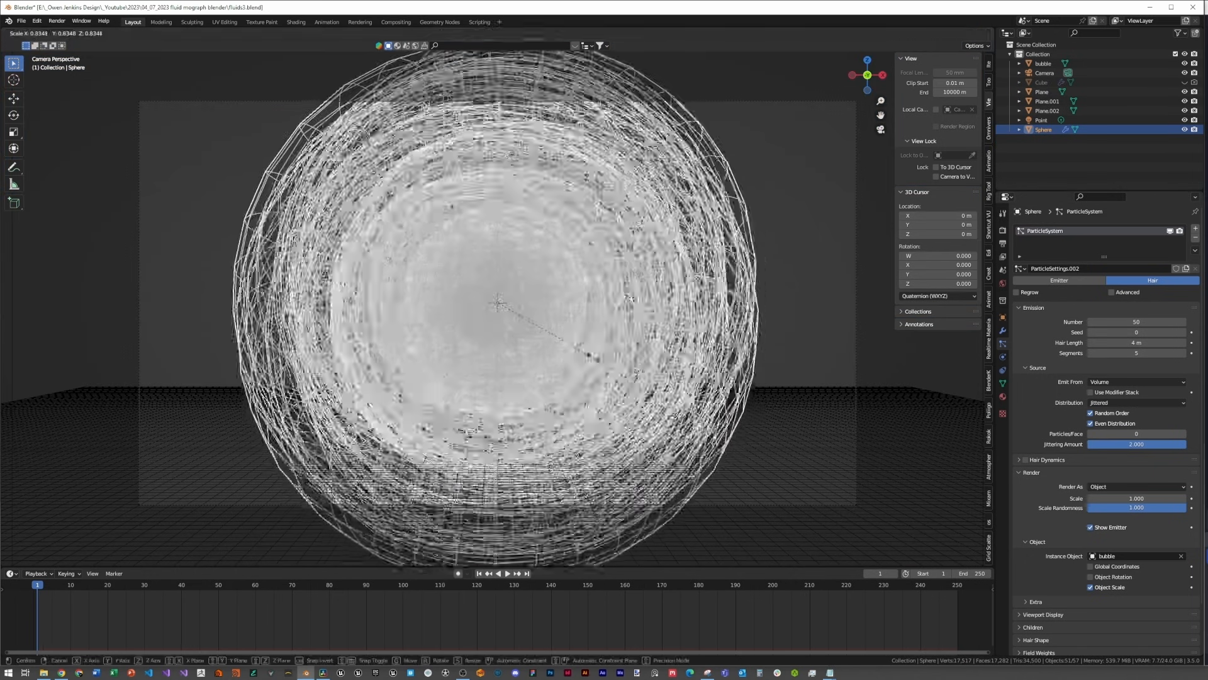
click(648, 347)
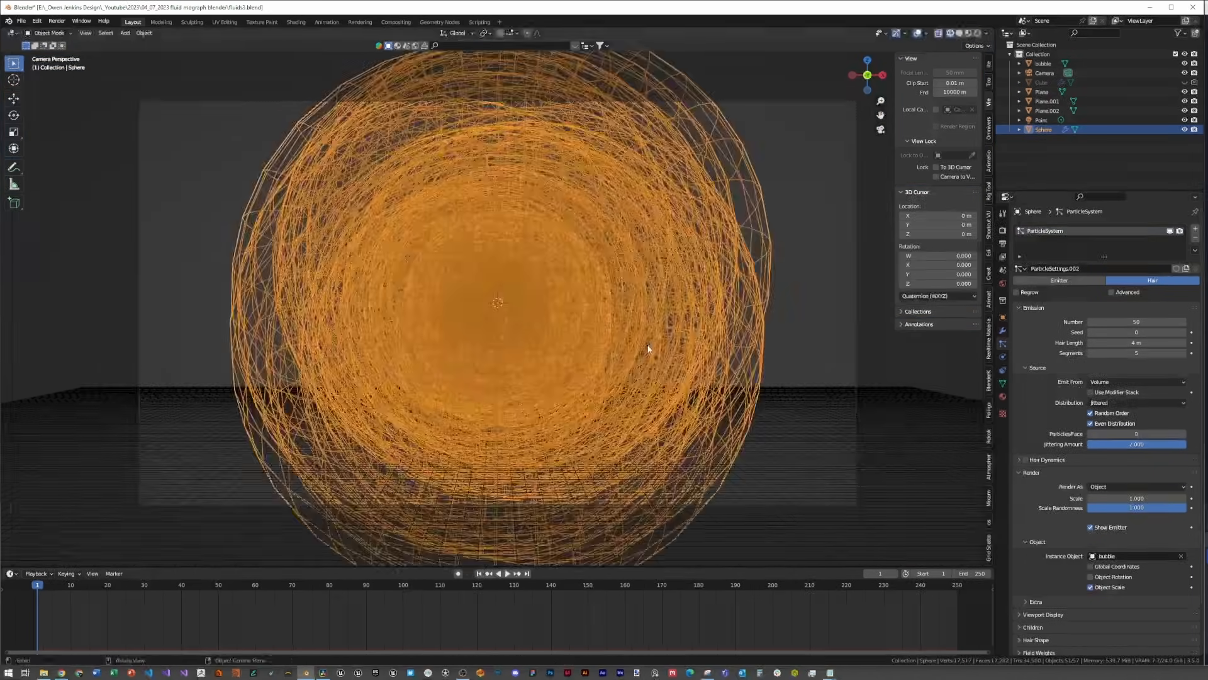
Step: Set the bubble particles' render scale to 0.010 and save the file
drag(1141, 498, 1088, 499)
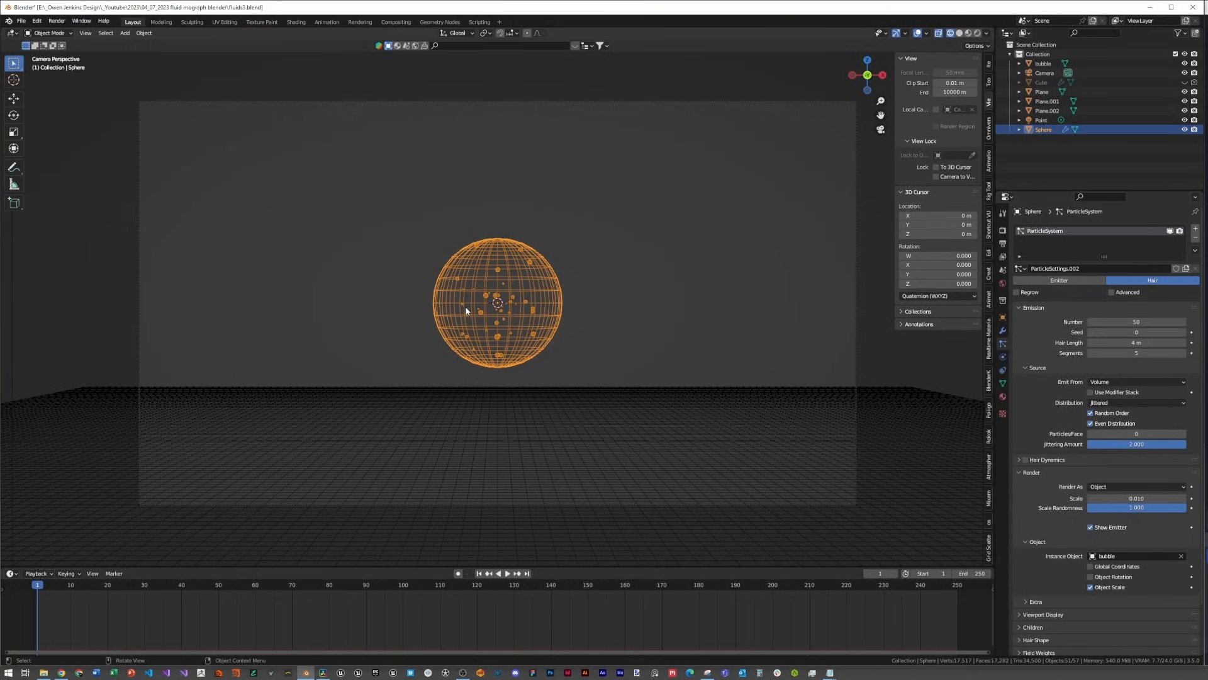
key(ctrl+s)
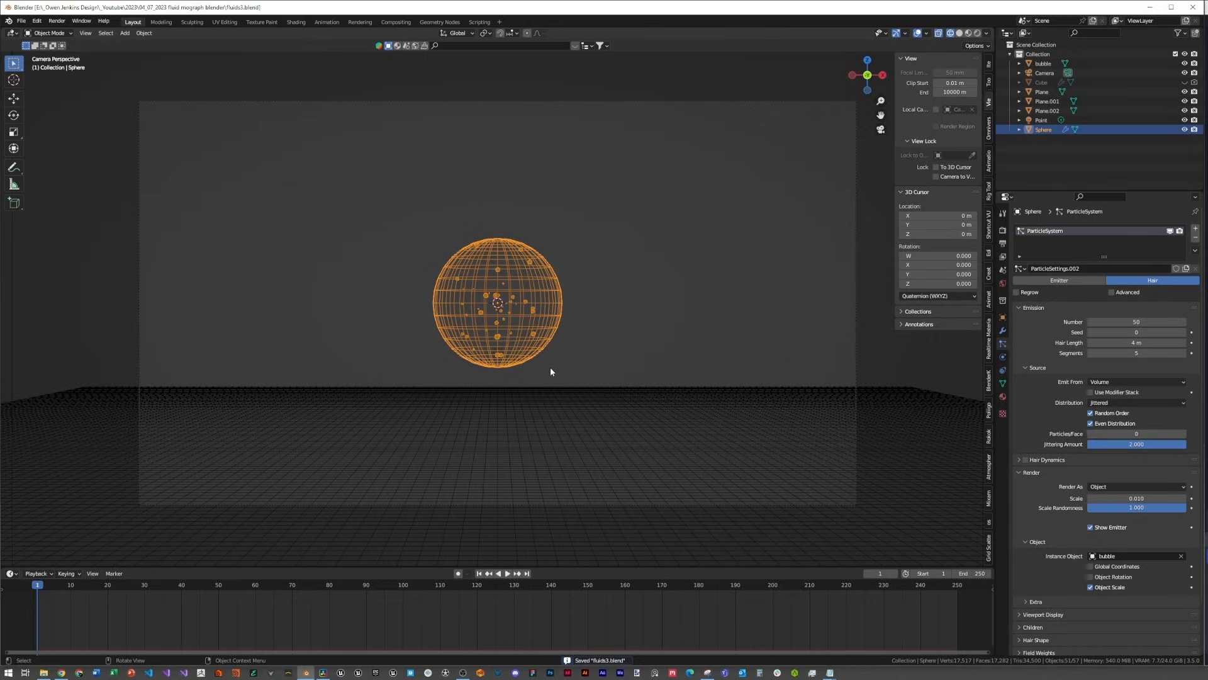
Step: In rendered view, scale the sphere down to about three quarters of its size and apply its scale
key(z)
key(z)
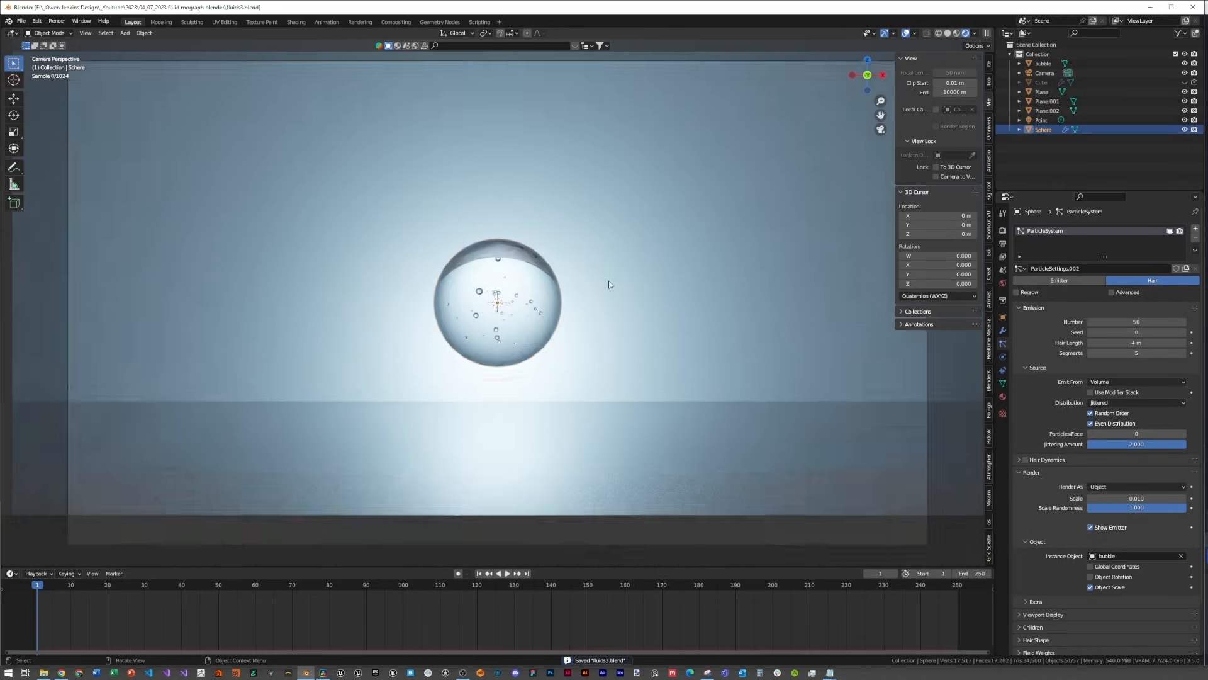
scroll(530, 263, down, 4)
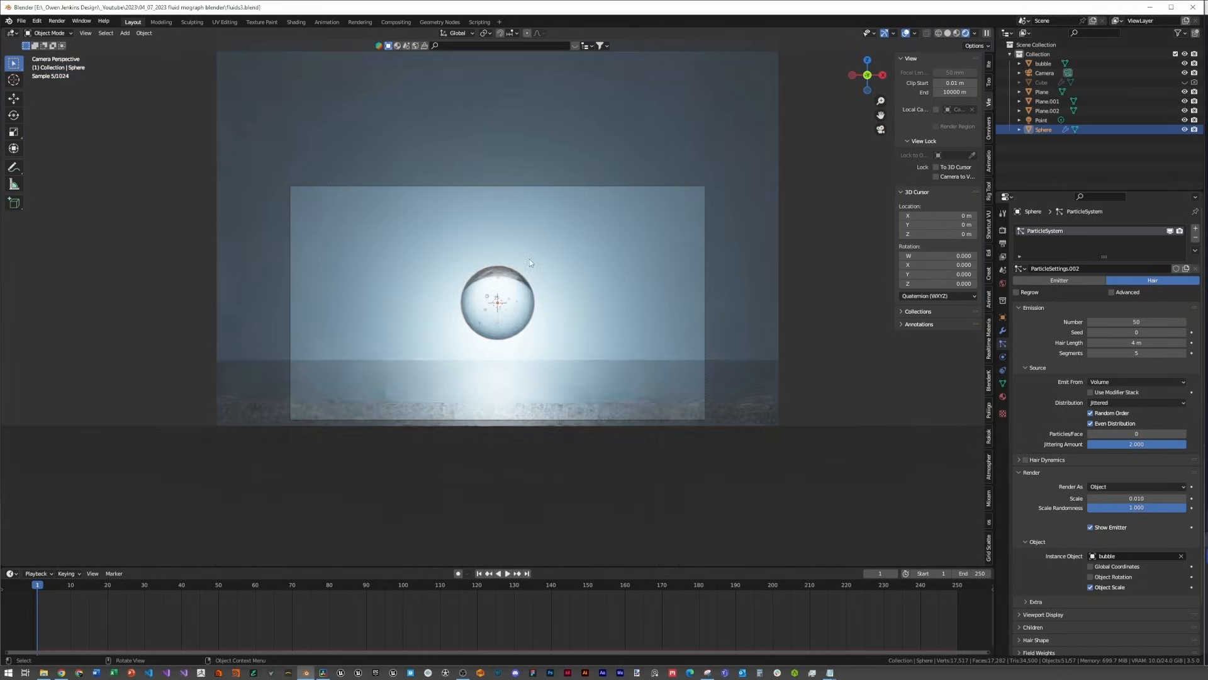
key(s)
click(647, 313)
key(ctrl+s)
key(ctrl+a)
click(516, 326)
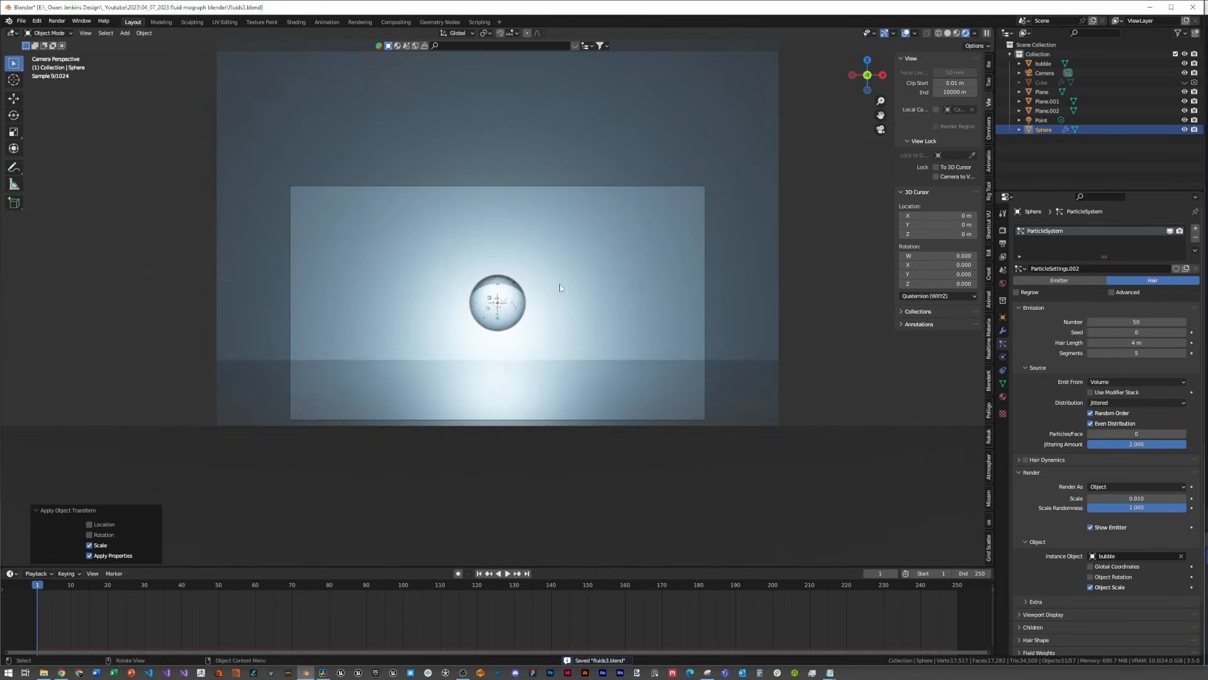
Step: Move the sphere up about 2.24 m along Z and auto-key its location at frame 1
key(g)
key(z)
click(590, 228)
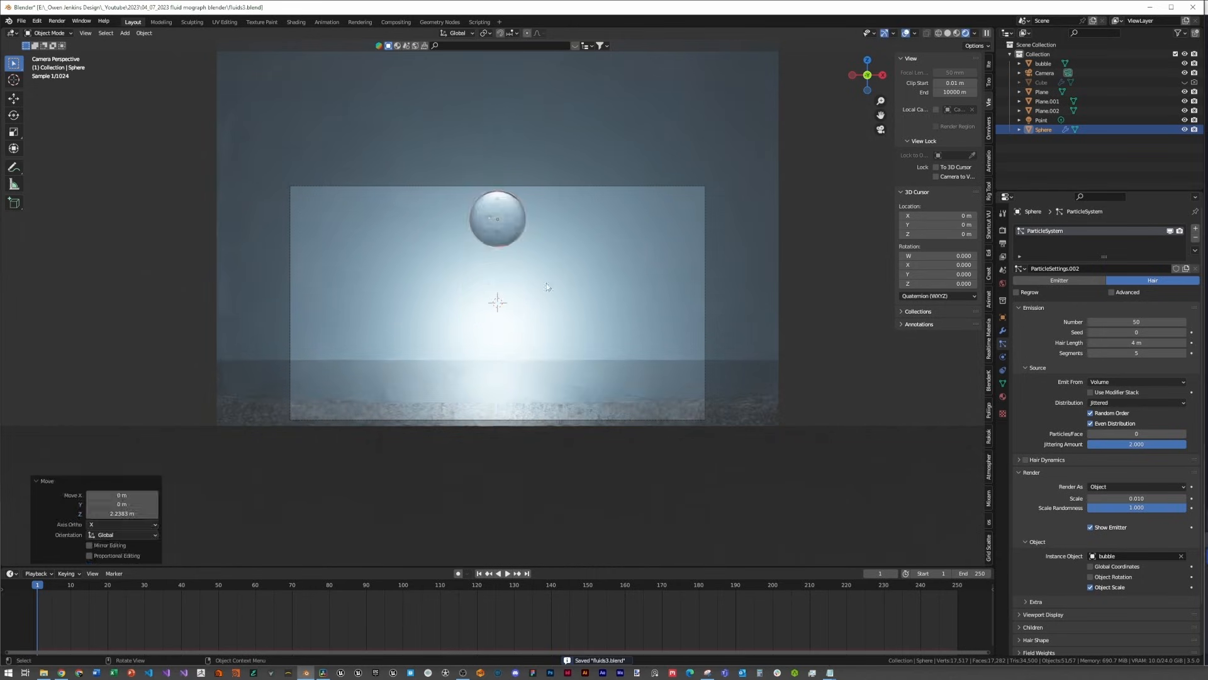
text(g0)
key(Return)
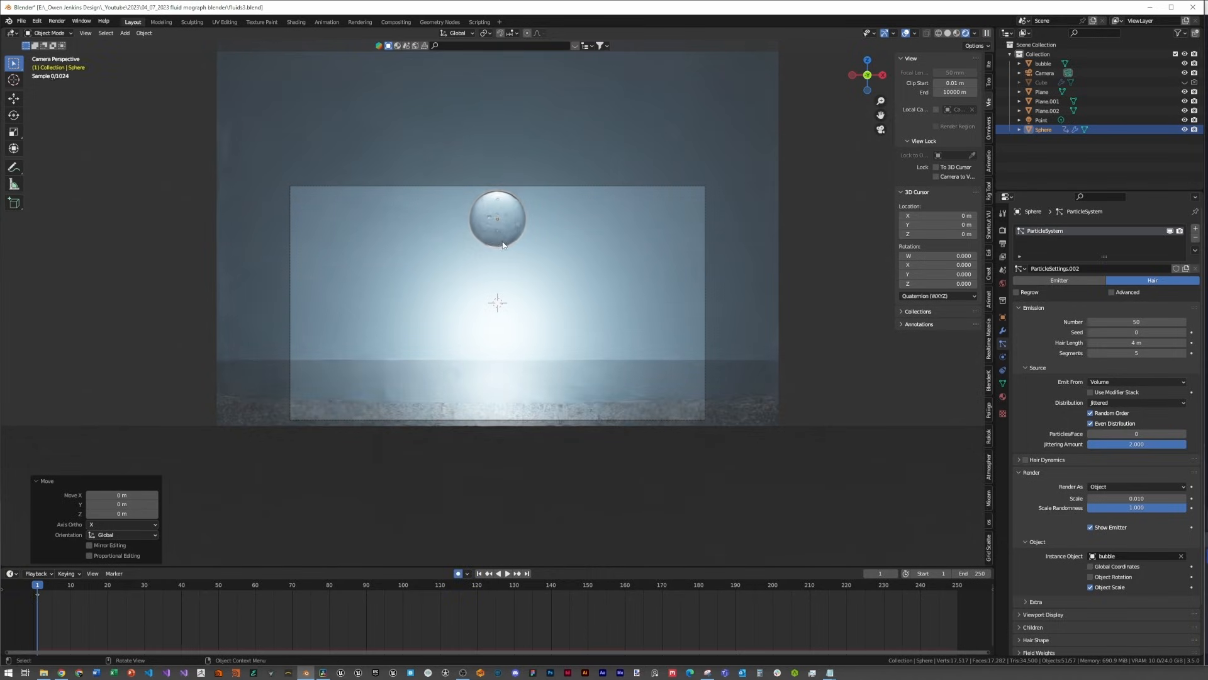
Step: At frame 40, keyframe the sphere moved down 8 m along Z
click(184, 585)
text(gz-3)
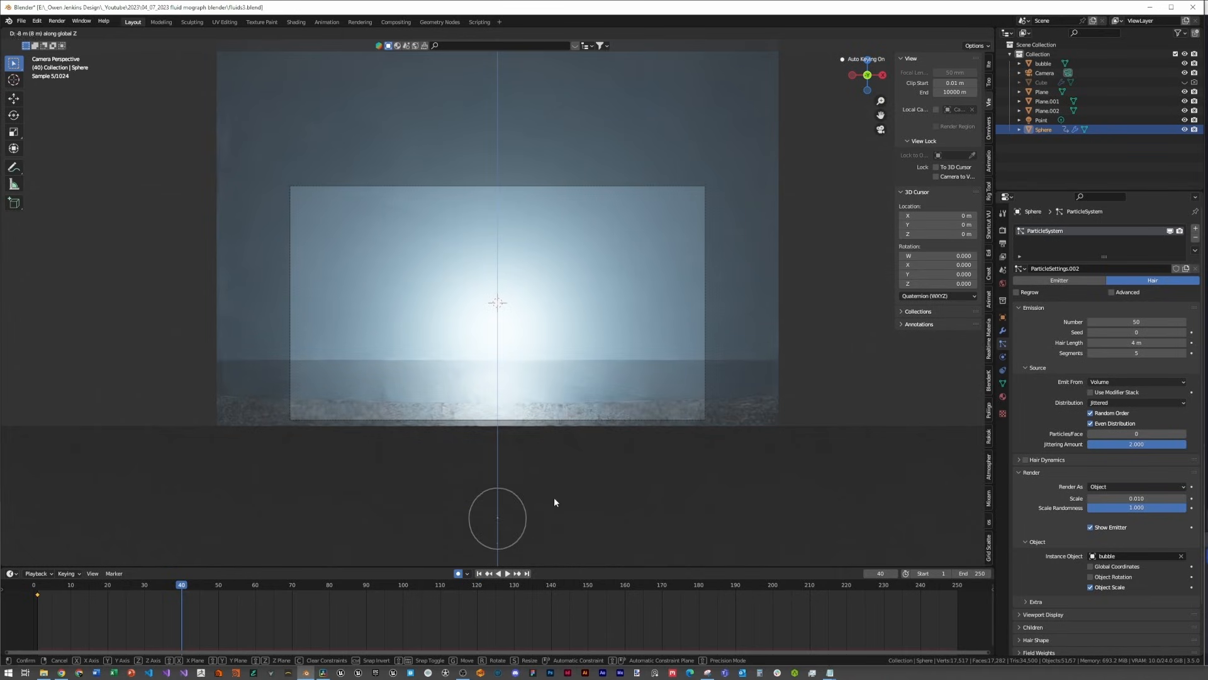
key(Return)
Step: Set the sphere's keyframes to Linear interpolation, then play the animation and return to frame 1
right_click(144, 608)
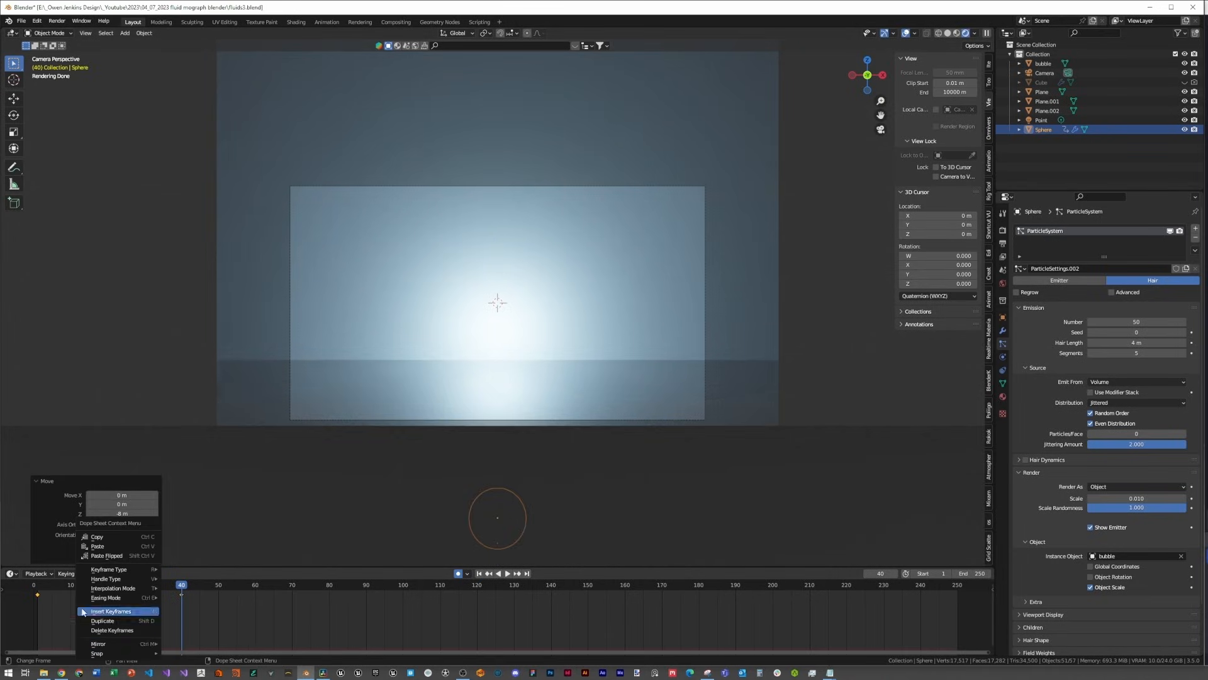
right_click(103, 606)
mouse_move(84, 588)
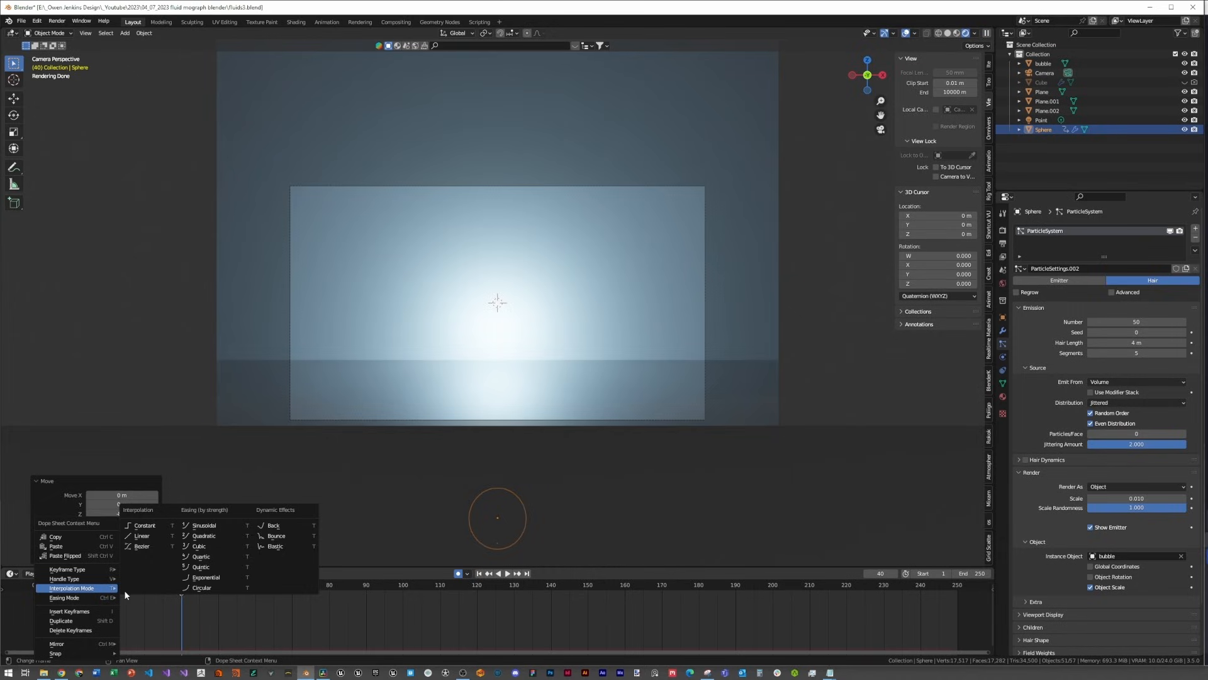
click(146, 536)
key(space)
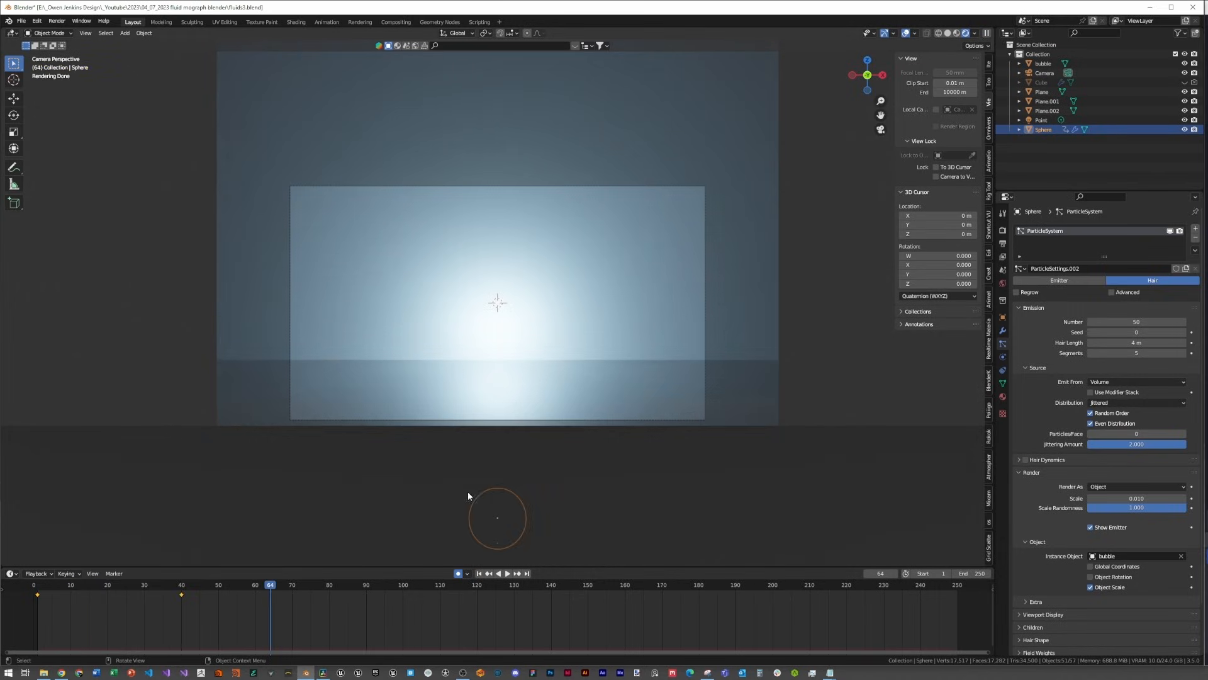
key(shift+Left)
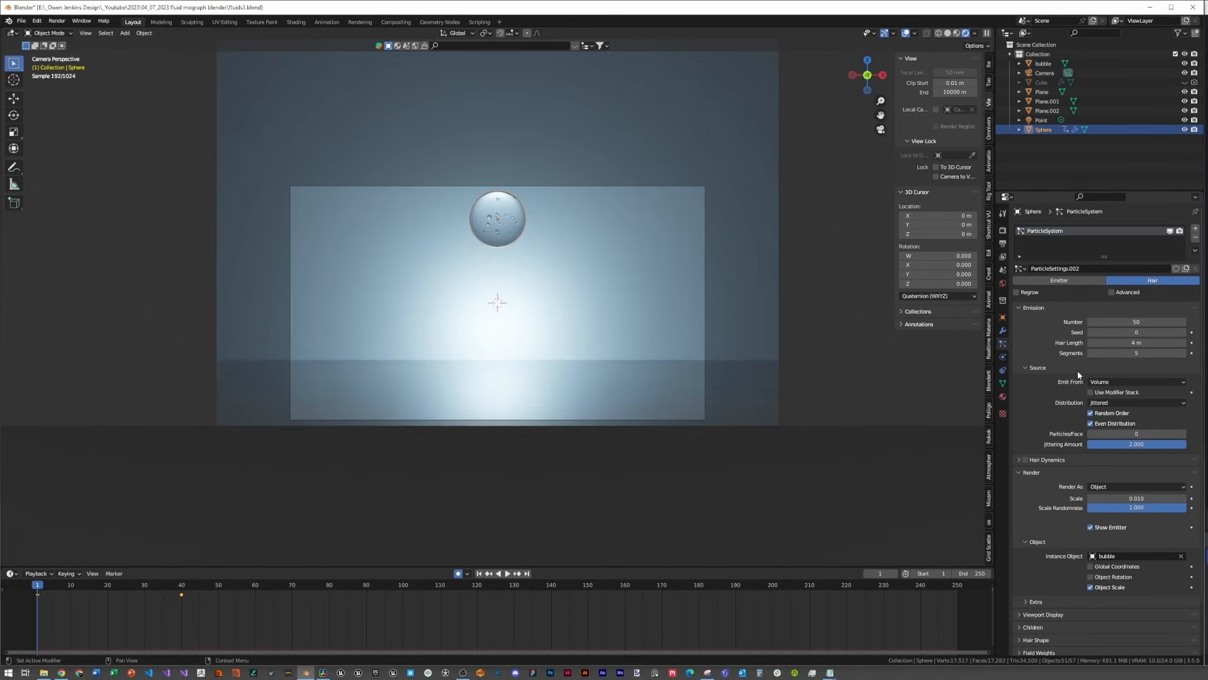
Step: Add Dynamic Paint physics to the sphere with type Brush and create the brush
click(1002, 356)
click(1076, 260)
click(1138, 288)
click(1114, 315)
click(1107, 318)
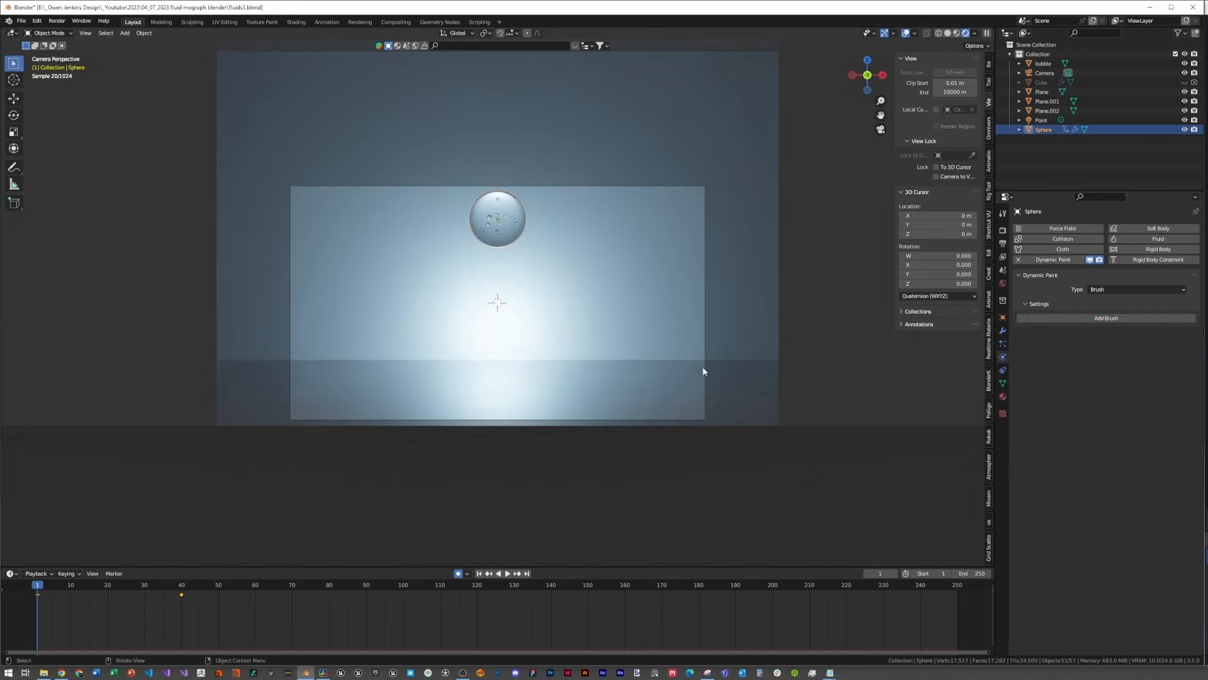
Step: Add Dynamic Paint to the floor plane as a Canvas and set its surface type to Waves
click(738, 383)
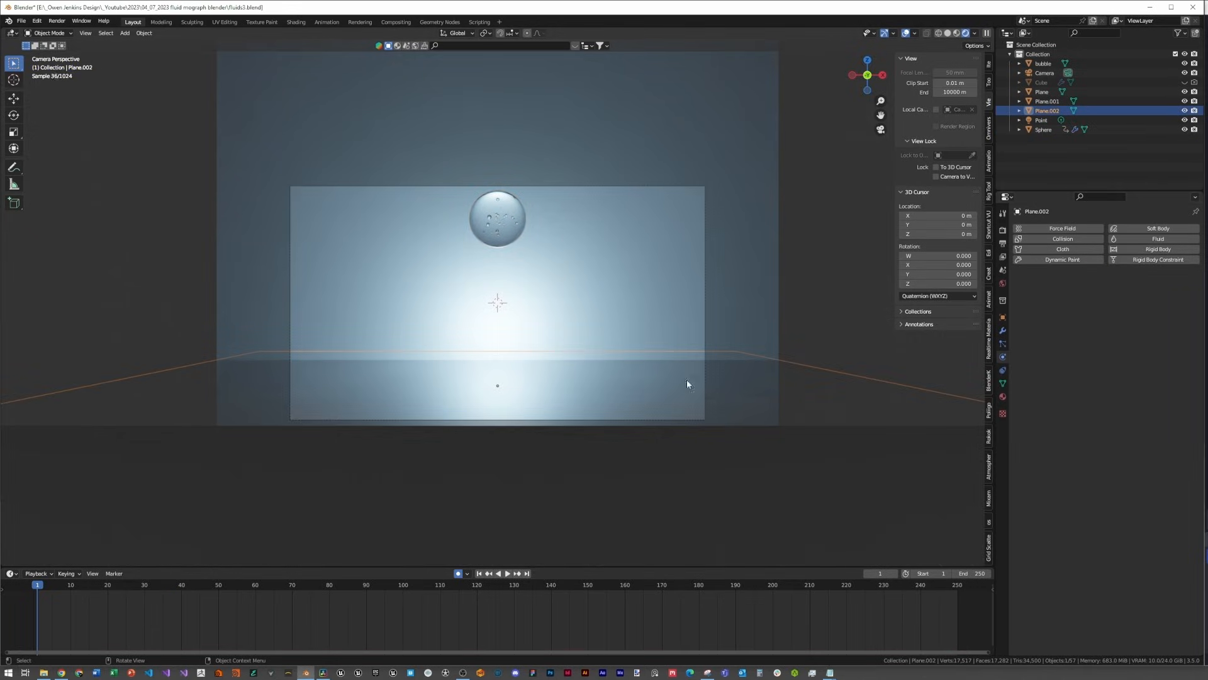
click(1070, 260)
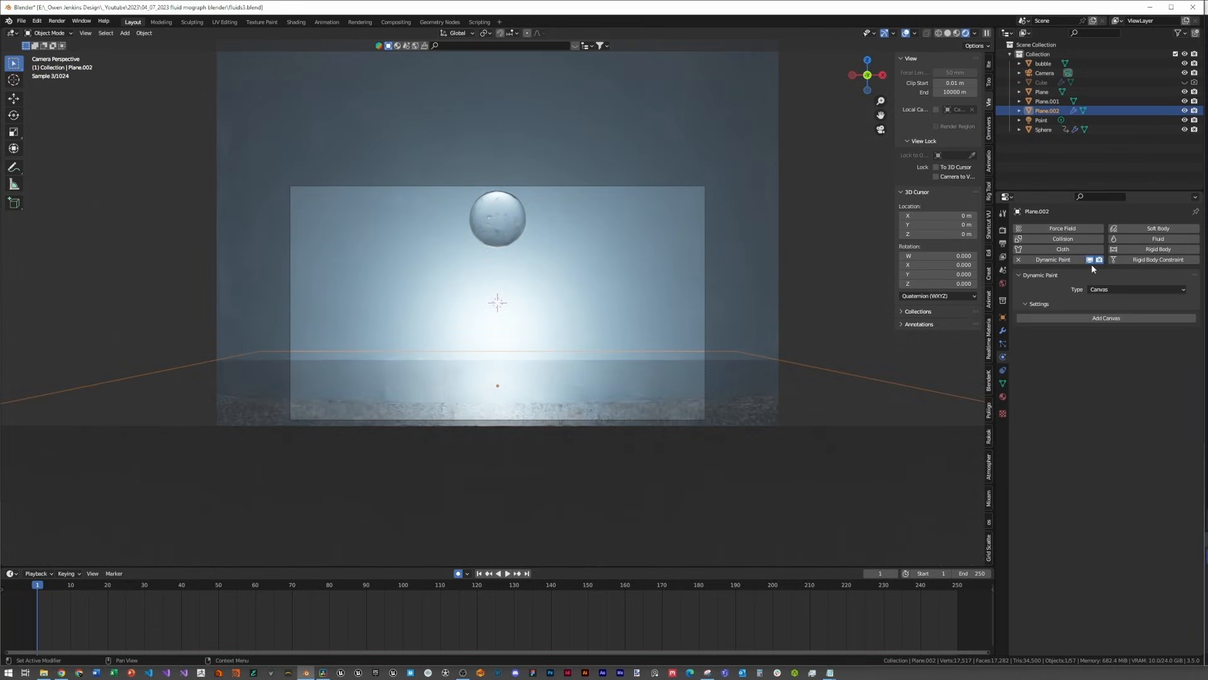
click(1099, 318)
click(1126, 426)
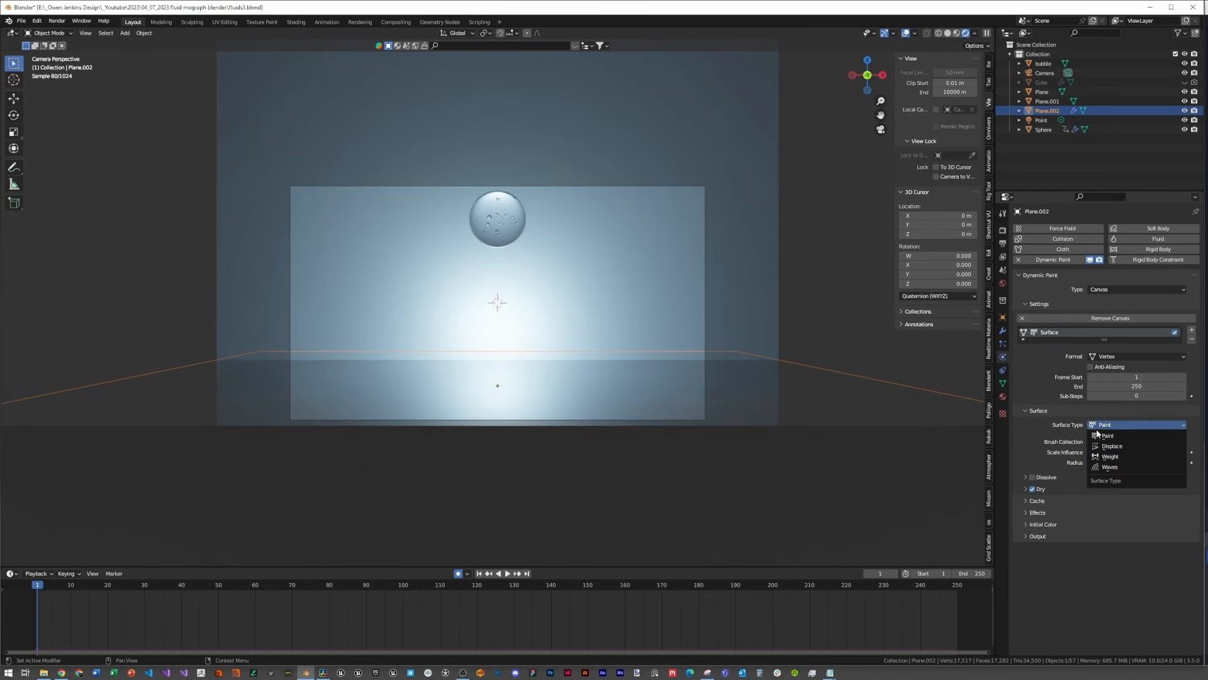
click(1109, 469)
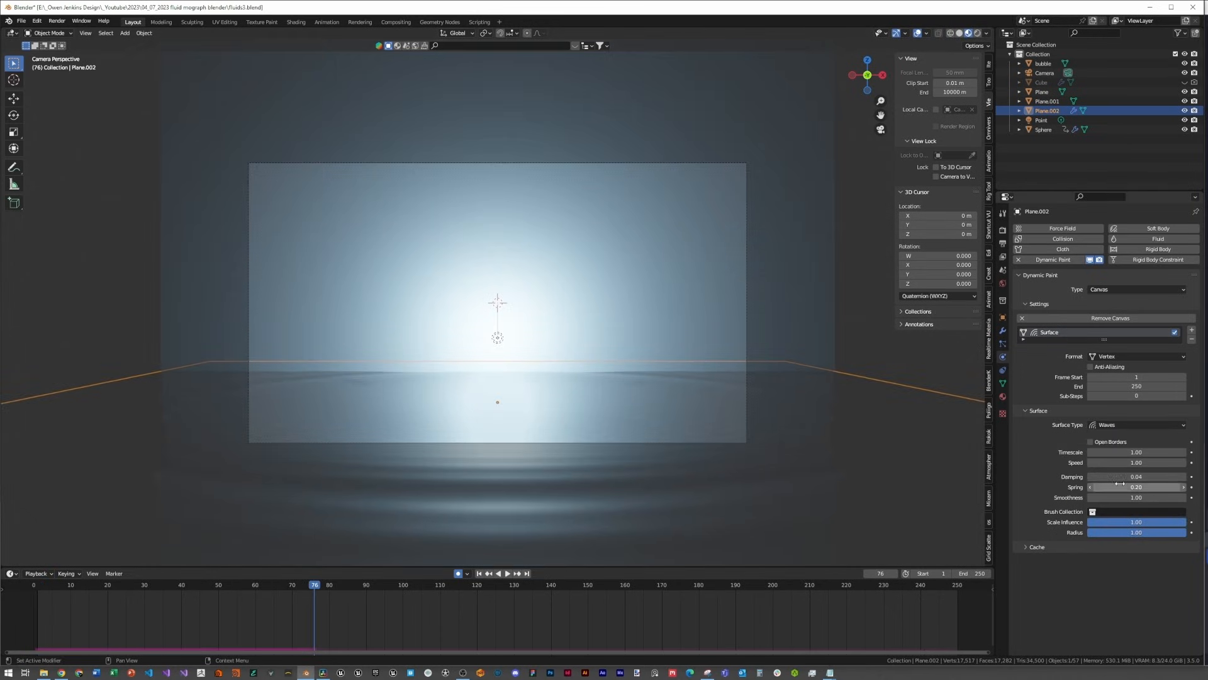
Step: Save fluids3.blend and play the animation to check the waves on the floor plane
key(ctrl+s)
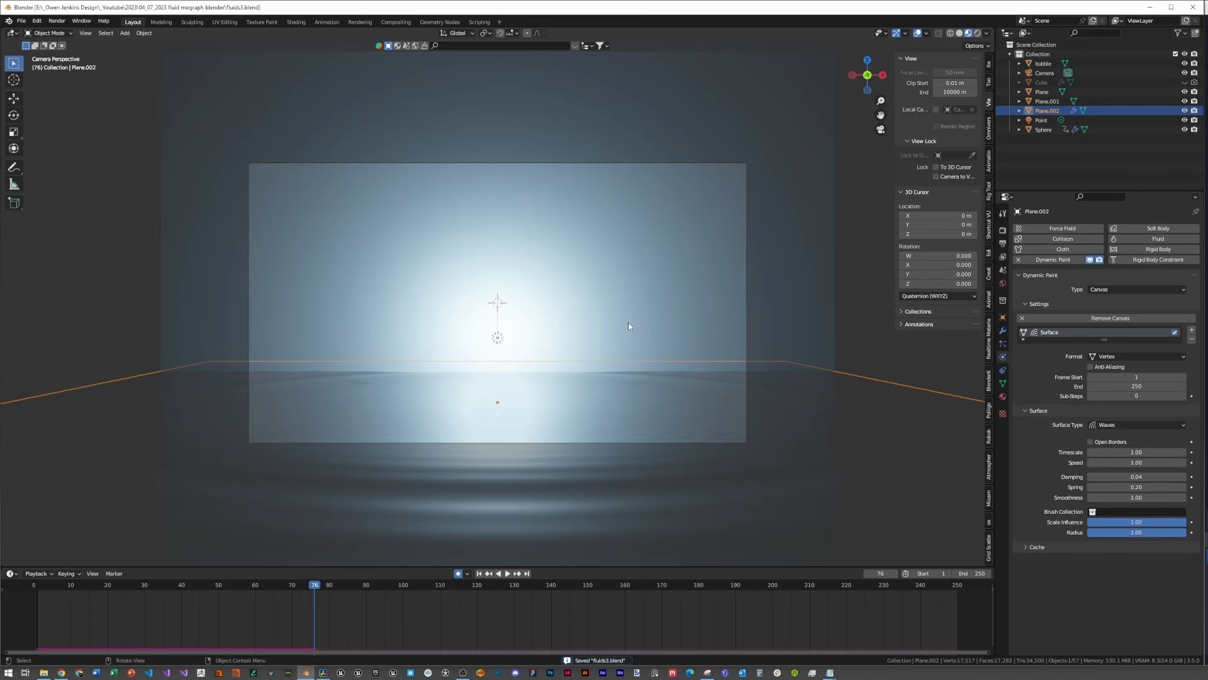
key(space)
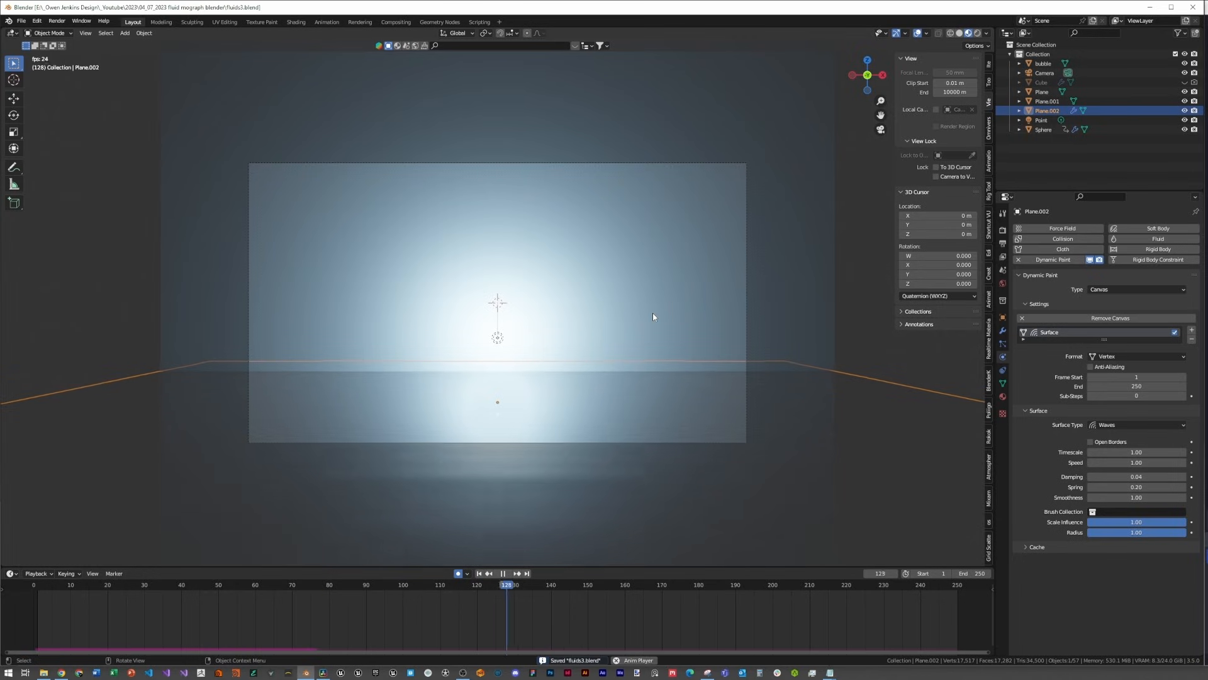
key(space)
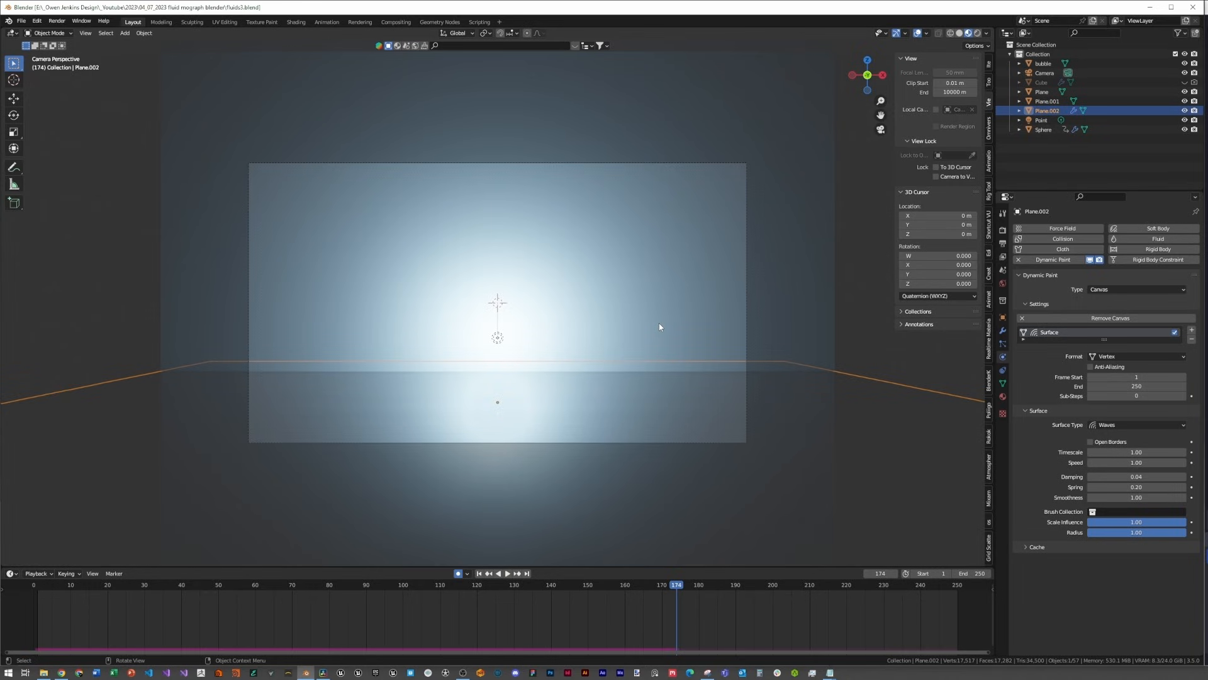
Step: Return to frame 1, save the scene, and save a new copy as fluids4.blend
middle_drag(439, 324, 750, 291)
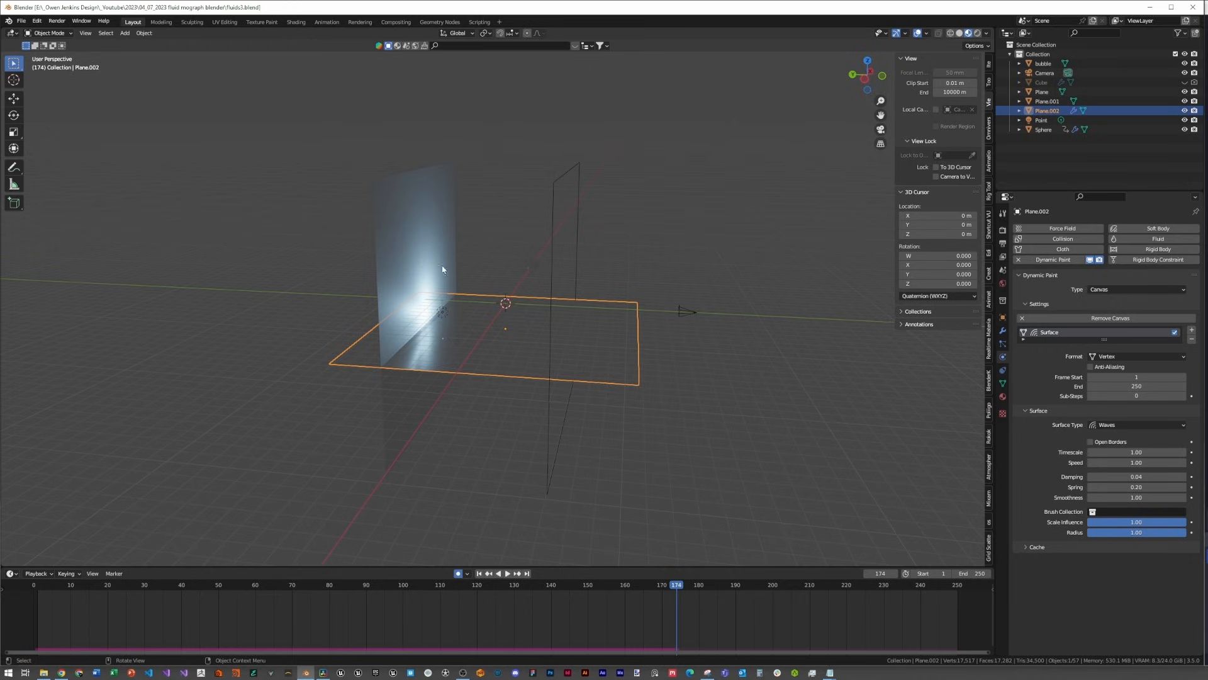
key(Escape)
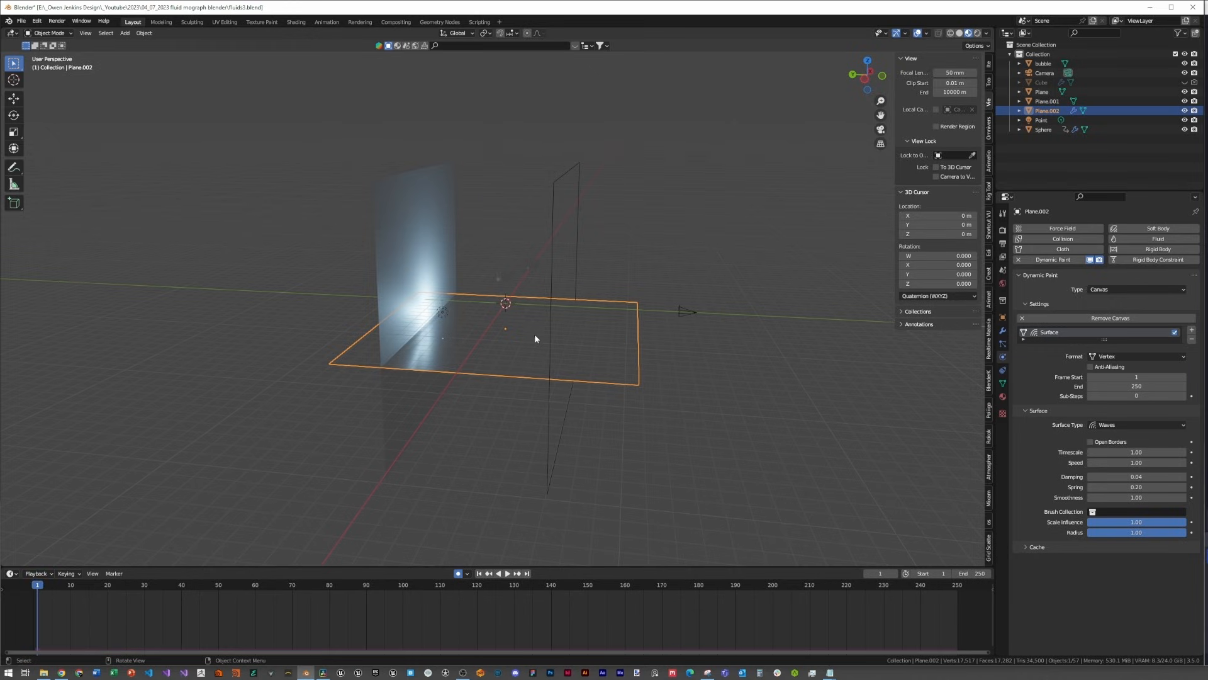
key(ctrl+s)
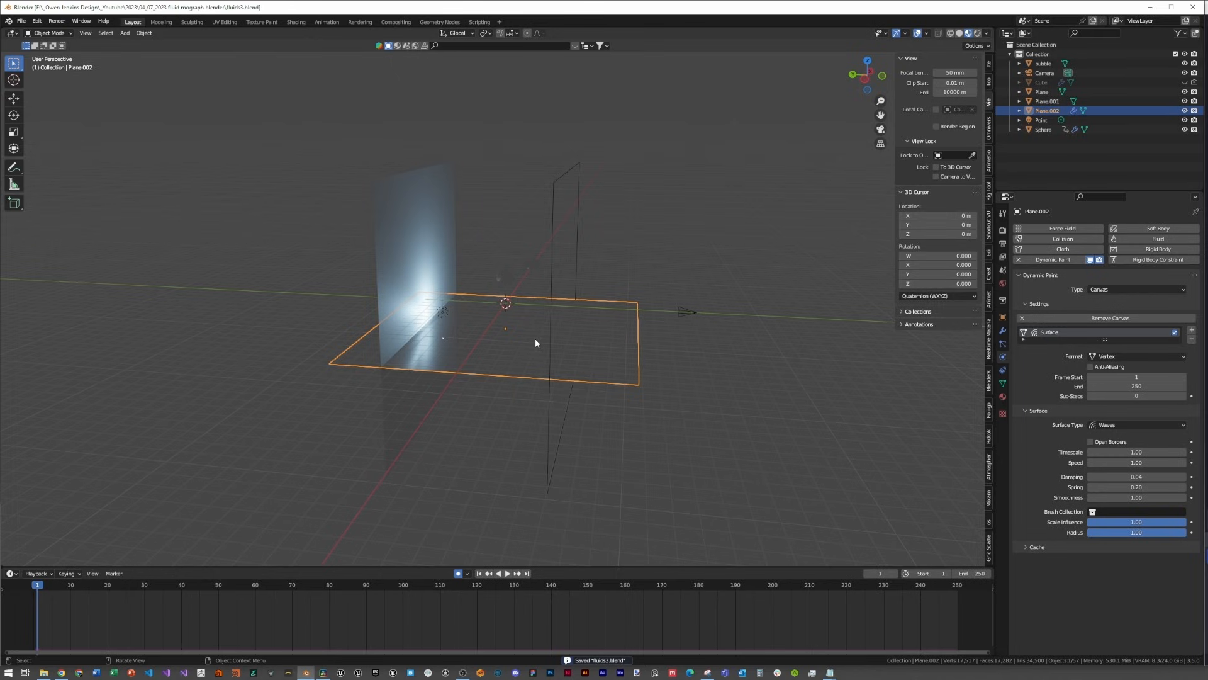
key(ctrl+shift+s)
click(358, 481)
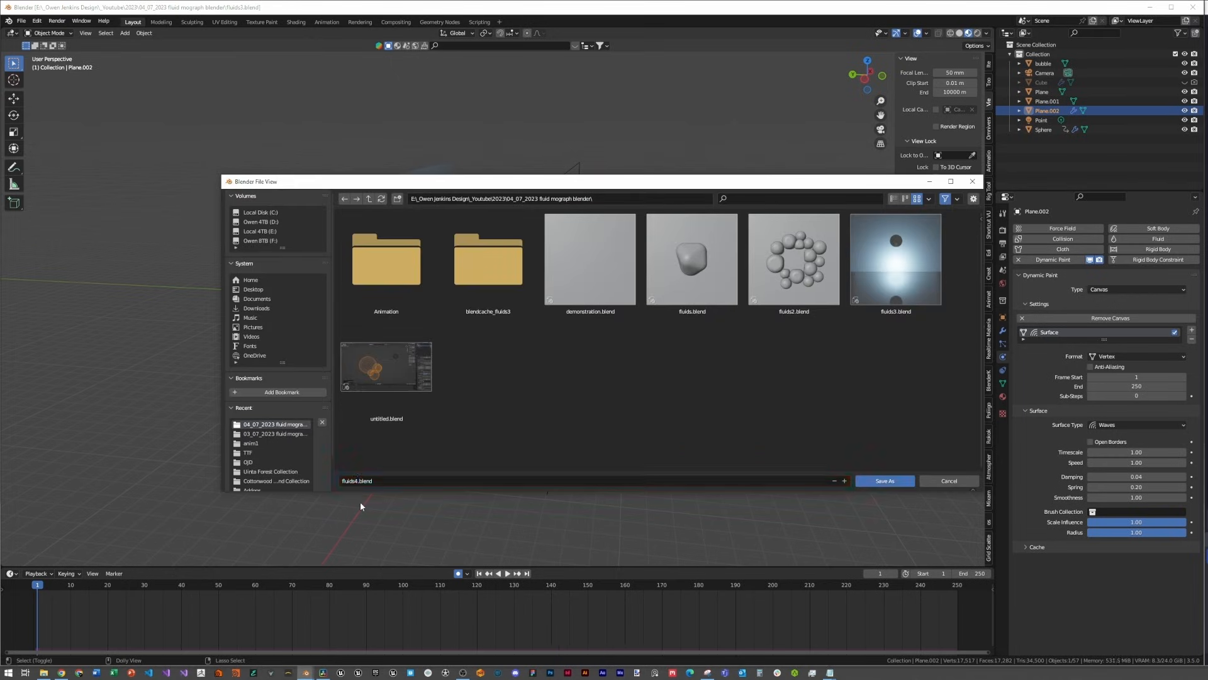
text(4)
key(Return)
Step: Delete the floor plane and switch the viewport to solid shading
key(Delete)
middle_drag(495, 334, 861, 347)
mouse_move(684, 349)
middle_down()
mouse_move(604, 296)
mouse_move(586, 350)
mouse_move(483, 308)
middle_up()
key(z)
click(630, 343)
Step: Move the sphere freehand to a new spot in front of the background plane
scroll(587, 350, up, 7)
click(528, 228)
middle_drag(527, 228, 603, 301)
key(g)
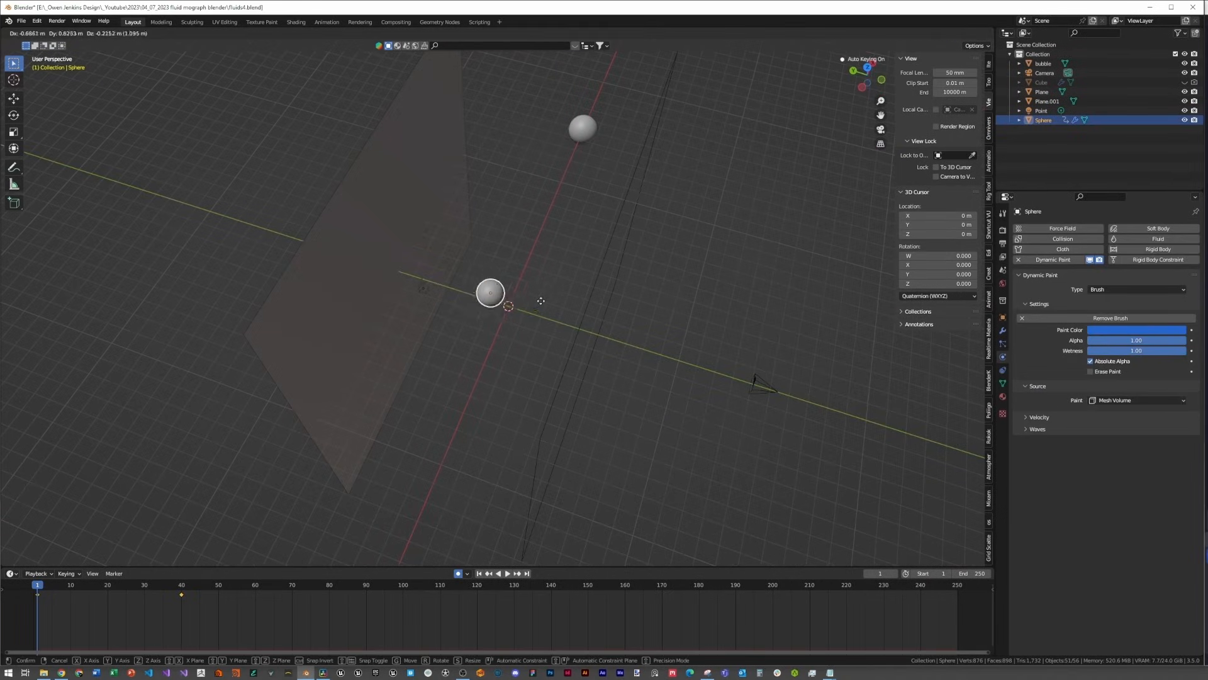
click(485, 296)
middle_drag(485, 296, 489, 242)
Step: Duplicate the sphere twice, offsetting the second copy about -4.13 m in Y and -4.47 m in Z
key(shift+d)
click(568, 276)
middle_drag(567, 276, 618, 281)
key(shift+d)
click(519, 368)
middle_drag(519, 368, 788, 396)
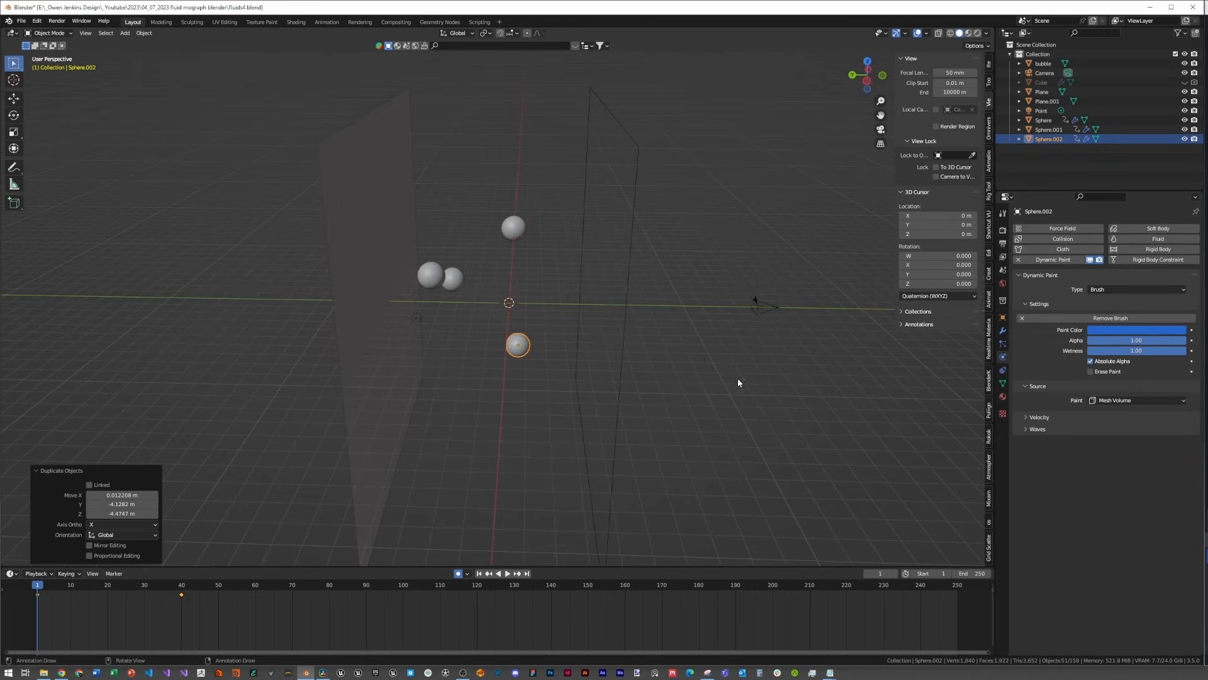
Step: Reposition the lower copy and duplicate it, placing the new sphere about 10.45 m away along negative X
key(g)
click(765, 372)
middle_drag(670, 364, 809, 456)
key(shift+d)
click(547, 339)
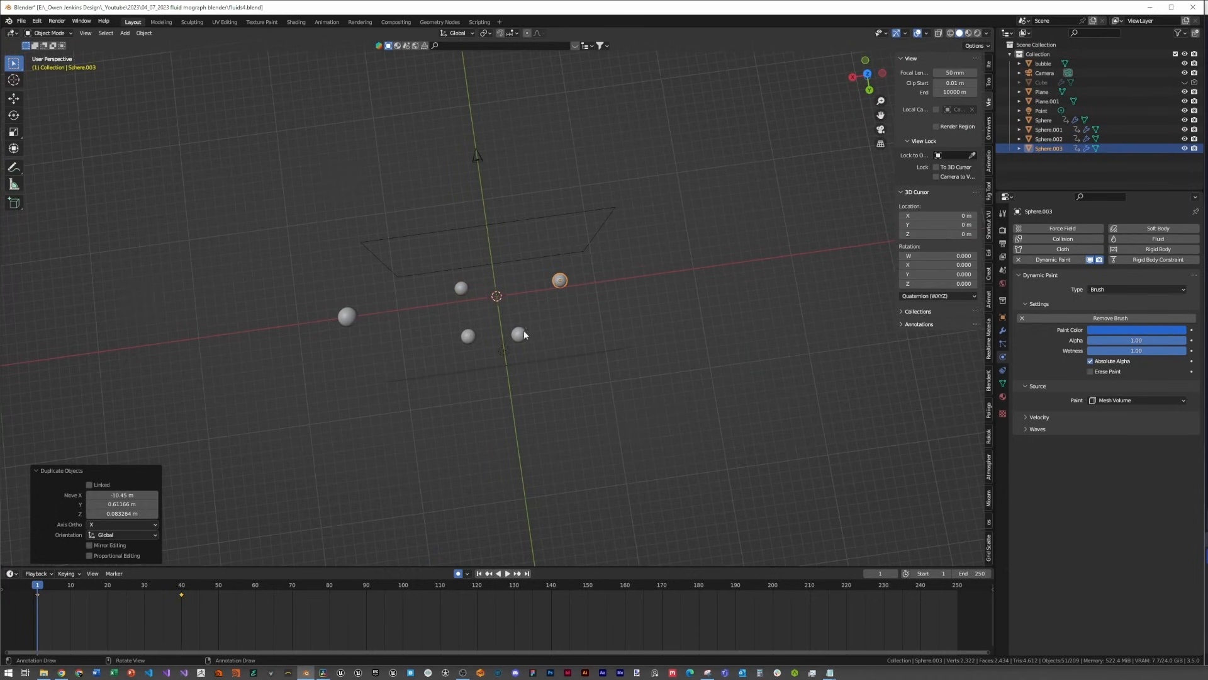
Step: Move the original sphere freehand and stretch it along X by about 2.72
click(520, 334)
key(g)
click(607, 352)
middle_drag(607, 353, 739, 315)
key(s)
key(x)
click(60, 40)
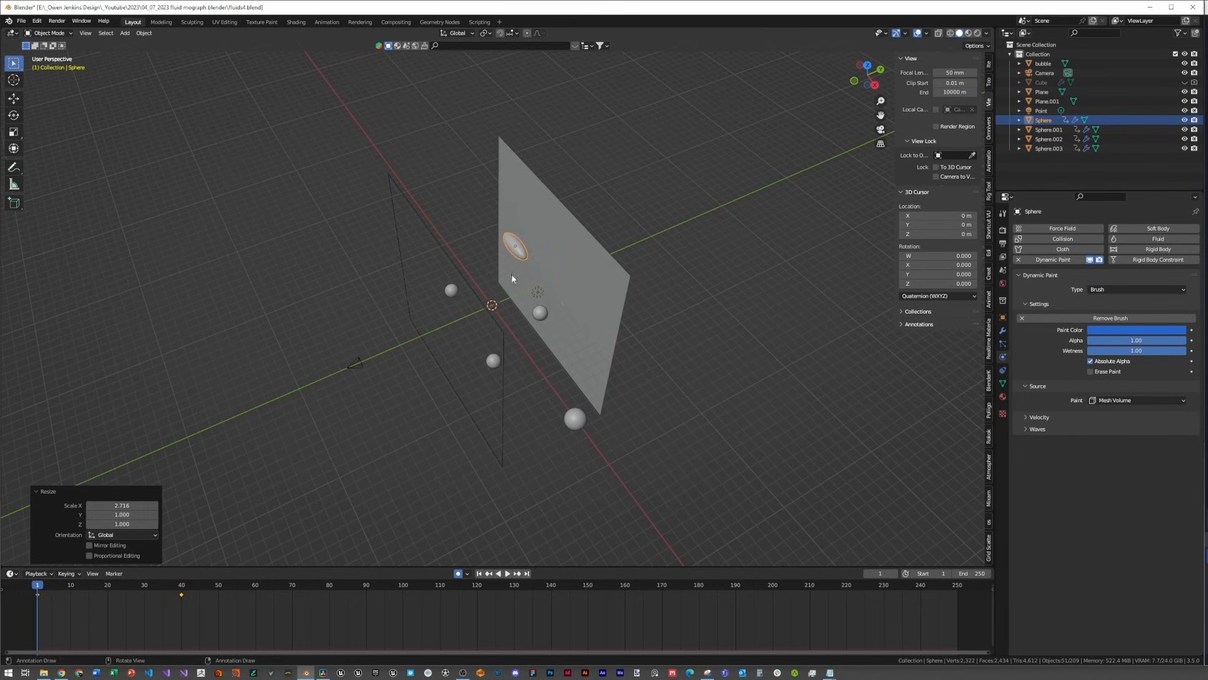
Step: Stretch the first duplicate sphere along X by about 3.15 and rotate it about -29.5° around Z
click(541, 313)
key(s)
key(x)
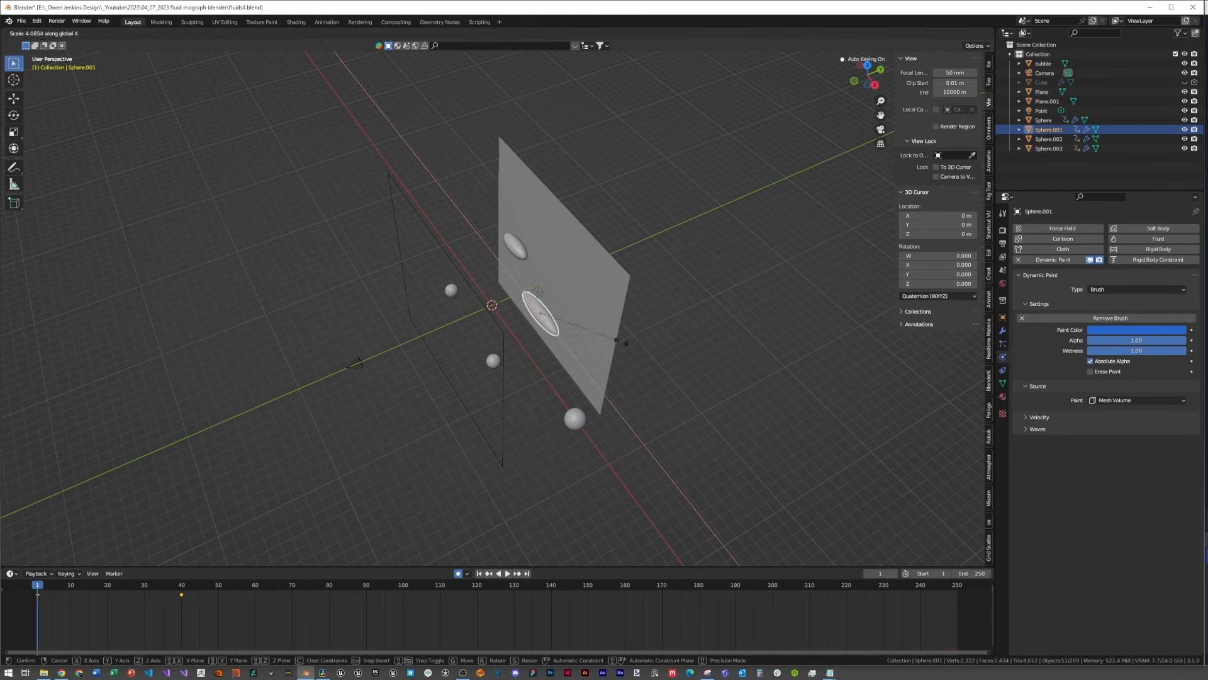
click(603, 331)
key(r)
key(z)
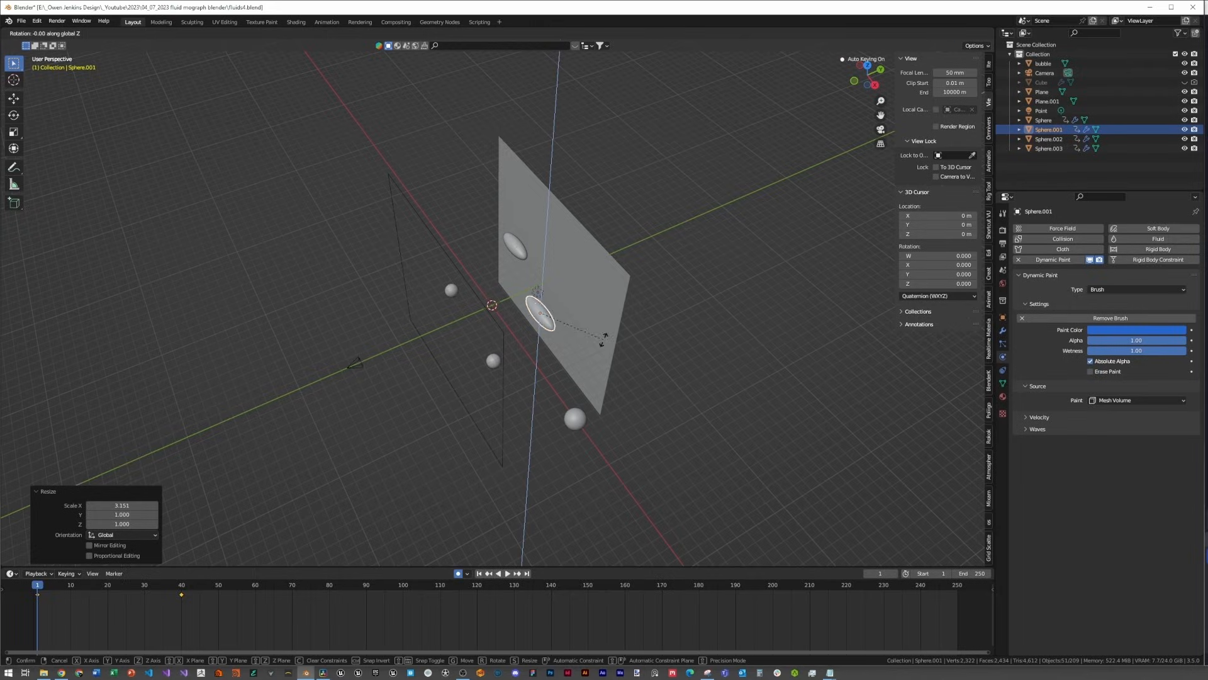
click(560, 340)
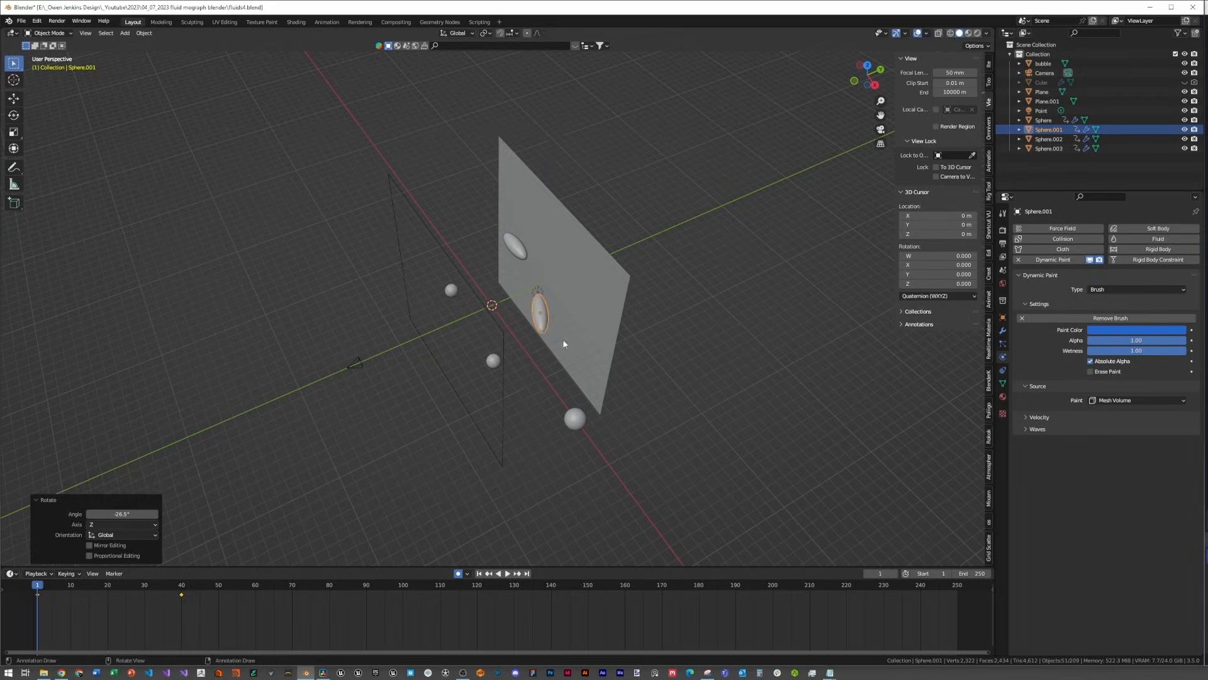
Step: In camera view, move Sphere.001 about 1.5 m along X and 2.85 m up, and tilt it downward to the right
key(KP_0)
key(Home)
scroll(597, 311, up, 3)
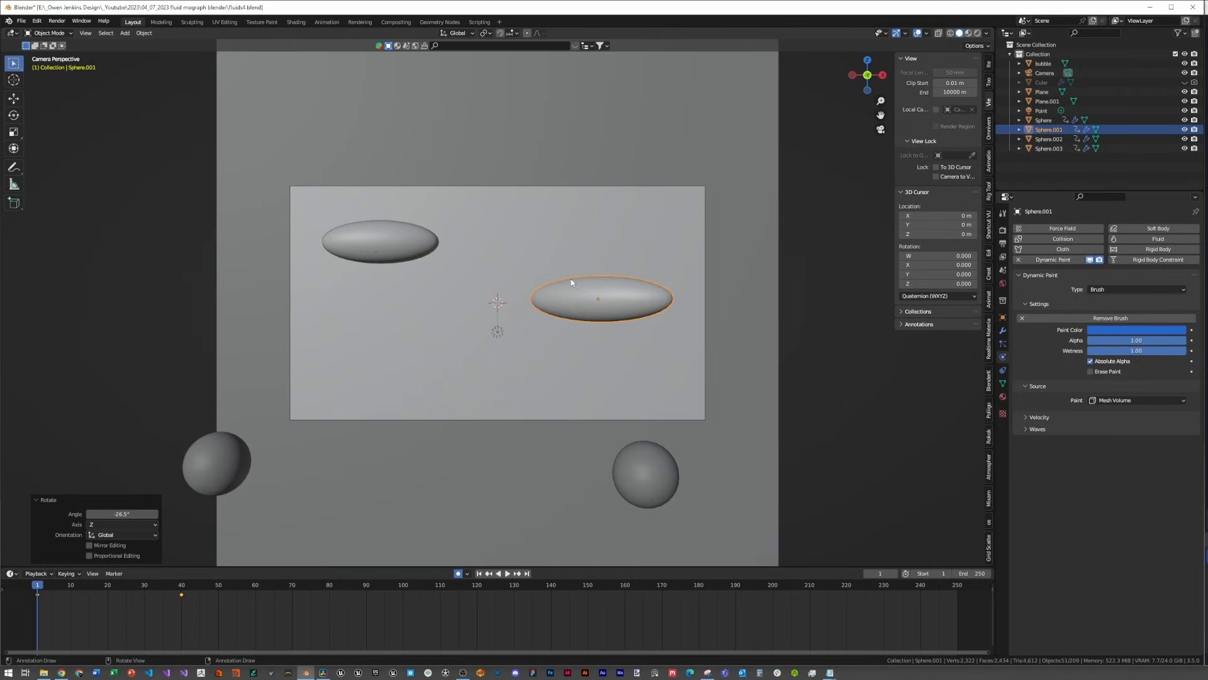
key(g)
click(626, 244)
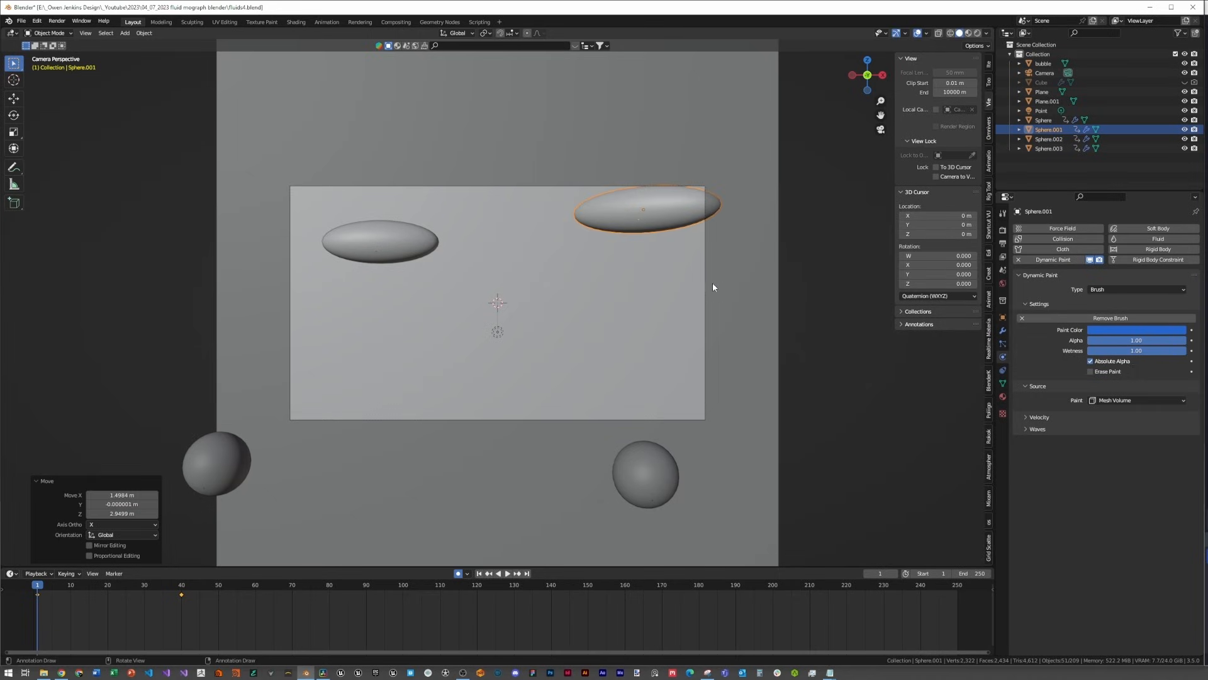
key(r)
click(712, 310)
Step: Tilt the upper-left ellipsoid upward to the right and shift it slightly left
click(398, 256)
key(r)
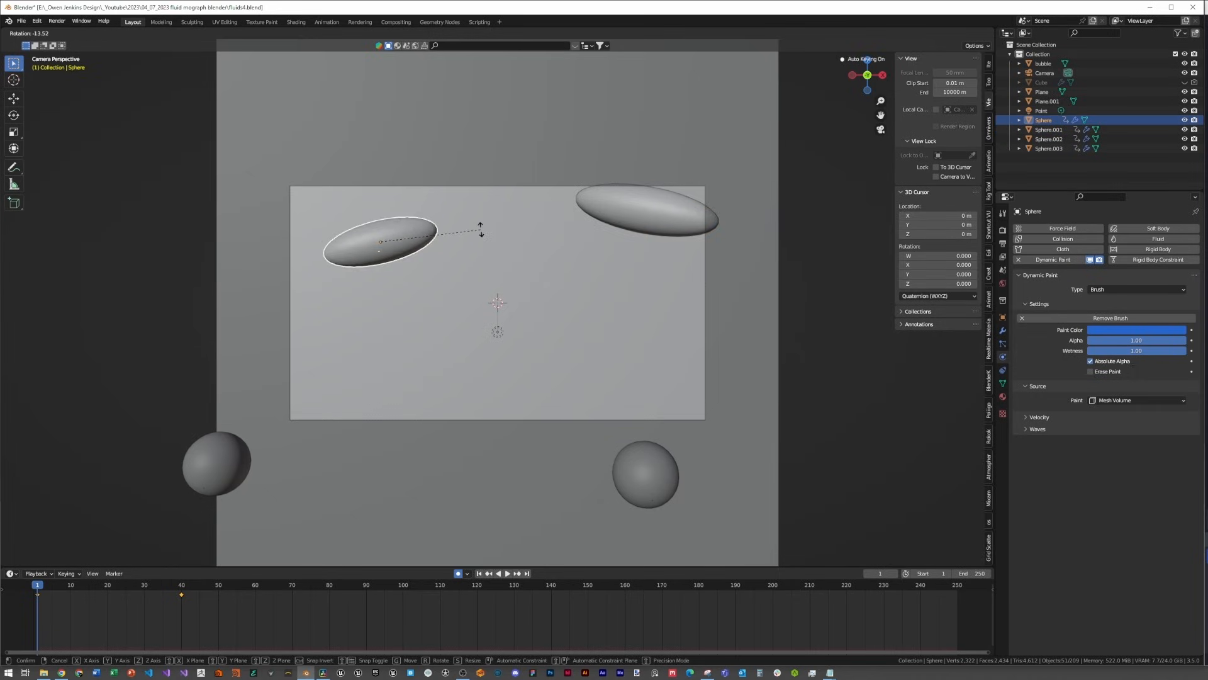
click(464, 289)
key(g)
click(461, 287)
Step: Move the lower-left sphere onto the bottom-left corner of the camera frame
click(198, 457)
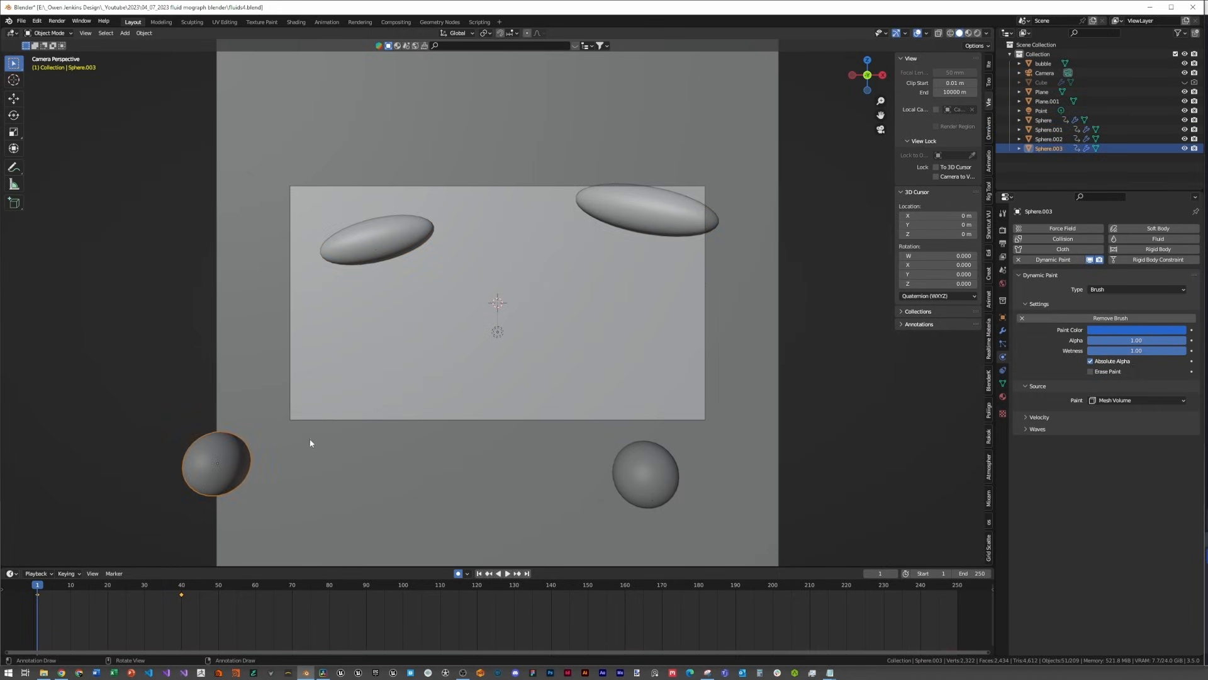
key(g)
click(408, 419)
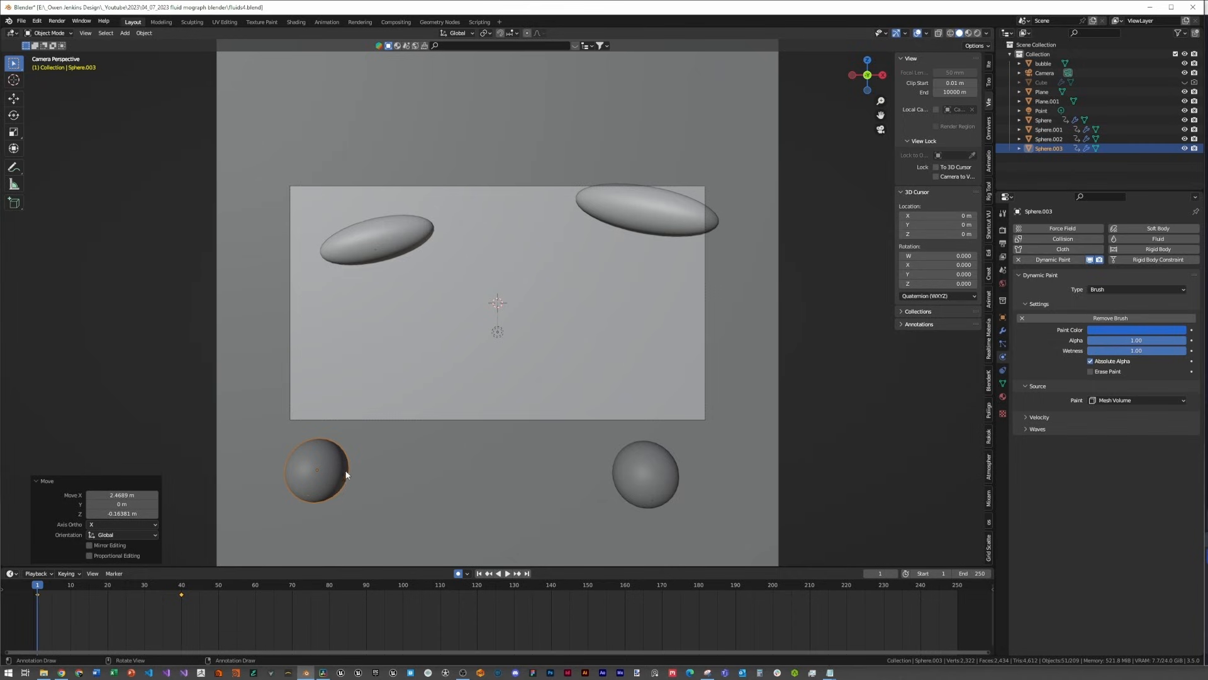
key(g)
click(394, 444)
Step: Rotate the lower-right sphere about 7.5° and move it about -1.37 m in X and -0.81 m in Z
click(655, 478)
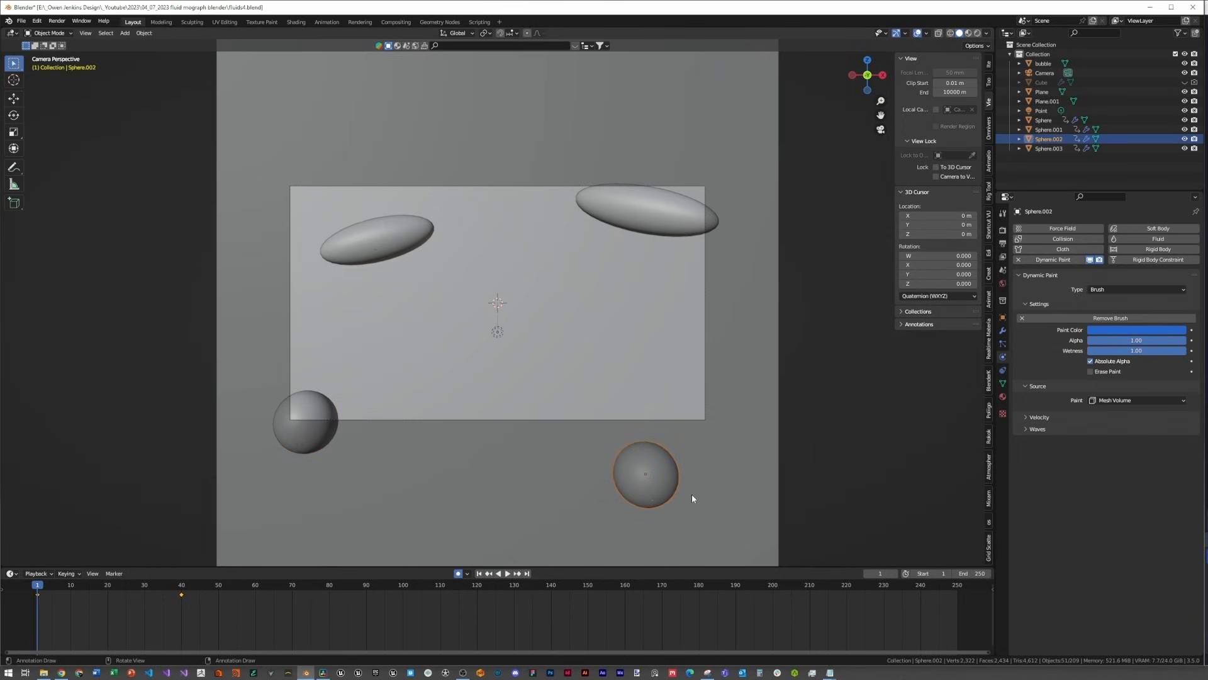
key(r)
click(715, 406)
key(g)
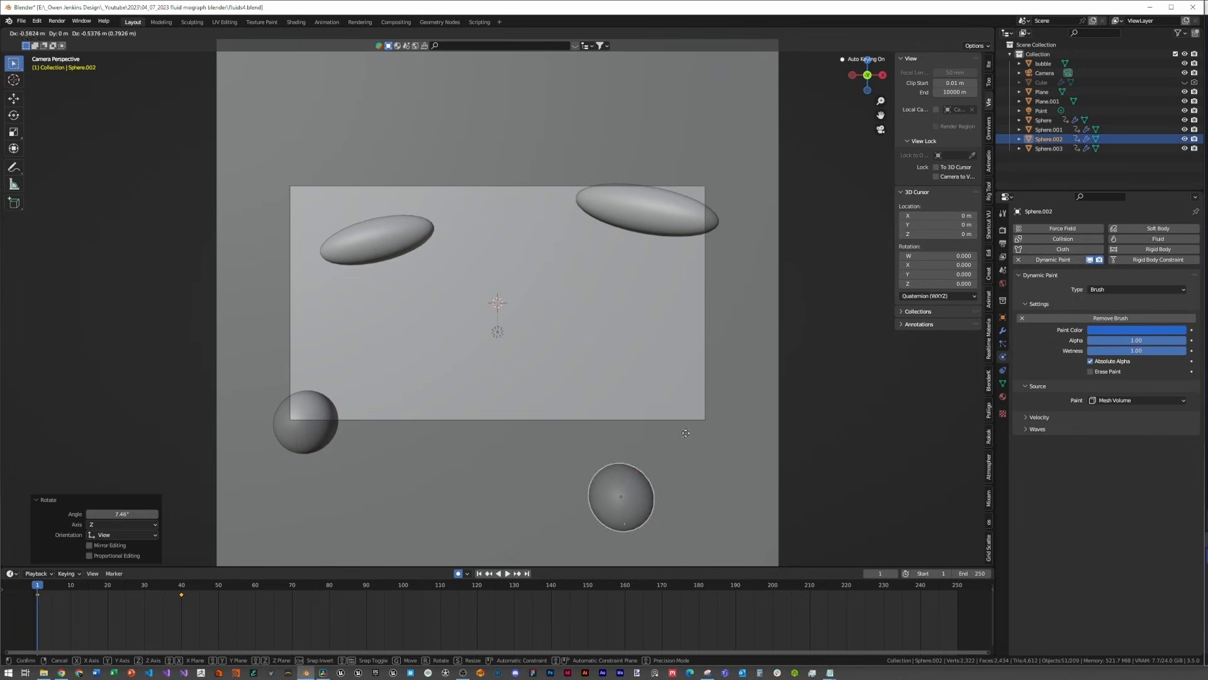
click(658, 441)
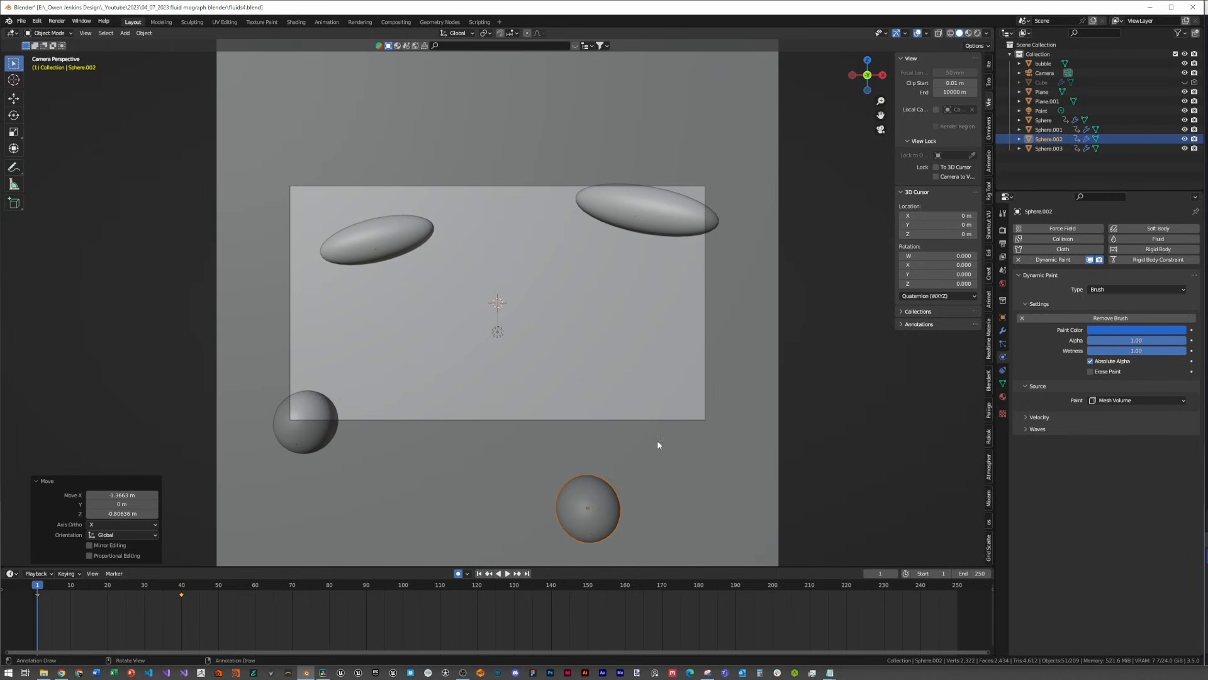
Step: Remove the Dynamic Paint physics from all four spheres
click(1003, 344)
click(1003, 358)
click(1020, 260)
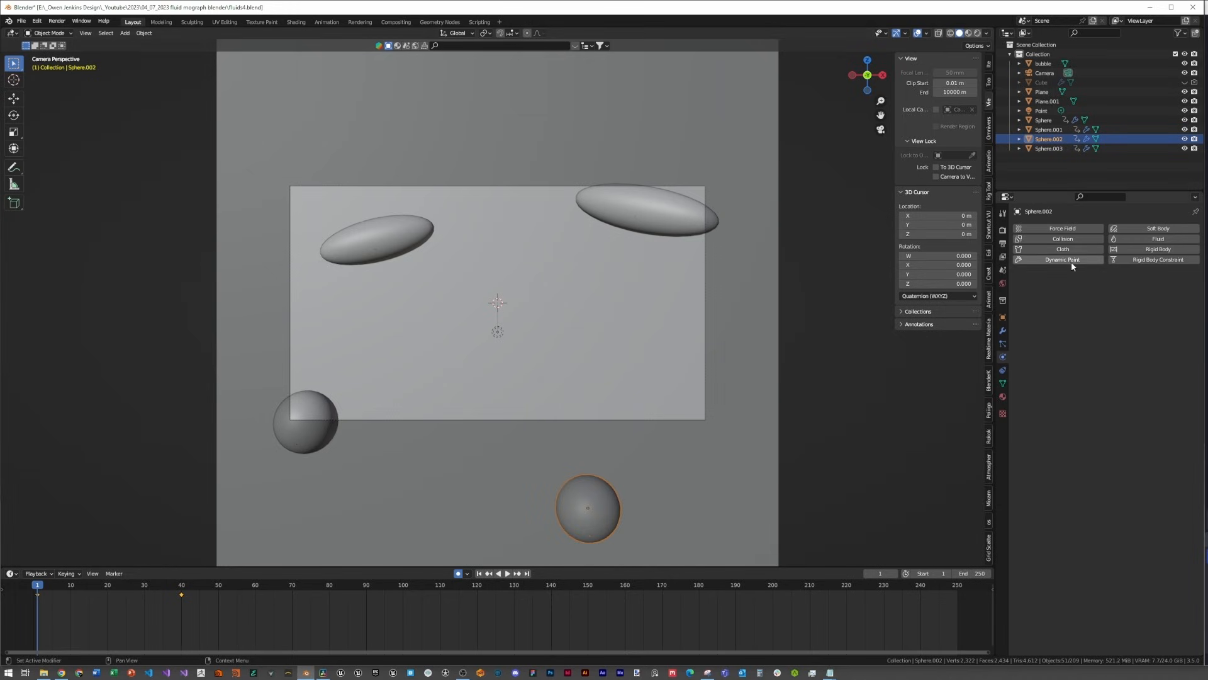
click(707, 228)
click(1018, 260)
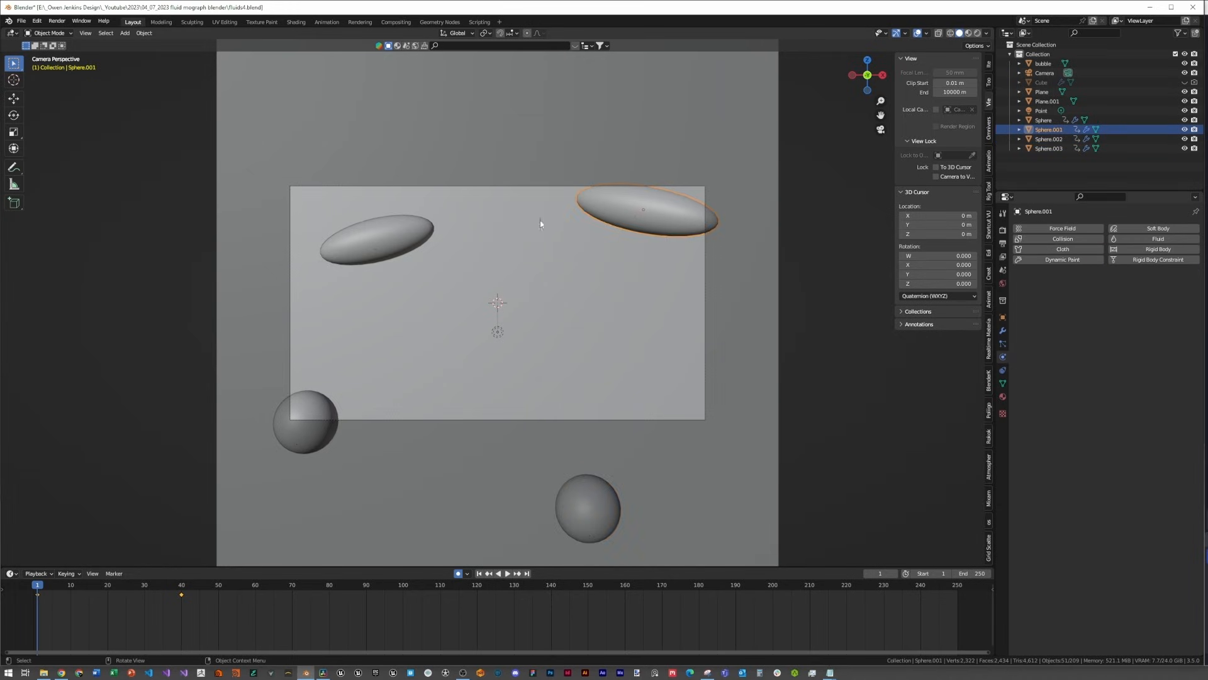
click(389, 235)
click(1020, 260)
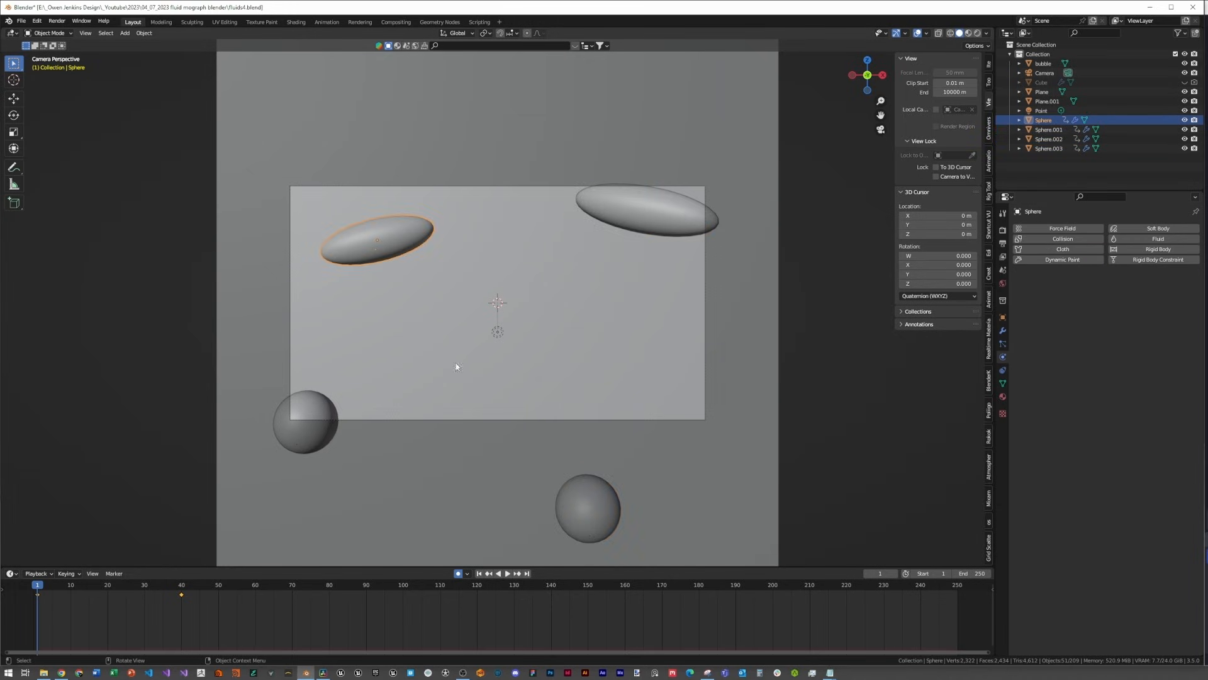
click(315, 427)
click(1019, 260)
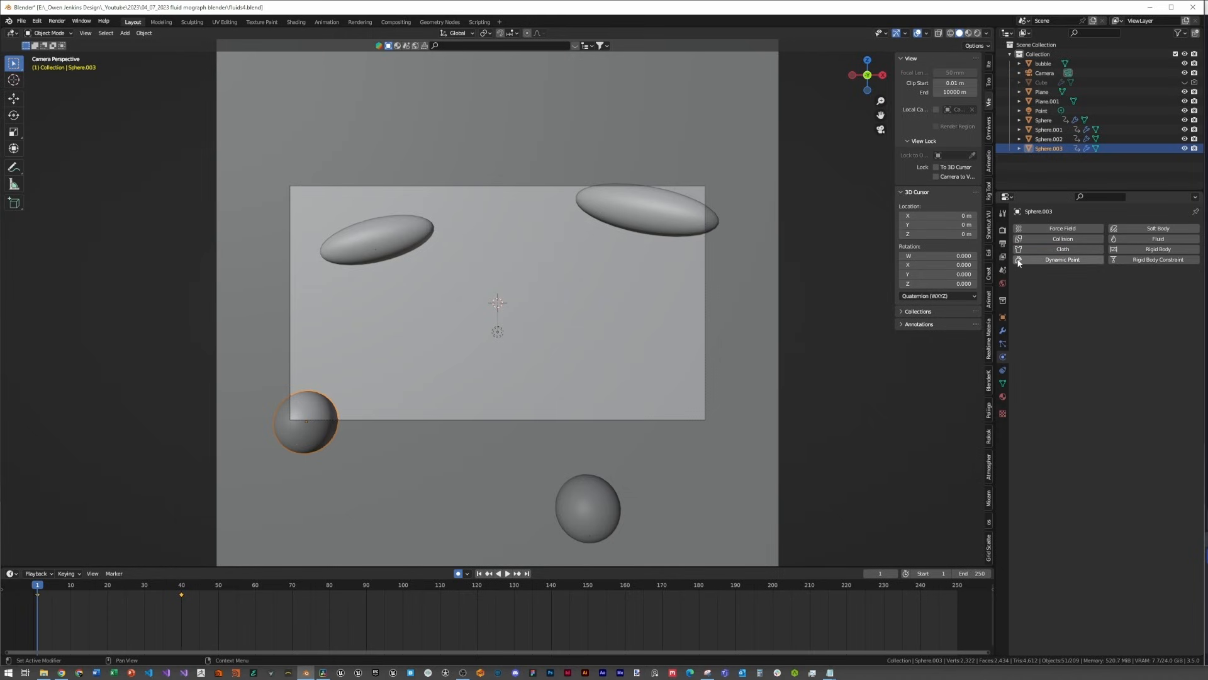
click(599, 504)
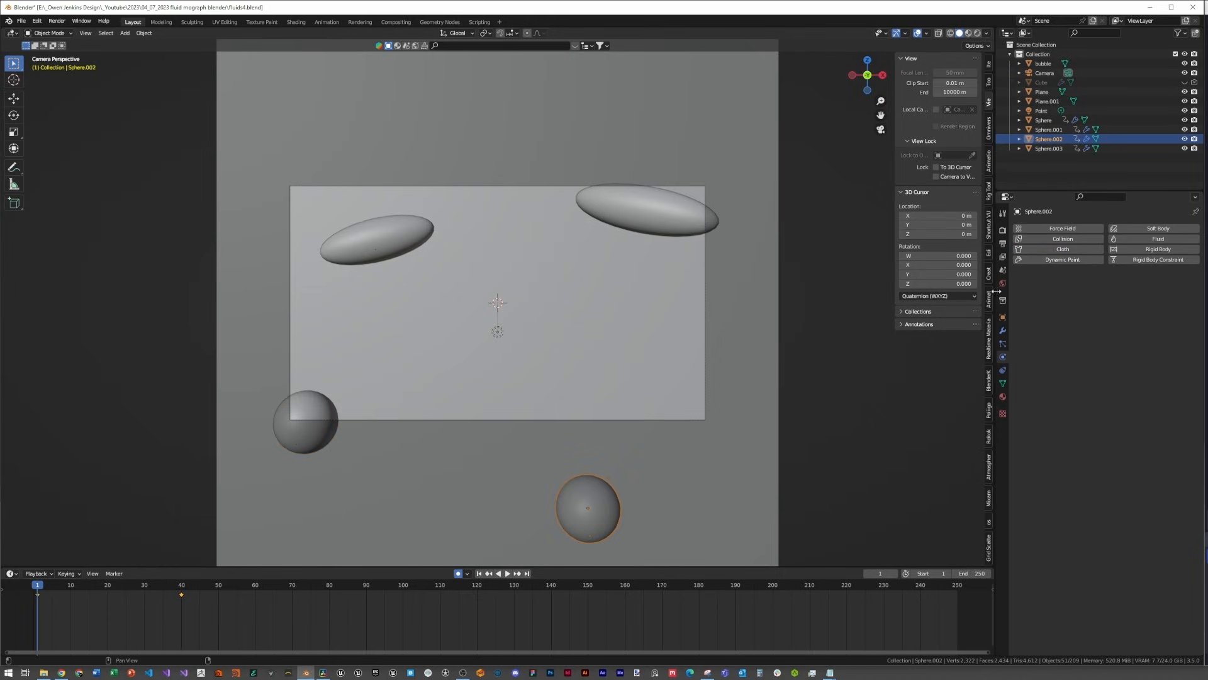
Step: Select all four spheres and remove the particle system from the active lower-left one
click(1002, 344)
shift+click(593, 215)
shift+click(392, 239)
shift+click(320, 419)
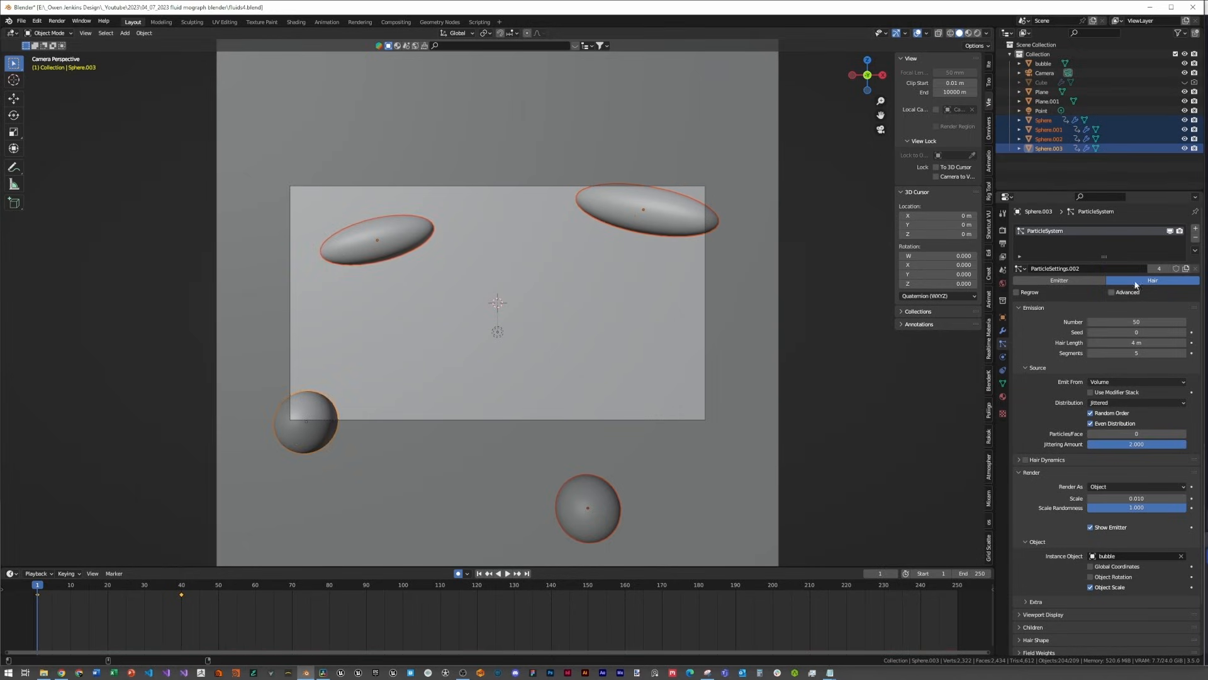
click(1196, 238)
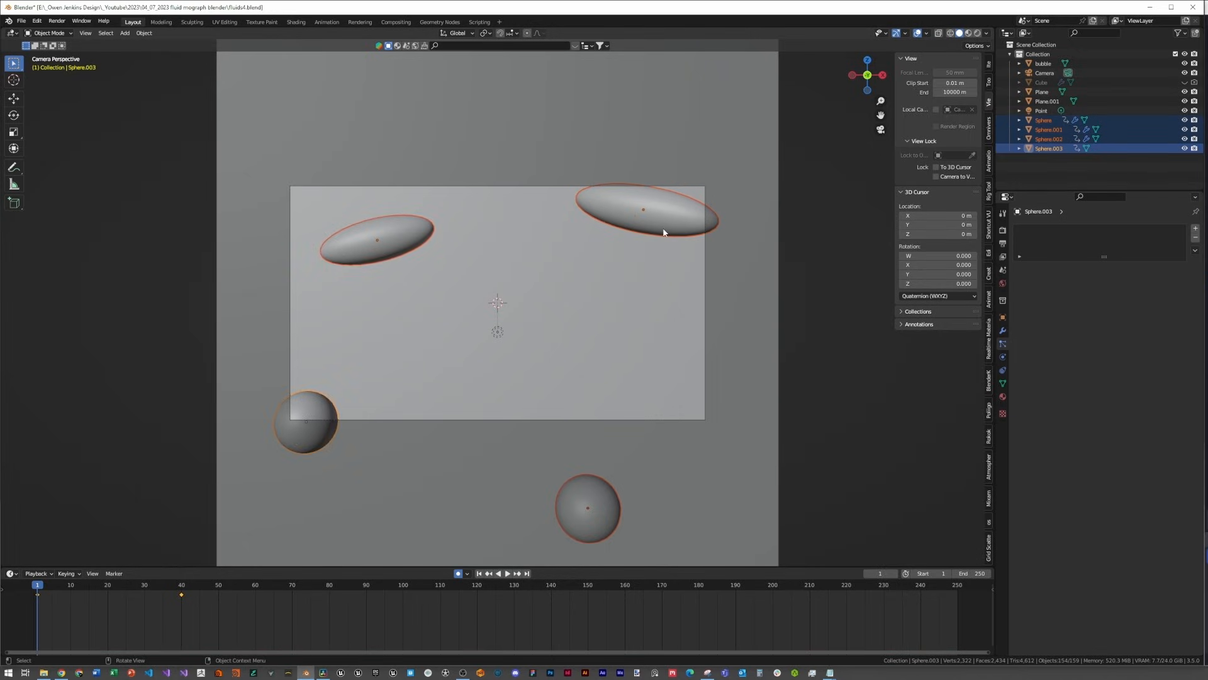
Step: Remove the bubble particle systems from the remaining three spheres one by one
click(664, 229)
click(1196, 238)
click(397, 239)
click(1195, 238)
click(319, 419)
click(591, 505)
click(1197, 239)
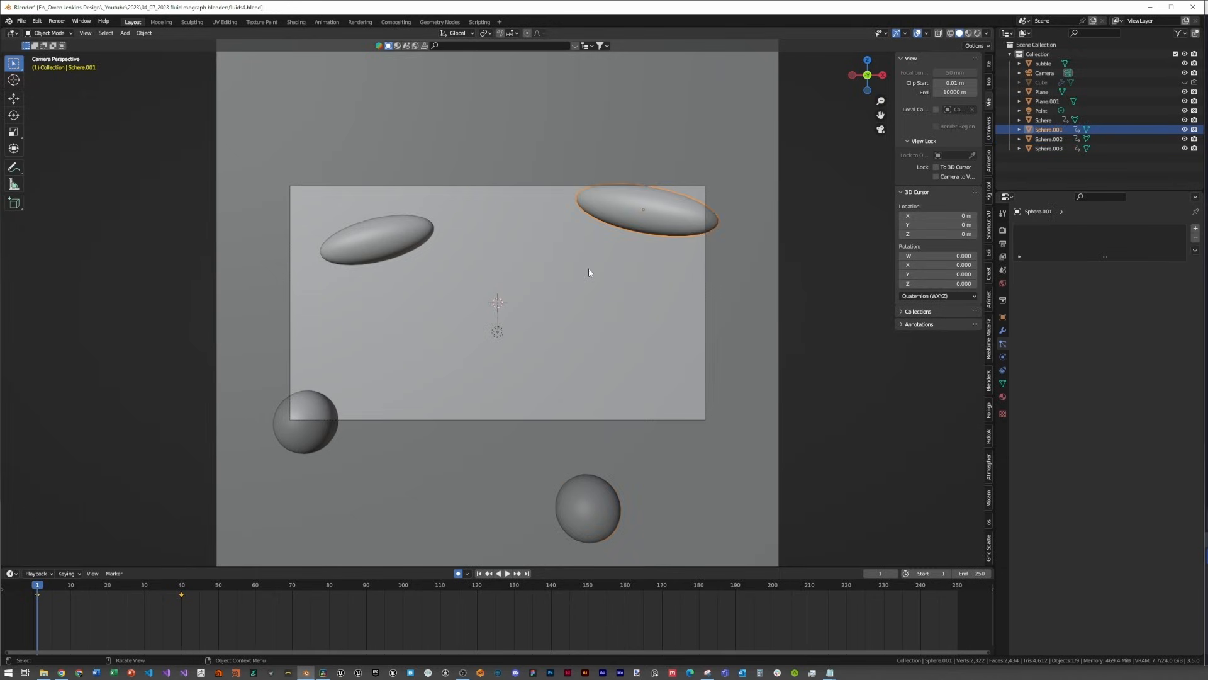
Step: Lock the camera to the view, move it closer to the spheres with a slight tilt, and release the lock
click(630, 217)
scroll(571, 278, down, 2)
click(936, 176)
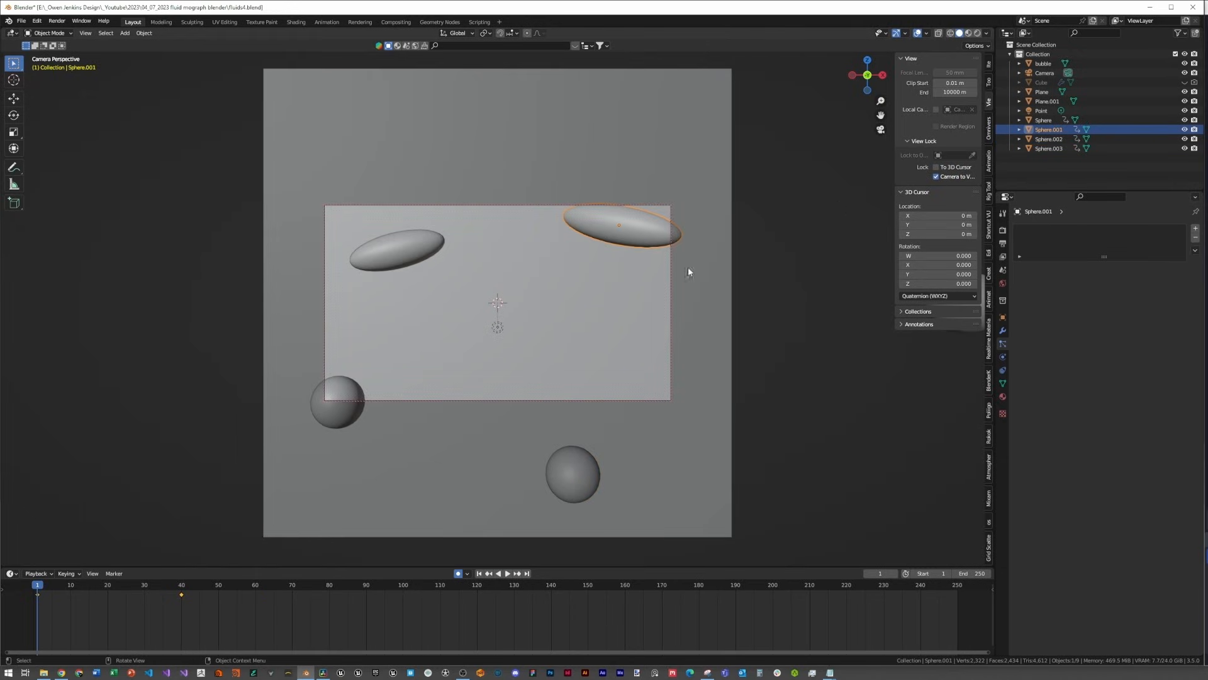
scroll(655, 290, up, 5)
mouse_move(696, 274)
middle_down()
mouse_move(688, 236)
mouse_move(666, 228)
mouse_move(656, 259)
mouse_move(686, 267)
mouse_move(697, 253)
middle_up()
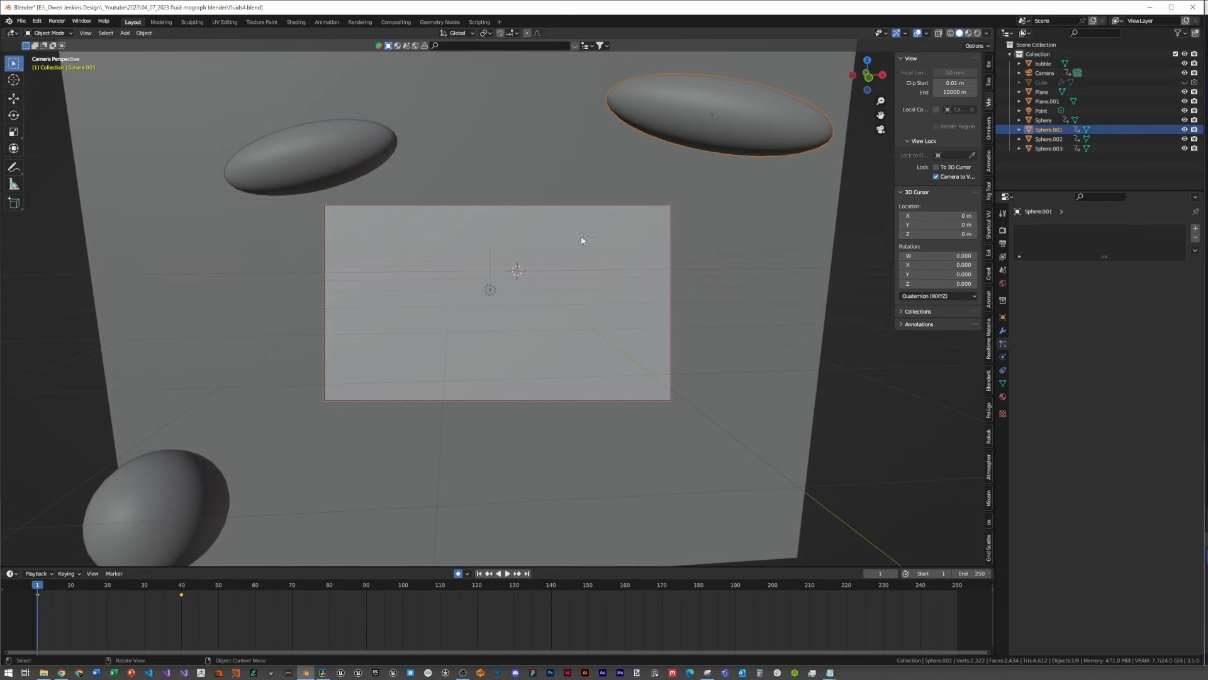
click(970, 177)
Step: Add a plane mesh, scale it up to a large square among the spheres, and apply its scale
scroll(629, 223, down, 2)
middle_drag(605, 227, 698, 221)
scroll(698, 224, down, 5)
middle_drag(620, 268, 547, 285)
key(shift+a)
mouse_move(494, 280)
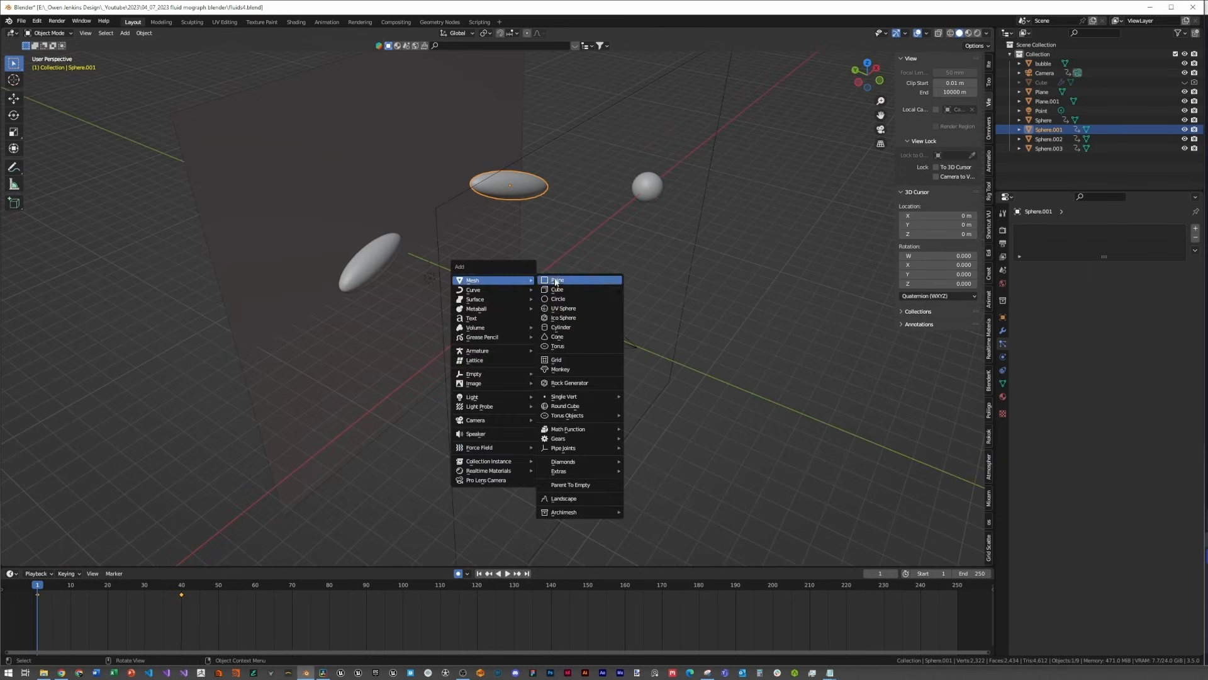
click(556, 280)
key(s)
click(844, 357)
right_click(743, 347)
click(743, 346)
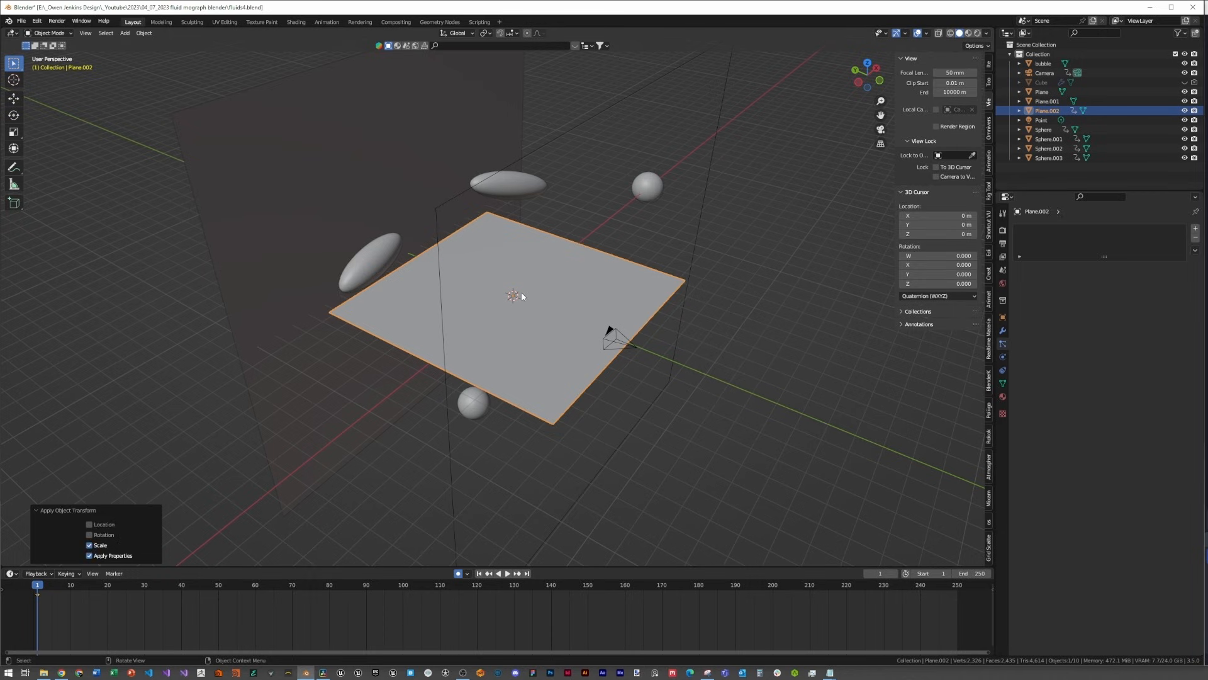
Step: Subdivide the new plane's whole mesh five times
key(Tab)
right_click(518, 291)
click(520, 294)
right_click(520, 296)
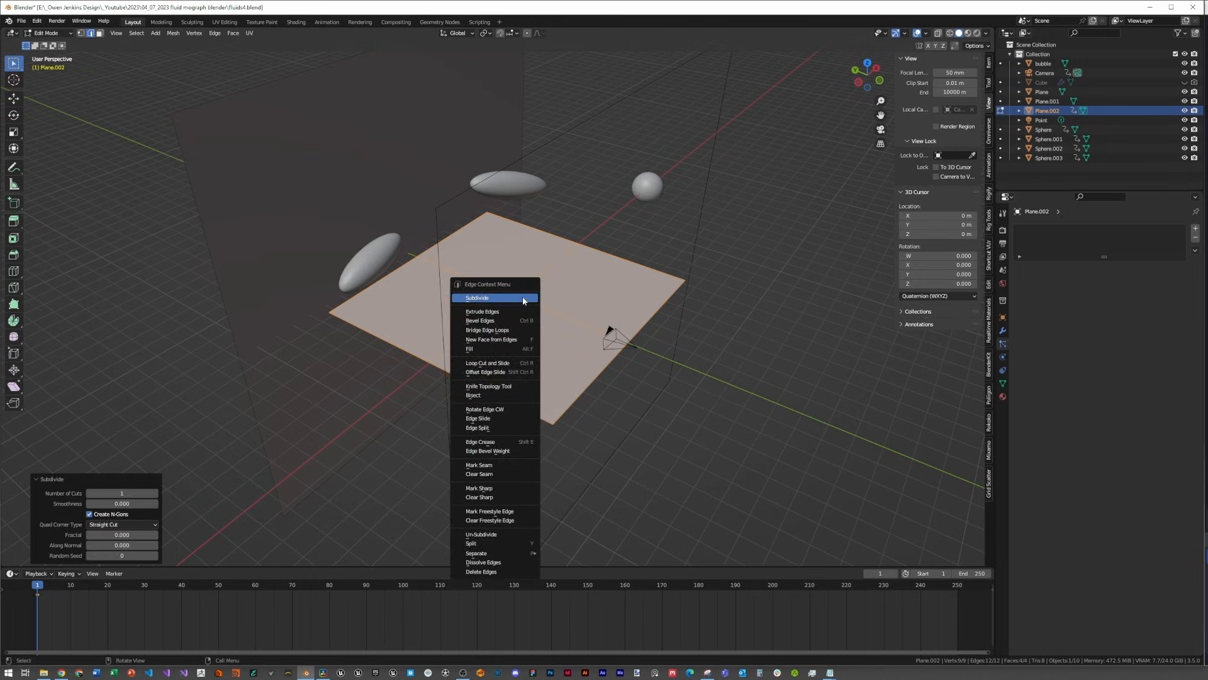
click(520, 294)
right_click(521, 296)
click(521, 295)
key(a)
right_click(522, 296)
click(522, 297)
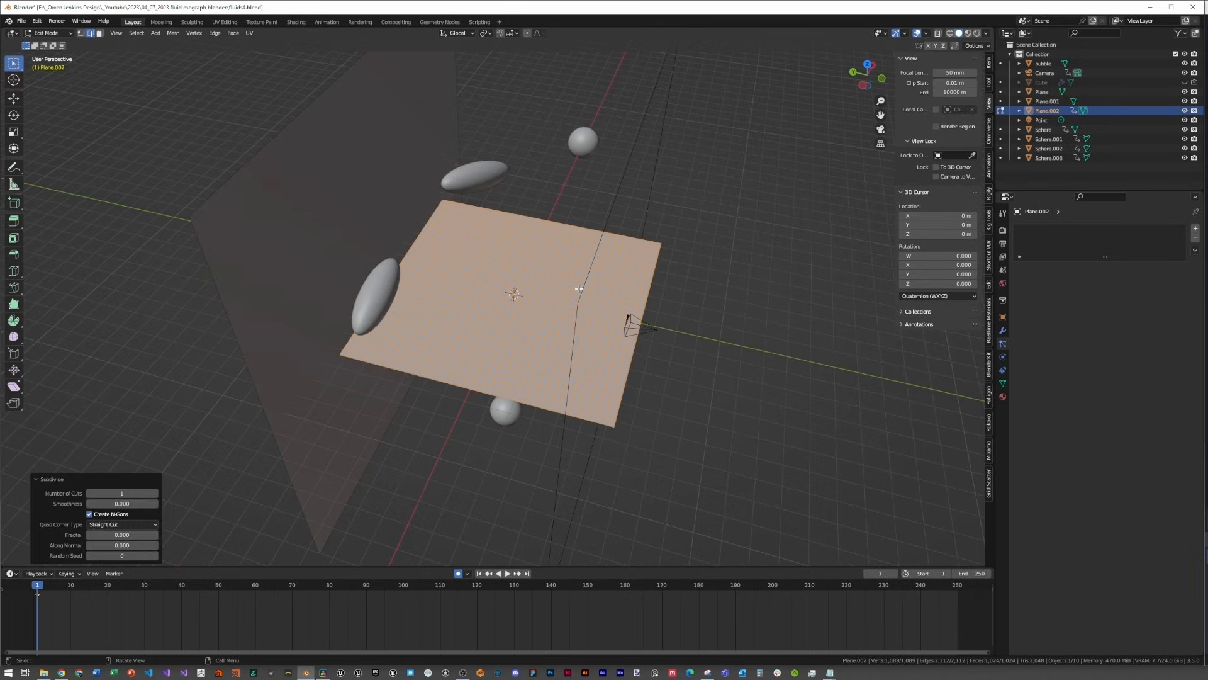
key(Tab)
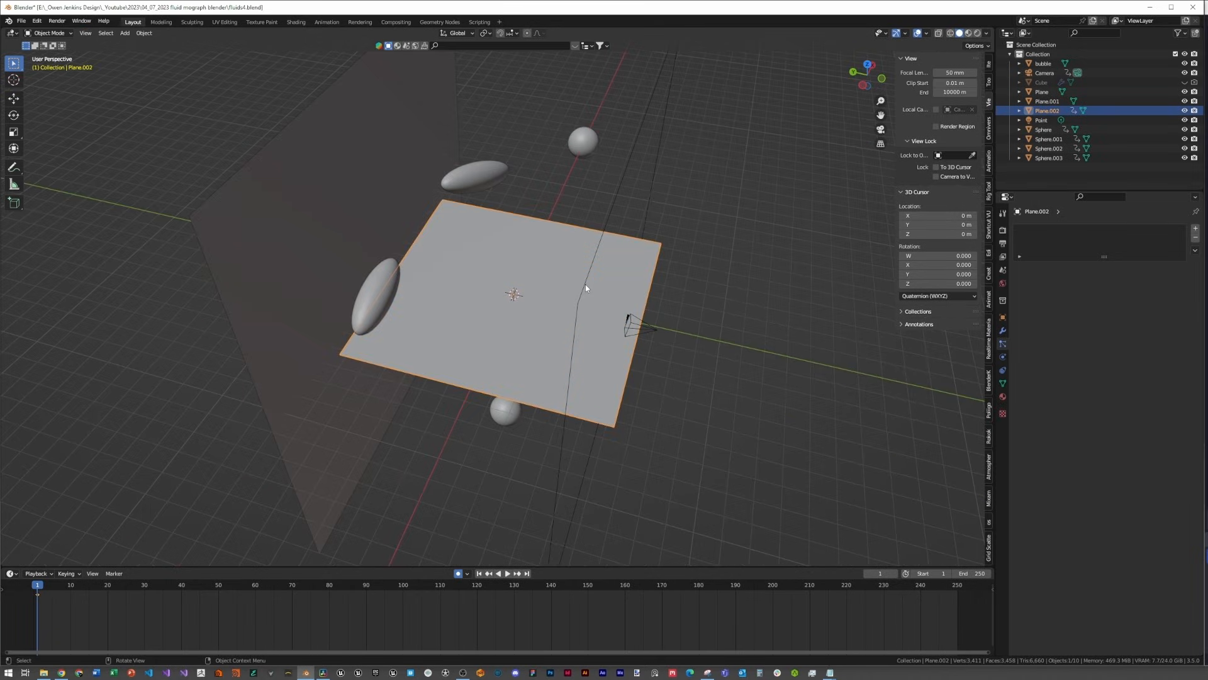
Step: Enlarge the plane, subdivide its mesh once more, and scale the mesh to about 0.85
key(s)
click(706, 277)
key(Tab)
right_click(680, 283)
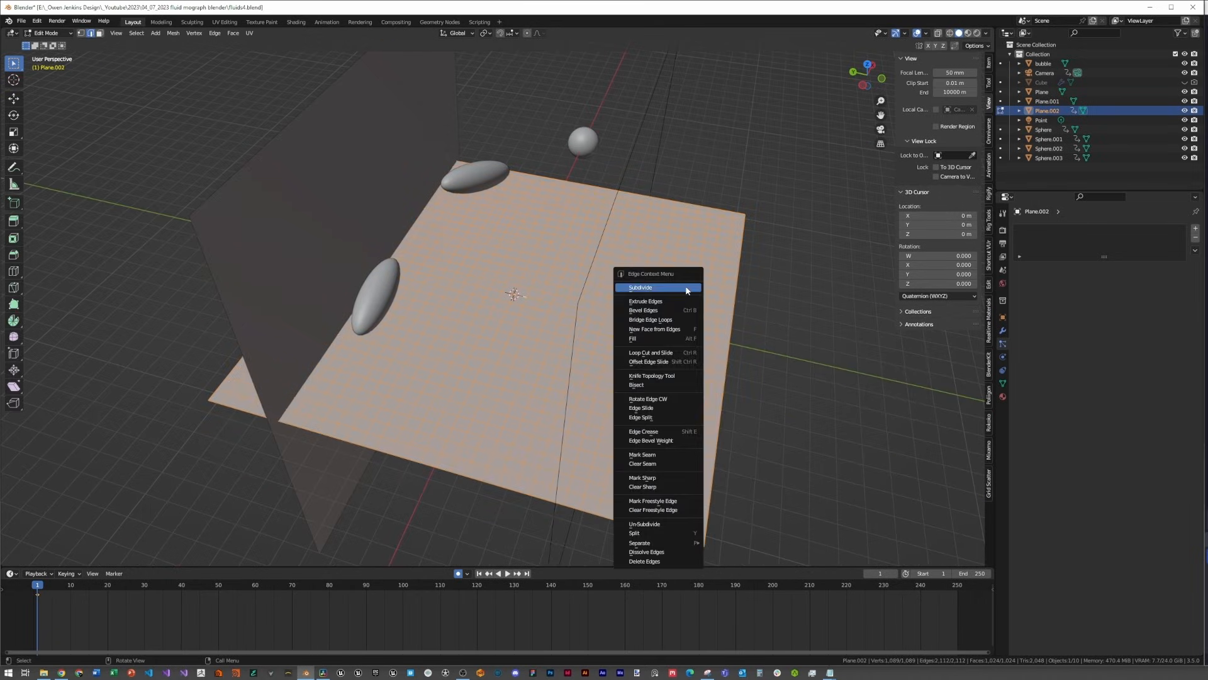
click(680, 283)
key(s)
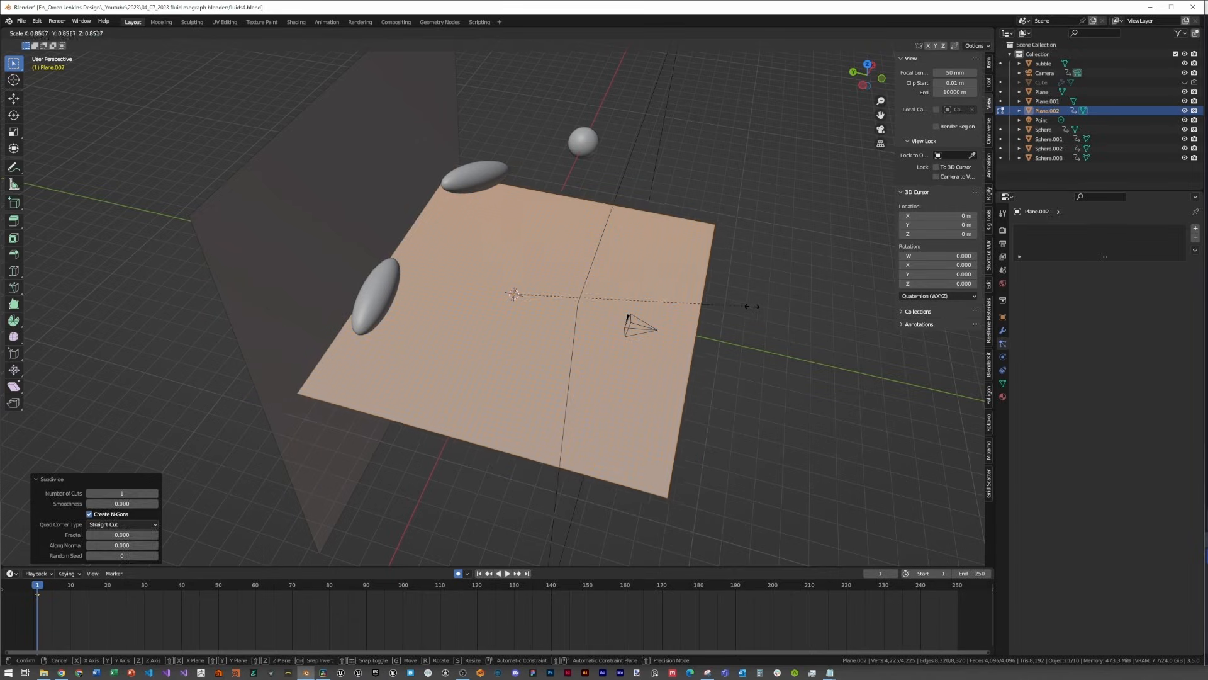
click(747, 305)
key(Tab)
Step: Rotate the plane about 30.1° around X and raise it just over 3 m along Z above the spheres
middle_drag(734, 324, 577, 294)
key(r)
key(x)
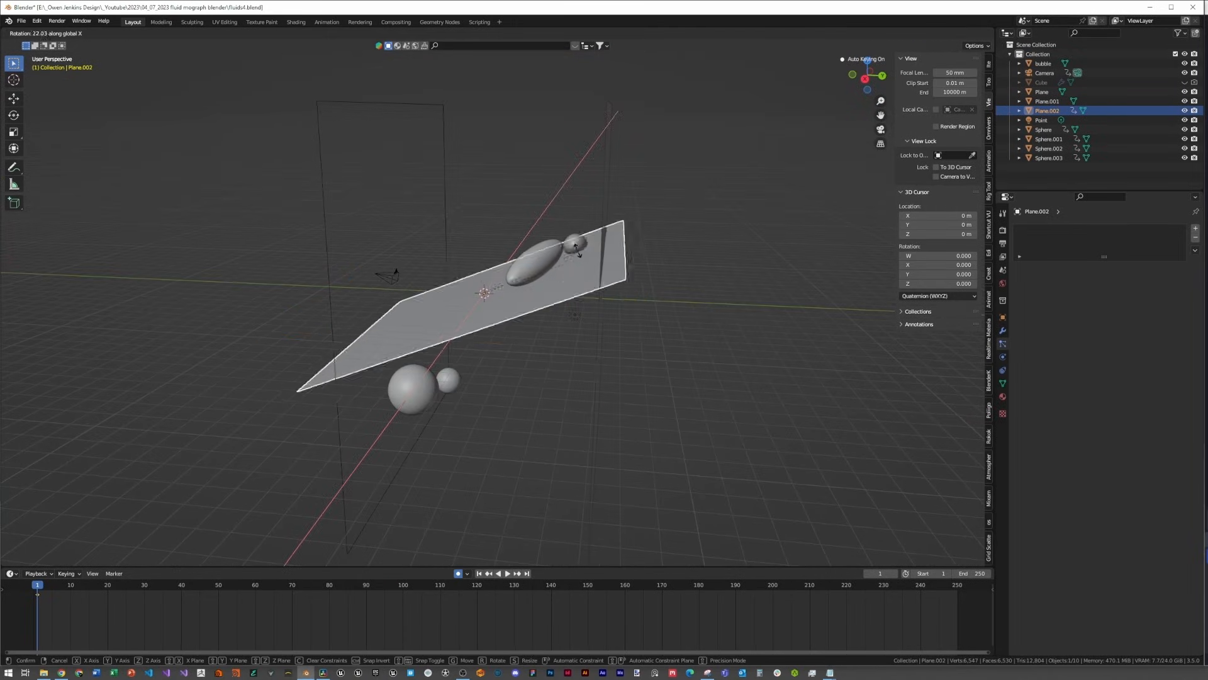
click(629, 316)
key(g)
key(z)
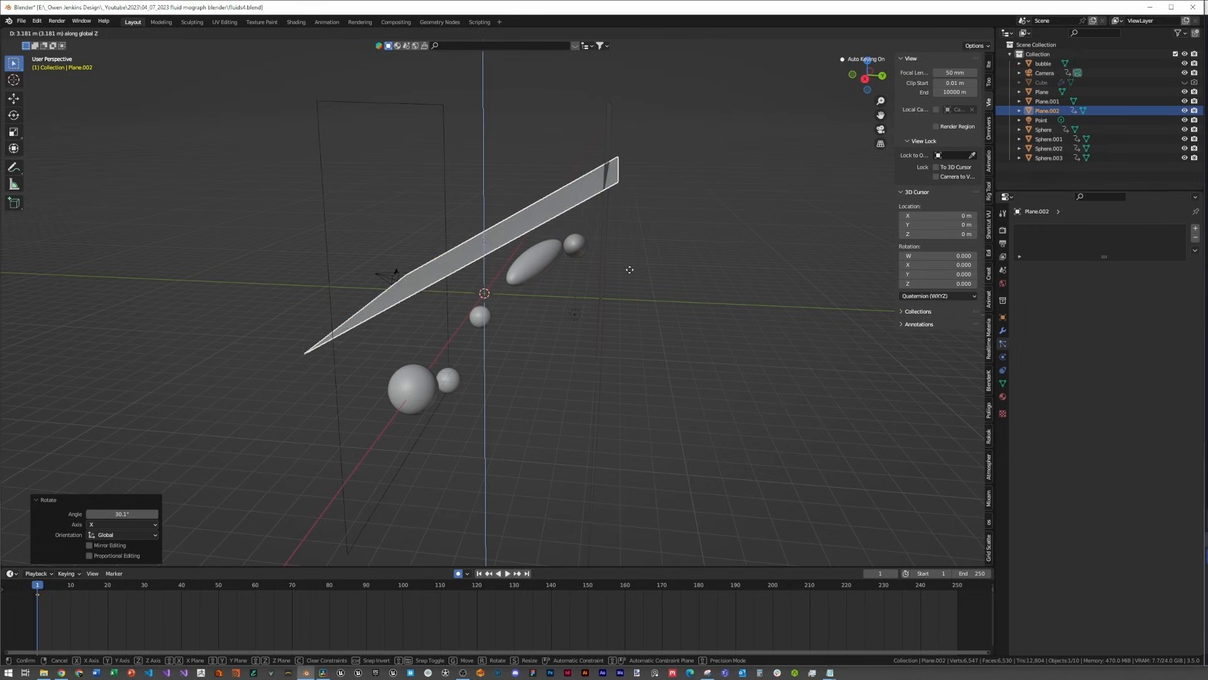
click(630, 269)
Step: Add Collision physics to each of the four spheres Sphere to Sphere.003, leaving the large bubble out
click(535, 259)
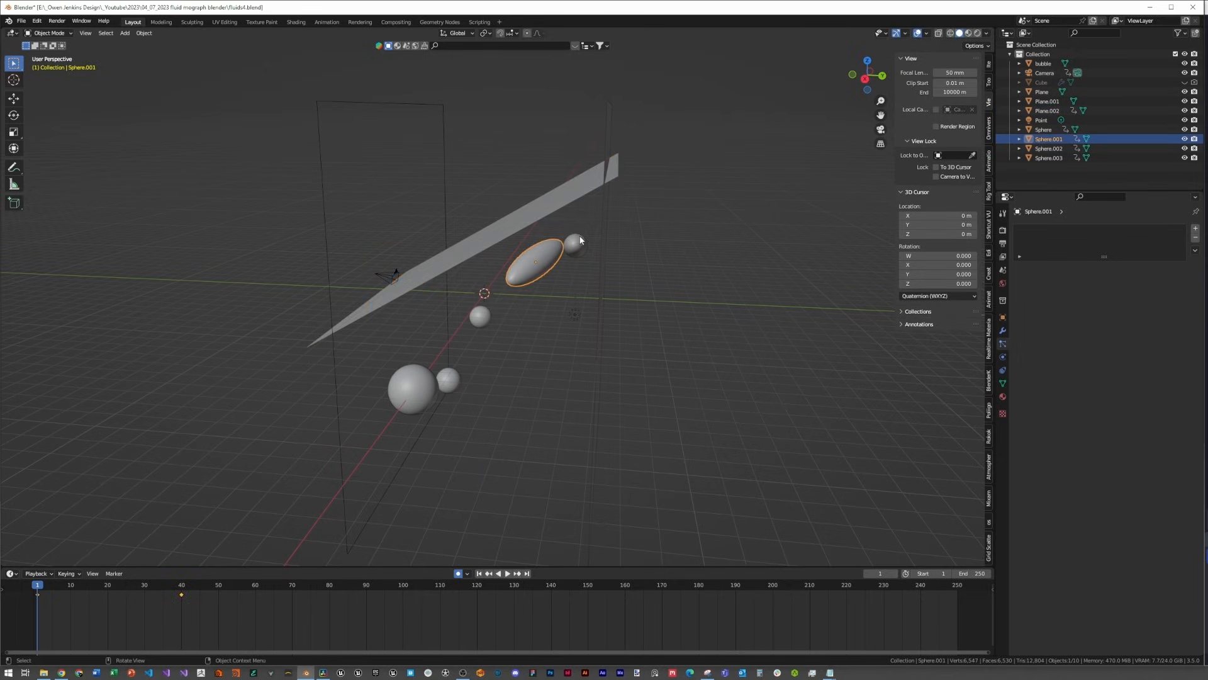
shift+click(577, 243)
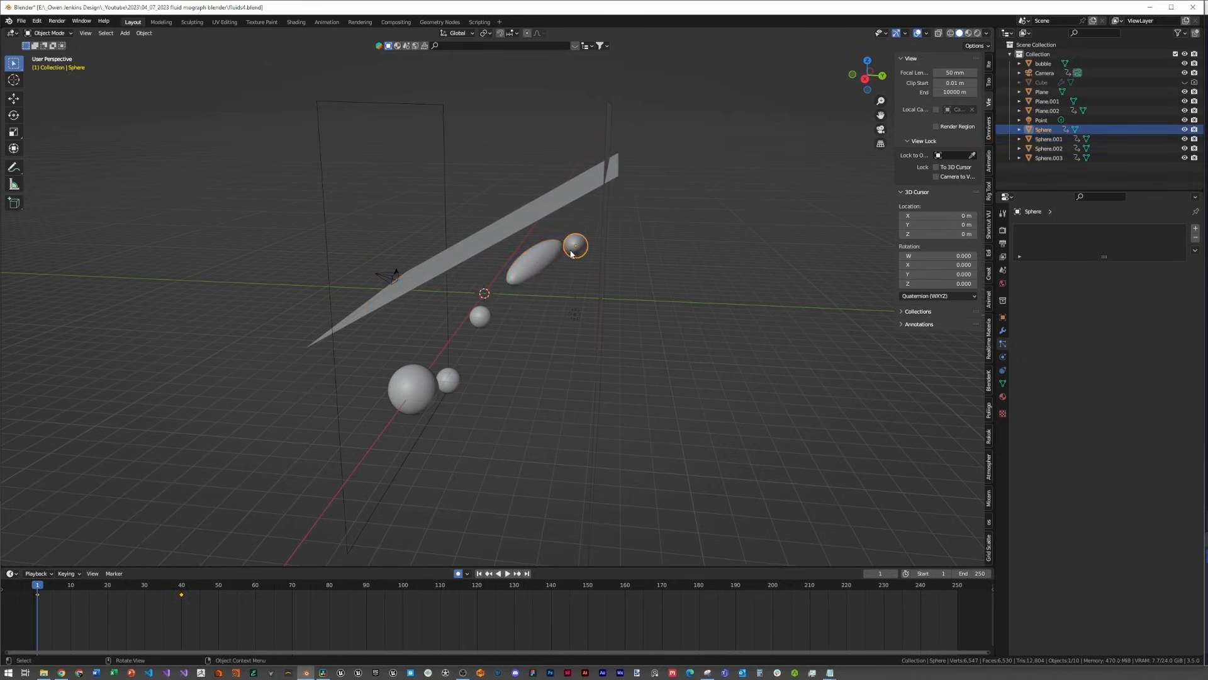
click(1003, 358)
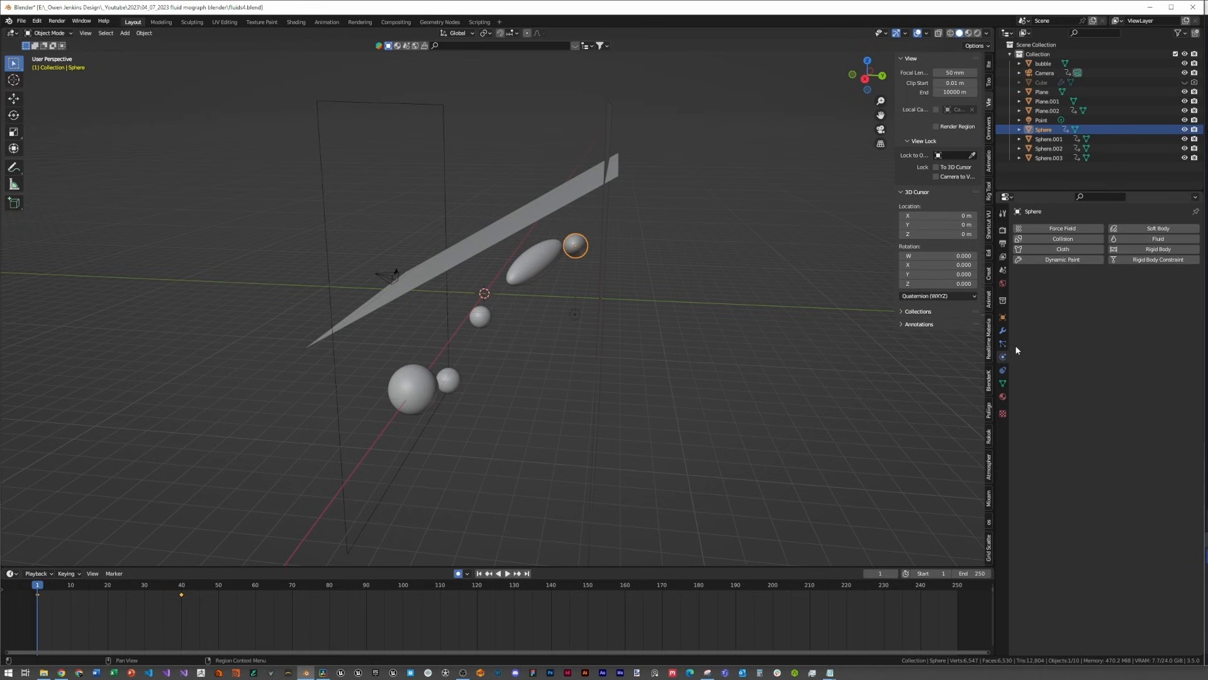
click(1063, 239)
shift+click(575, 245)
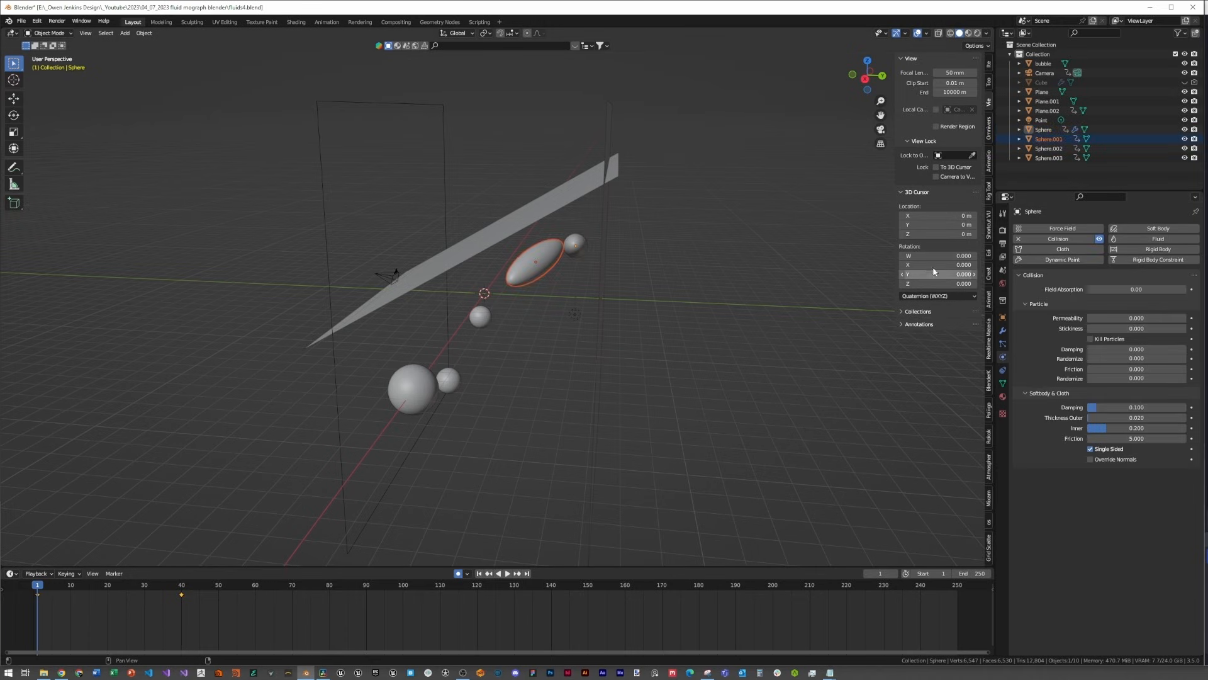
click(531, 267)
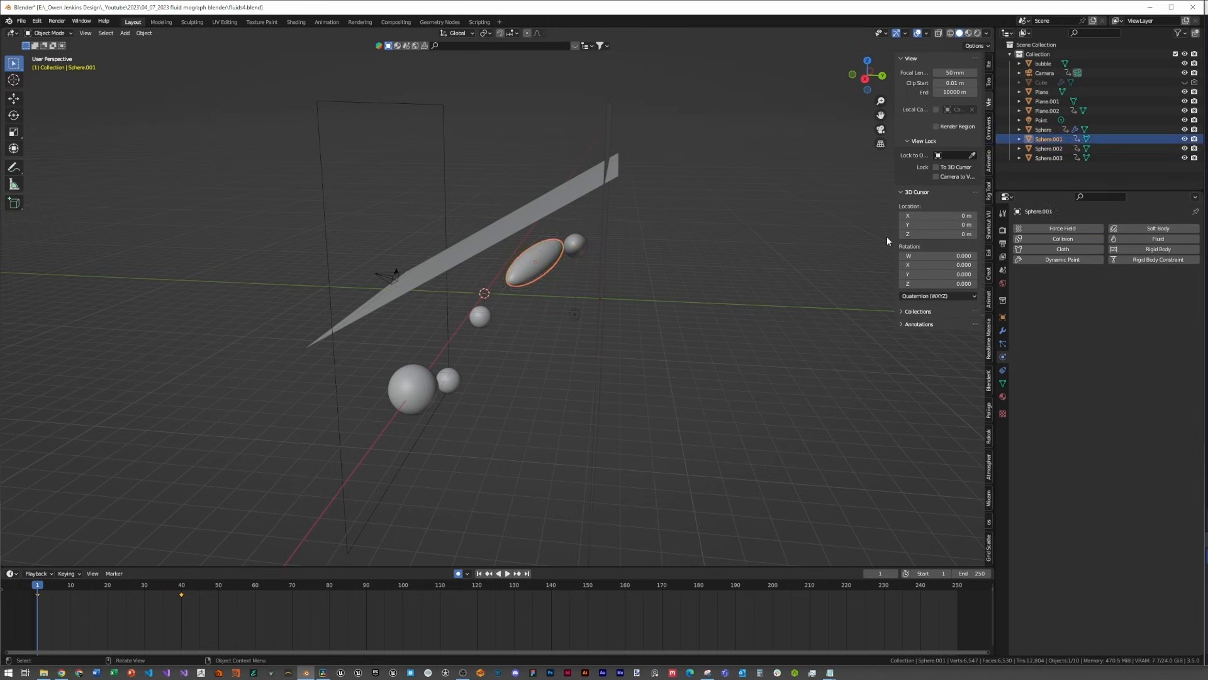
click(1048, 239)
click(481, 316)
click(1057, 238)
click(444, 379)
click(1080, 242)
Step: Try Collision physics on the large bubble sphere and remove it again
click(420, 399)
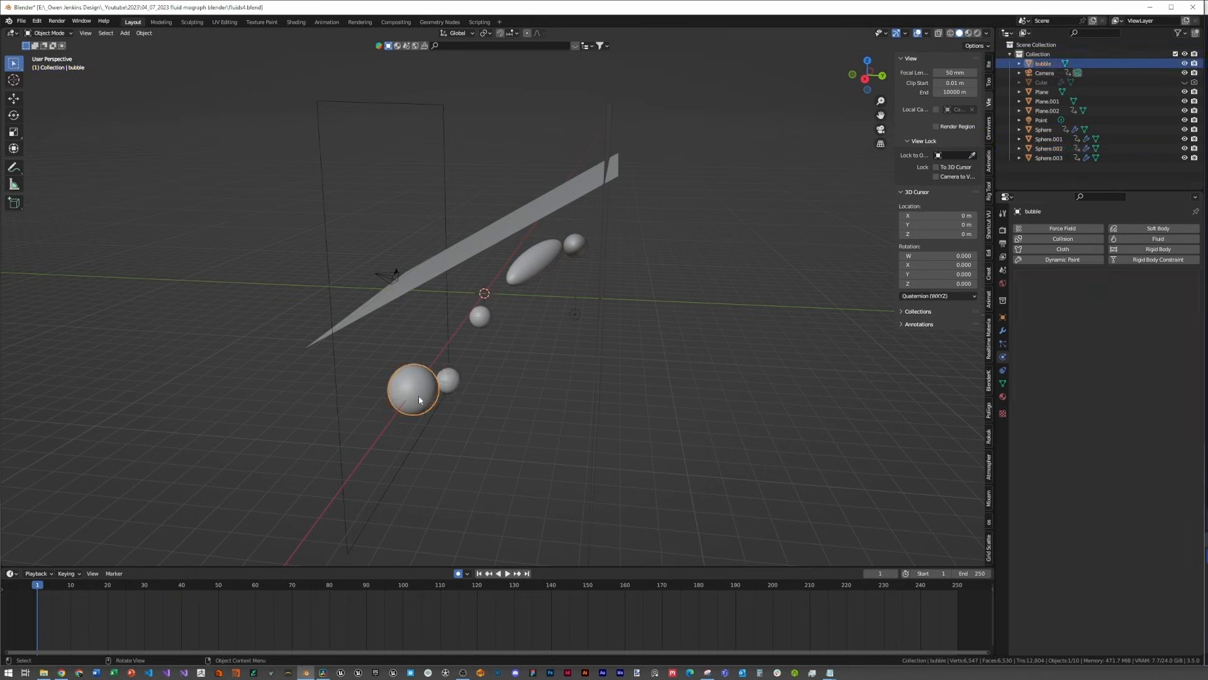
click(1068, 240)
middle_drag(515, 410, 815, 324)
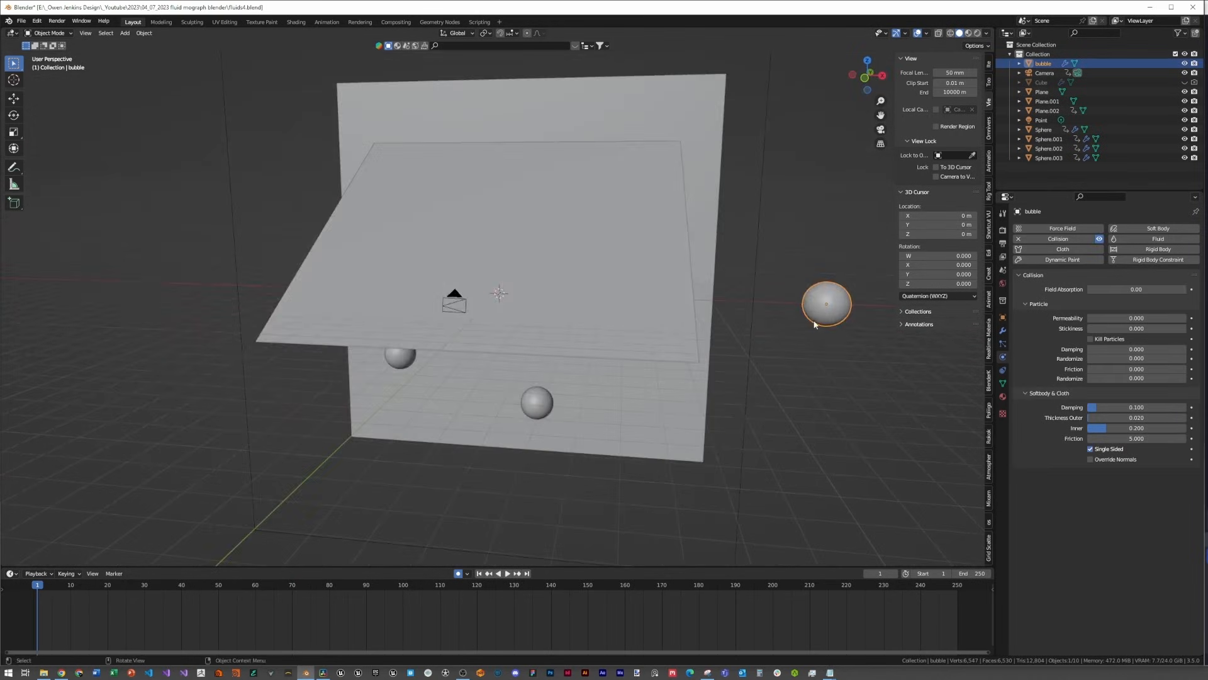
click(1019, 239)
Step: Select all objects and delete their animation keyframes
middle_drag(660, 458, 567, 236)
key(space)
key(Escape)
click(572, 224)
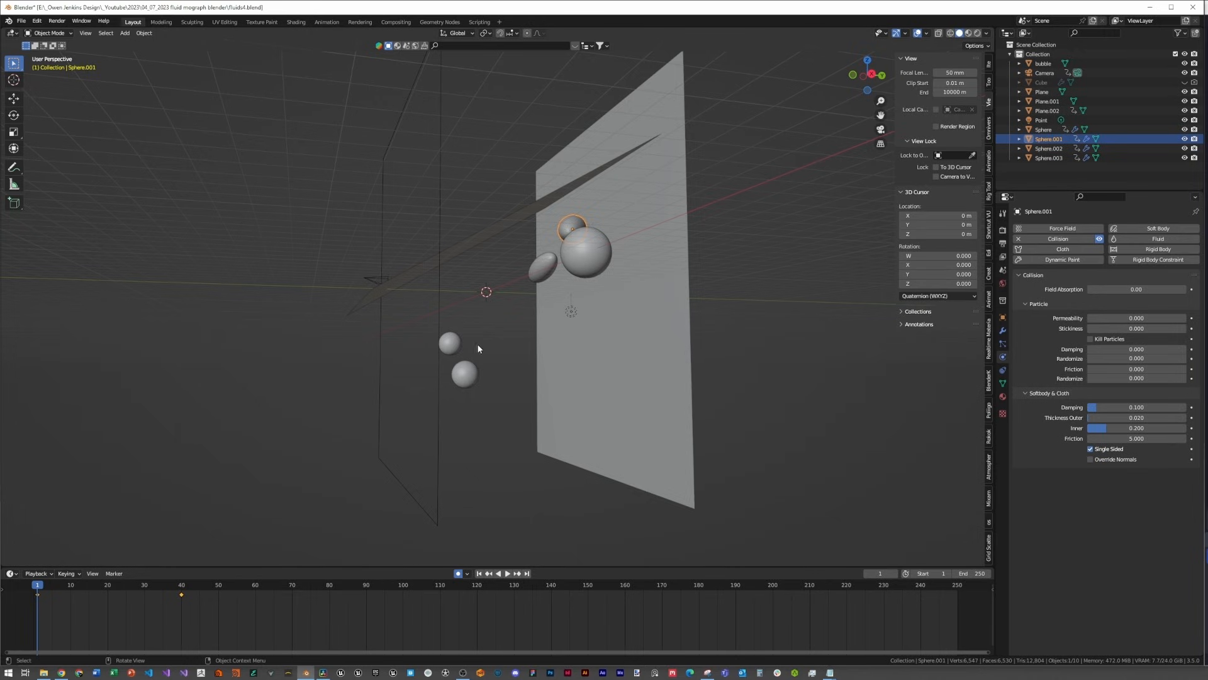
key(a)
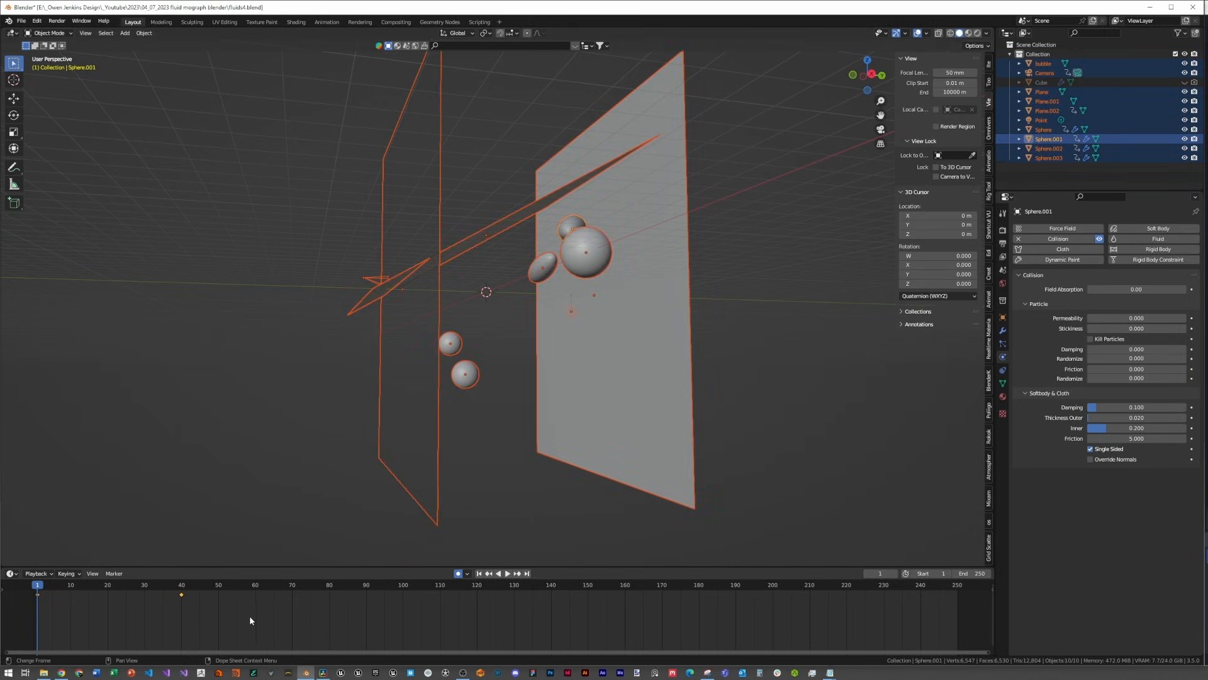
key(Delete)
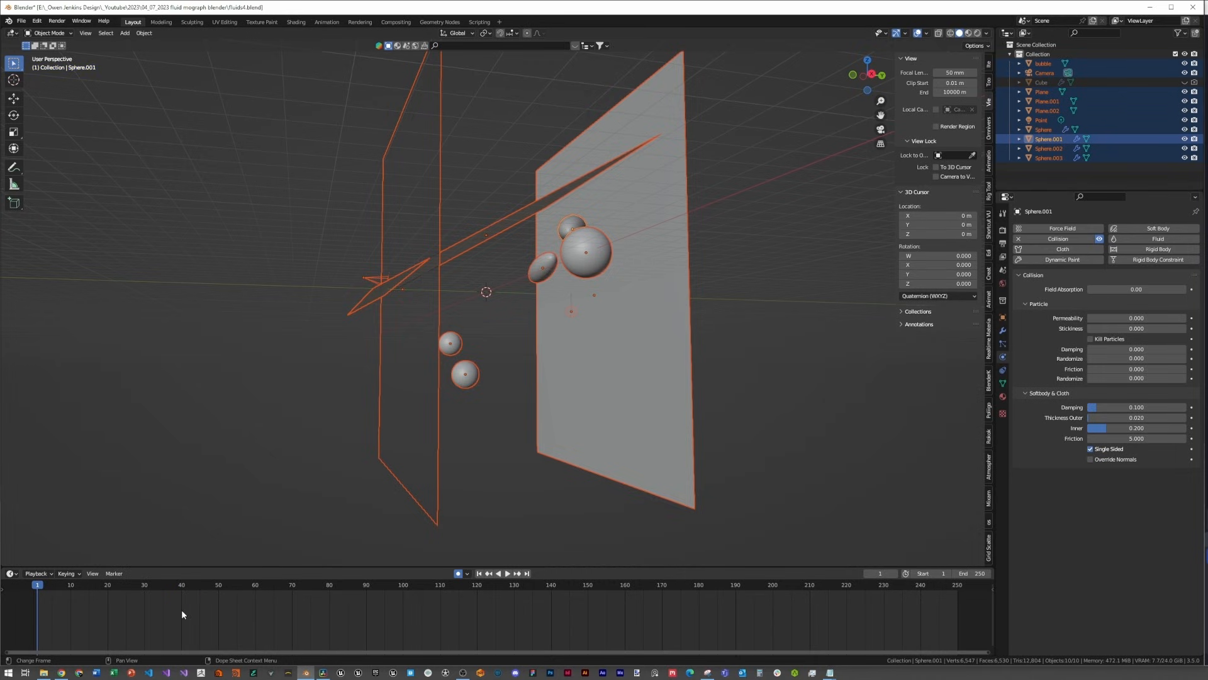
Step: Give the tilted subdivided plane Cloth physics, without Dynamic Paint
click(573, 363)
middle_drag(573, 363, 501, 319)
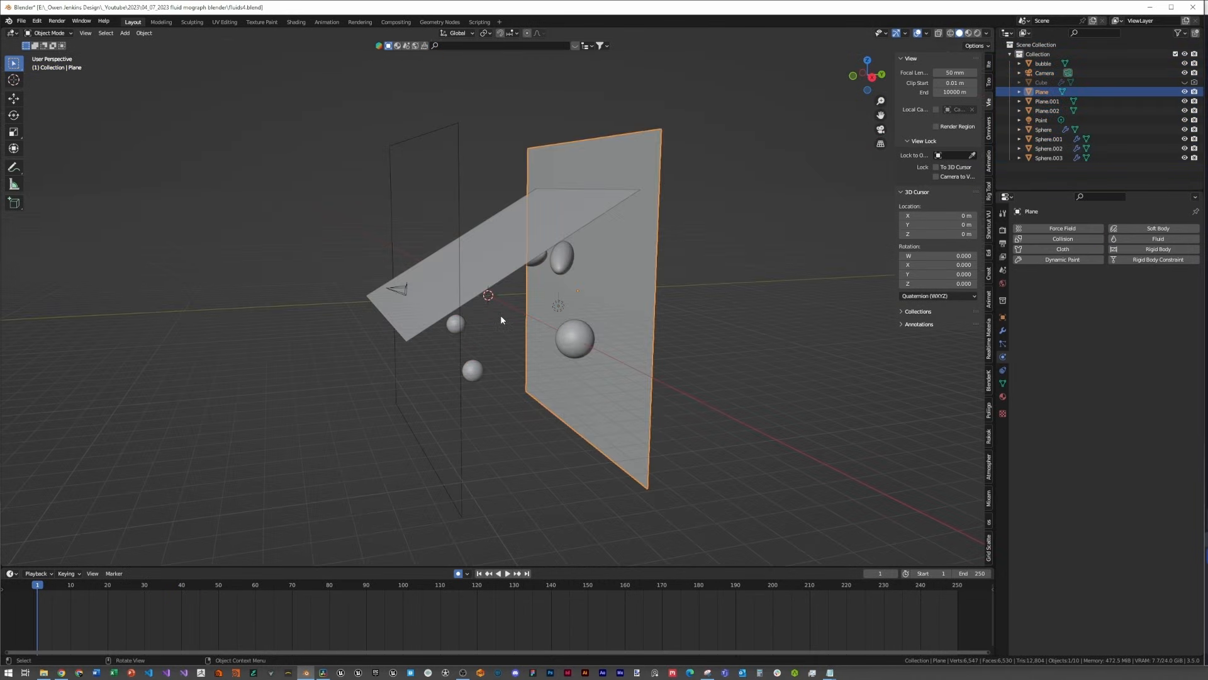
click(520, 196)
click(1068, 260)
click(1033, 260)
click(1063, 250)
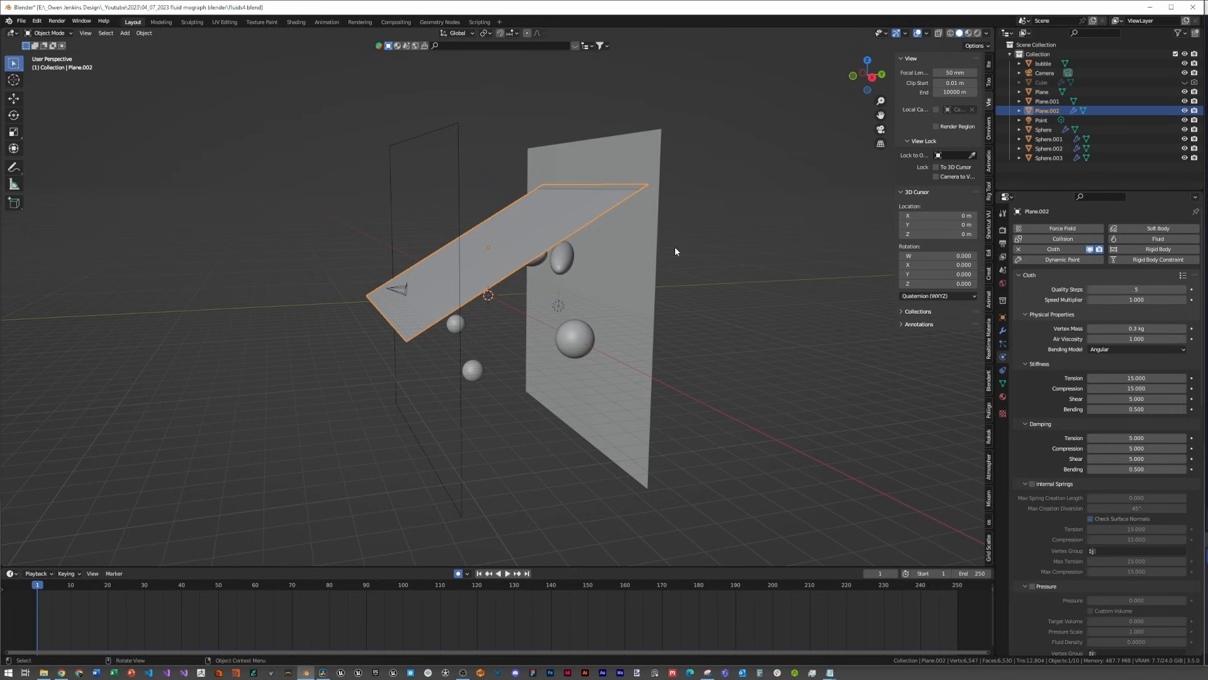
Step: Play the cloth simulation from the first frame and examine how the plane falls over the spheres
key(space)
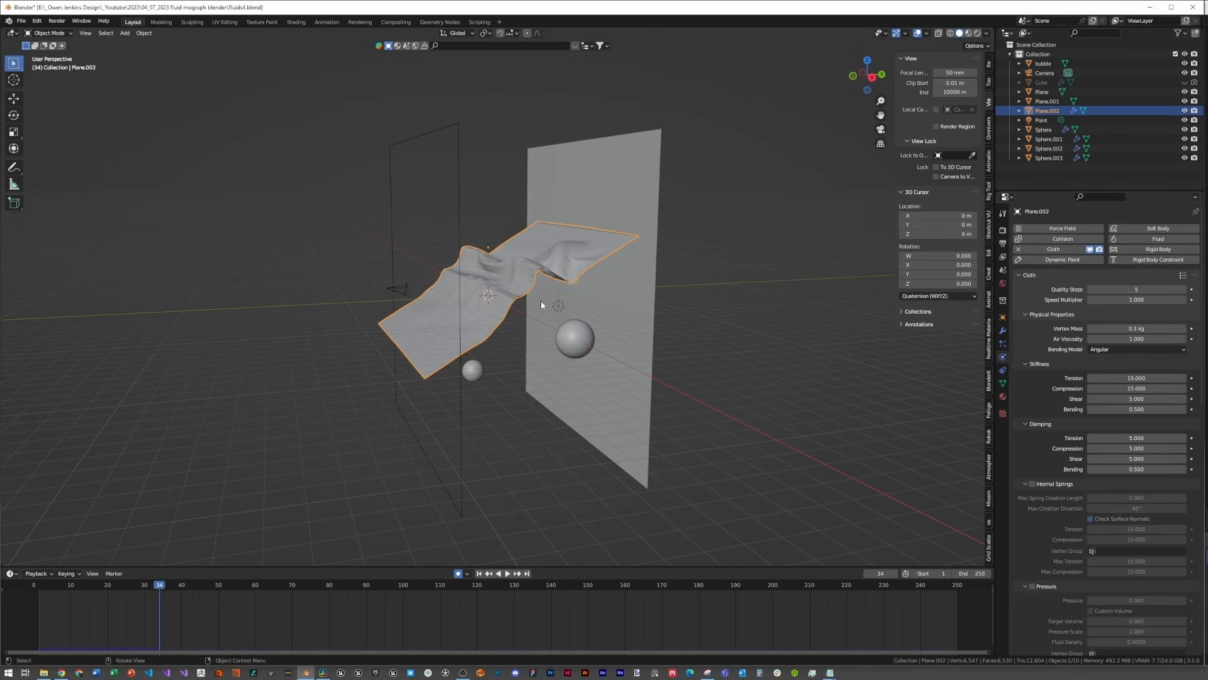
key(shift+Left)
key(space)
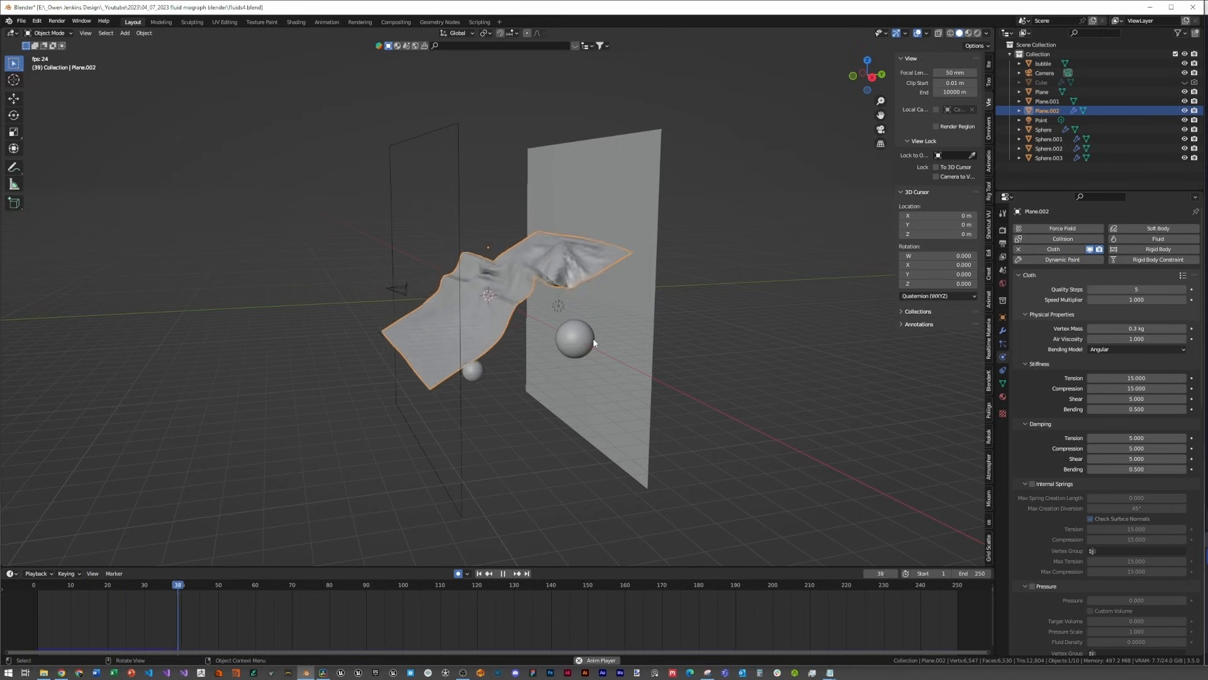
middle_drag(594, 343, 523, 310)
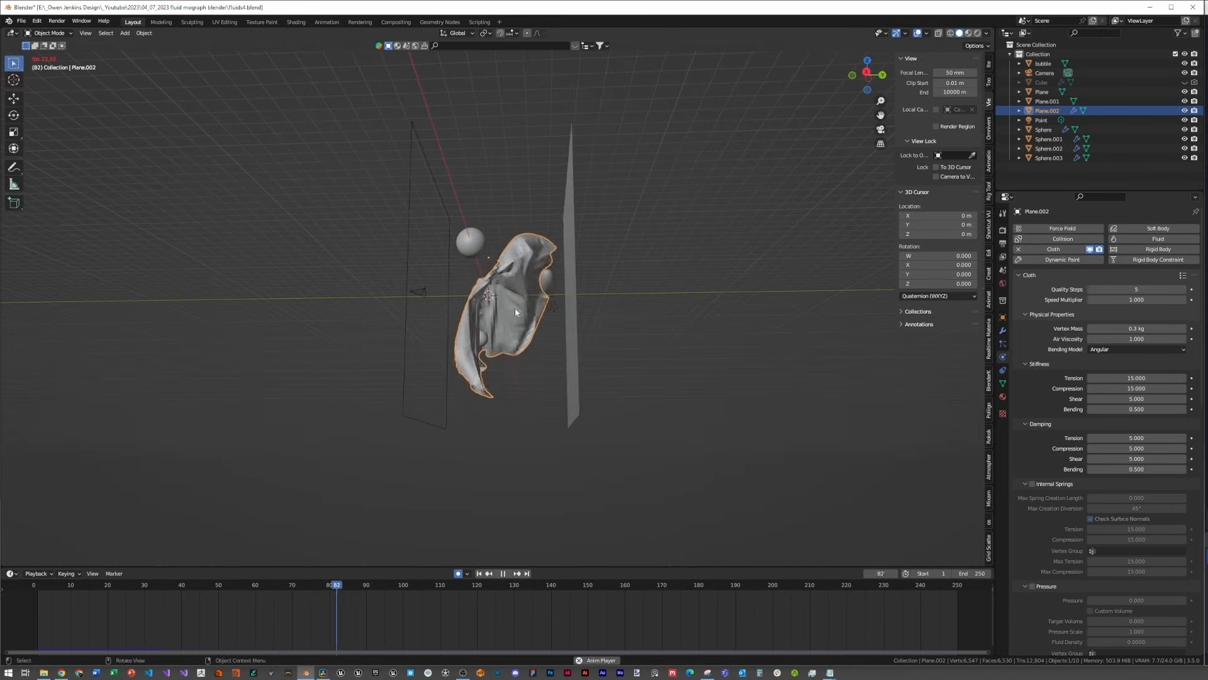
Step: Unhide the Cube collision object and delete it from the scene, with playback stopped
click(1041, 83)
click(1185, 82)
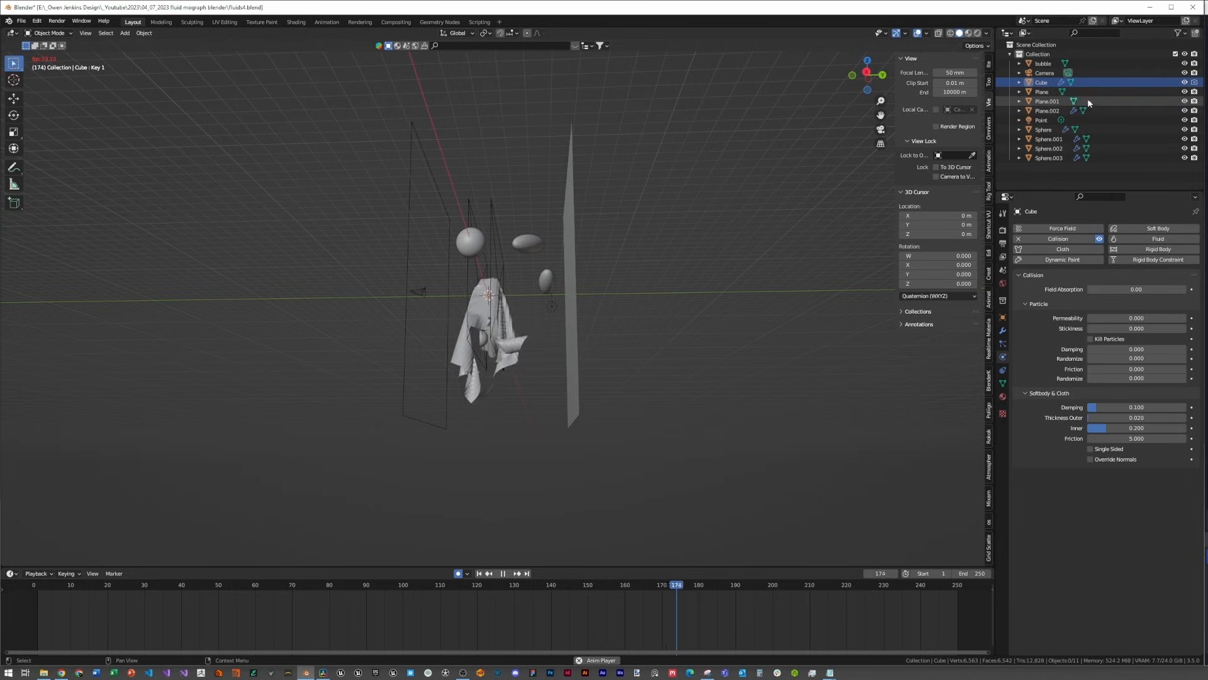
click(1070, 83)
middle_drag(771, 238, 681, 264)
key(Delete)
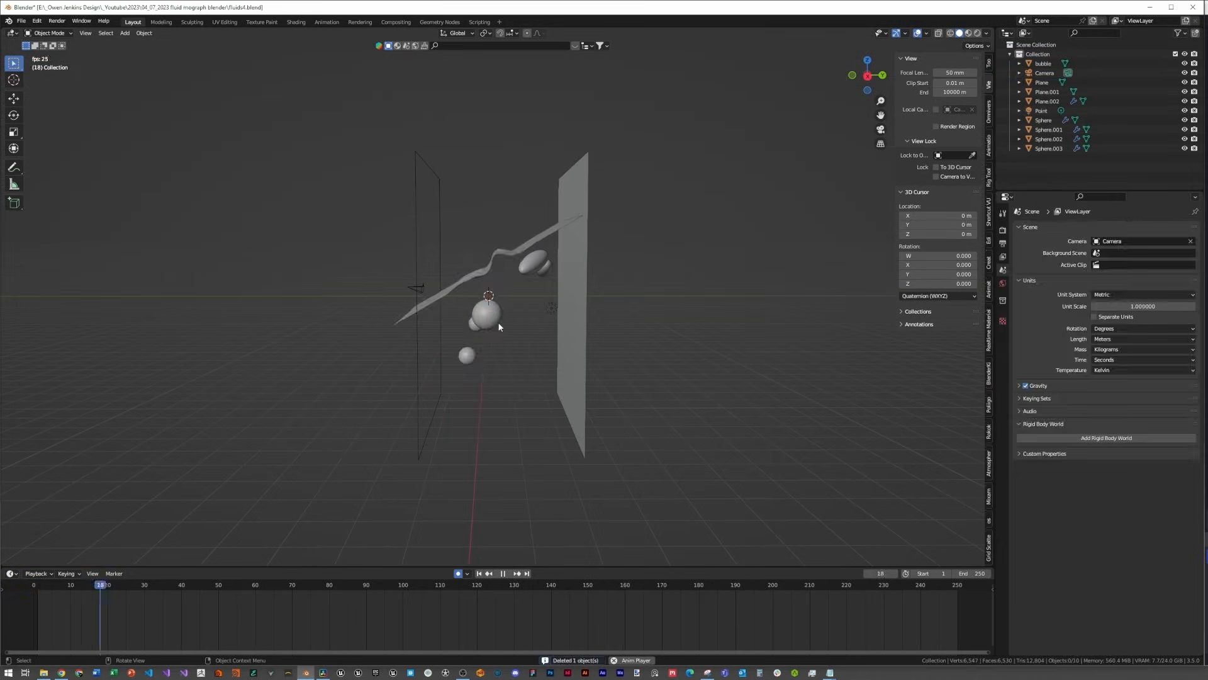
key(space)
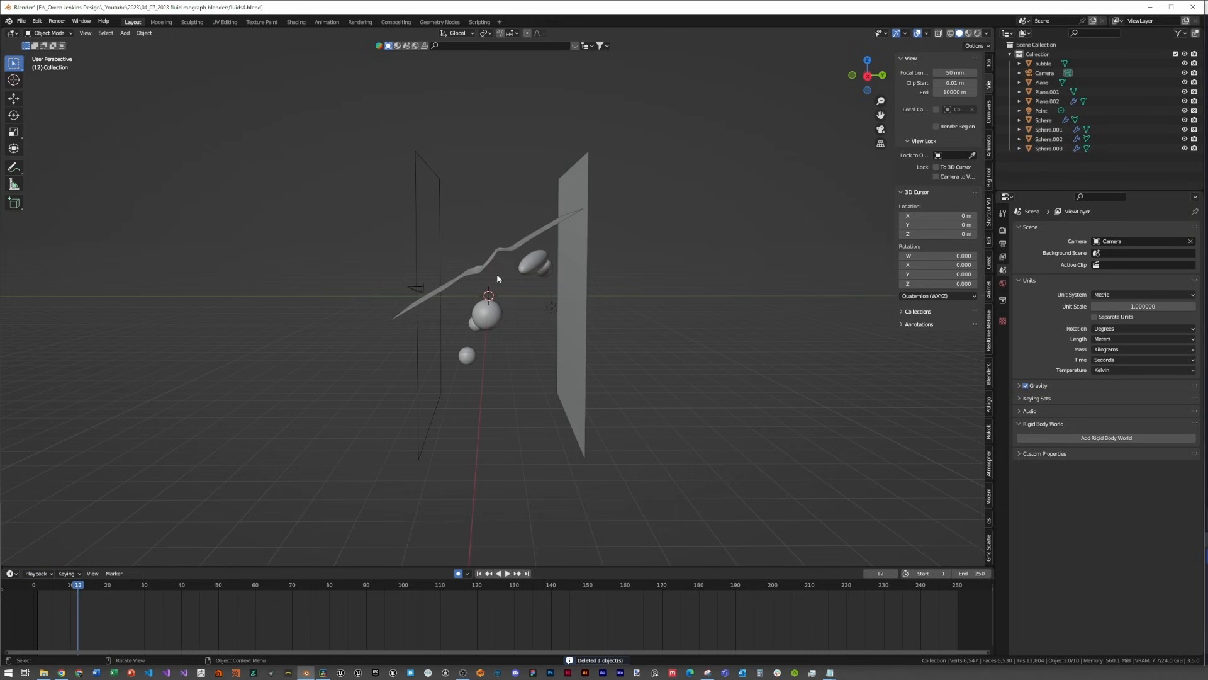
Step: Move the cloth plane about 0.16 m in Y and 0.16 m in Z at frame 1
click(517, 246)
key(shift+Left)
key(g)
click(519, 249)
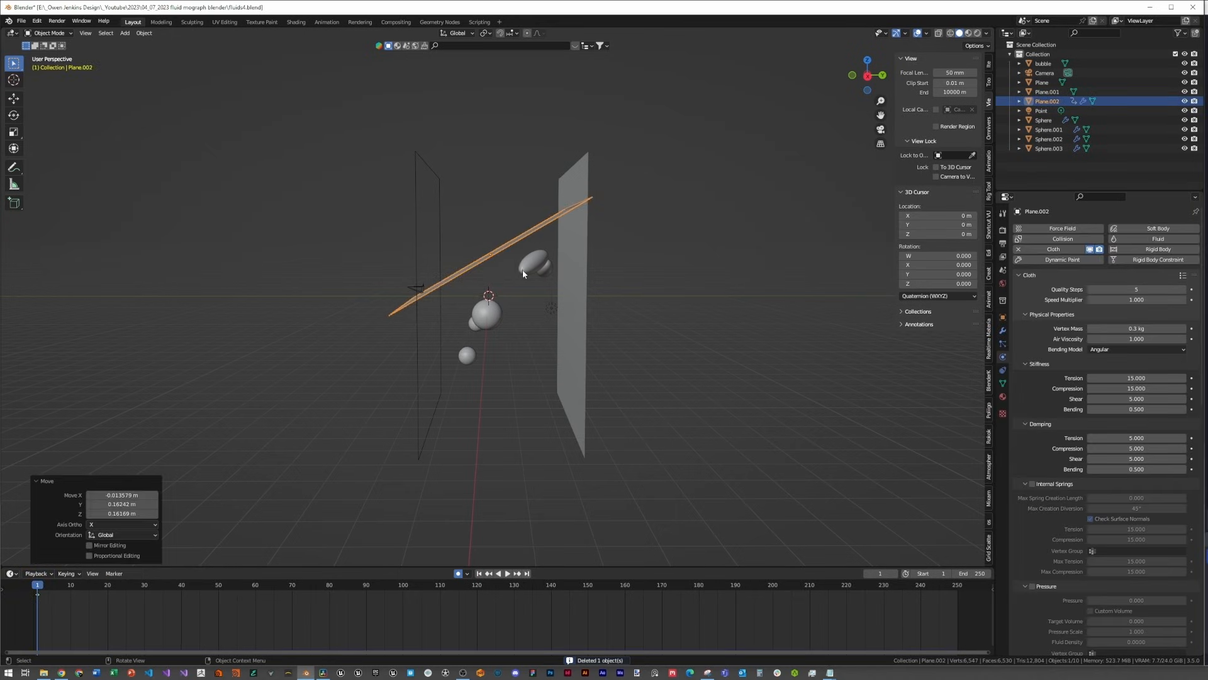
Step: Replay the simulation and examine from the side and above where the moved cloth catches the spheres
key(space)
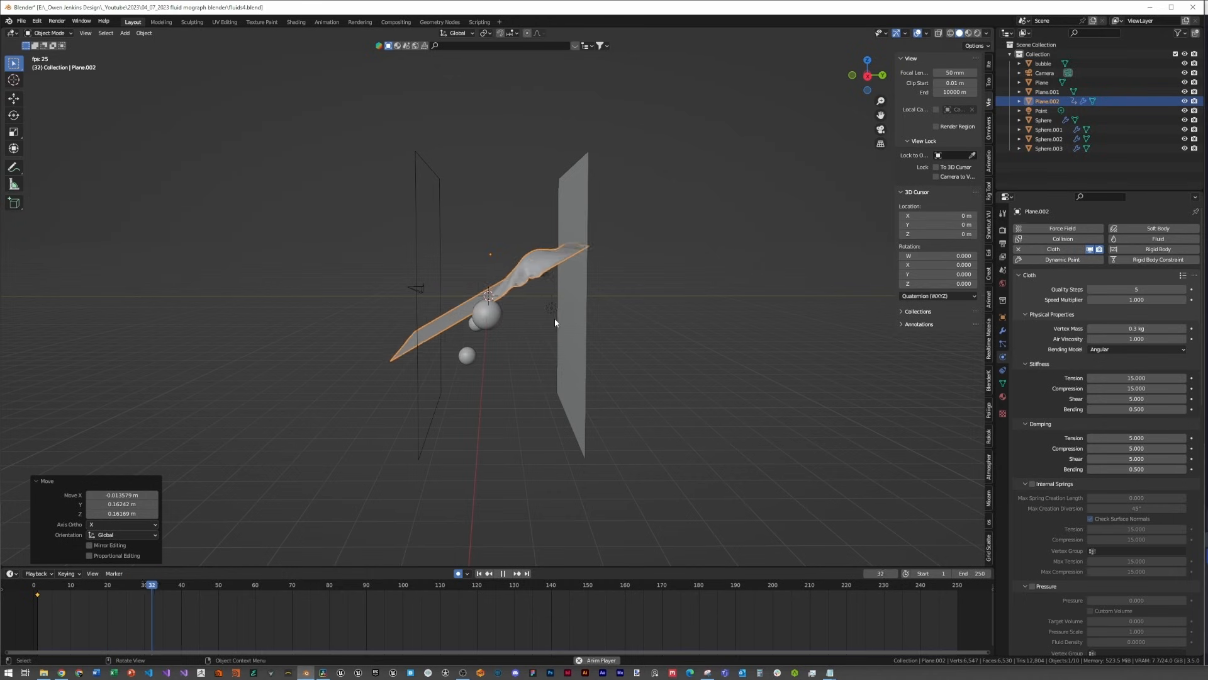
middle_drag(545, 315, 647, 317)
key(space)
middle_drag(529, 332, 558, 313)
Step: Move the stretched sphere Sphere.001 about -1.09 m along Y toward the cloth
click(570, 277)
click(585, 293)
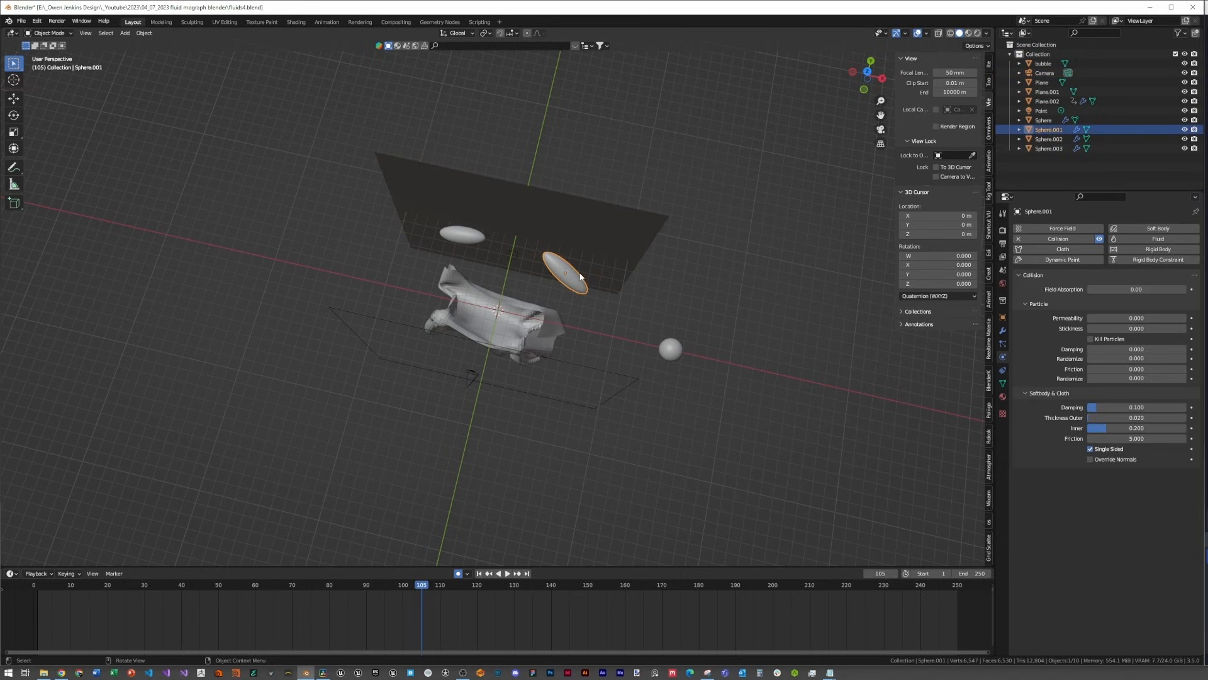
key(g)
key(x)
key(y)
click(572, 299)
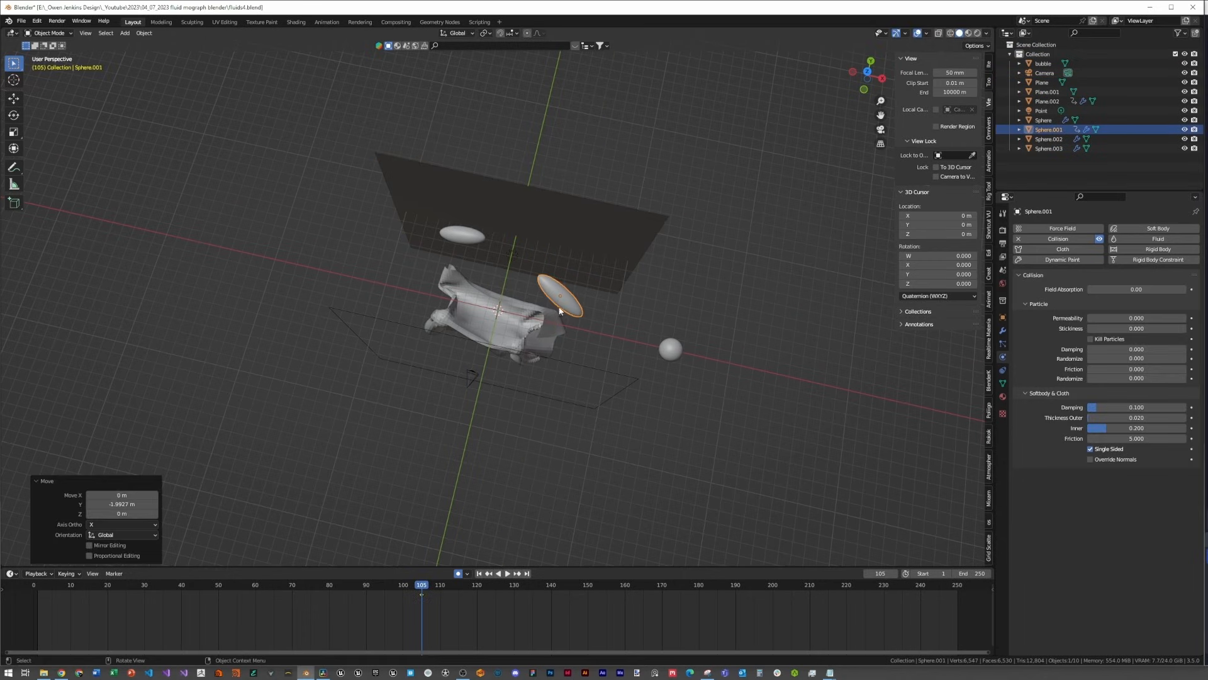
Step: Run the cloth simulation again from frame 1 and examine the drape from the front
key(shift+Left)
click(512, 297)
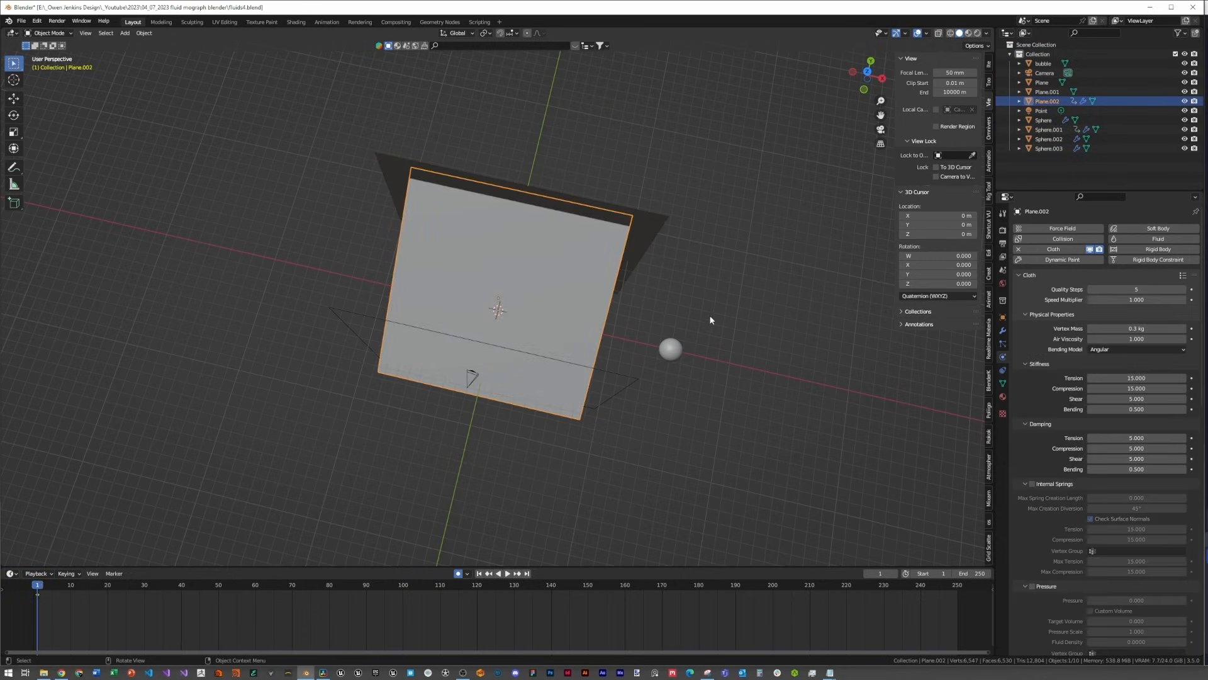
key(space)
middle_drag(690, 306, 738, 256)
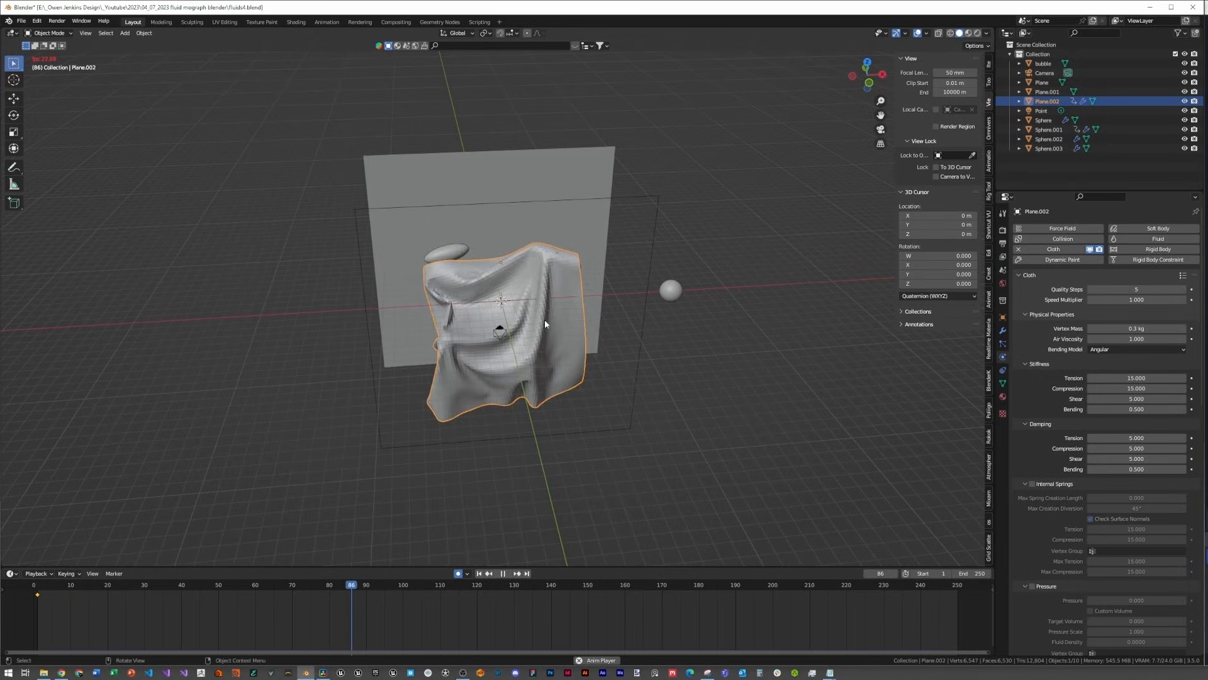
Step: Stop the simulation, apply smooth shading to the cloth plane and examine its folds up close
key(space)
right_click(519, 301)
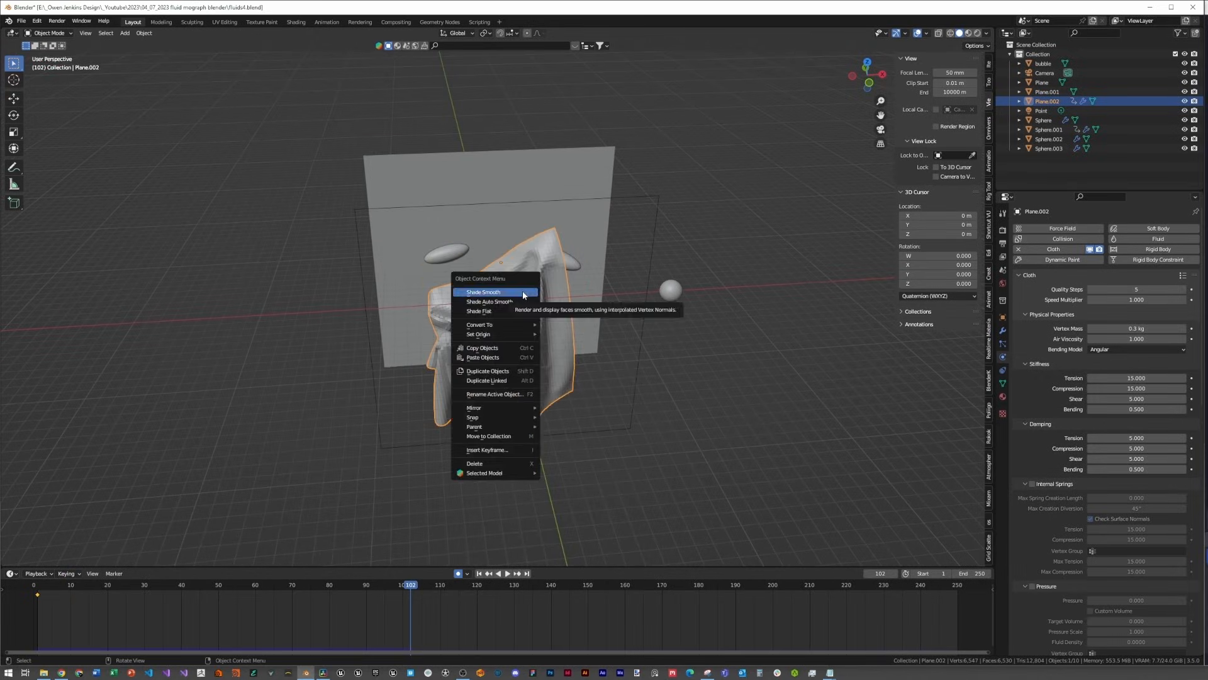
click(519, 291)
scroll(550, 346, up, 3)
mouse_move(572, 350)
middle_down()
mouse_move(572, 321)
mouse_move(548, 329)
mouse_move(563, 338)
middle_up()
scroll(544, 345, up, 3)
scroll(543, 345, up, 4)
scroll(560, 338, up, 4)
Step: Set the cloth's speed multiplier to 0.150 and restart the simulation from the first frame
scroll(561, 338, down, 6)
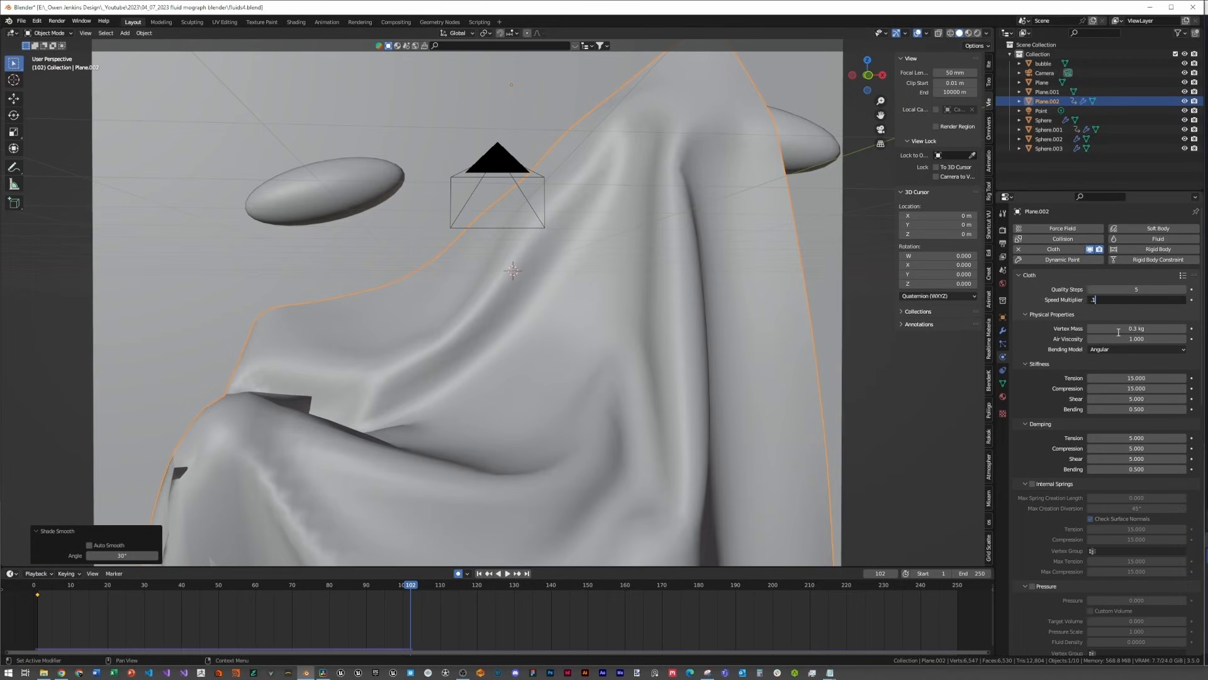
text(5)
key(Return)
key(shift+Left)
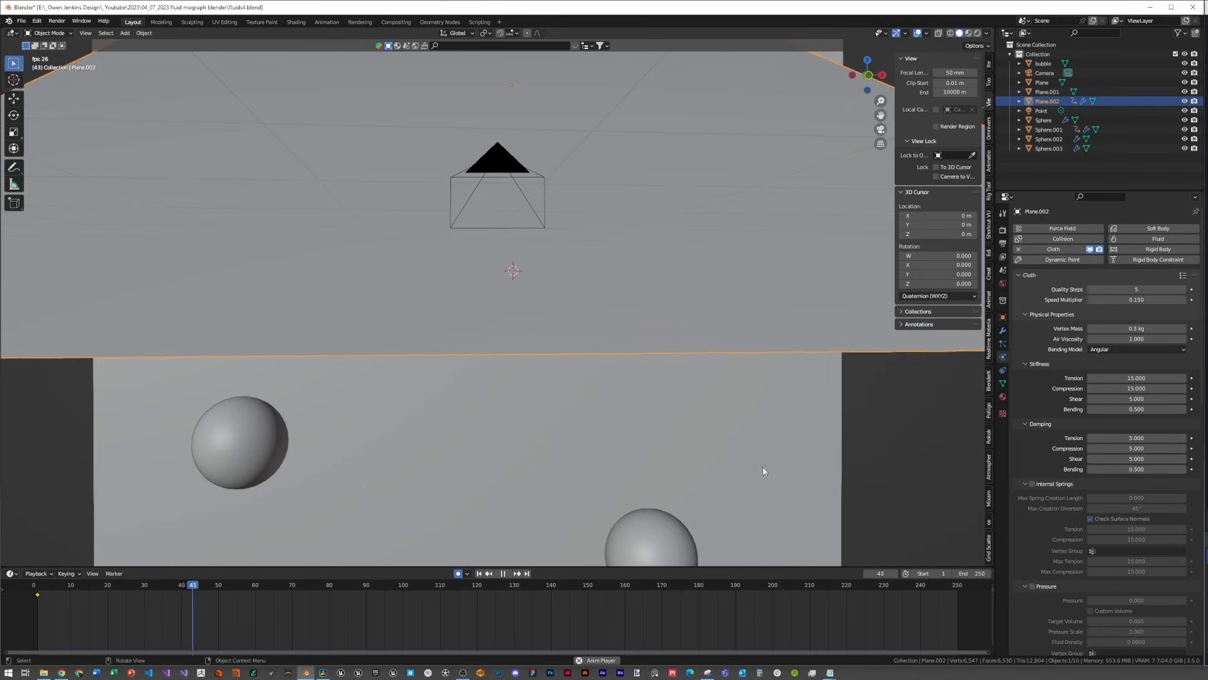
Step: Extend the cloth cache's simulation end to frame 591 and bake the simulation
scroll(1115, 528, down, 8)
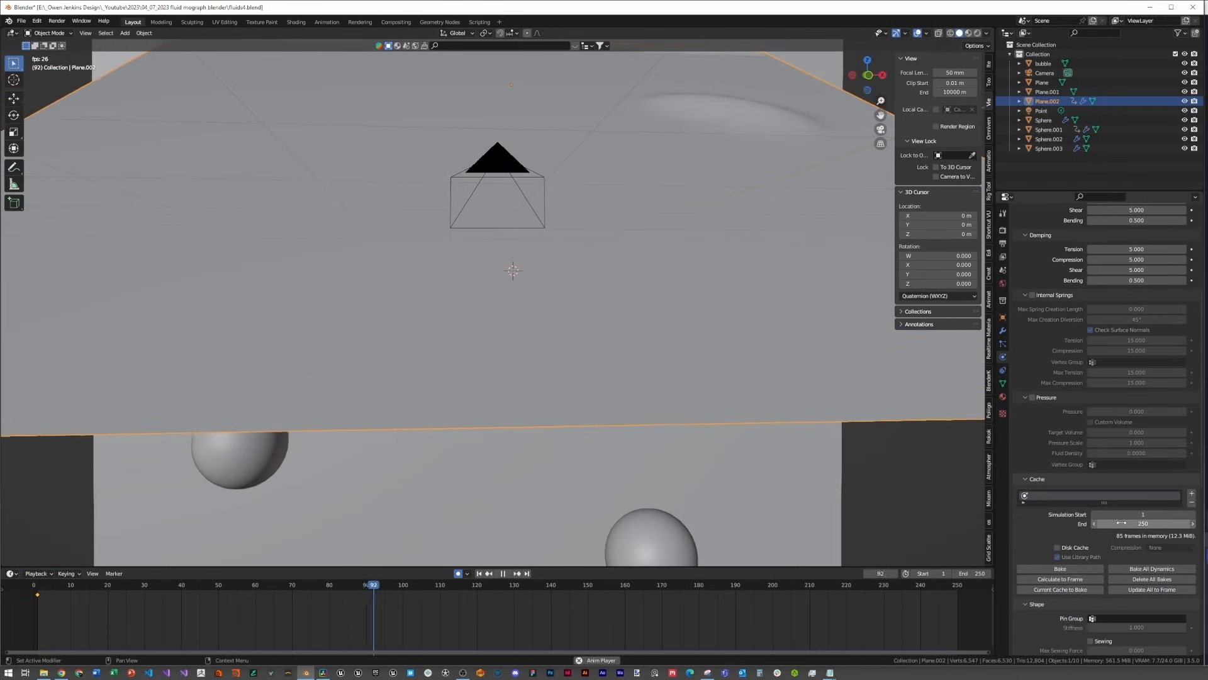
mouse_move(1128, 524)
mouse_down()
mouse_move(1190, 524)
mouse_move(1116, 524)
mouse_up()
scroll(692, 449, down, 5)
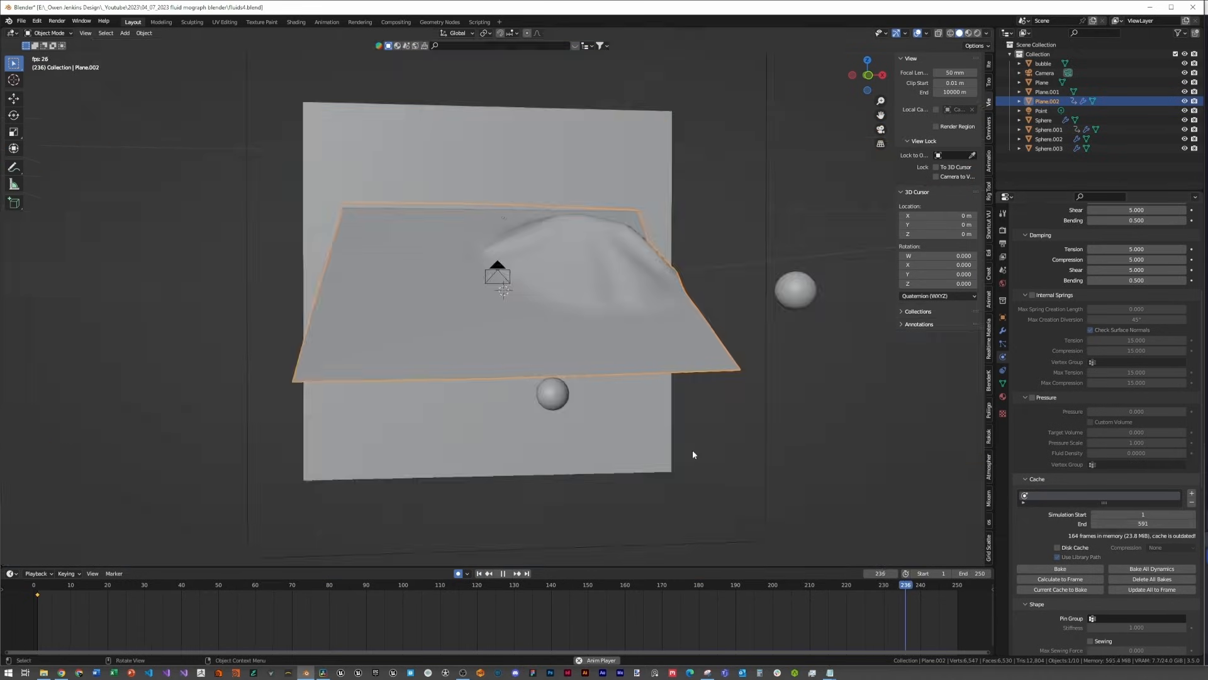
middle_drag(580, 413, 610, 416)
scroll(609, 416, down, 2)
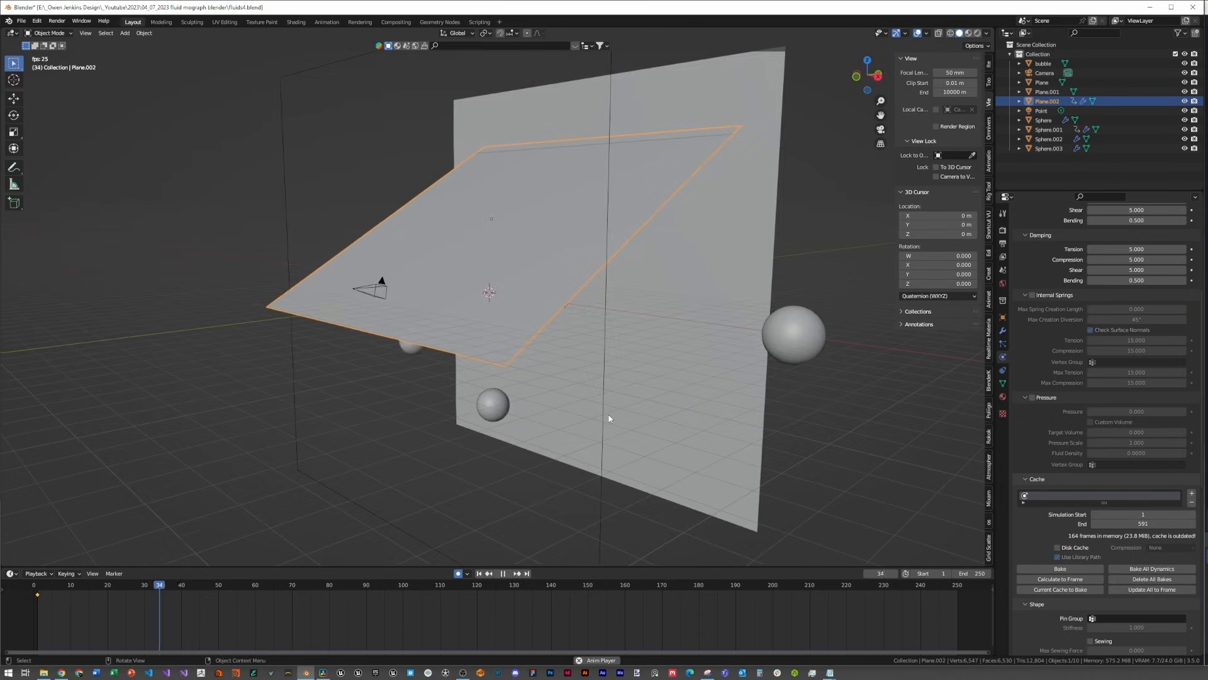
scroll(610, 416, down, 2)
key(space)
click(1060, 568)
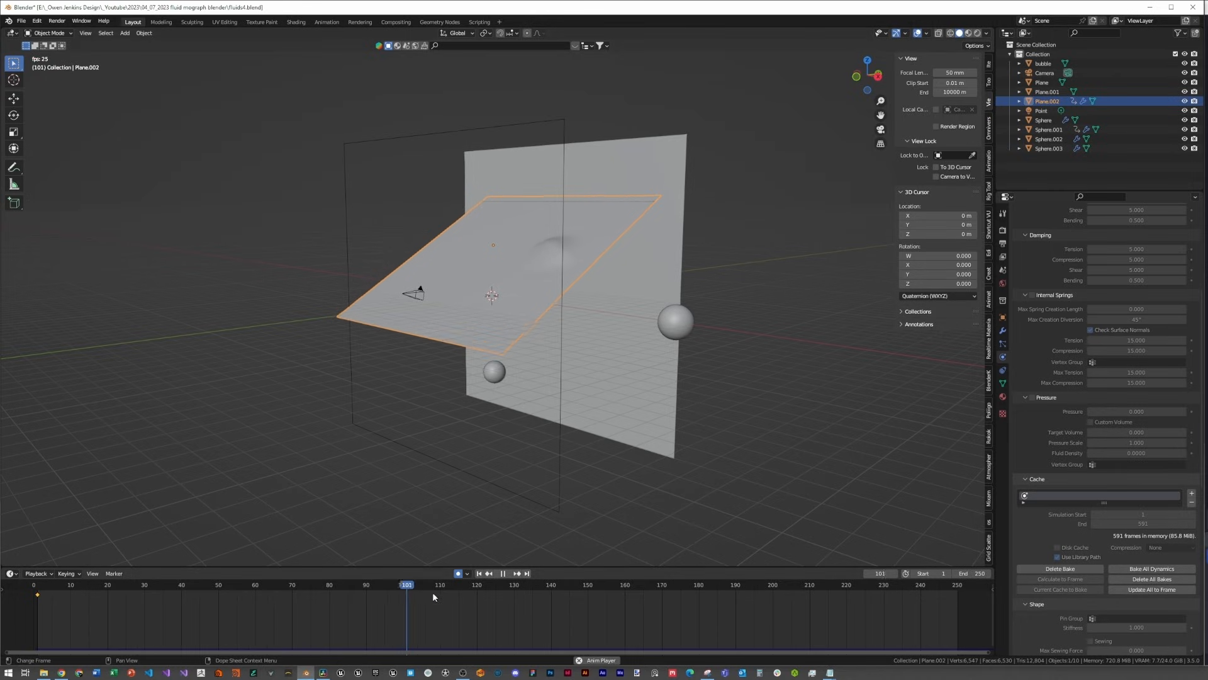
Step: Set the scene's end frame to 550 and fit the whole frame range in the timeline
drag(973, 573, 1022, 573)
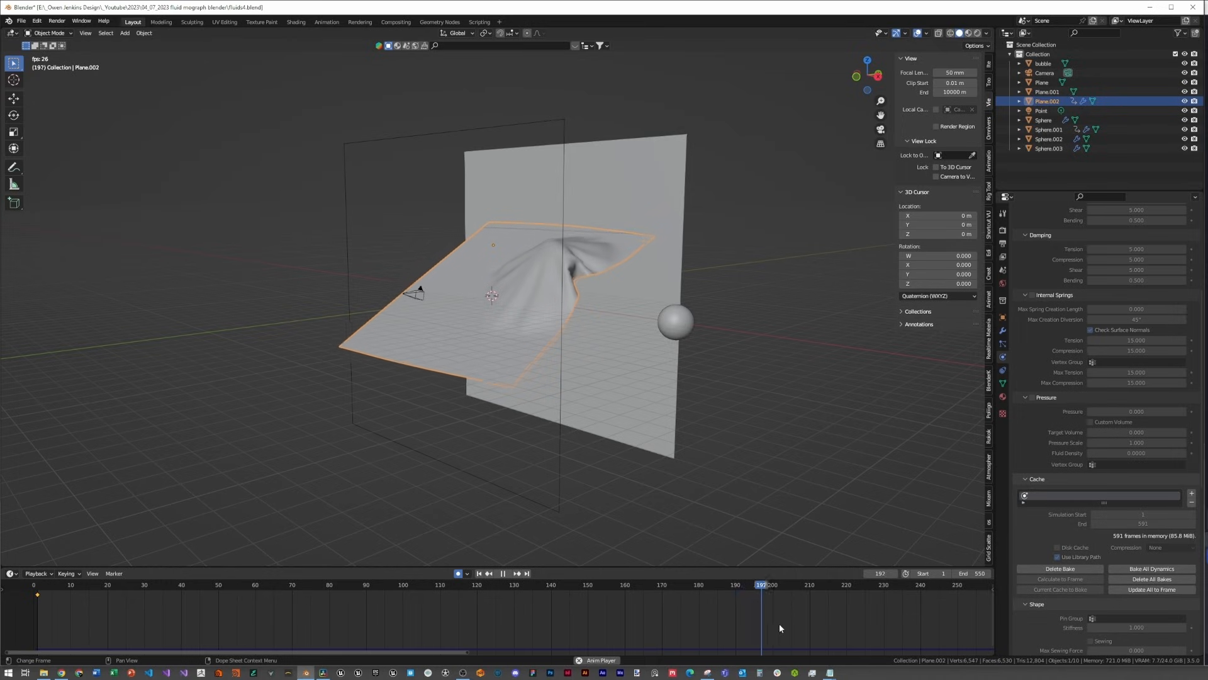
scroll(778, 621, down, 8)
middle_drag(776, 617, 609, 626)
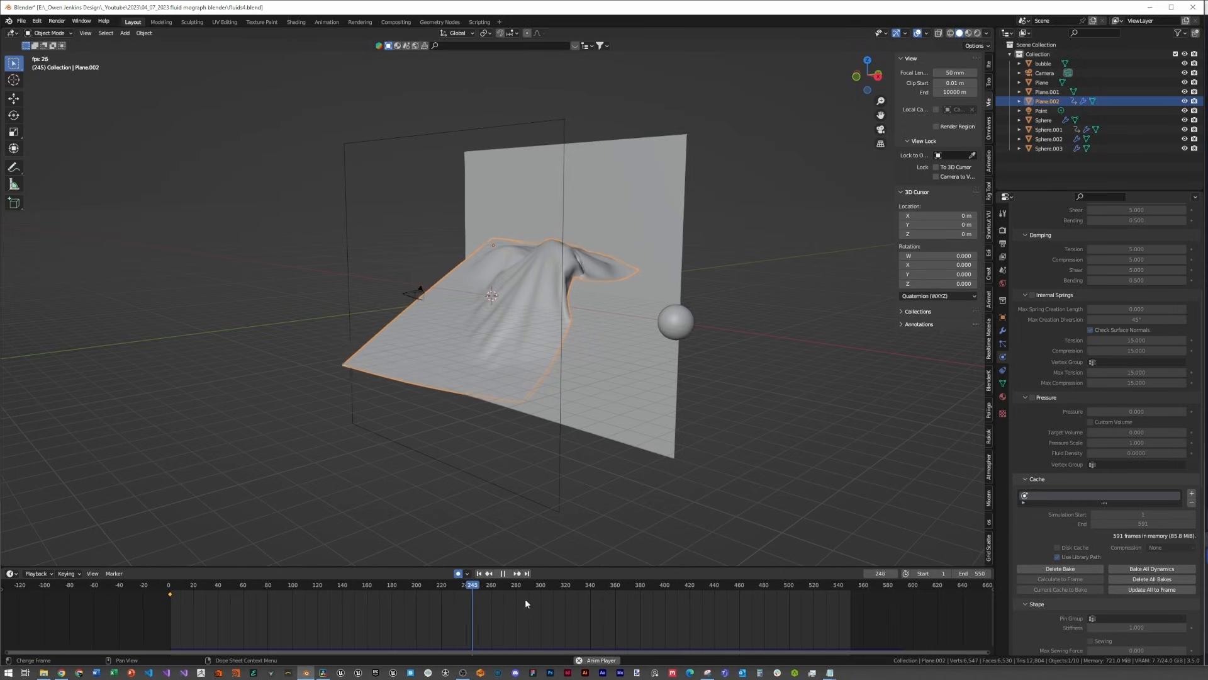
Step: Watch the baked cloth fall and examine its folds from the front and close up
middle_drag(494, 424, 552, 428)
scroll(521, 378, up, 14)
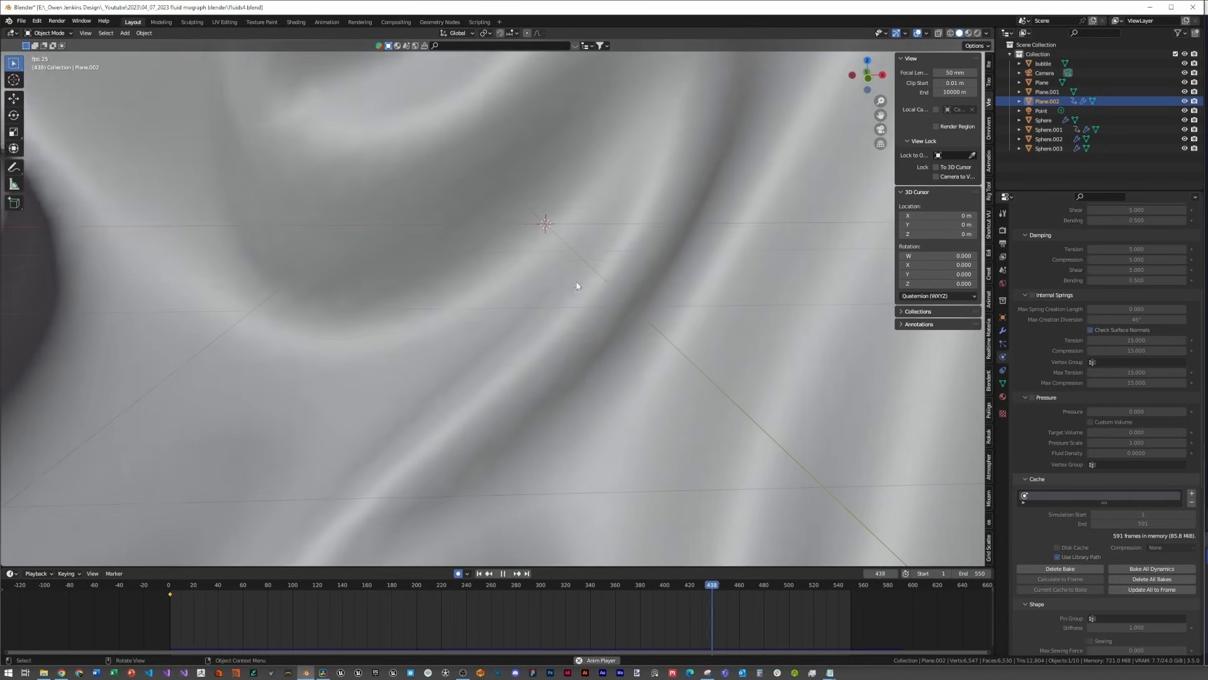
key(space)
scroll(563, 369, down, 6)
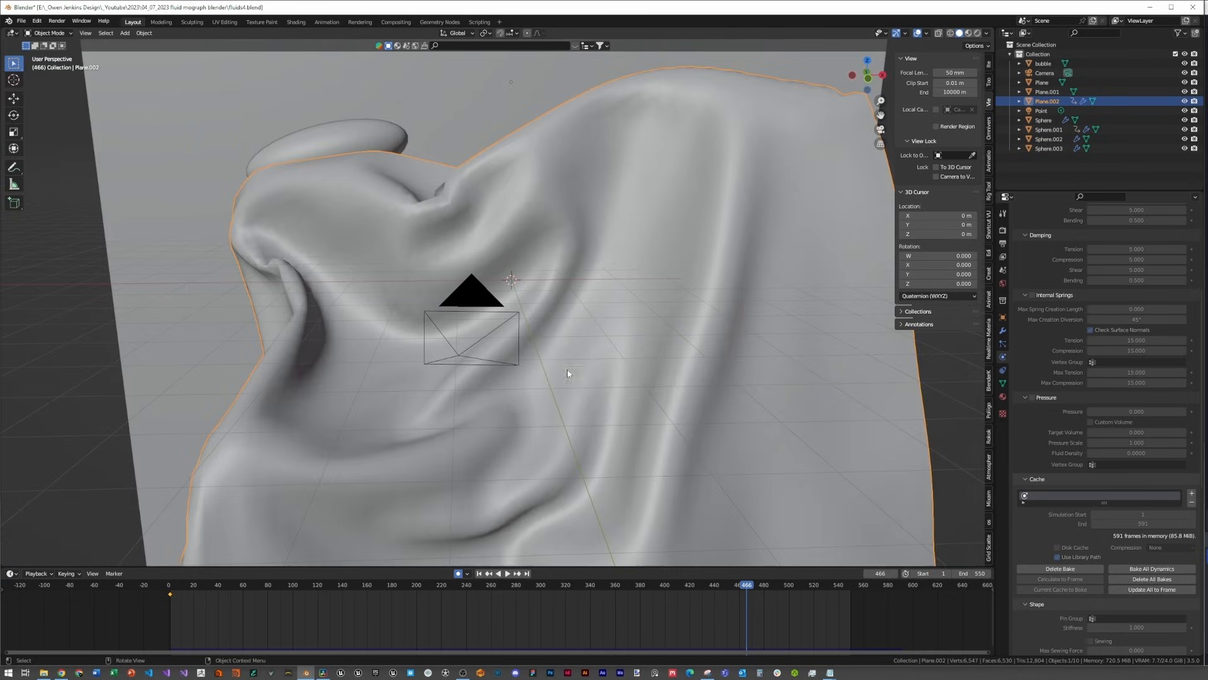
Step: Reapply smooth shading to the cloth plane and add a level 1 subdivision surface
right_click(754, 350)
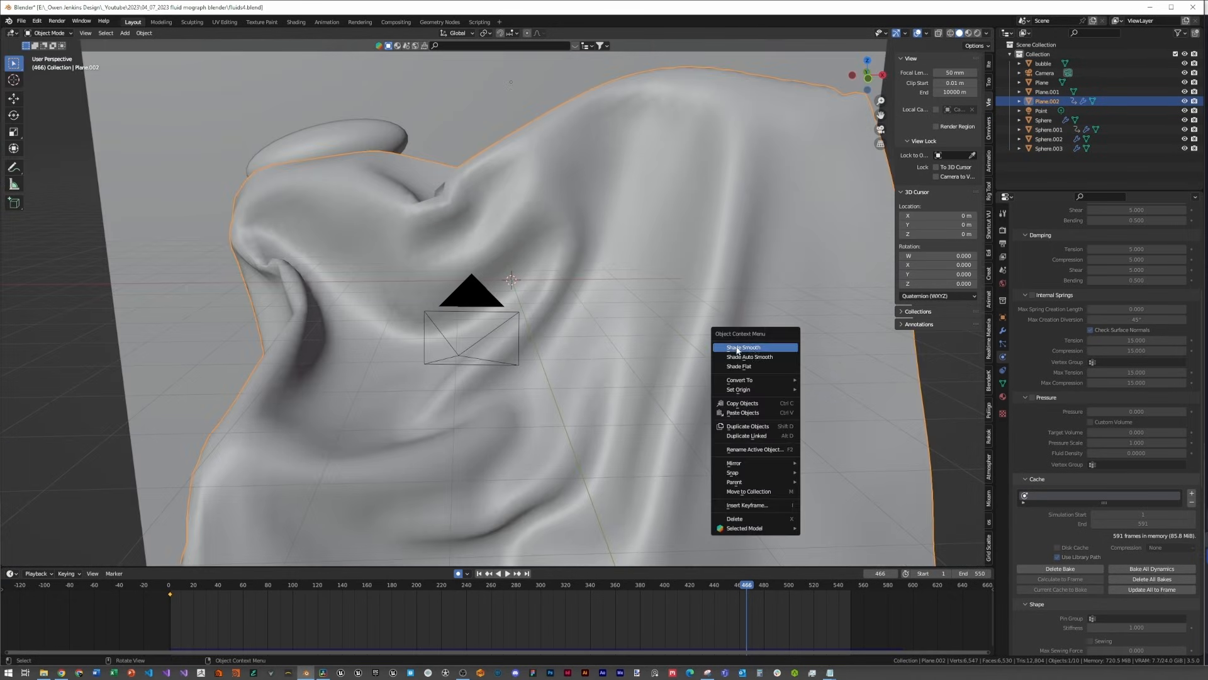
click(739, 348)
key(ctrl+1)
middle_drag(636, 312, 599, 349)
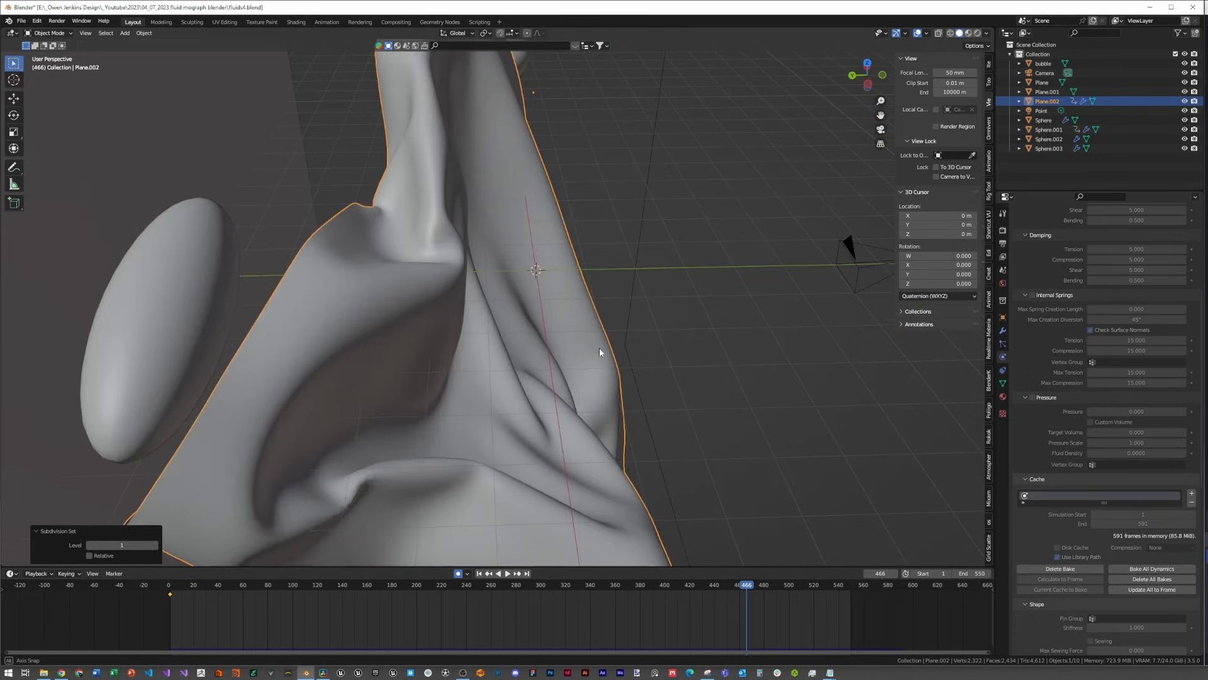
Step: Add a Solidify modifier to the cloth plane
click(1003, 333)
click(1110, 229)
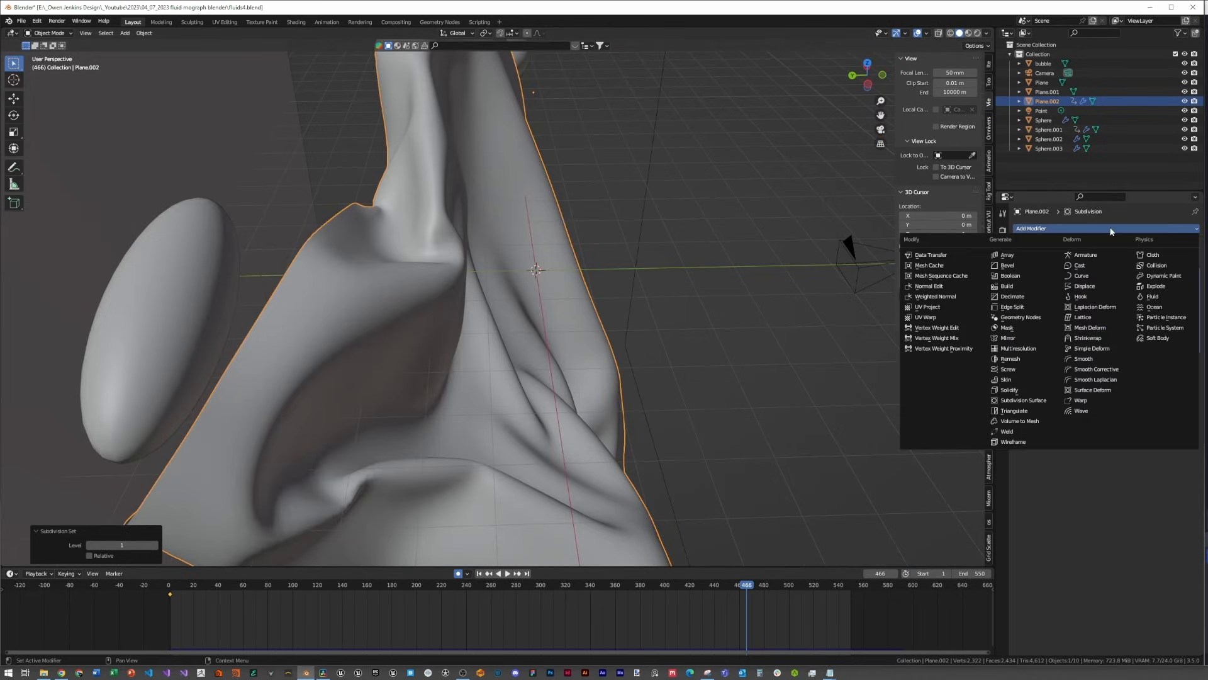
click(1025, 389)
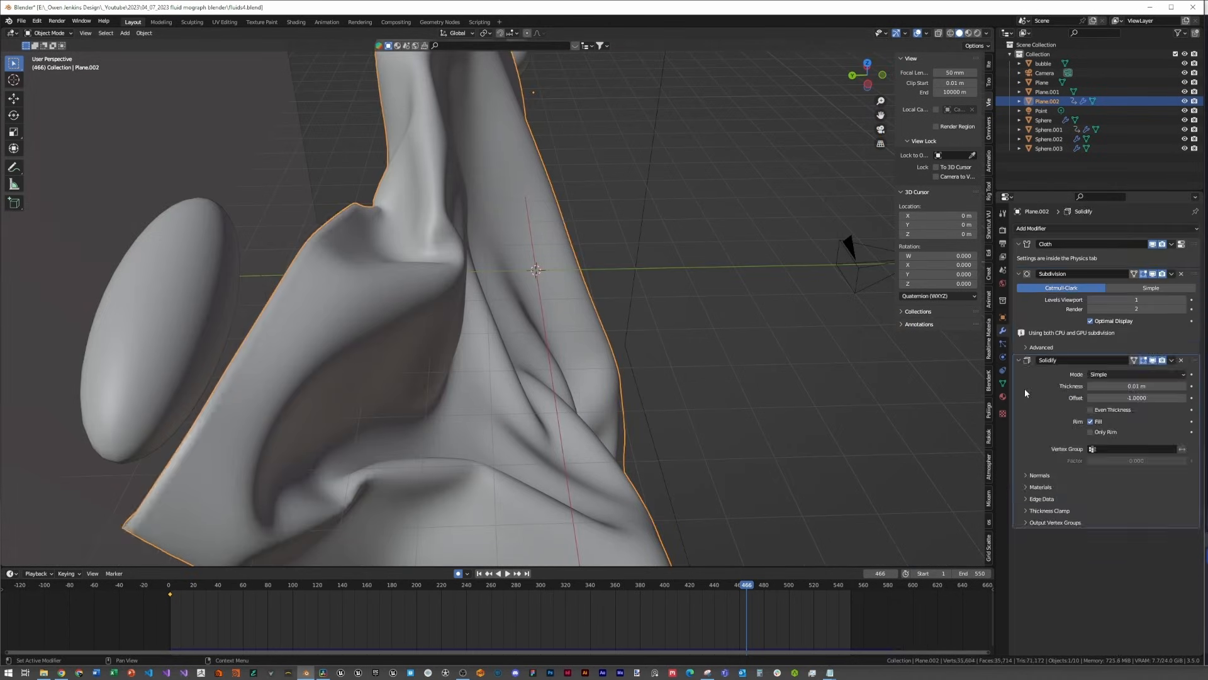
Step: Try a Solidify offset of 0, then restore the offset to -1
text(0)
key(Return)
click(1146, 383)
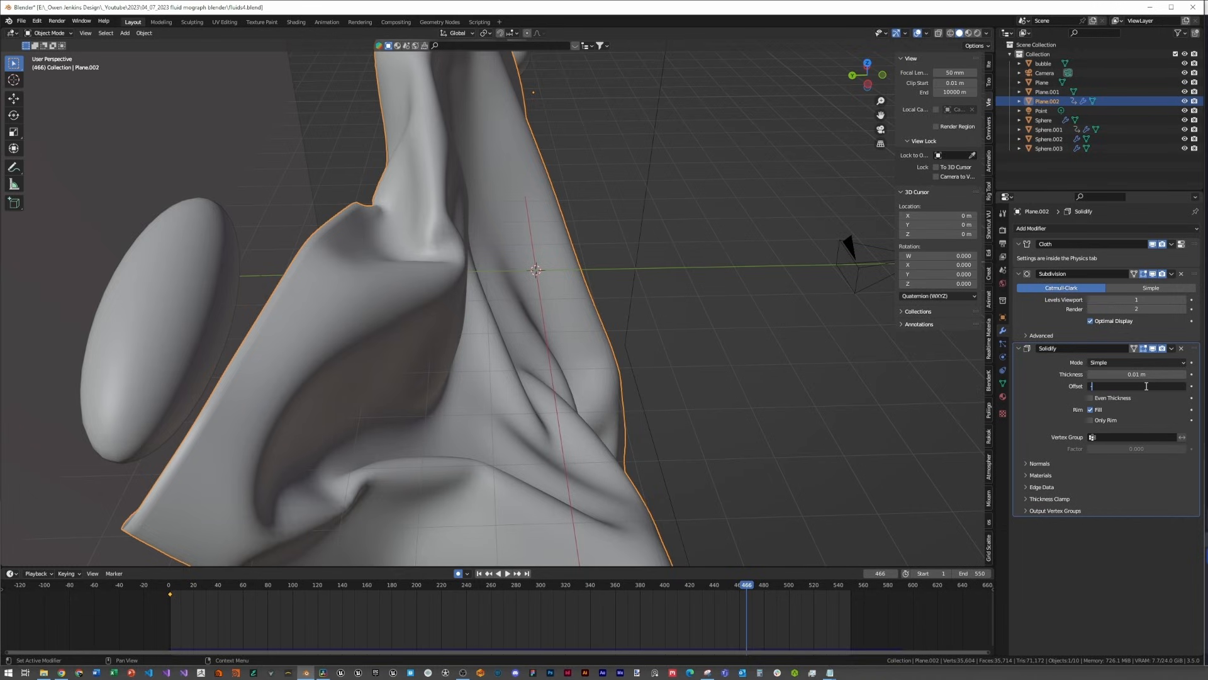
key(Return)
click(1130, 376)
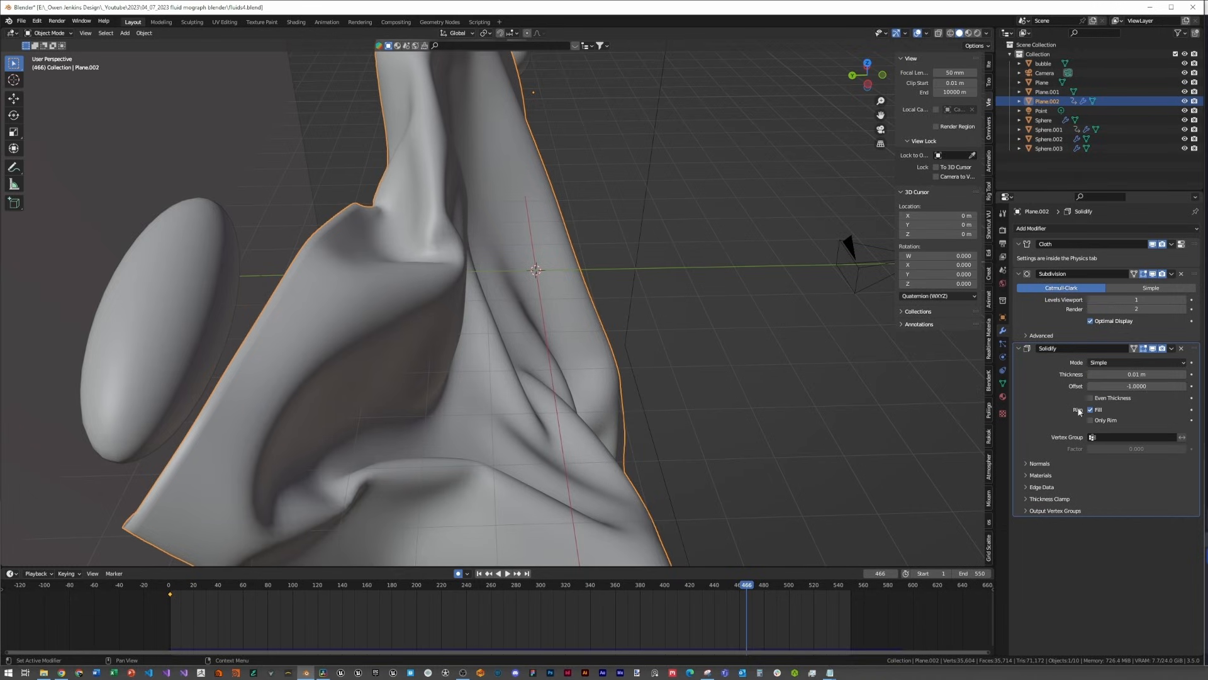
Step: Move the Solidify modifier above Subdivision in the stack and replay the cloth from the first frame
drag(1195, 348, 1188, 268)
middle_drag(615, 370, 570, 353)
key(shift+Left)
key(space)
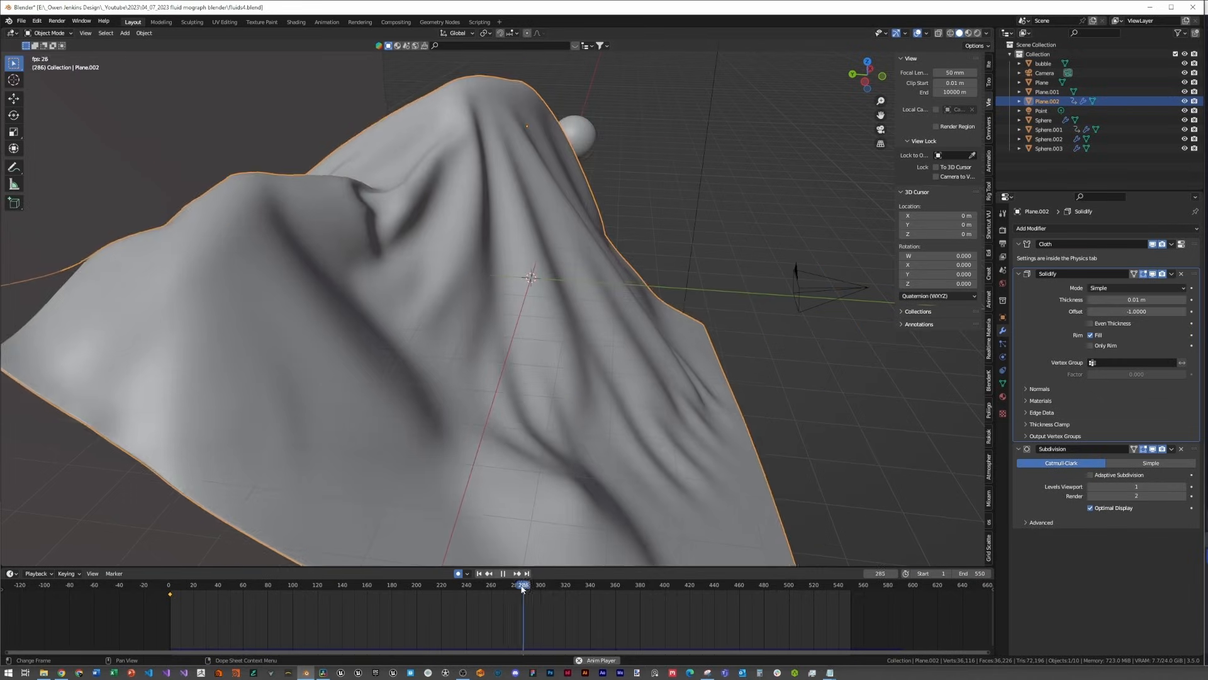
key(space)
Step: Play the draped cloth through the scene camera up to about frame 432
key(KP_0)
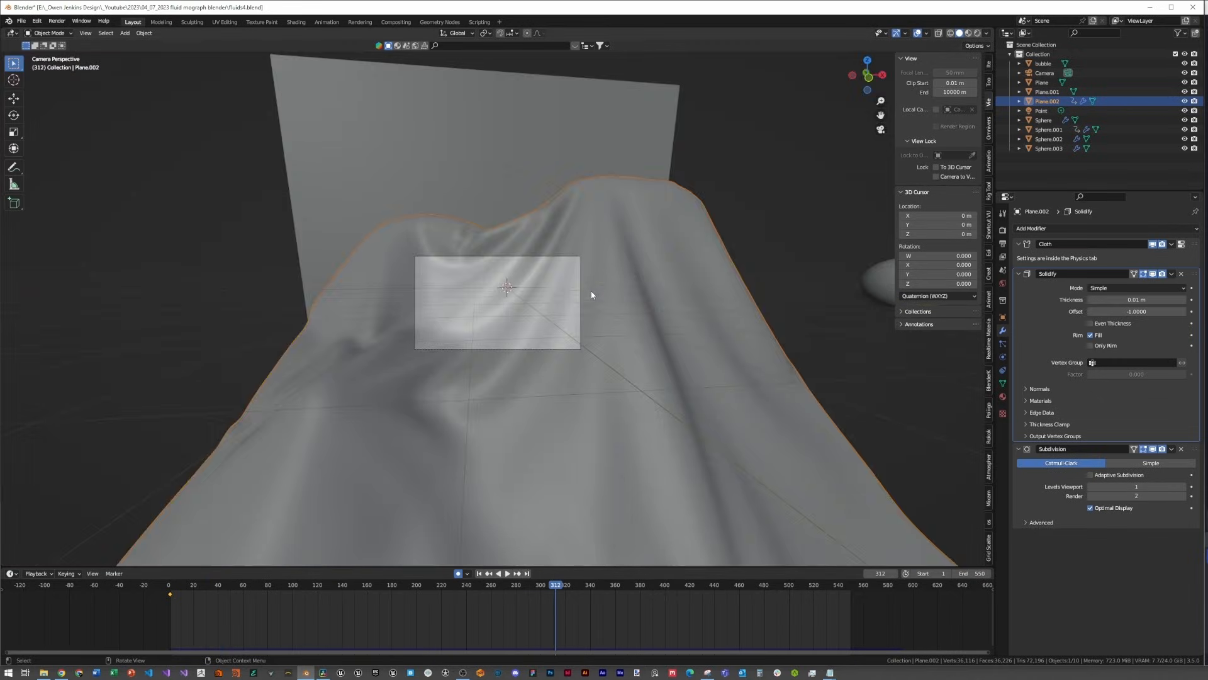
key(space)
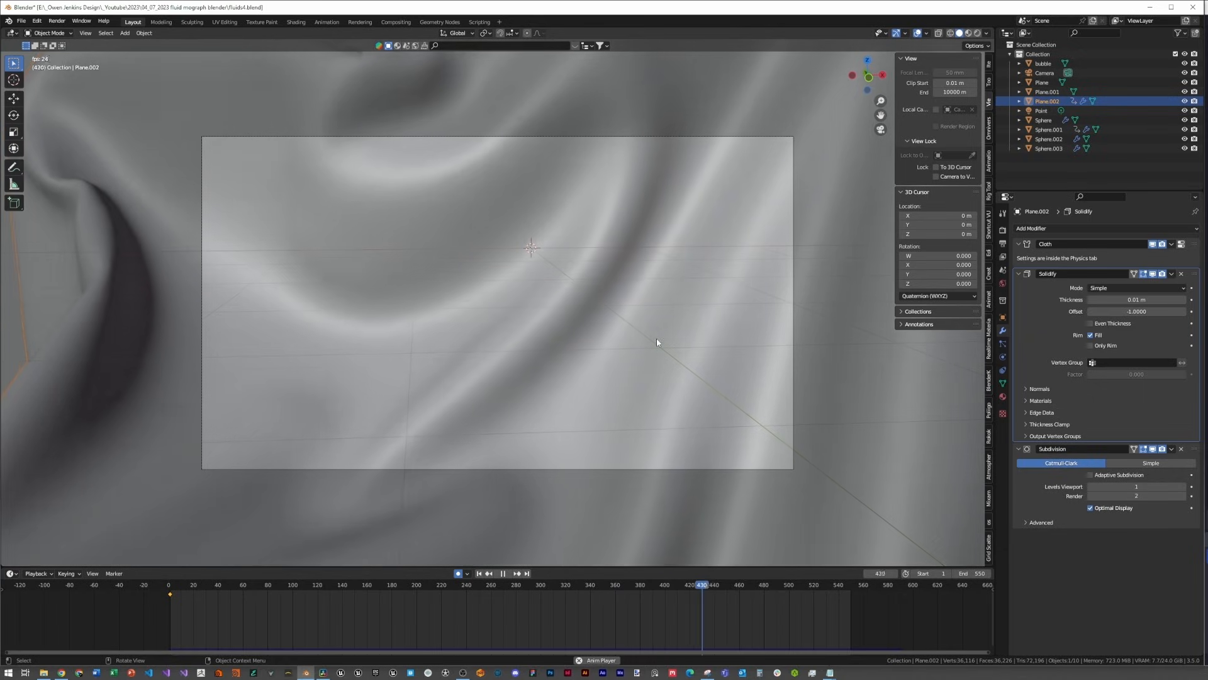
key(space)
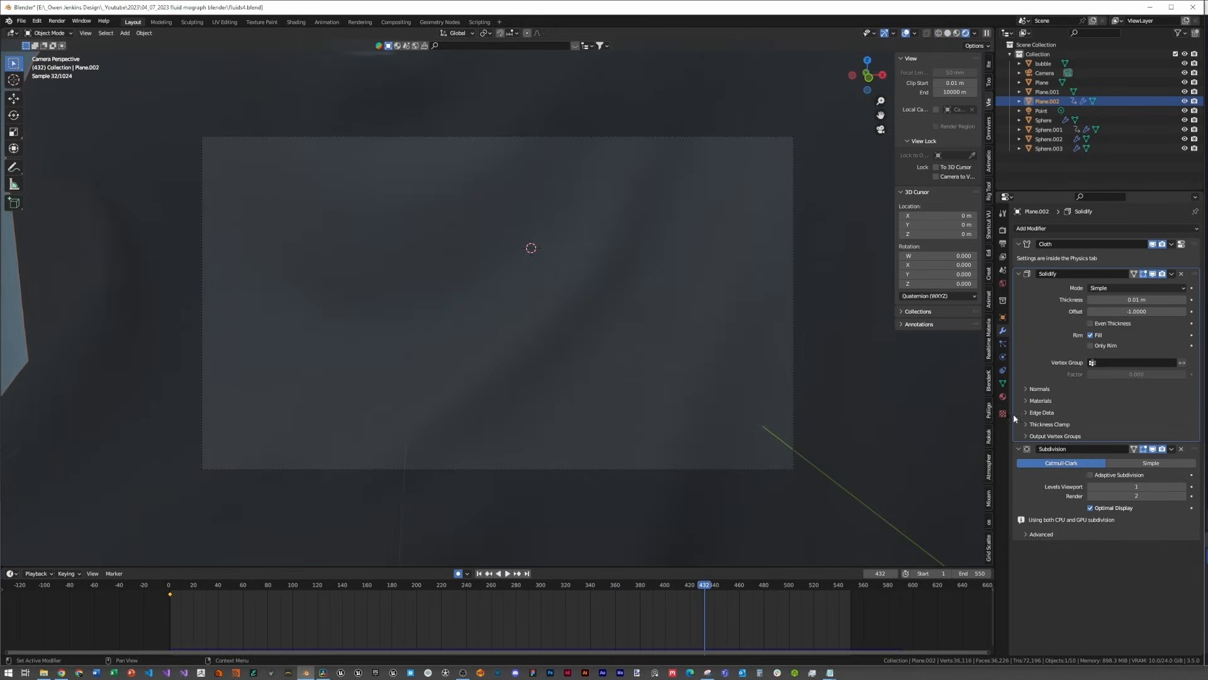
Step: Assign the existing Glass material to the cloth plane and replay the animation in rendered view
click(1003, 397)
click(1021, 269)
click(1058, 275)
key(space)
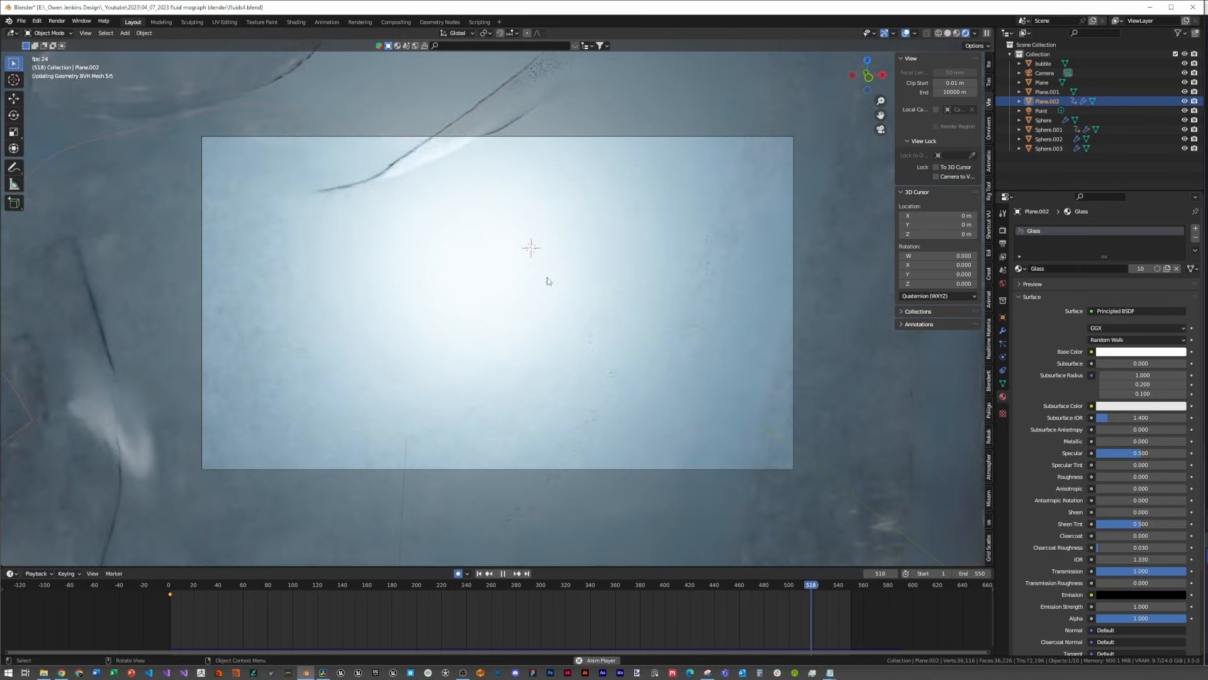
click(394, 591)
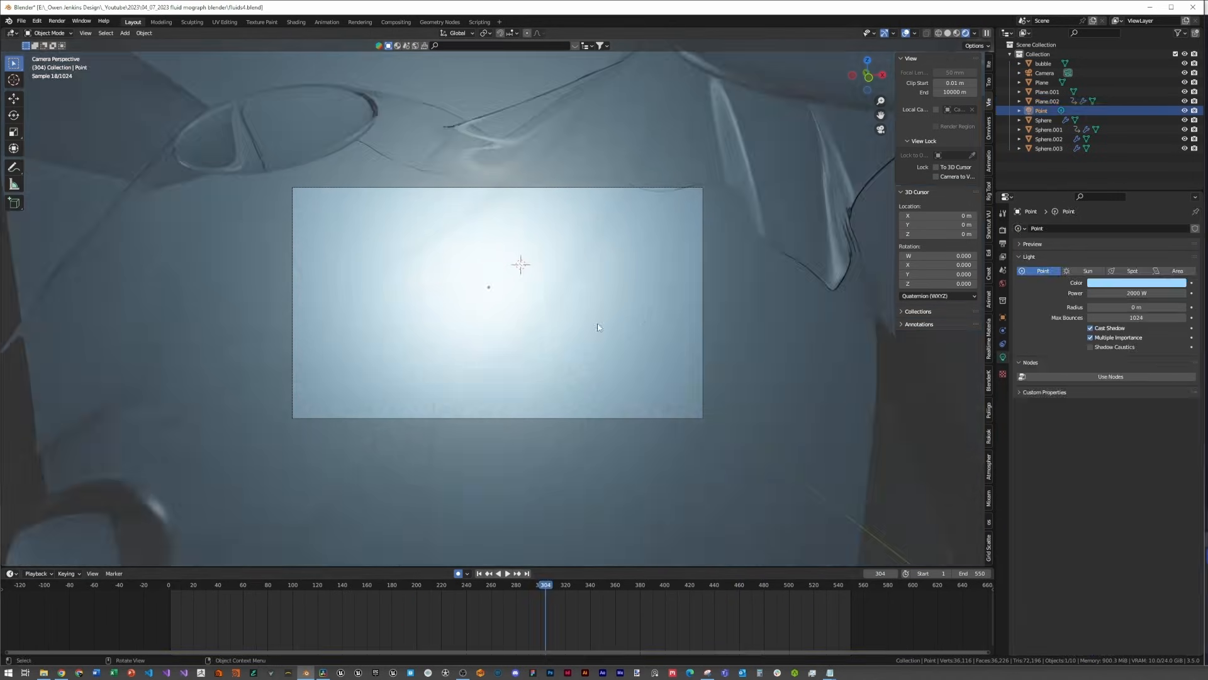
Step: Move the point light about 6.9 m along X at frame 304
key(g)
key(x)
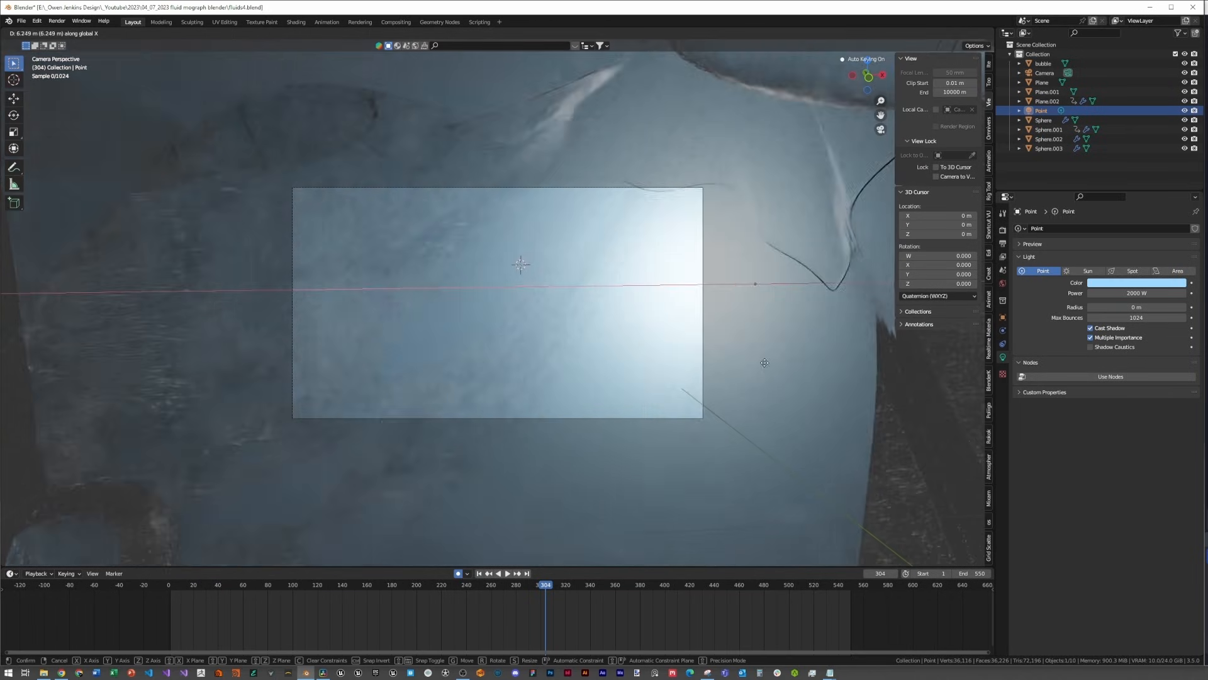
click(787, 363)
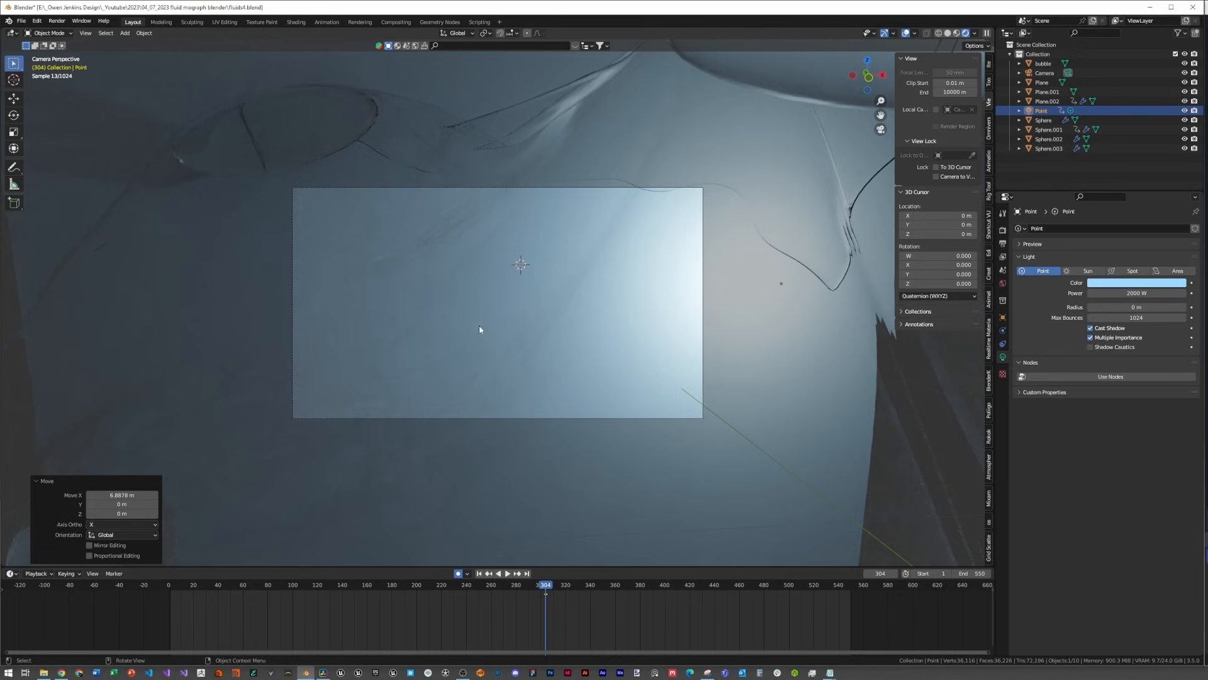
Step: Add an area light and raise it about 2.59 m along Z
key(shift+a)
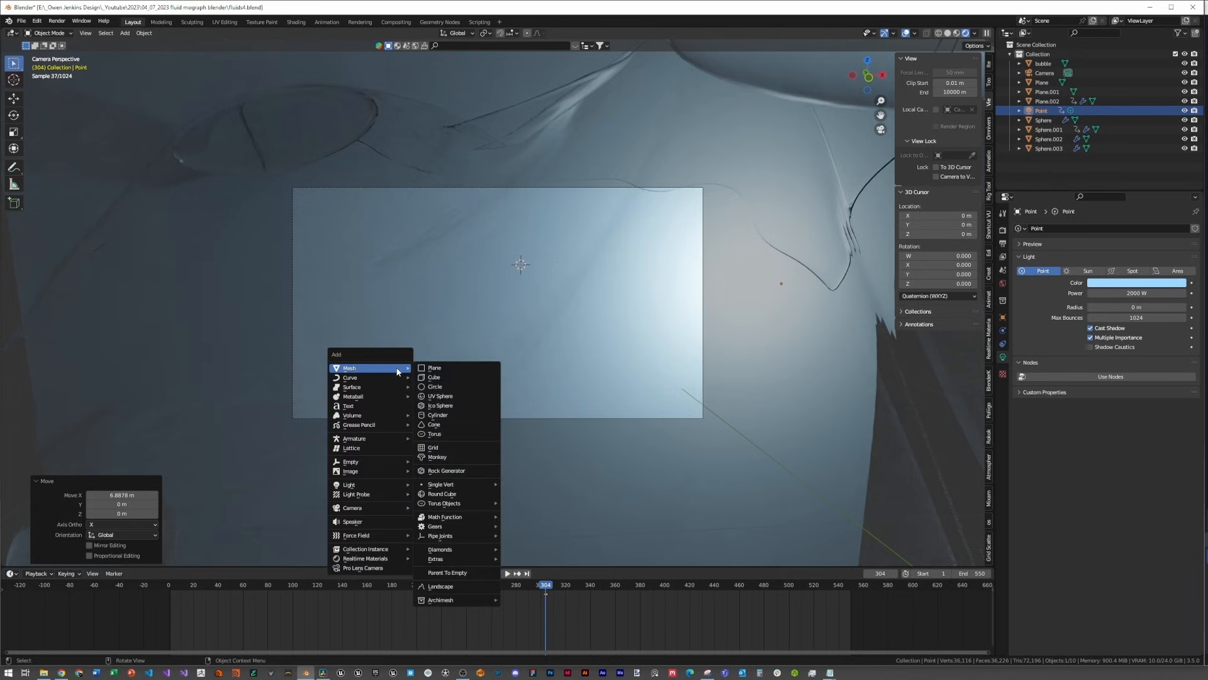
mouse_move(366, 489)
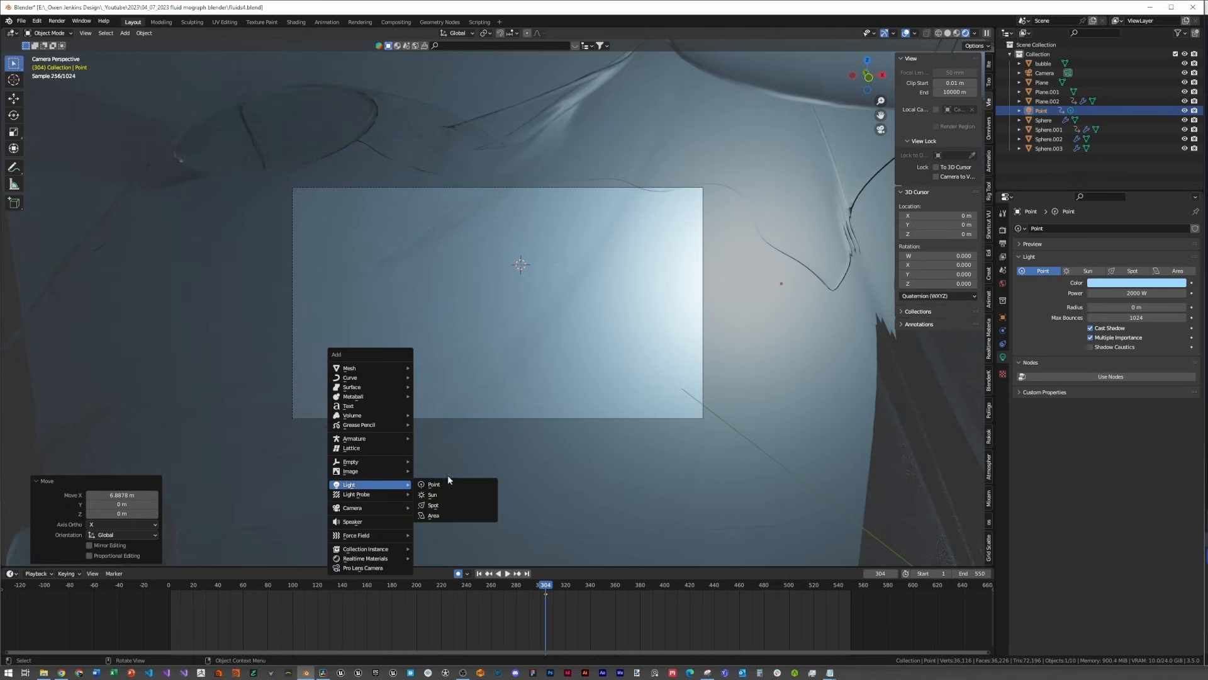
click(434, 516)
key(g)
key(z)
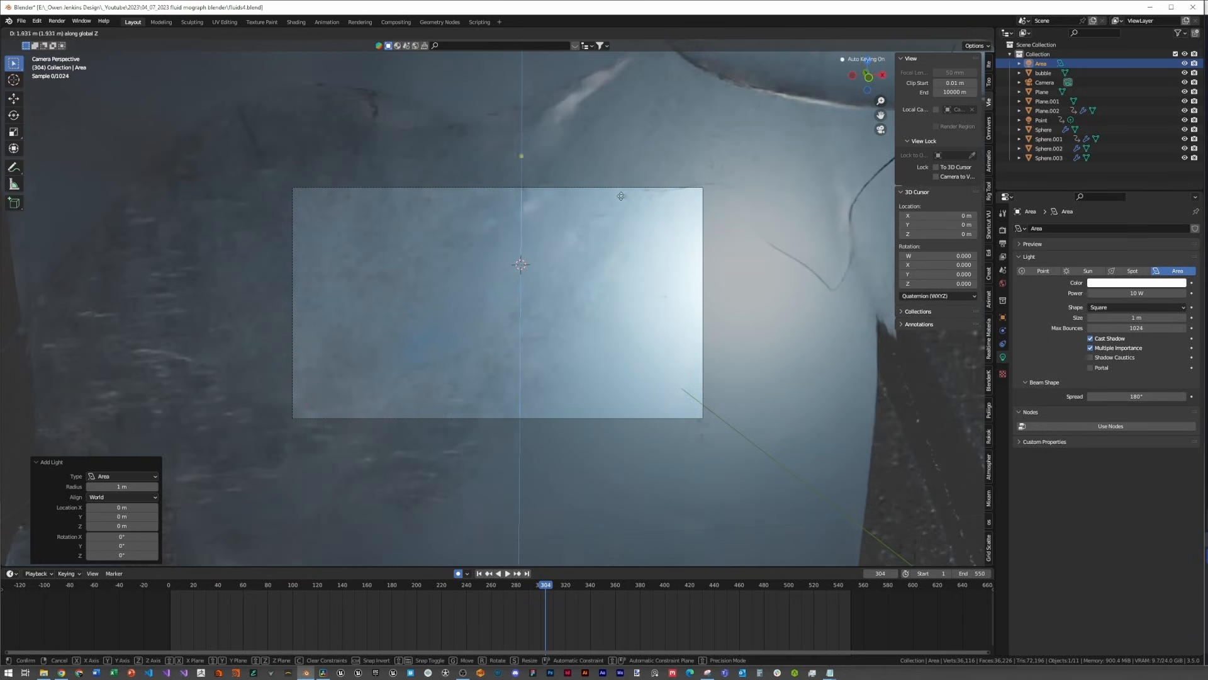
click(620, 210)
Step: Enlarge the area light to about 4.53 m and set its power to 500 W
mouse_move(1124, 317)
mouse_down()
mouse_move(1158, 317)
mouse_move(1123, 309)
mouse_up()
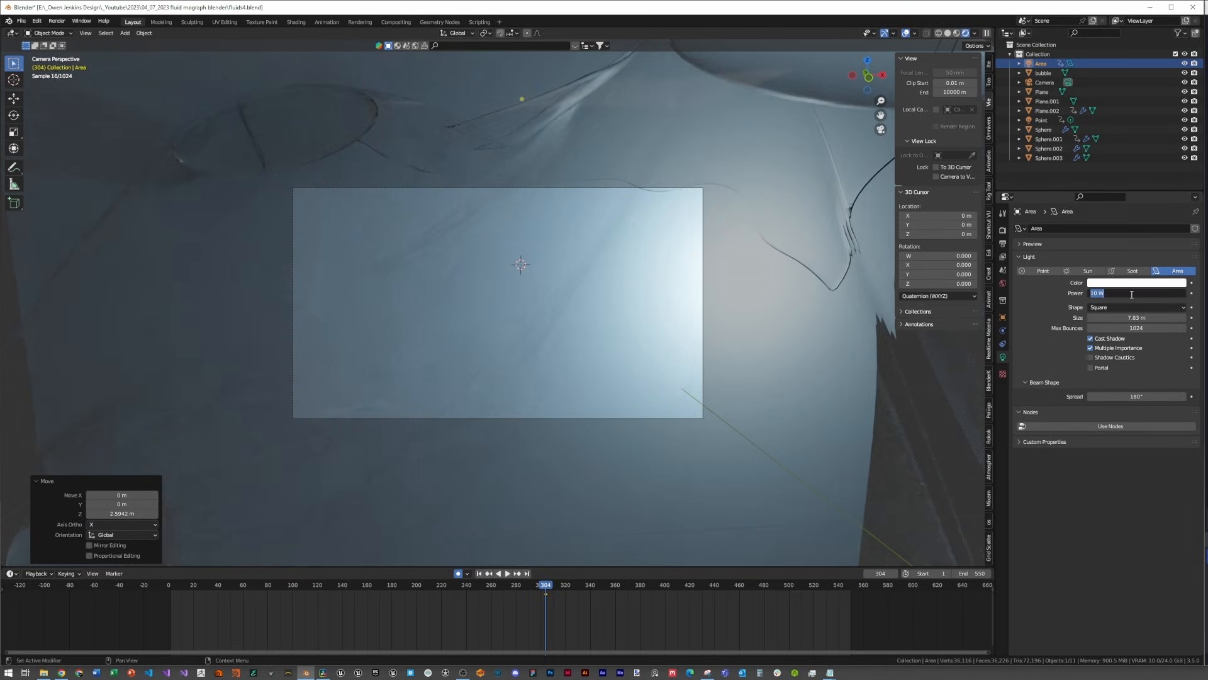
click(1132, 293)
text(1000)
key(Return)
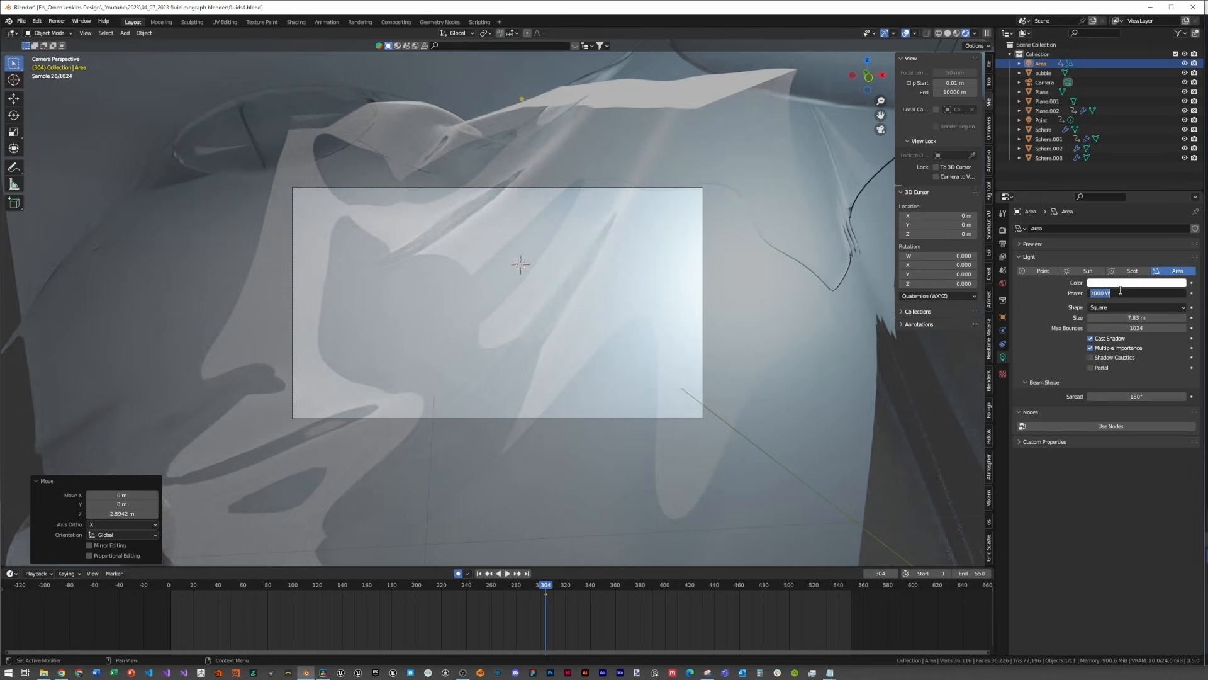
key(Return)
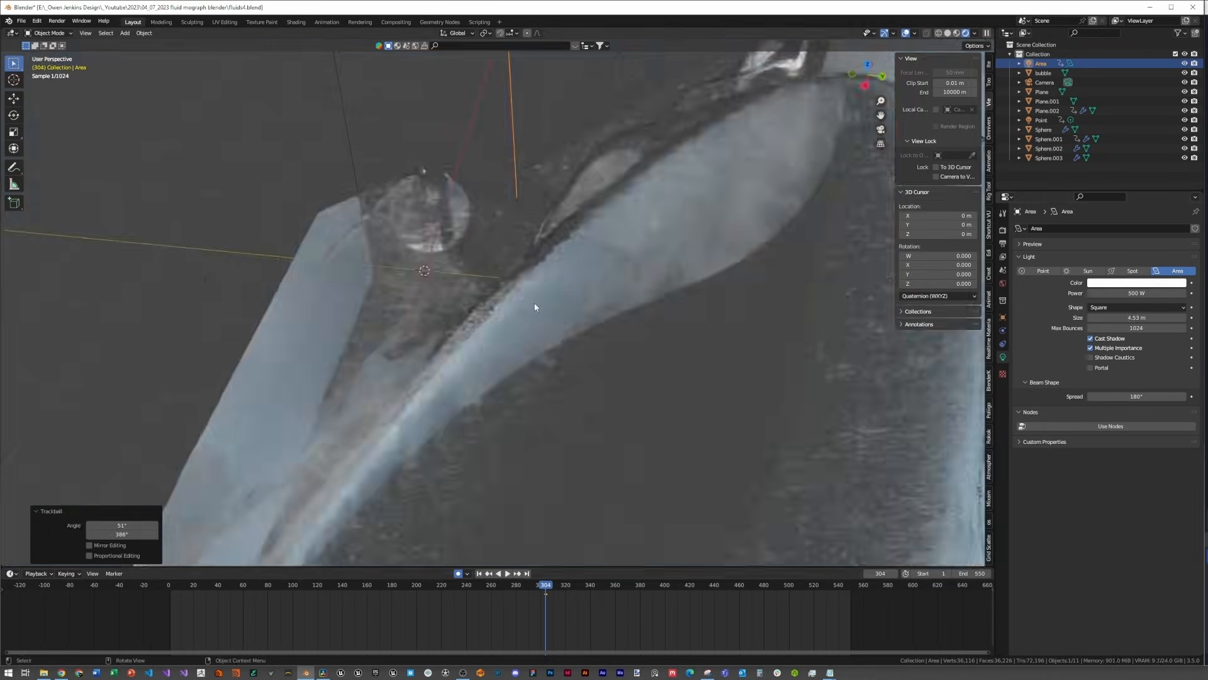
Step: Rotate the area light about -77° around the global Z axis
scroll(682, 267, down, 1)
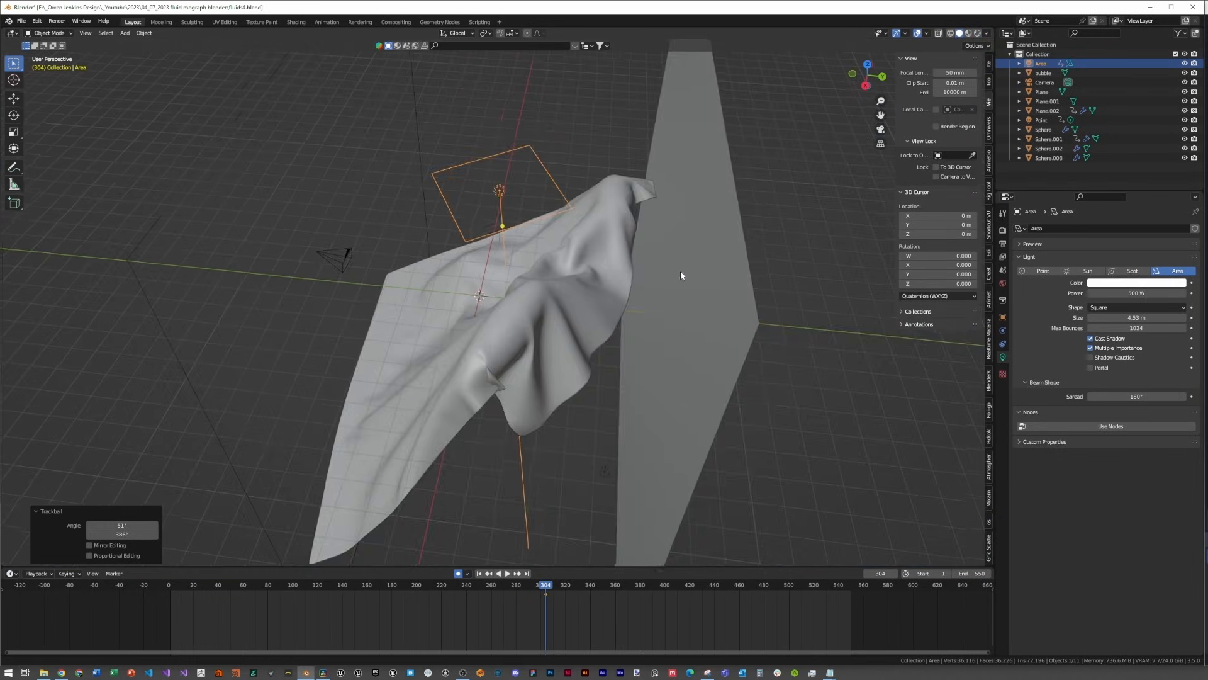
shift+middle_drag(680, 271, 685, 350)
key(r)
key(z)
click(585, 354)
Step: Rotate the area light freely with the trackball by about 77° and -34°
middle_drag(586, 353, 447, 358)
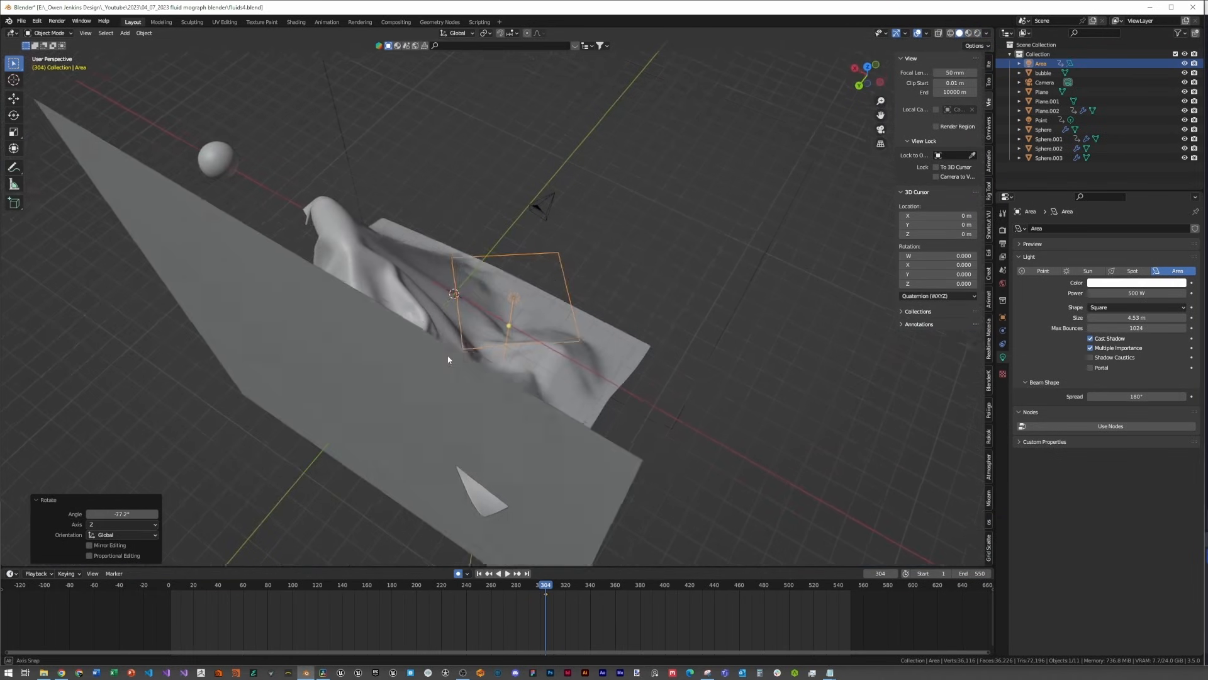
key(r)
key(r)
click(661, 257)
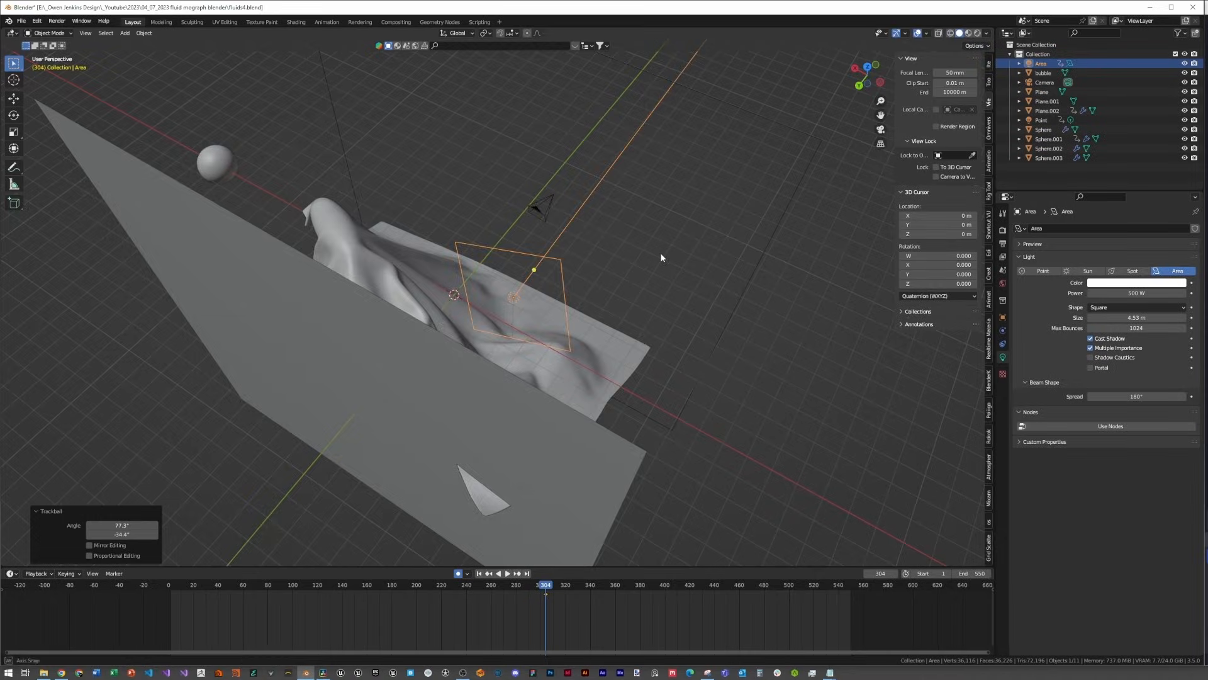
middle_drag(661, 256, 600, 225)
scroll(600, 228, down, 1)
click(653, 320)
Step: Check the glass cloth's new lighting through the scene camera in rendered view
middle_drag(630, 311, 556, 314)
key(KP_0)
key(z)
click(598, 227)
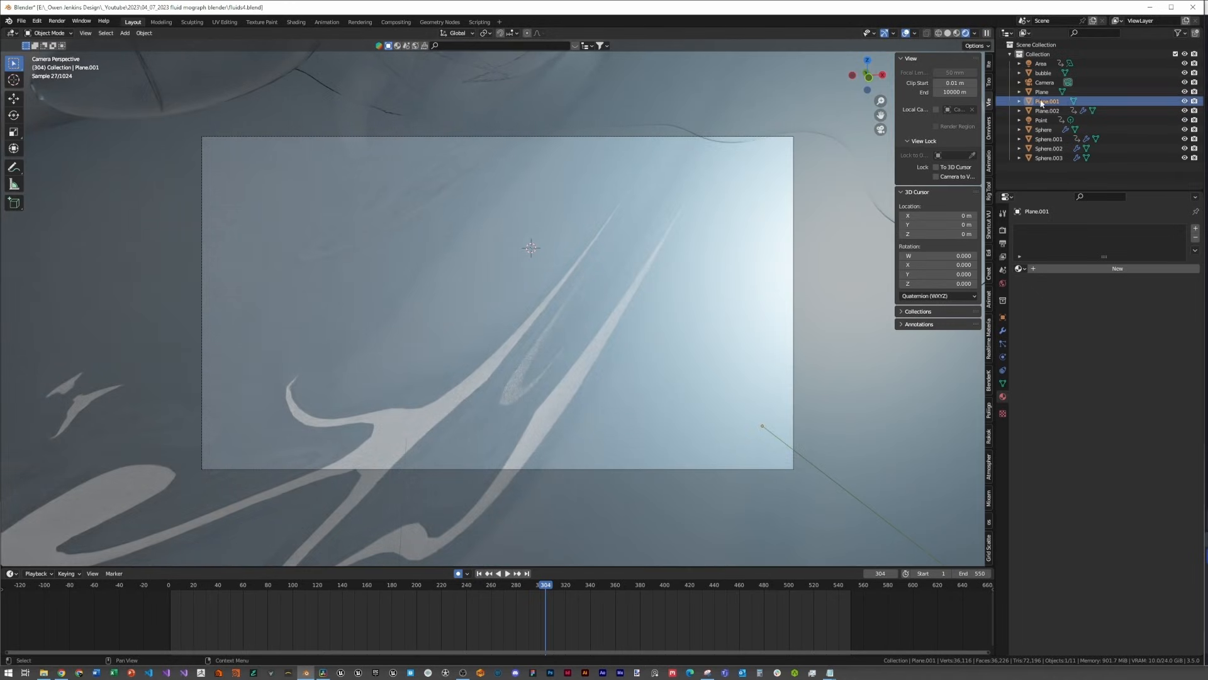
Step: Check the area light's effect on the glass cloth through the scene camera and play the animation to frame 389
scroll(644, 263, down, 2)
scroll(644, 265, down, 3)
middle_drag(617, 257, 692, 287)
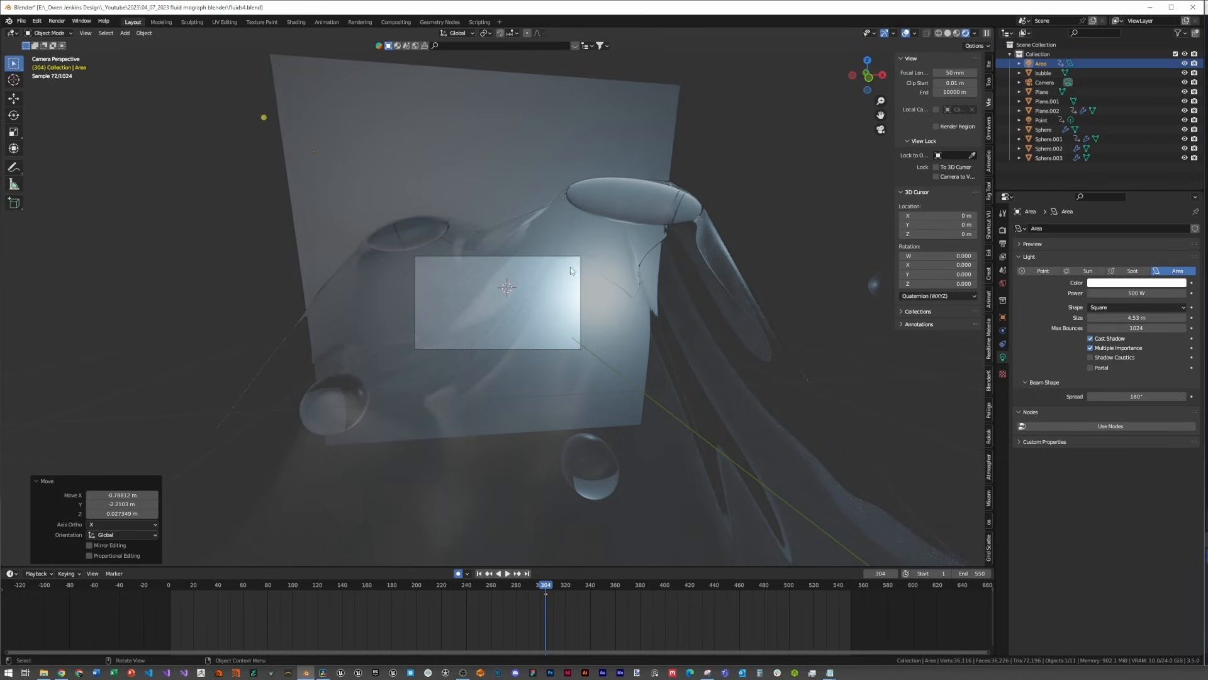
scroll(564, 275, up, 5)
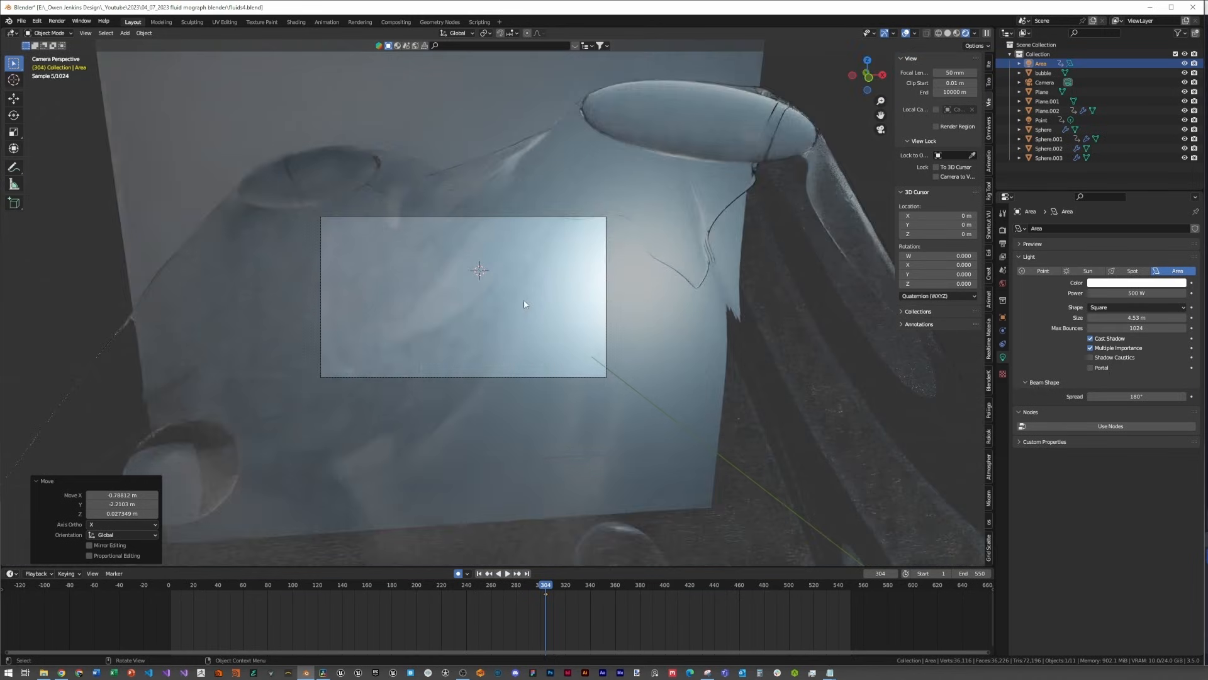
key(space)
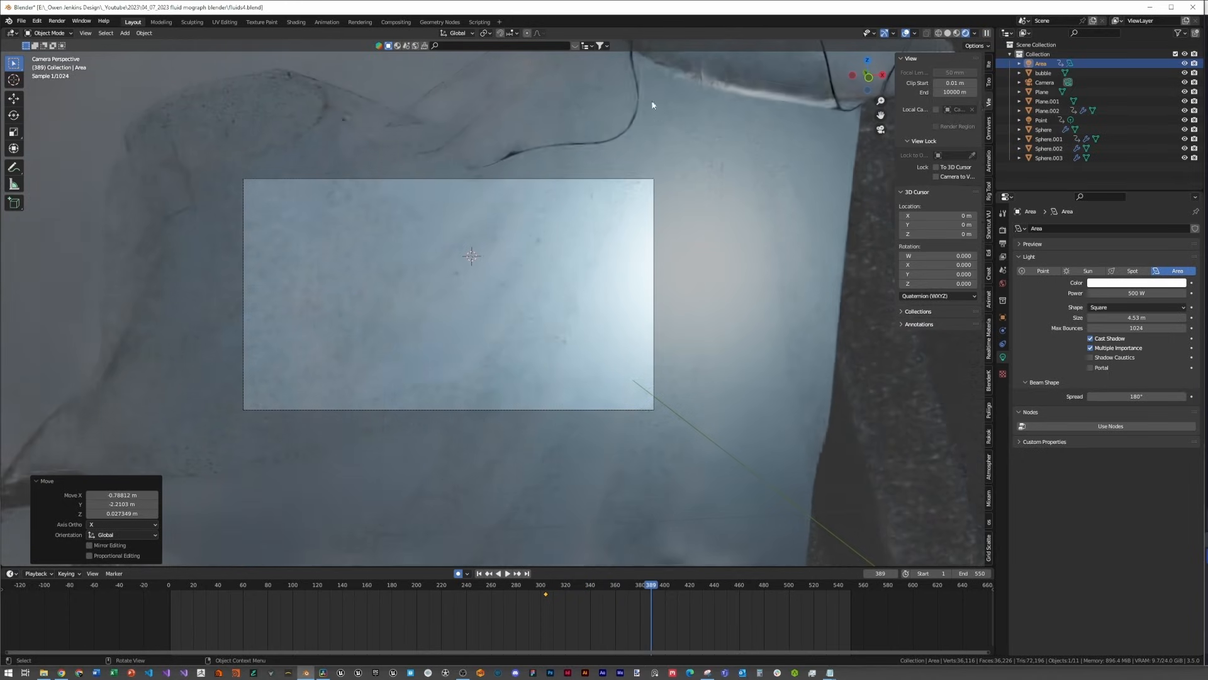
key(space)
middle_drag(716, 293, 674, 230)
Step: Add a particle system of type Hair to the glass cloth
click(727, 255)
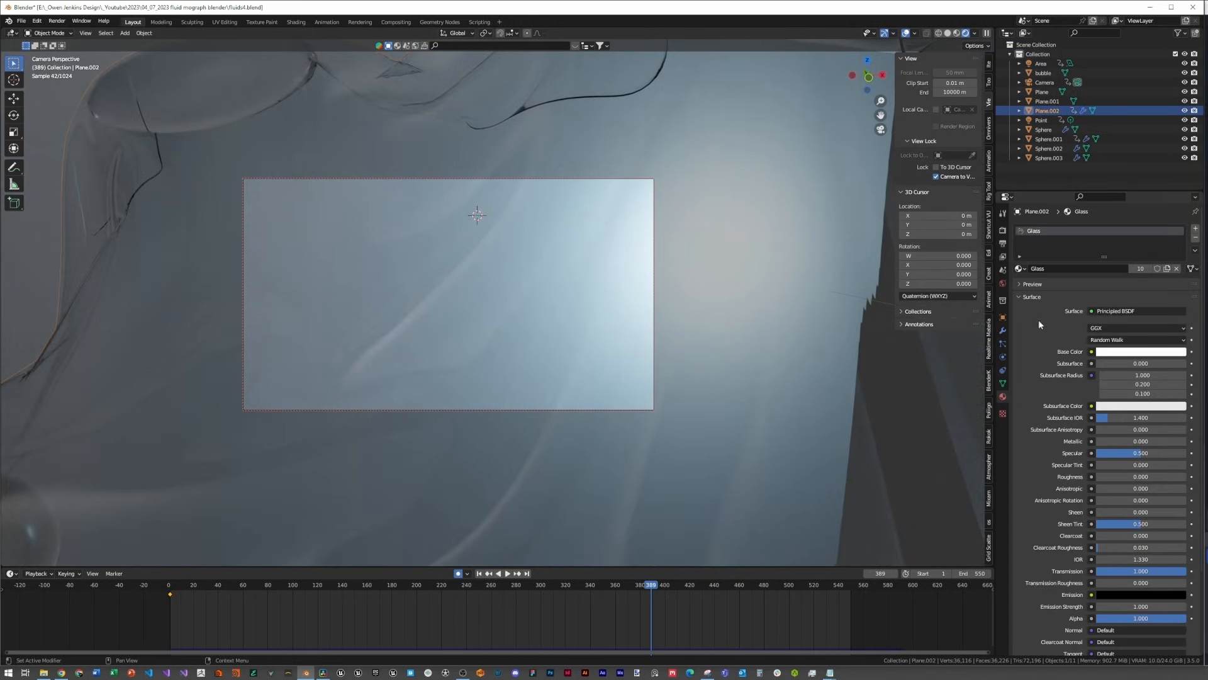
click(1003, 343)
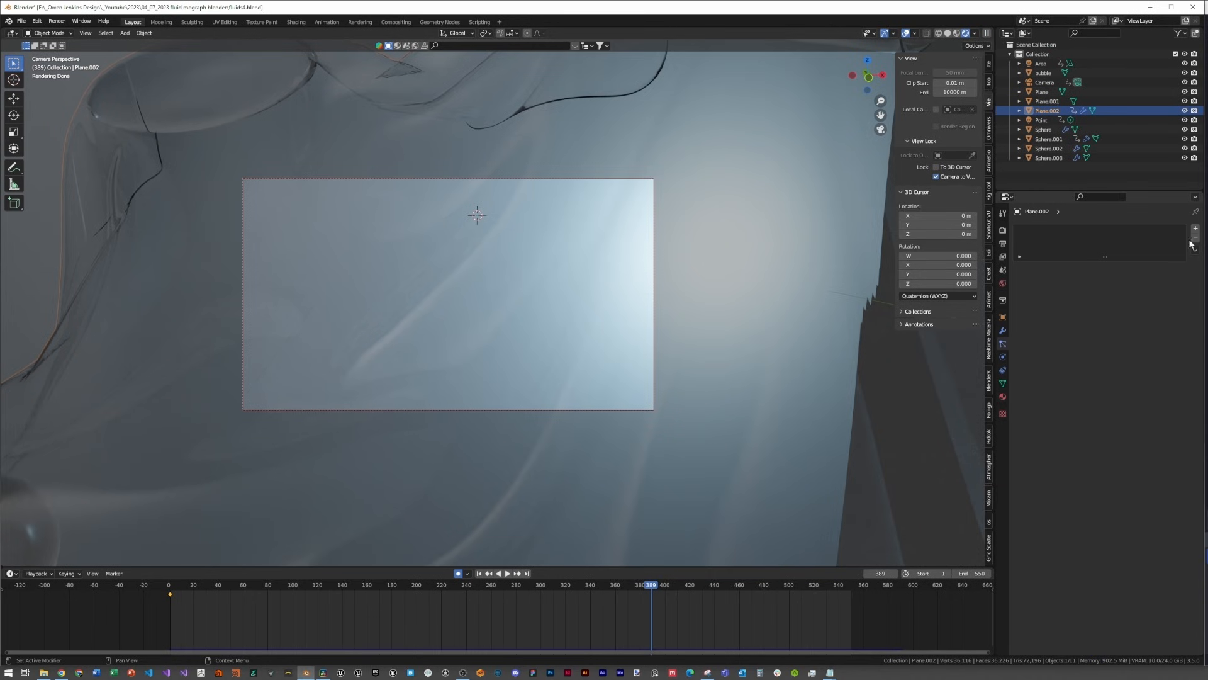
click(1121, 281)
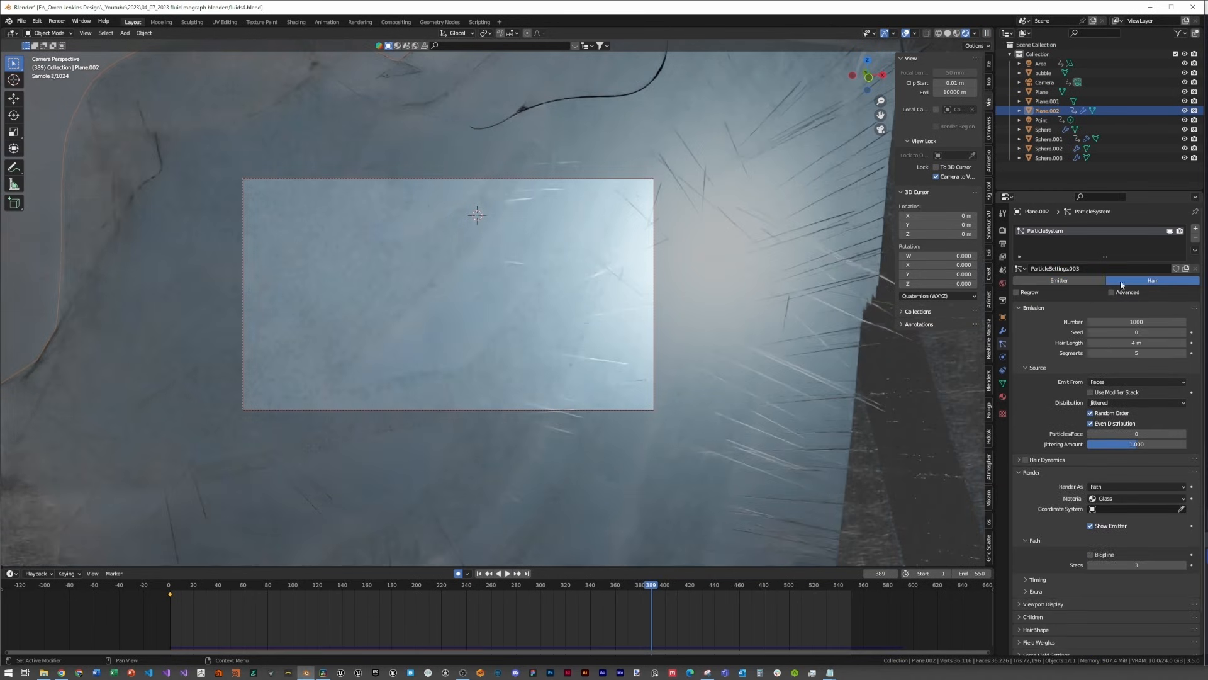
click(1144, 322)
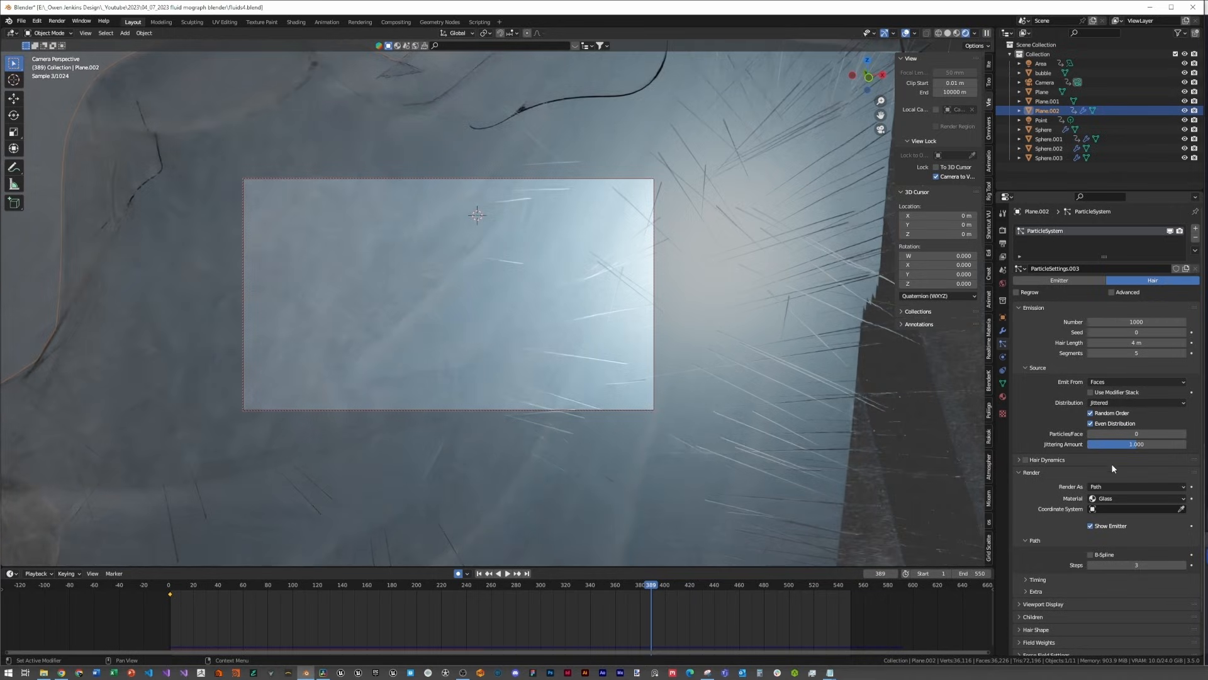
Step: Render the cloth's hair particles as Object, using the bubble as the instance object
click(1126, 486)
click(1113, 518)
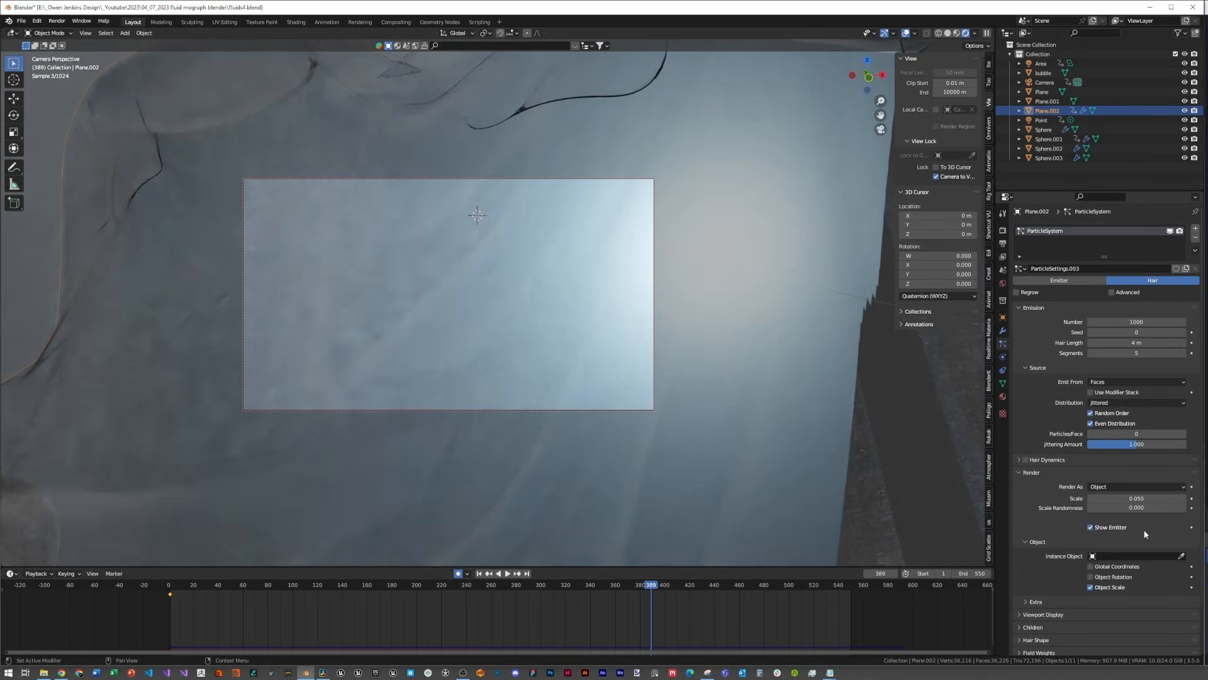
click(1181, 556)
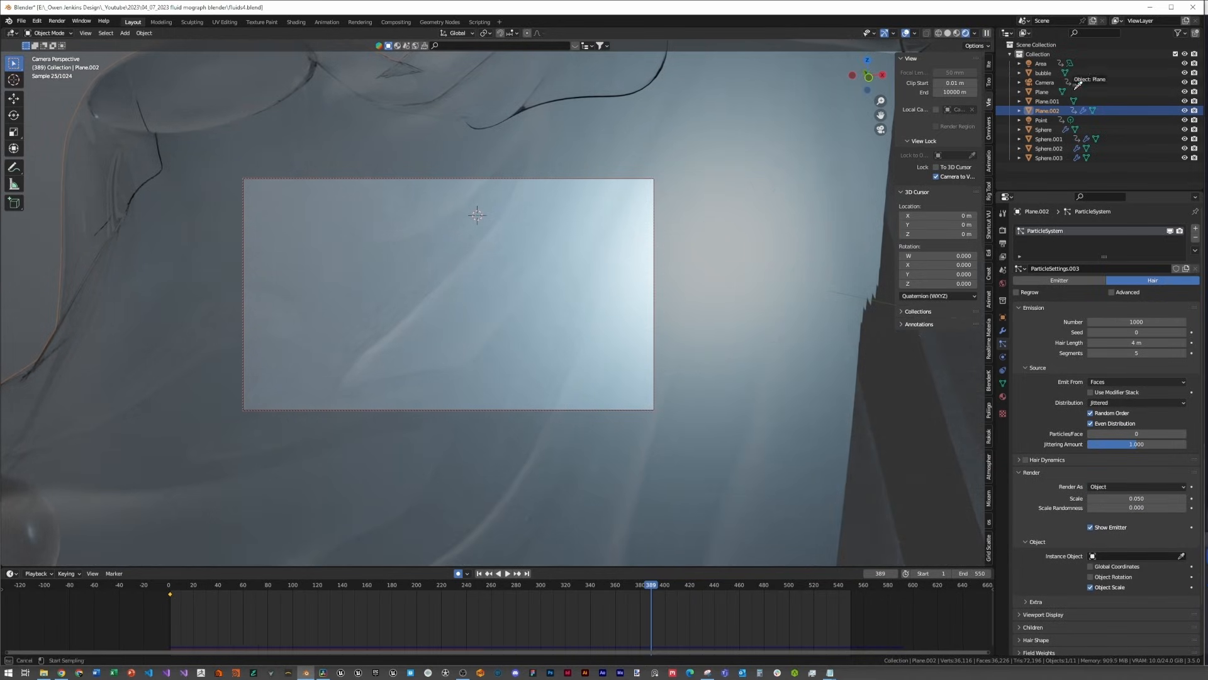
click(1046, 74)
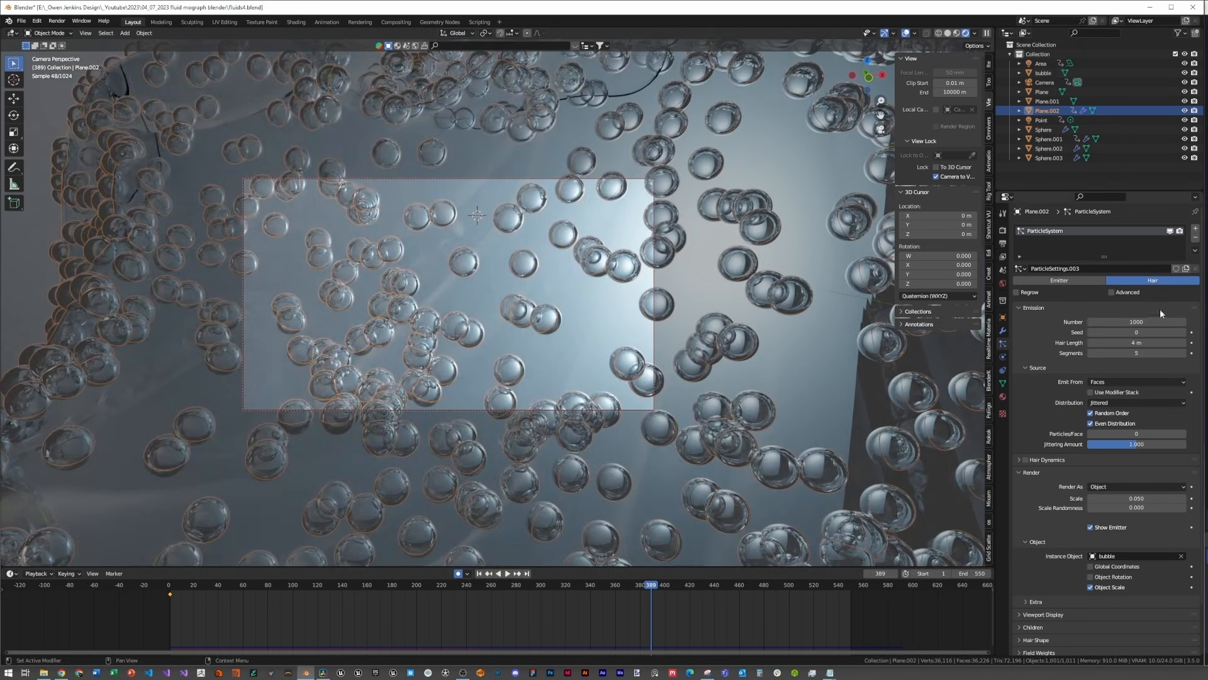
Step: Set the bubble particles' scale to 0.013 and their scale randomness to 0.8
drag(1138, 498, 1116, 499)
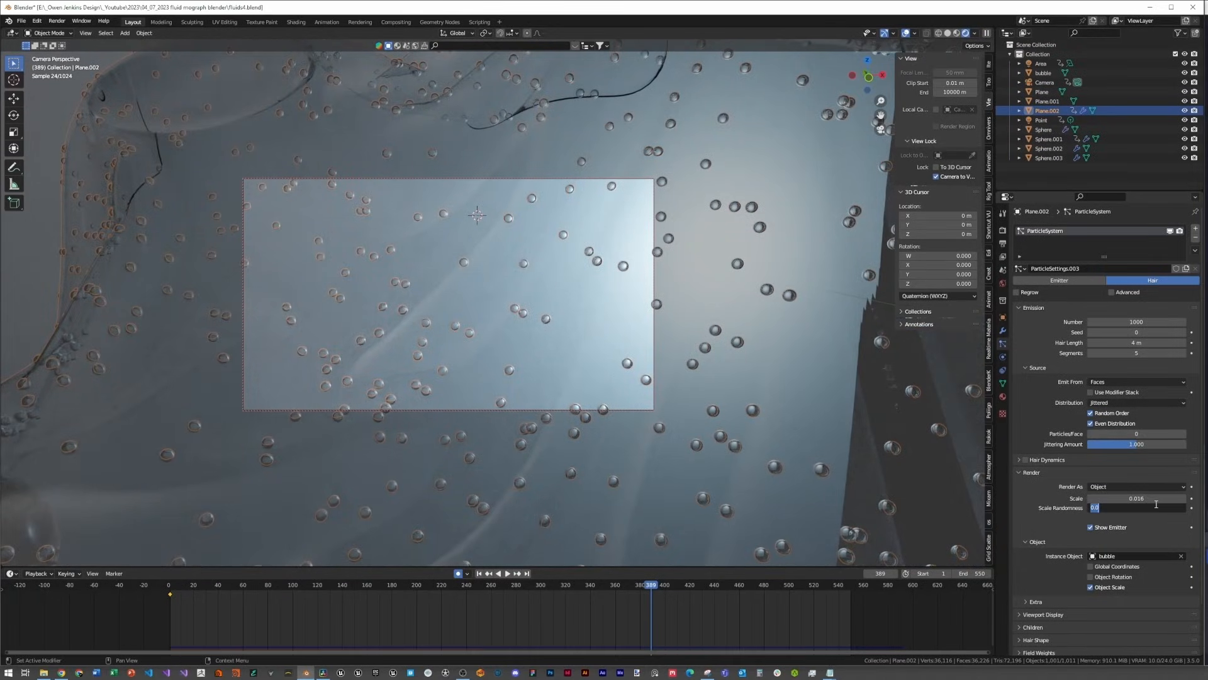
text(.8)
key(Return)
drag(1138, 498, 1138, 498)
Step: Switch to solid shading and set the offset of the cloth's Solidify modifier to 1
key(z)
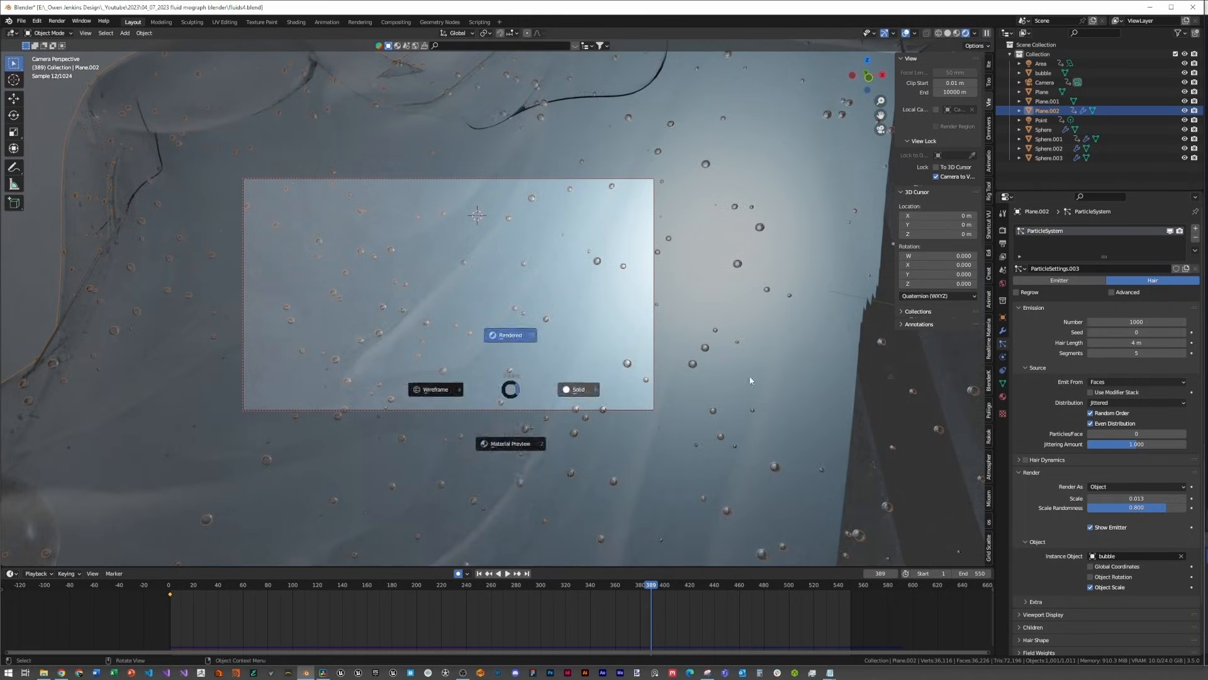
click(687, 383)
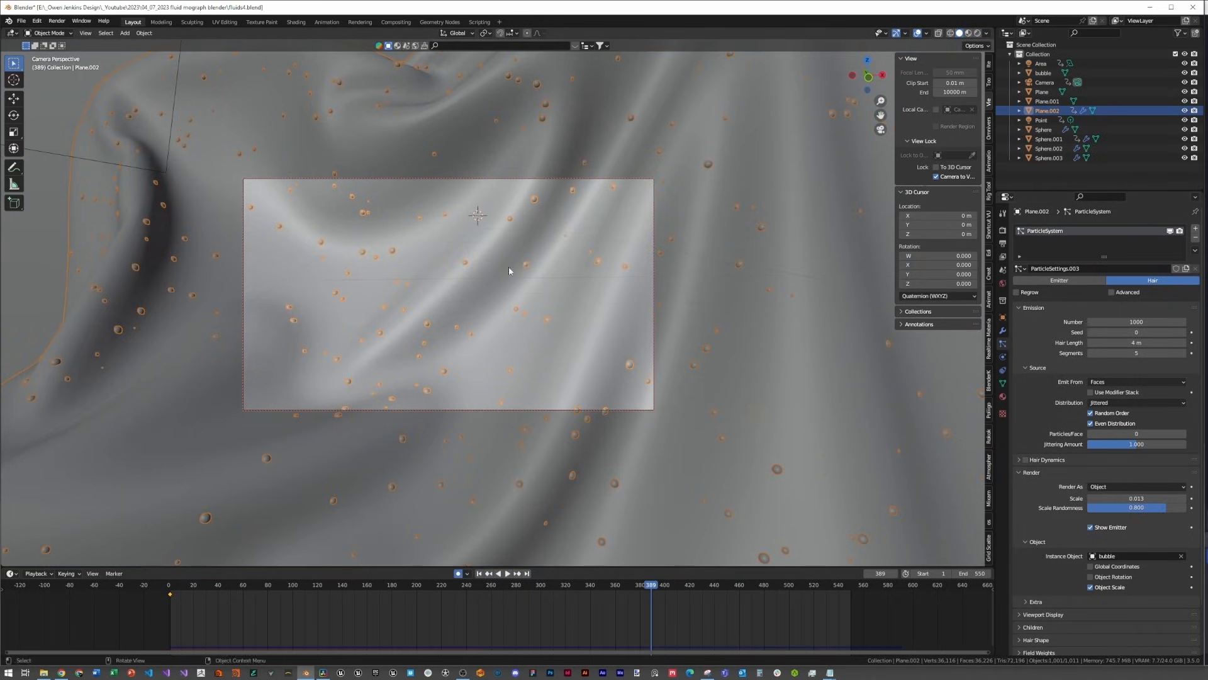
middle_drag(551, 215, 647, 259)
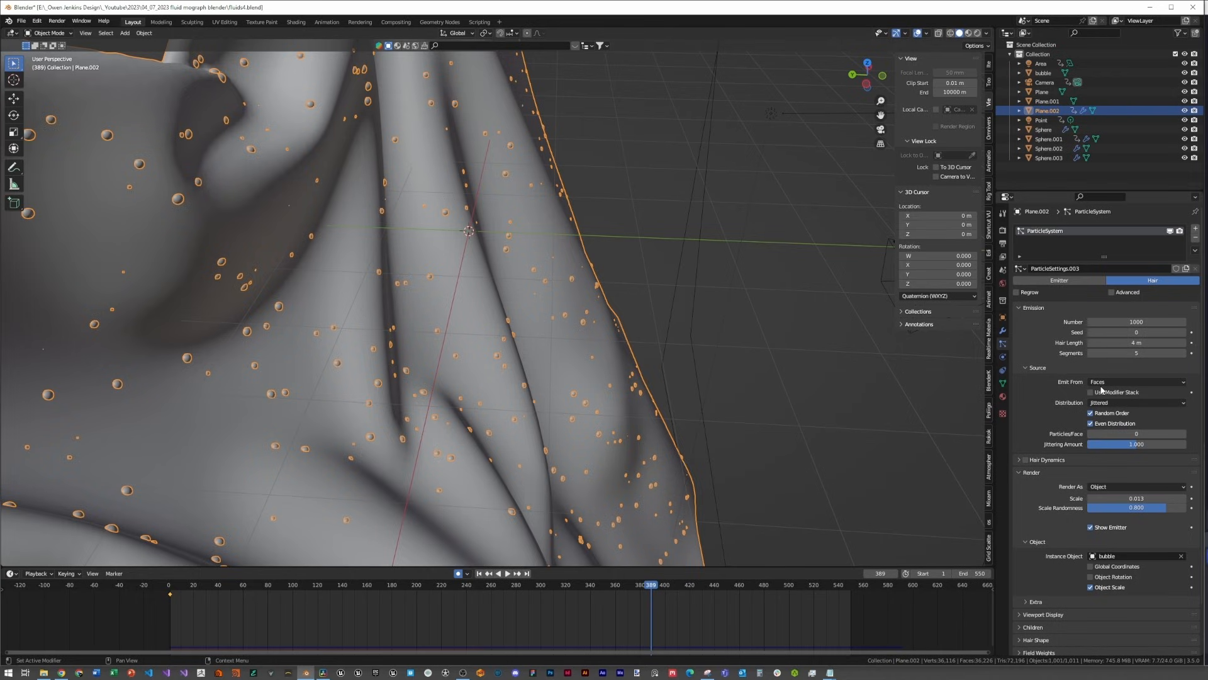
click(1002, 331)
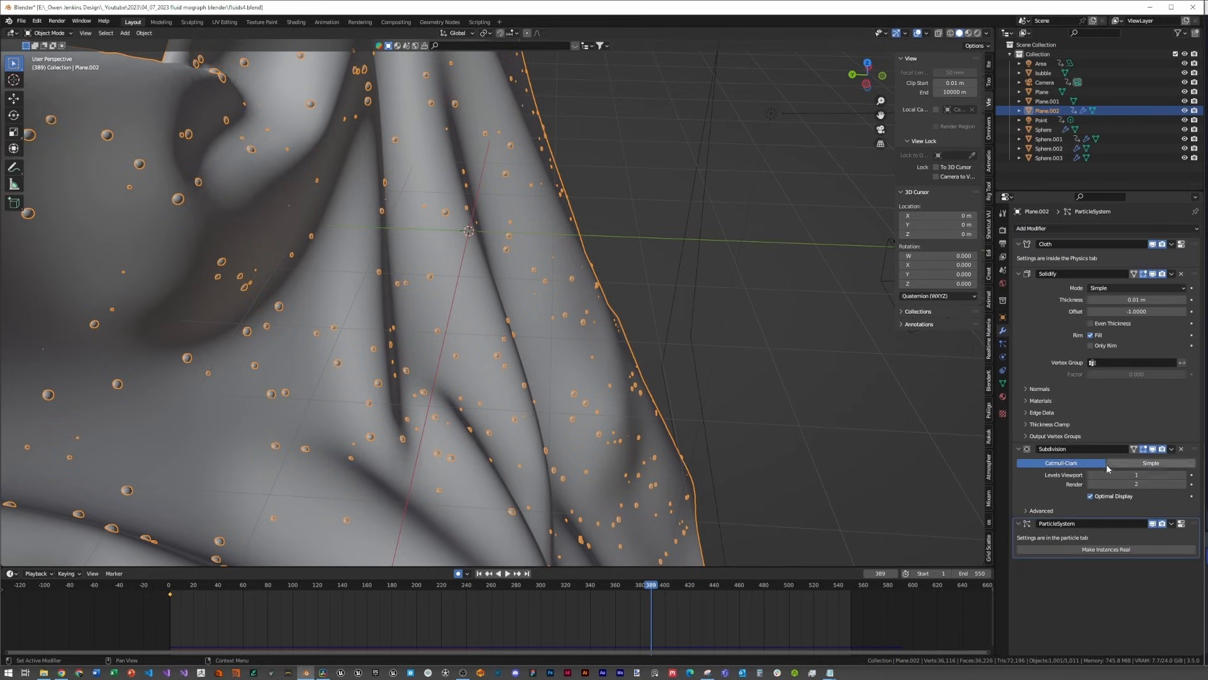
click(1128, 311)
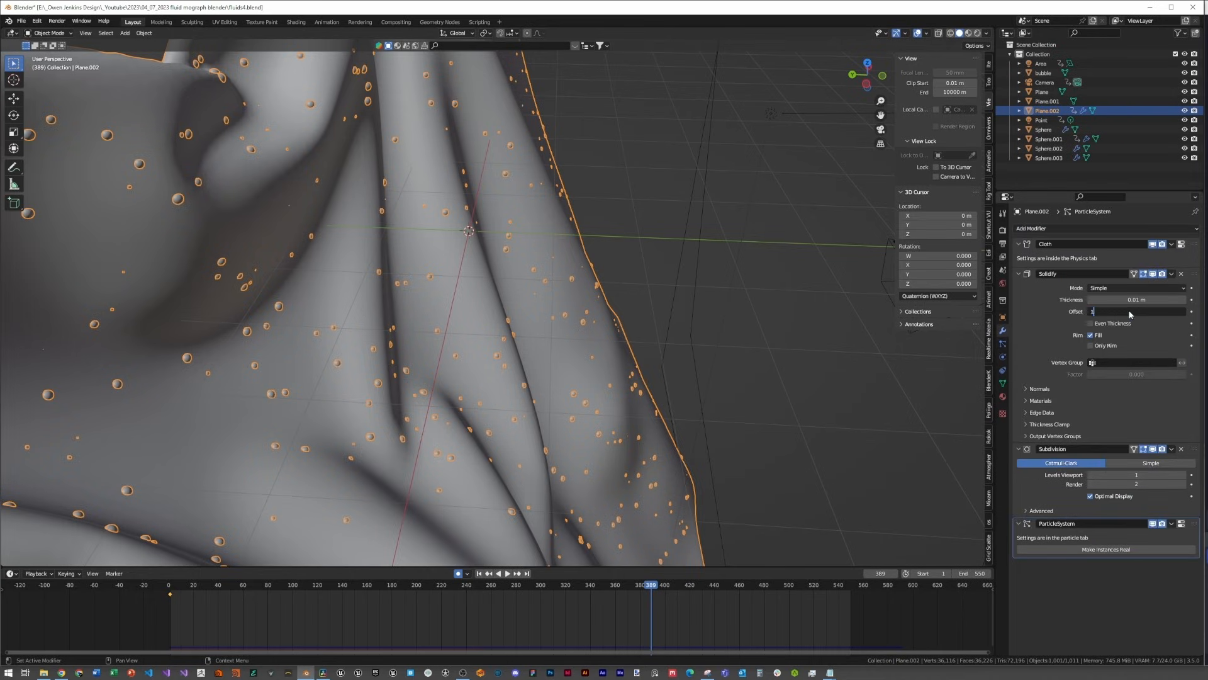
text(1)
key(Return)
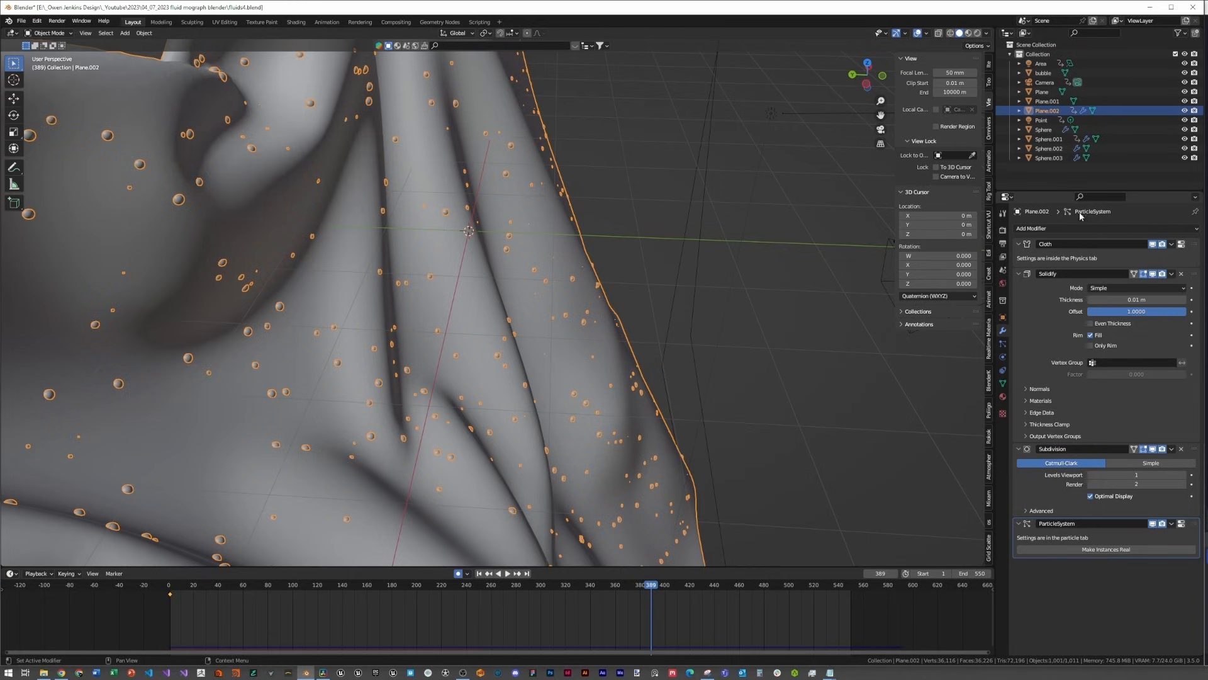
Step: Try emitting the bubble particles from Vertices with Use Modifier Stack enabled
click(1003, 344)
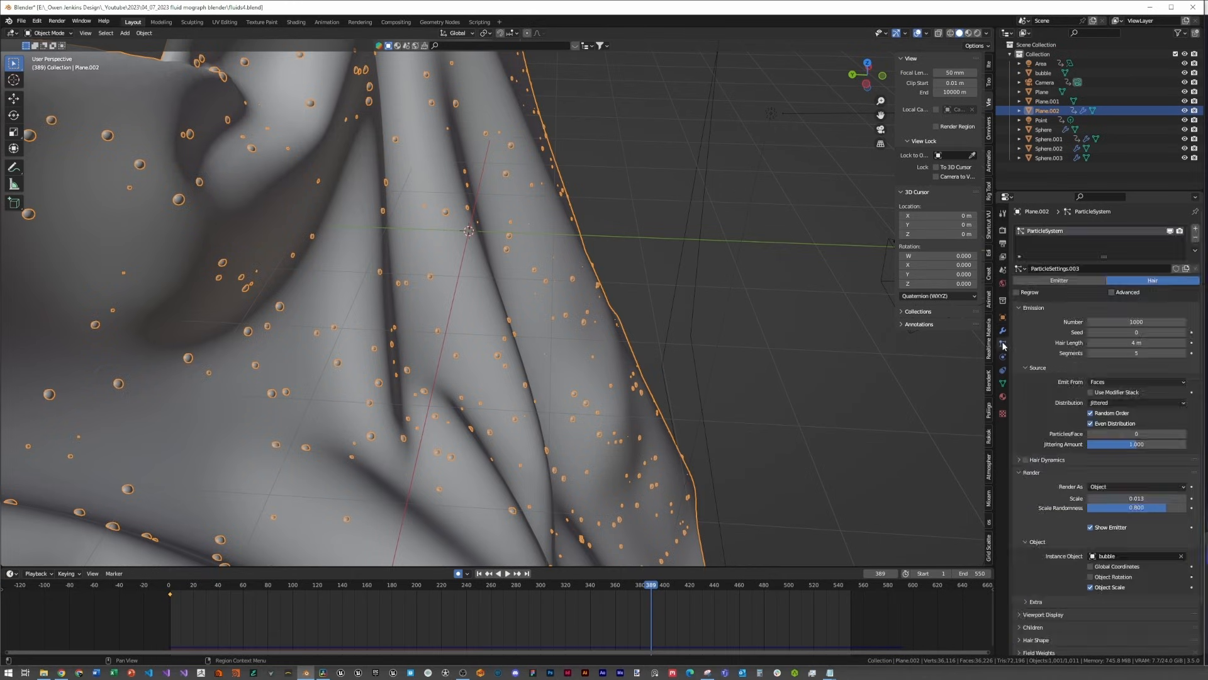
click(1091, 393)
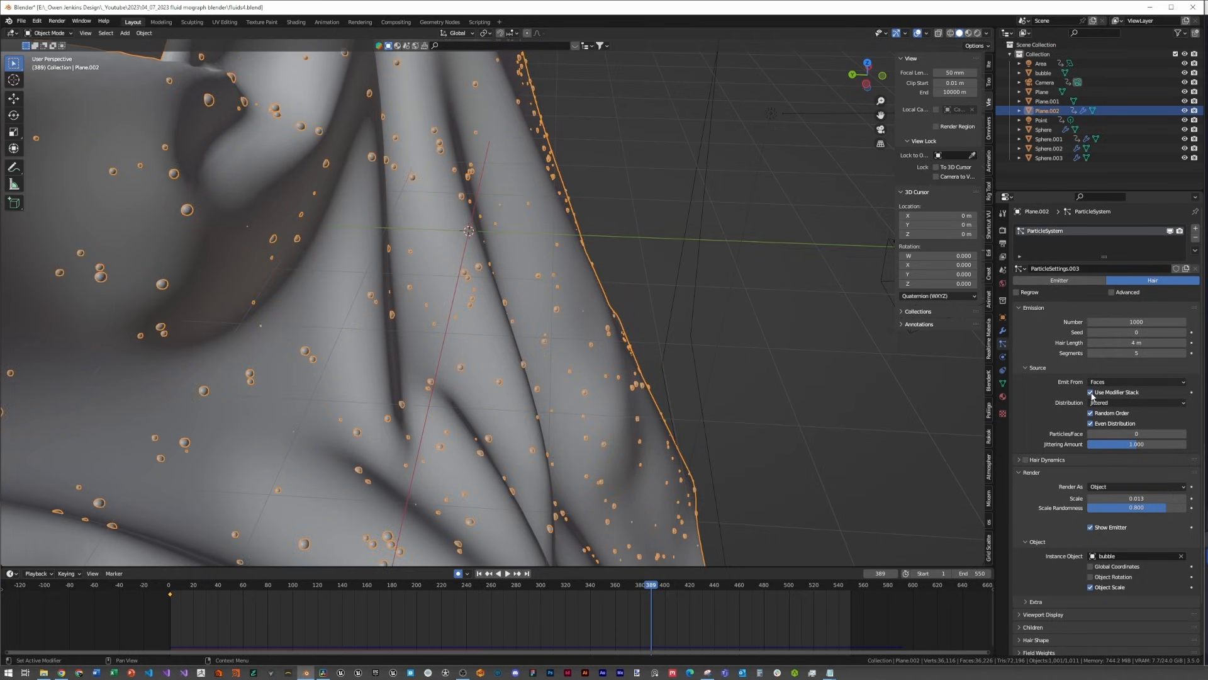
click(1144, 382)
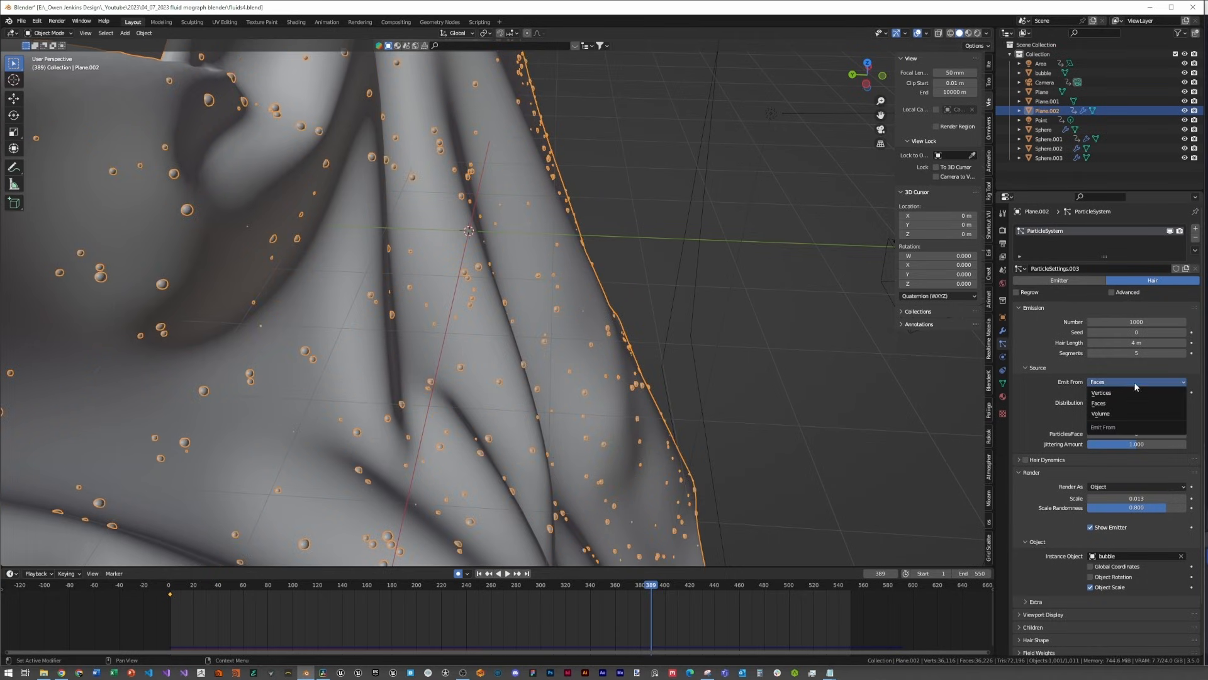
click(1131, 396)
click(1130, 379)
click(1130, 389)
middle_drag(511, 354, 439, 316)
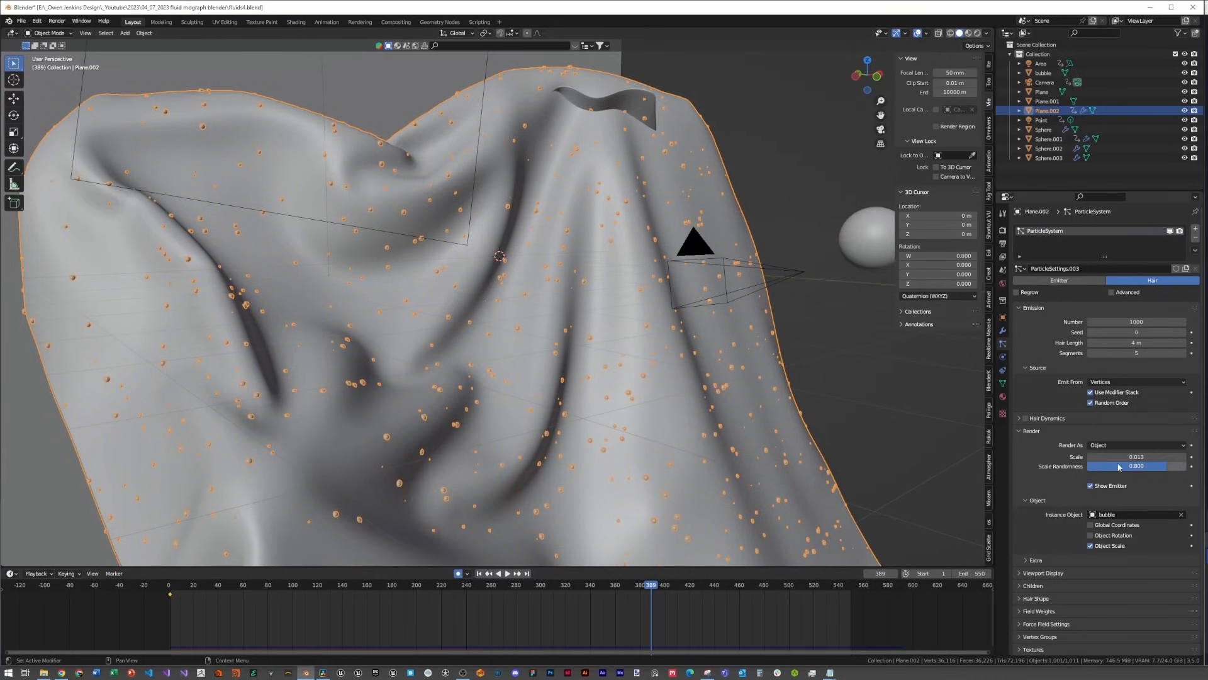
Step: Reduce the bubble particles' scale to 0.010 and check them through the scene camera in rendered view
drag(1129, 455, 1112, 459)
key(KP_0)
key(z)
click(629, 259)
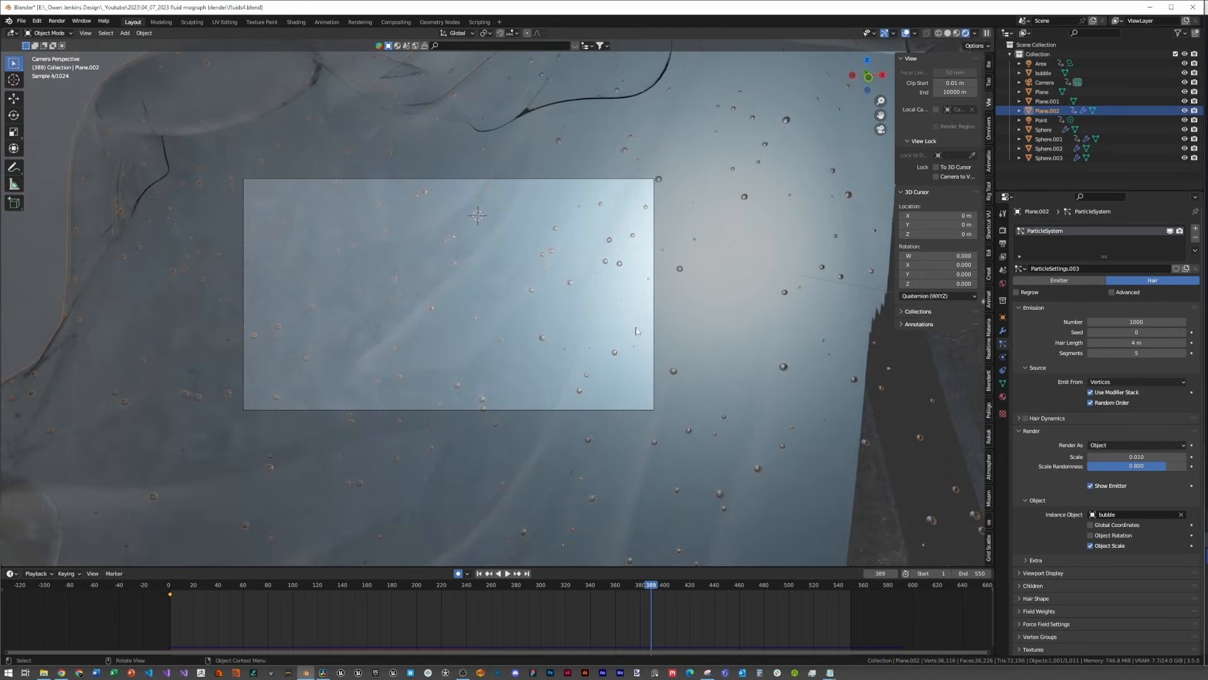
scroll(692, 303, down, 1)
middle_drag(692, 302, 749, 311)
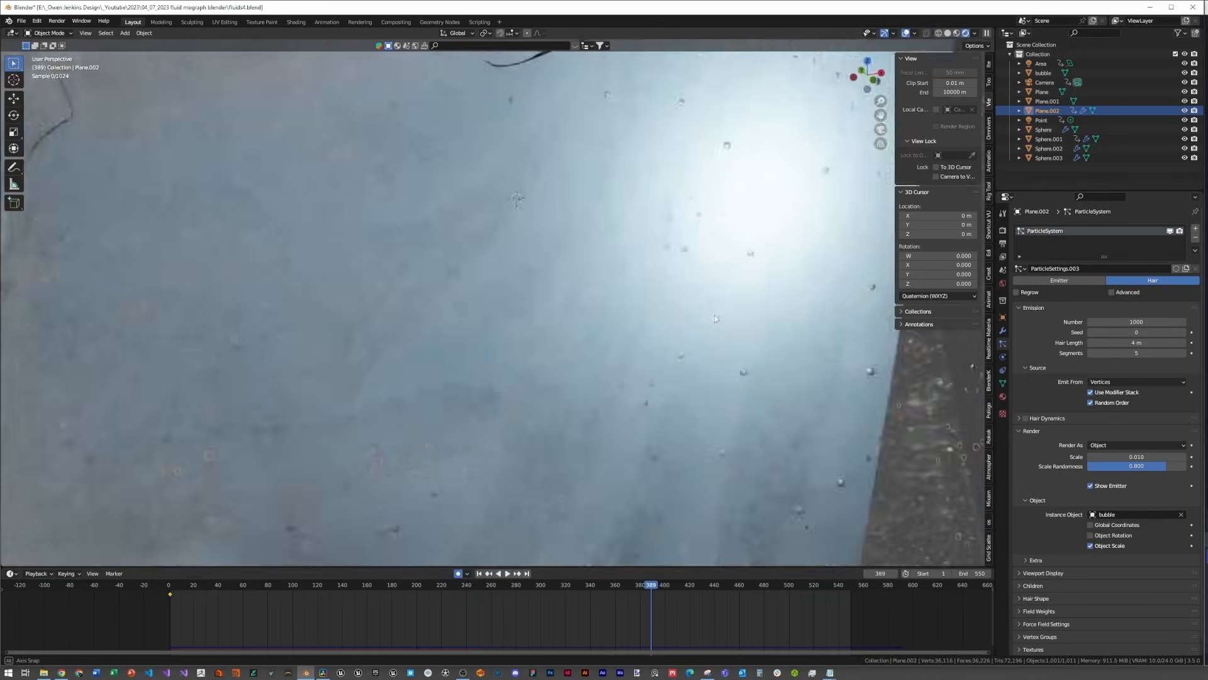
Step: Emit the bubble particles from Faces with Random distribution and Use Modifier Stack disabled, working in solid shading
click(1003, 330)
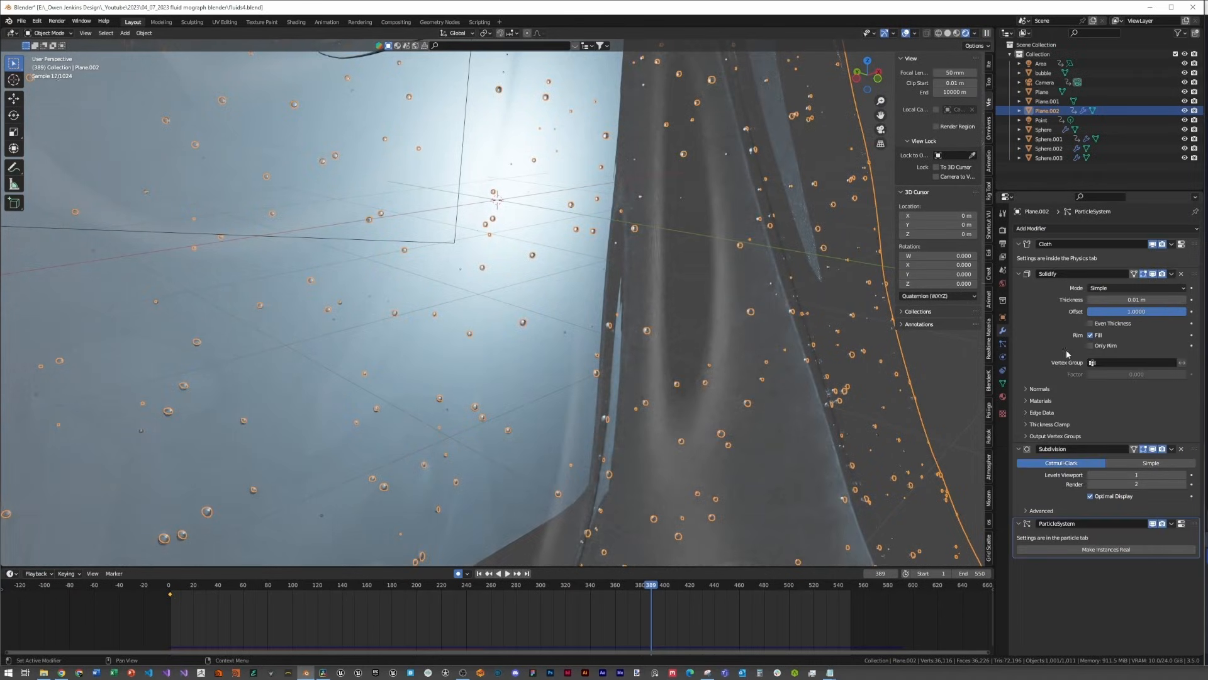
key(z)
click(354, 418)
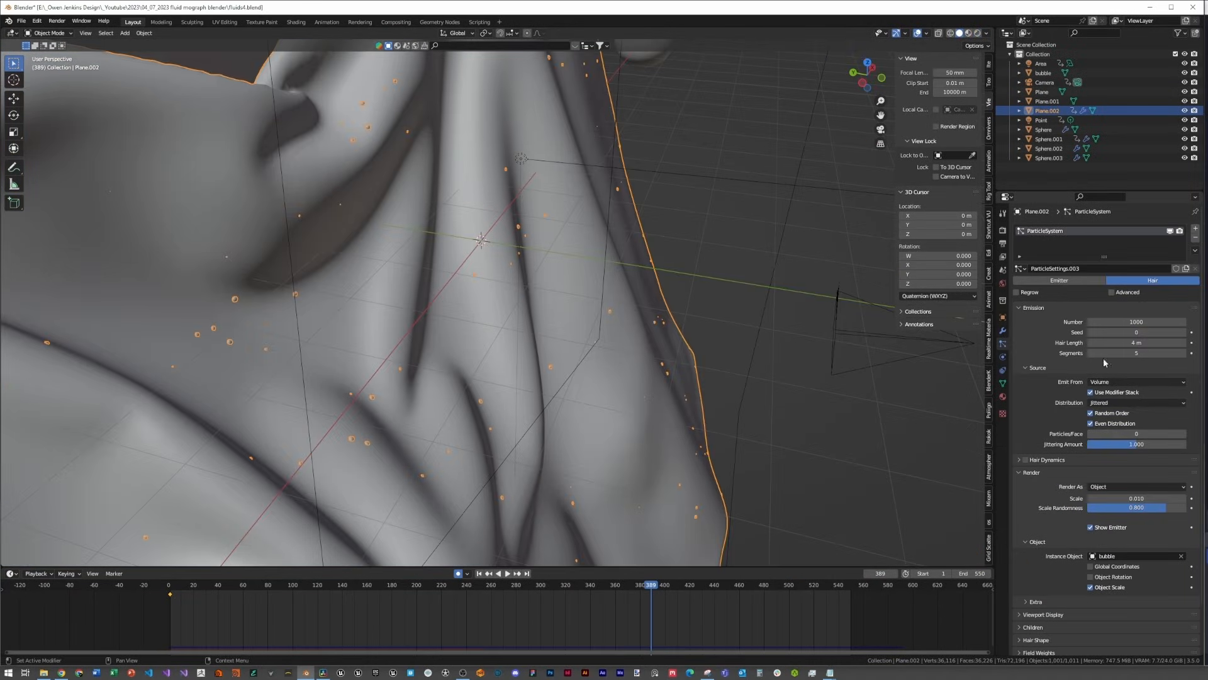
scroll(1111, 355, down, 2)
click(1117, 327)
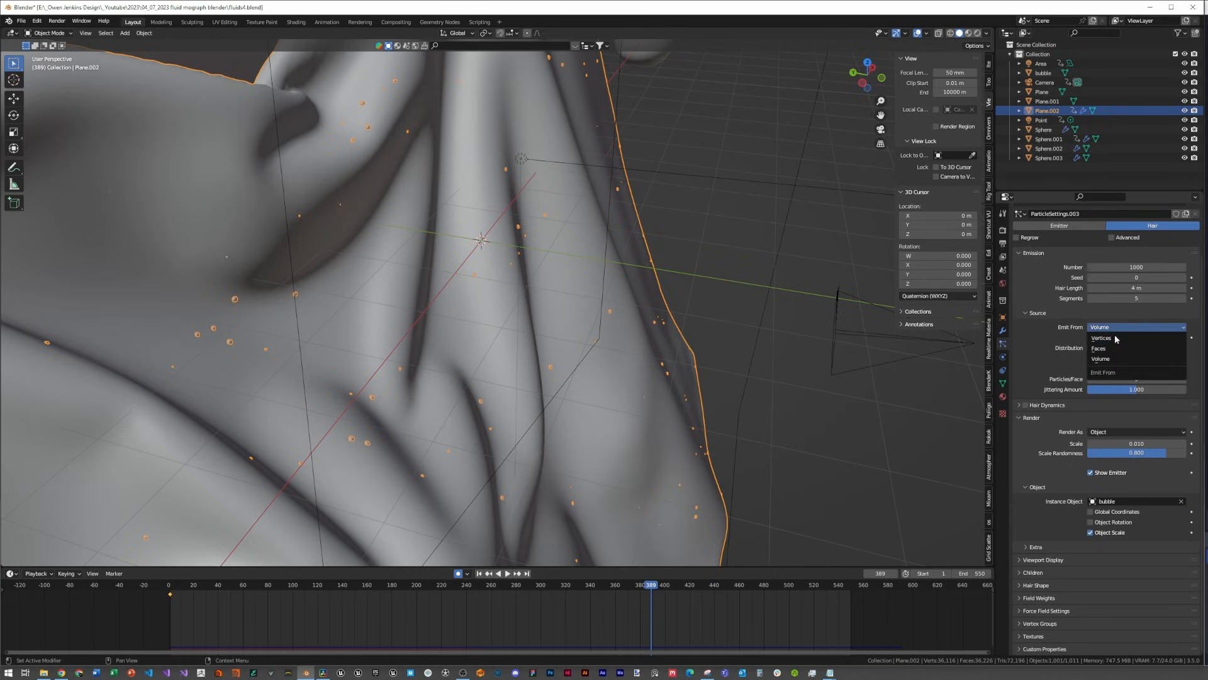
click(1110, 350)
click(1116, 350)
click(1112, 367)
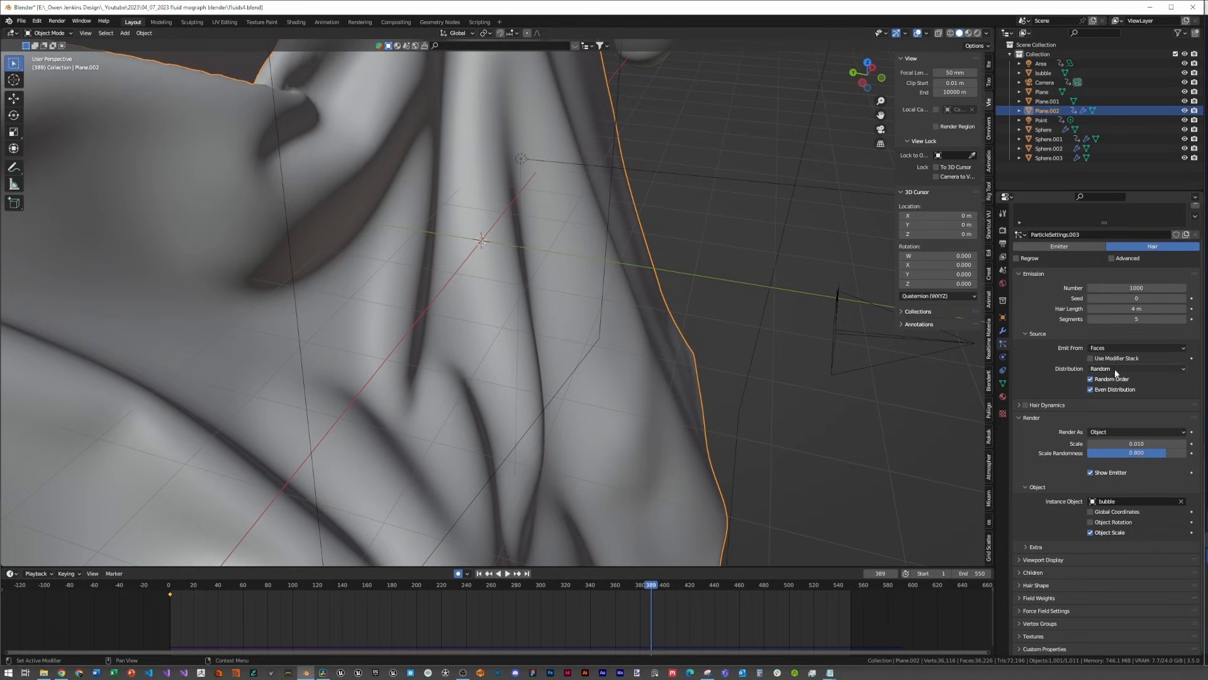
click(1115, 368)
Step: Examine how the bubbles spread over the cloth, then play the animation through the rendered scene camera to frame 479
middle_drag(411, 304, 554, 295)
scroll(538, 254, down, 5)
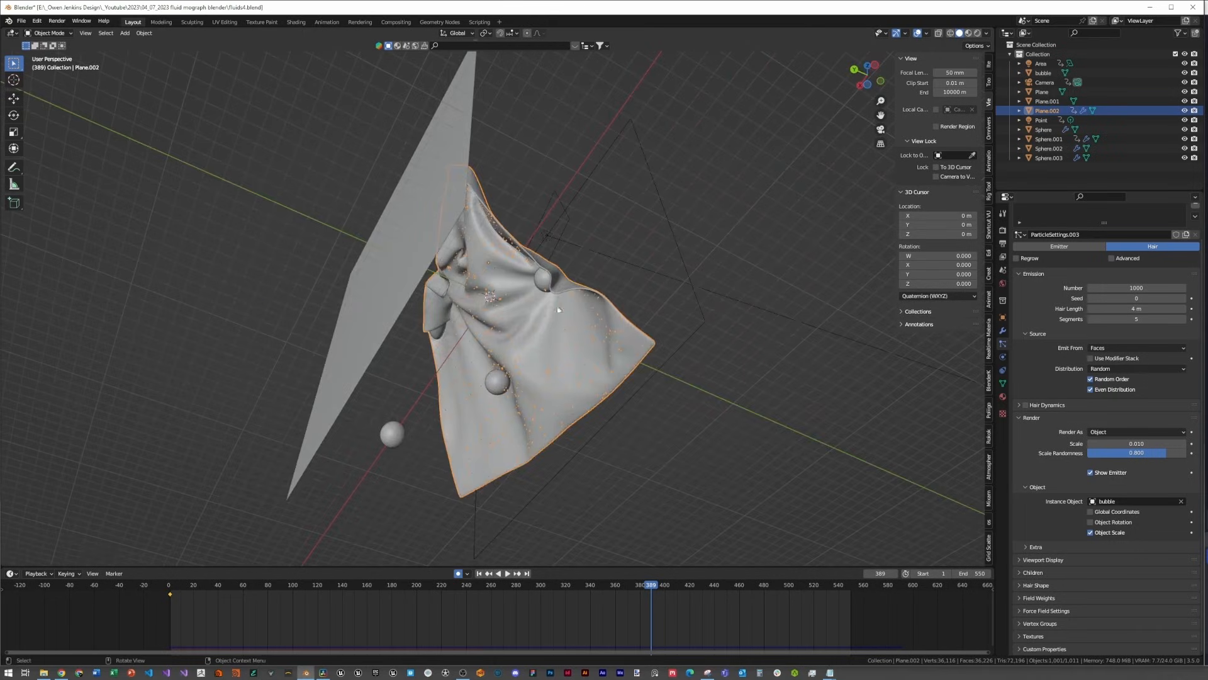
scroll(591, 360, up, 3)
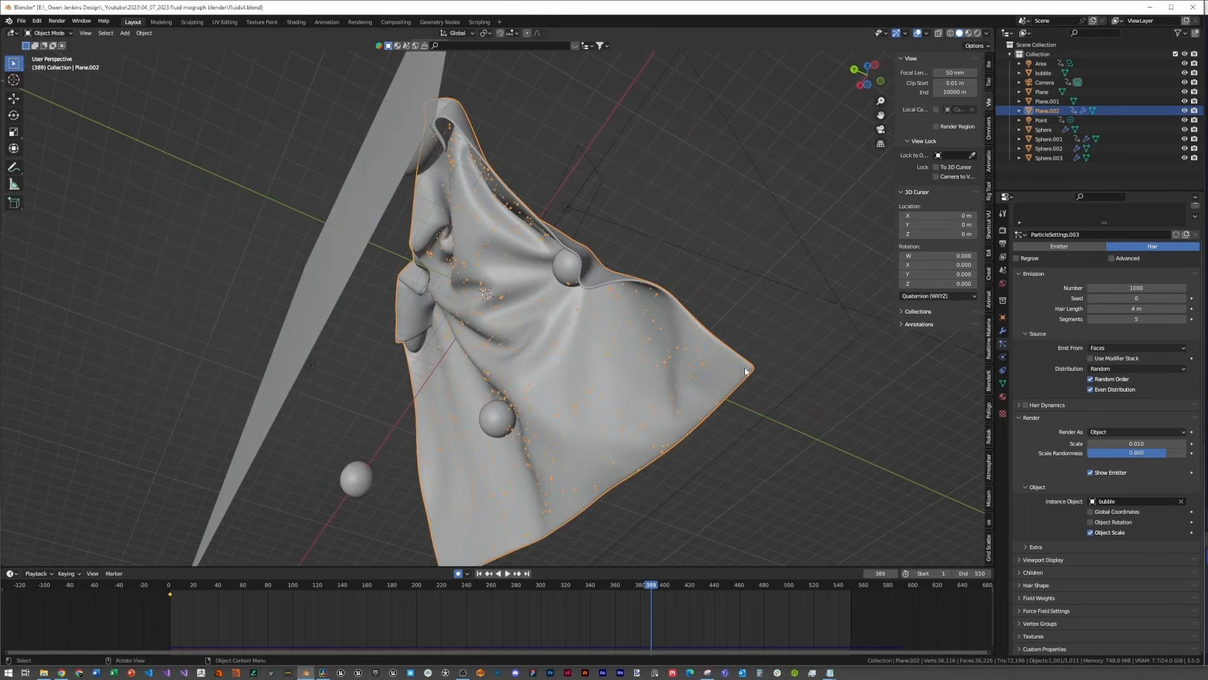
scroll(745, 371, up, 6)
middle_drag(493, 305, 566, 363)
key(z)
key(KP_0)
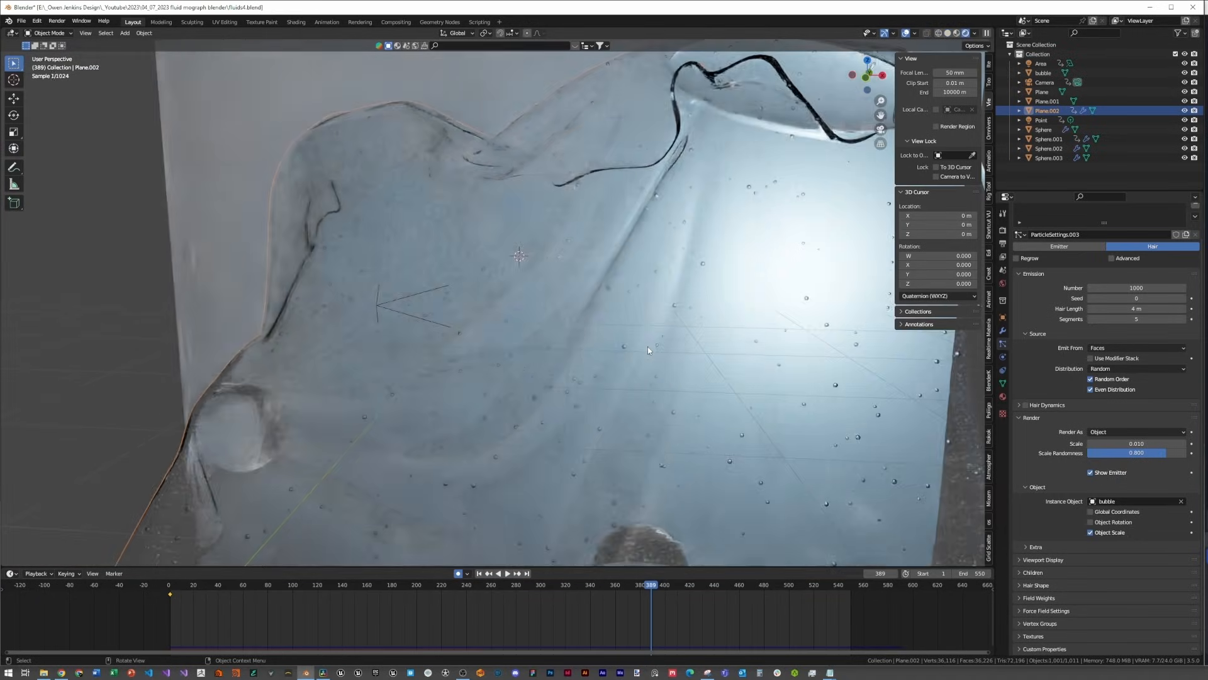
key(Home)
key(space)
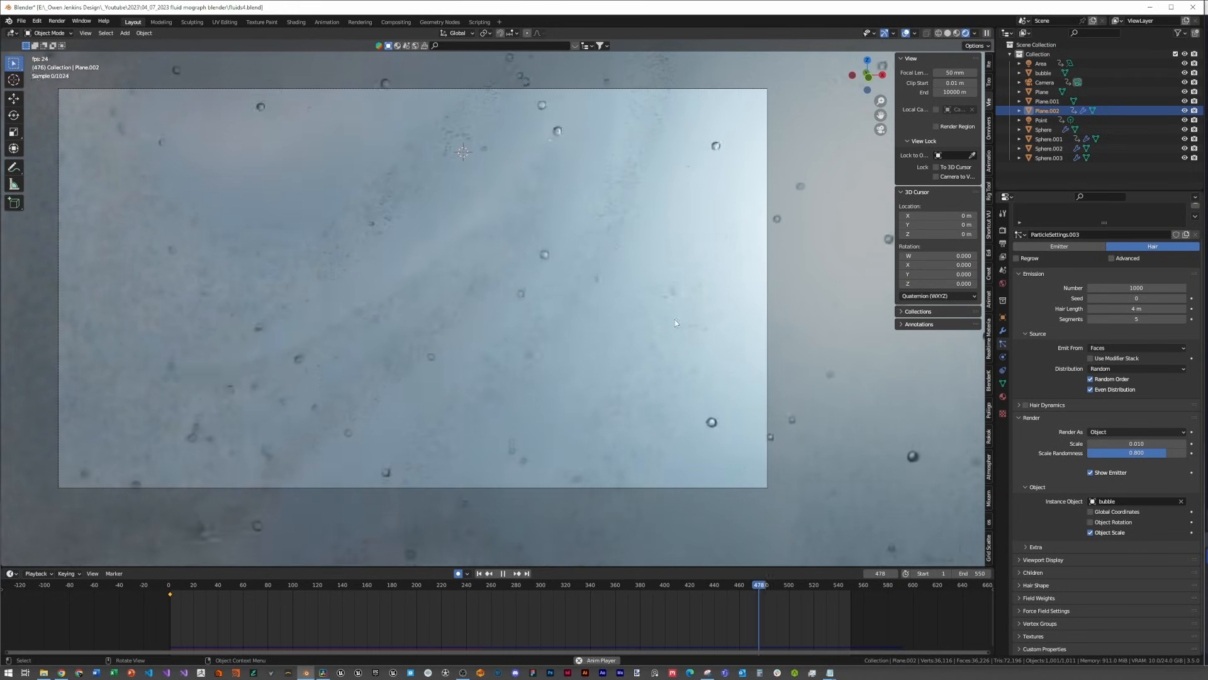
key(space)
scroll(597, 297, down, 4)
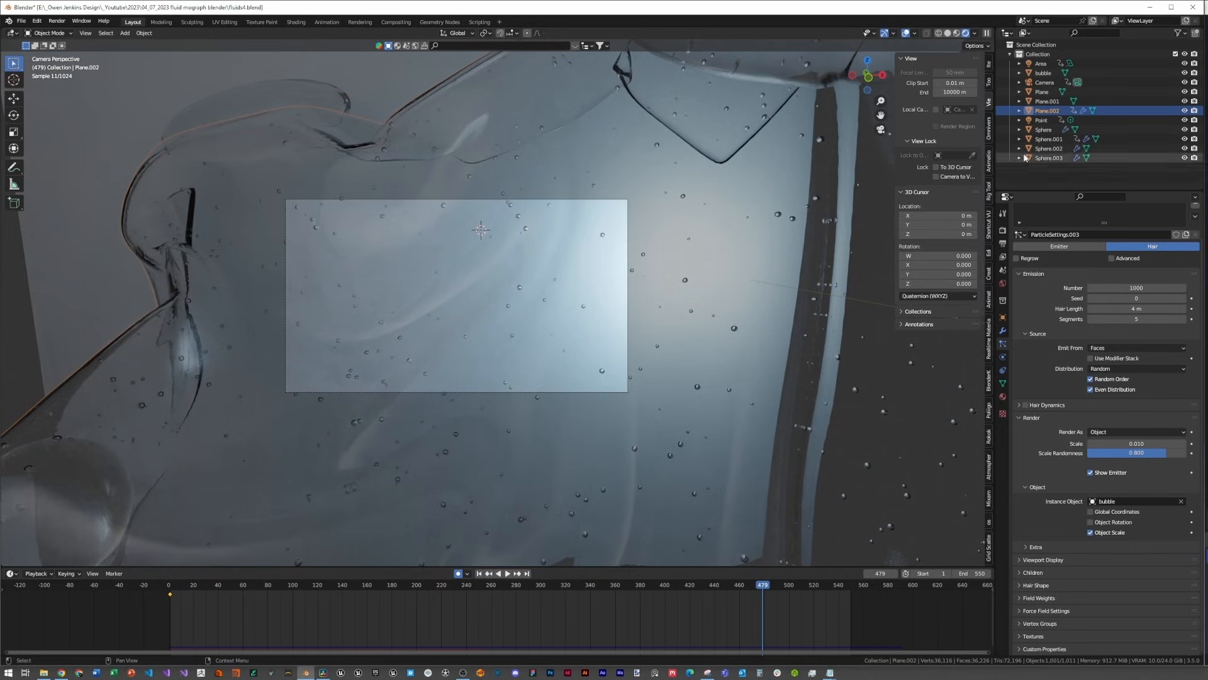
Step: Set the point light's radius to about 0.92 m, move it about -6.74 m in X and -4.54 m in Z, and start playback
click(1044, 120)
click(1004, 357)
mouse_move(1124, 308)
mouse_down()
mouse_move(1174, 307)
mouse_move(1129, 308)
mouse_up()
key(g)
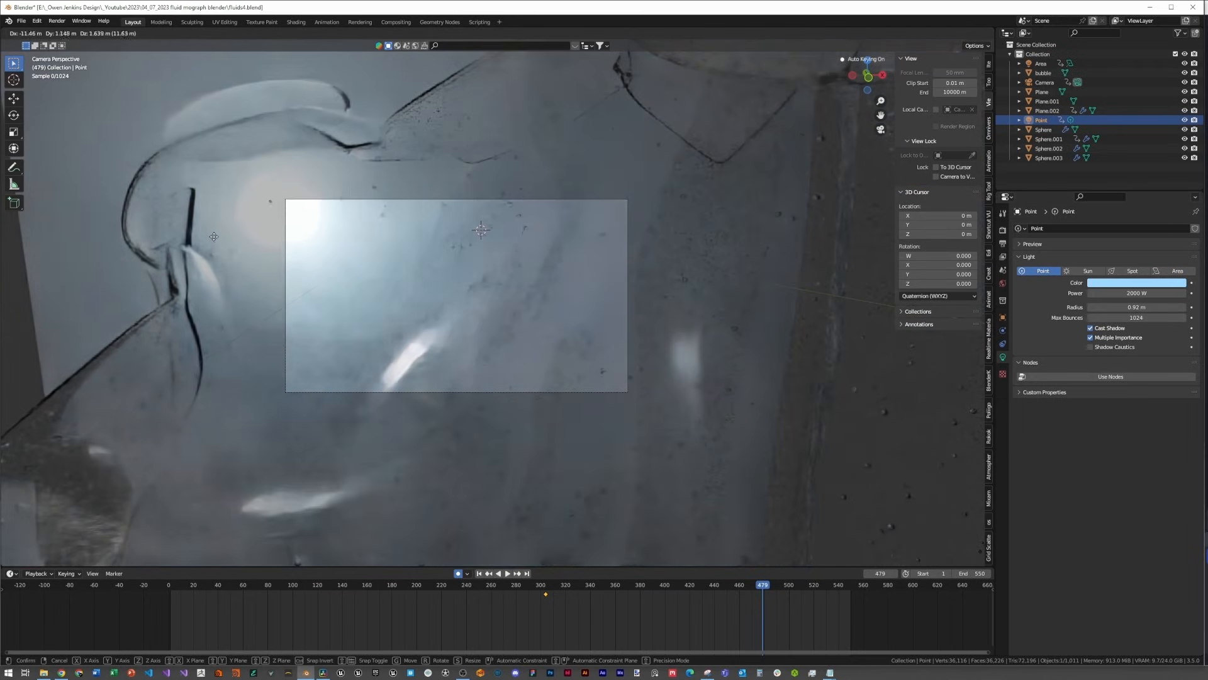
click(397, 480)
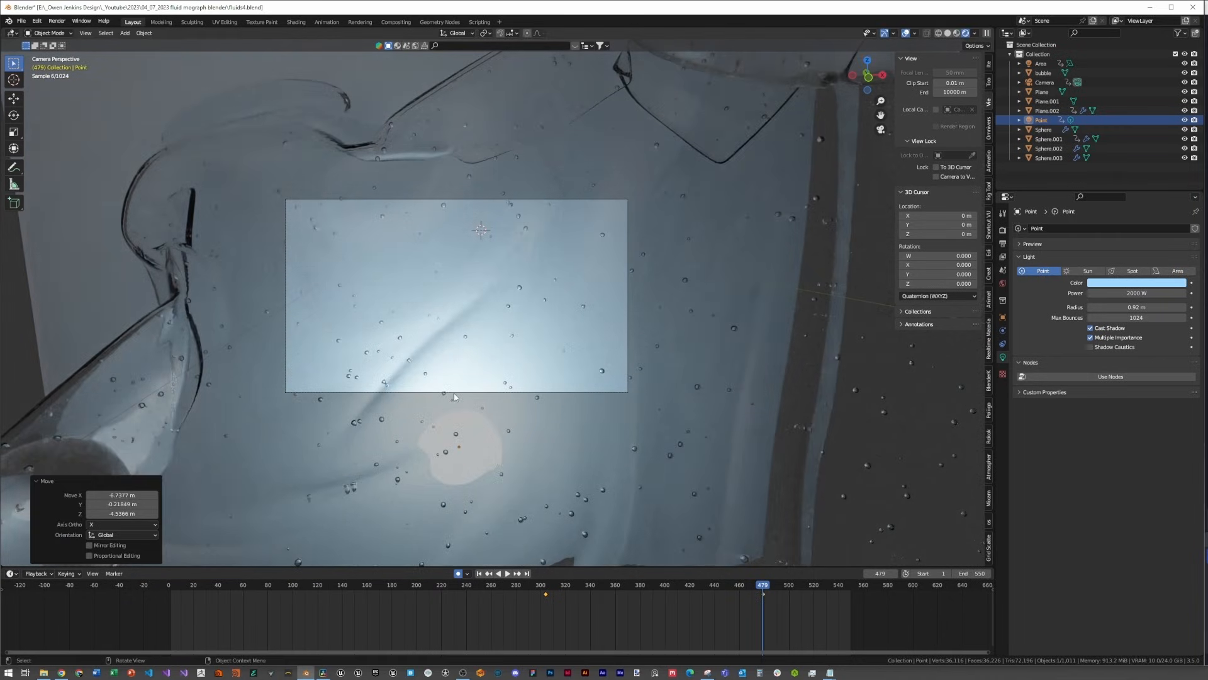
key(space)
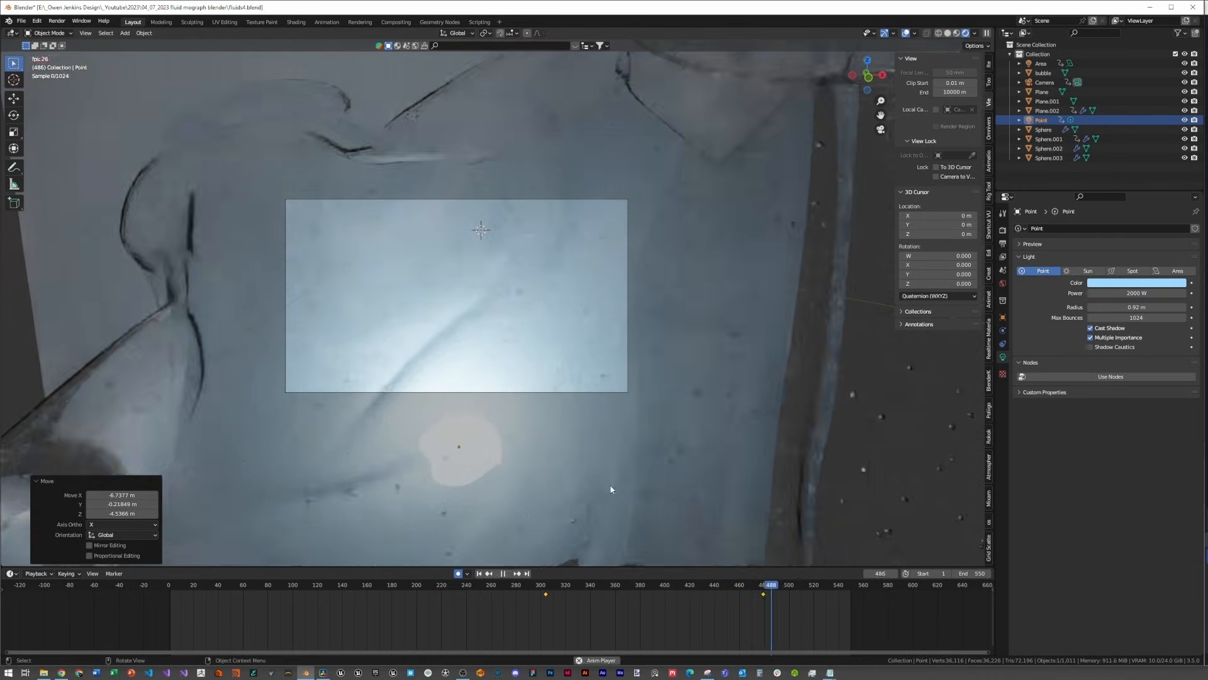
Step: Scrub back to frame 442 and replay the rendered camera view through the end and opening of the animation, stopping at frame 137
mouse_move(732, 588)
mouse_down()
mouse_move(526, 590)
mouse_move(717, 590)
mouse_up()
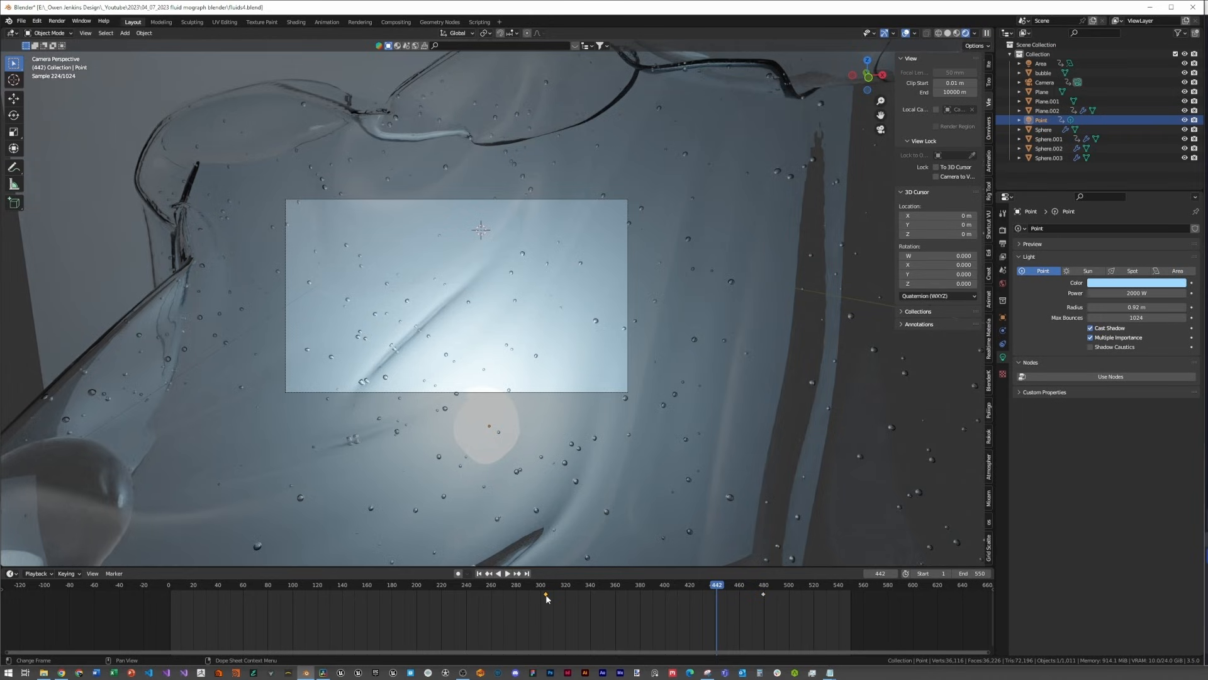
key(space)
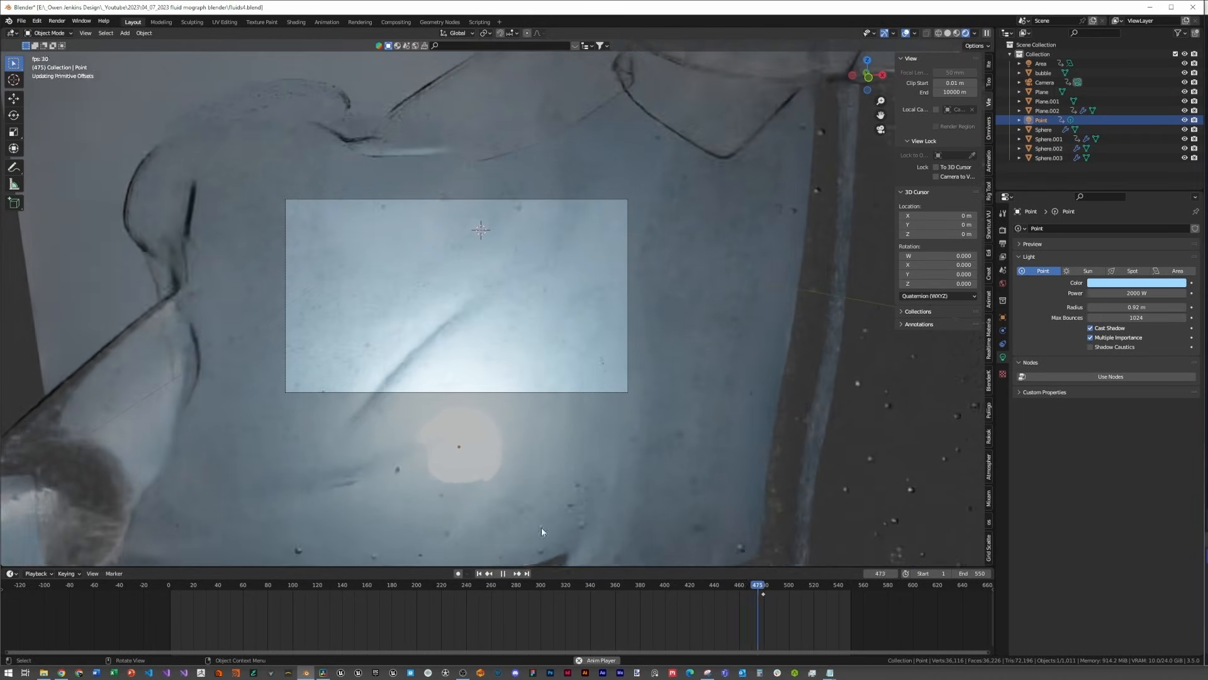
key(space)
scroll(589, 405, down, 2)
scroll(586, 401, up, 5)
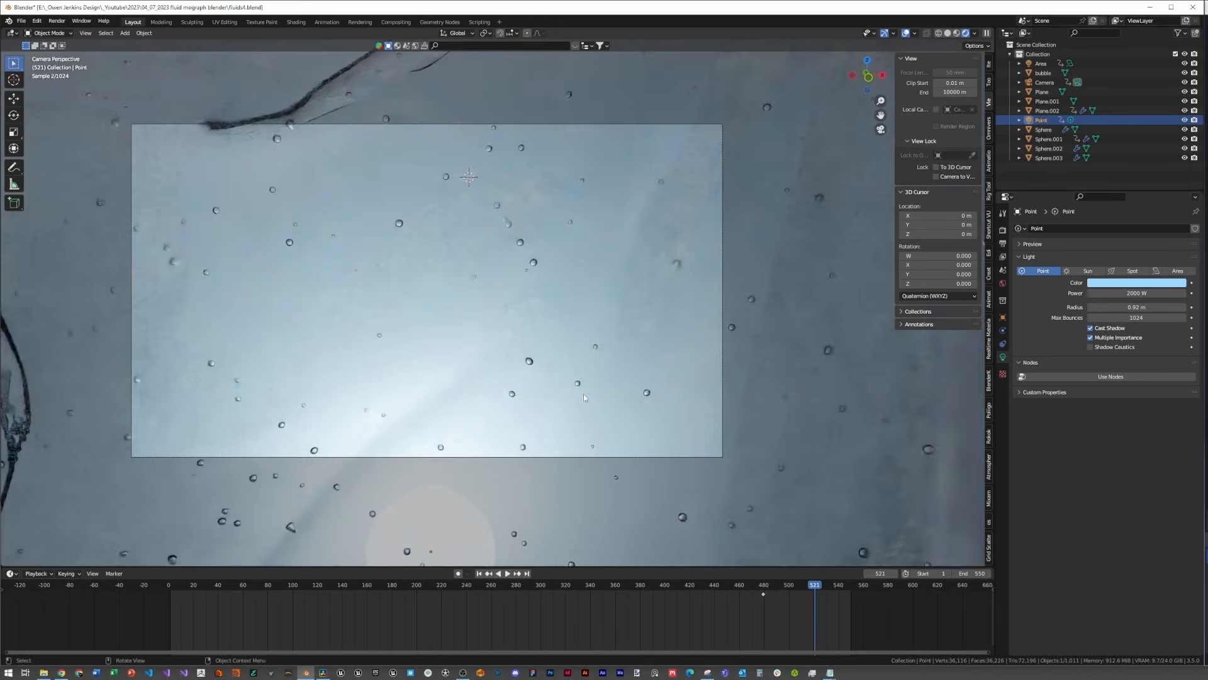
key(space)
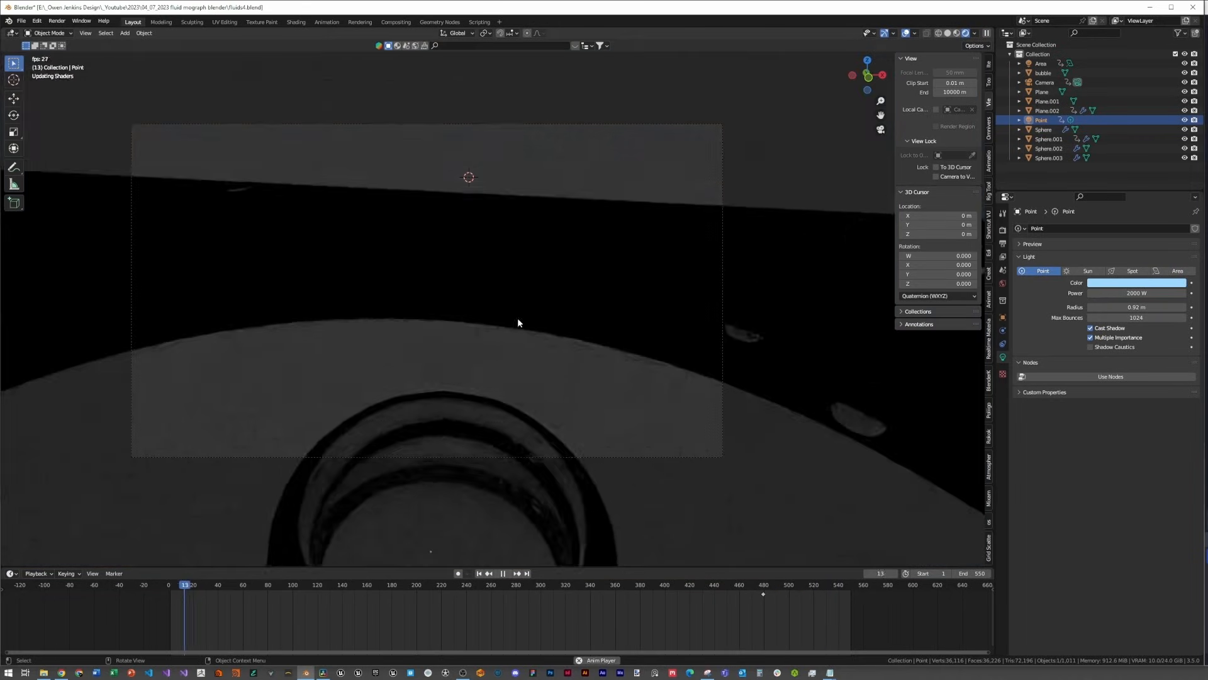
key(space)
scroll(546, 384, down, 4)
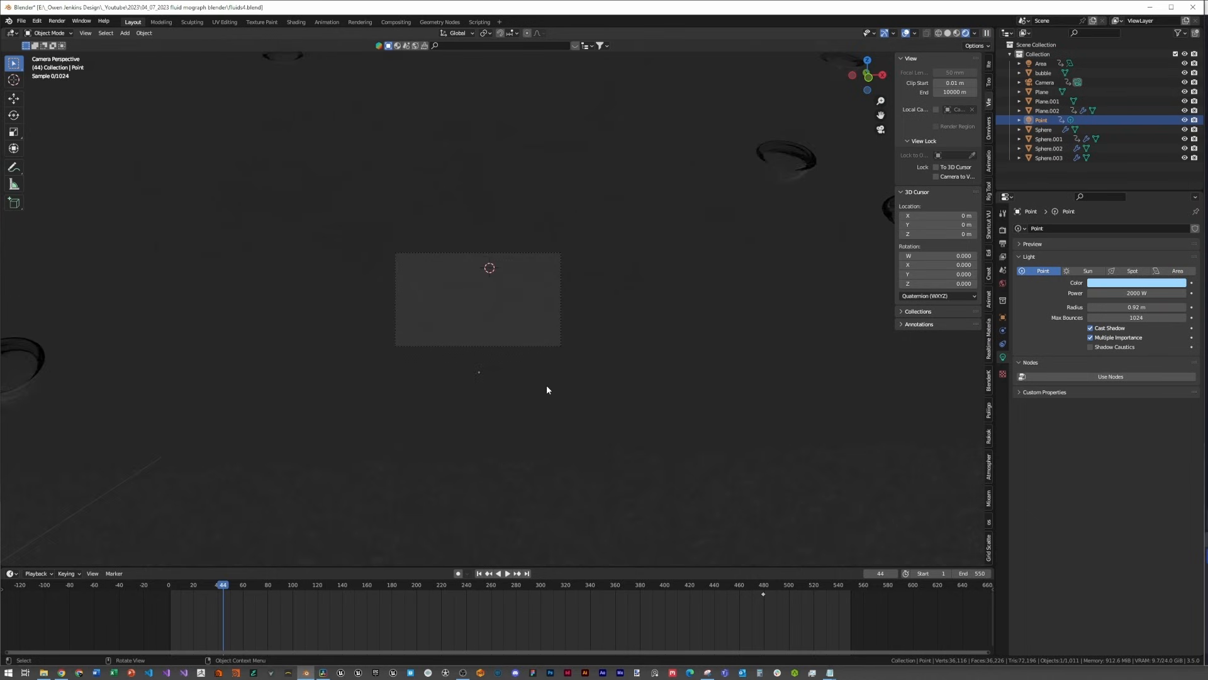
scroll(547, 390, up, 3)
key(space)
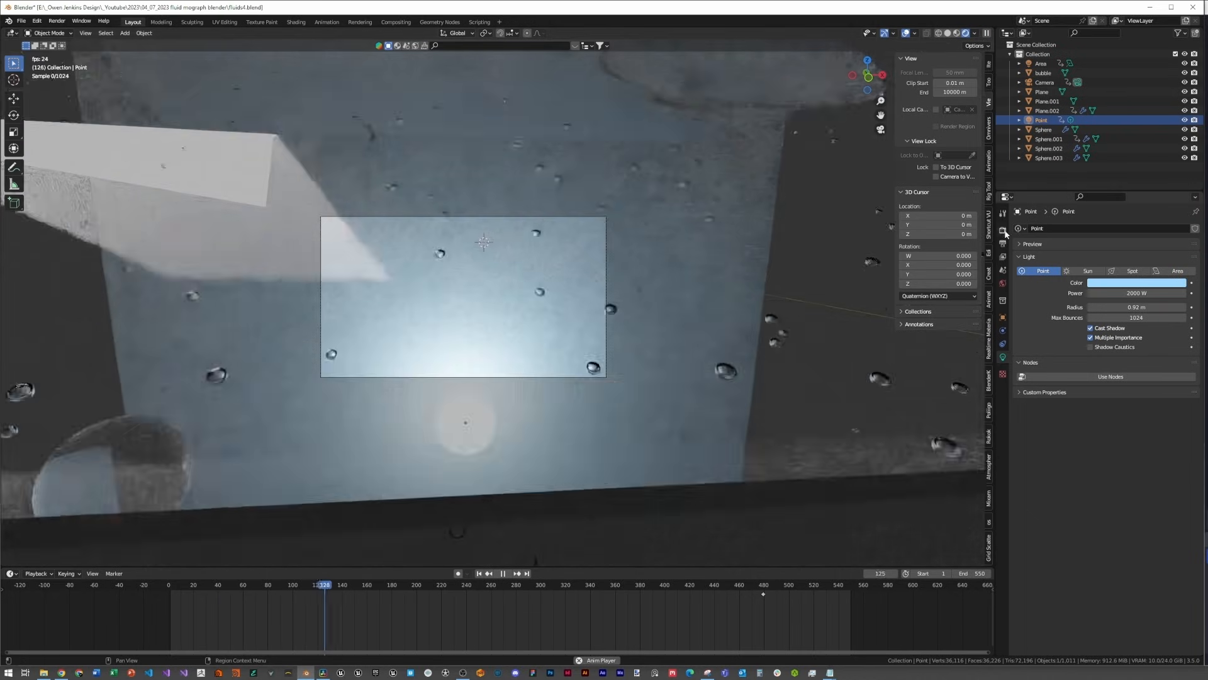
key(space)
Step: Set the render output to PNG with 8-bit color depth and 0% compression
click(1003, 243)
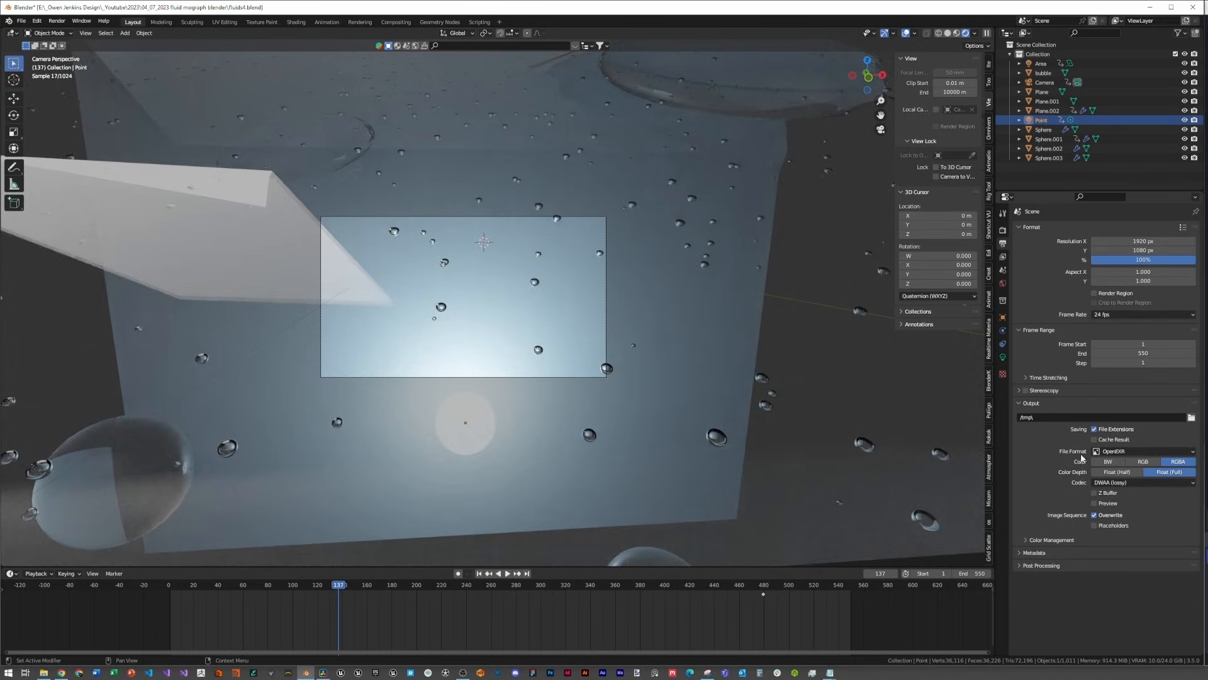
click(1101, 452)
click(1038, 498)
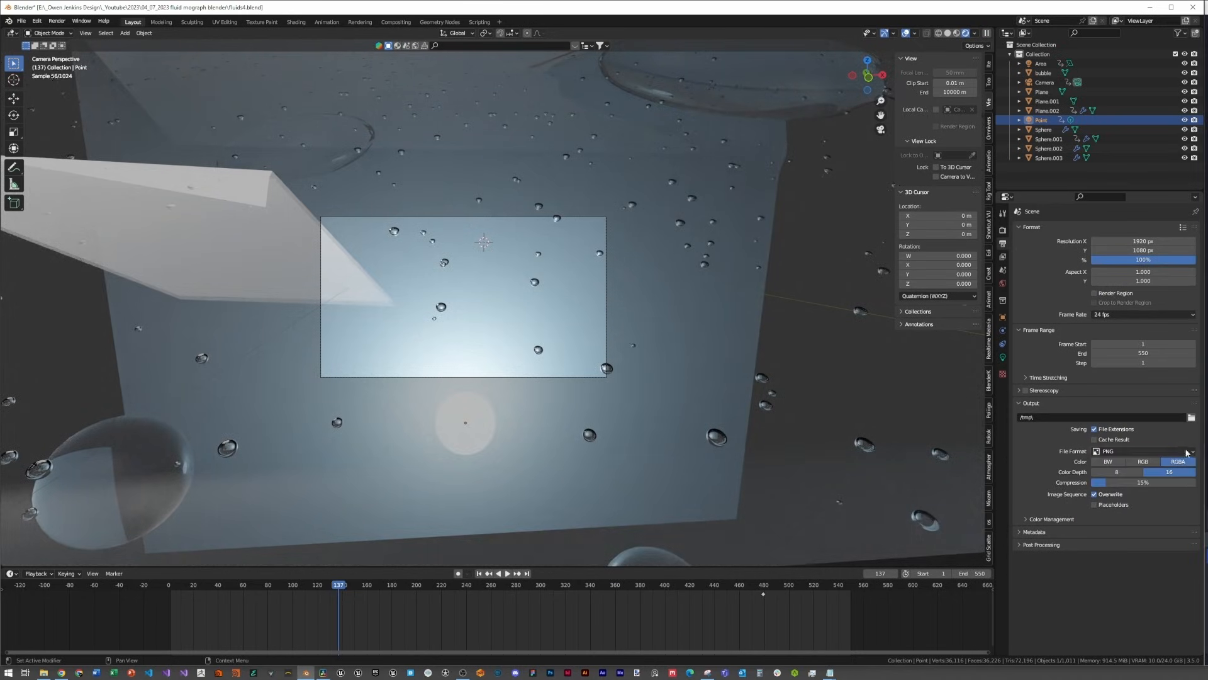
click(1139, 473)
drag(1139, 483, 1111, 483)
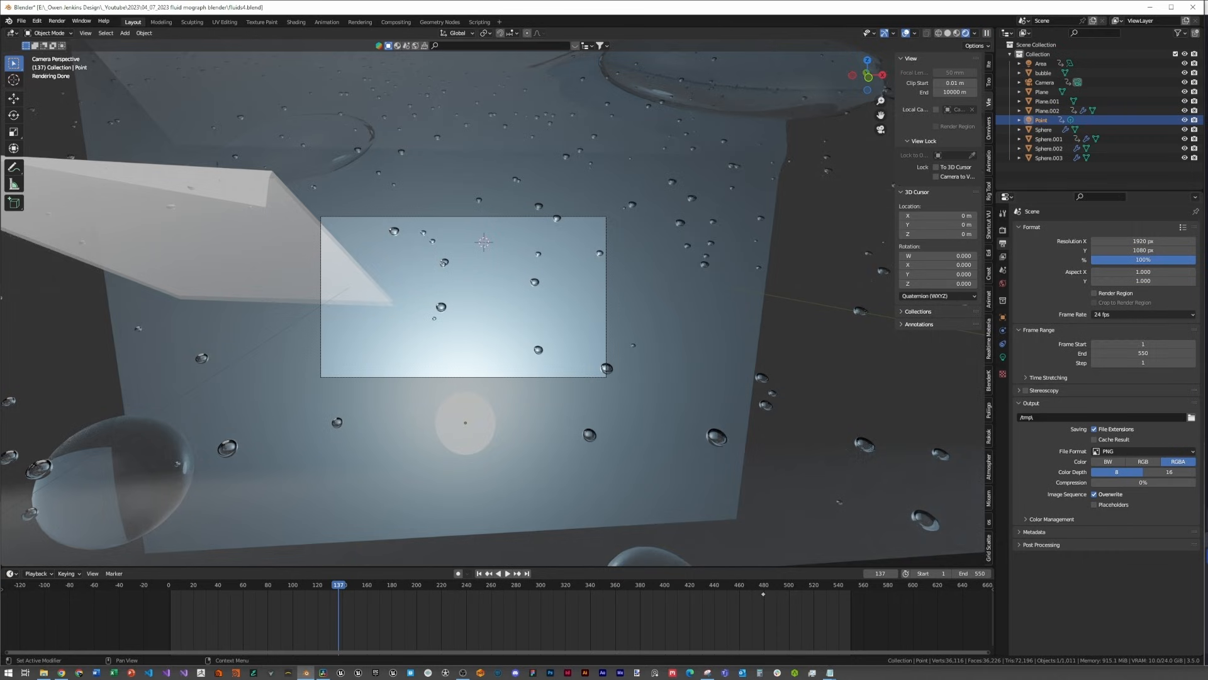
Step: Choose the "04_07_2023 fluid mograph blender" project folder as the render output location
click(1191, 418)
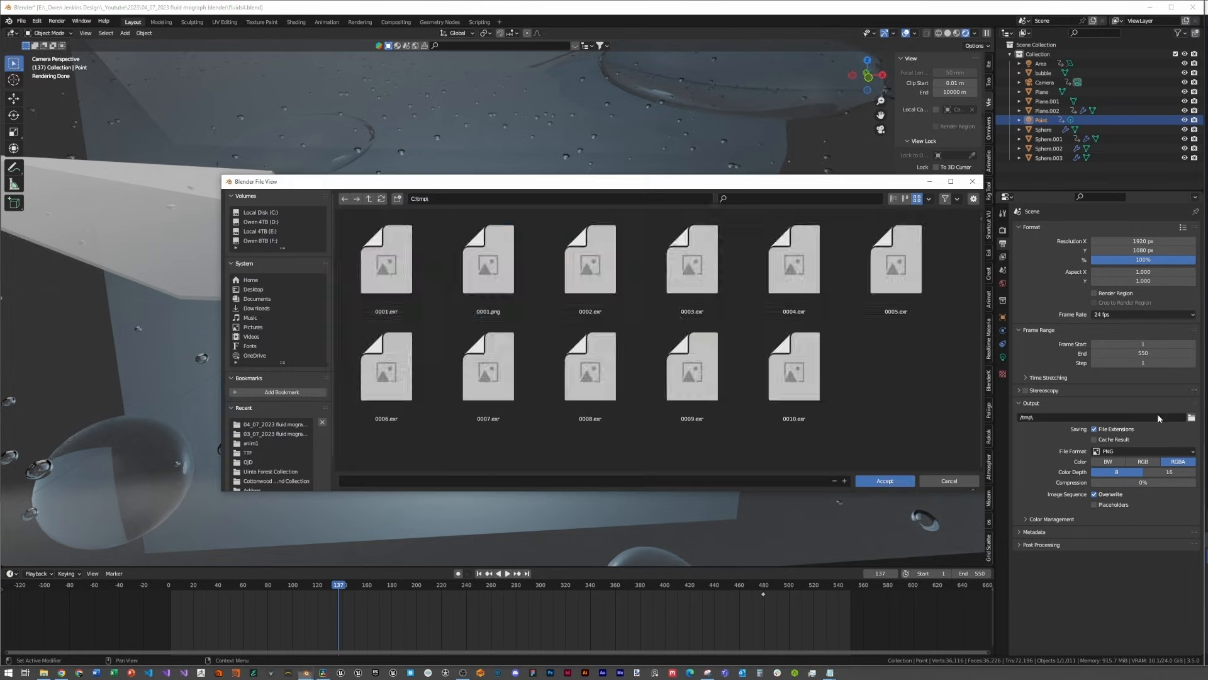
click(290, 427)
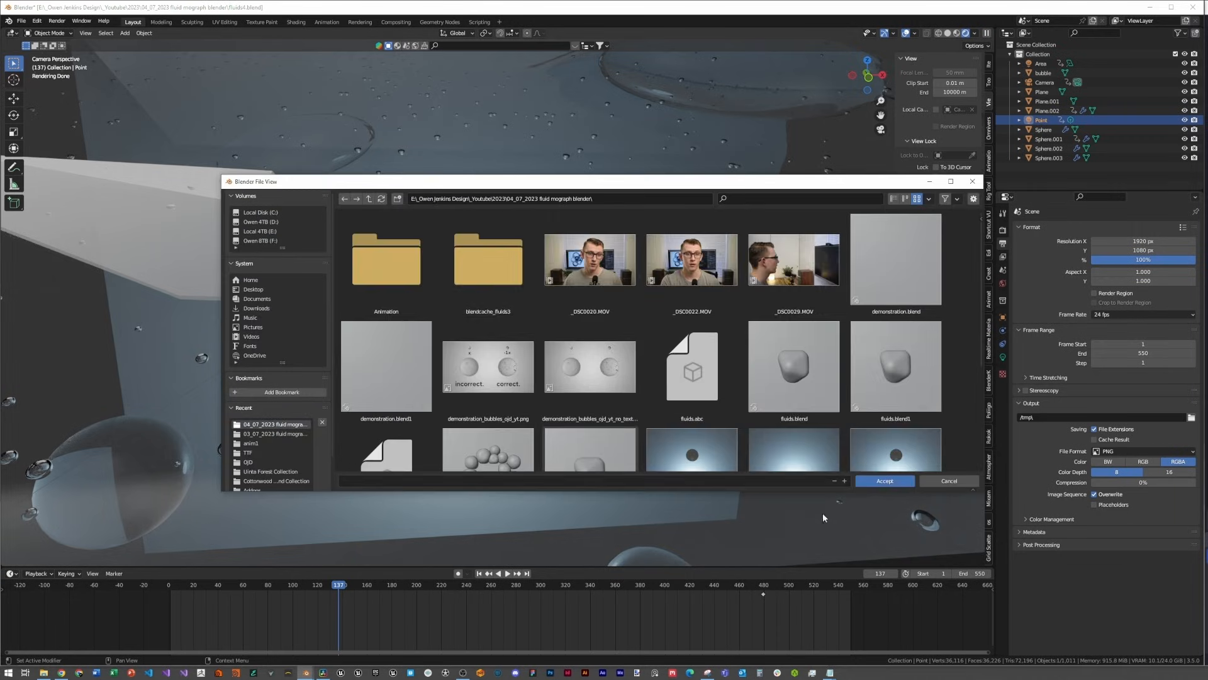
click(874, 482)
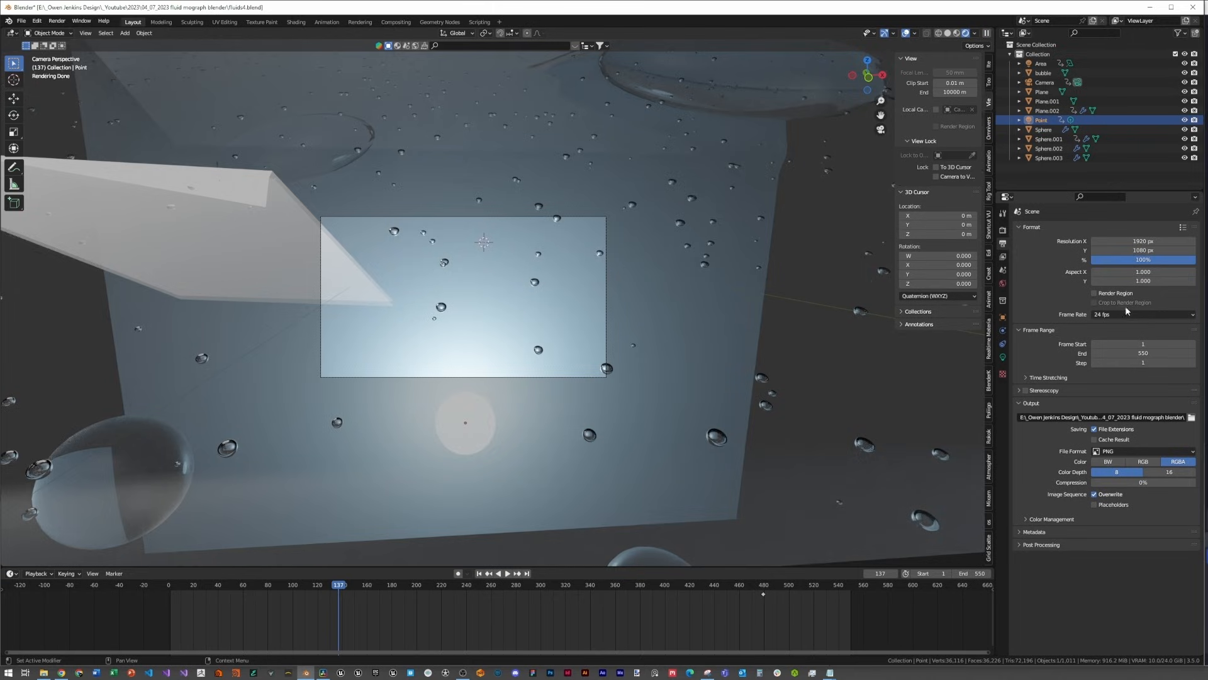
Step: Try a render resolution scale of 200% and return it to 100%
click(1149, 260)
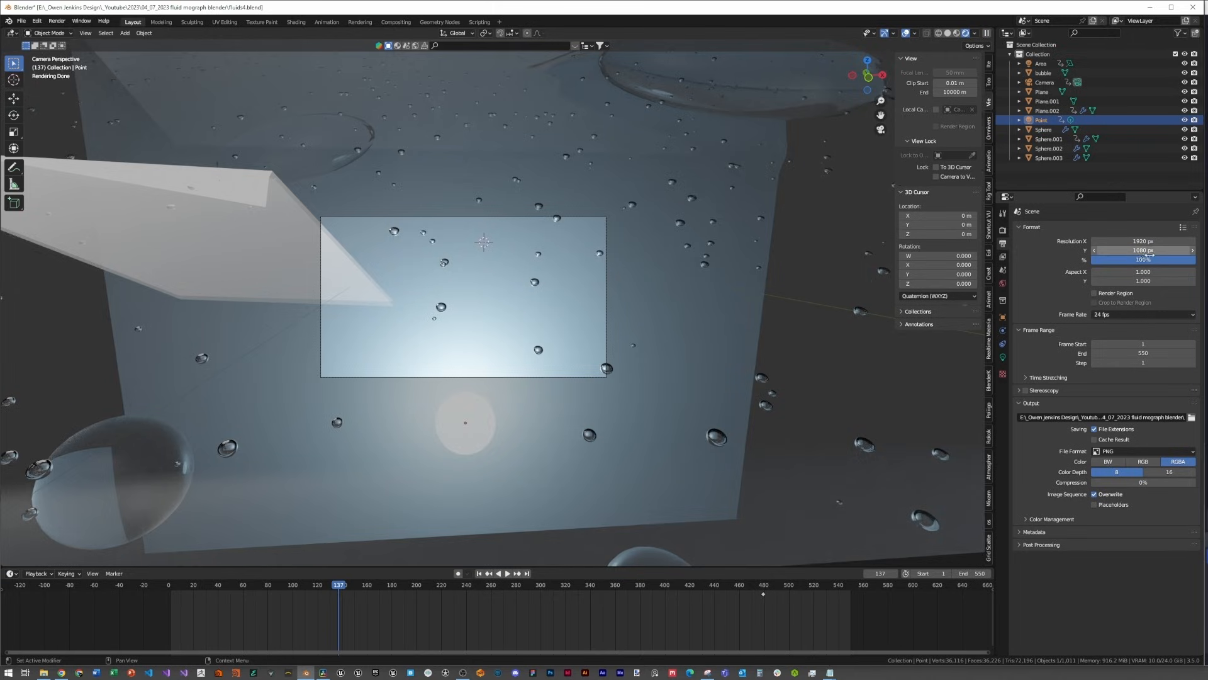
text(200)
key(Return)
click(1149, 260)
text(100)
key(Return)
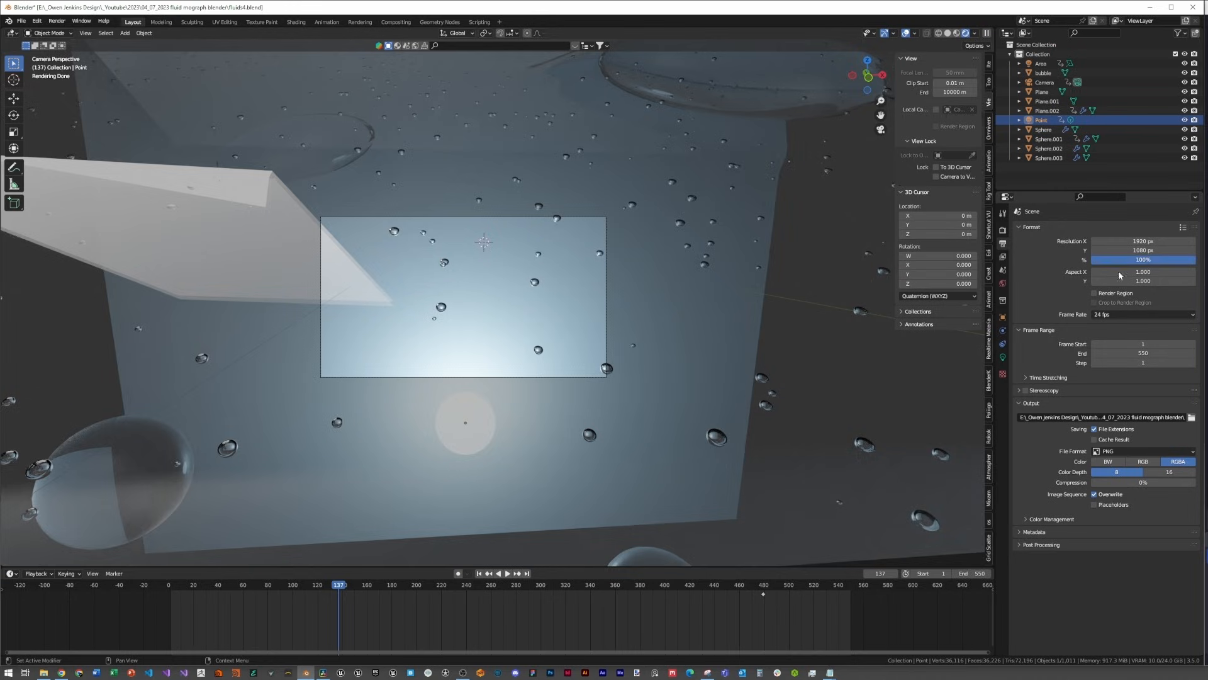
Step: Set the final render's Max Samples to 300 in the Cycles sampling settings
click(1003, 229)
click(1147, 378)
key(Return)
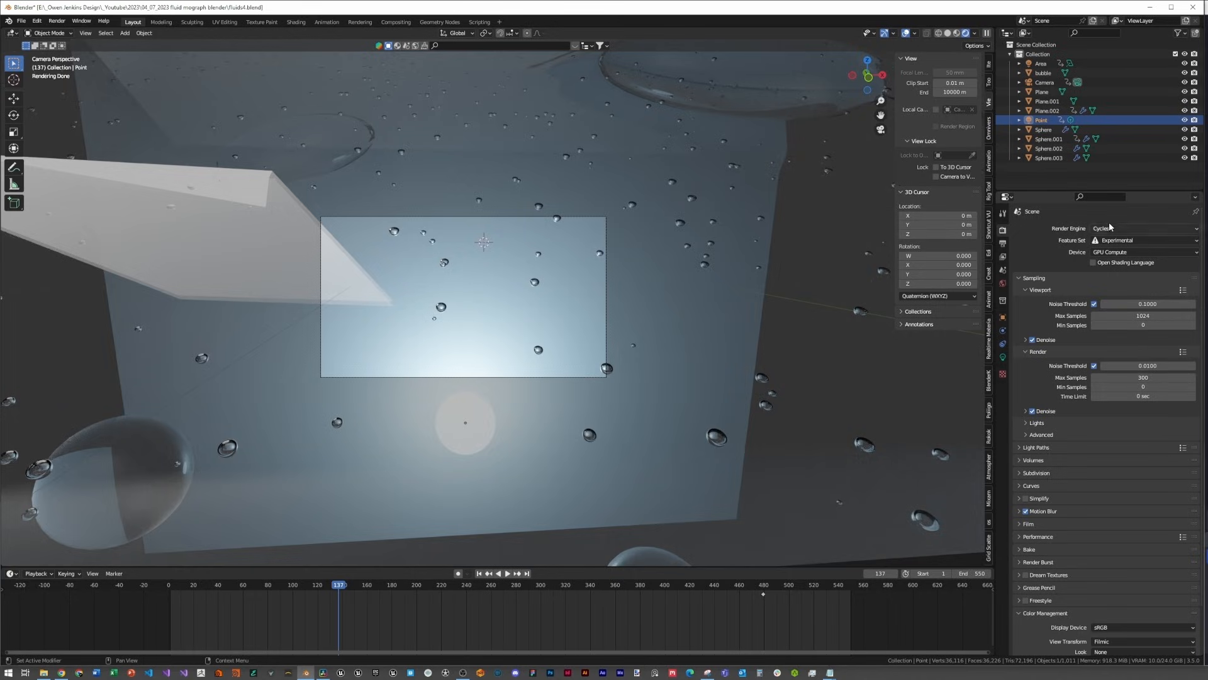
Step: Check the Light Paths bounce limits and the Performance settings for tiling and persistent data
click(1053, 450)
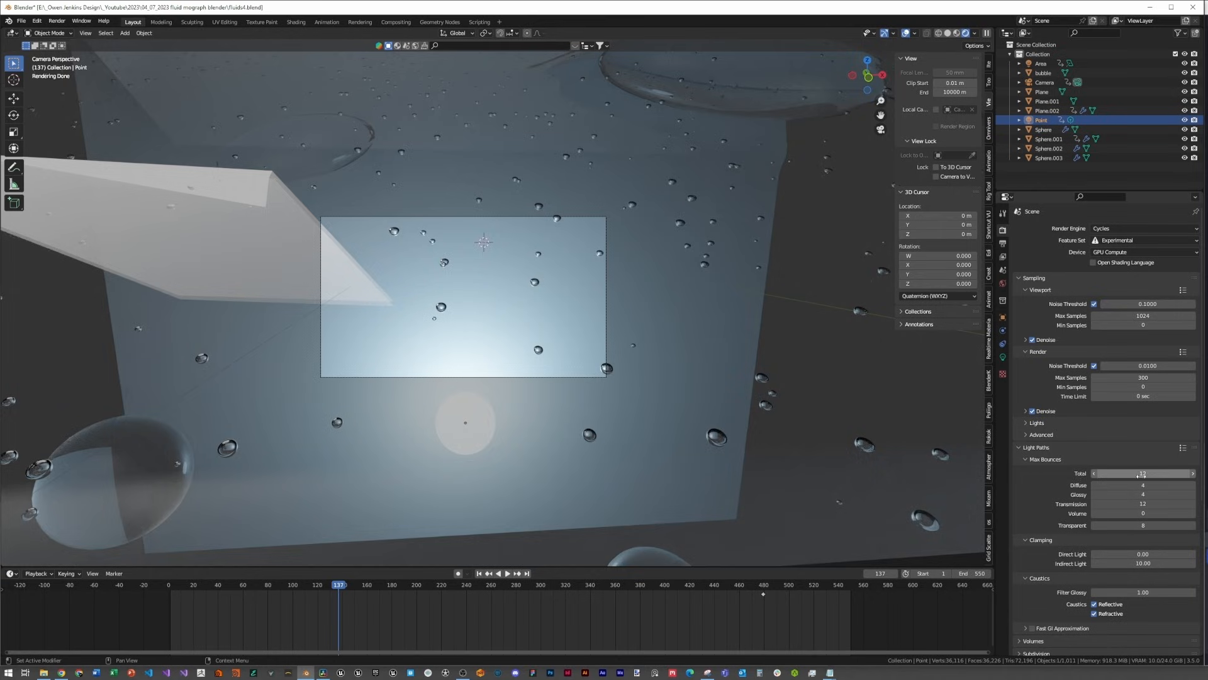
click(1055, 448)
scroll(1067, 448, down, 2)
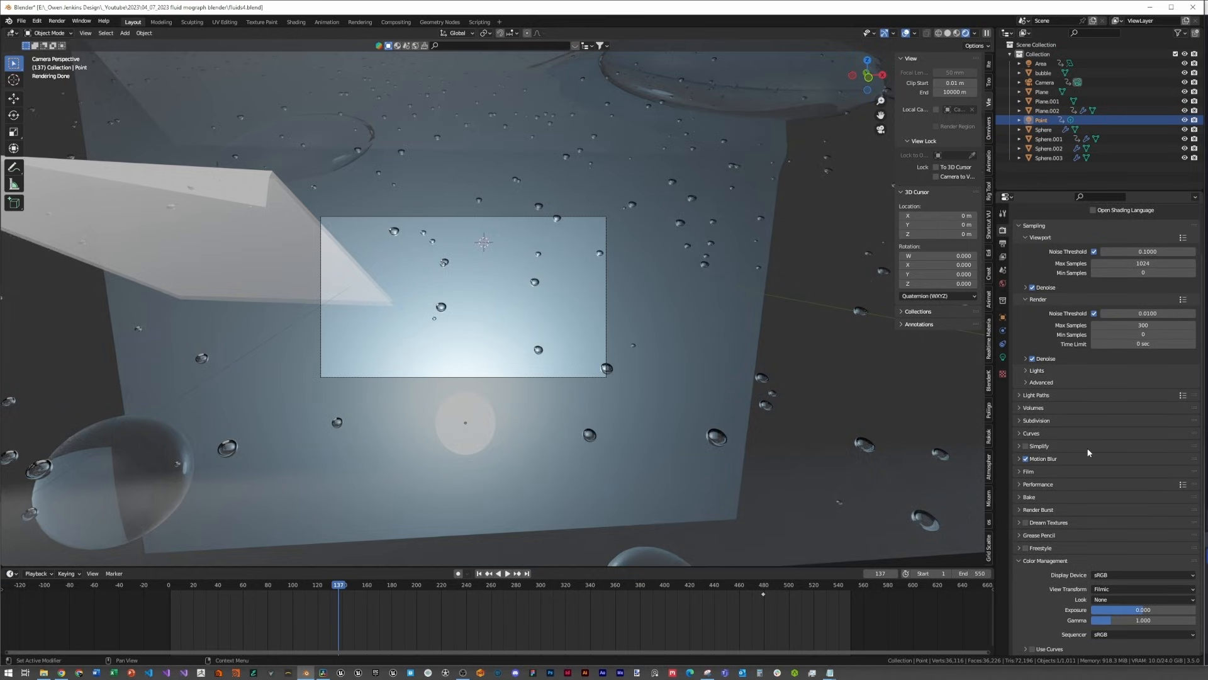
click(1040, 484)
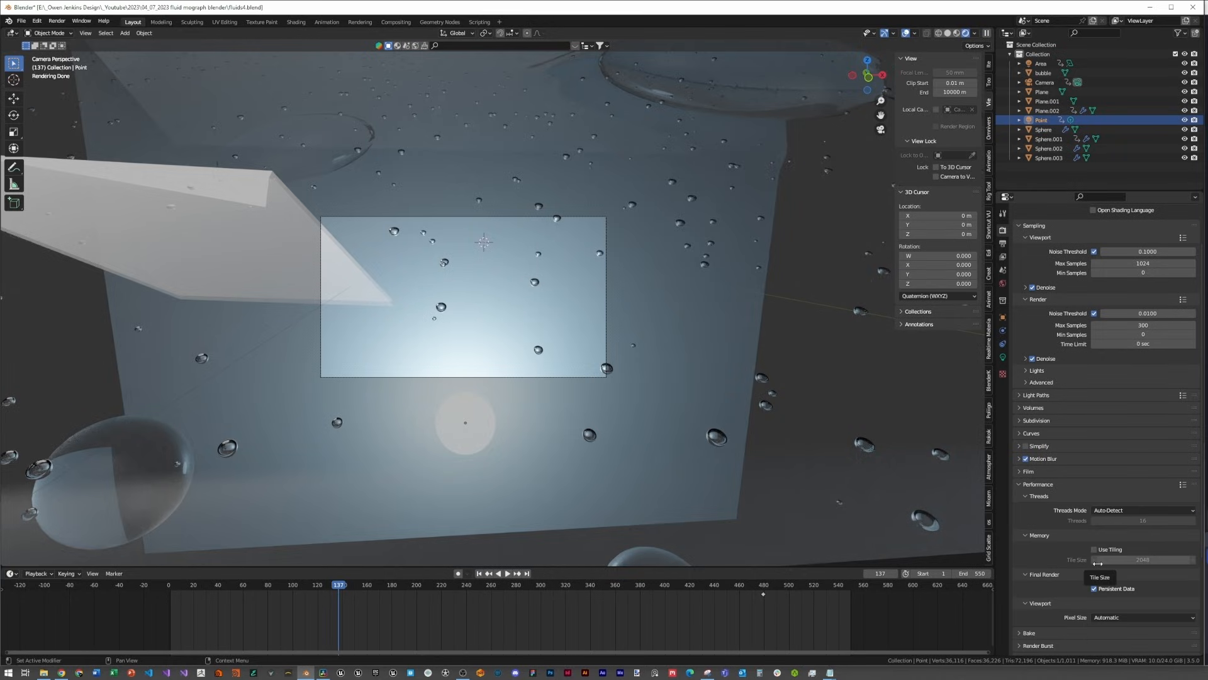
Step: Set the Color Management look to Medium High Contrast with the Filmic view transform
scroll(1098, 567, down, 5)
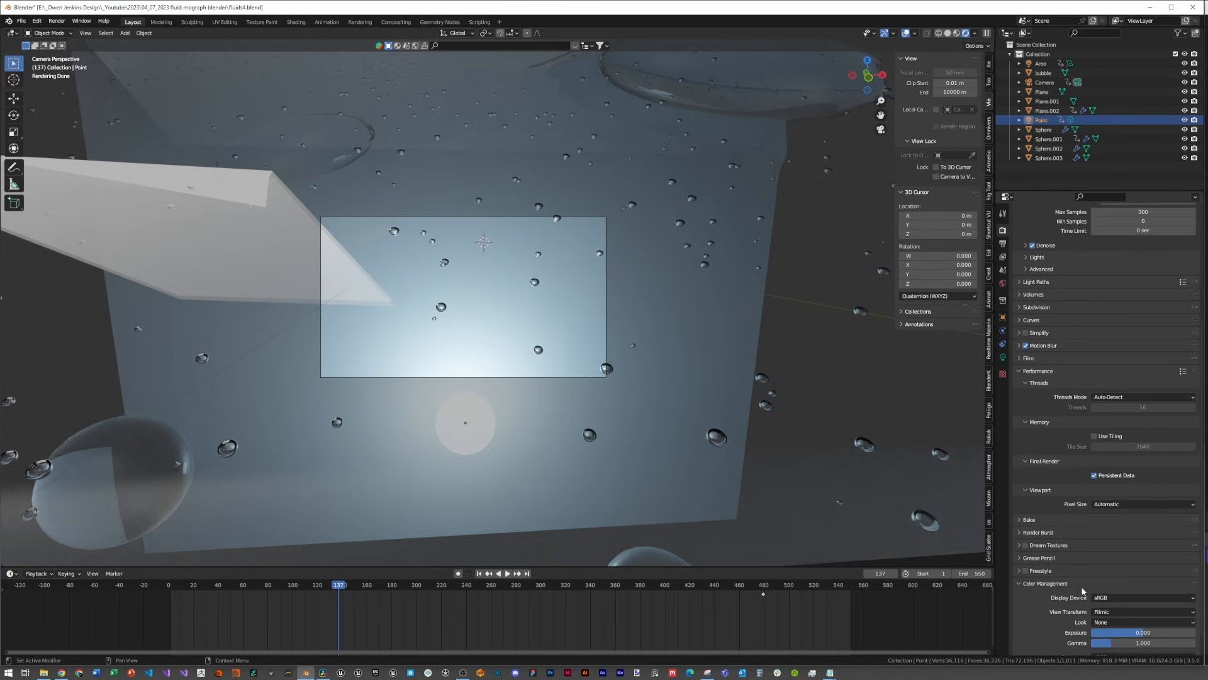
click(1123, 600)
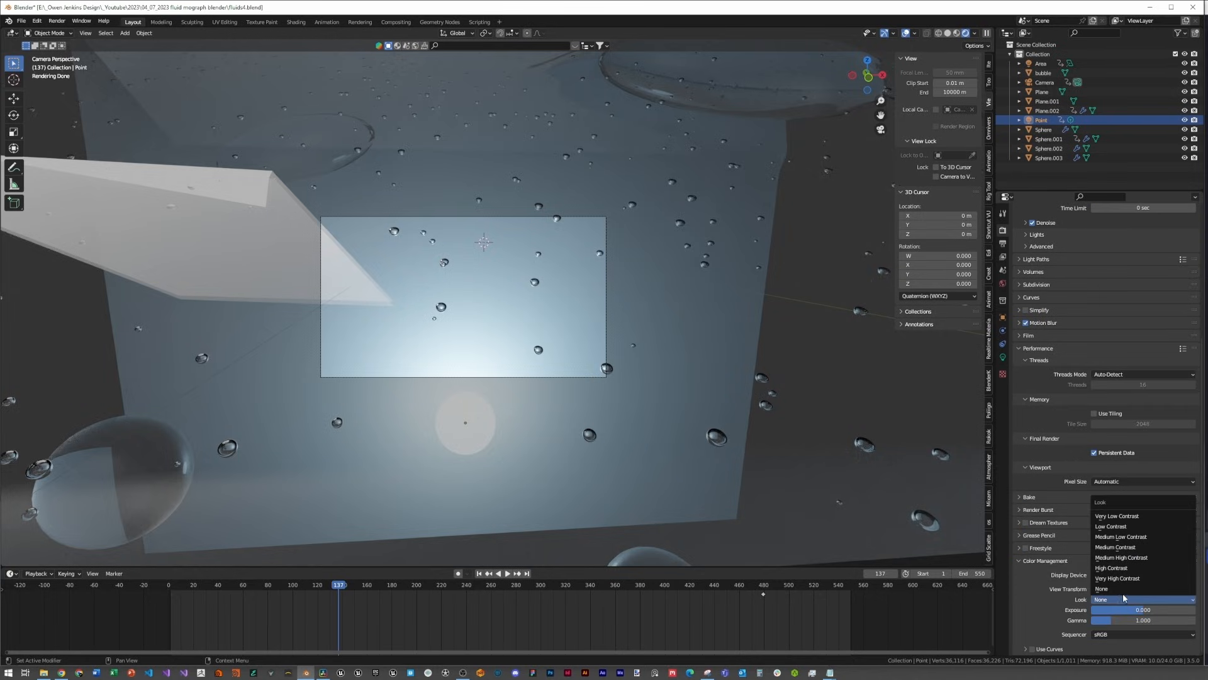
click(1121, 557)
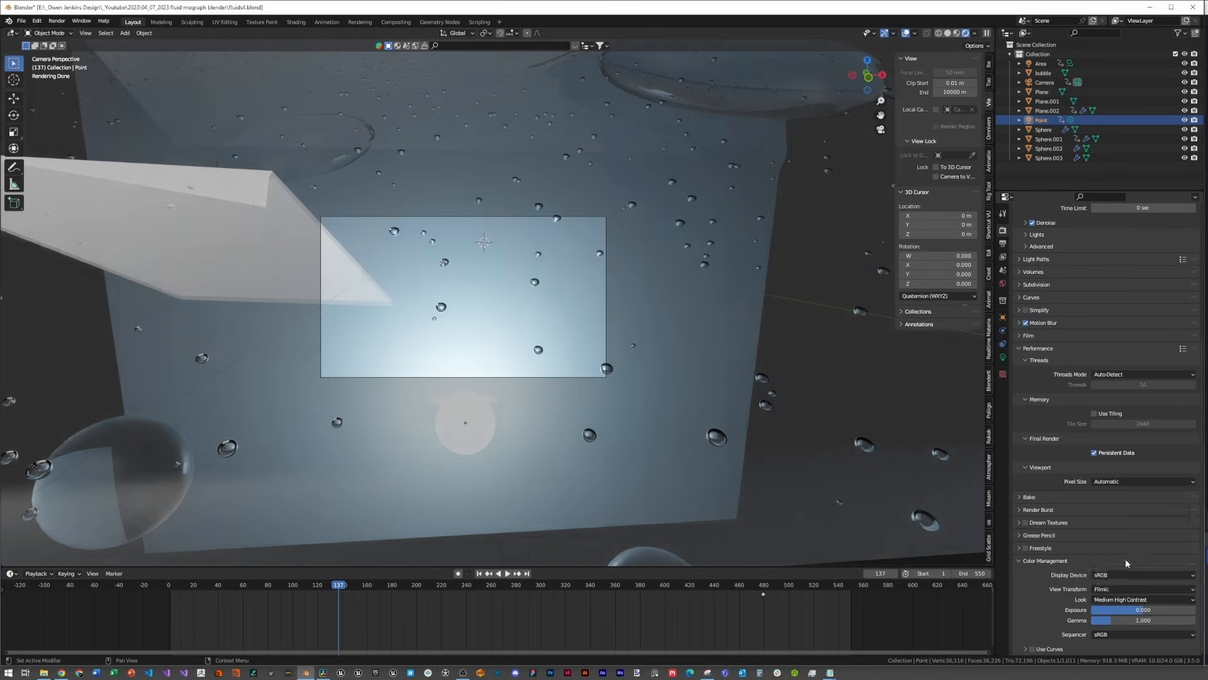
scroll(704, 445, down, 2)
scroll(704, 445, up, 2)
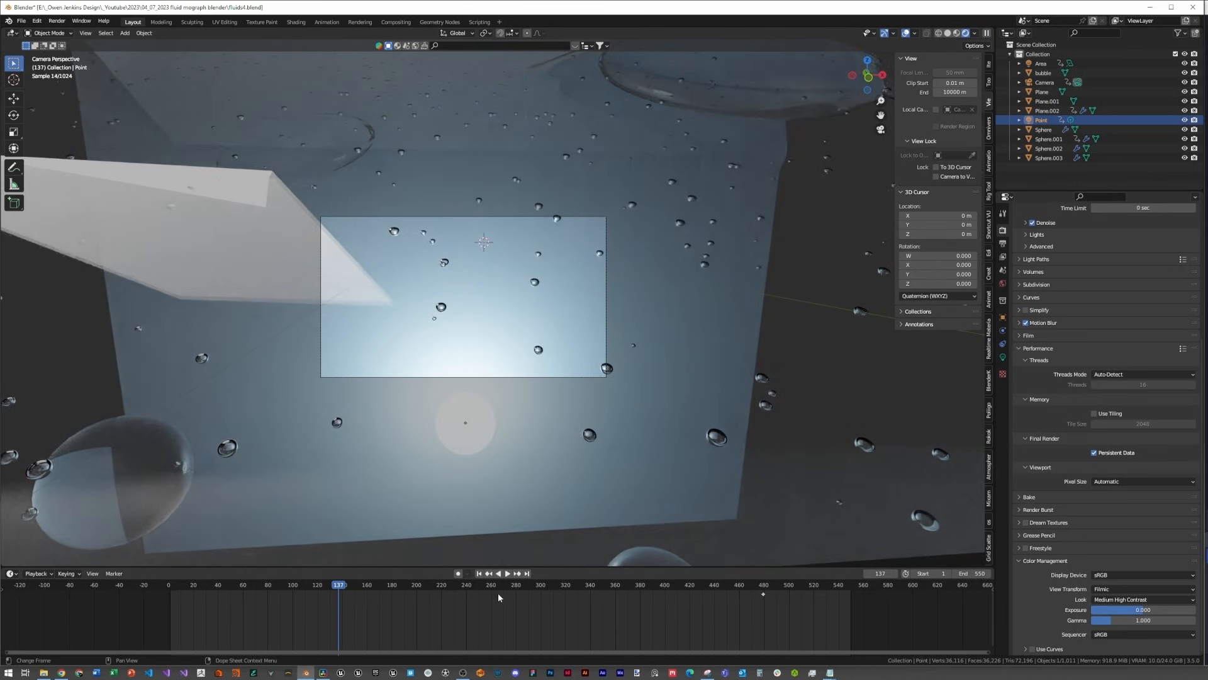
Step: Move the playhead to frame 302, set the animation's start frame to 300, and start rendering the animation
drag(497, 592, 543, 591)
click(929, 573)
key(Return)
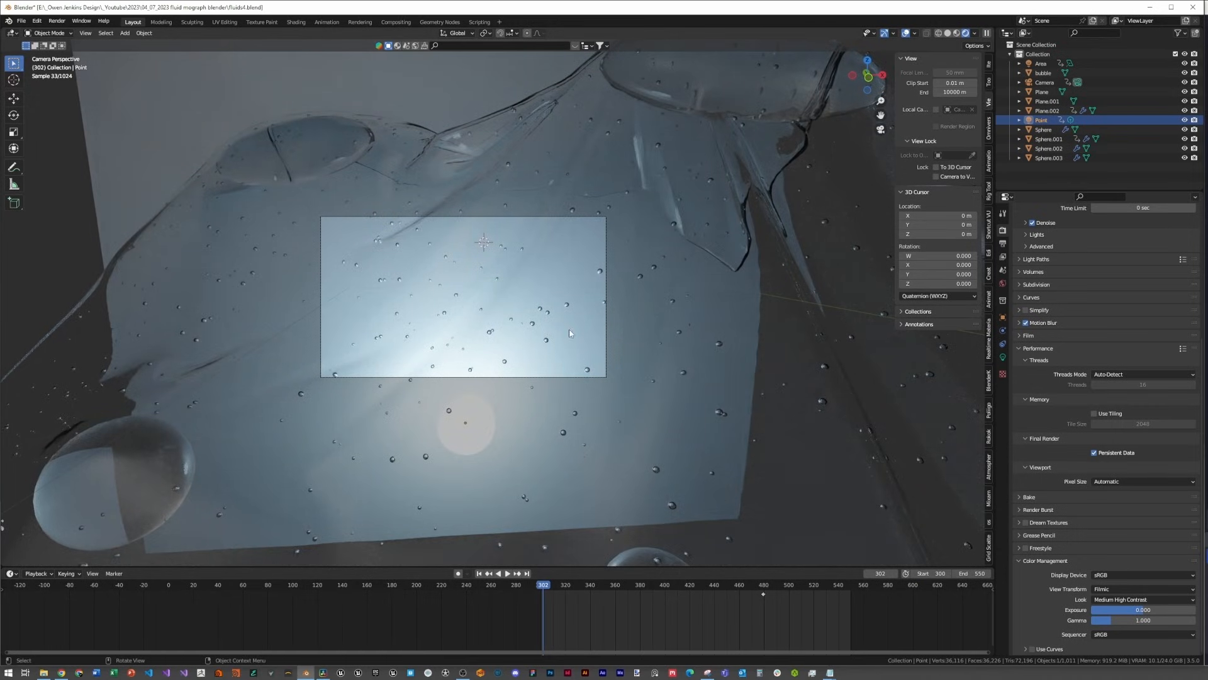
click(57, 20)
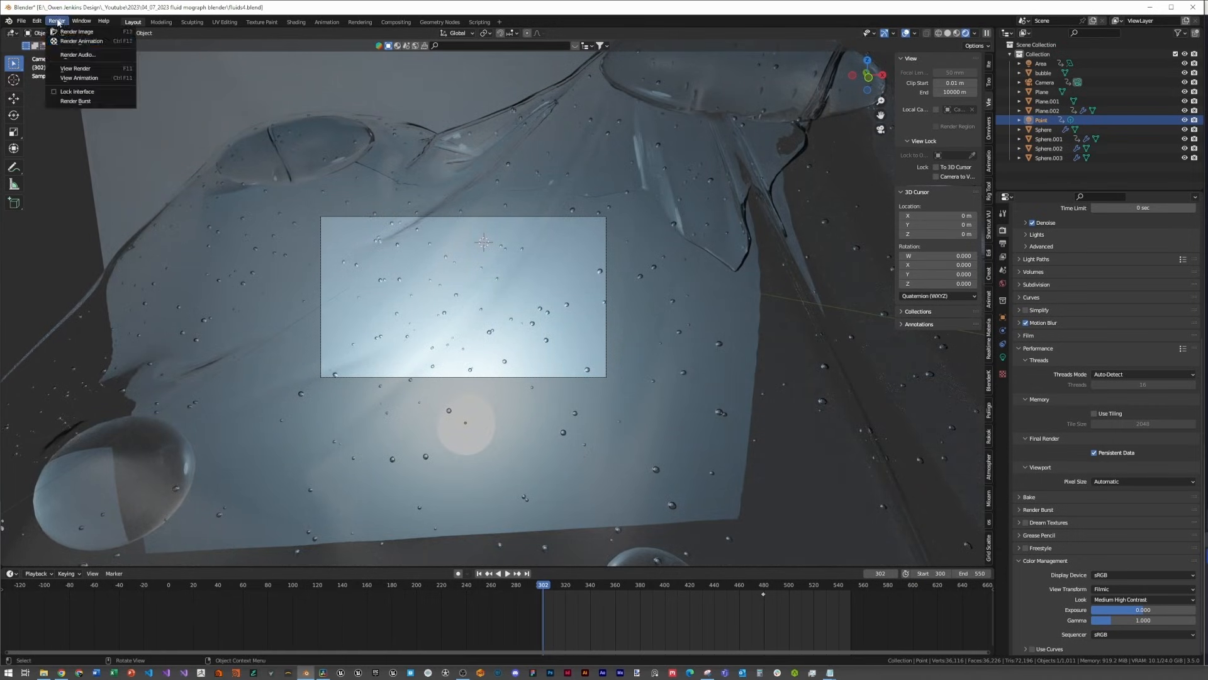
click(71, 41)
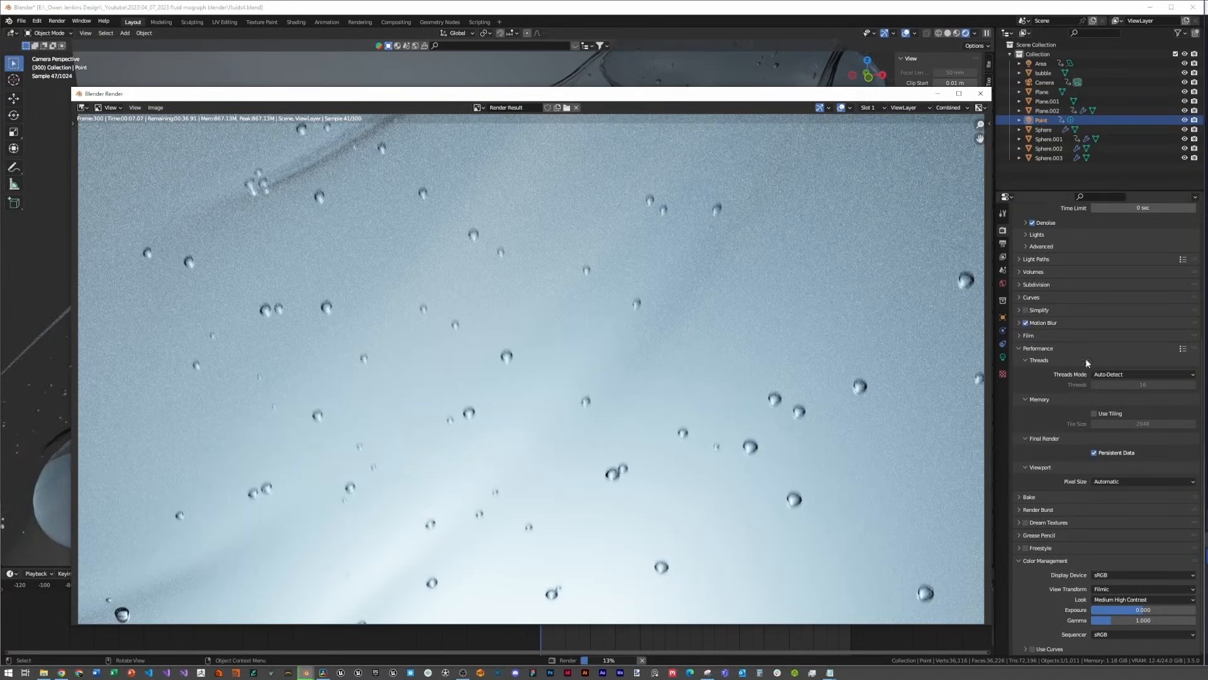
Step: Set the motion blur shutter to 0.02 and bring the running render's window back to the front
click(1038, 323)
click(1140, 348)
text(0.02)
key(Return)
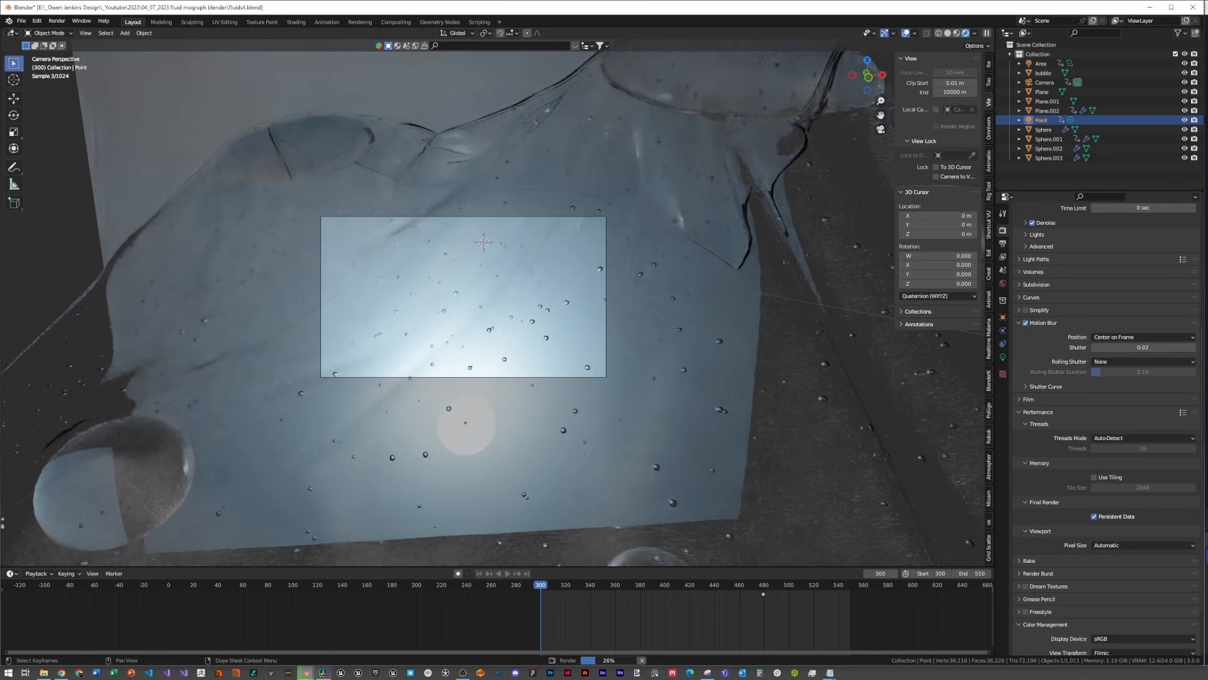
mouse_move(323, 672)
click(346, 637)
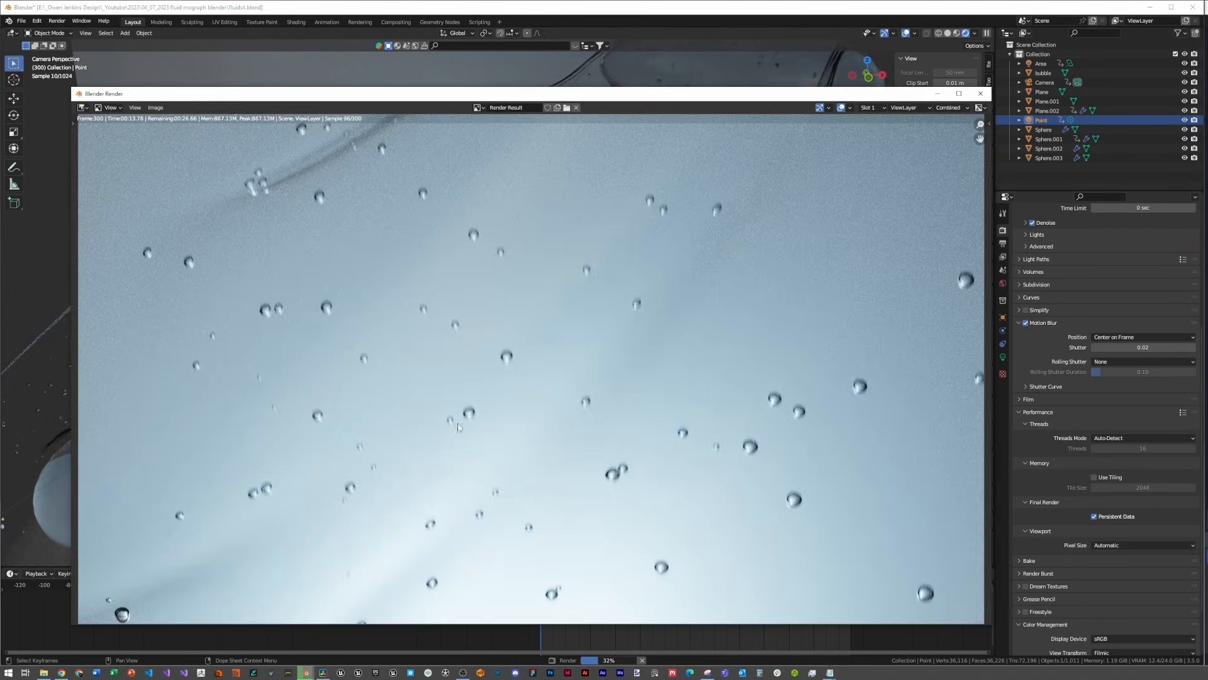